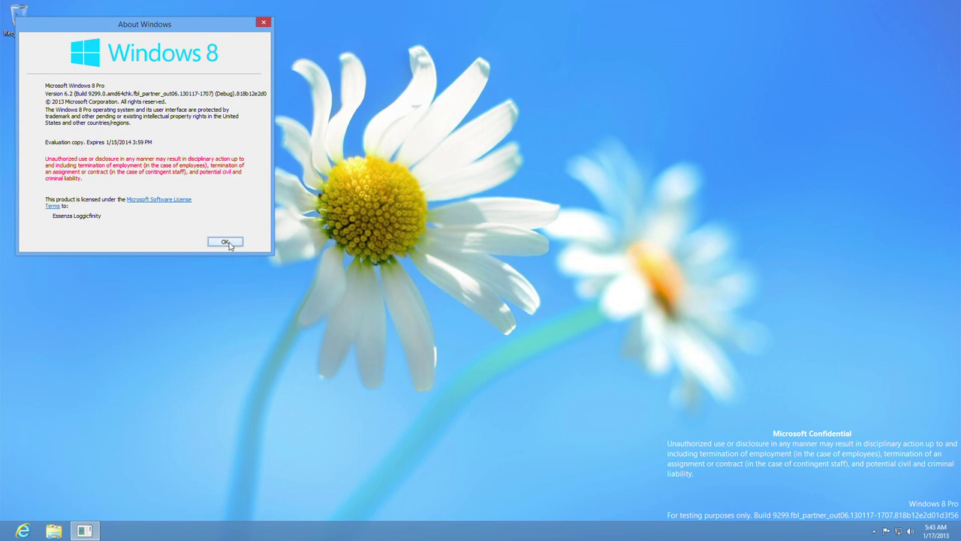
Dismiss the About Windows dialog and open File Explorer from the Start screen.
click(228, 242)
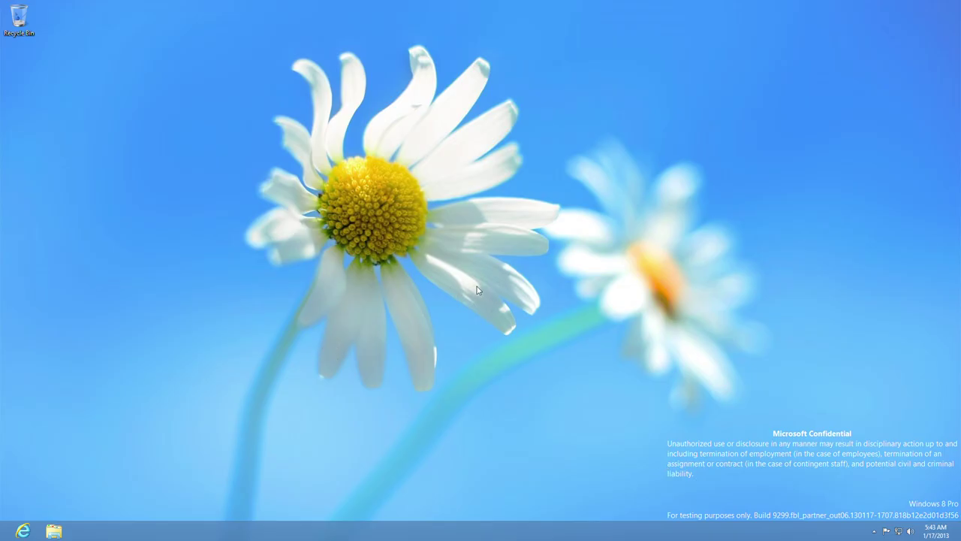
key(super)
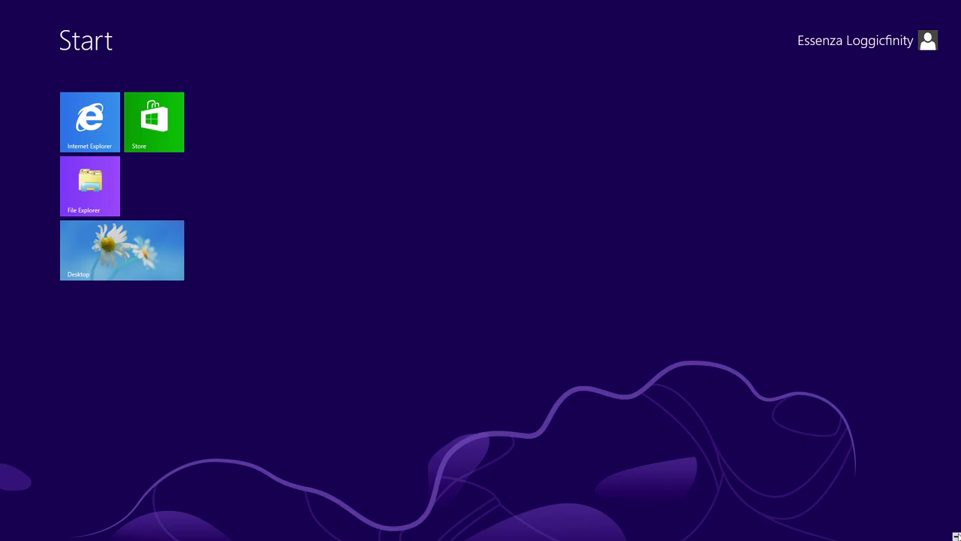
click(956, 535)
click(958, 535)
click(96, 208)
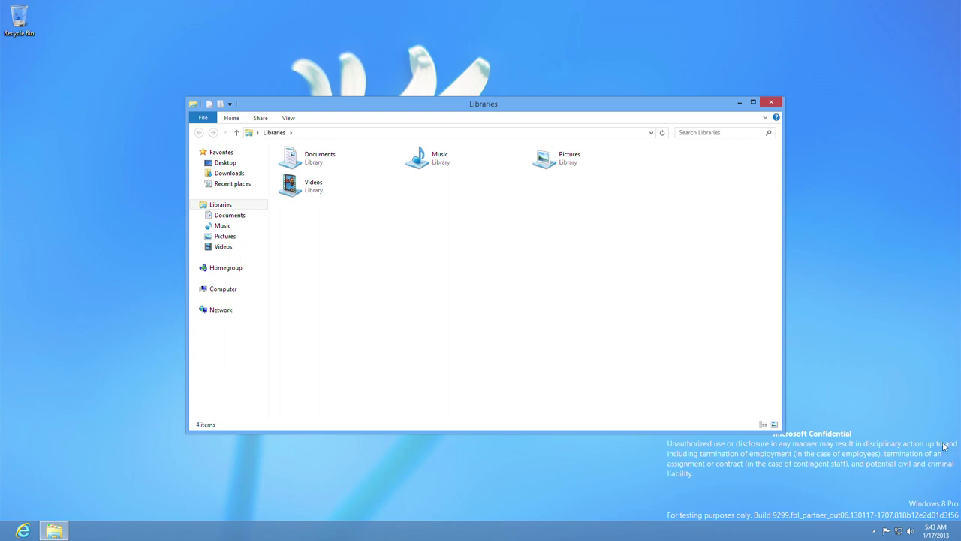
Browse the Documents, Music, Pictures and Videos libraries.
double_click(327, 161)
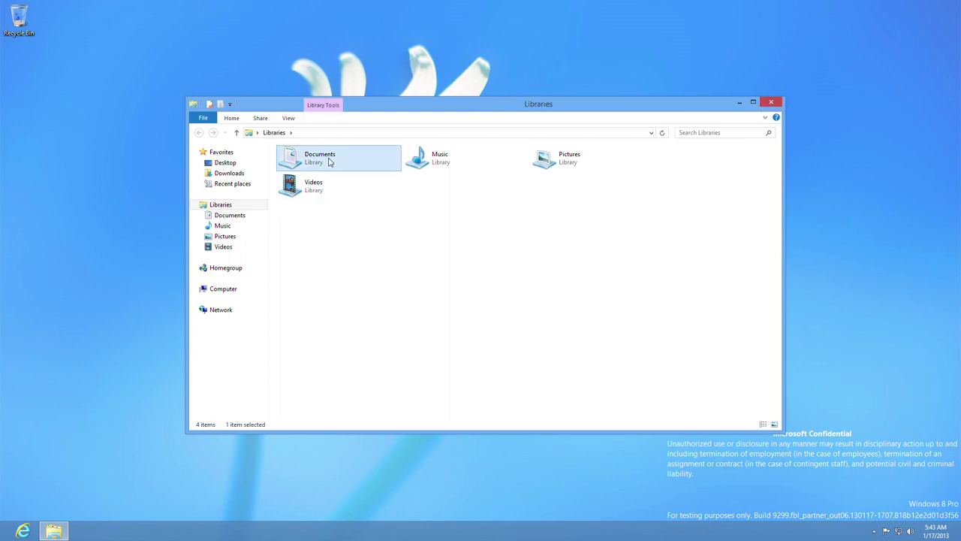
click(225, 225)
click(236, 239)
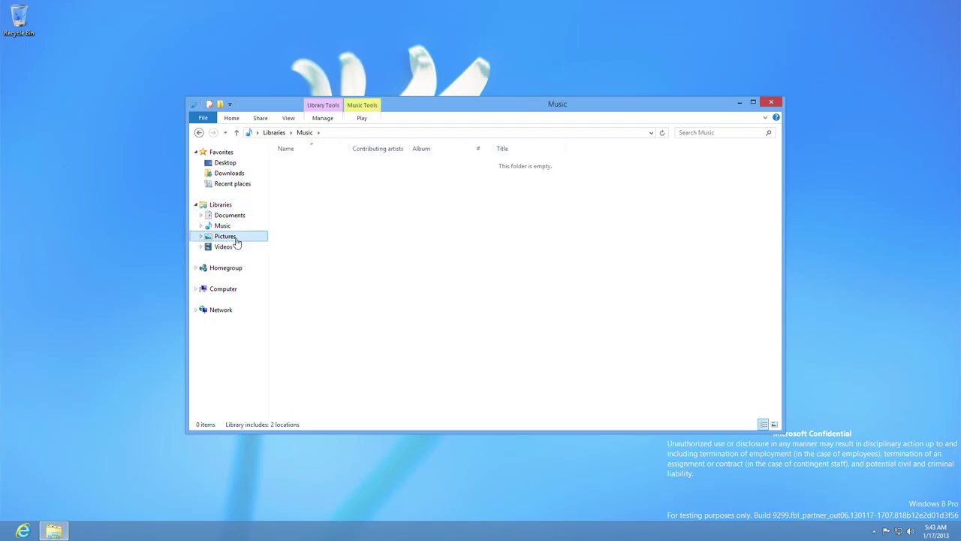
click(235, 249)
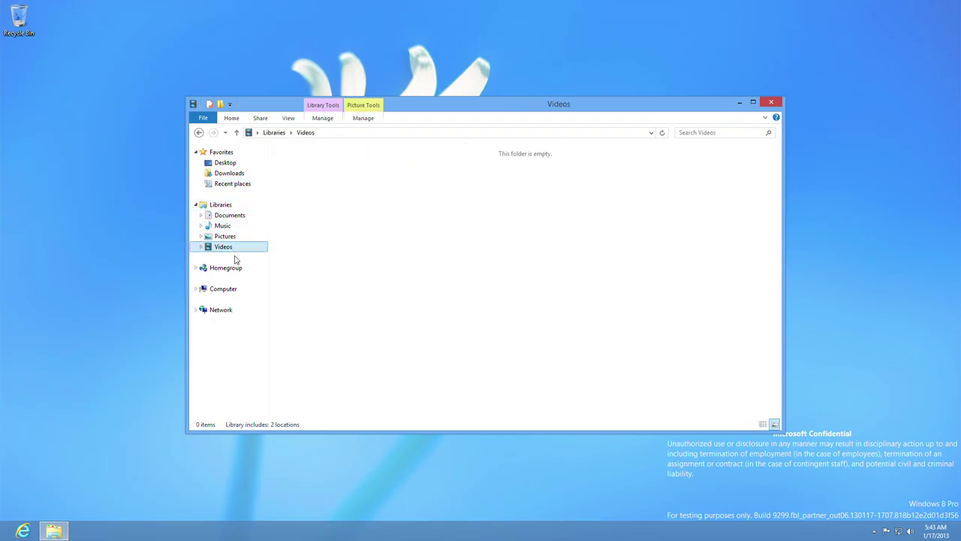
View the root folders of Local Disk (C:) under Computer and minimize the window.
click(235, 294)
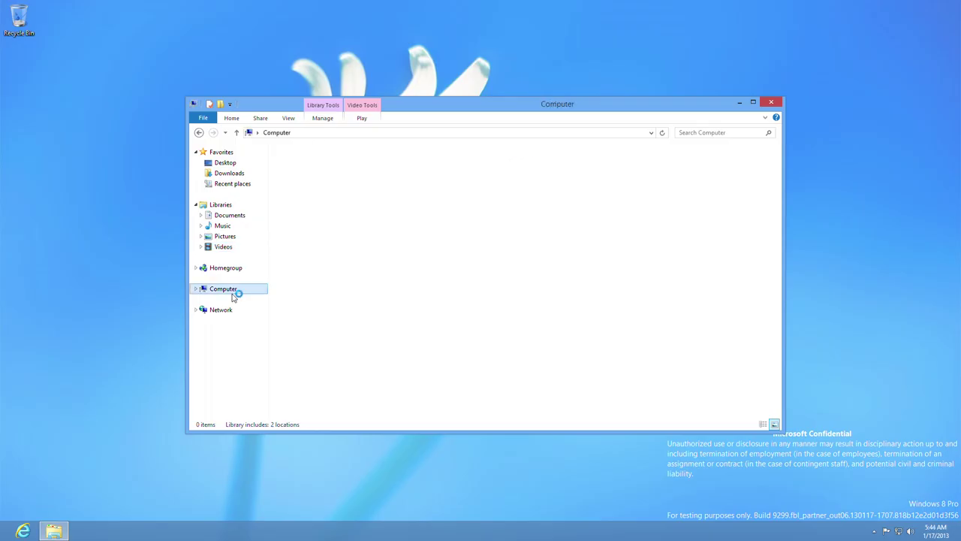
double_click(304, 180)
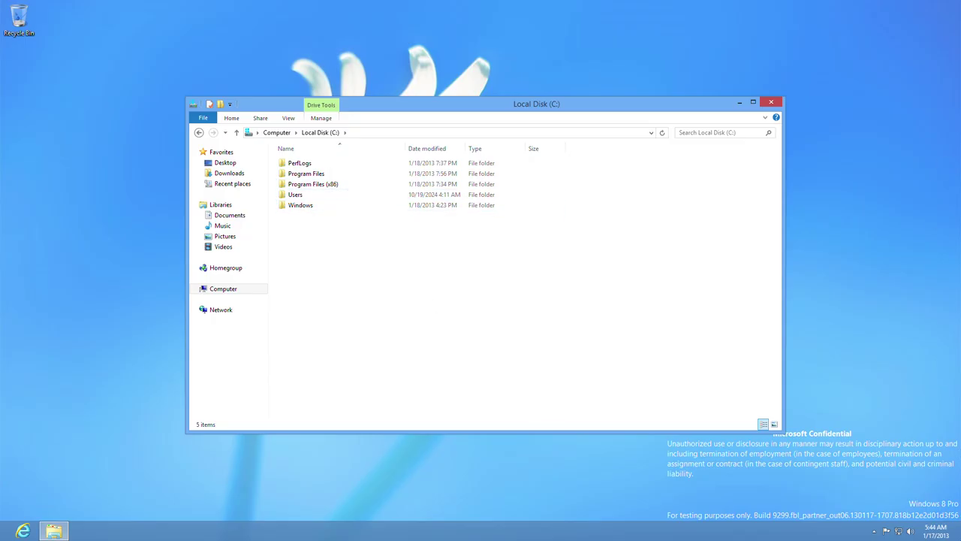
mouse_move(960, 0)
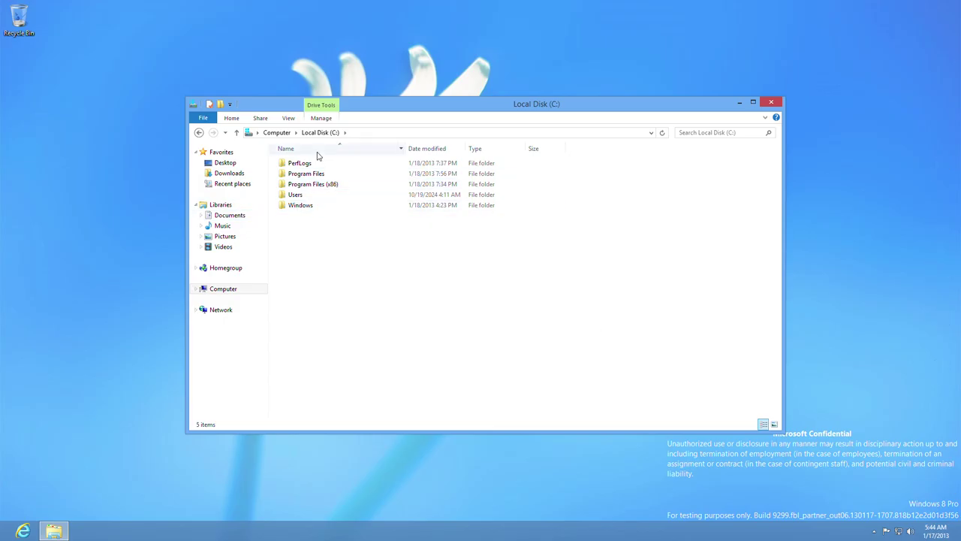
click(740, 103)
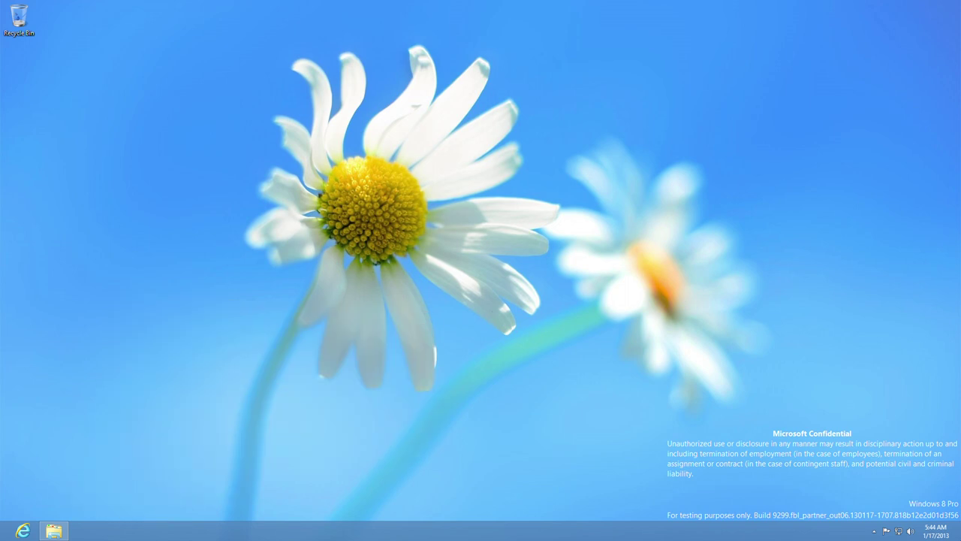
View the installed apps through the Search charm and return to the desktop.
mouse_move(959, 401)
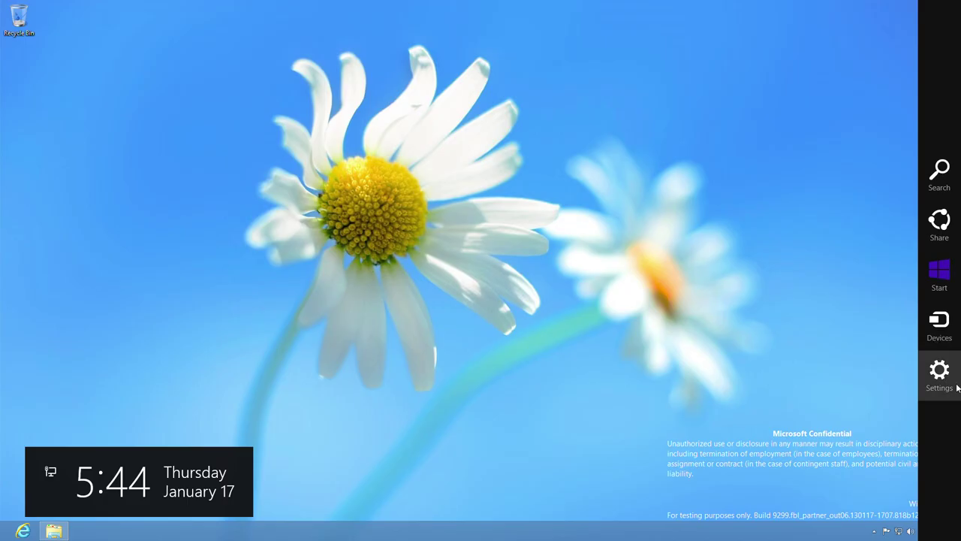
click(940, 176)
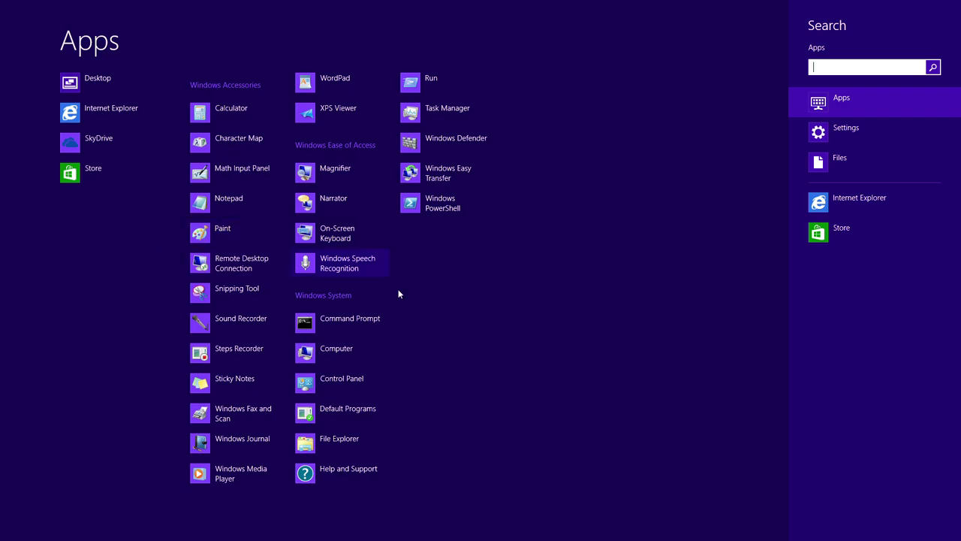
click(517, 344)
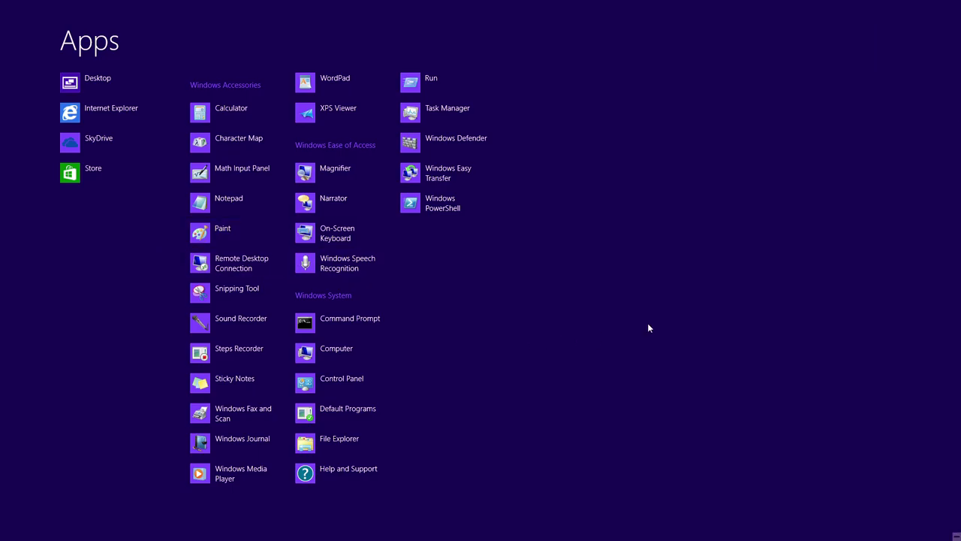
key(super)
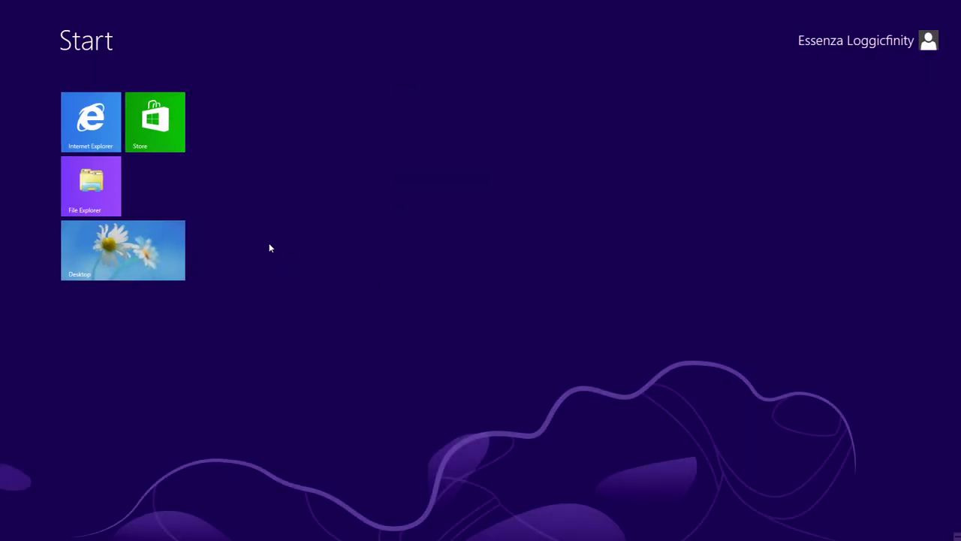
click(172, 266)
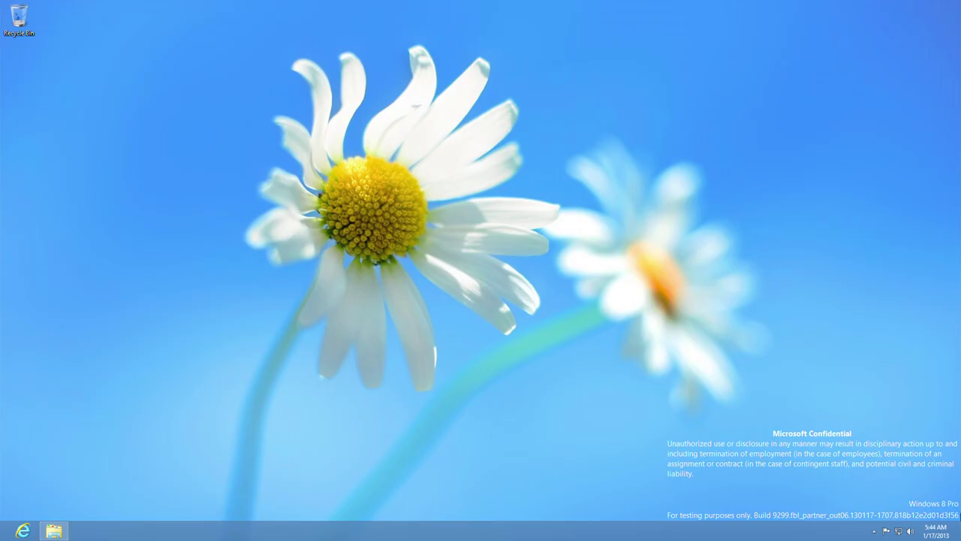
Check what the Share and Devices charms offer for the desktop, dismissing each one.
mouse_move(960, 537)
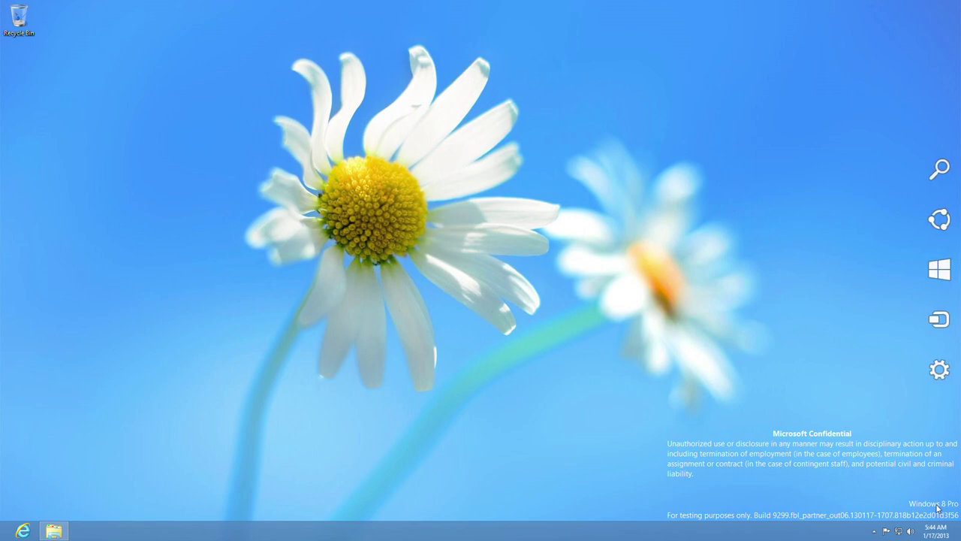
mouse_move(945, 274)
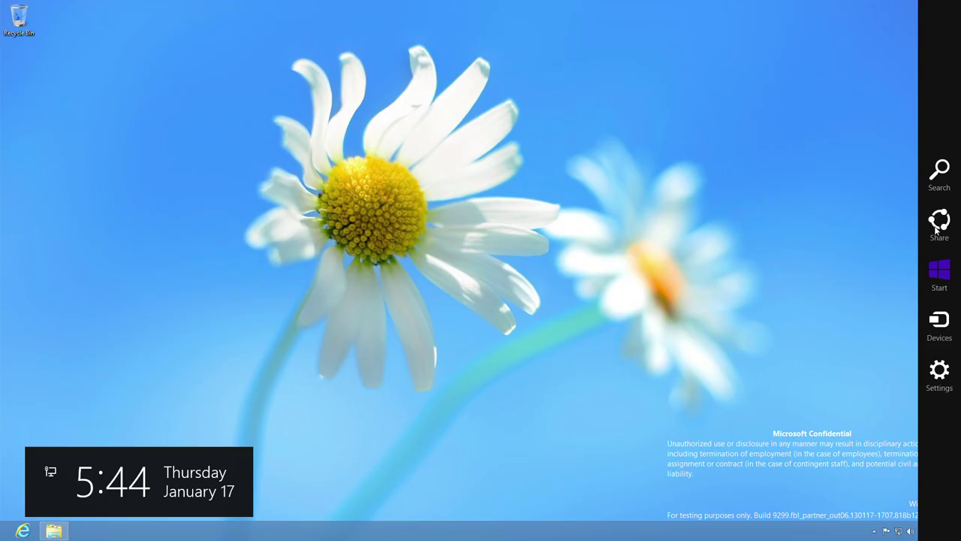
click(938, 225)
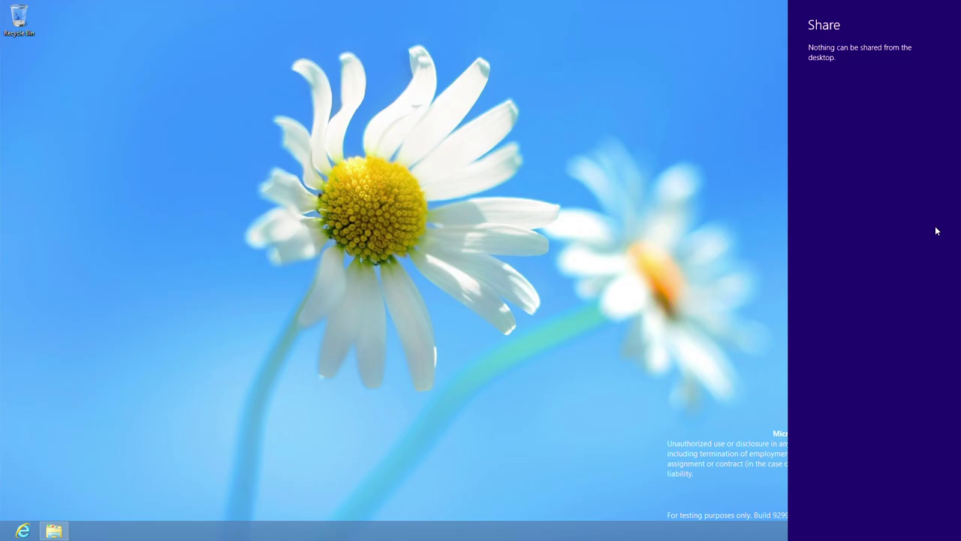
click(773, 252)
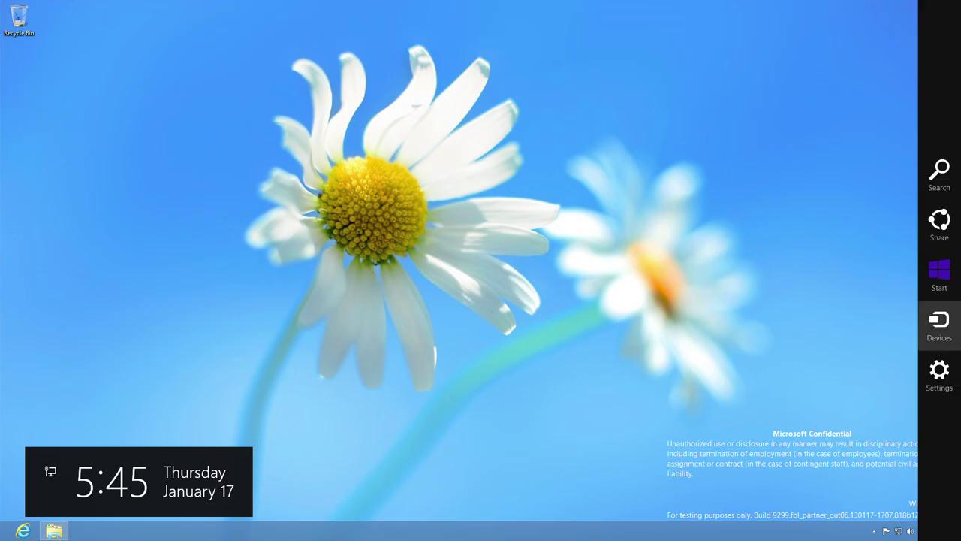
click(933, 350)
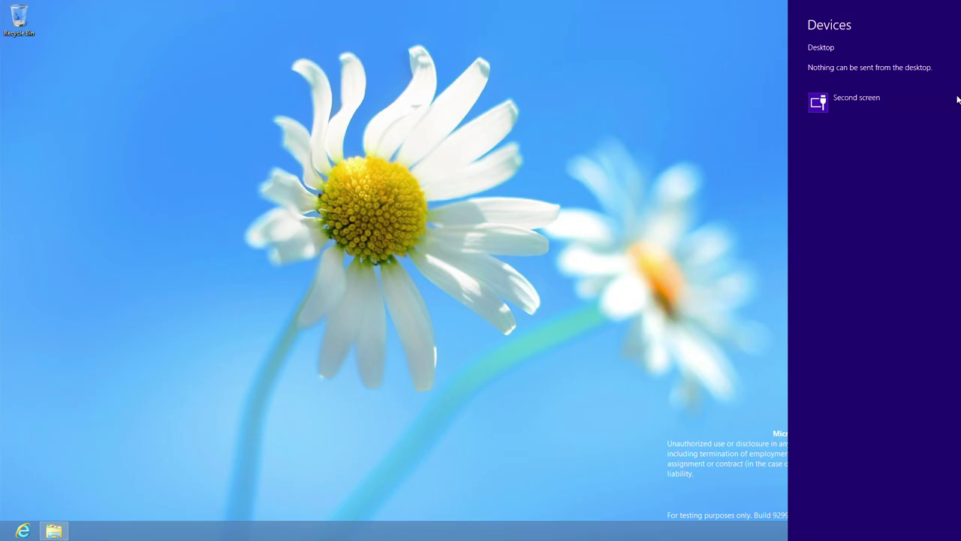
click(620, 344)
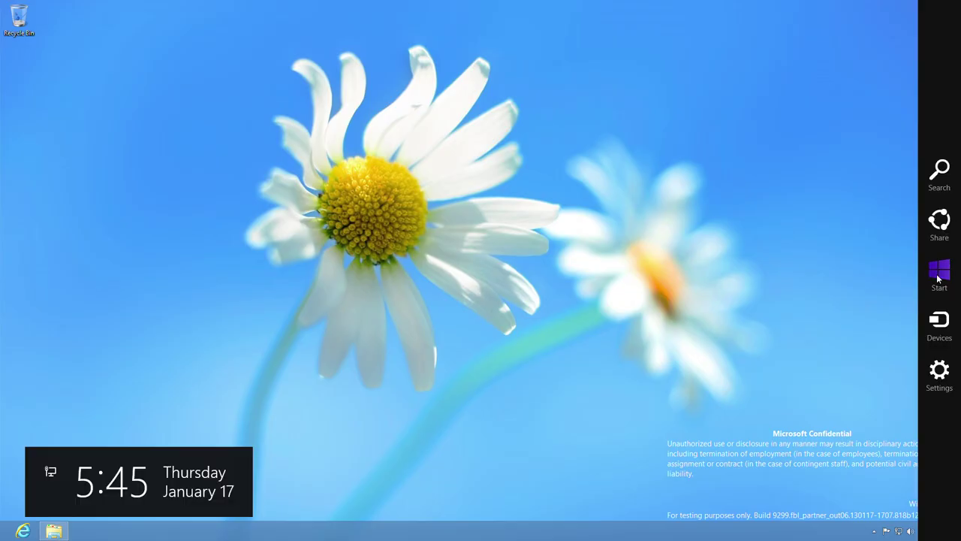
Go to the Start screen, show all apps and return to the desktop.
click(938, 279)
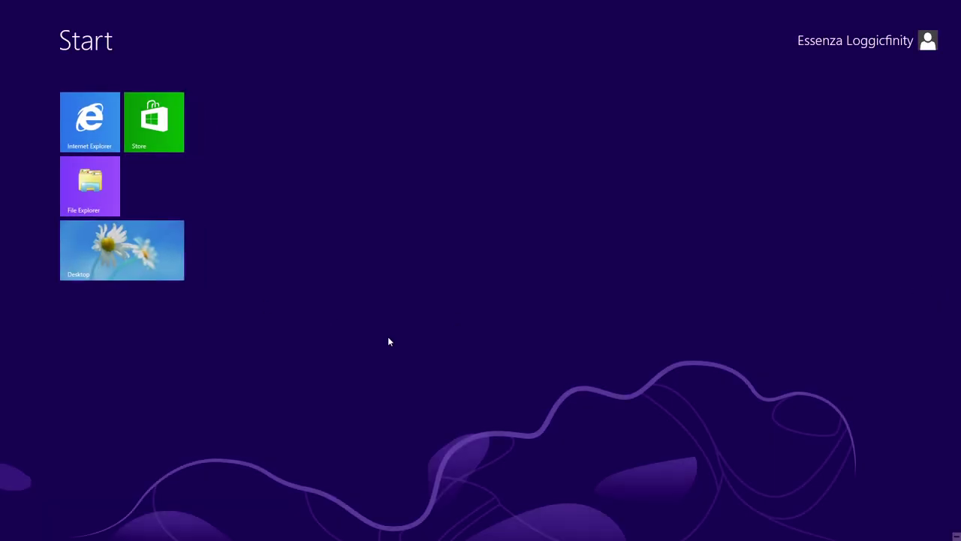
right_click(388, 339)
click(922, 516)
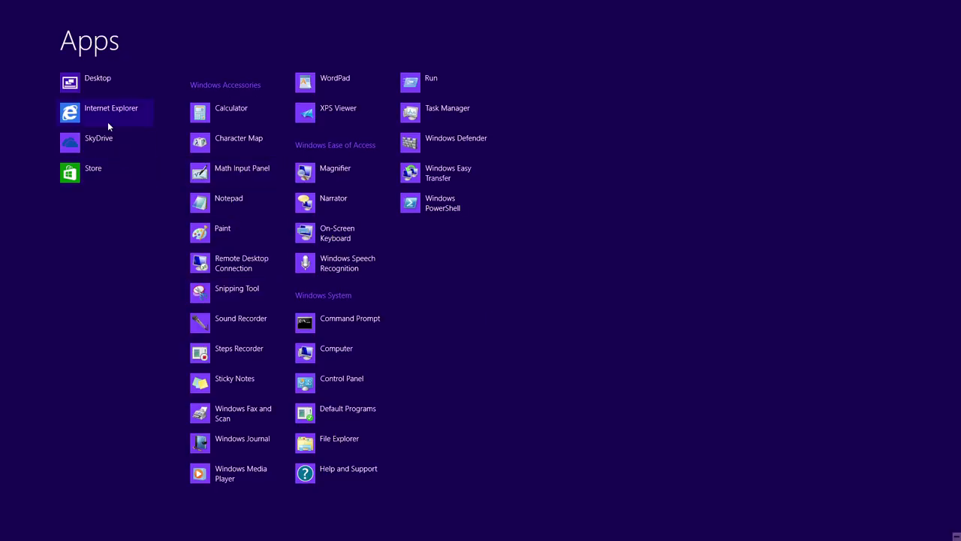
click(108, 78)
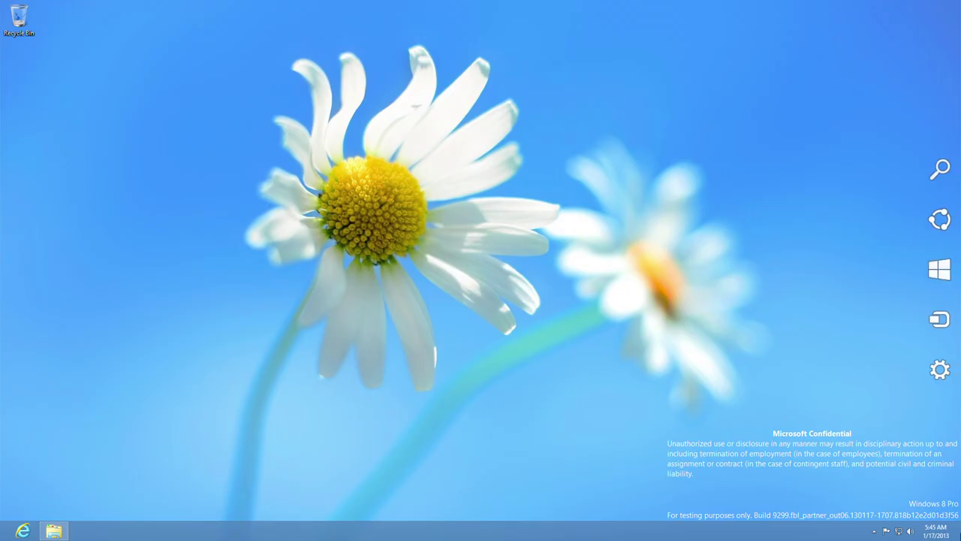
View the PC info from the Settings charm and open the computer name settings.
click(940, 386)
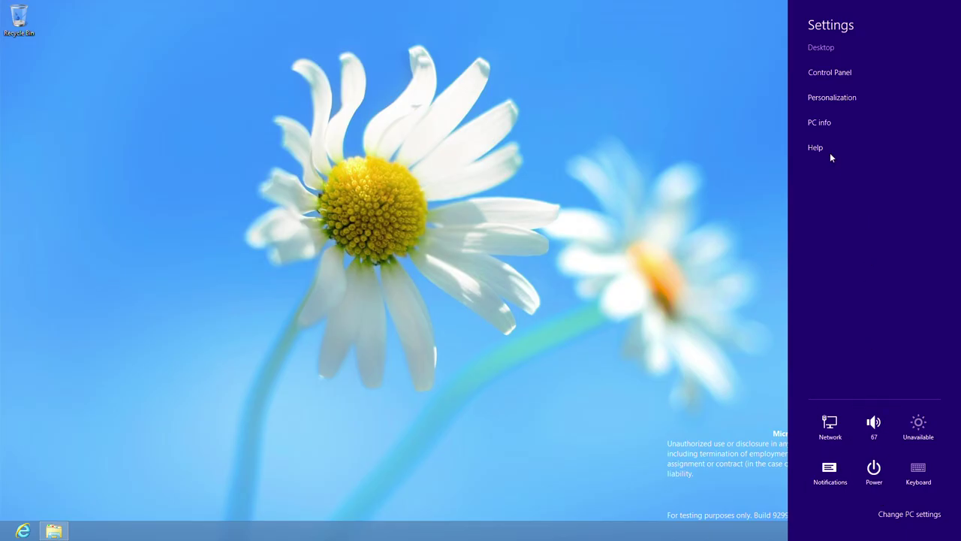
click(827, 122)
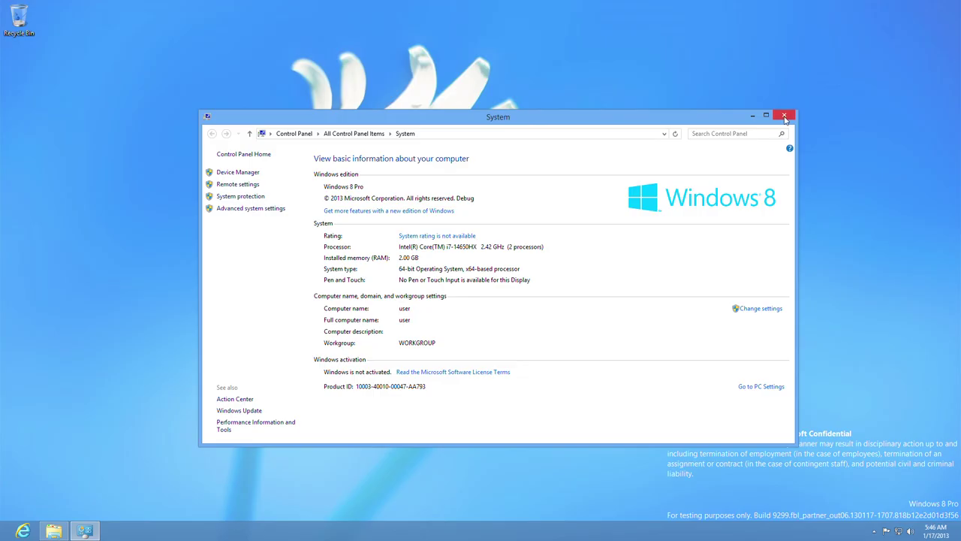
click(758, 310)
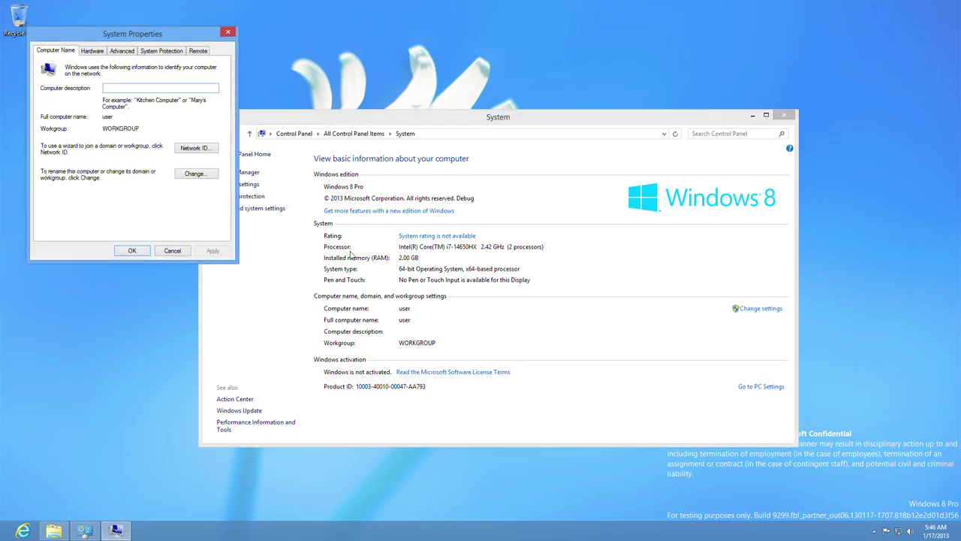
Set the computer description to User and apply it.
click(186, 135)
text(User)
click(214, 252)
Replace the computer description with the account owner's name, apply it, and close the System Properties and System windows.
text(Ea)
text(senza)
text( Loggicfinity)
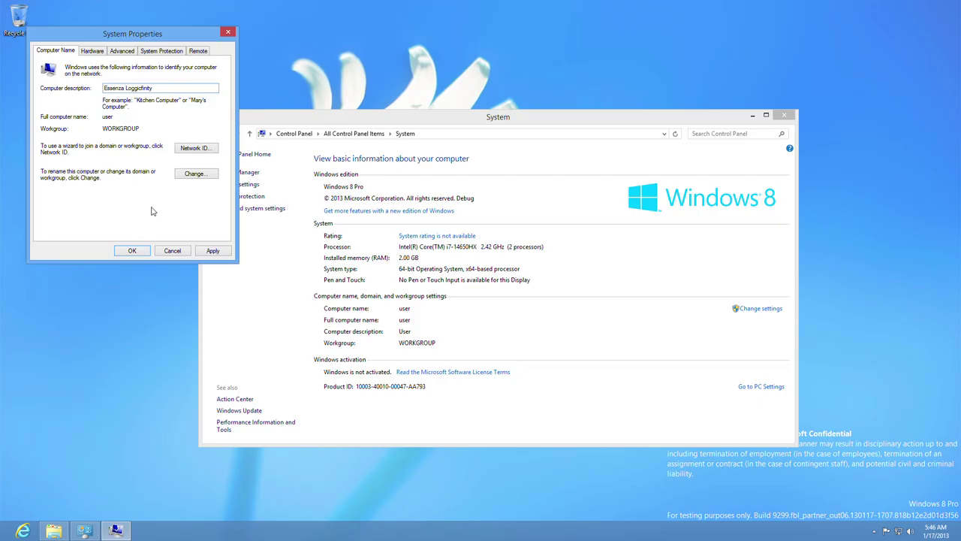
click(214, 251)
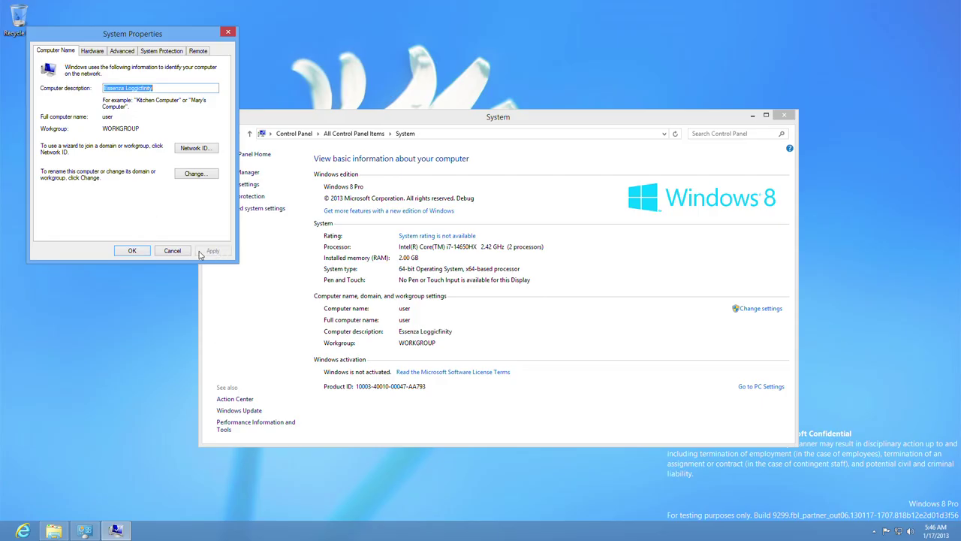
click(143, 254)
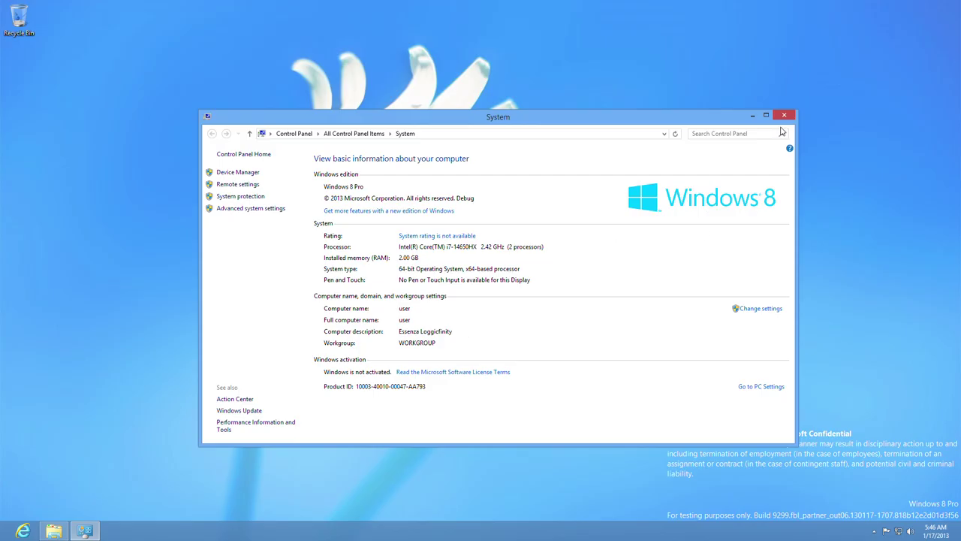
click(784, 115)
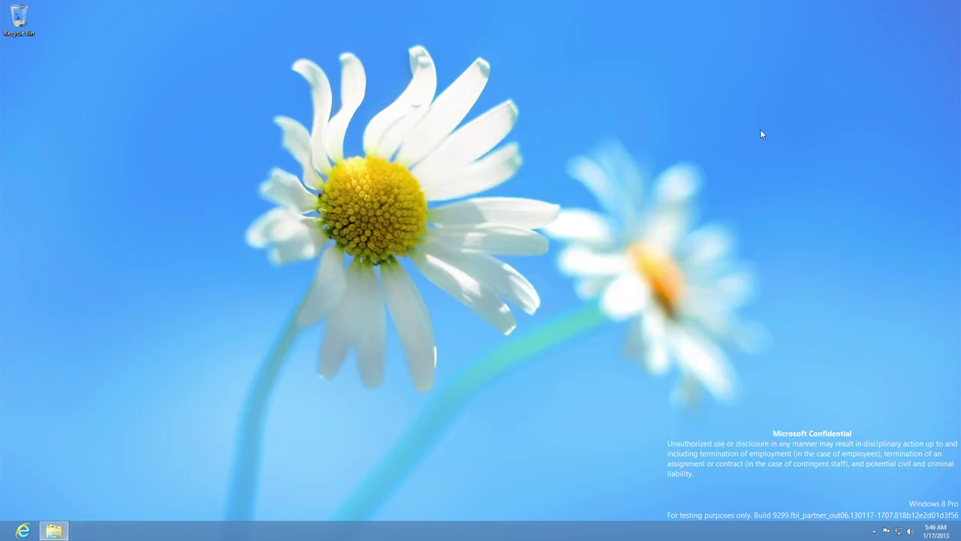
Restore the File Explorer window, open Program Files on Local Disk (C:), and look into the Windows Portable Devices folder before returning.
click(53, 530)
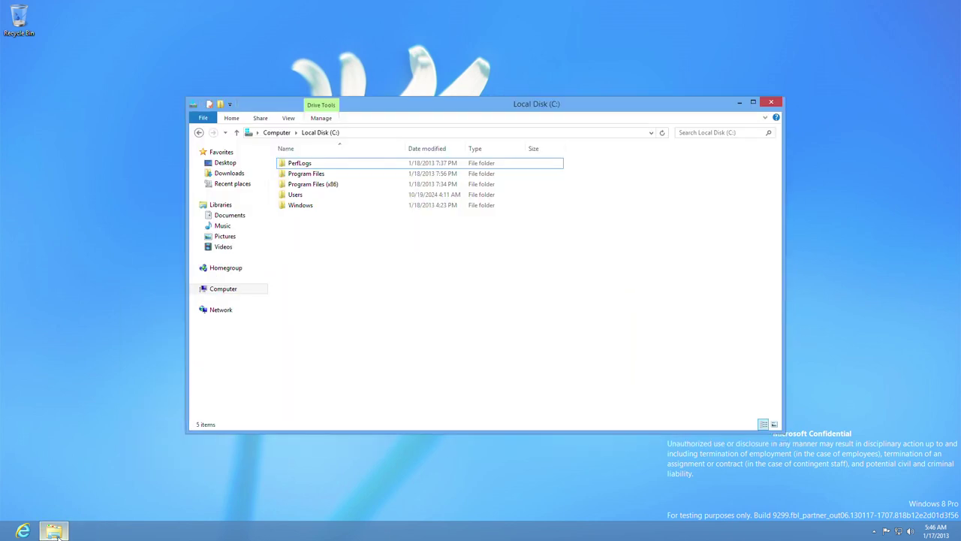
double_click(319, 178)
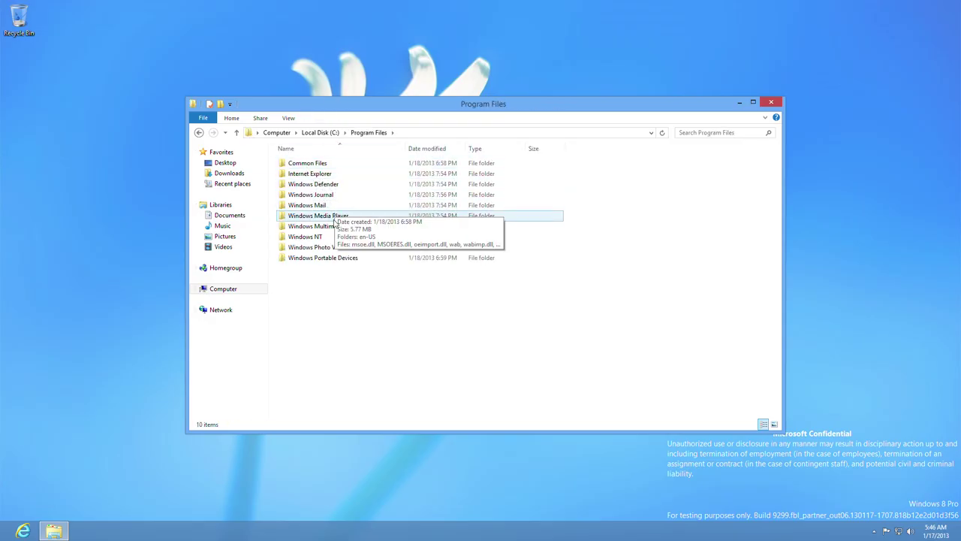
double_click(337, 260)
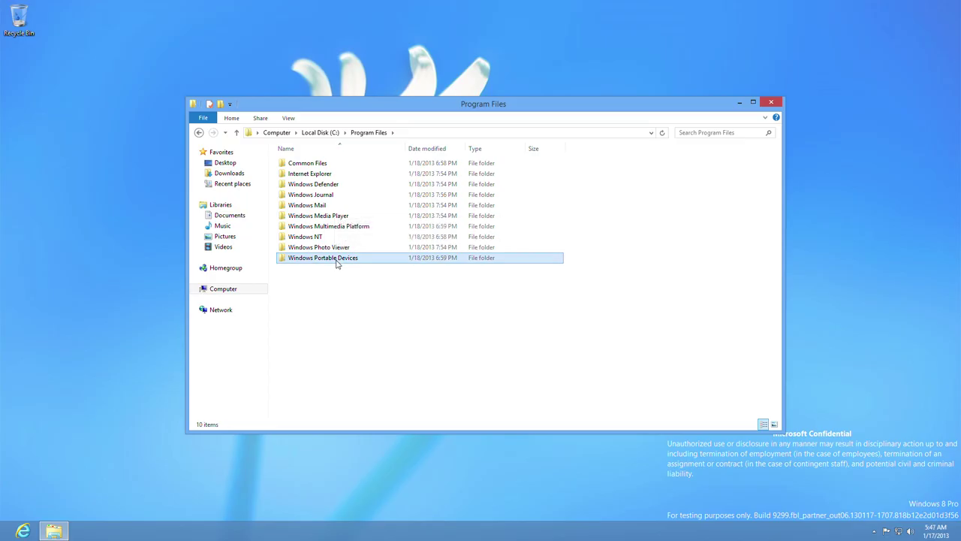
click(370, 133)
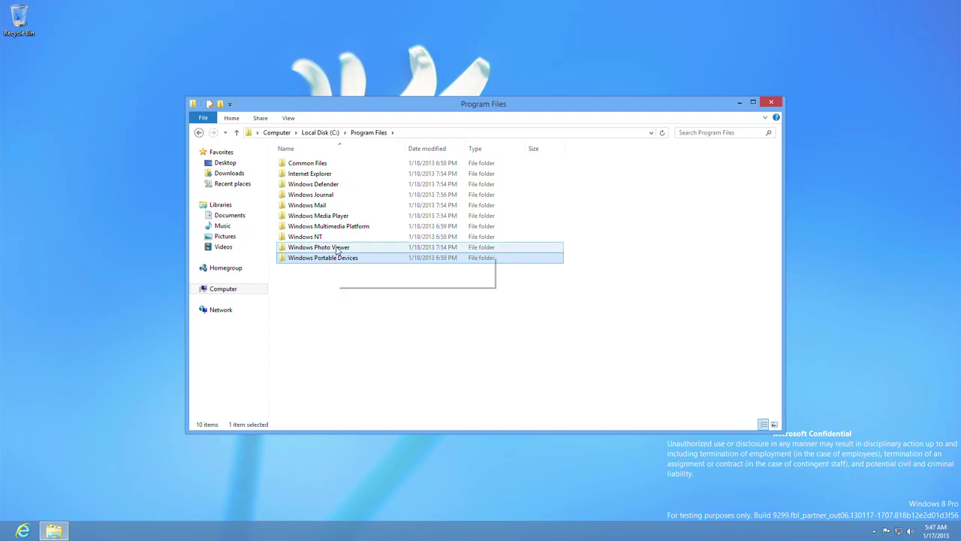
Look into the Windows Photo Viewer folder and its en-US subfolder, and return to Program Files.
click(336, 248)
double_click(337, 250)
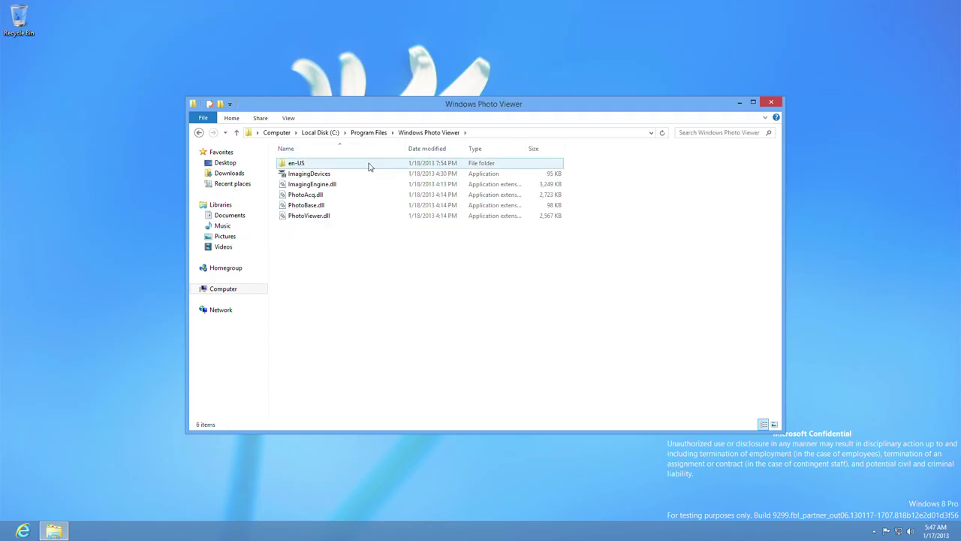
double_click(368, 167)
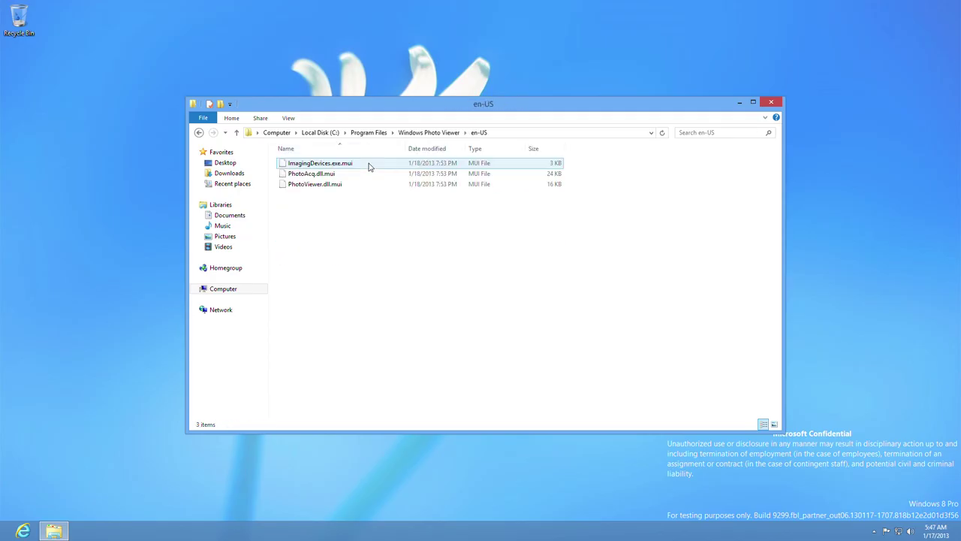
click(429, 133)
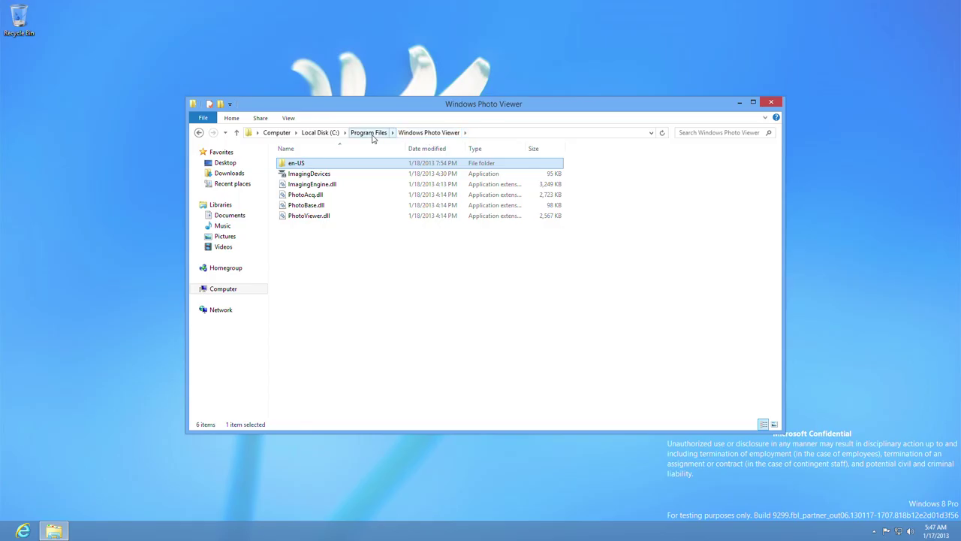
click(371, 135)
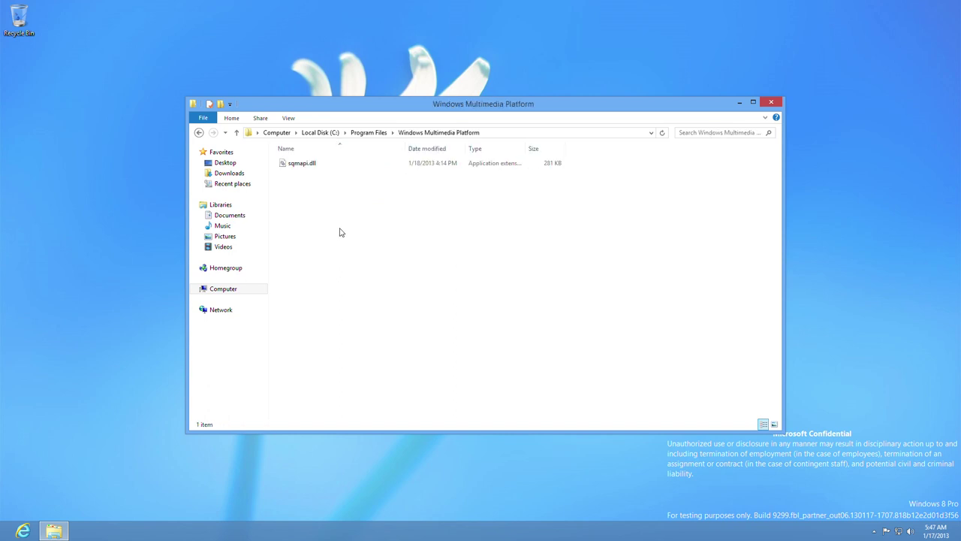
Look into the Windows Media Player and Windows Mail folders, returning to Program Files after each.
click(378, 134)
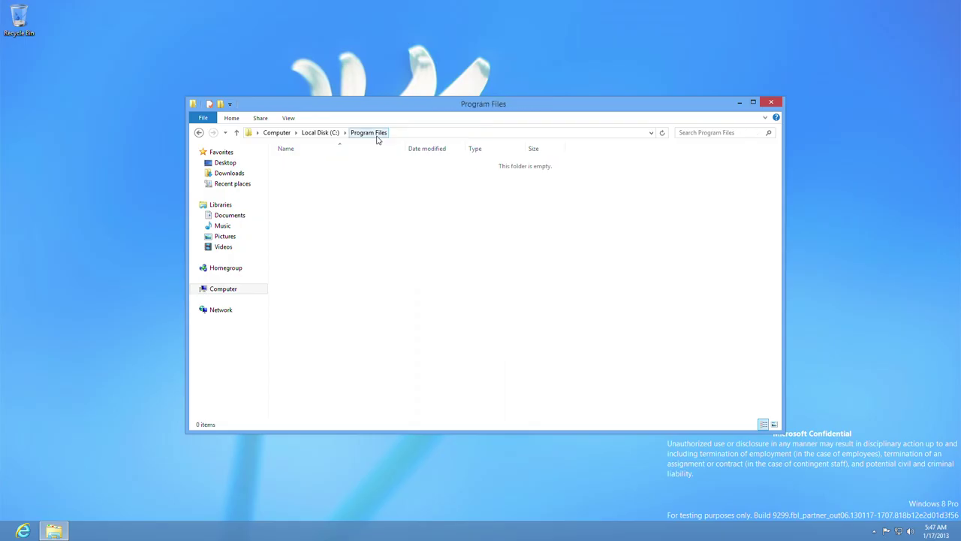
double_click(332, 215)
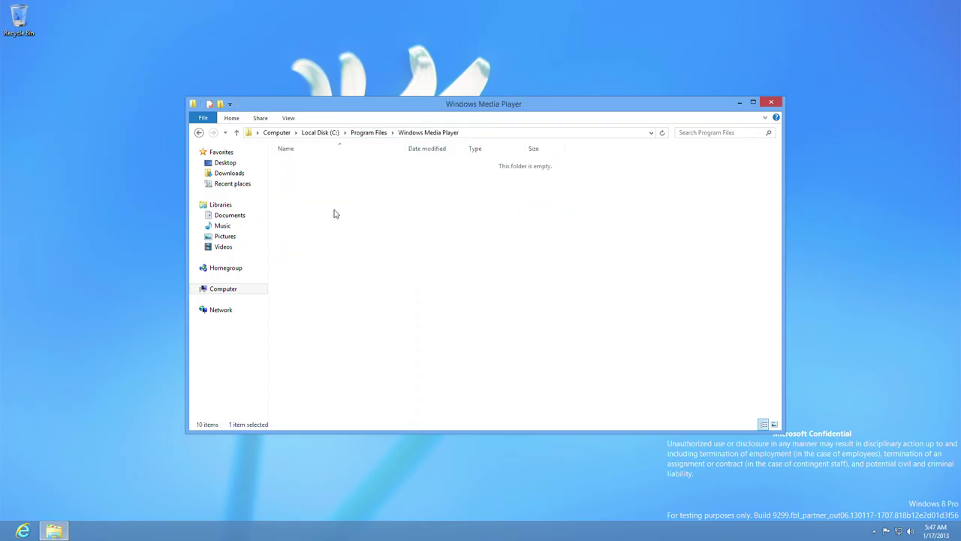
click(375, 136)
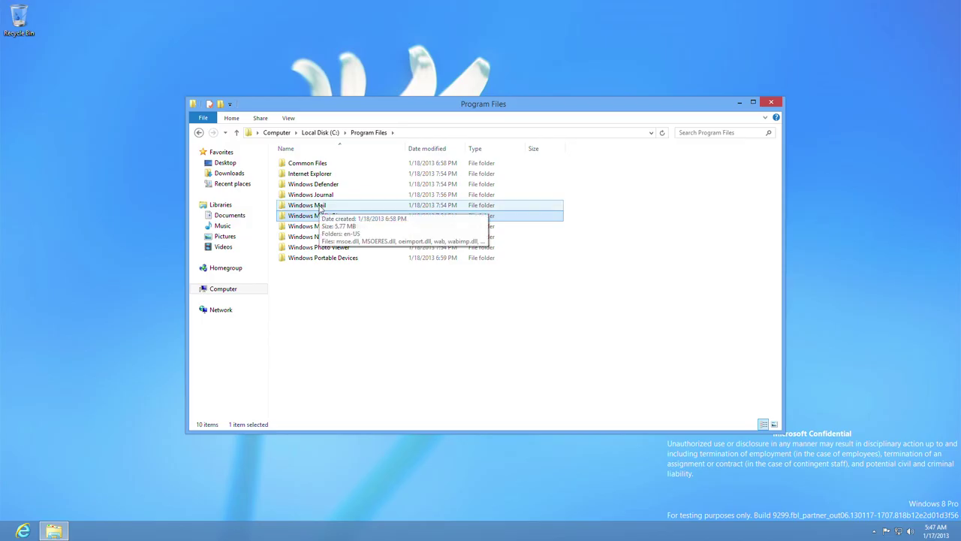
click(319, 209)
key(Return)
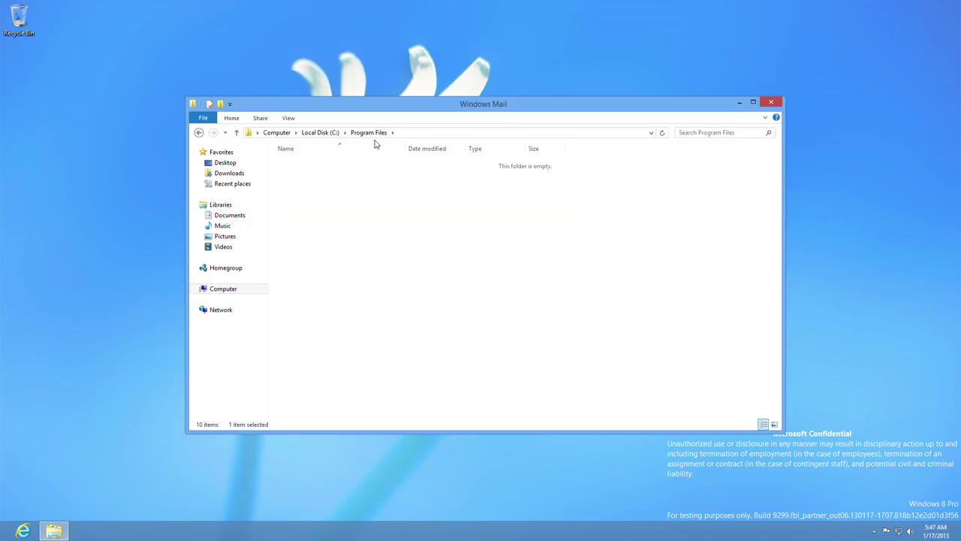
click(371, 134)
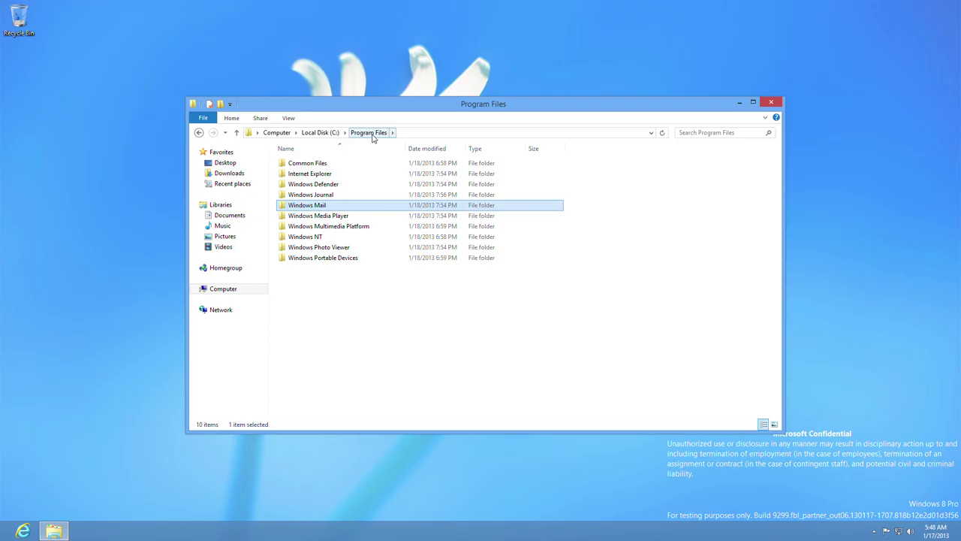
Open the Windows Journal folder, launch the Journal application, and decline installing the Journal Note Writer print driver.
click(334, 196)
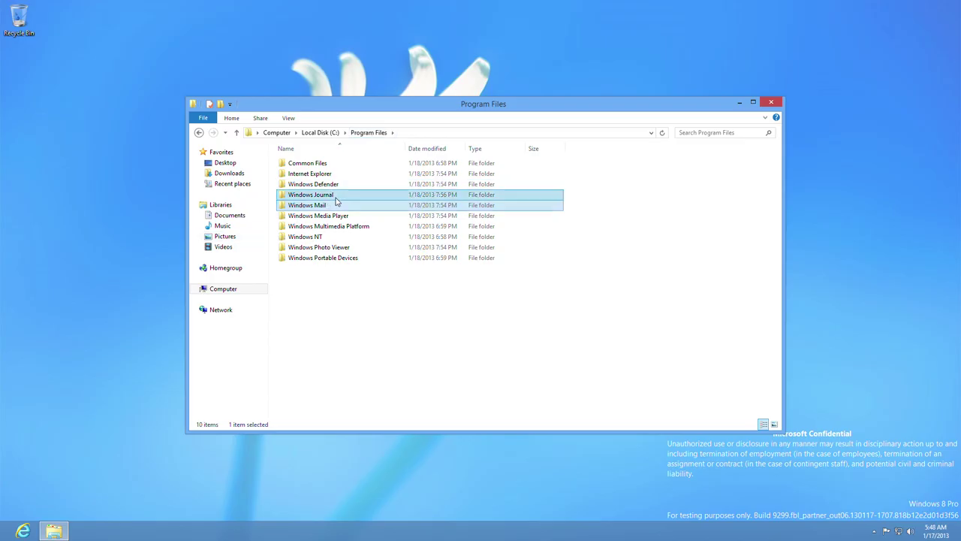
double_click(335, 201)
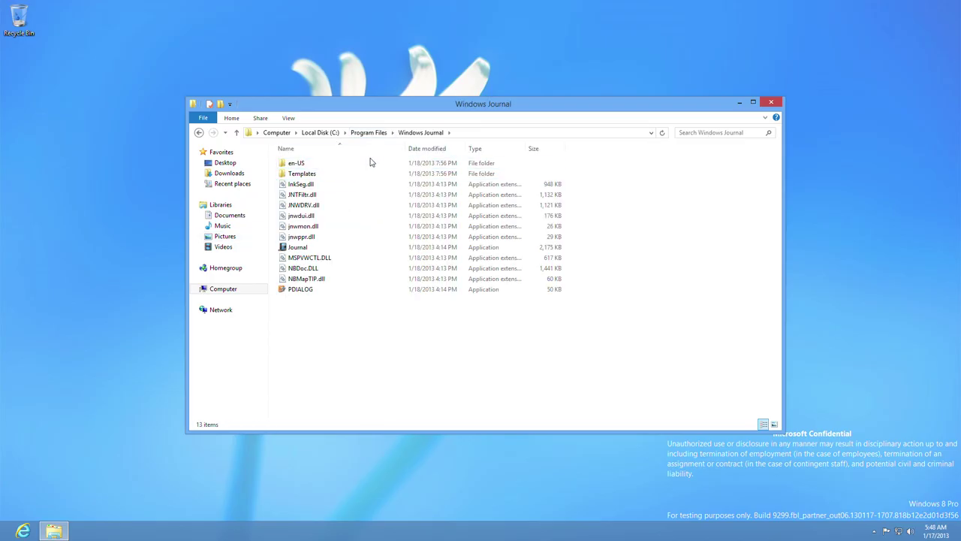
click(318, 250)
double_click(319, 251)
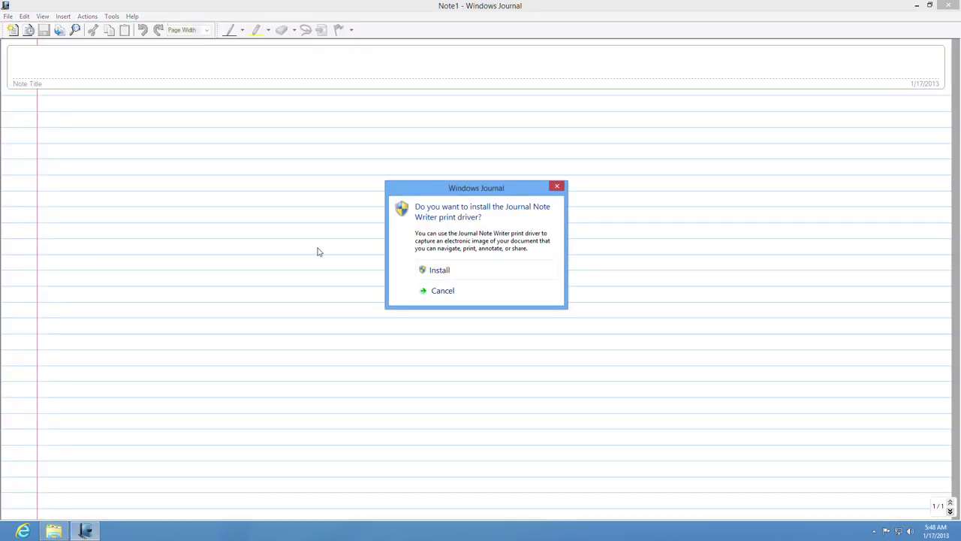
click(436, 289)
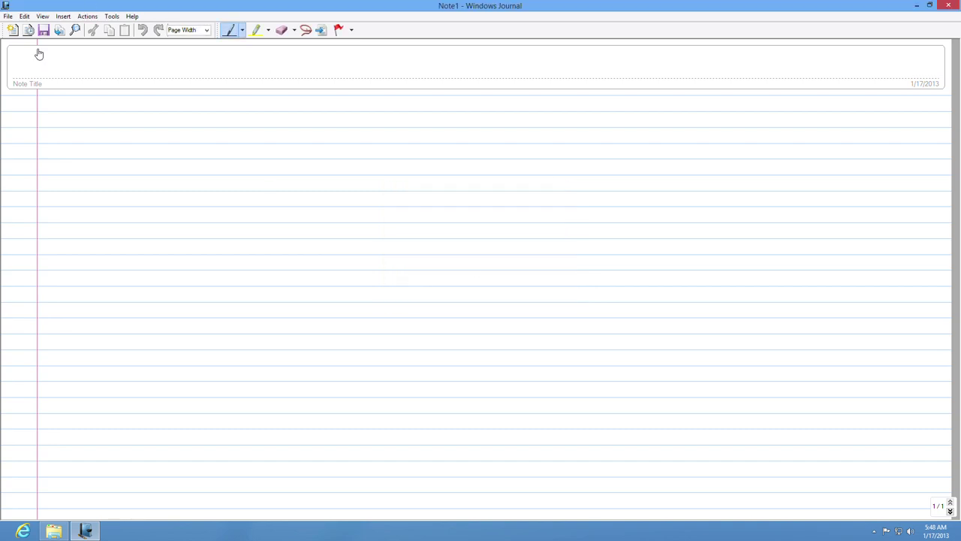
click(9, 18)
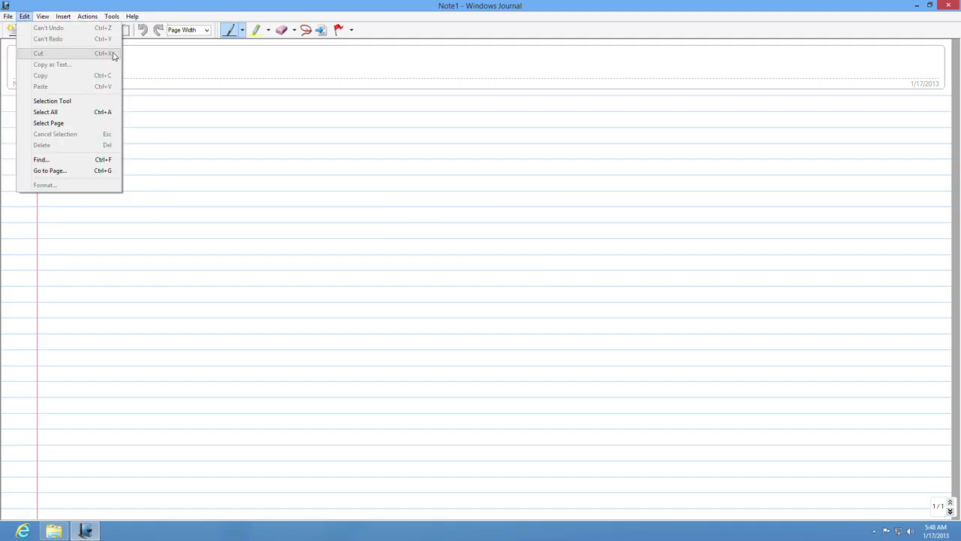
mouse_move(88, 21)
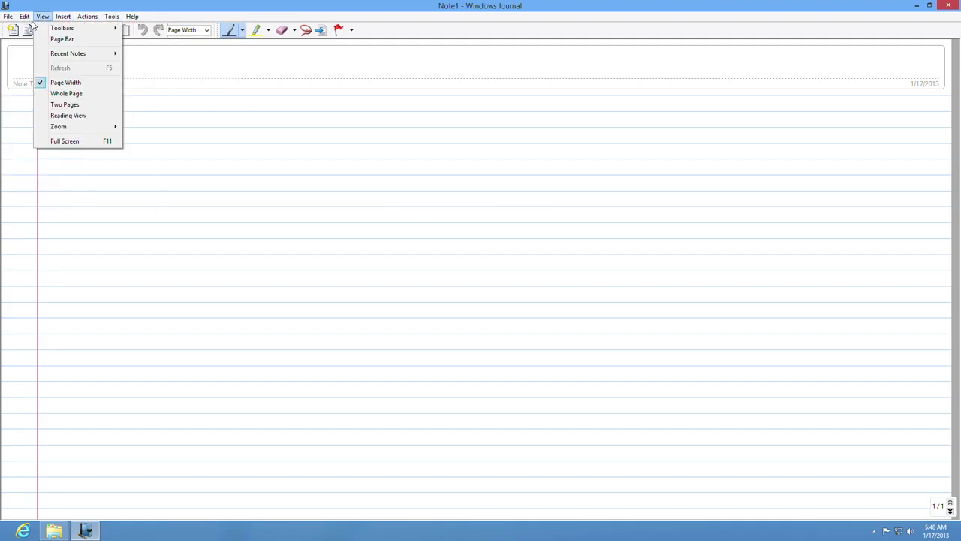
click(439, 49)
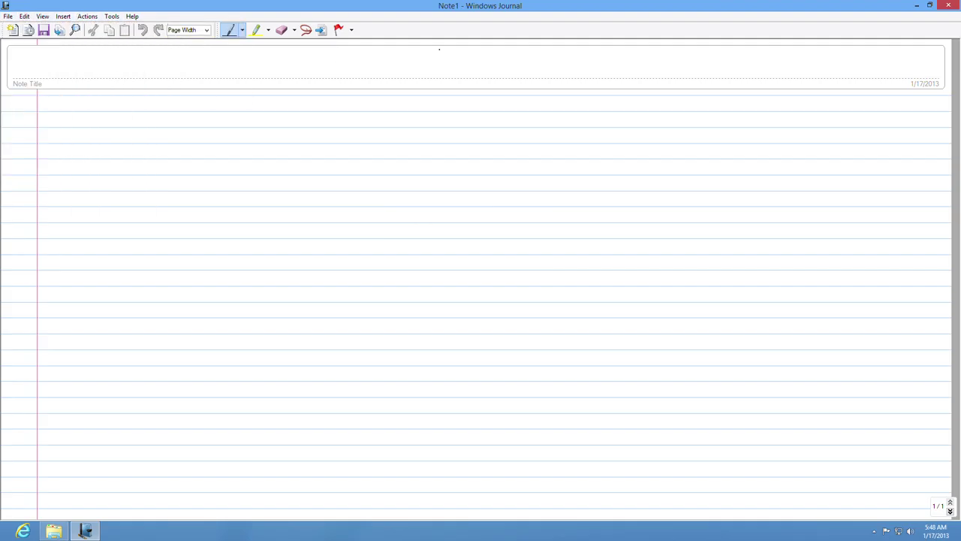
Insert a purple flag beside the margin line on the first rows of the note and enlarge it.
click(350, 30)
click(338, 47)
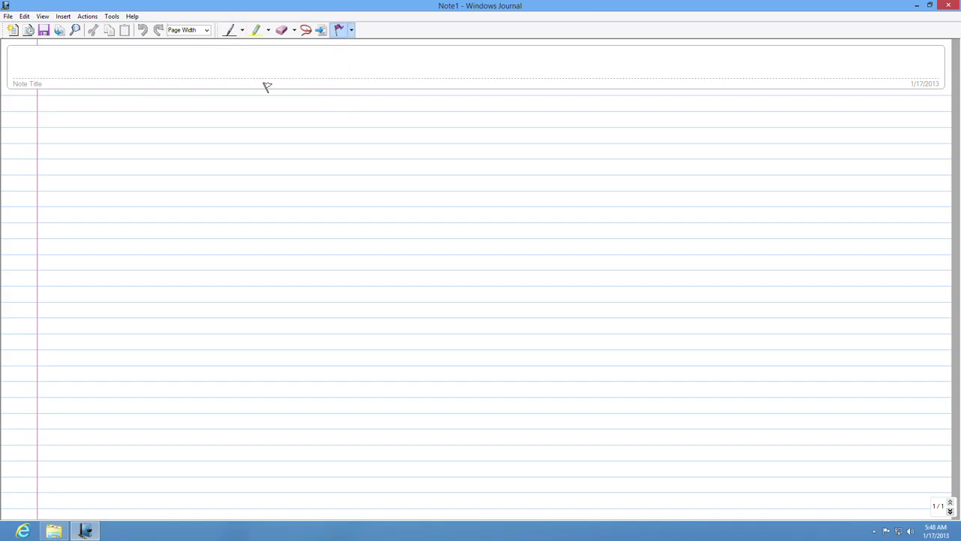
click(53, 106)
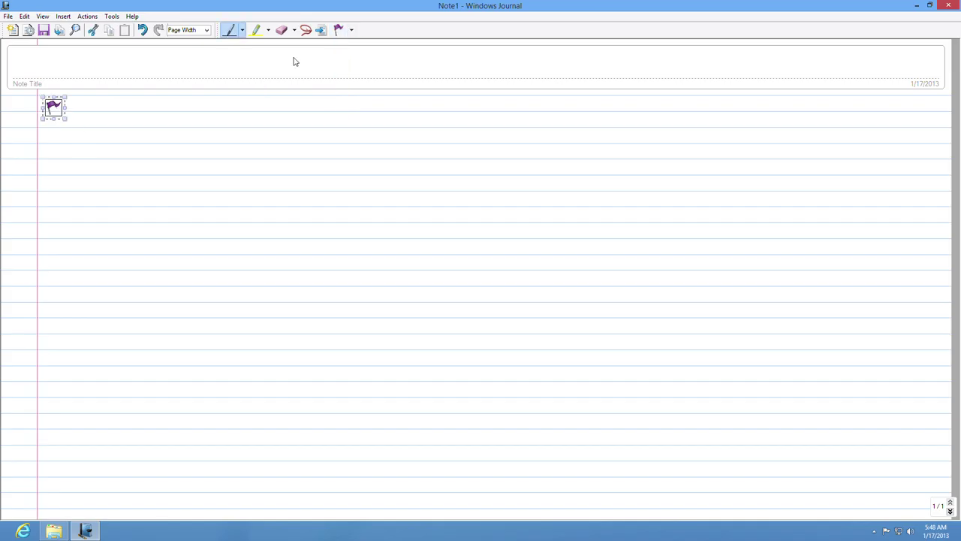
drag(93, 143, 91, 142)
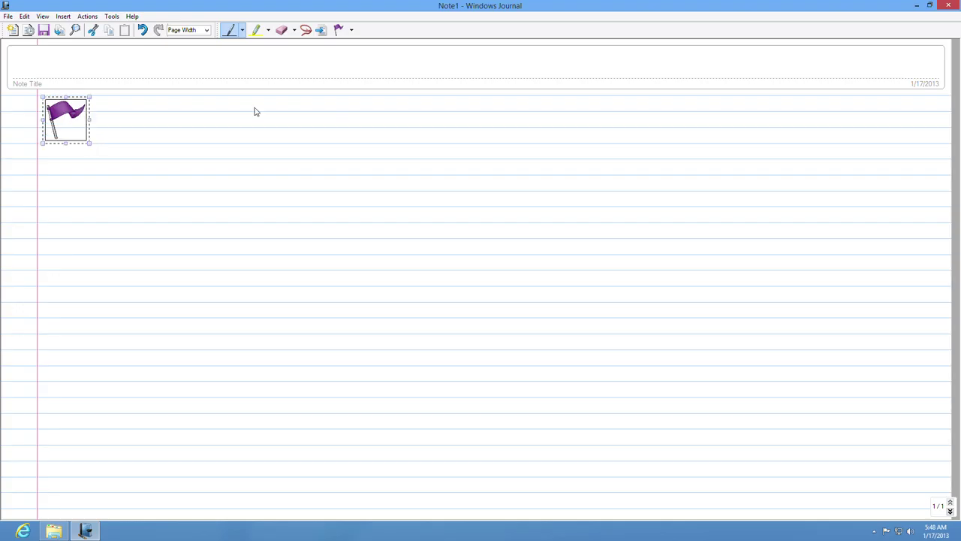
Insert a red flag to the right of the purple one, enlarge it slightly, and deselect it.
click(351, 30)
click(338, 46)
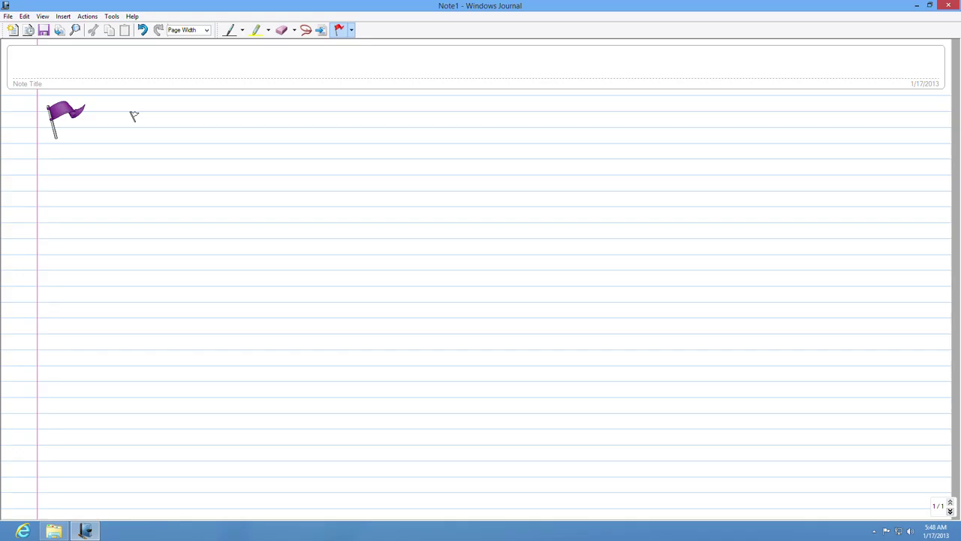
click(133, 116)
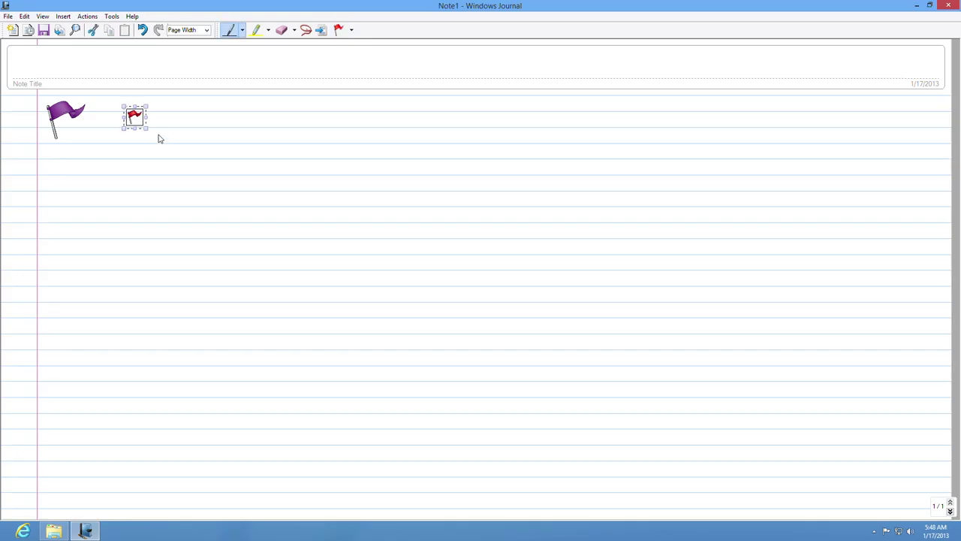
drag(158, 139, 163, 142)
click(237, 148)
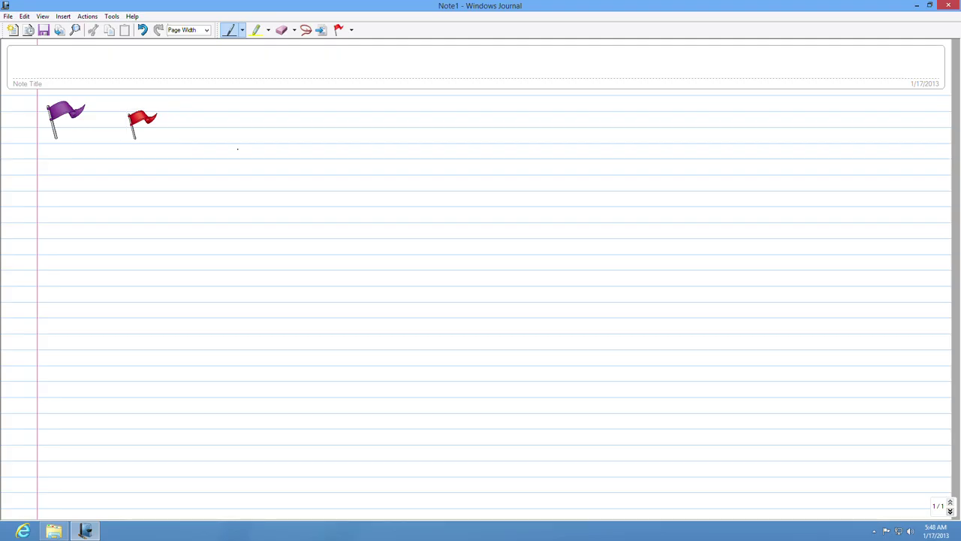
Delete the purple flag from the note, and switch from the pen to the insert/remove space tool.
right_click(74, 127)
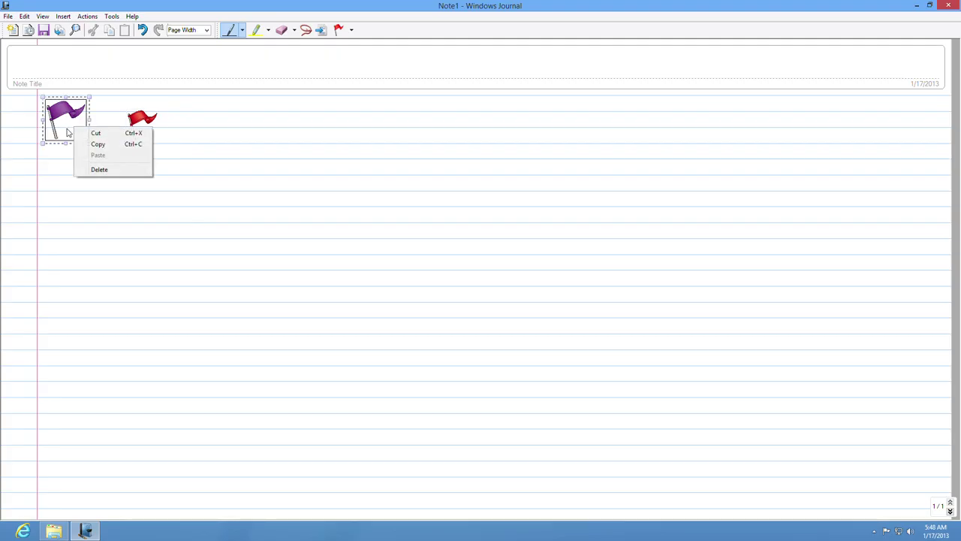
click(101, 168)
click(241, 30)
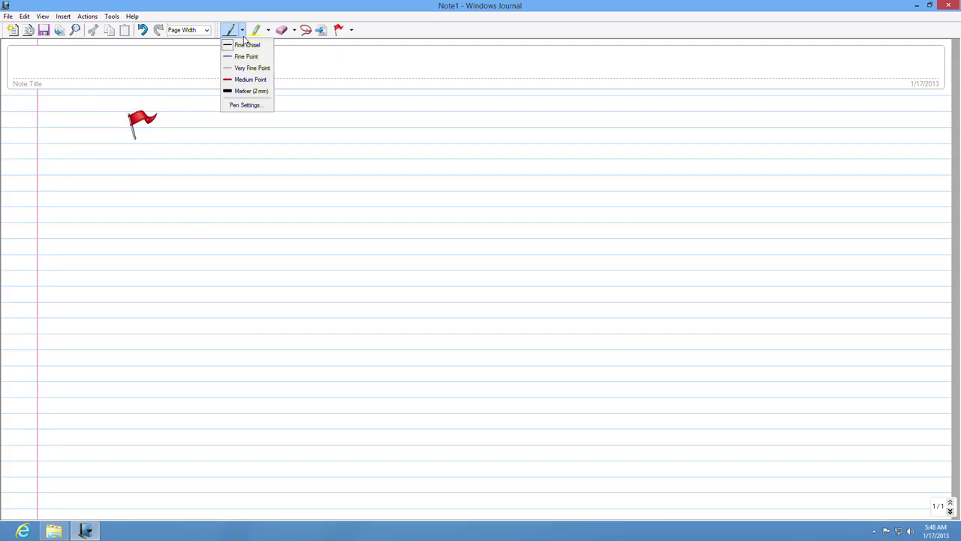
click(321, 30)
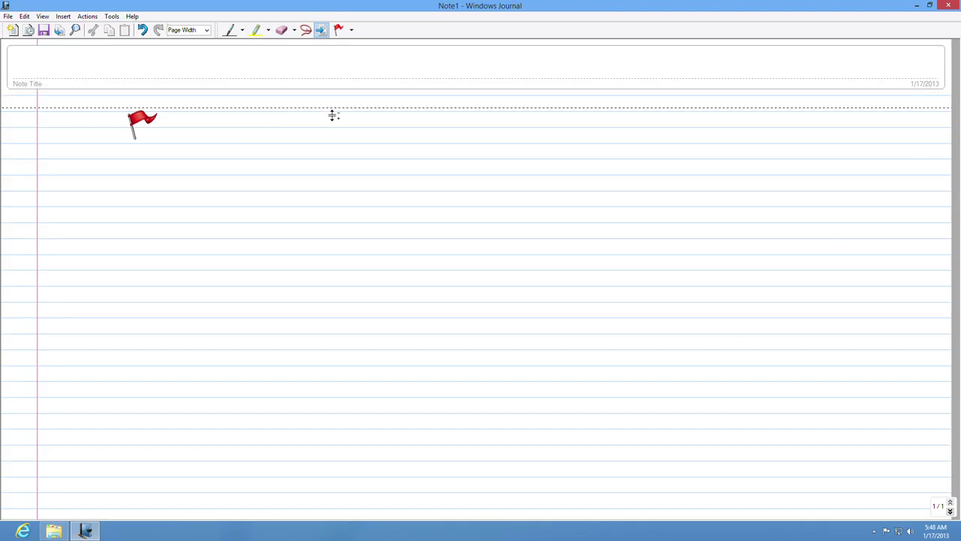
Close Windows Journal without saving Note1, and launch the PDIALOG application from the Windows Journal folder.
click(948, 6)
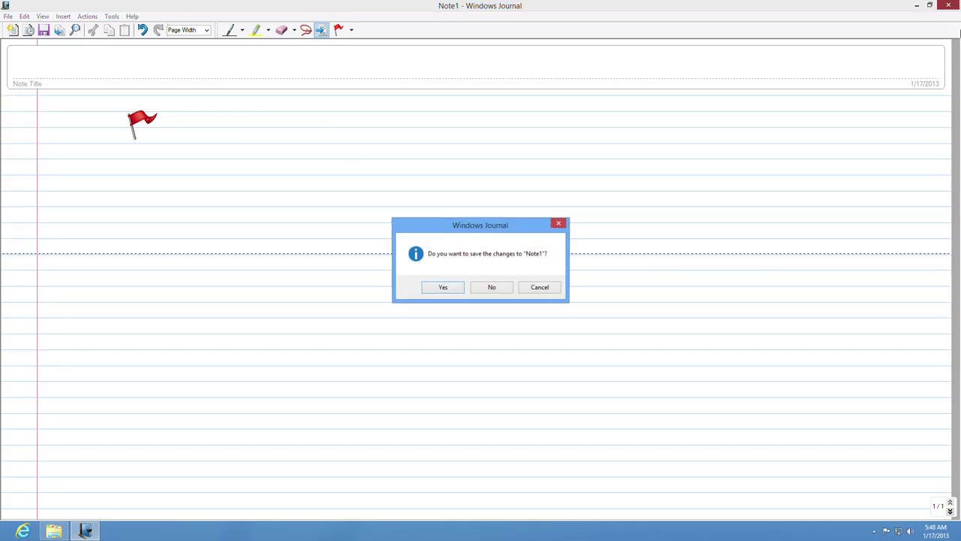
click(492, 287)
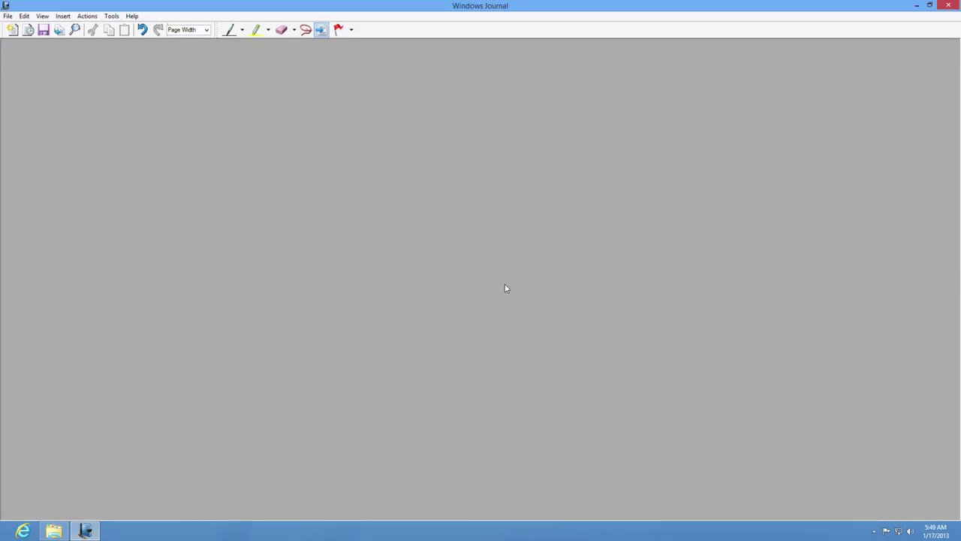
double_click(334, 290)
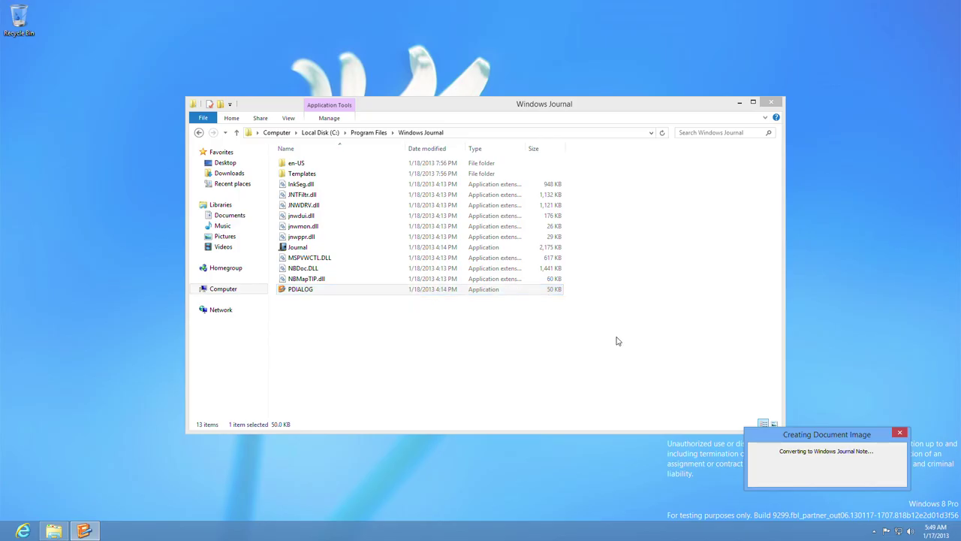
Open the Windows Mail folder in Program Files and close the Creating Document Image window.
click(368, 133)
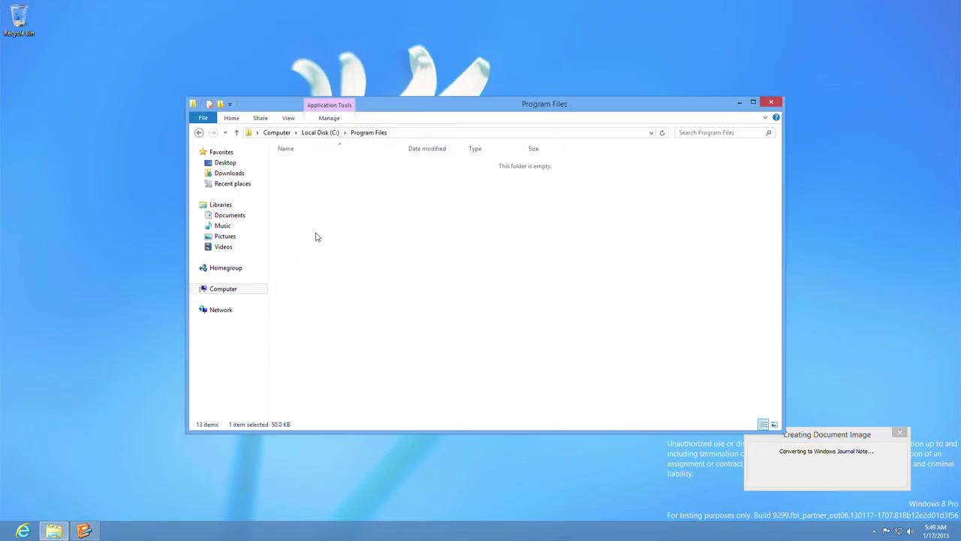
double_click(332, 209)
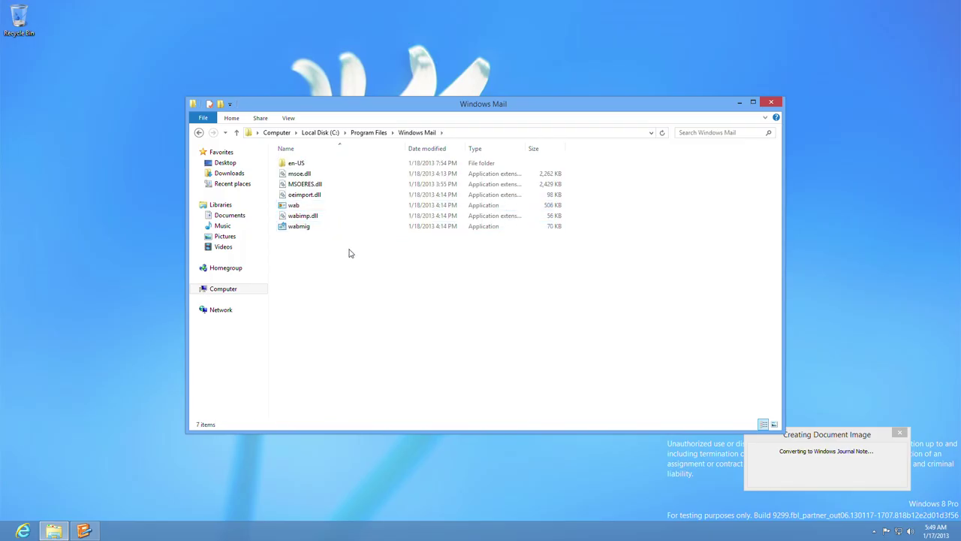
click(843, 448)
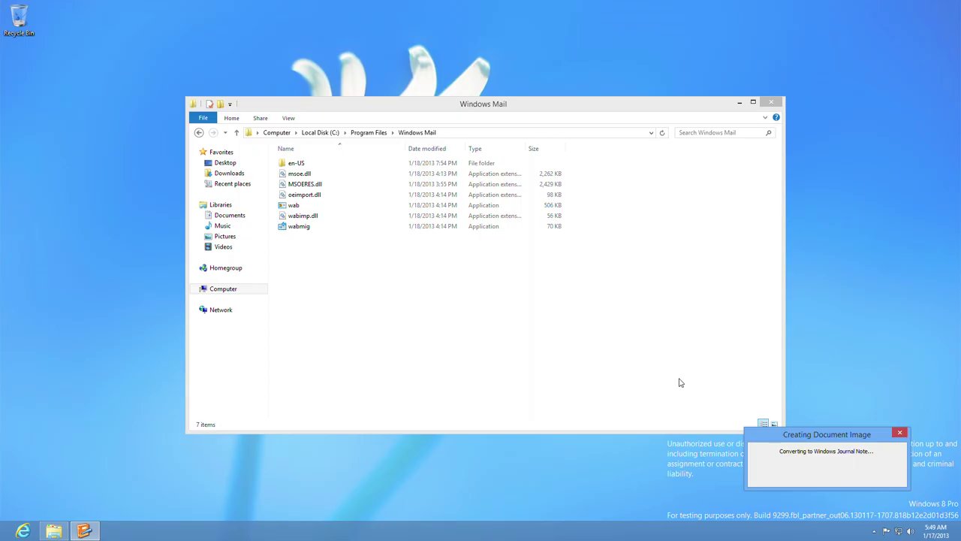
click(901, 433)
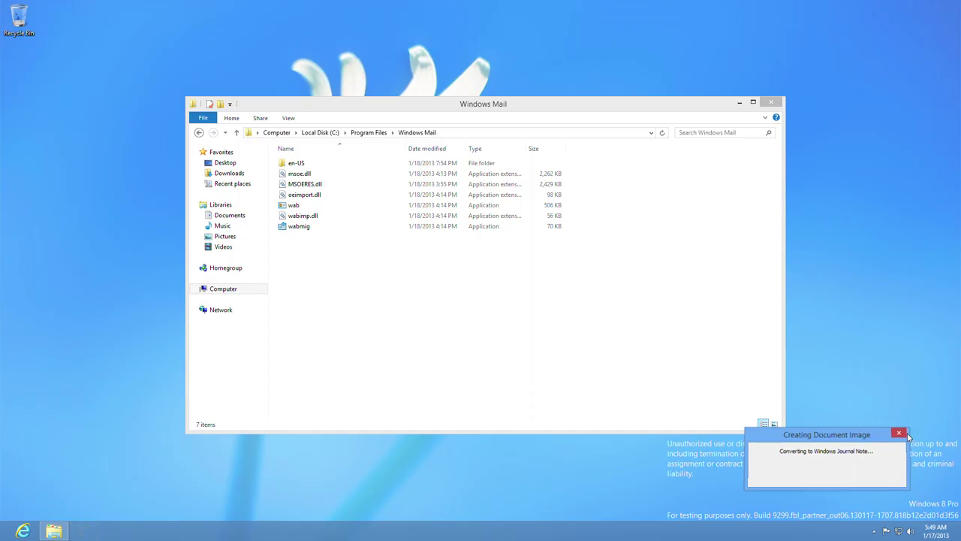
Launch the wab application from the Windows Mail folder and move the Contacts window down and to the left.
click(340, 207)
key(F2)
key(Escape)
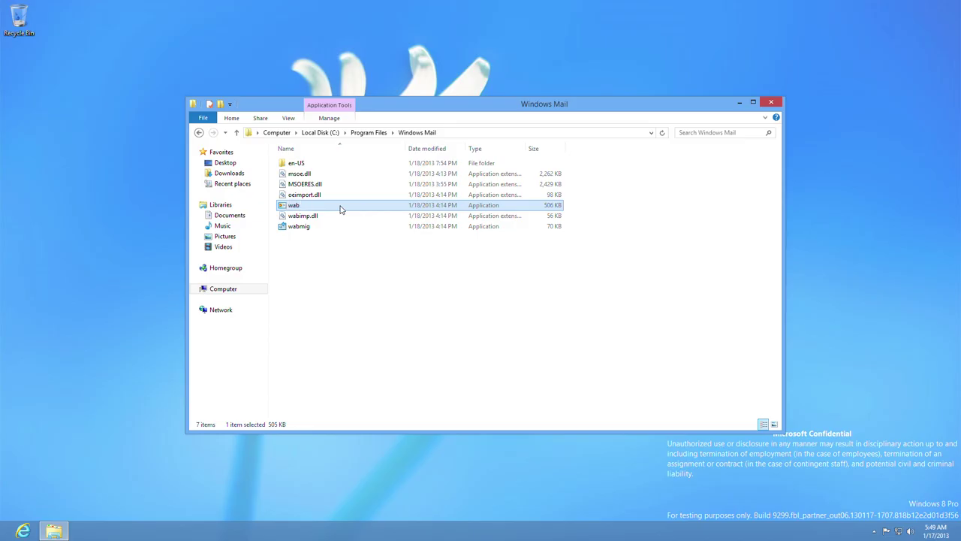
double_click(340, 207)
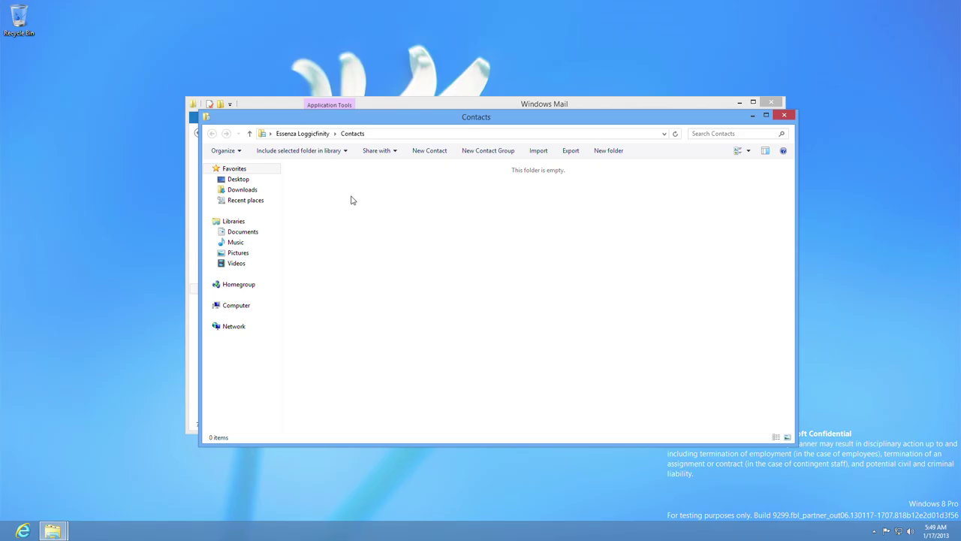
drag(597, 120, 555, 152)
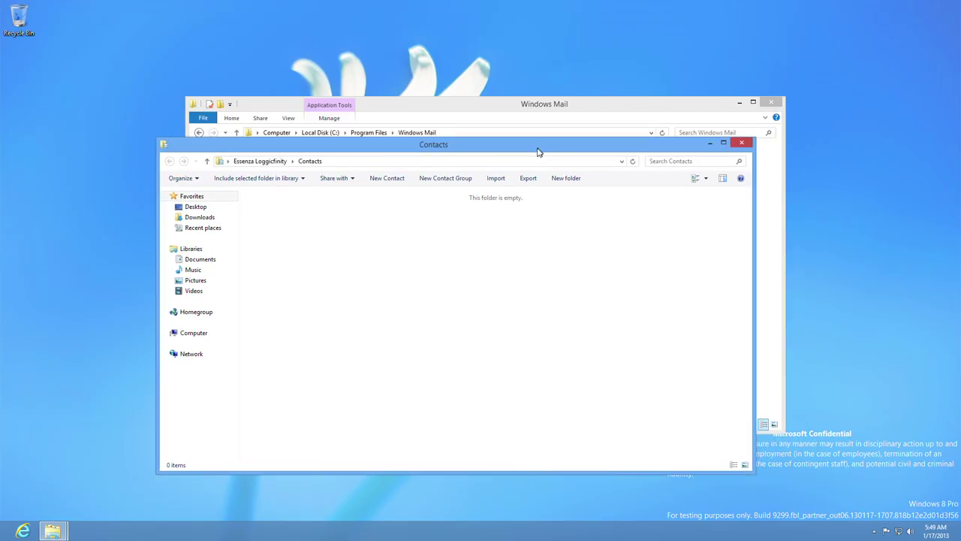
Launch wabmig from the Windows Mail folder, start a Windows Address Book File import, and cancel and close the import dialog.
double_click(341, 233)
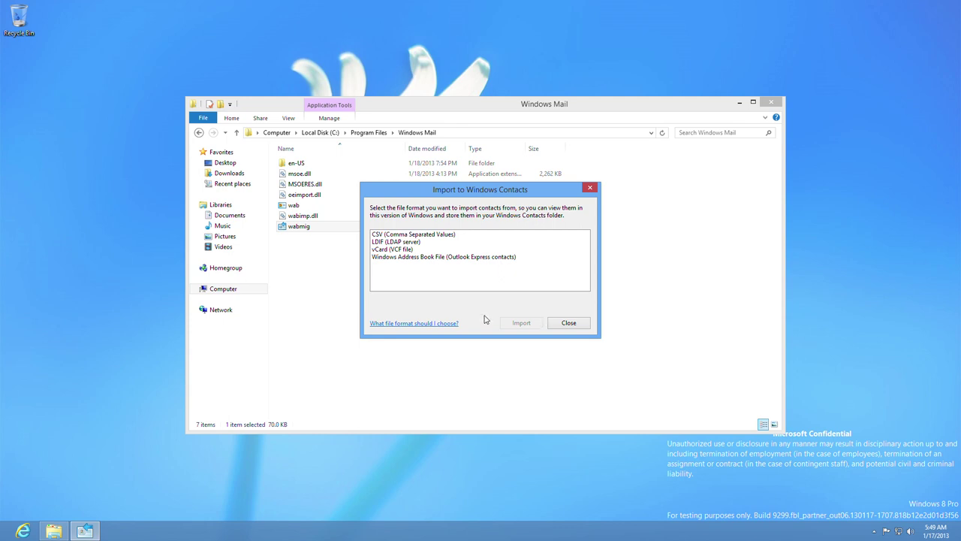
click(393, 242)
click(413, 249)
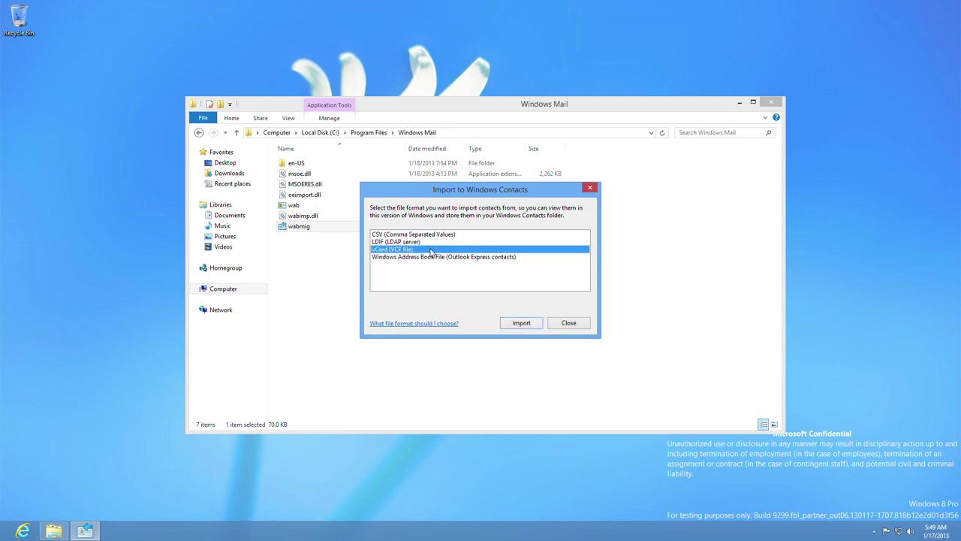
click(439, 258)
click(522, 323)
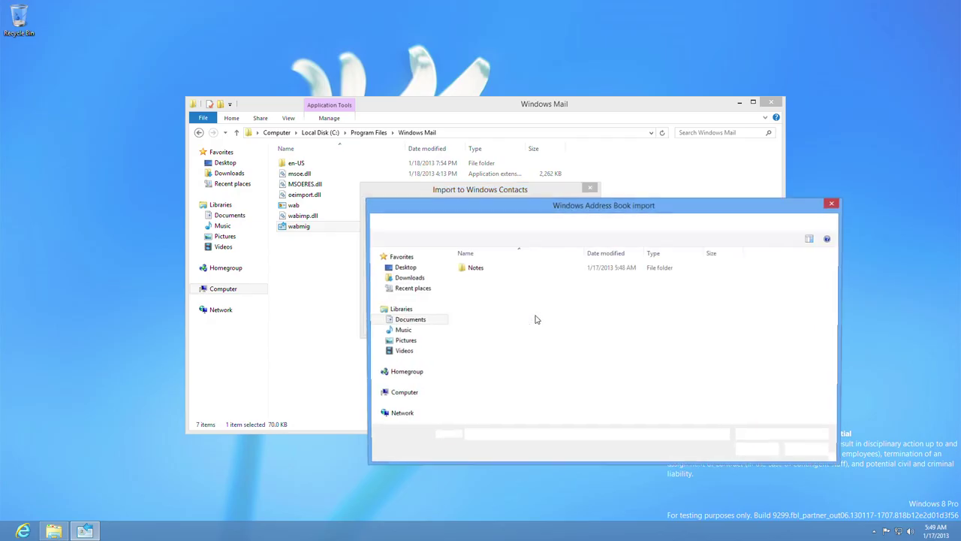
click(810, 450)
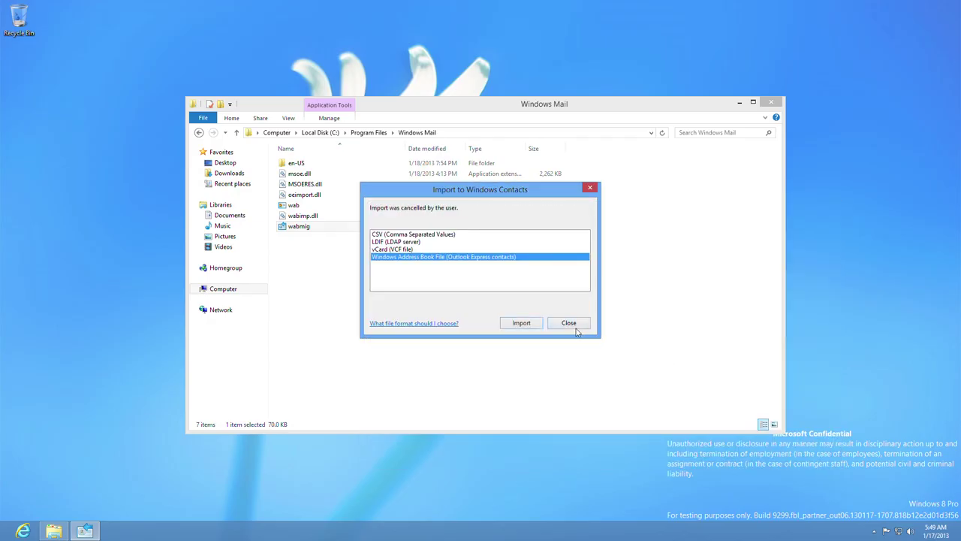
click(568, 323)
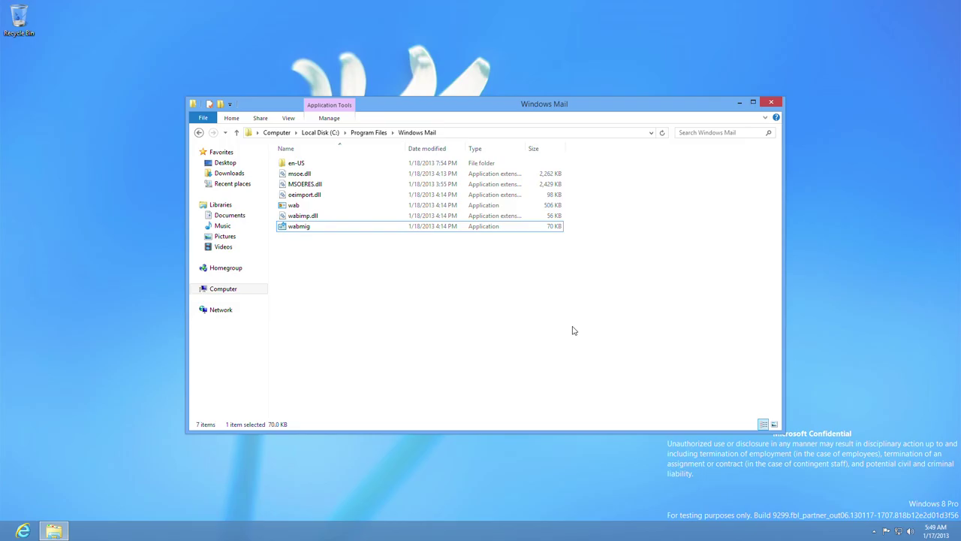
Open the Windows Media Player folder in Program Files and run setup_wm and wmpconfig, granting wmpconfig permission to make changes.
click(368, 132)
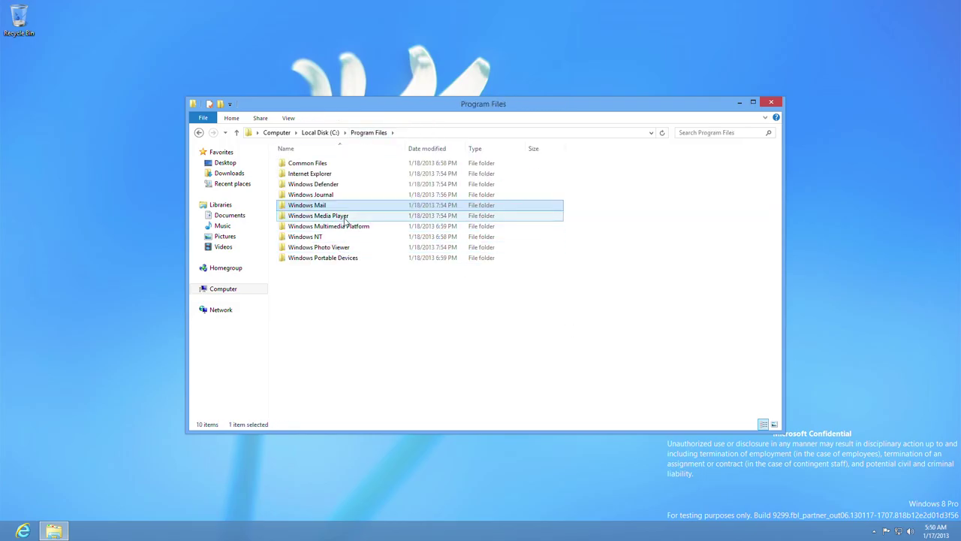
double_click(339, 216)
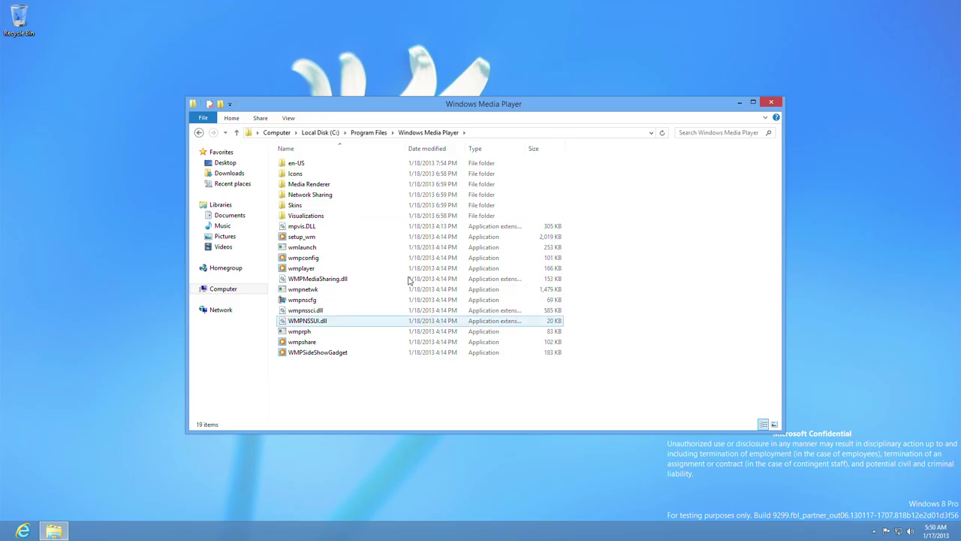
double_click(327, 239)
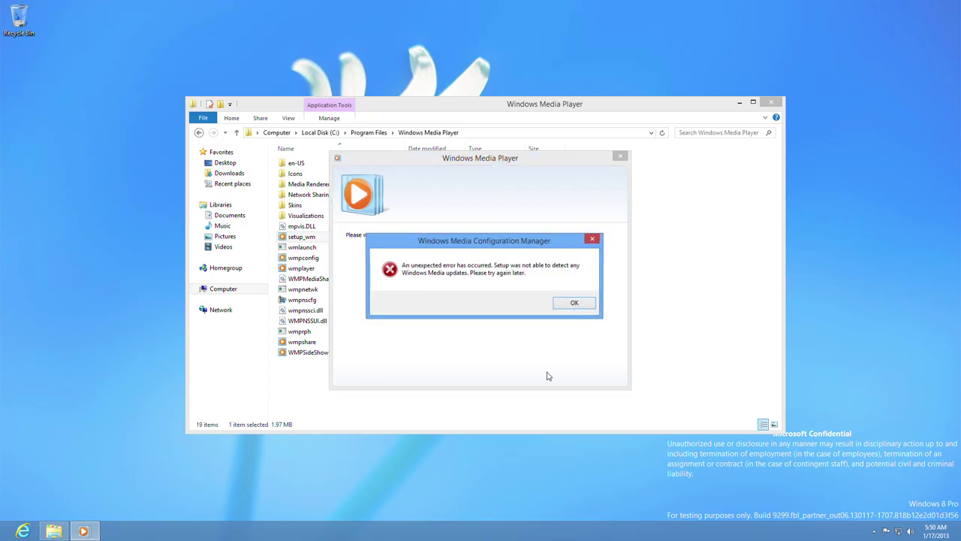
click(572, 303)
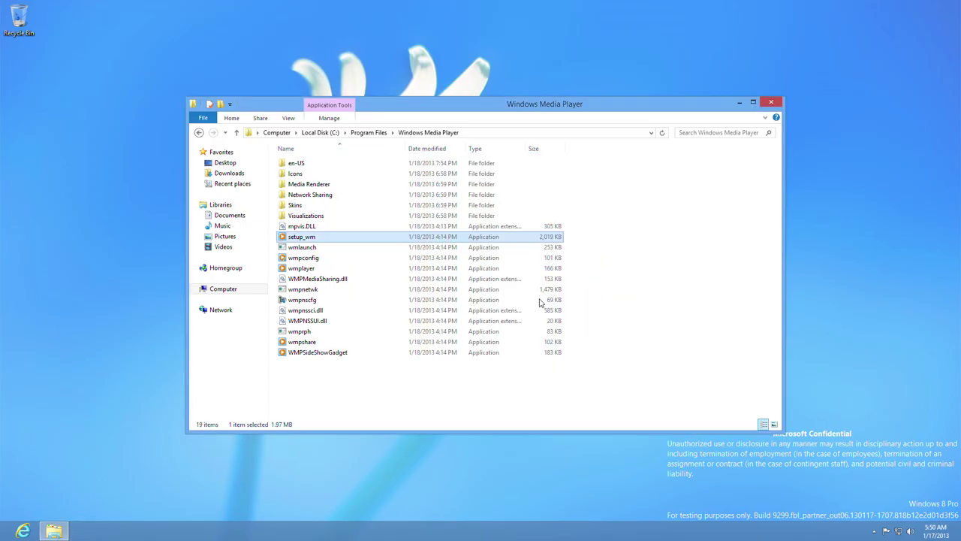
double_click(360, 262)
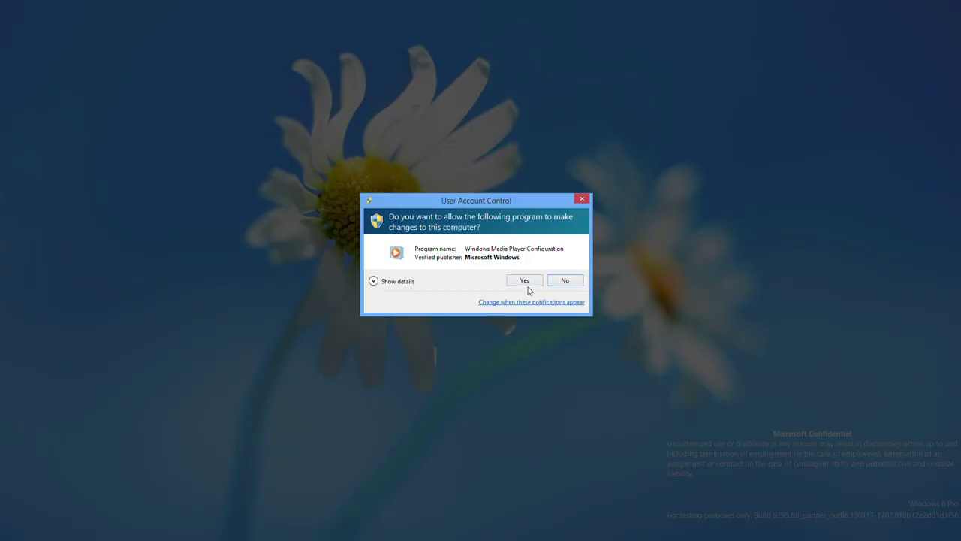
click(526, 284)
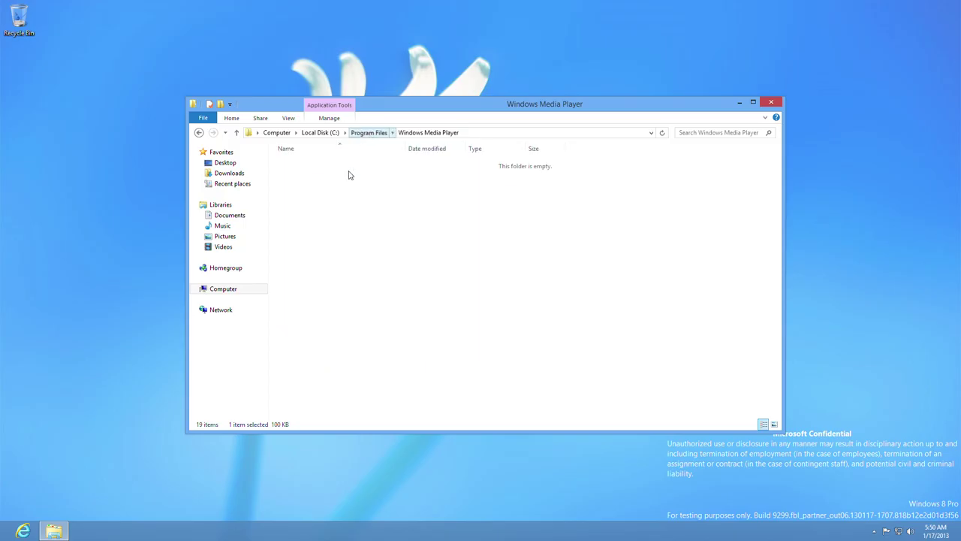
View the contents of the Windows Multimedia Platform folder and return to Program Files.
key(BackSpace)
double_click(317, 229)
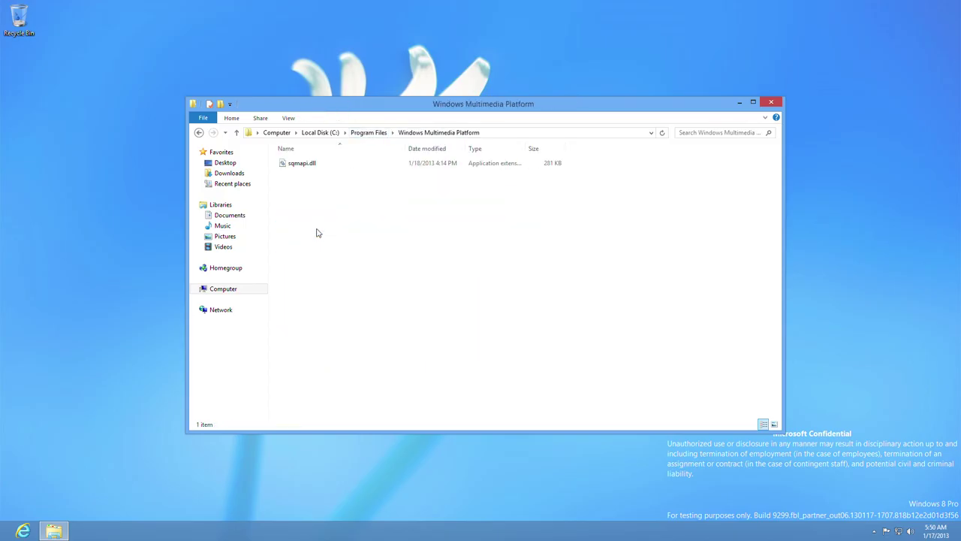
click(362, 133)
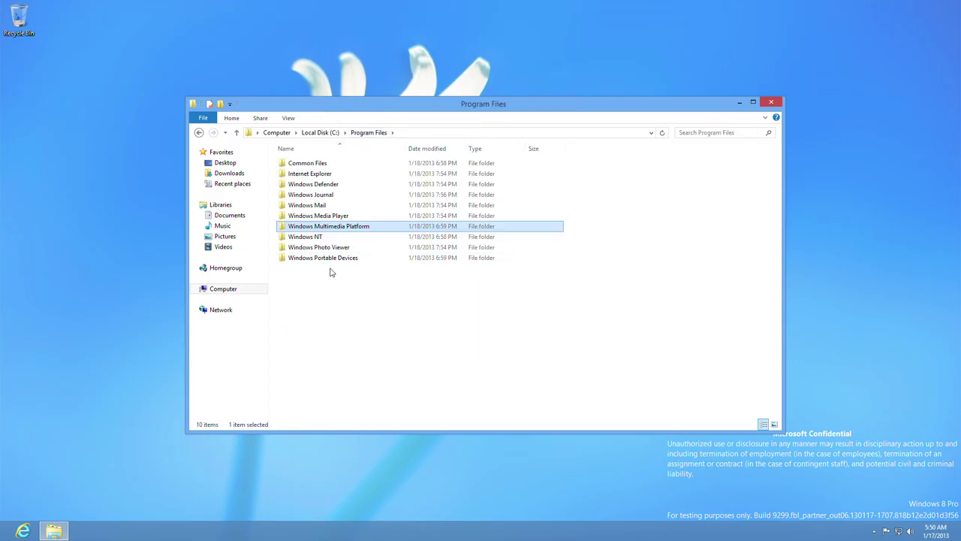
Launch ImagingDevices from the Windows Photo Viewer folder and try to open the scan profiles in Scanners and Cameras.
double_click(337, 249)
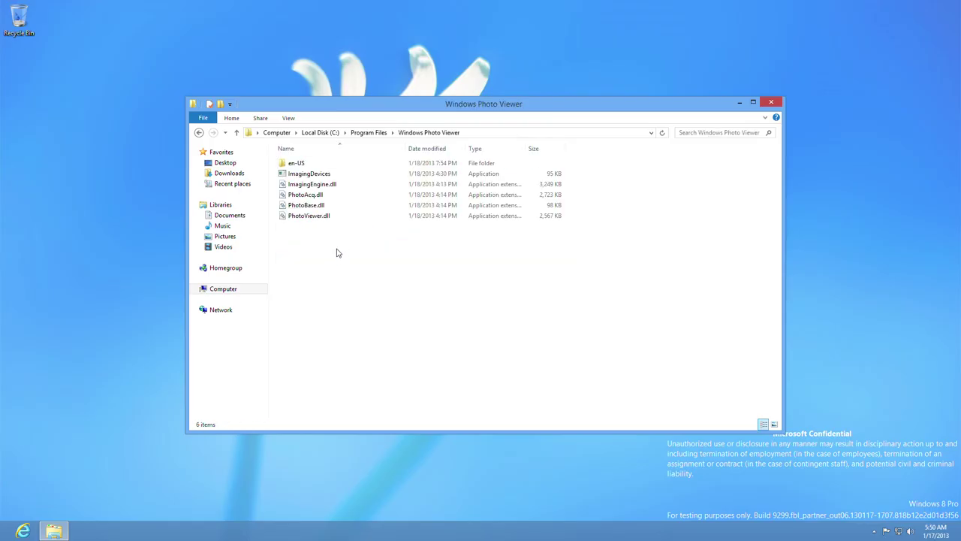
click(328, 175)
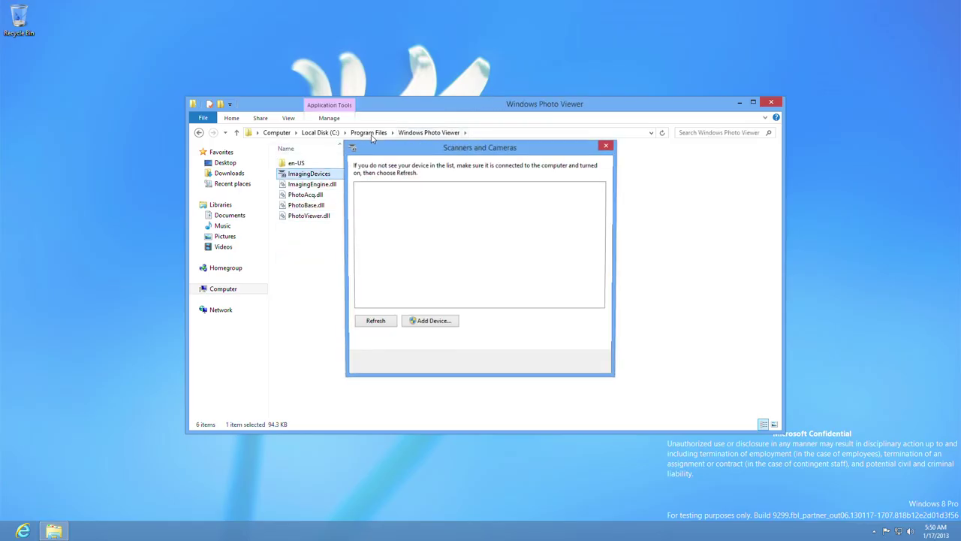
click(369, 133)
click(85, 531)
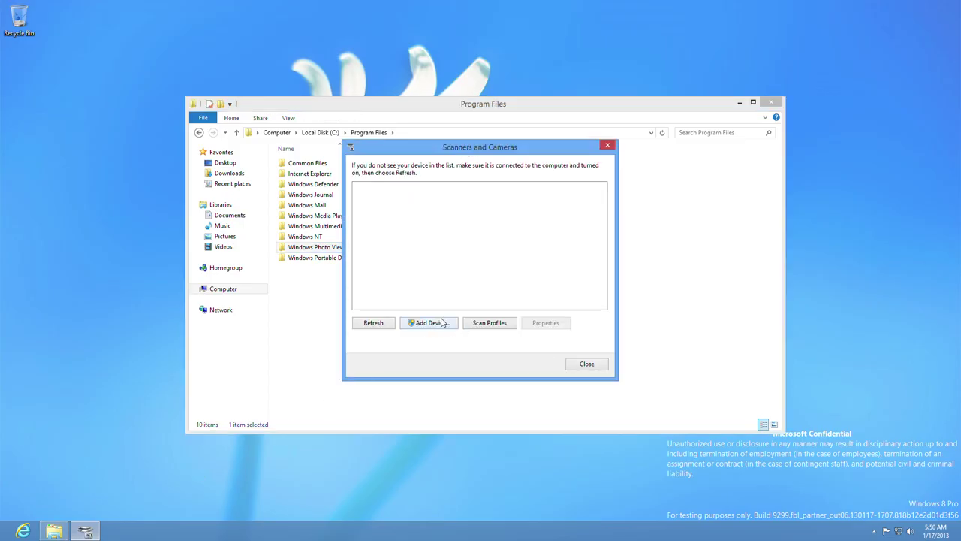
click(488, 324)
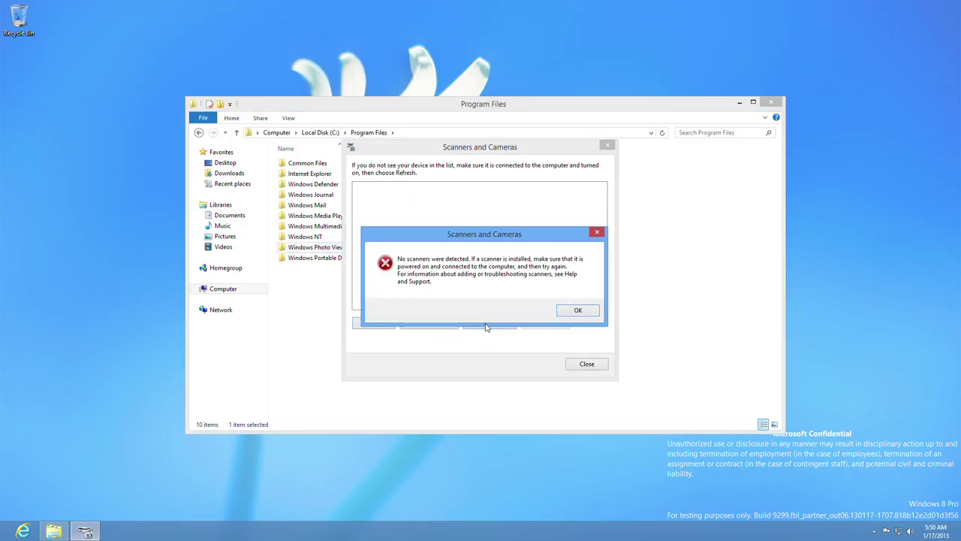
click(565, 316)
Start adding a device, view the wizard's option to install from disk, and cancel the wizard and close Scanners and Cameras.
click(455, 325)
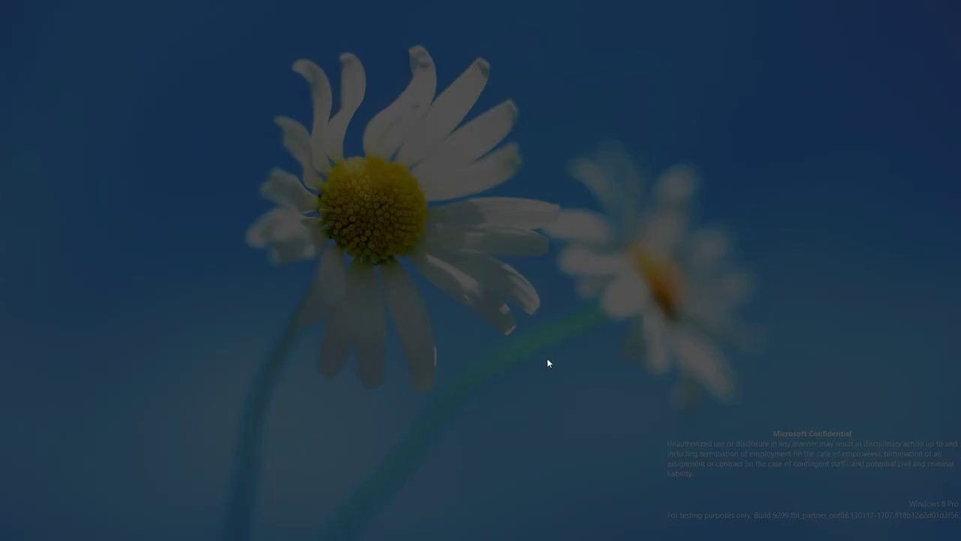
click(537, 285)
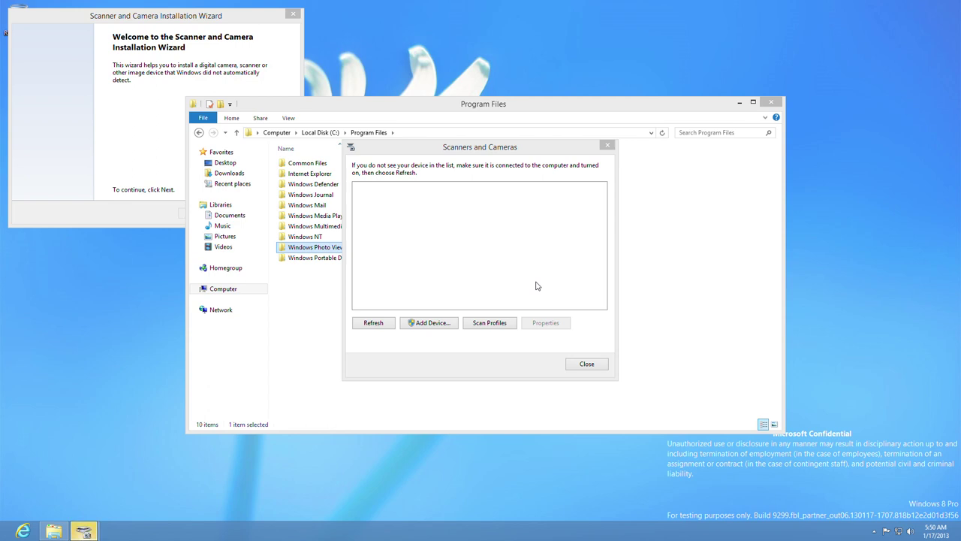
click(153, 172)
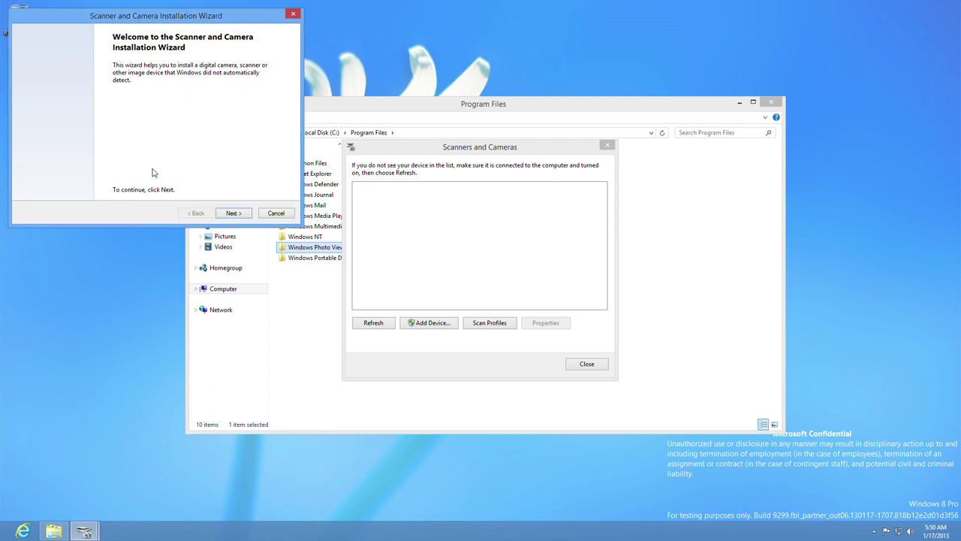
click(233, 213)
click(264, 178)
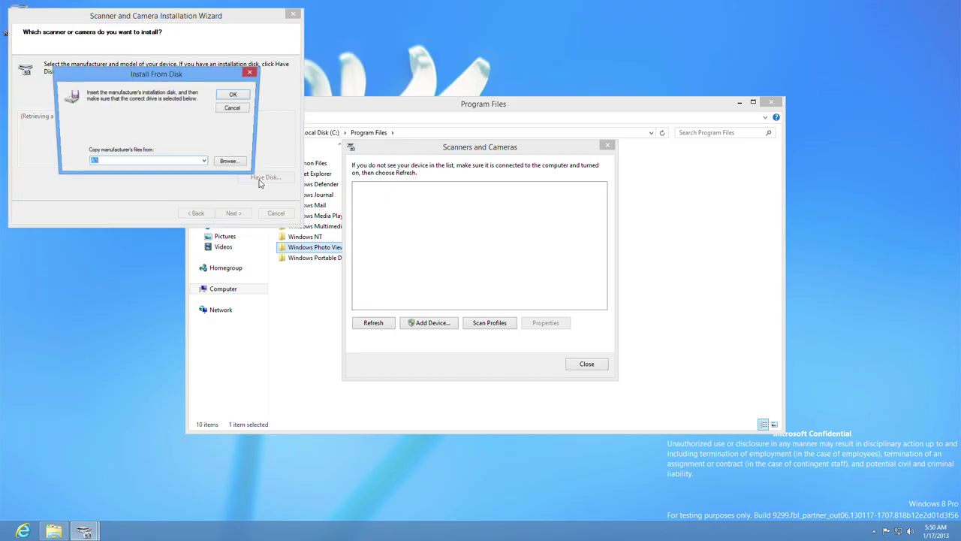
click(238, 109)
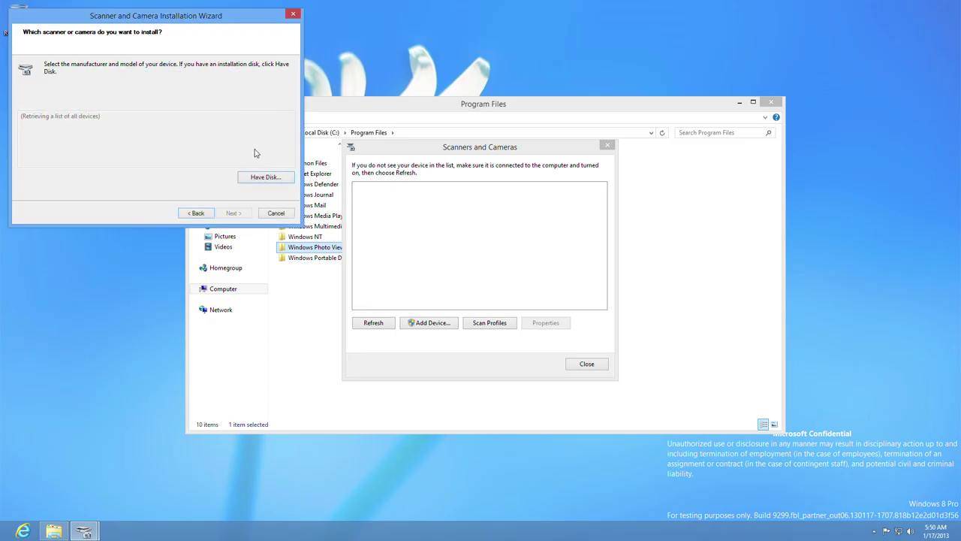
click(278, 213)
click(592, 365)
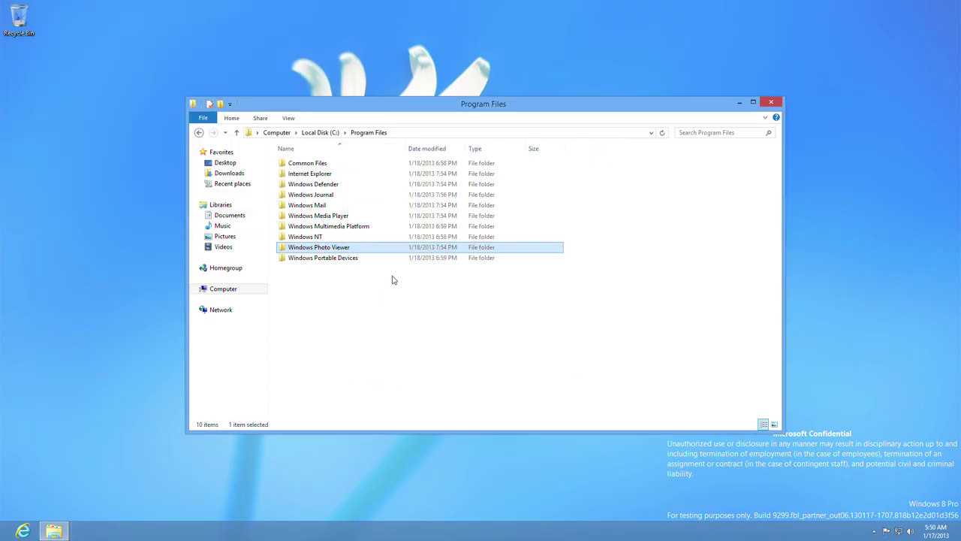
View the Windows Portable Devices folder, and launch MSASCui from the Windows Defender folder in Program Files.
double_click(365, 258)
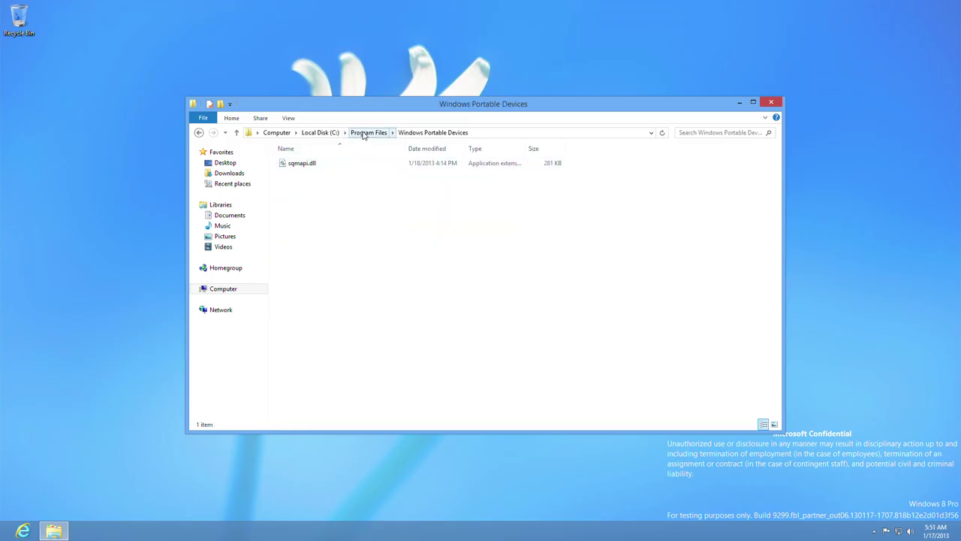
click(363, 133)
click(350, 185)
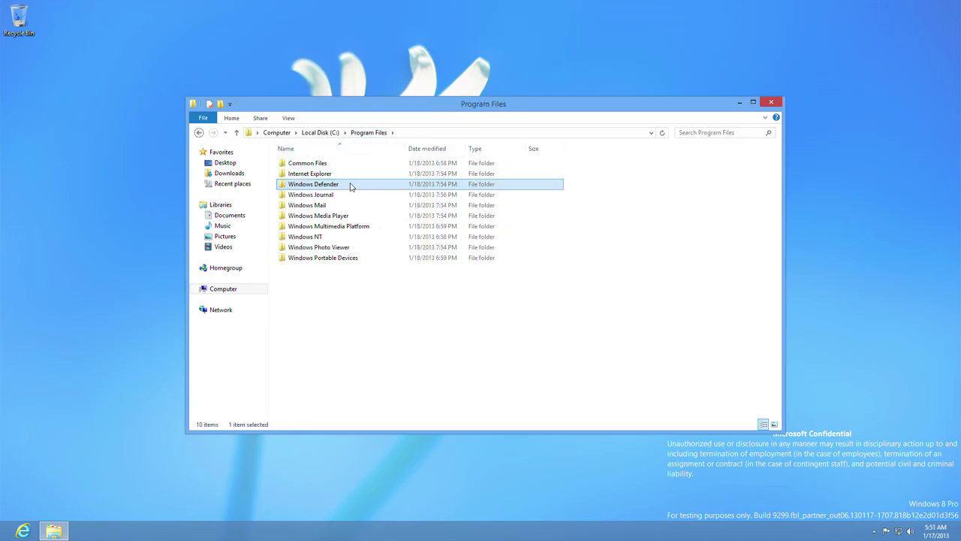
double_click(350, 185)
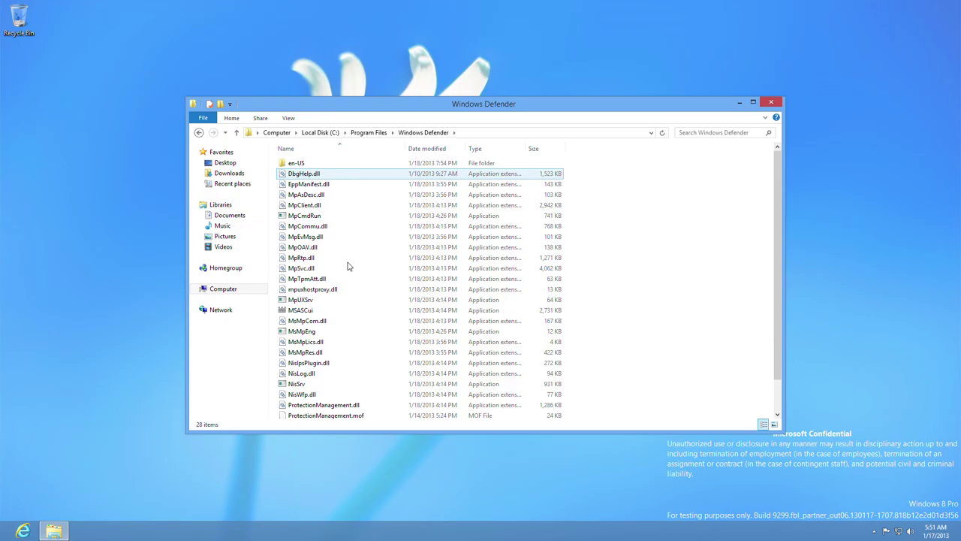
click(345, 310)
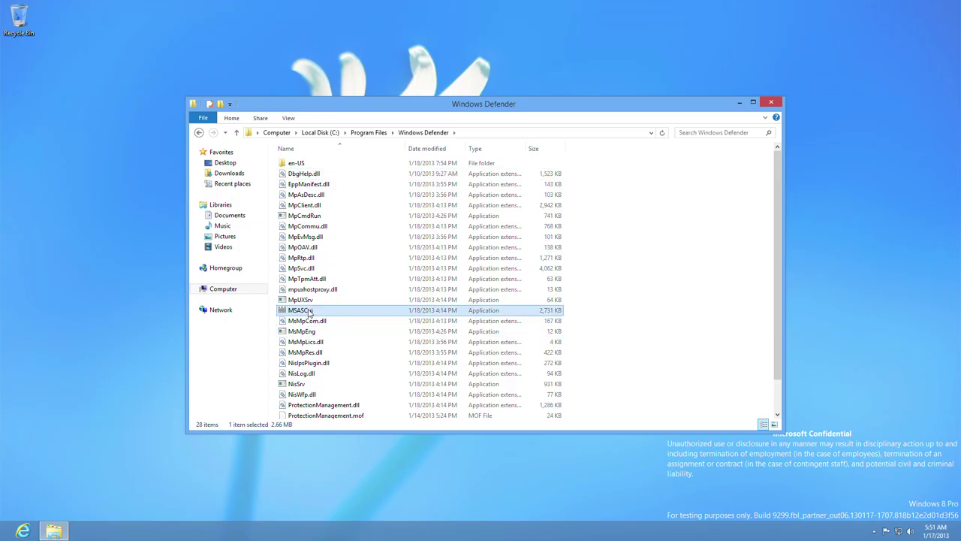
scroll(406, 267, down, 2)
double_click(406, 268)
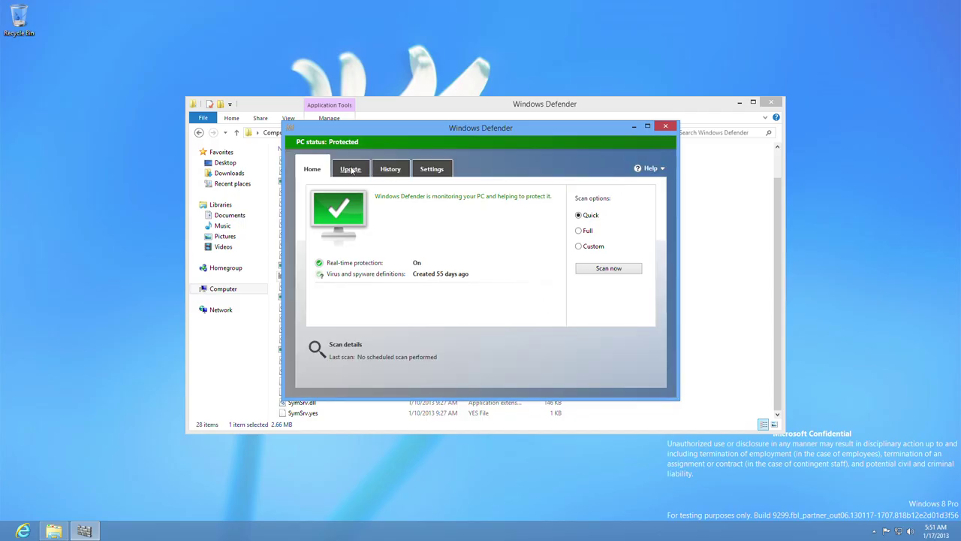
Look through the Update, History and Settings pages of Windows Defender and close the program.
click(374, 170)
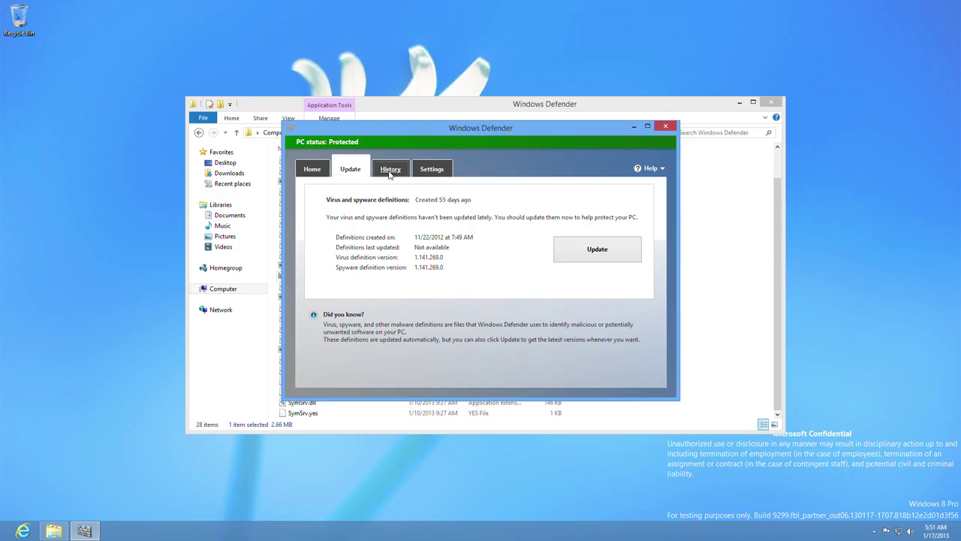
click(389, 170)
click(432, 174)
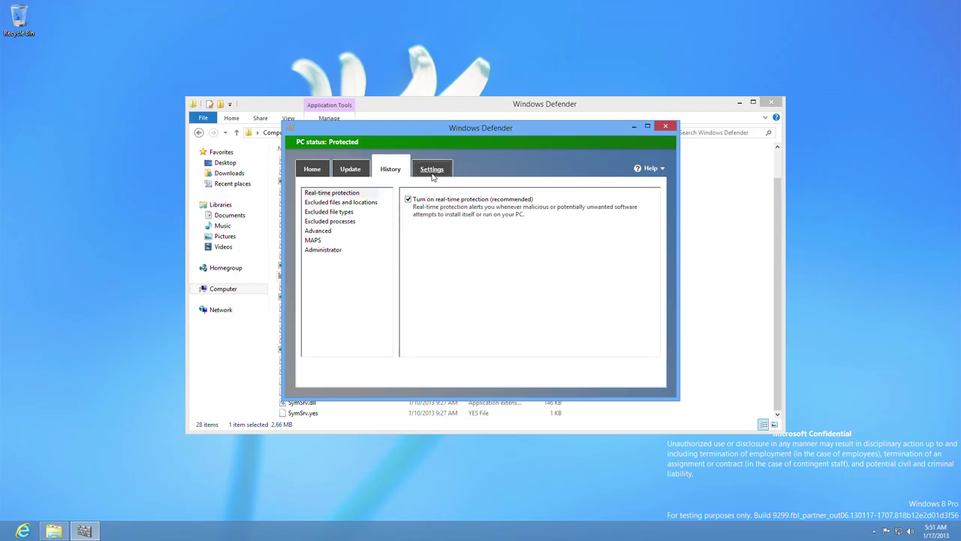
click(663, 127)
Return to Program Files and open the Internet Explorer folder to view its contents.
scroll(368, 184, up, 1)
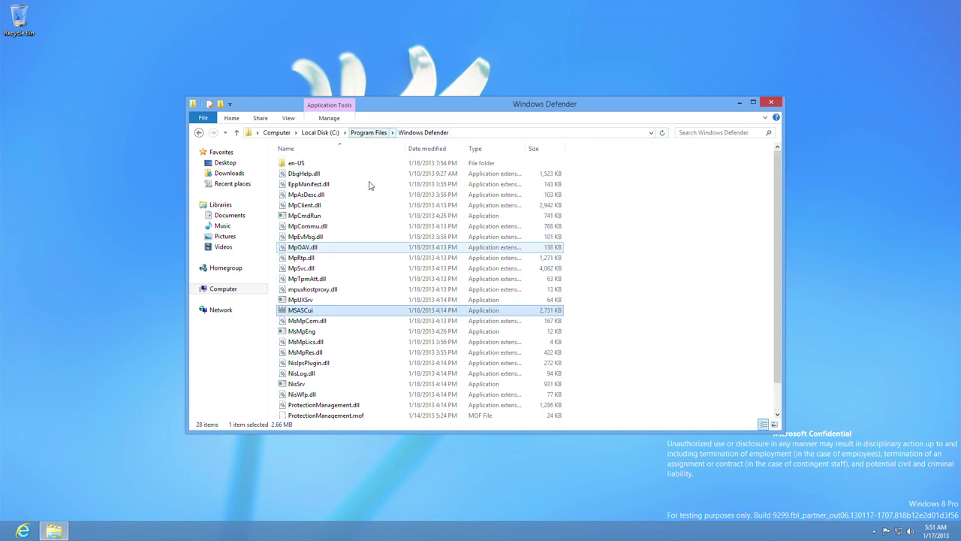
click(378, 133)
double_click(315, 174)
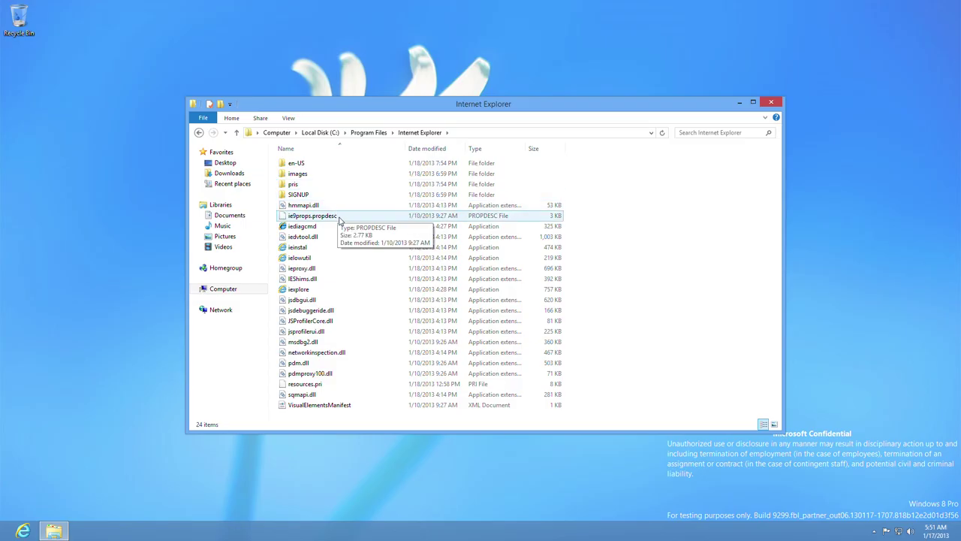
Go back to Program Files and open the System folder inside Common Files.
click(378, 133)
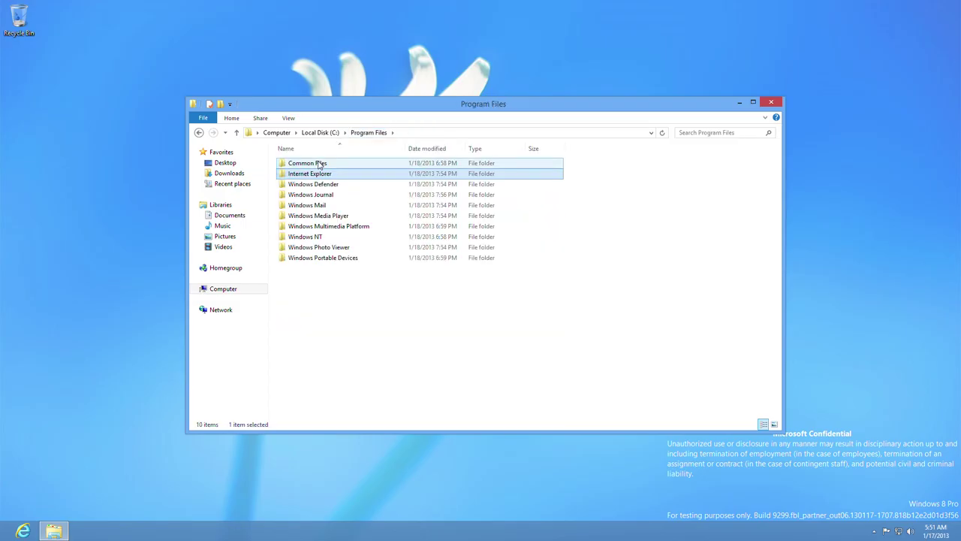
double_click(317, 163)
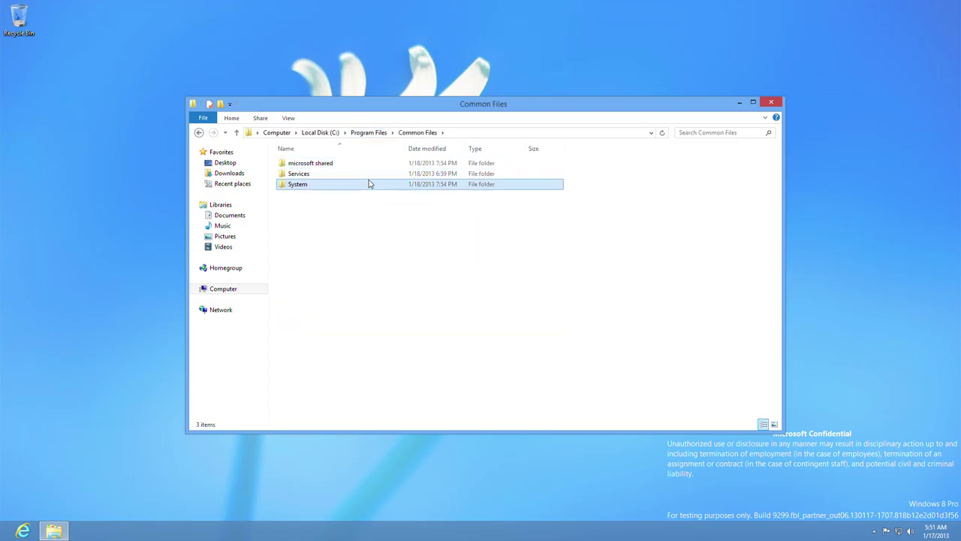
double_click(369, 183)
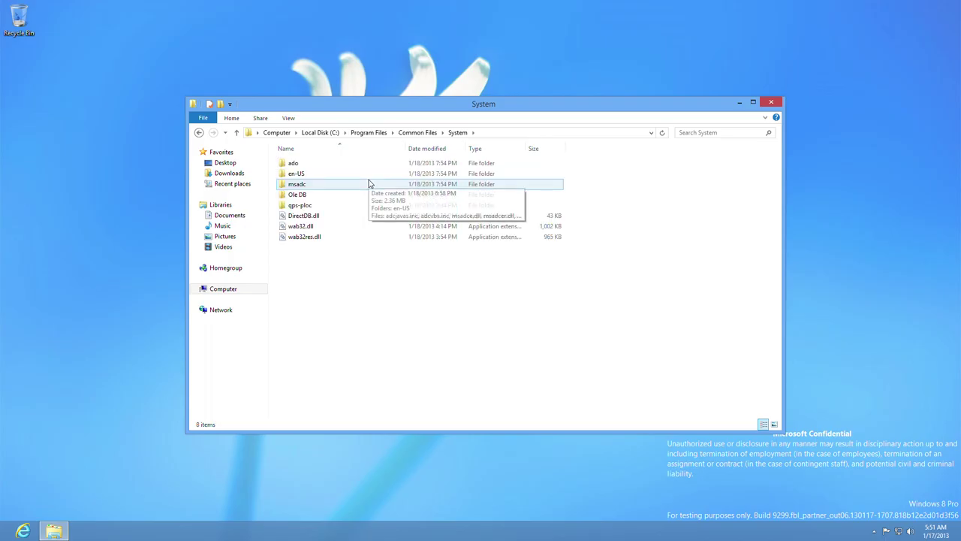
Return to Common Files, view the Services folder, and open the microsoft shared folder.
click(427, 133)
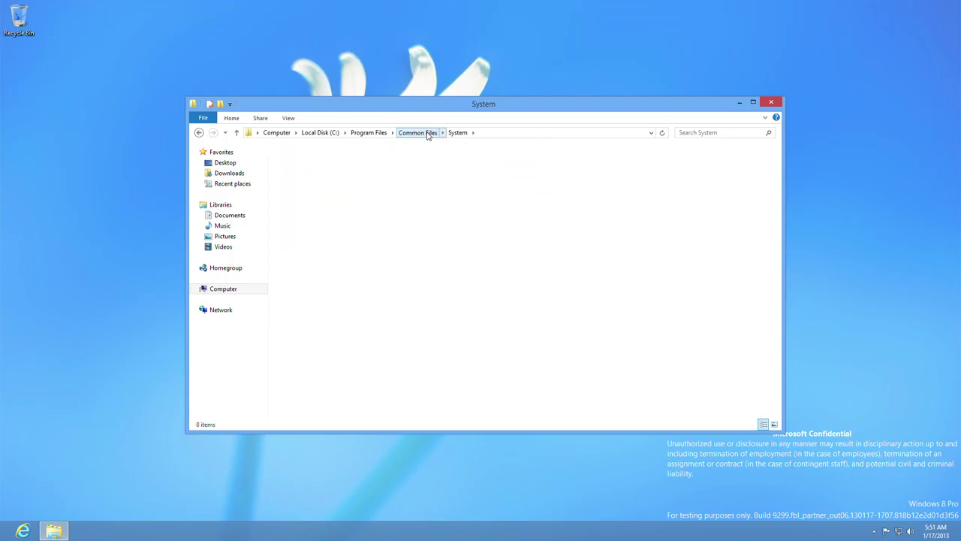
double_click(336, 180)
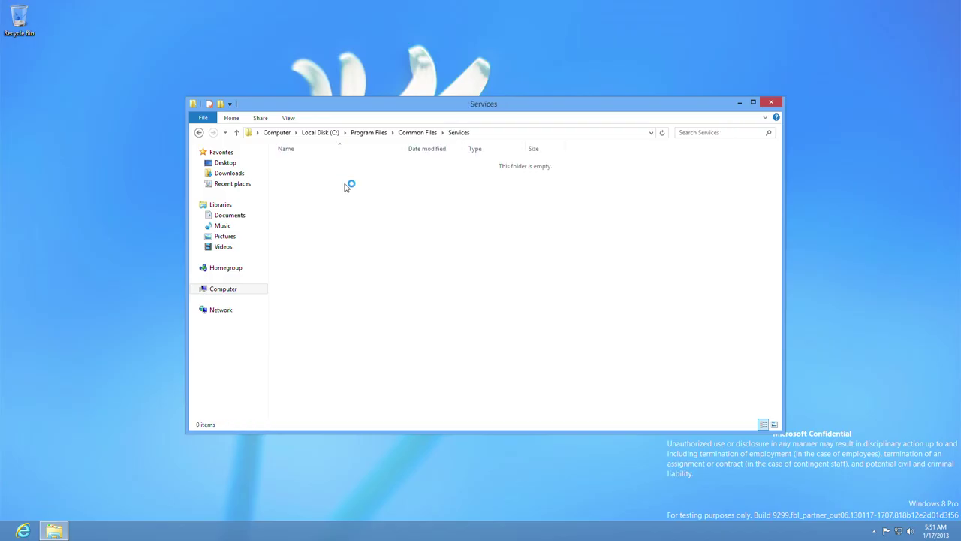
click(417, 133)
key(Return)
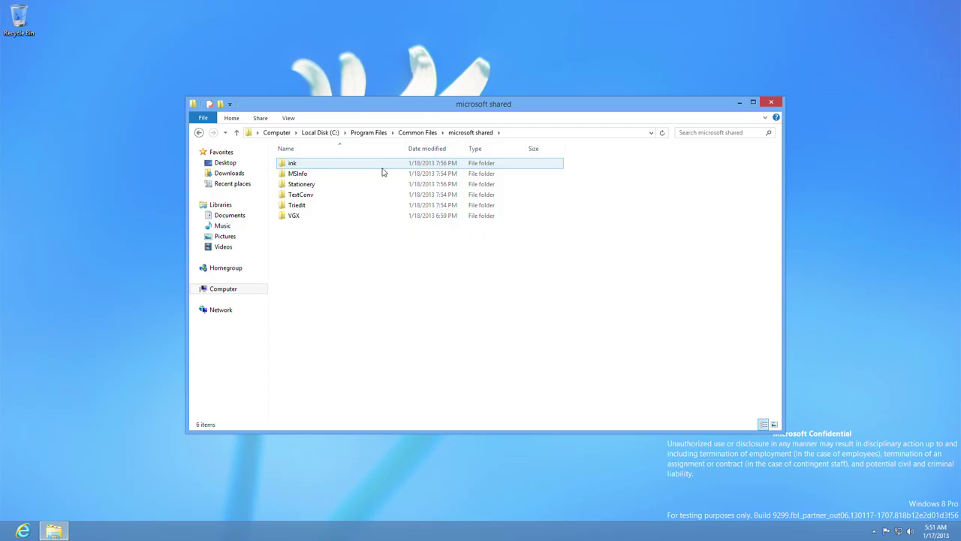
View the VGX, Triedit and TextConv folders in turn, returning to microsoft shared after each one.
click(335, 218)
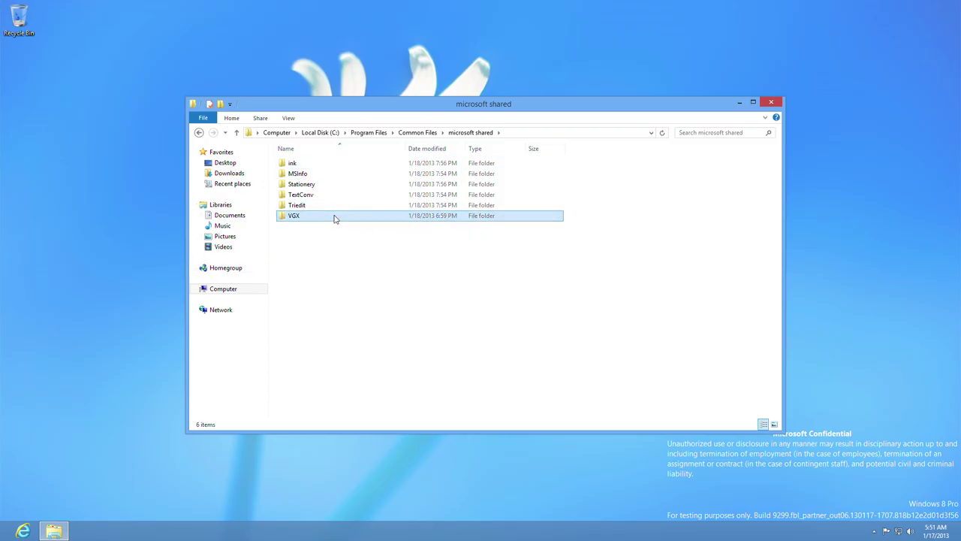
double_click(335, 217)
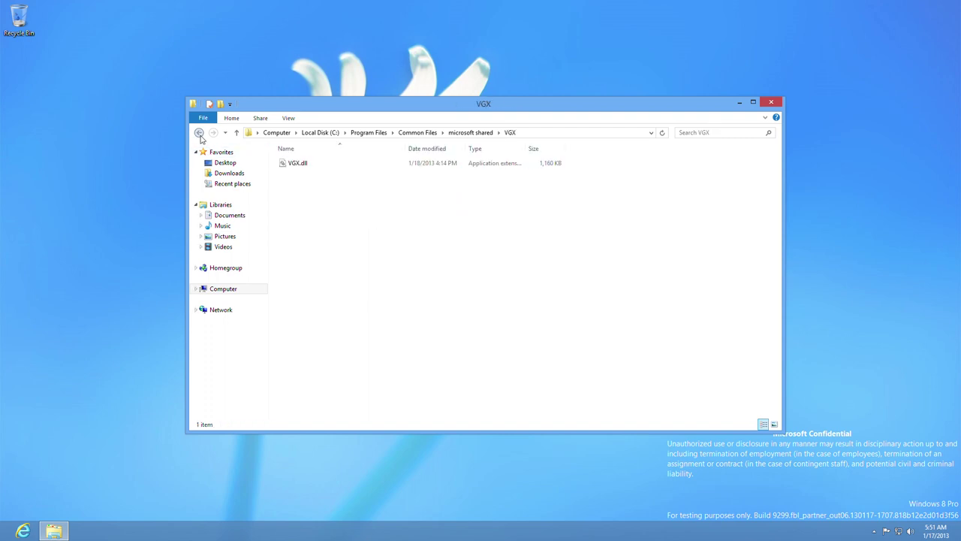
click(199, 133)
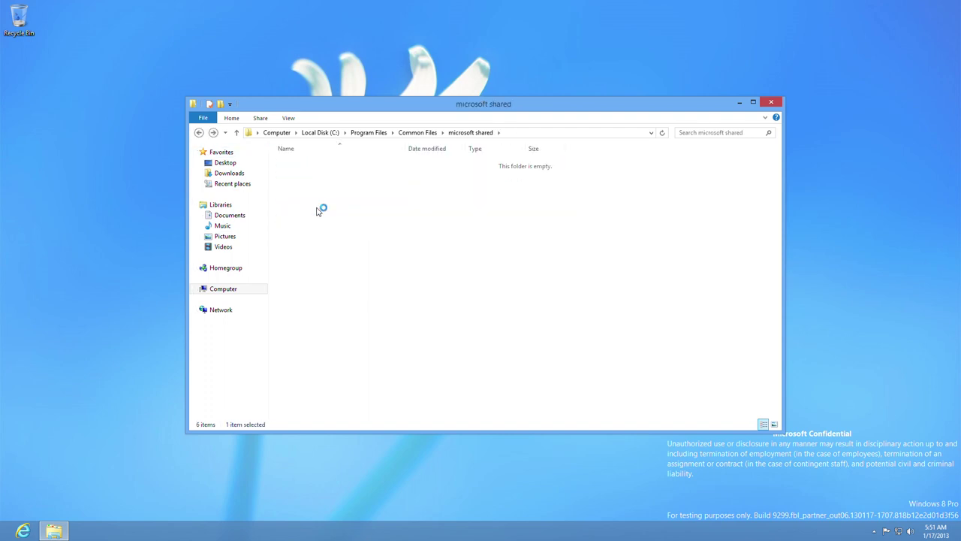
double_click(313, 207)
click(199, 133)
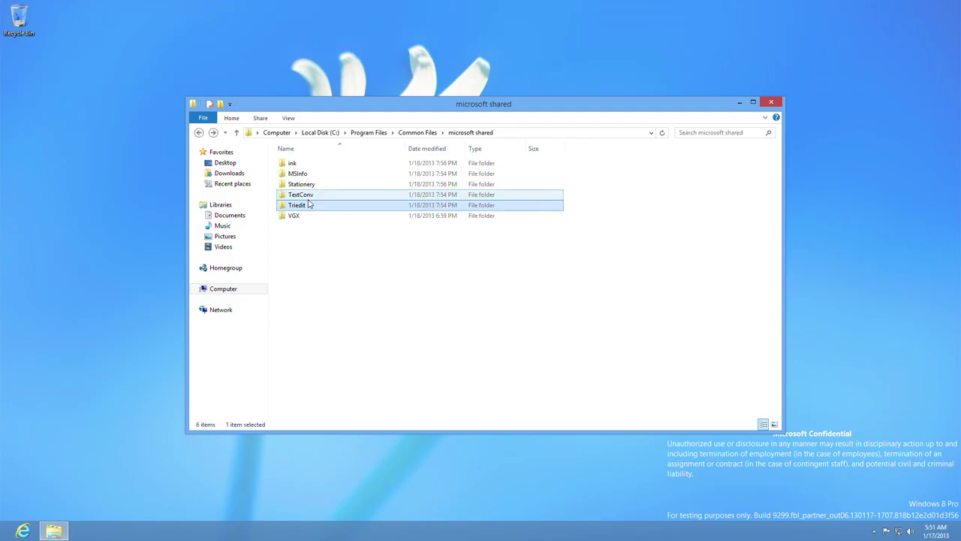
double_click(301, 194)
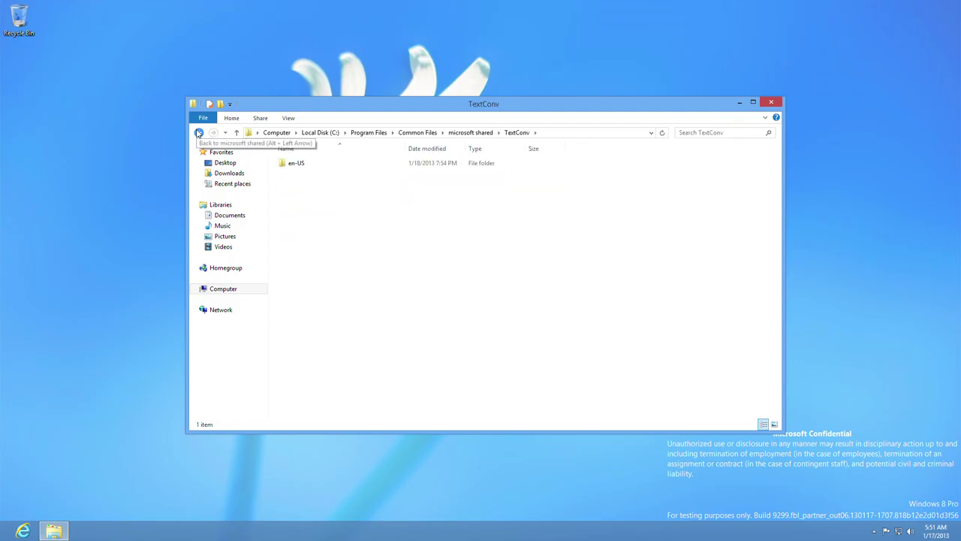
click(199, 133)
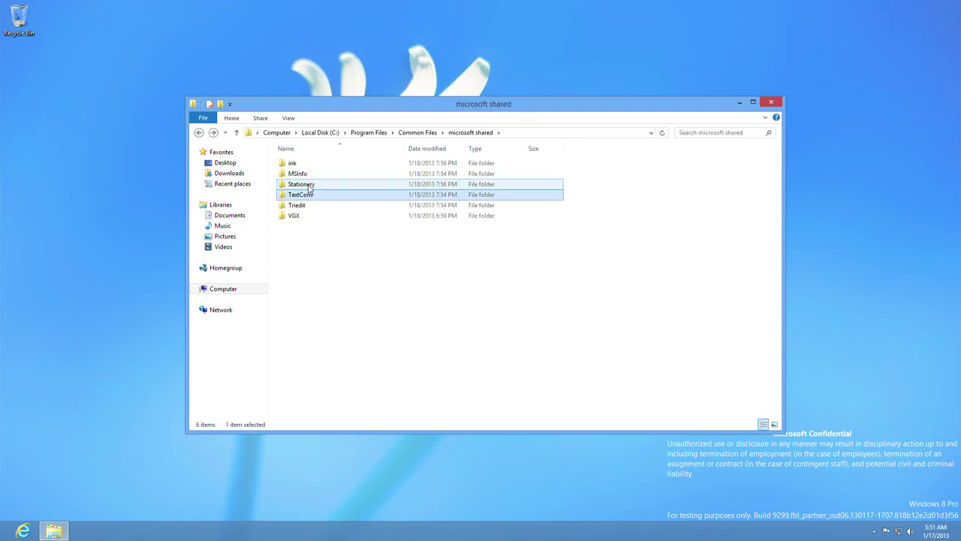
Open the Stationery folder and look through its image and stationery files.
double_click(301, 184)
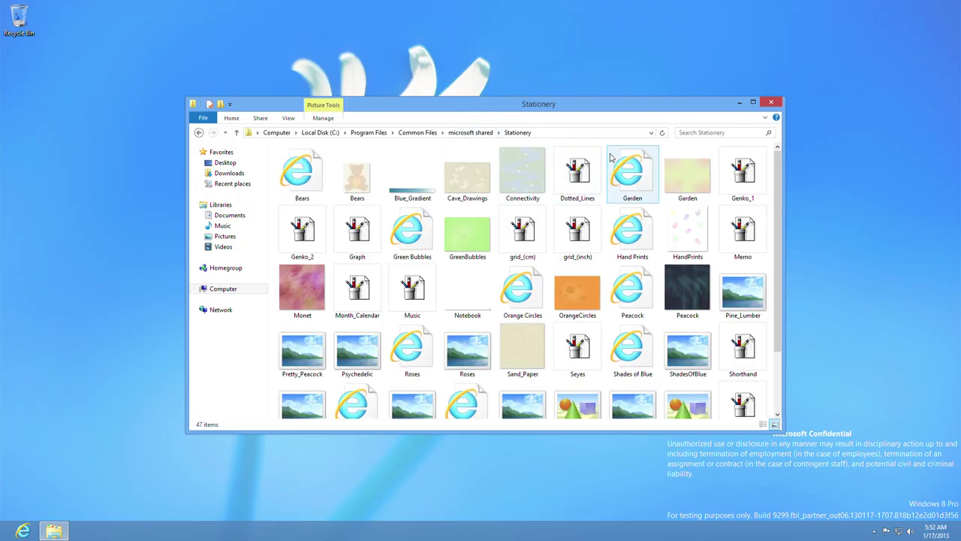
scroll(726, 228, down, 2)
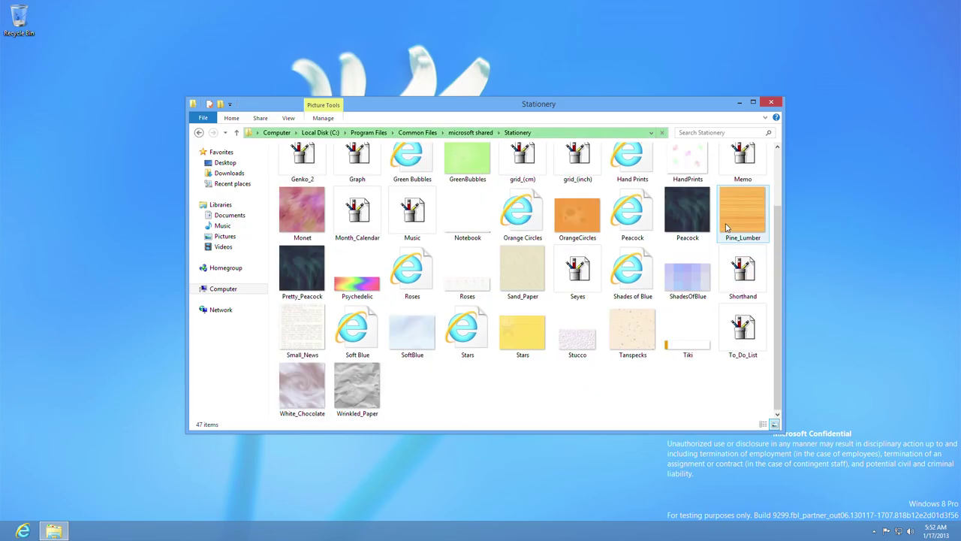
scroll(481, 292, up, 2)
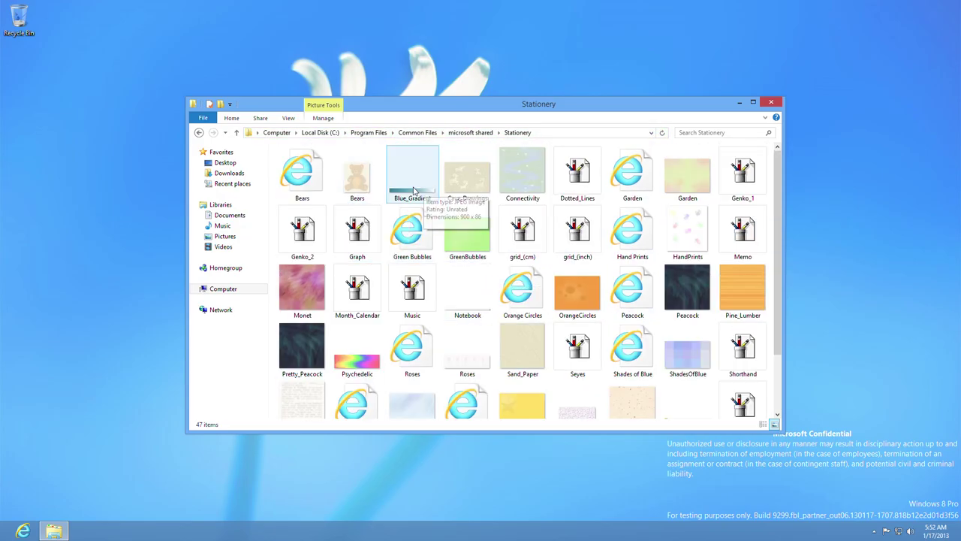
Open the Bears picture in Windows Photo Viewer, play the slide show, and close the viewer.
double_click(376, 188)
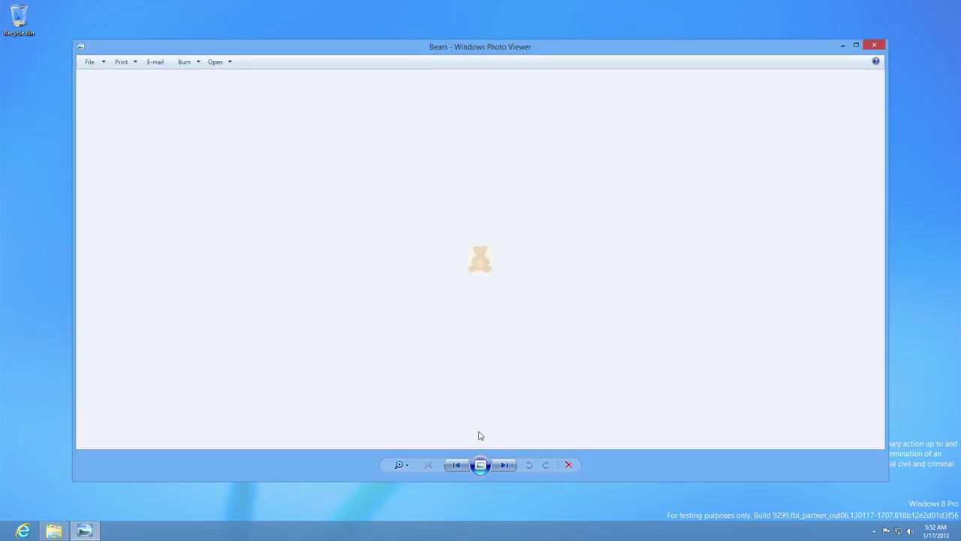
click(483, 466)
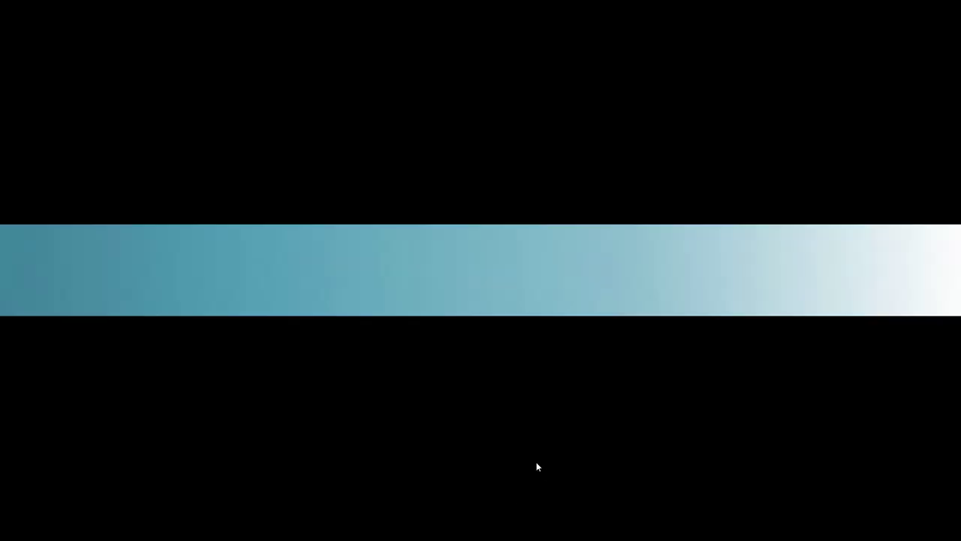
key(Escape)
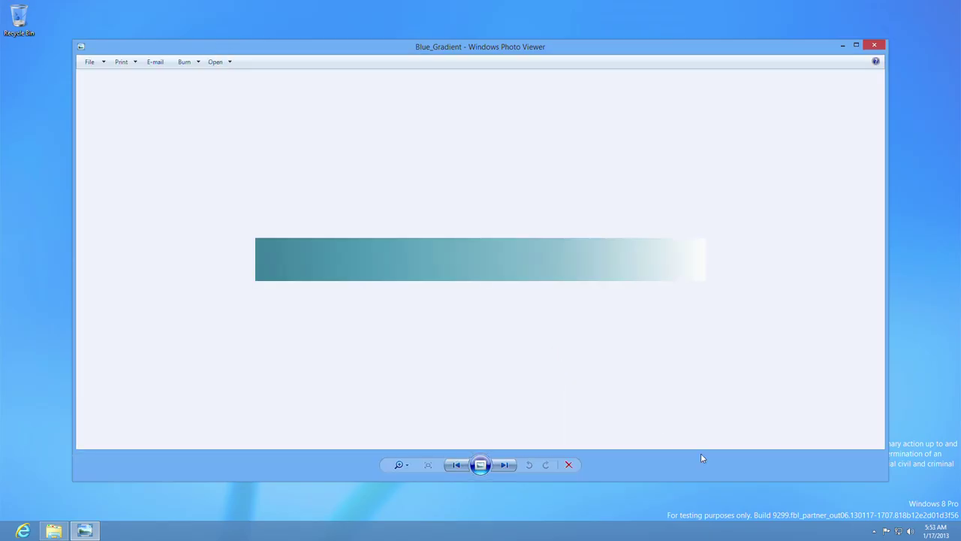
key(Escape)
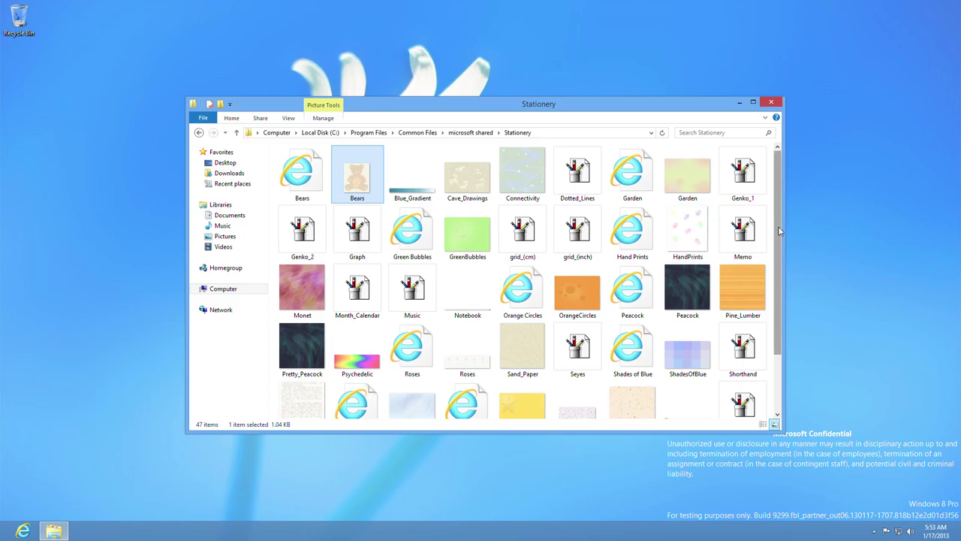
Browse the Stationery files, open Genko_1 in Paint to examine the whole page, and close it.
drag(778, 229, 779, 284)
click(706, 386)
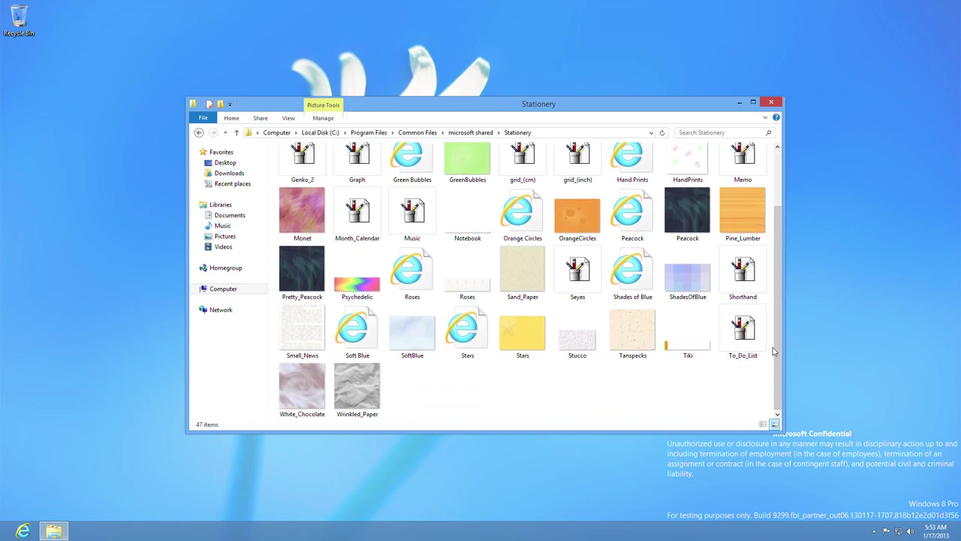
scroll(761, 221, up, 2)
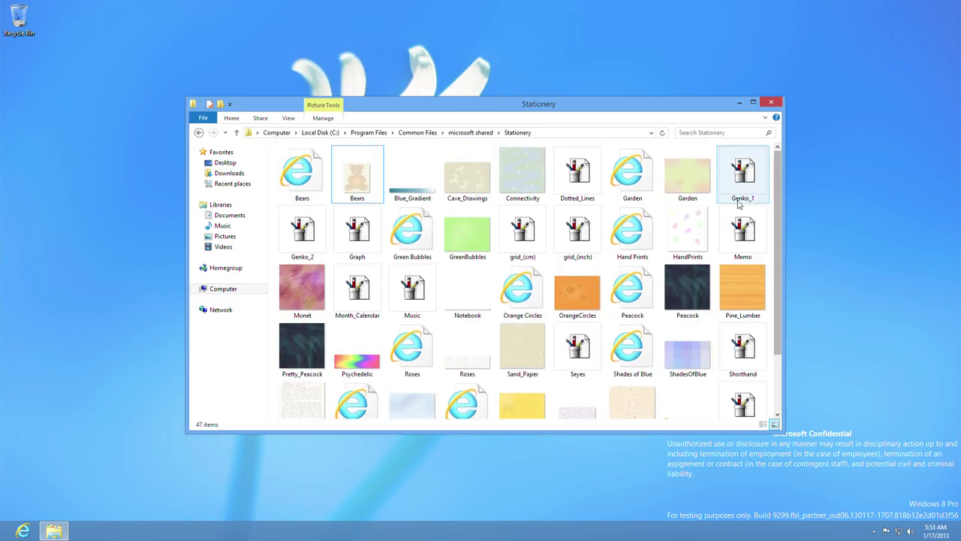
click(743, 192)
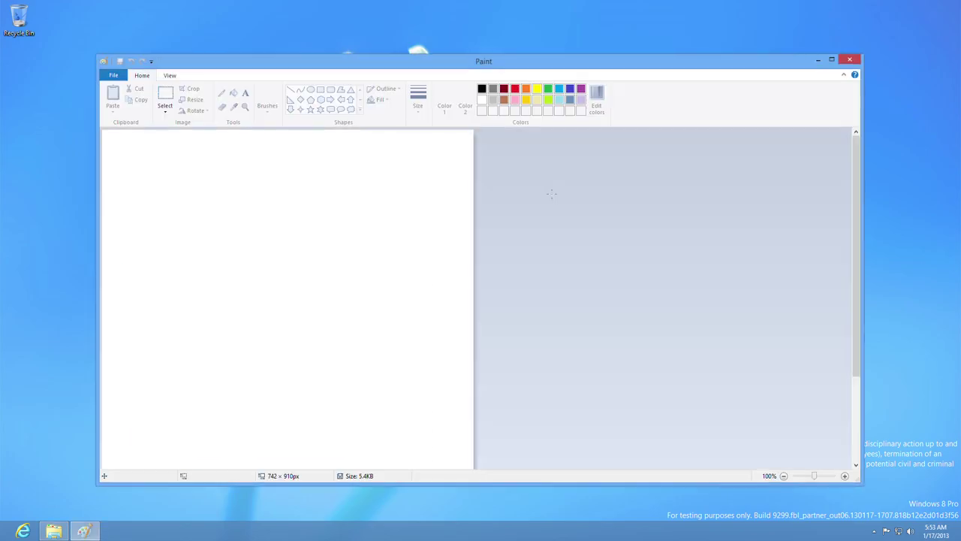
scroll(457, 226, down, 5)
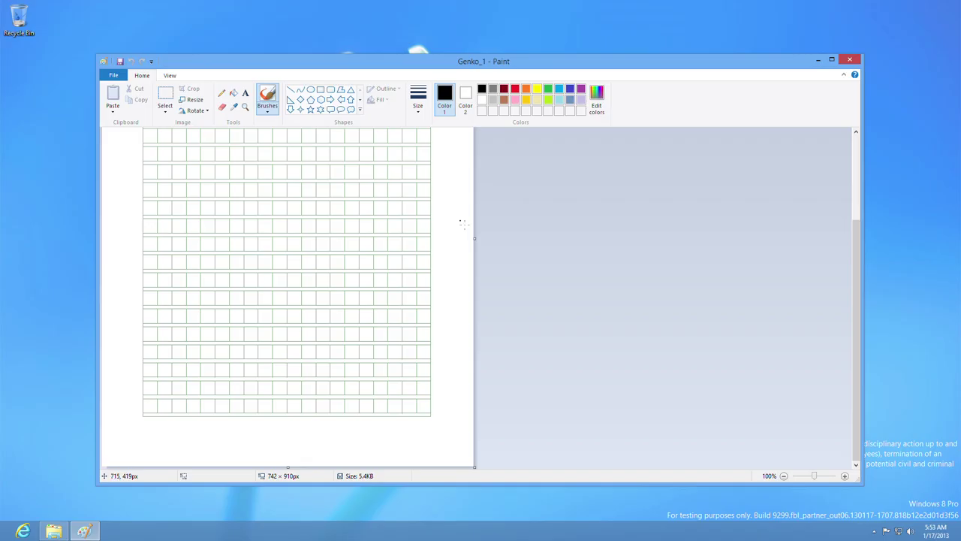
scroll(464, 223, up, 5)
drag(538, 72, 461, 153)
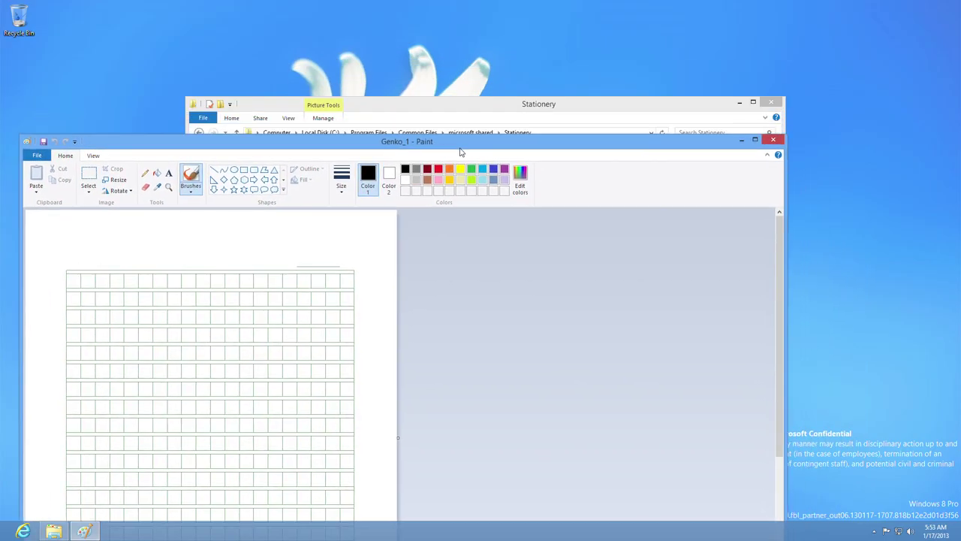
click(777, 141)
Open Dotted_Lines in Paint and snap it to the left half of the desktop, with the Stationery folder on the right half.
double_click(599, 197)
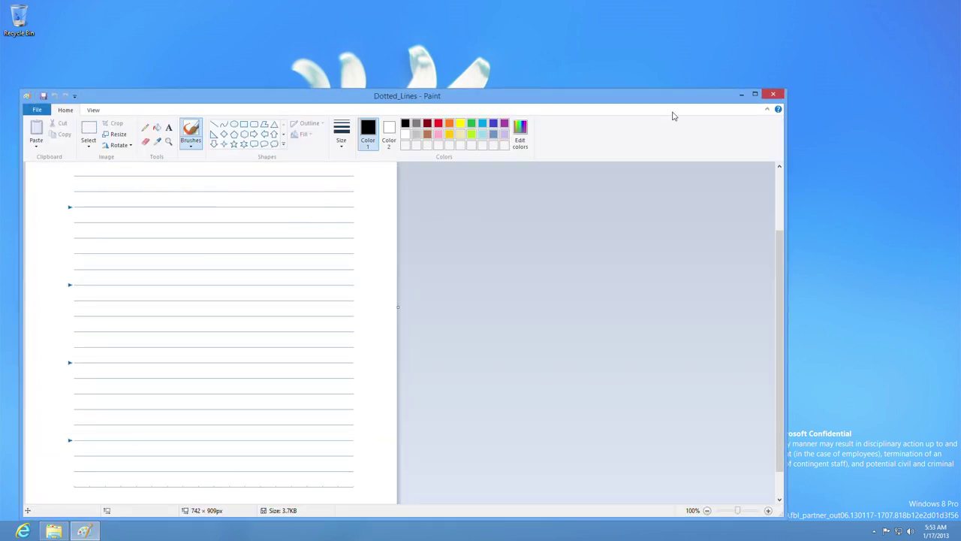
click(754, 95)
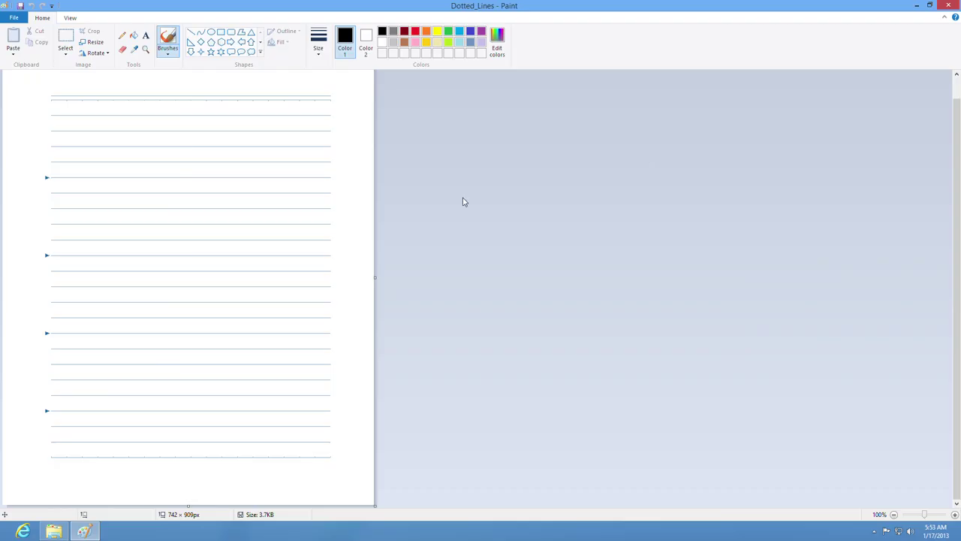
click(53, 531)
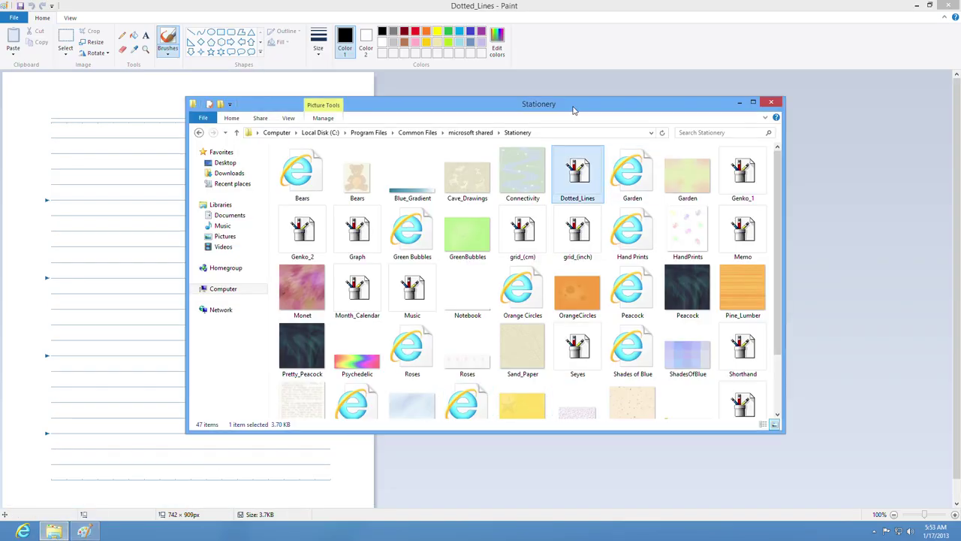
key(super+Right)
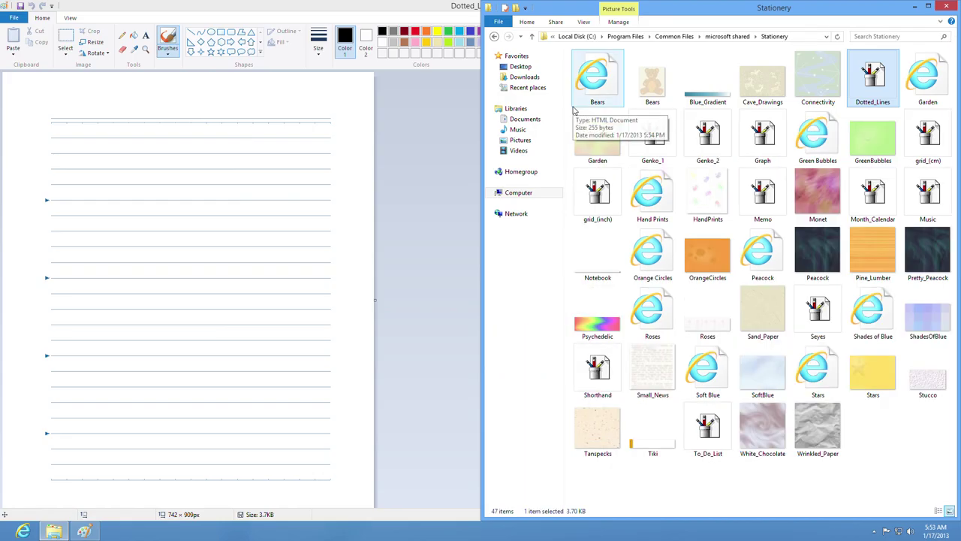
click(418, 193)
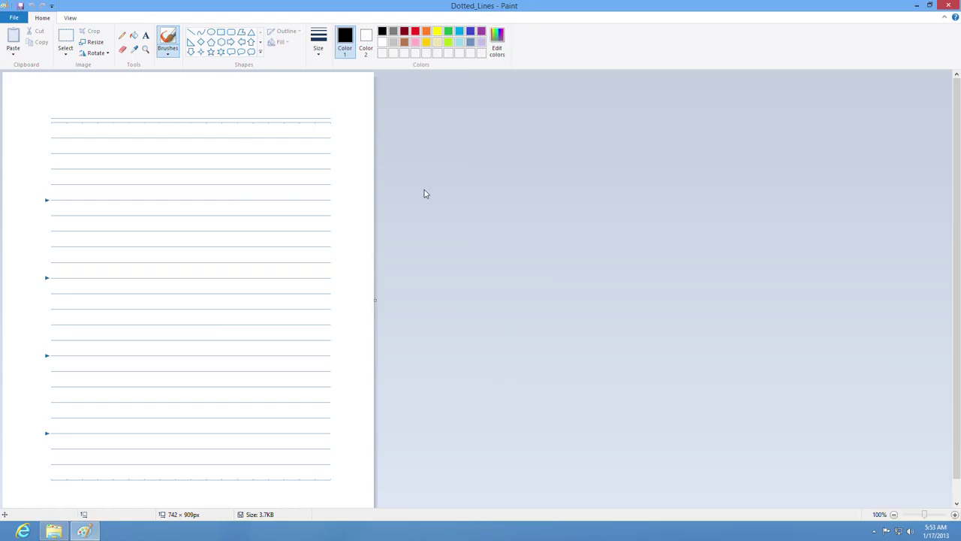
key(super+Left)
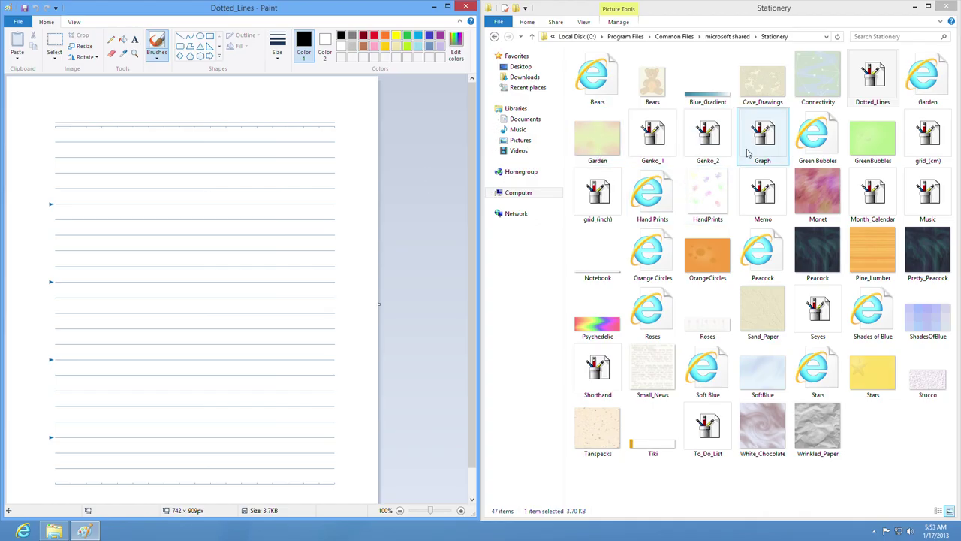
View Genko_2 in Paint, and close both it and the Dotted_Lines image.
click(692, 159)
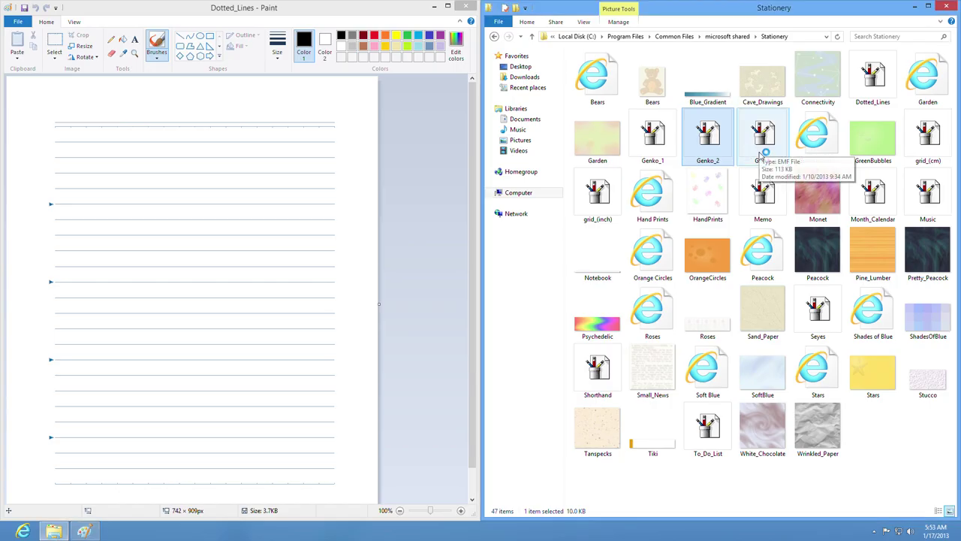
key(Return)
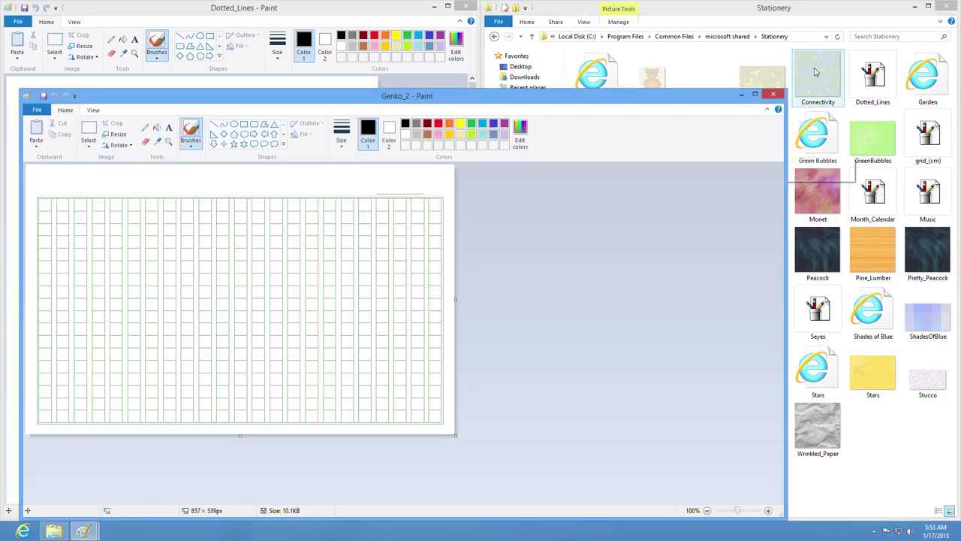
click(775, 96)
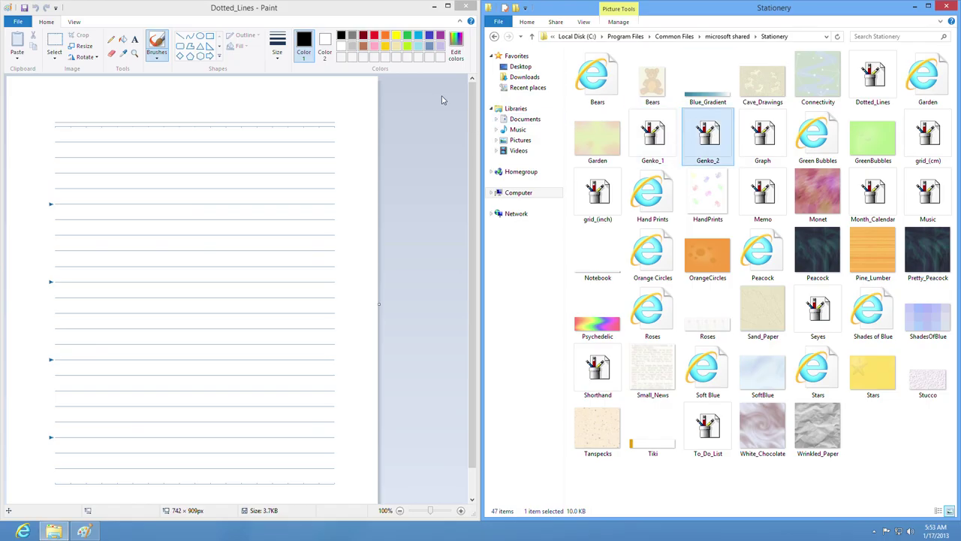
click(466, 7)
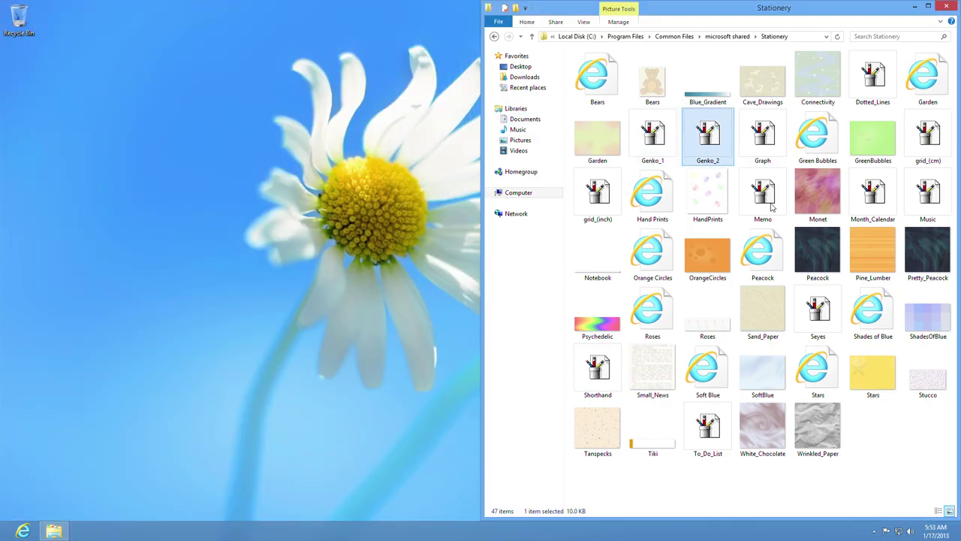
View the Graph stationery in Paint, close it, and open grid_(cm).
double_click(760, 143)
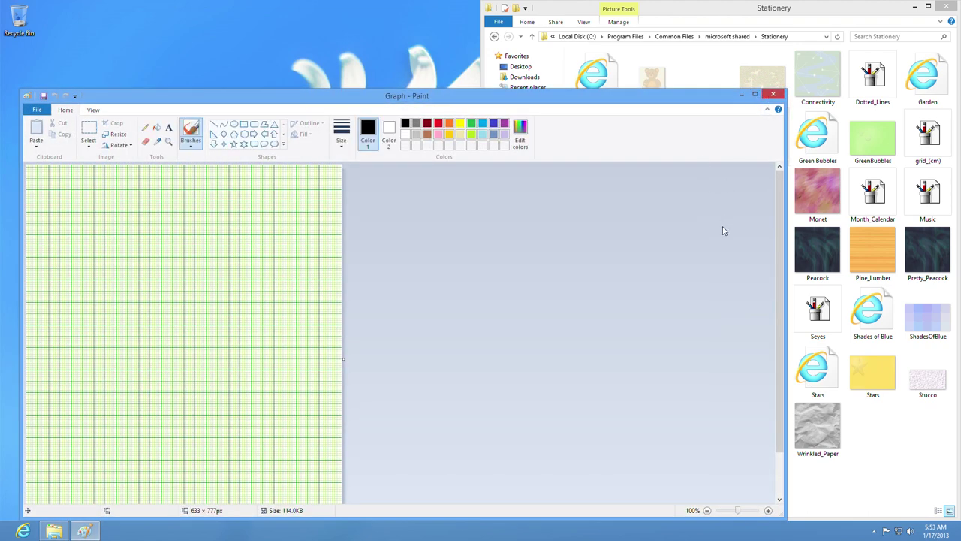
click(773, 95)
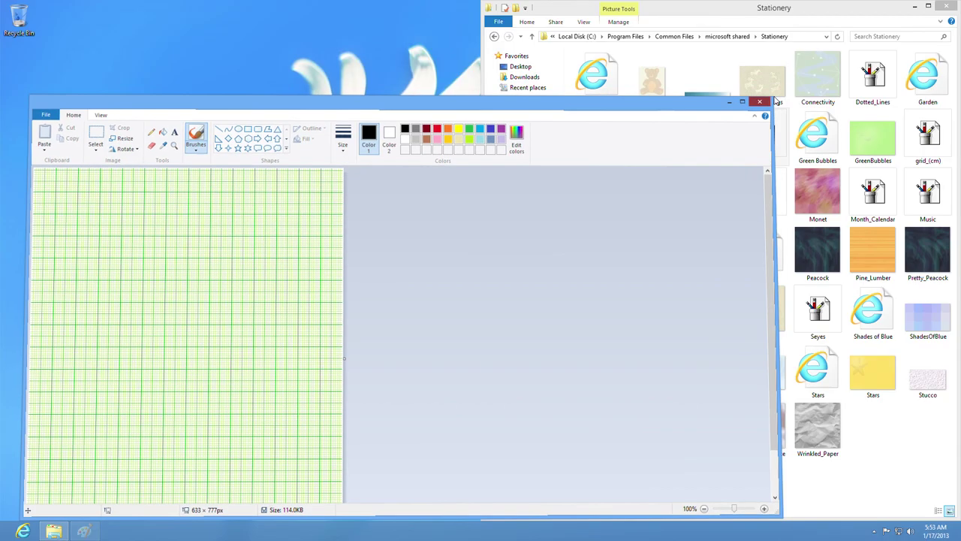
click(930, 151)
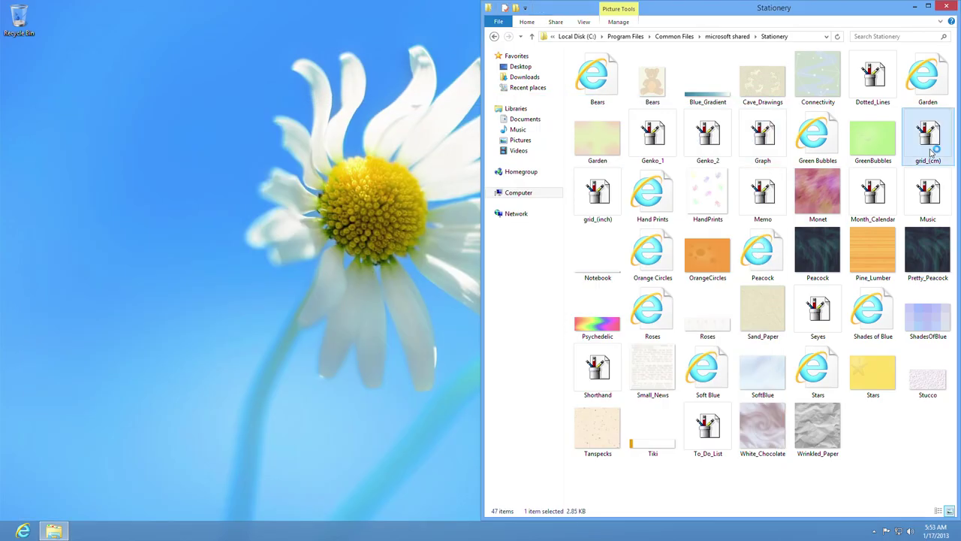
double_click(930, 150)
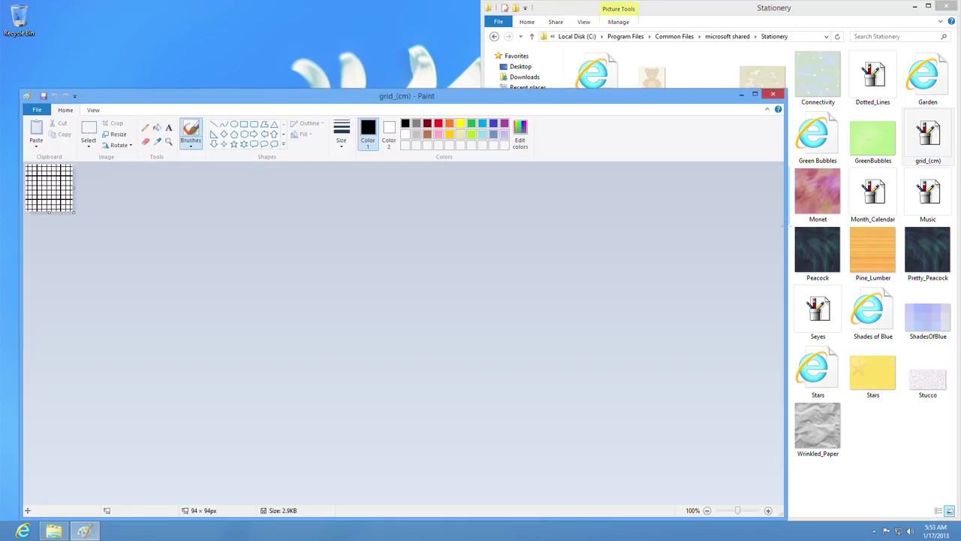
Close grid_(cm), view grid_(inch) in a maximized Paint window, and close it.
click(772, 95)
click(598, 203)
double_click(598, 204)
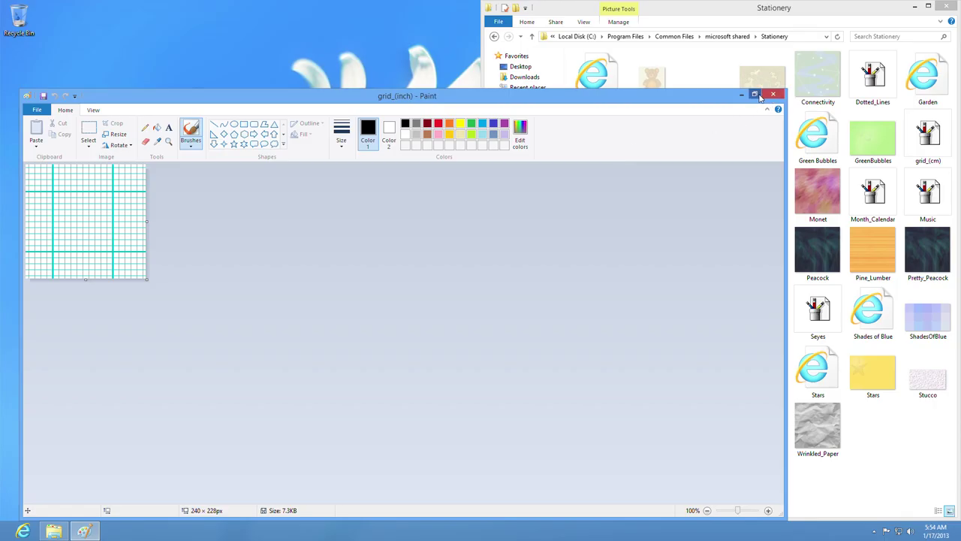
click(755, 94)
click(949, 5)
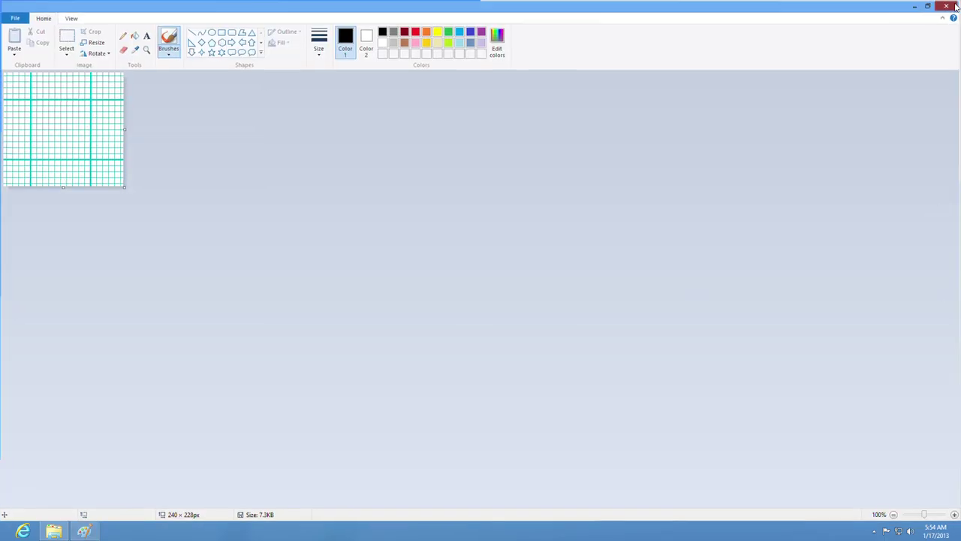
View the Memo and Month_Calendar stationery in Paint one after the other, closing each.
double_click(757, 208)
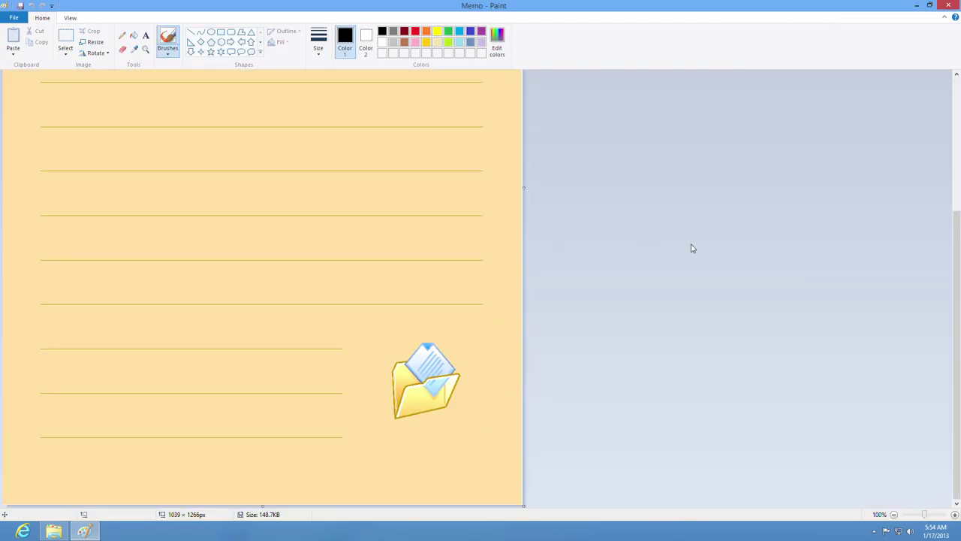
scroll(693, 247, up, 5)
click(950, 6)
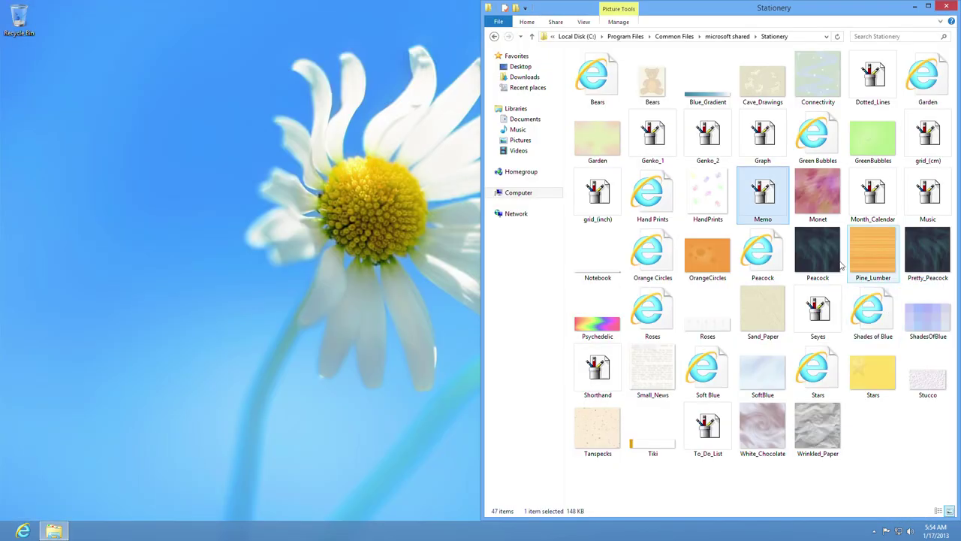
double_click(880, 191)
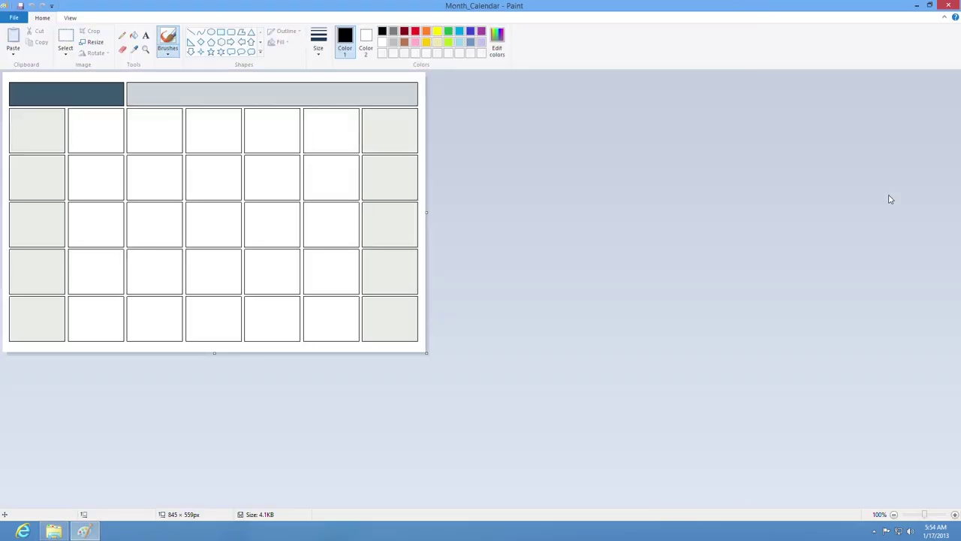
click(949, 5)
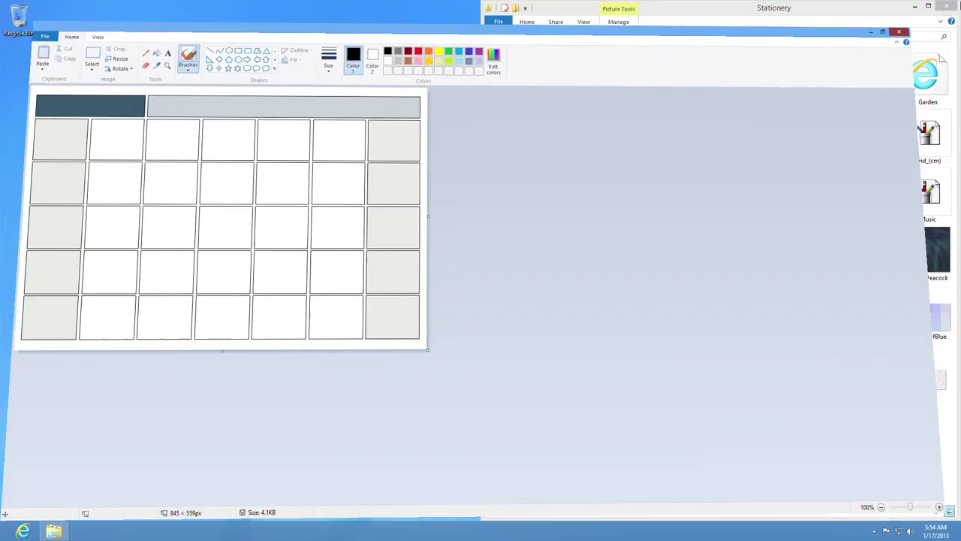
Open the Music stationery in Paint, look over the whole page, and close it.
click(928, 193)
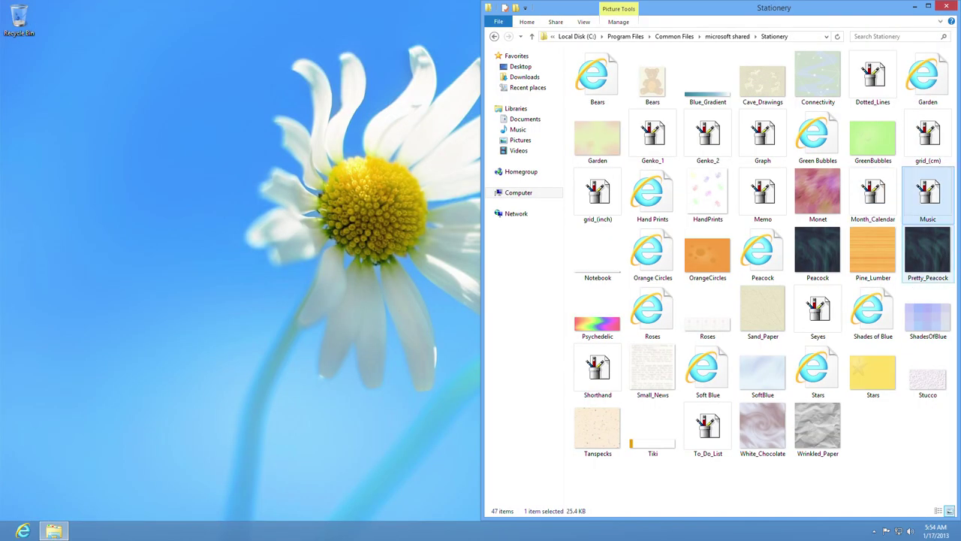
key(Return)
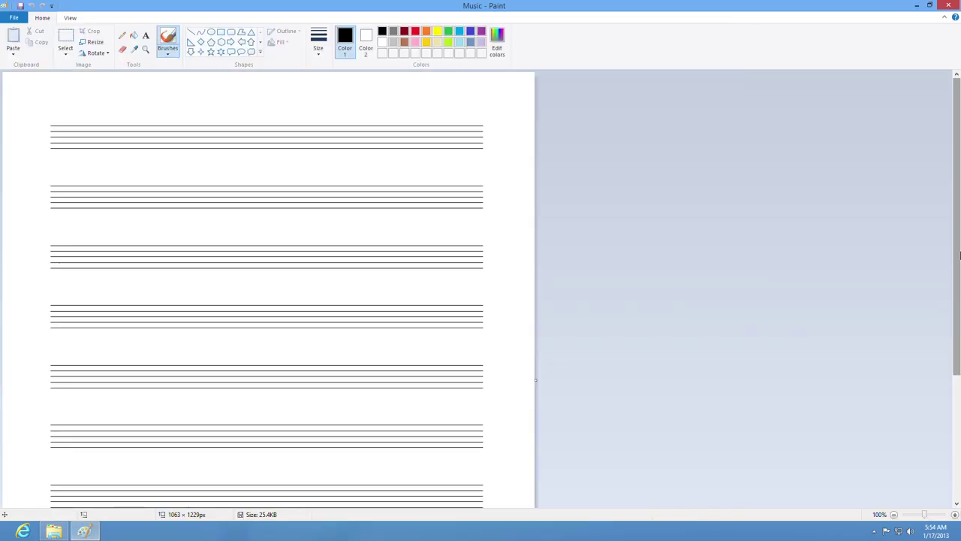
scroll(939, 263, down, 3)
scroll(941, 261, up, 3)
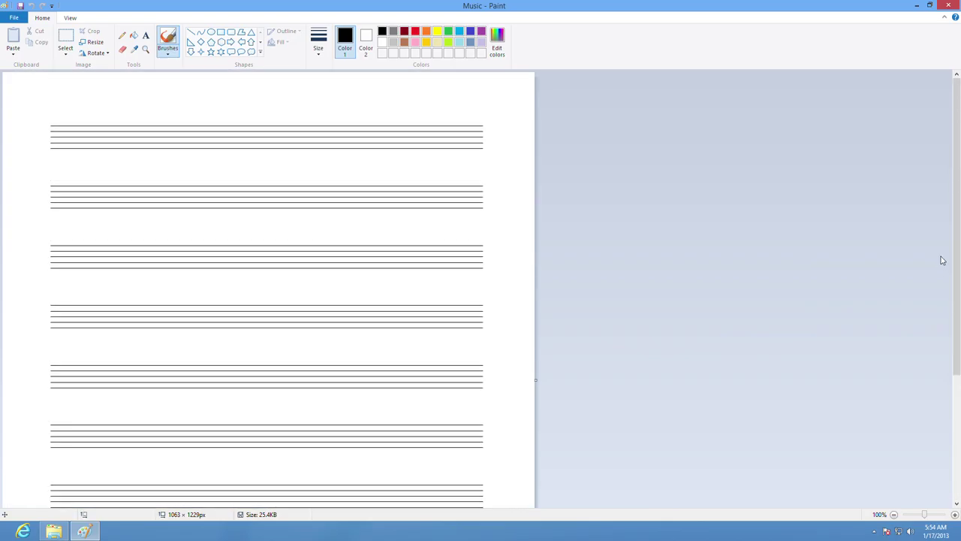
key(alt+F4)
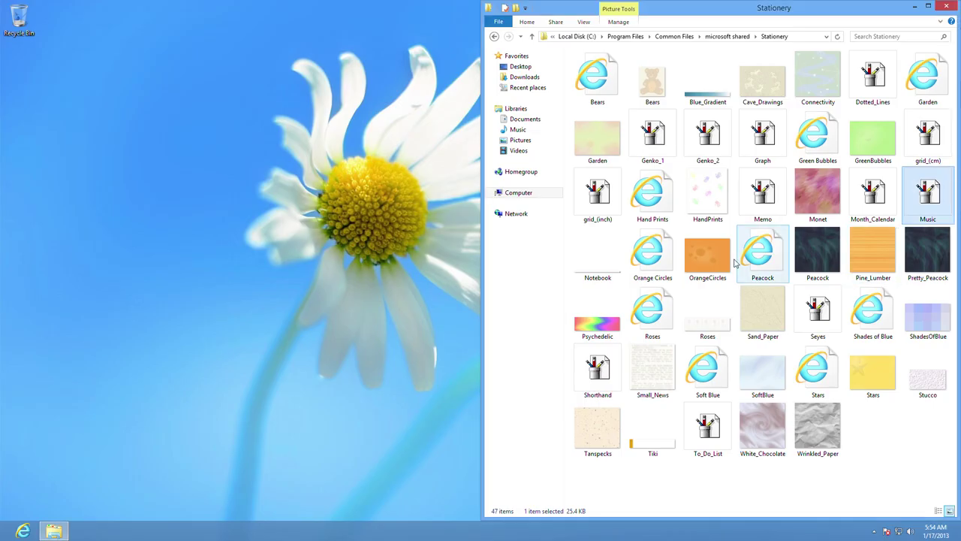
Open the Seyes stationery in Paint, examine the page down to its end, and close it.
click(813, 307)
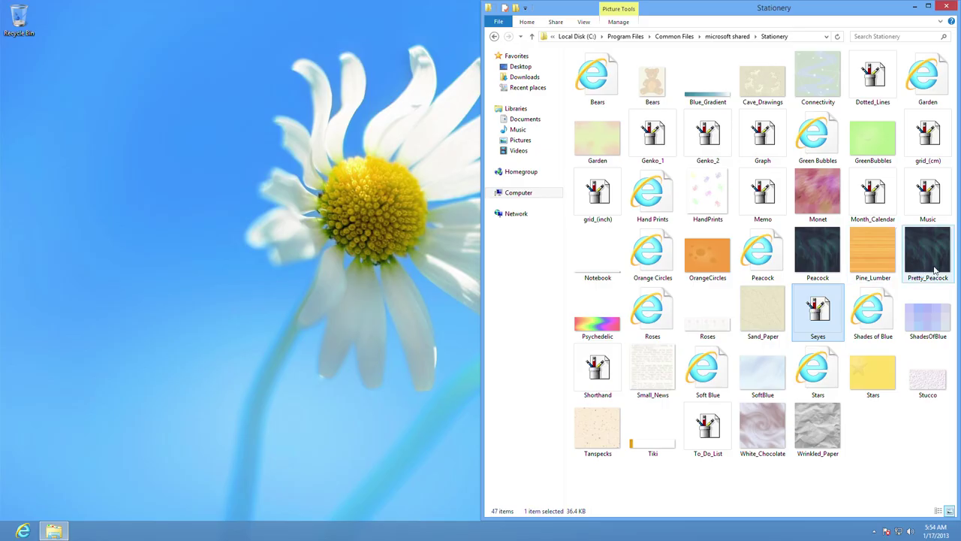
key(Return)
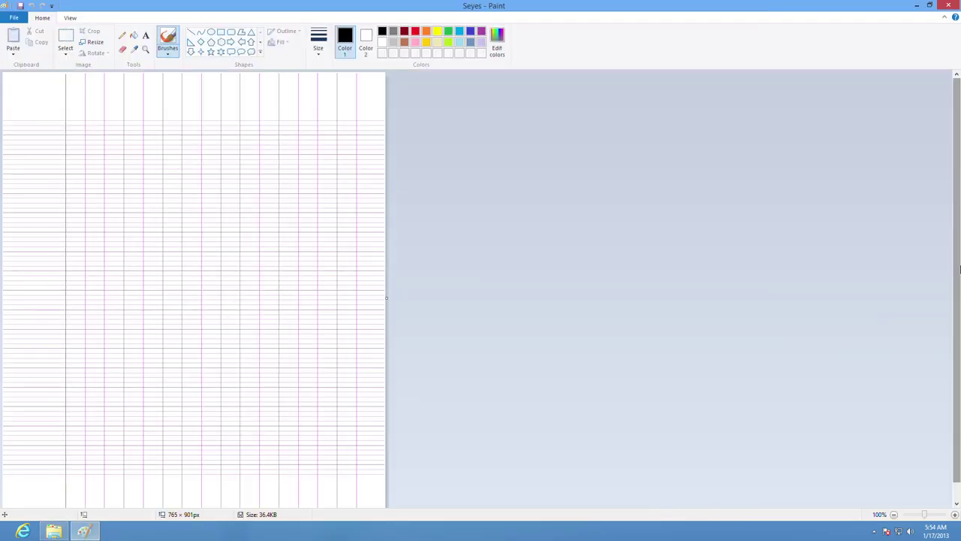
scroll(960, 268, down, 1)
scroll(960, 269, up, 1)
click(949, 6)
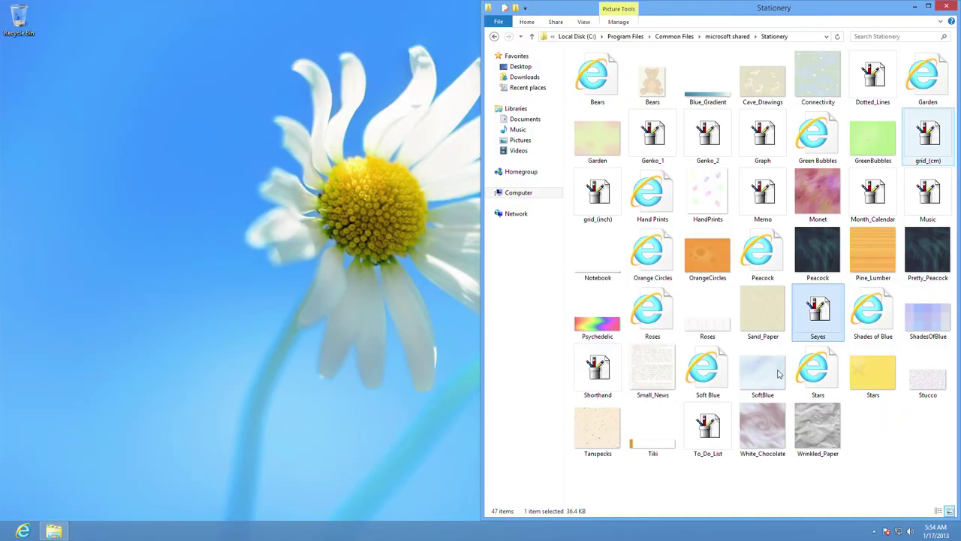
View the Shorthand stationery in Paint and close it.
click(603, 382)
double_click(603, 381)
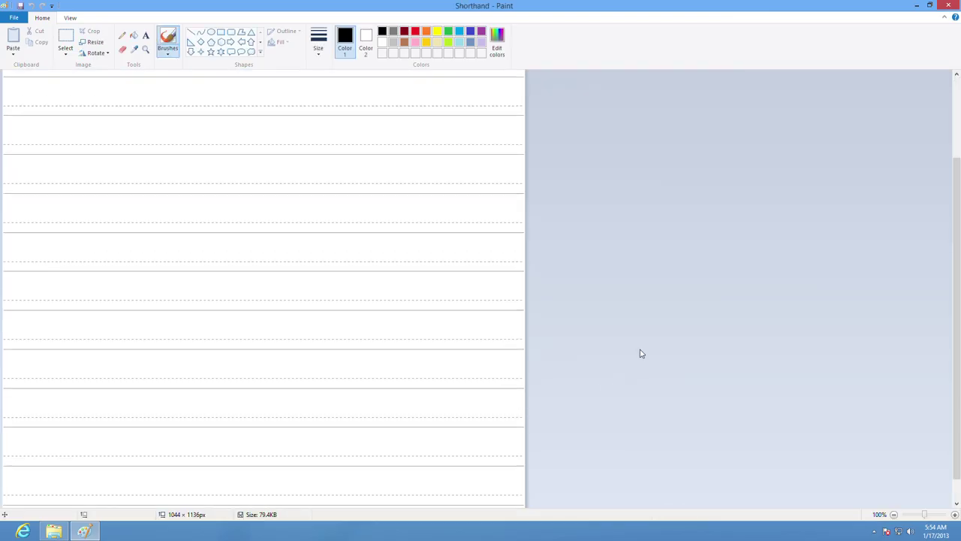
key(alt+F4)
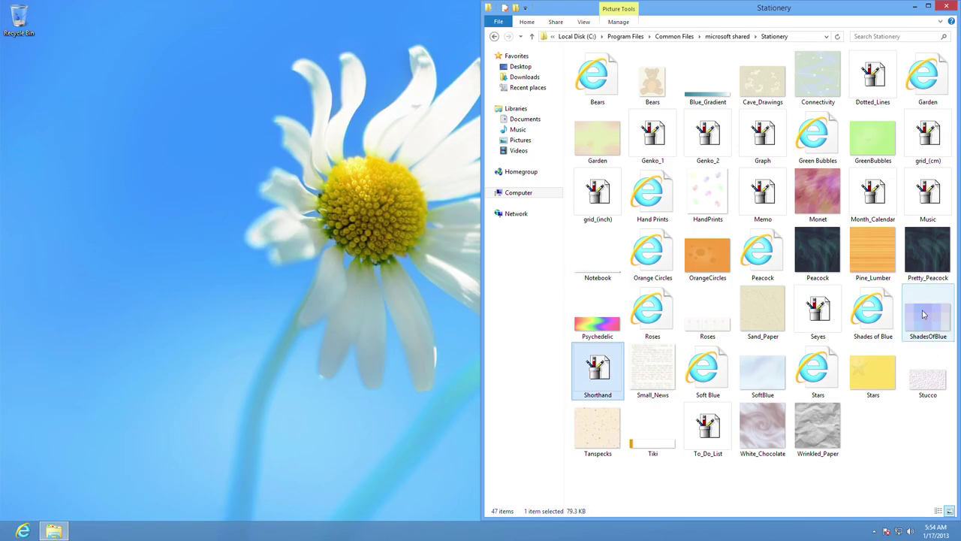
Open To_Do_List from the Stationery folder in Paint, examine the full page, and close it.
double_click(713, 440)
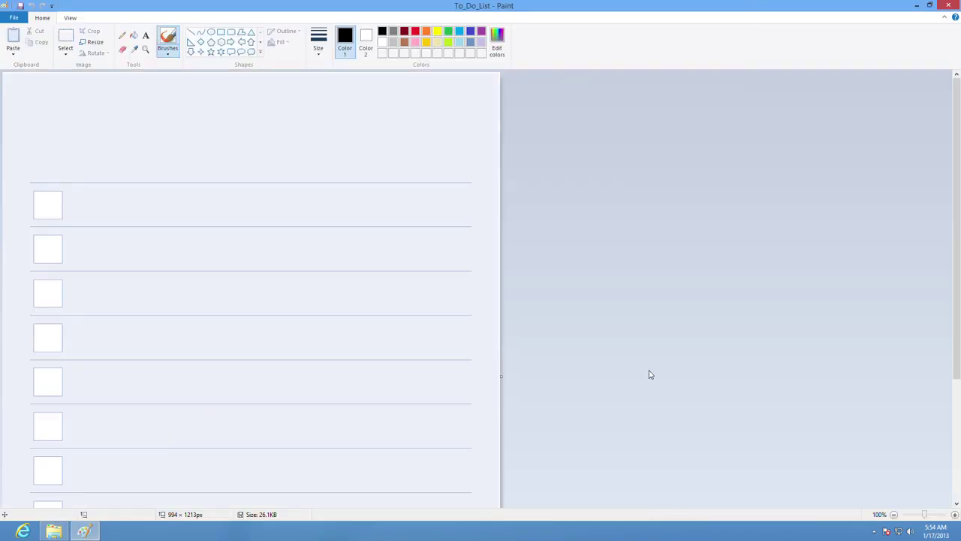
scroll(662, 373, down, 5)
scroll(680, 372, up, 5)
click(949, 6)
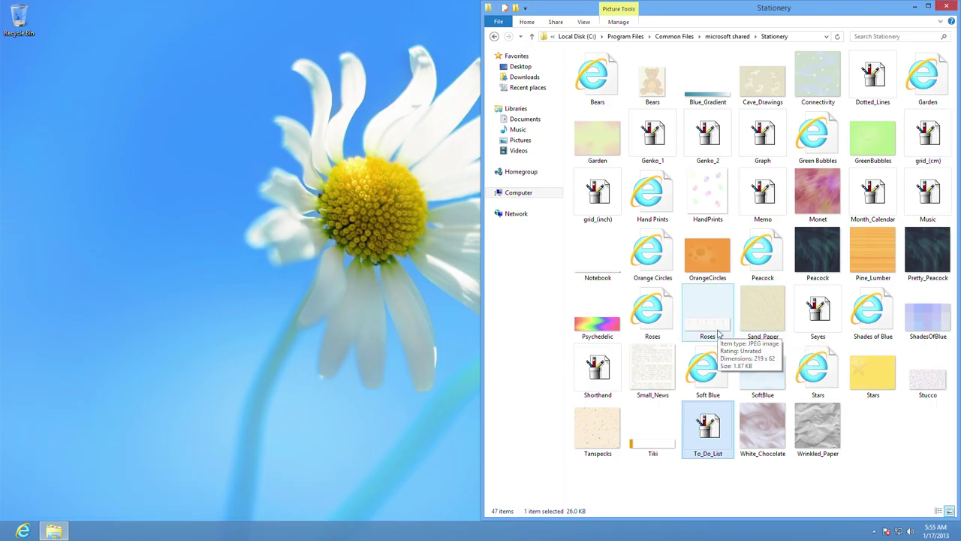
Go up to the microsoft shared folder, check the contents of MSInfo, and return to microsoft shared.
click(722, 36)
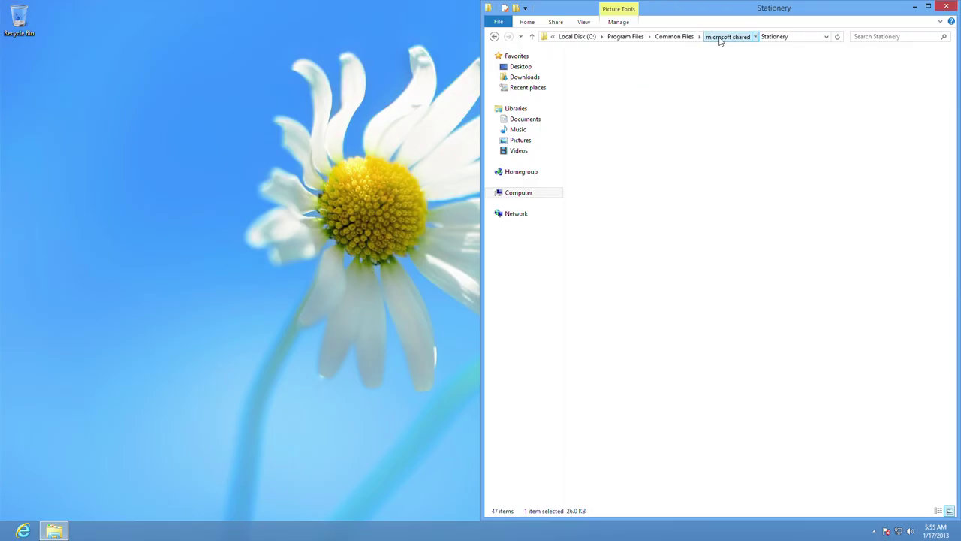
double_click(618, 79)
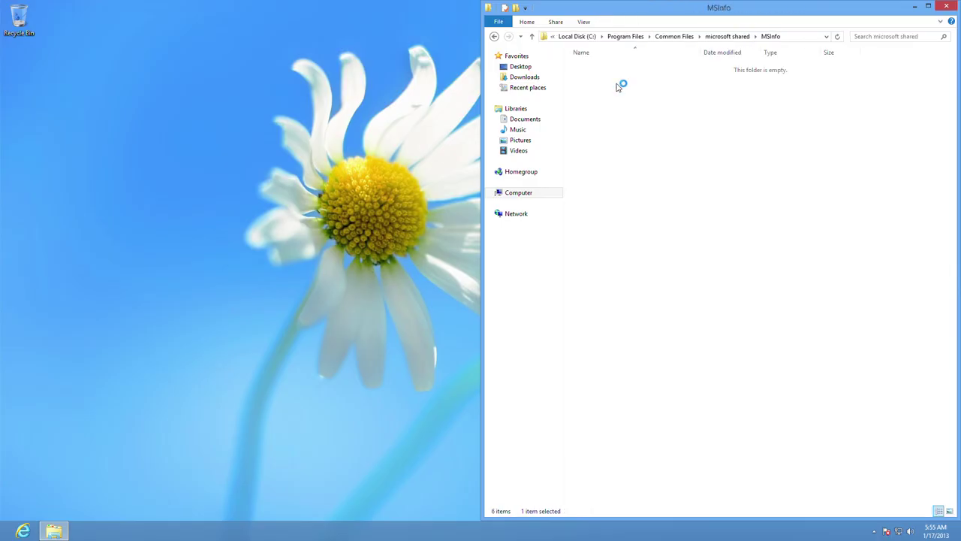
click(725, 37)
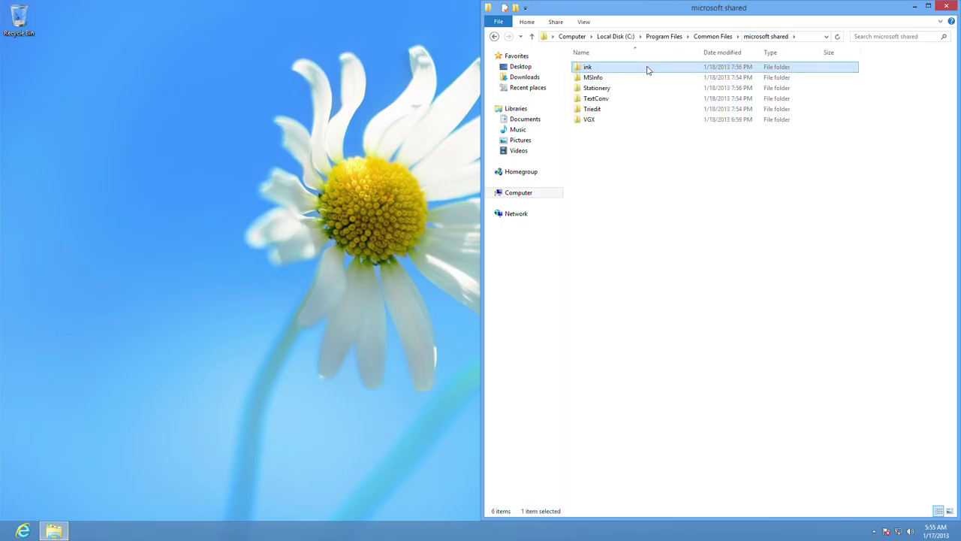
Open the ink folder and launch FlickLearningWizard.
double_click(655, 68)
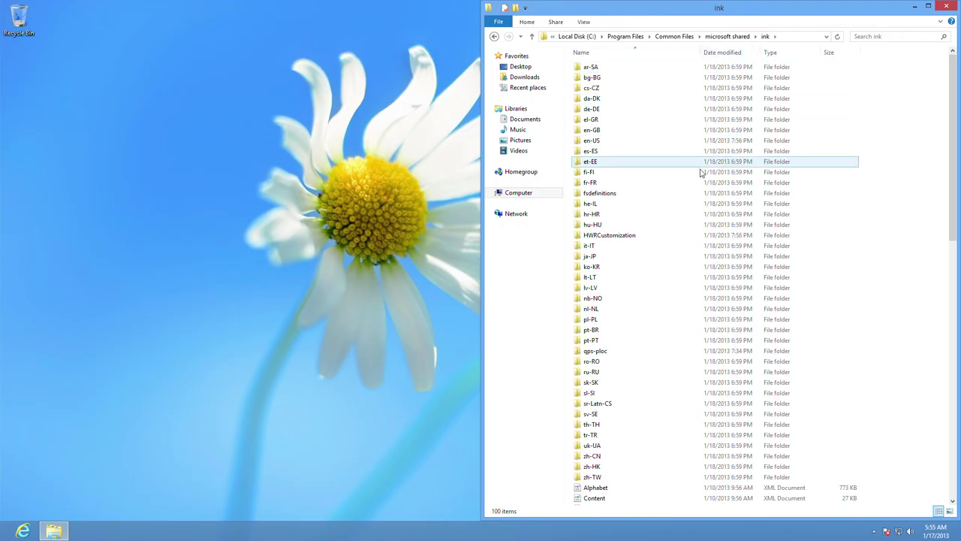
scroll(700, 178, down, 5)
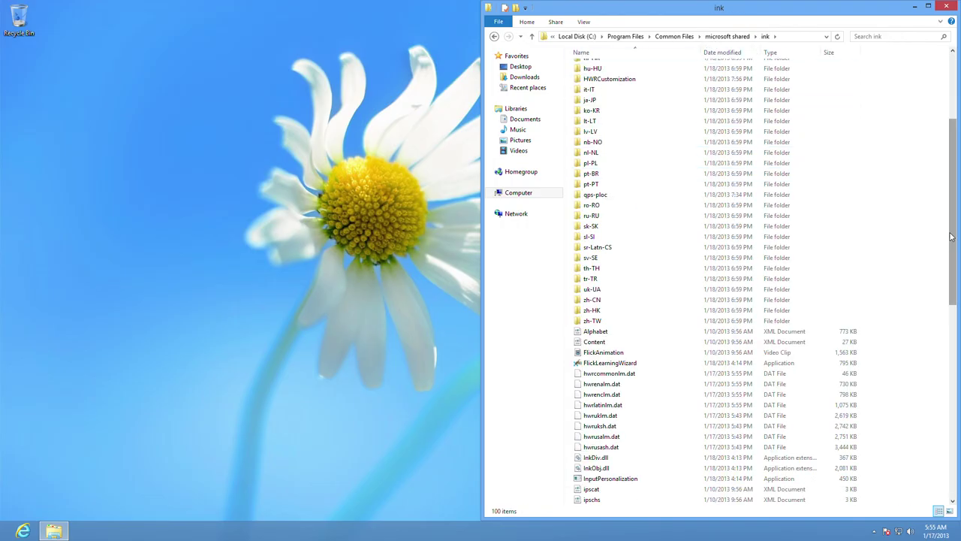
click(622, 365)
double_click(621, 364)
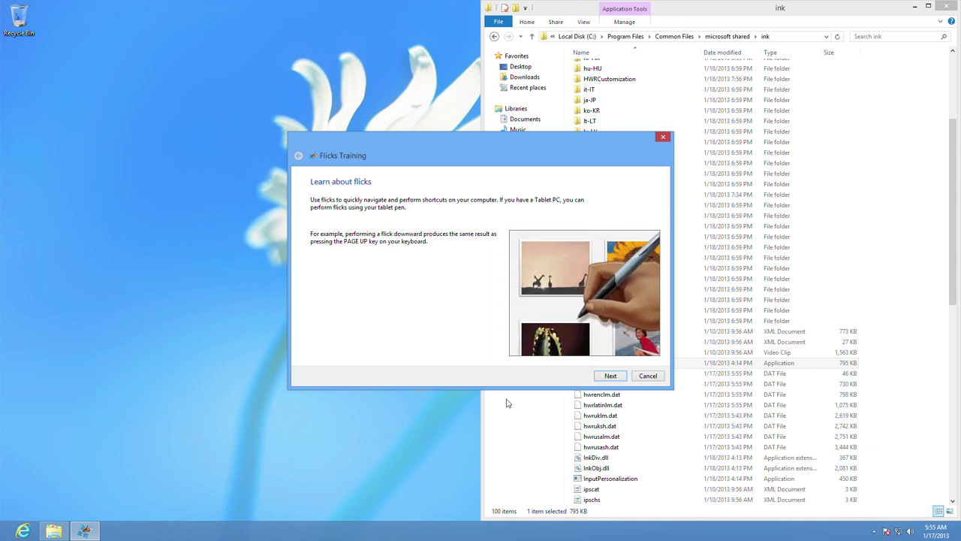
Go through the Flicks Training pages and finish with flicks turned on for navigational flicks.
click(615, 375)
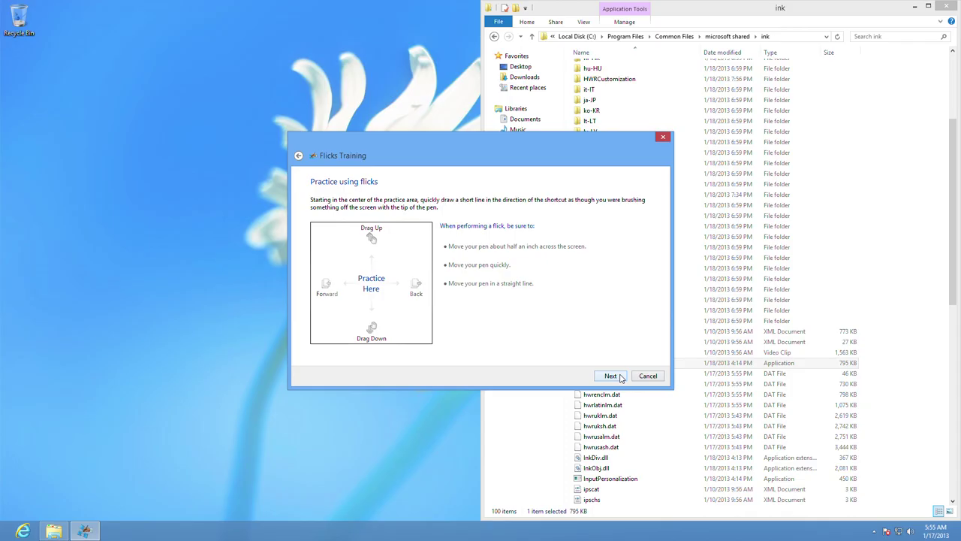
click(615, 376)
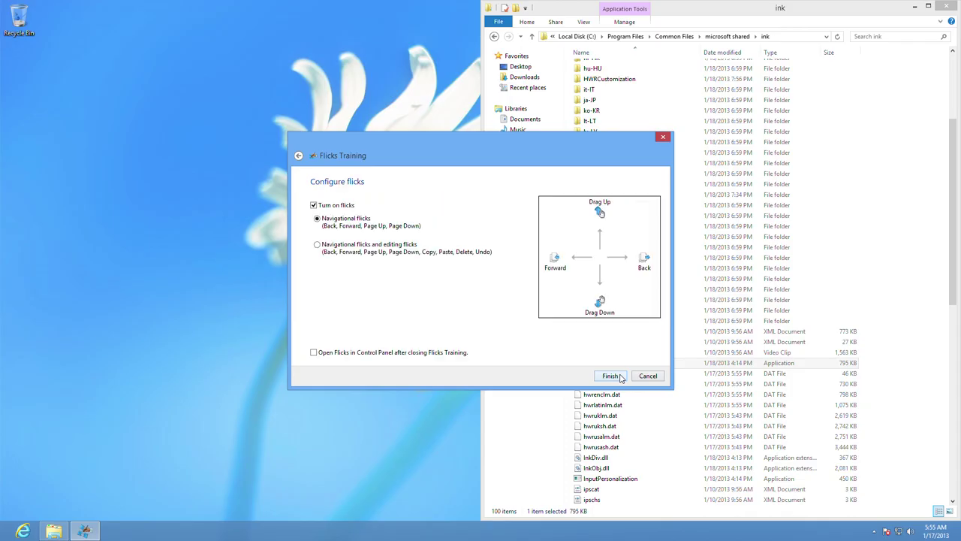
click(620, 378)
Open the FlickAnimation video clip and choose Custom settings for the initial Windows Media Player setup.
click(598, 354)
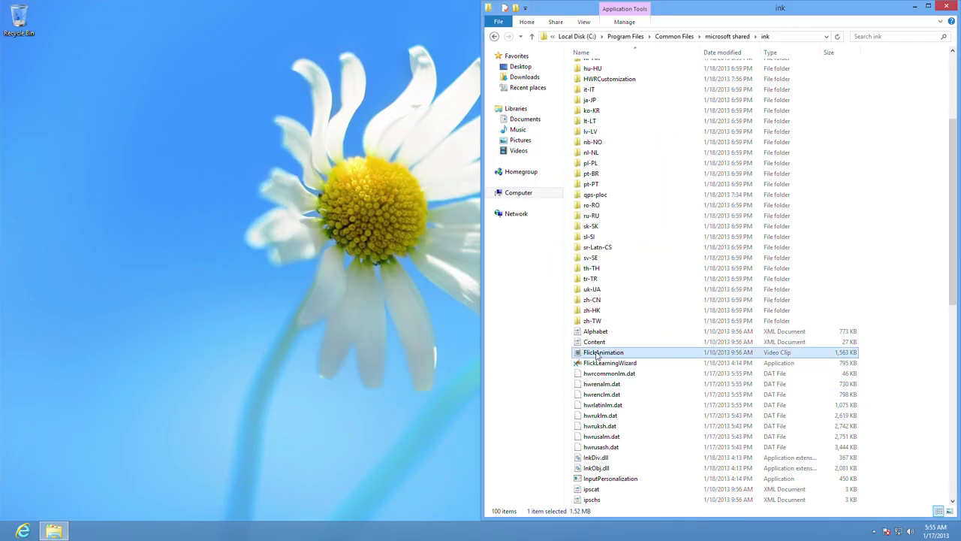
double_click(598, 356)
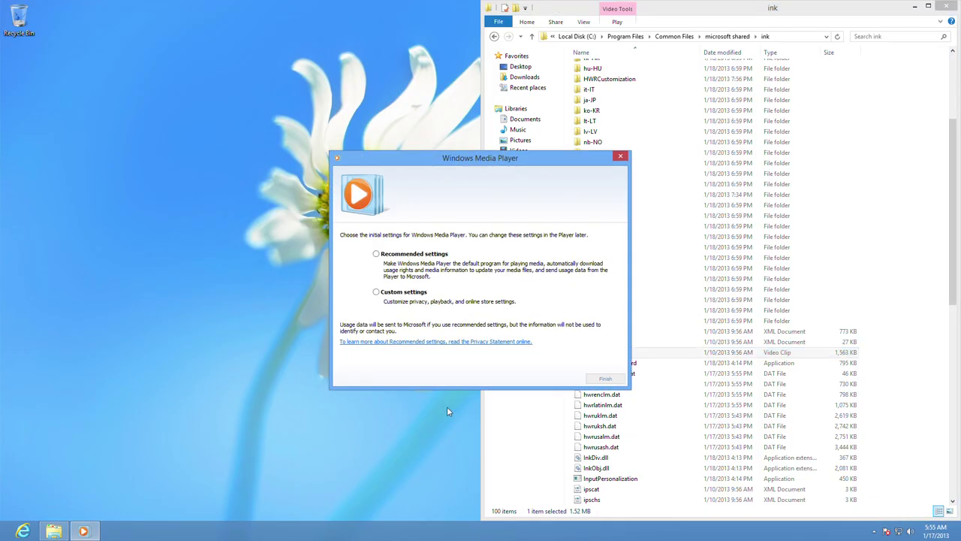
click(417, 254)
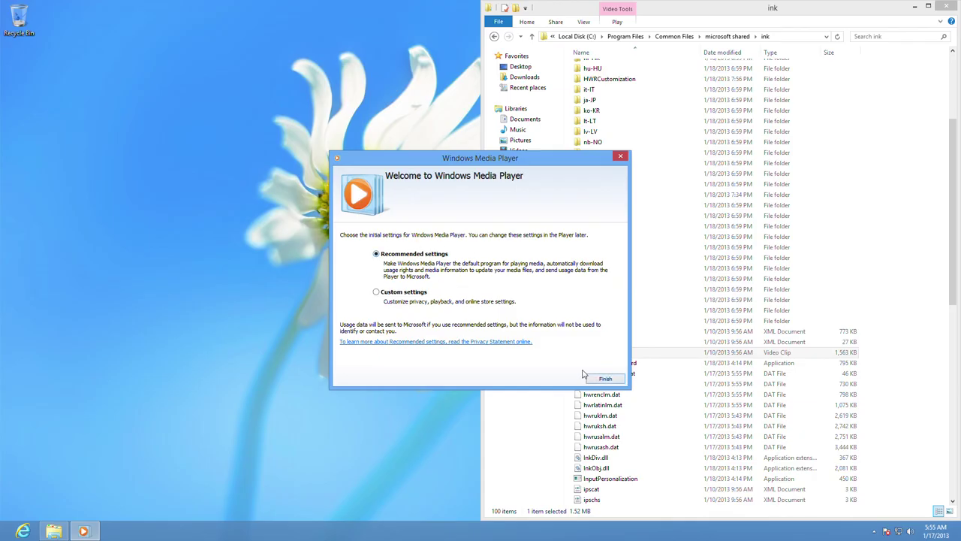
click(406, 292)
click(617, 378)
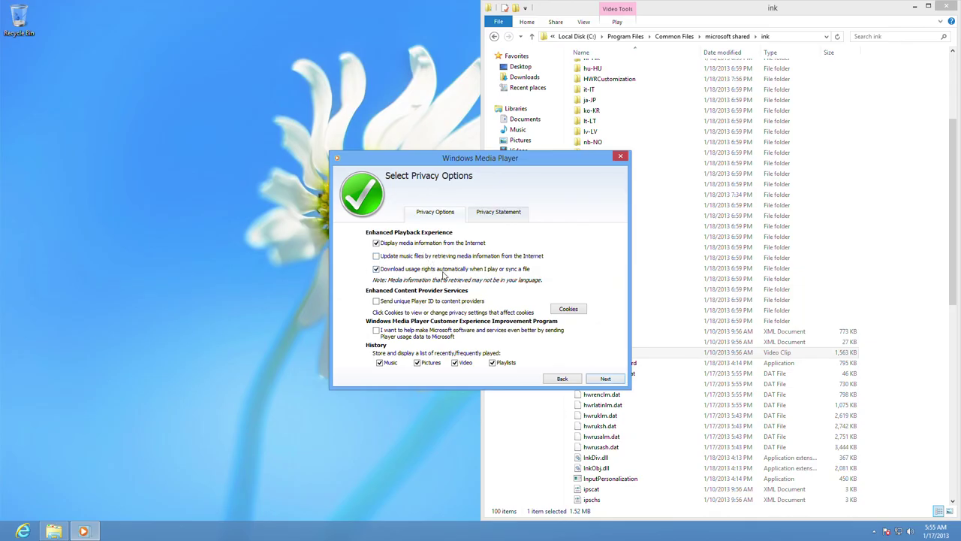
Look at the Privacy Statement, accept the default privacy options, and finish setup with choosing the file types Windows Media Player will play.
click(498, 213)
click(452, 216)
click(617, 380)
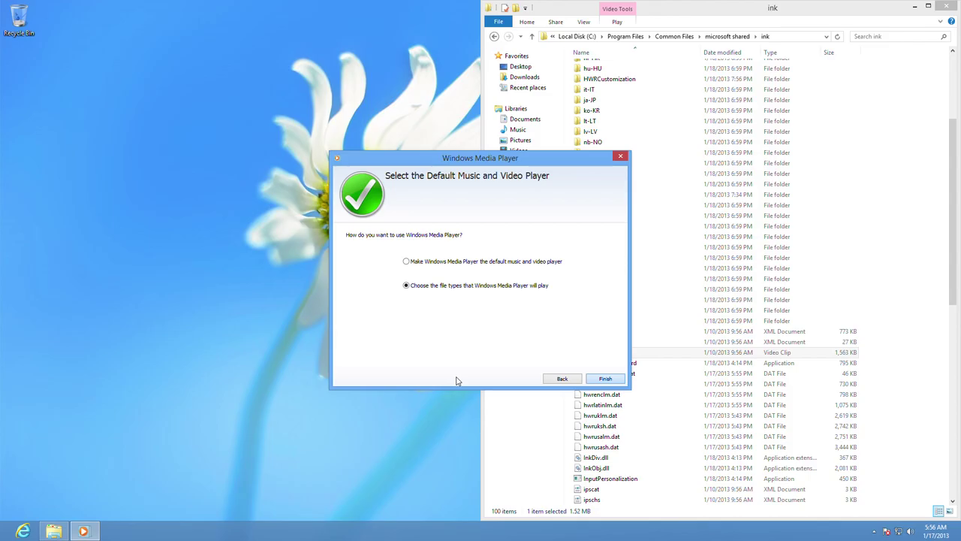
key(Return)
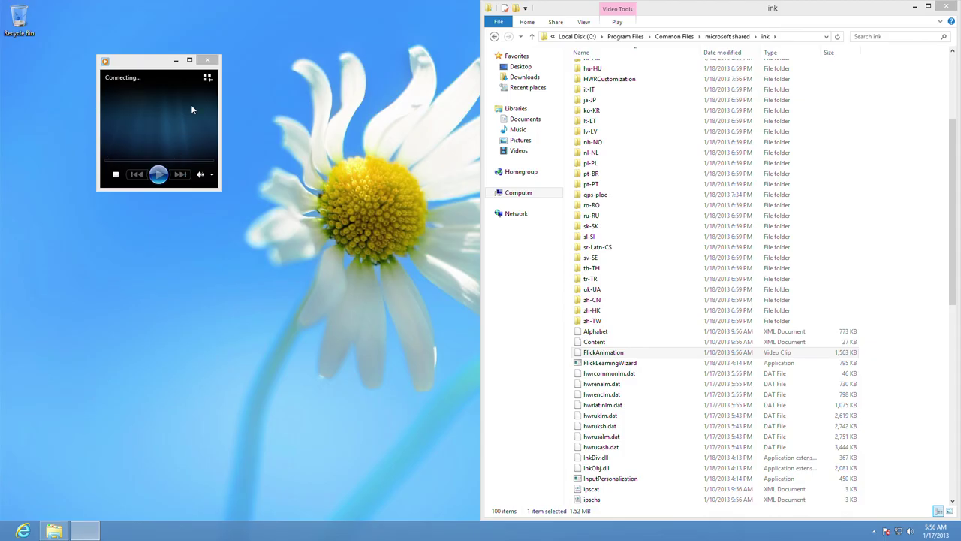
Maximize the Windows Media Player window and try to play the FlickAnimation clip again.
click(189, 60)
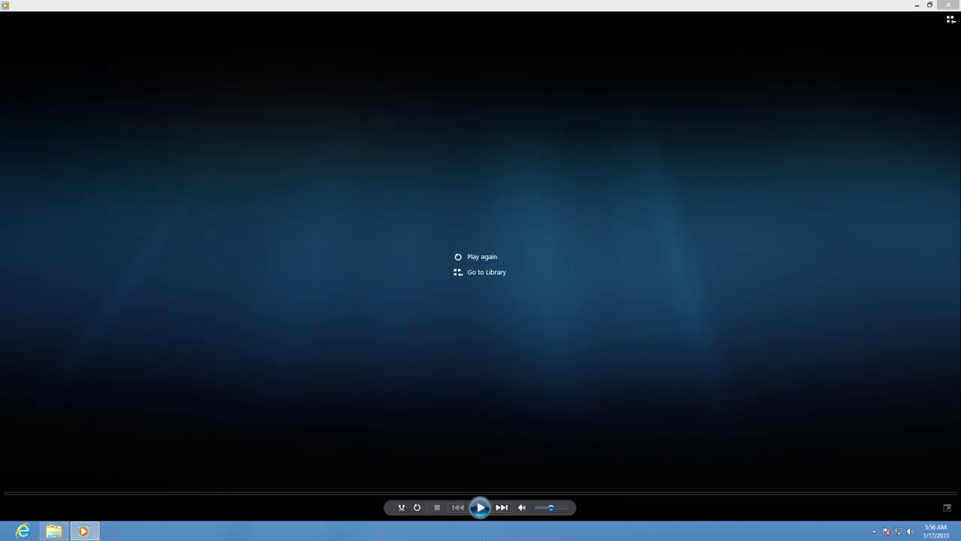
click(481, 508)
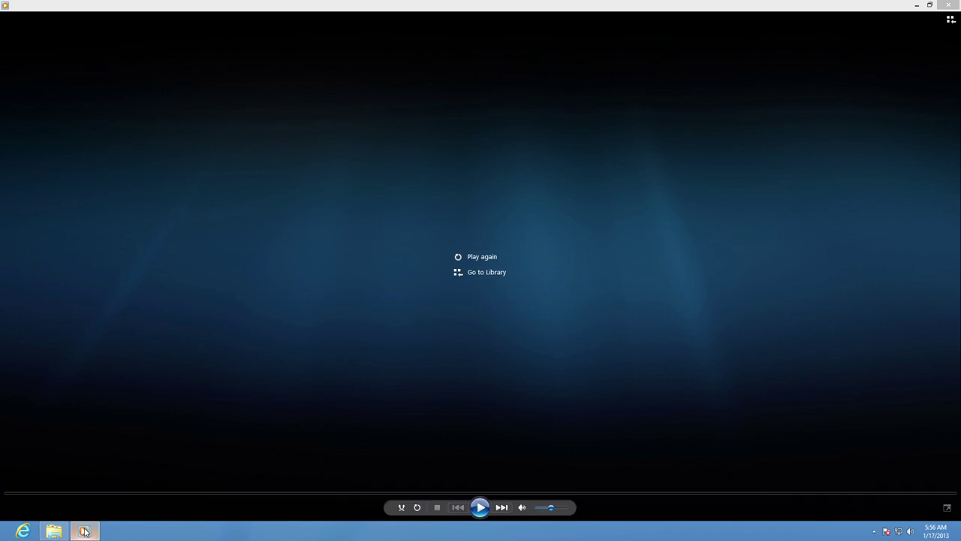
Set the system volume to 100 and close Windows Media Player.
right_click(84, 532)
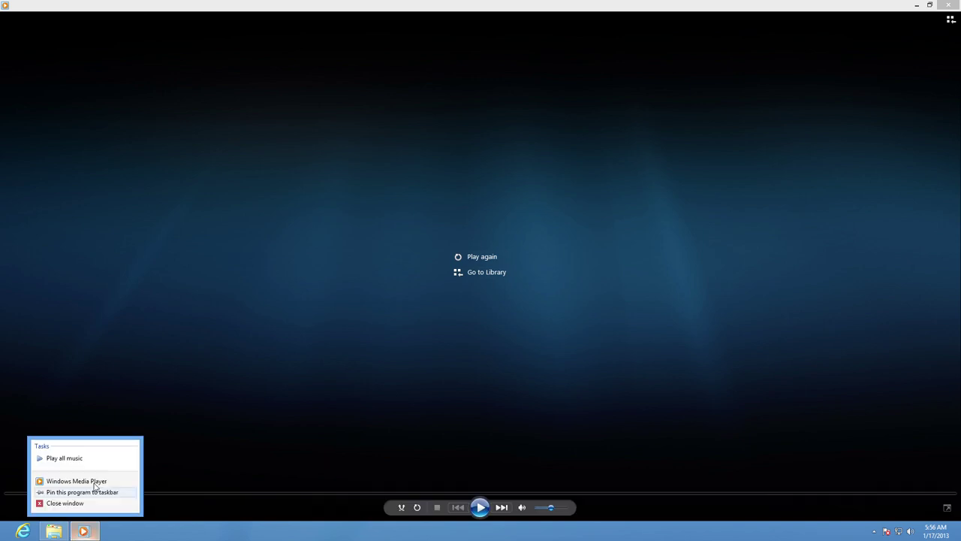
click(911, 532)
click(911, 532)
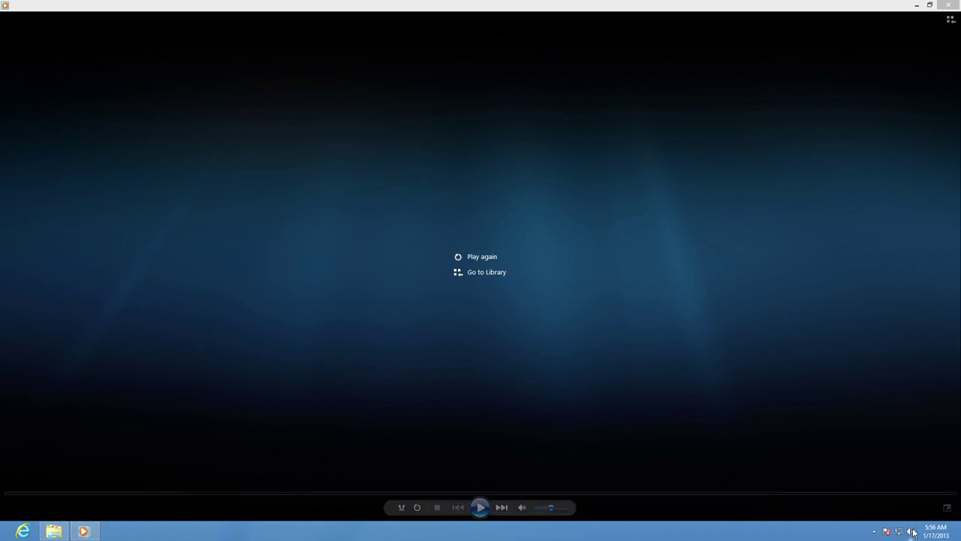
drag(909, 415, 910, 403)
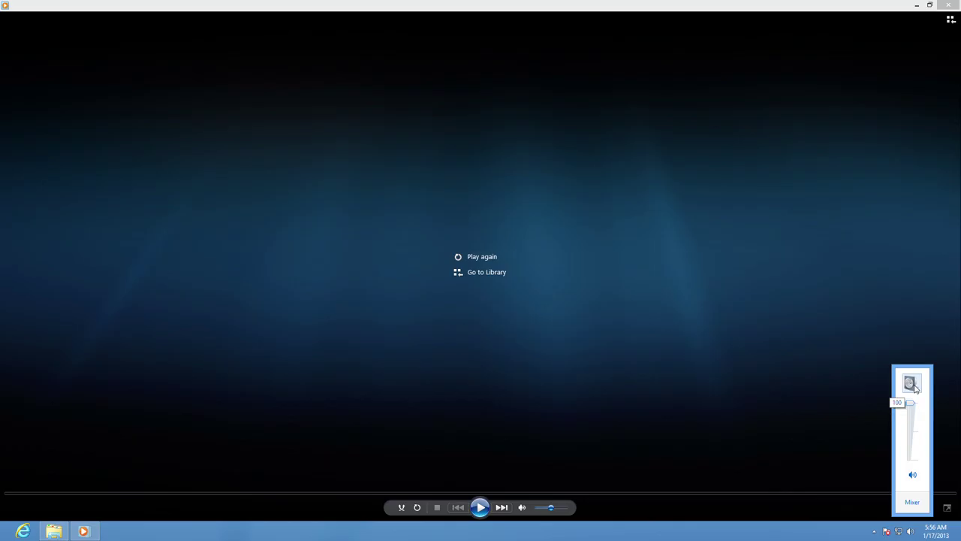
click(948, 5)
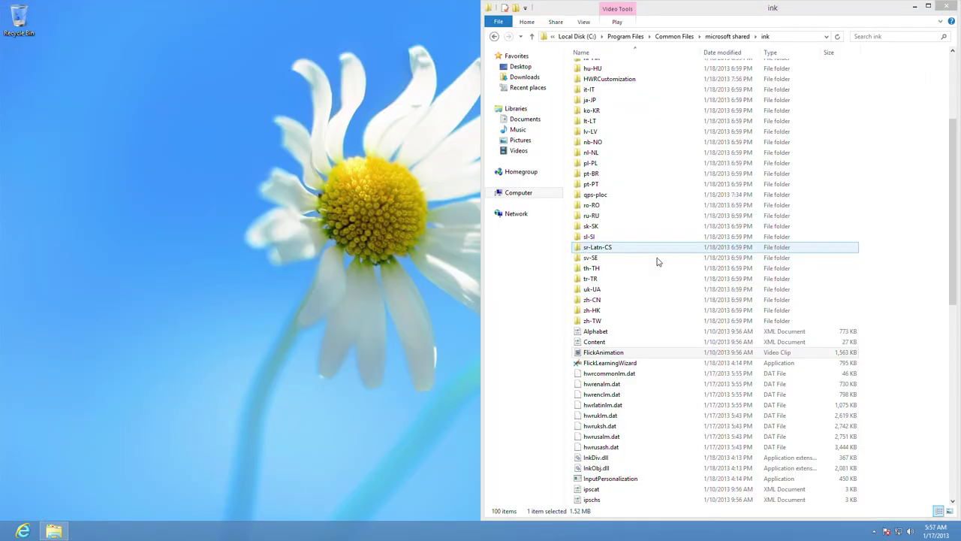
Run the ShapeCollector application from the ink folder to start Handwriting Personalization.
scroll(631, 353, down, 2)
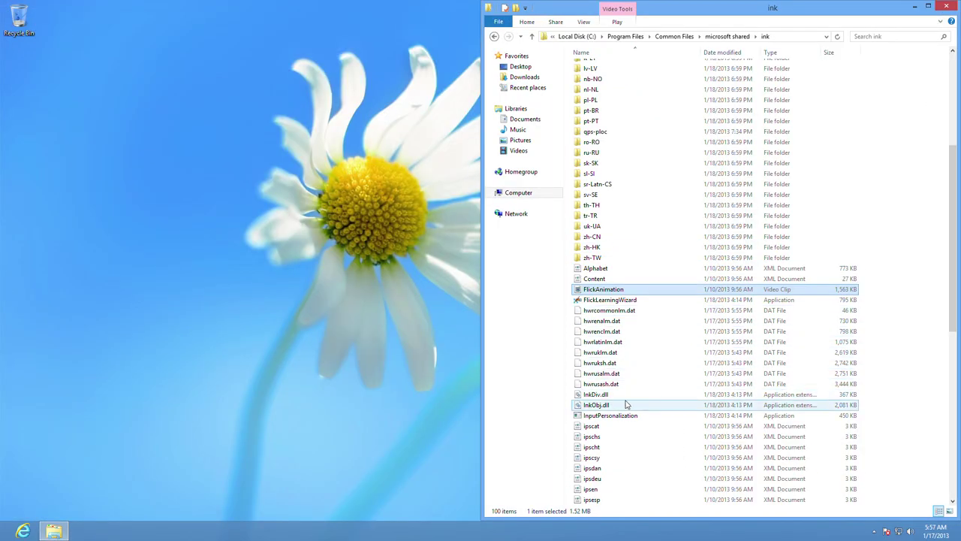
scroll(627, 409, down, 11)
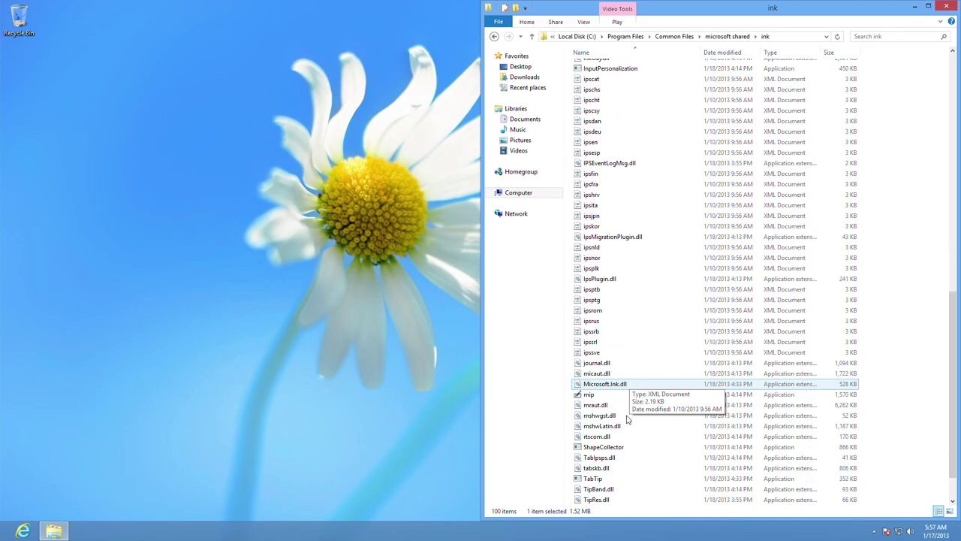
scroll(627, 420, down, 1)
double_click(615, 407)
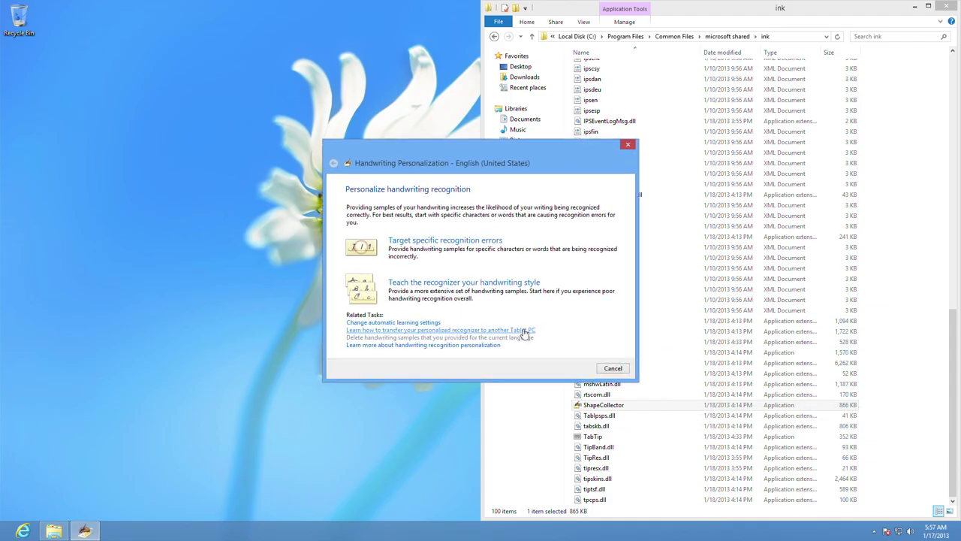
Look at the pages for targeting a specified character or word and the similar-shape set 0 D o O, and return to the start page.
click(455, 241)
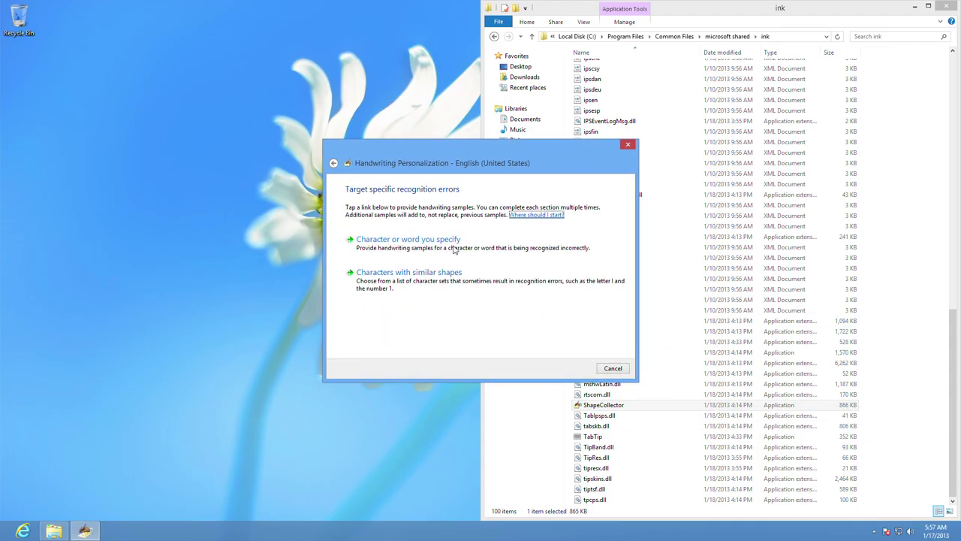
click(449, 240)
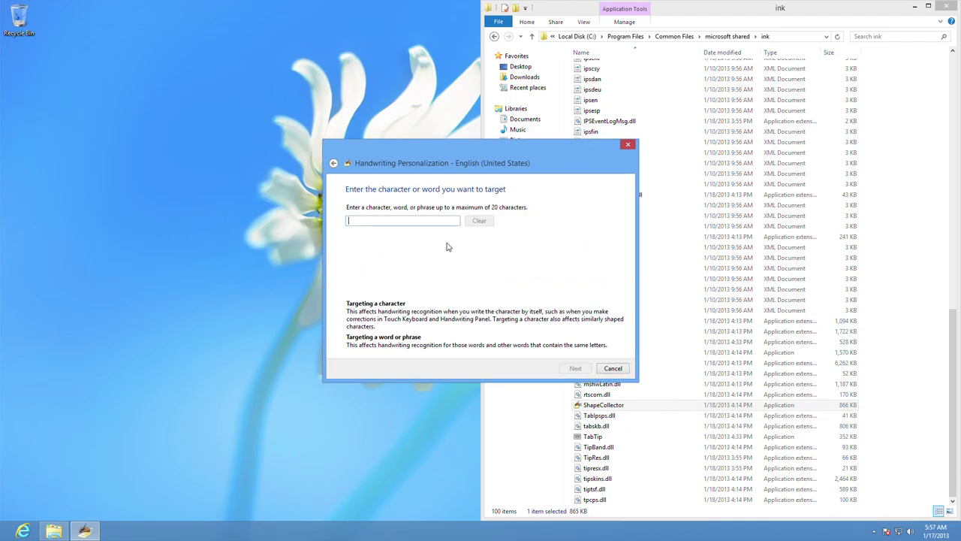
click(335, 164)
click(398, 272)
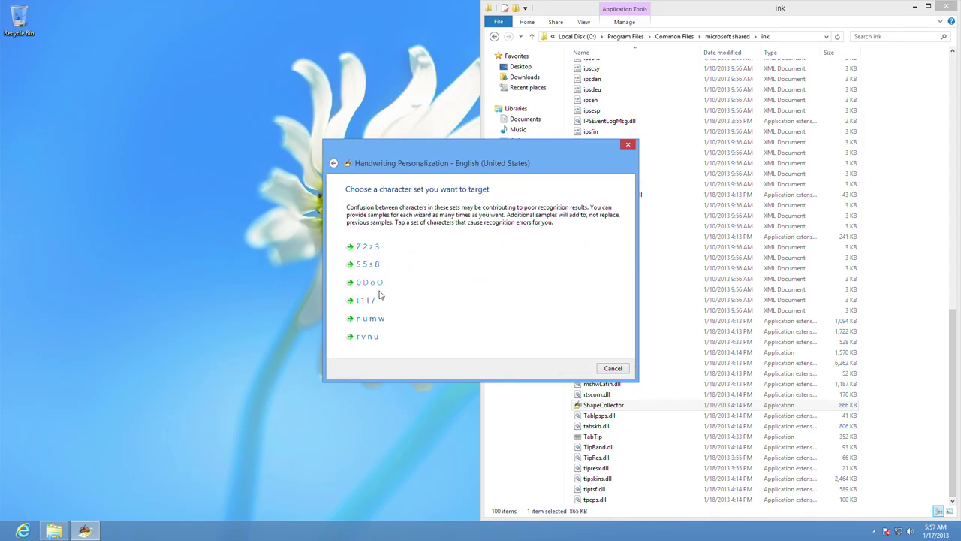
click(377, 283)
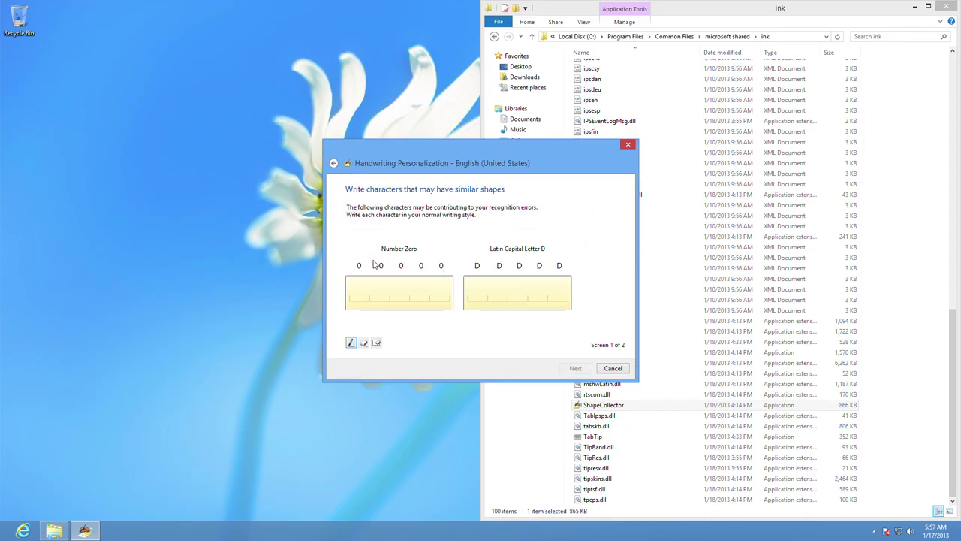
click(334, 165)
click(334, 165)
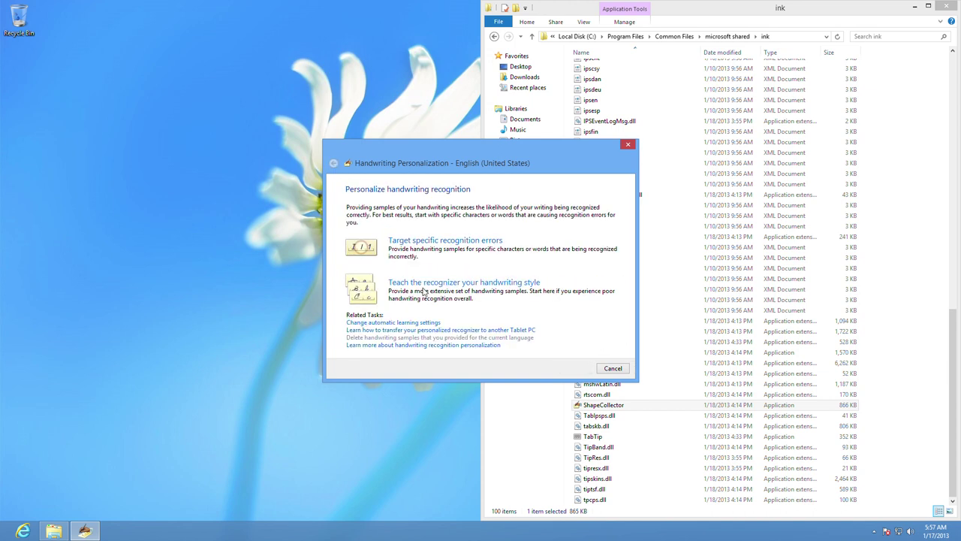
Look at the Sentences and the Numbers, symbols, and letters pages for teaching the recognizer, and cancel the wizard.
click(417, 279)
click(380, 240)
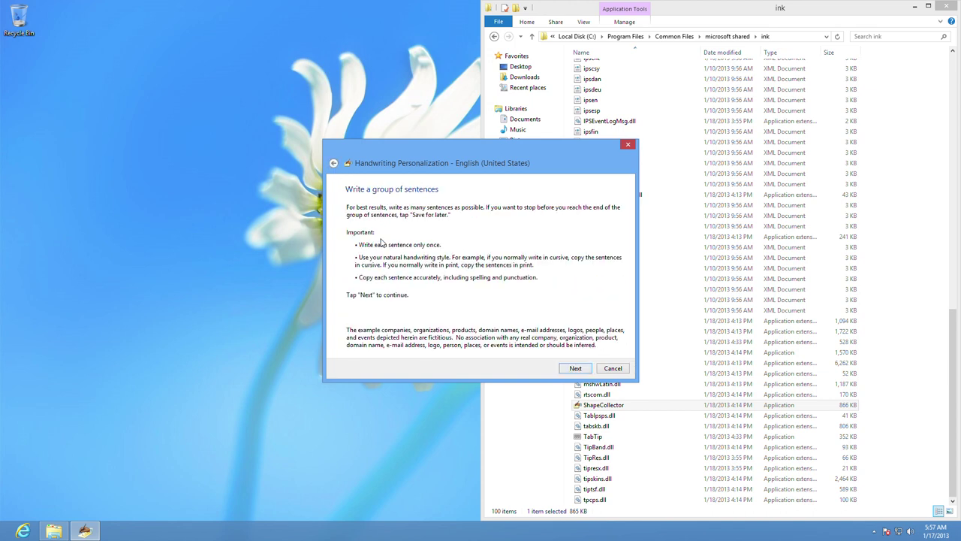
click(575, 368)
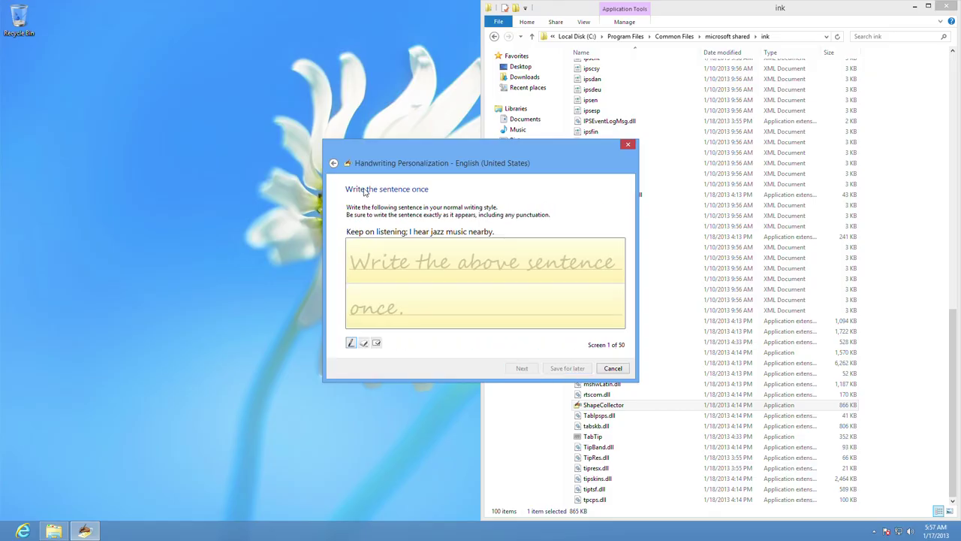
key(alt+Left)
click(372, 264)
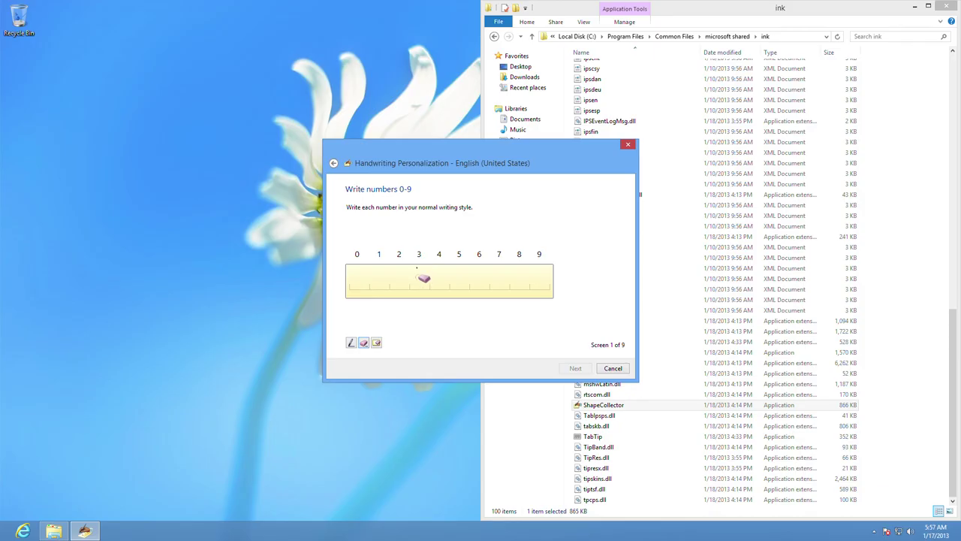
click(335, 164)
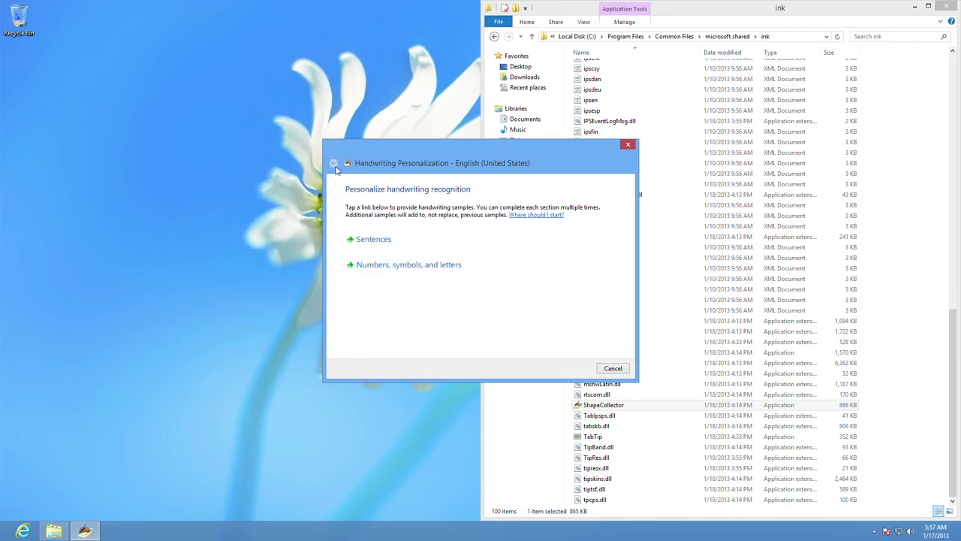
click(615, 370)
click(468, 249)
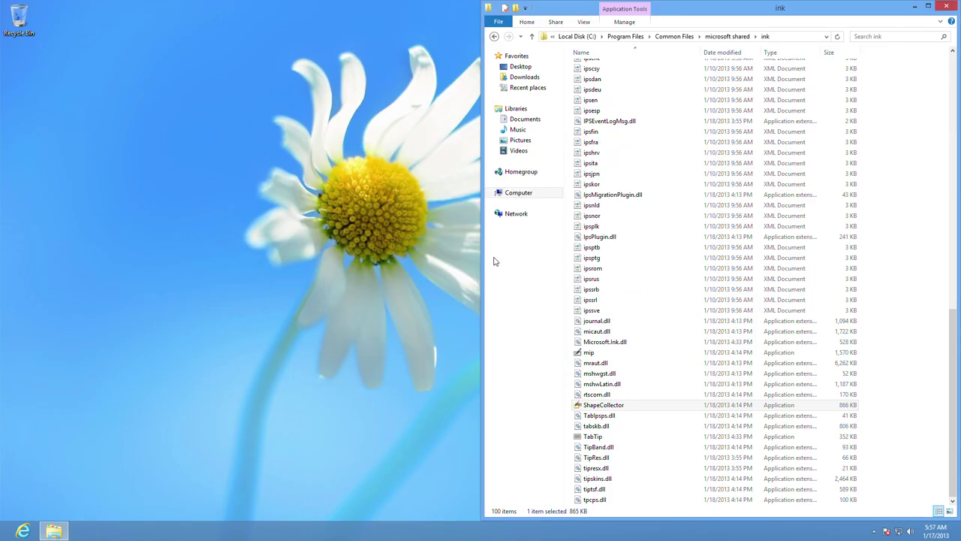
Run the mip application from the ink folder to view the Math Input Panel, and close its window.
double_click(626, 357)
scroll(625, 353, up, 9)
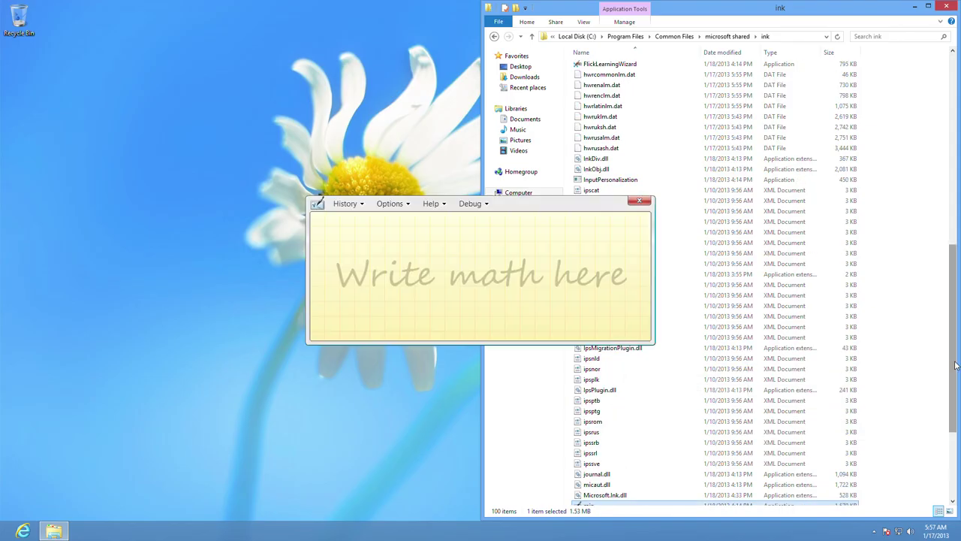
scroll(742, 301, up, 4)
click(639, 201)
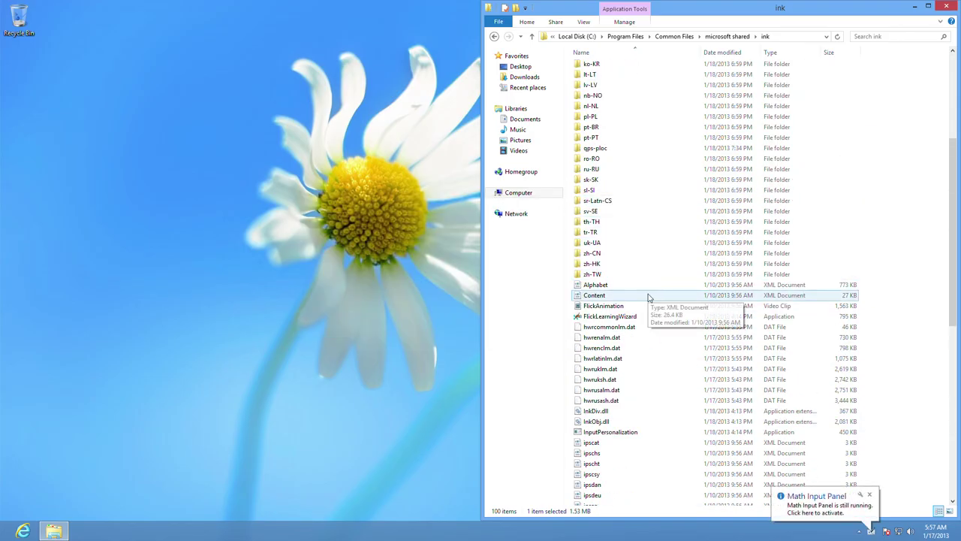
click(902, 340)
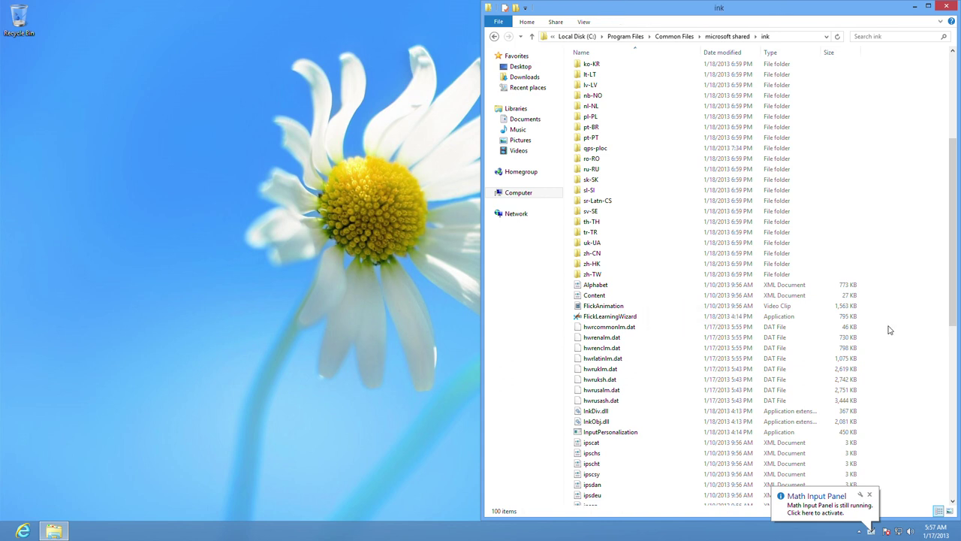
Select the InputPersonalization application, and run TabTip to show the touch keyboard and close it again.
click(621, 433)
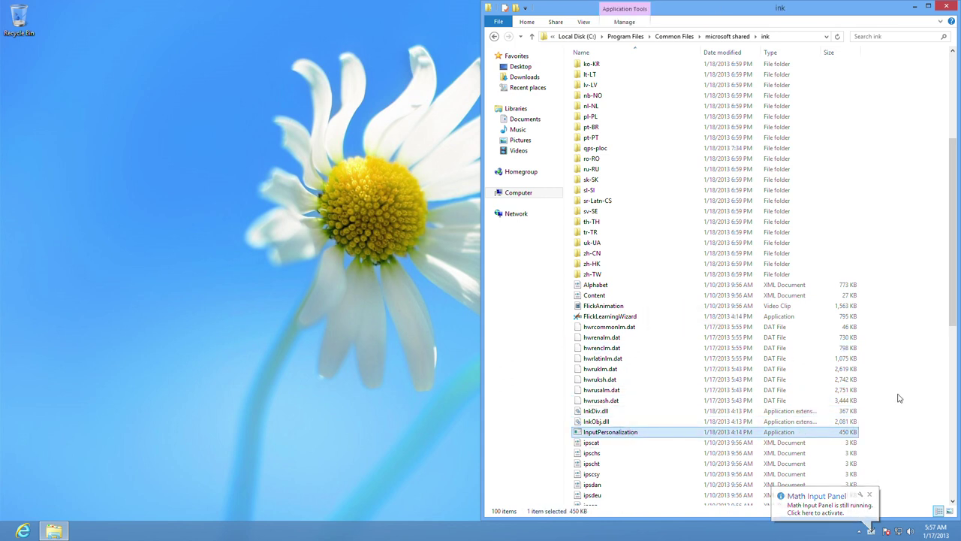
scroll(907, 389, down, 2)
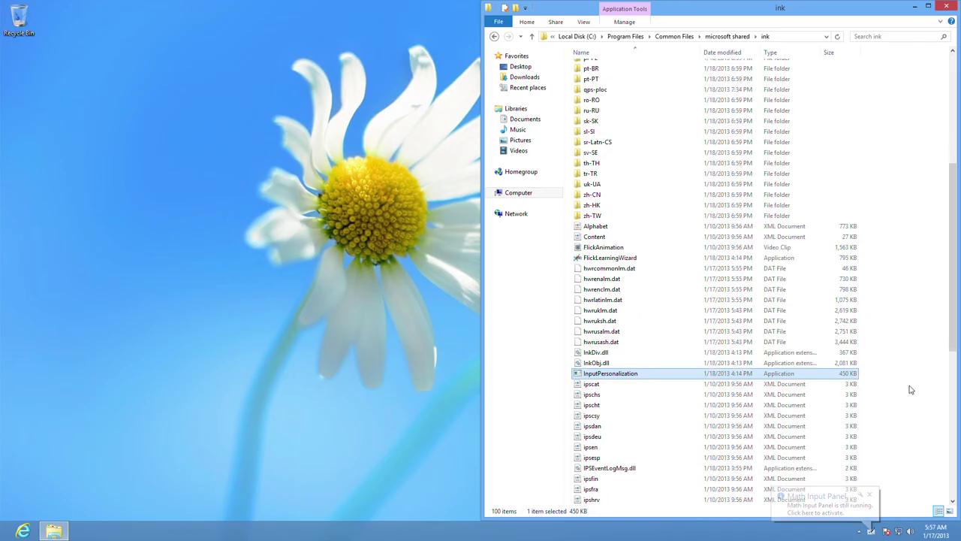
scroll(911, 389, down, 3)
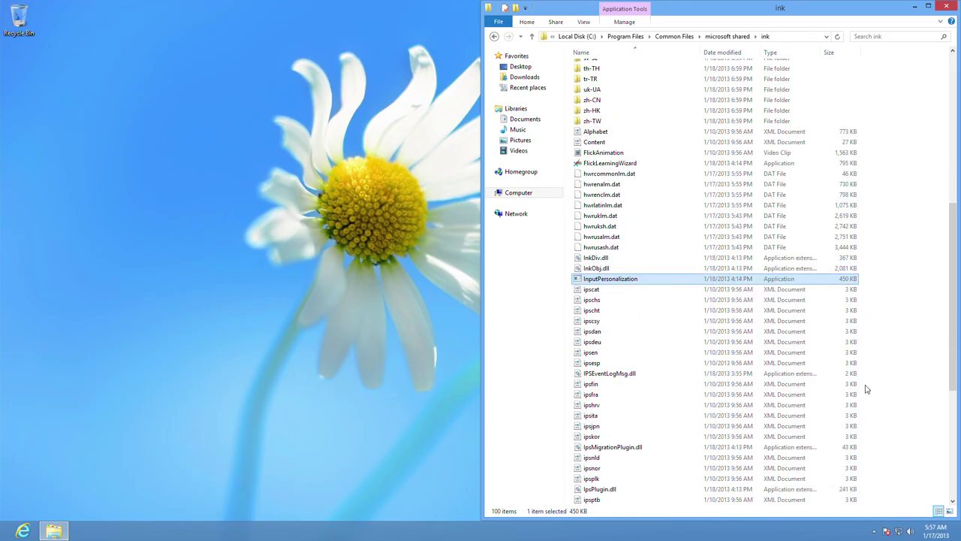
scroll(875, 394, down, 4)
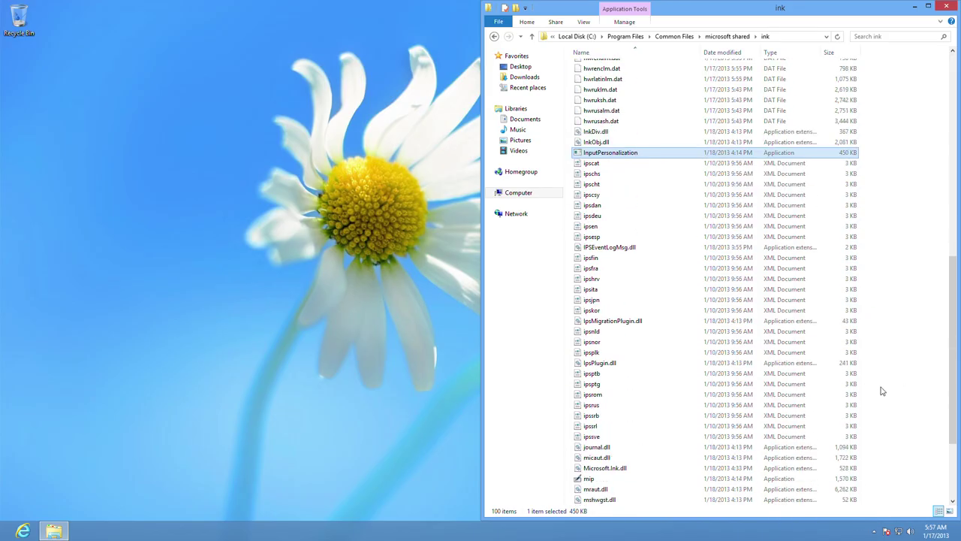
scroll(882, 390, down, 3)
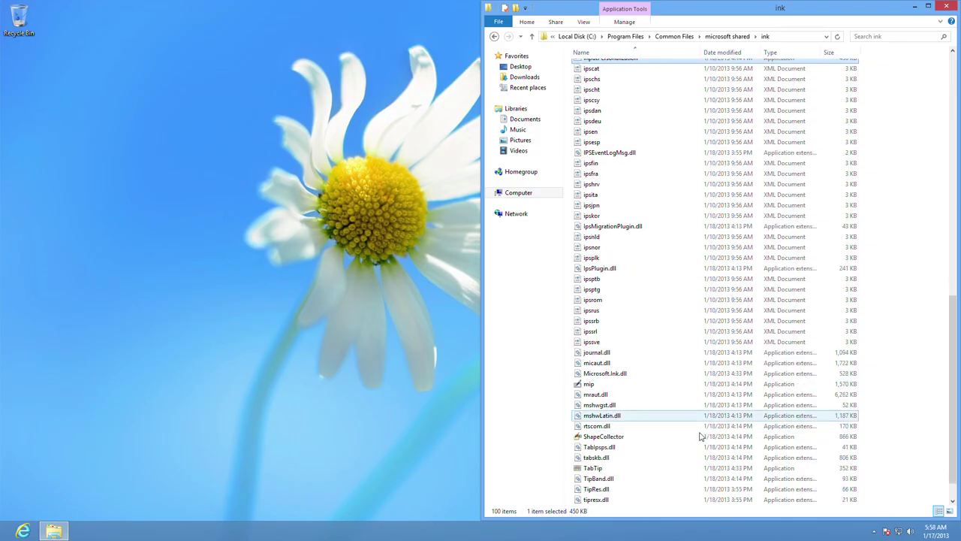
click(718, 469)
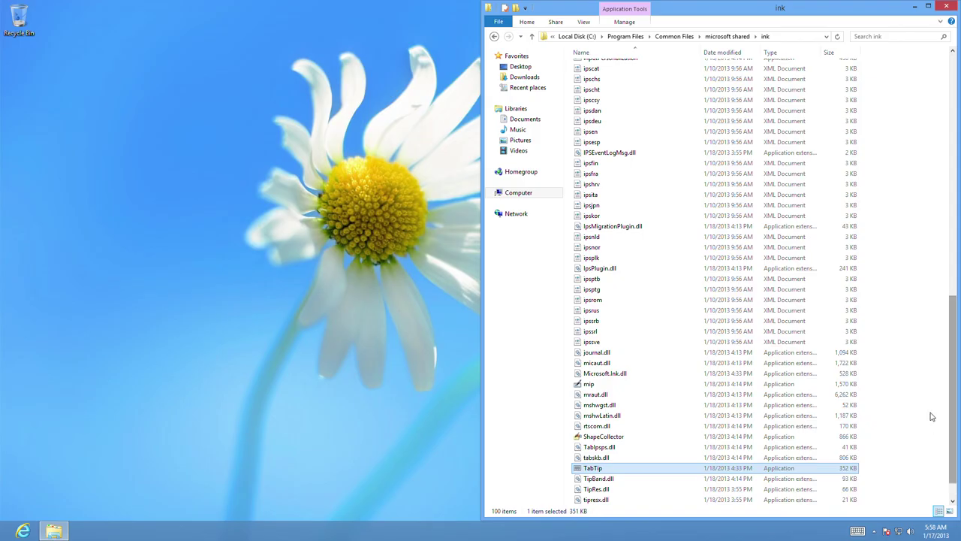
key(Return)
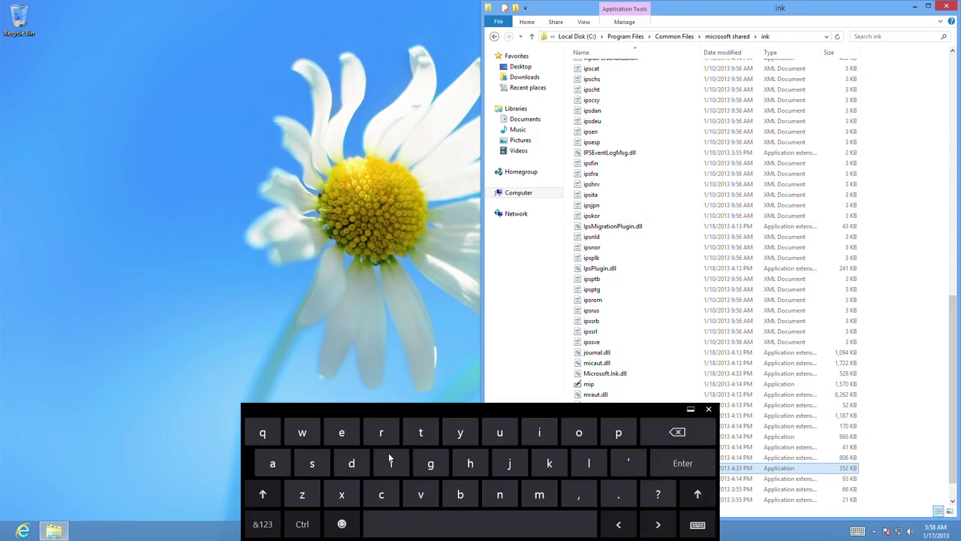
click(708, 409)
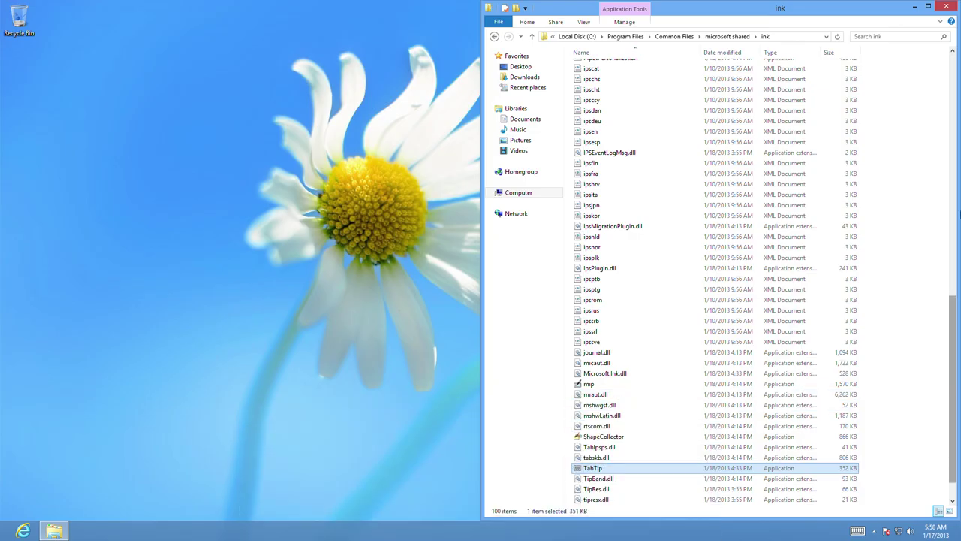
Look inside the HWRCustomization folder in ink and go back up to the microsoft shared folder.
click(958, 215)
click(958, 214)
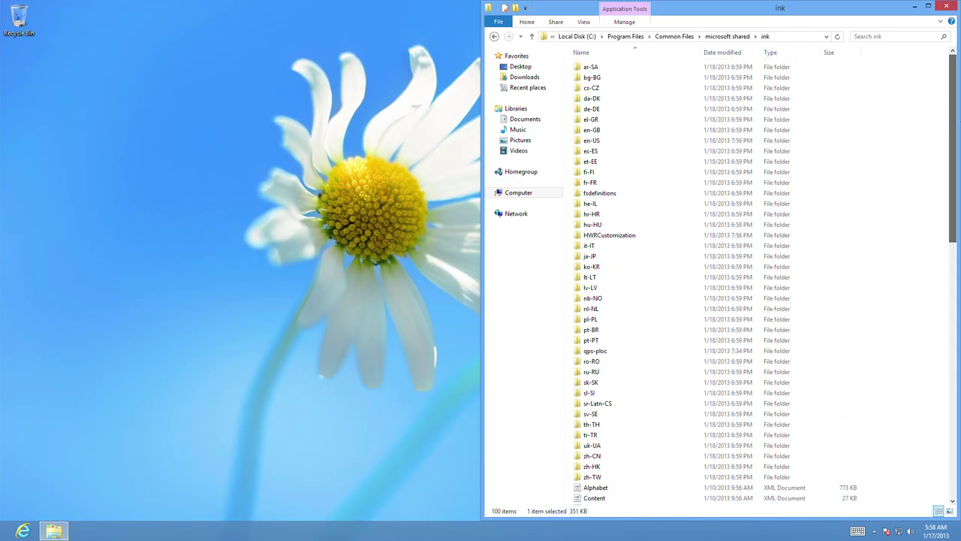
double_click(635, 237)
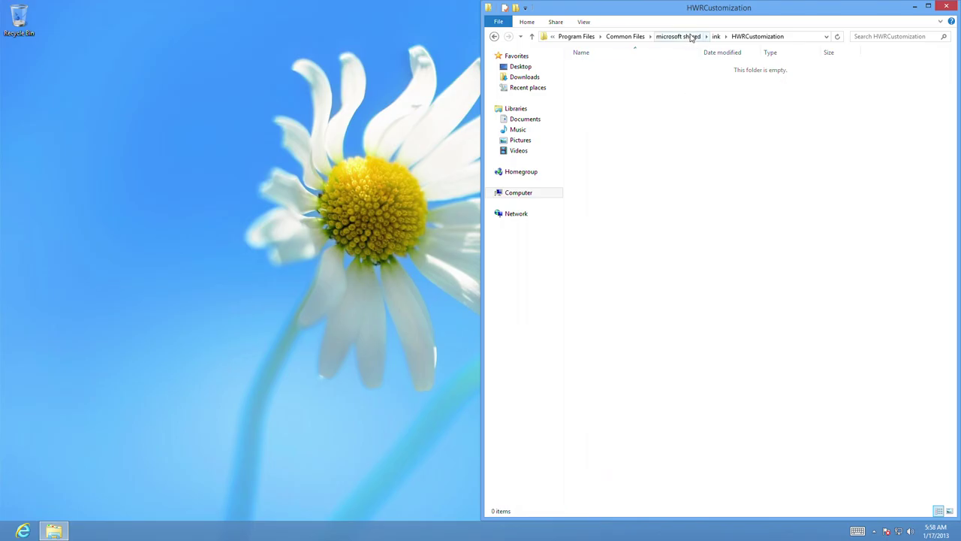
click(689, 37)
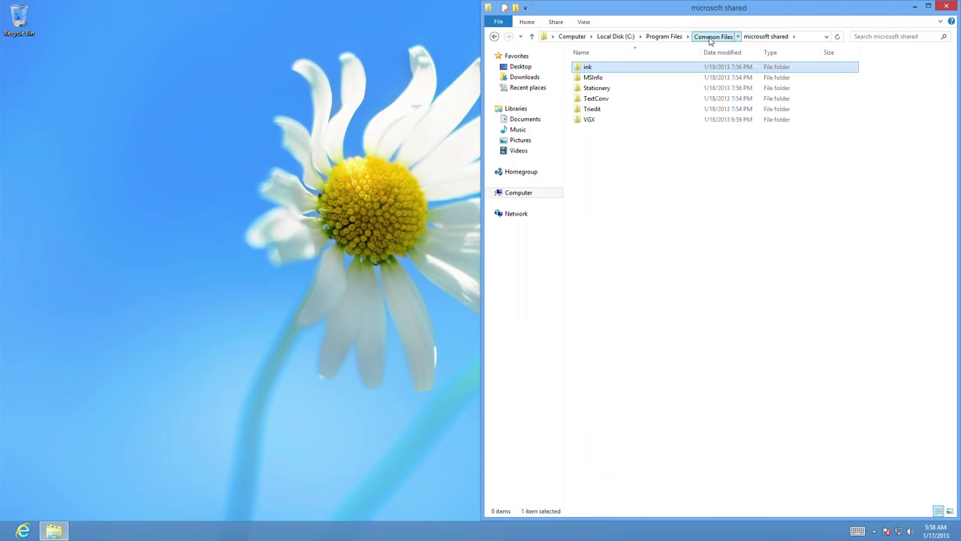
Go up to Local Disk (C:) and open Microsoft Shared under Common Files in Program Files (x86).
click(710, 37)
click(664, 38)
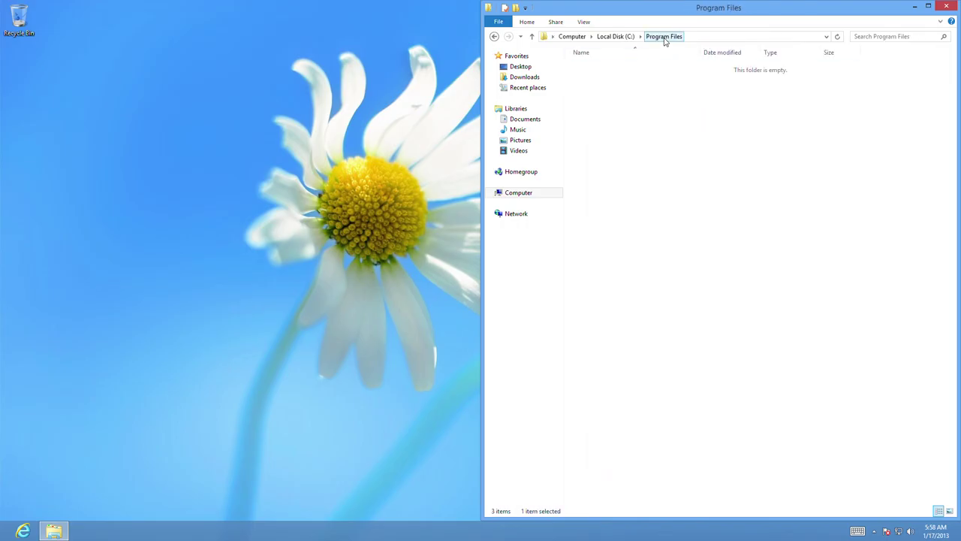
click(630, 37)
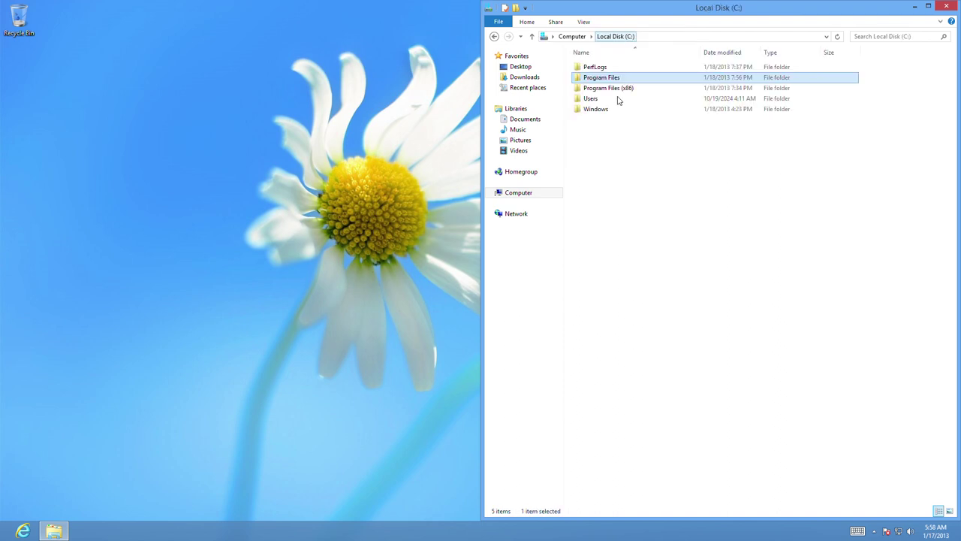
double_click(609, 89)
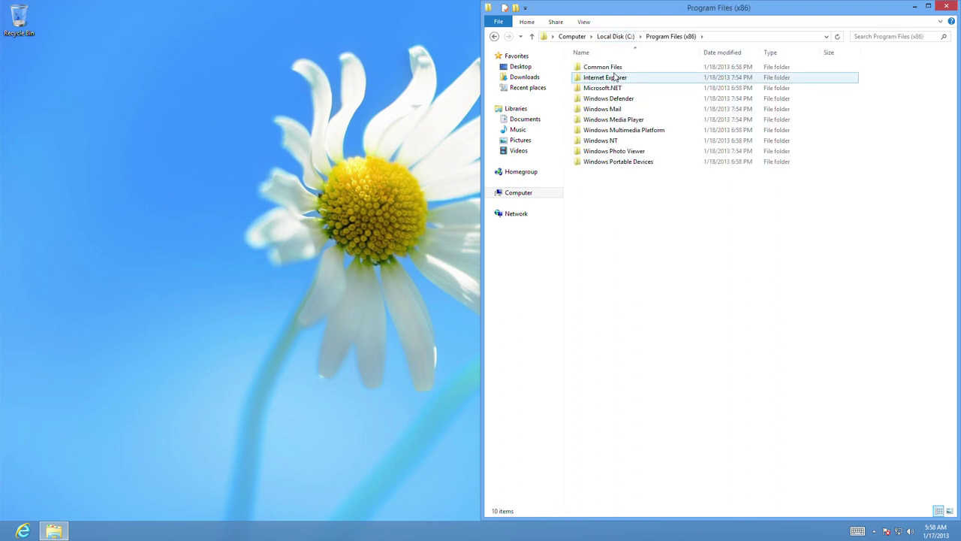
double_click(607, 68)
double_click(609, 69)
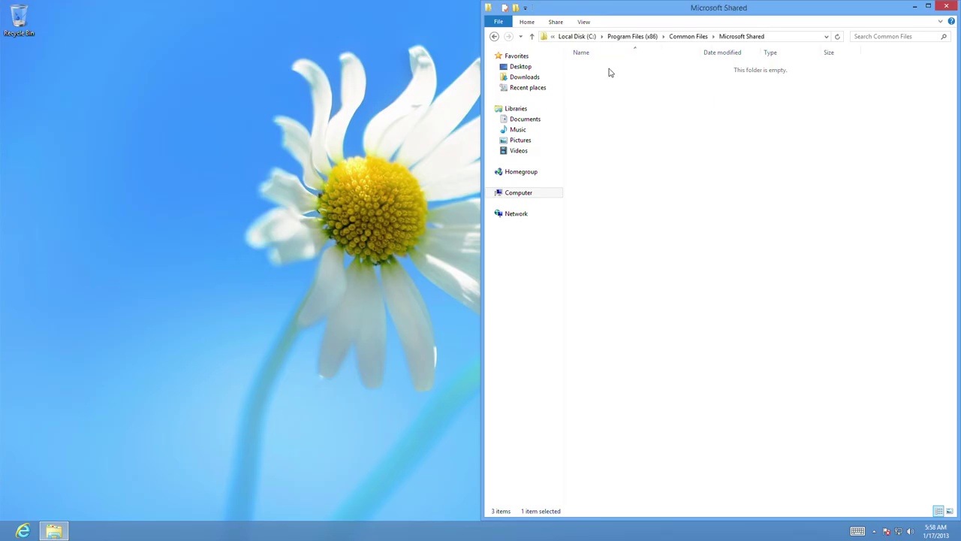
Look inside the DAO folder of Microsoft Shared, and open the neighbouring Ink folder.
double_click(608, 68)
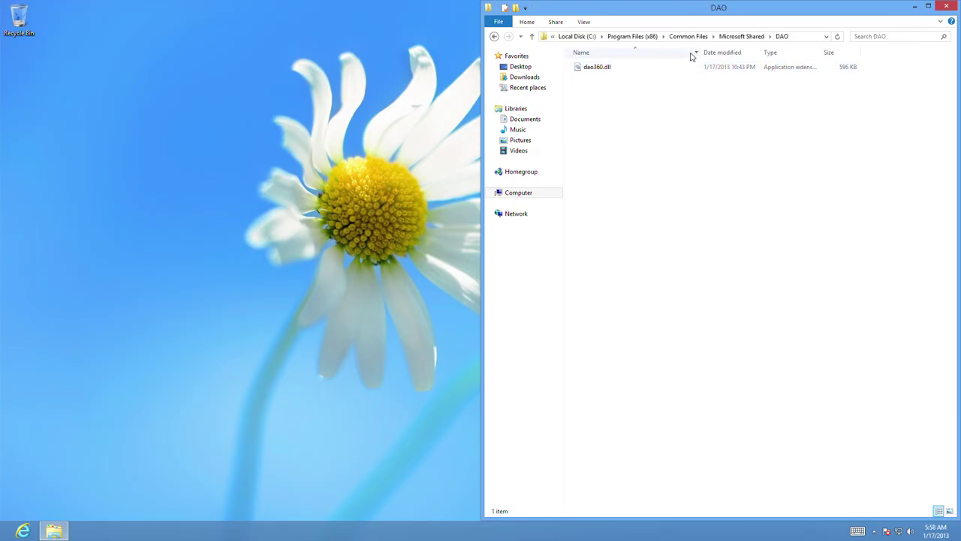
click(735, 37)
click(656, 81)
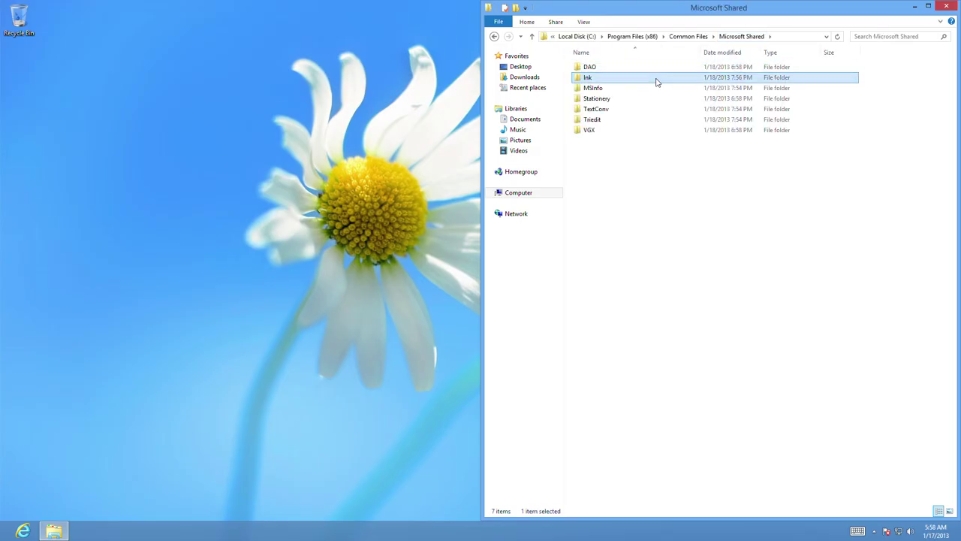
double_click(657, 81)
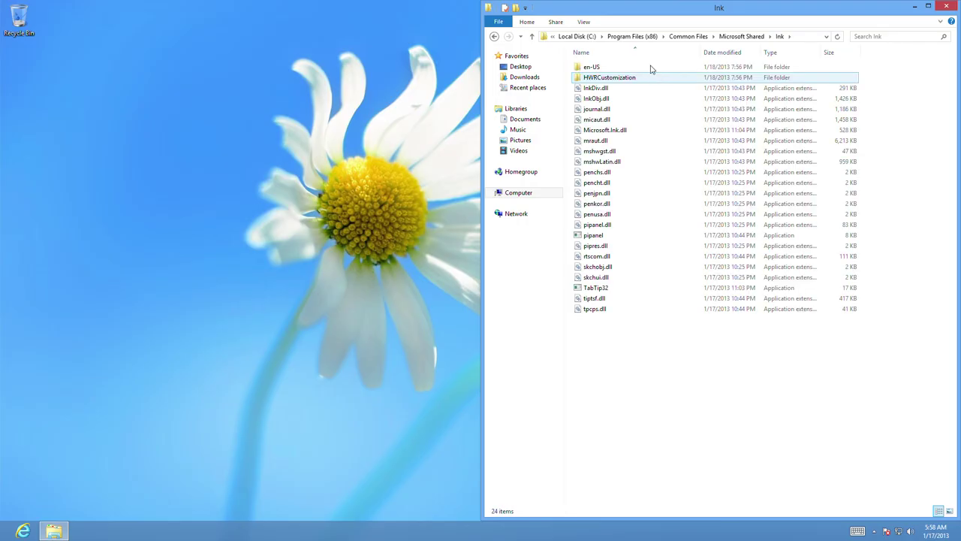
Select the pipanel application in Ink, and look inside the en-US subfolder before returning to Microsoft Shared.
click(619, 238)
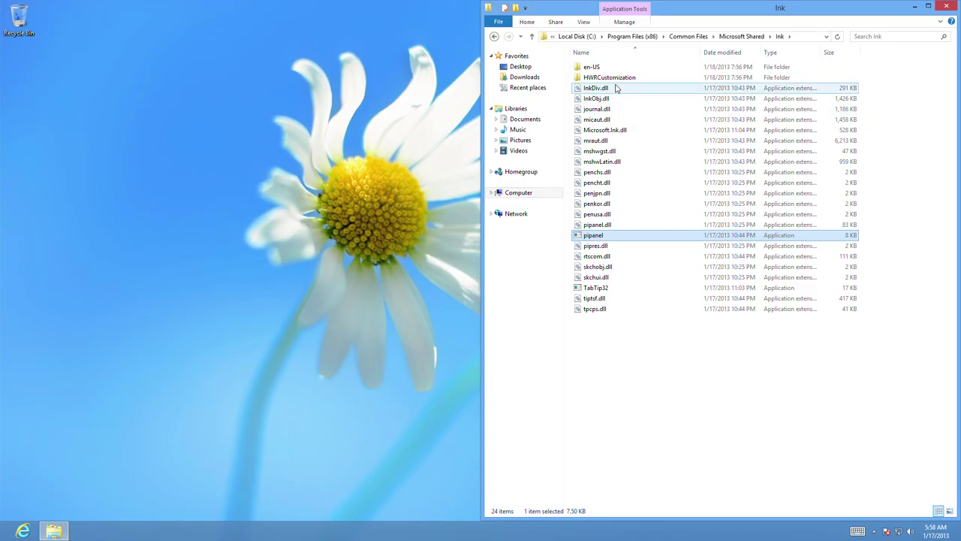
double_click(593, 67)
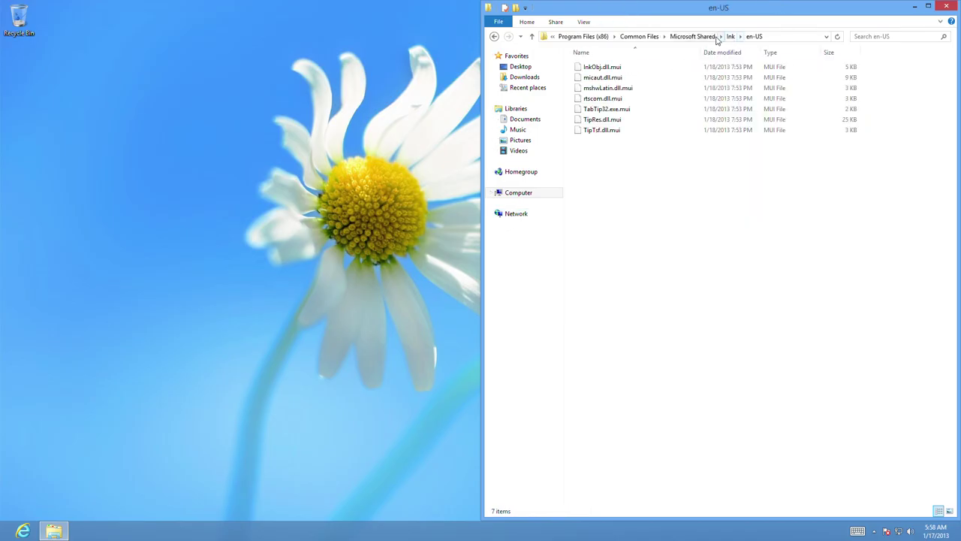
click(693, 36)
Look inside the MSInfo and Stationery folders, returning to Microsoft Shared after each one.
double_click(616, 88)
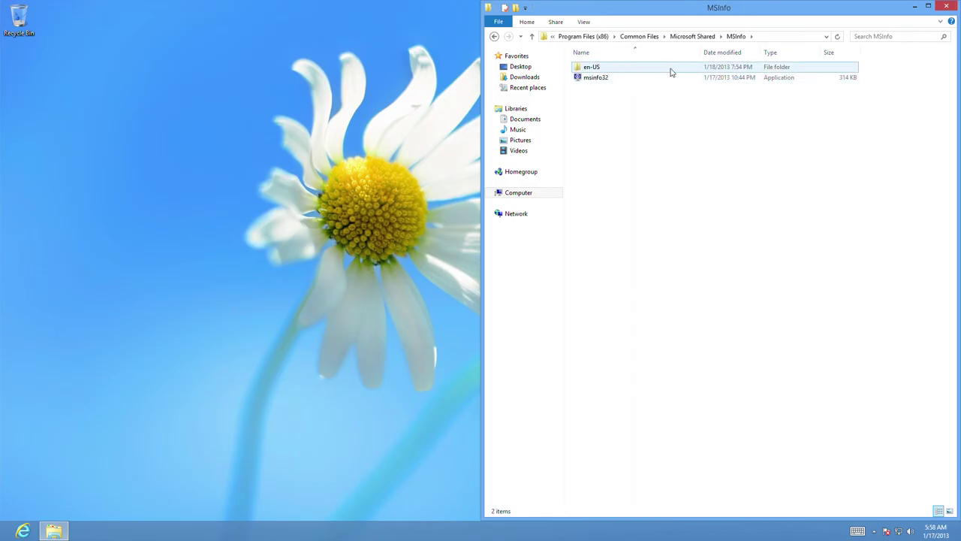
click(692, 36)
double_click(603, 98)
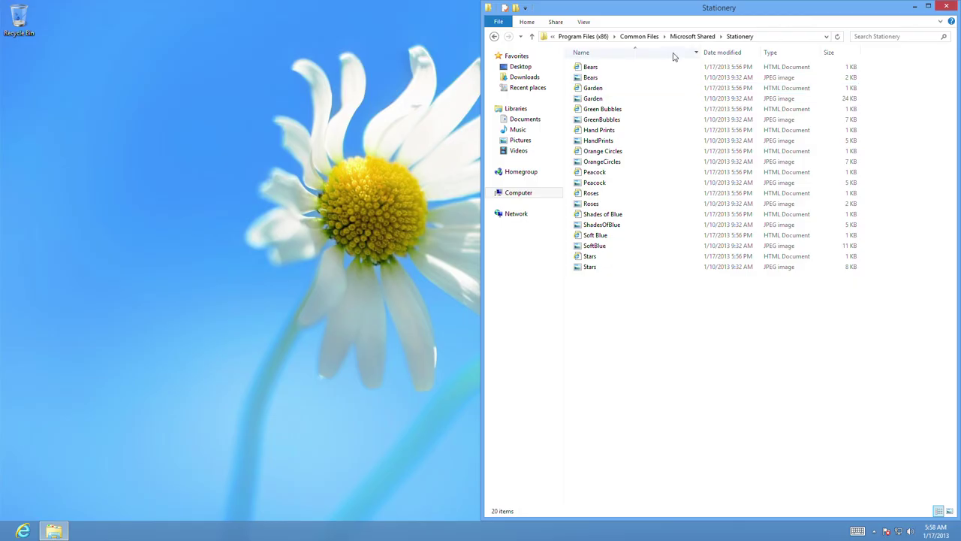
click(688, 39)
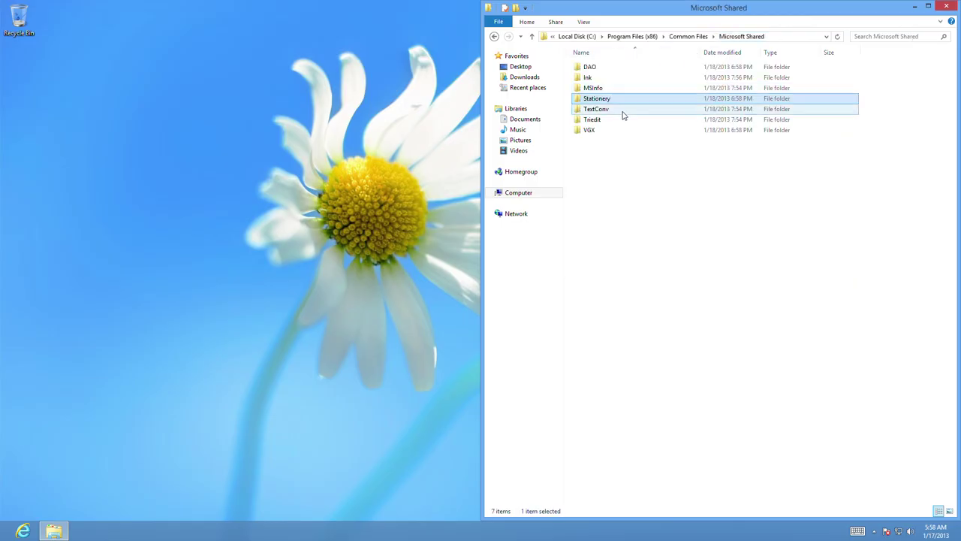
Look inside the TextConv and Triedit folders, and return to Microsoft Shared.
double_click(716, 61)
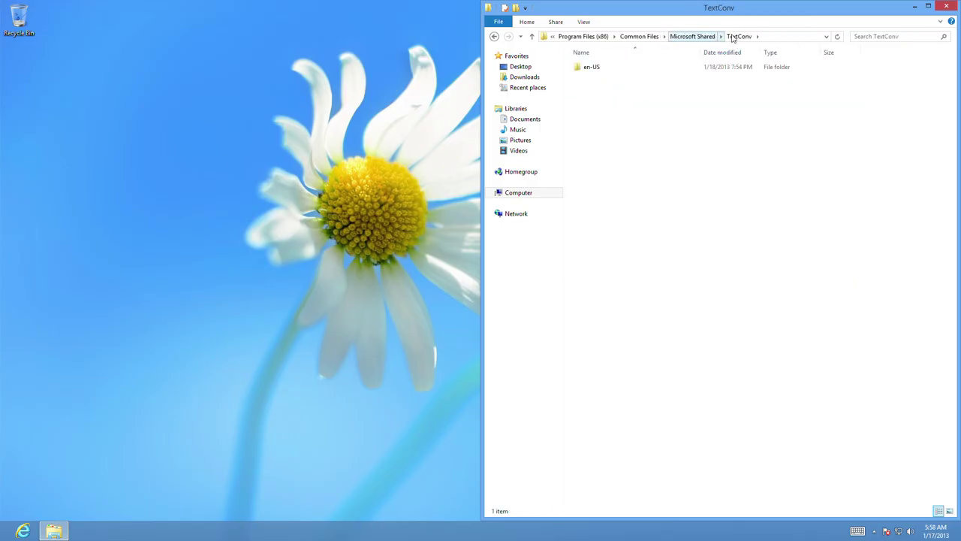
click(695, 39)
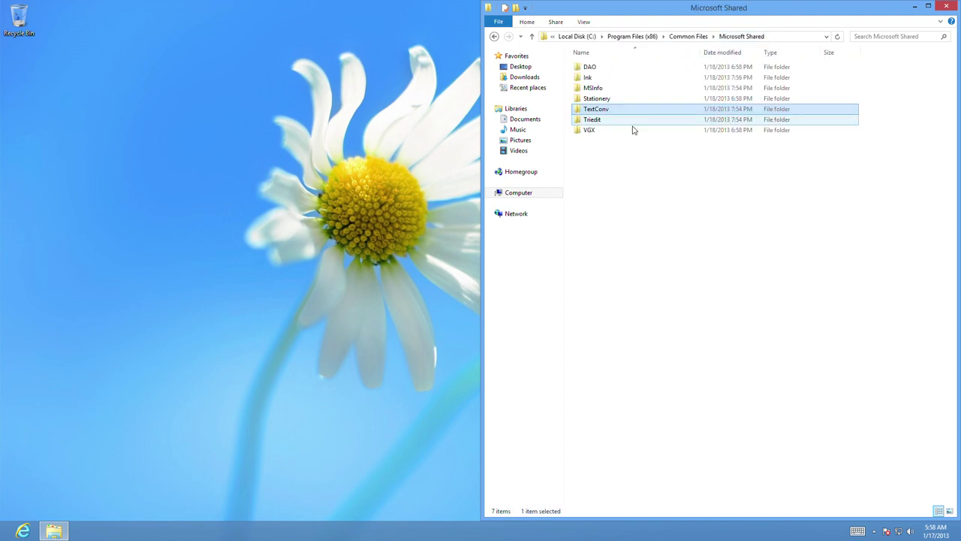
click(594, 130)
key(F2)
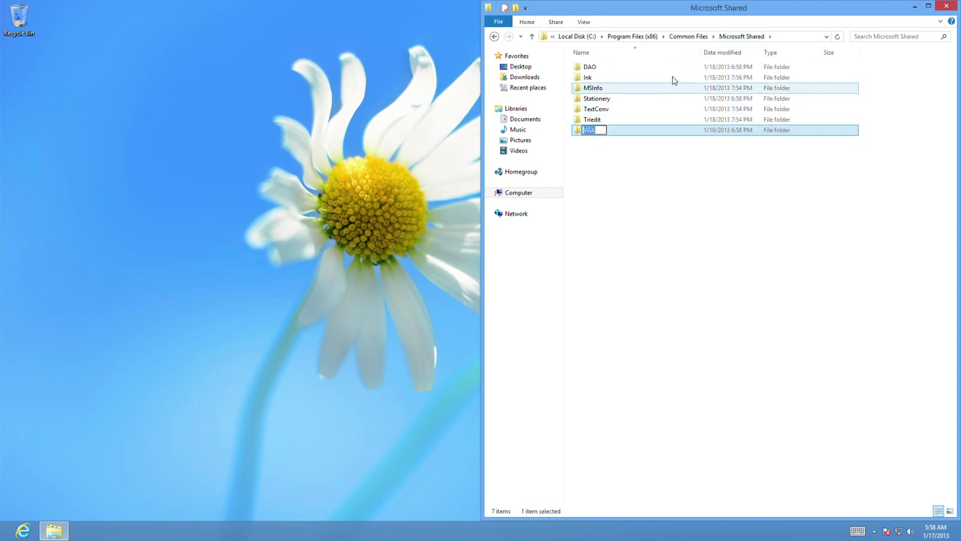
click(640, 122)
double_click(640, 123)
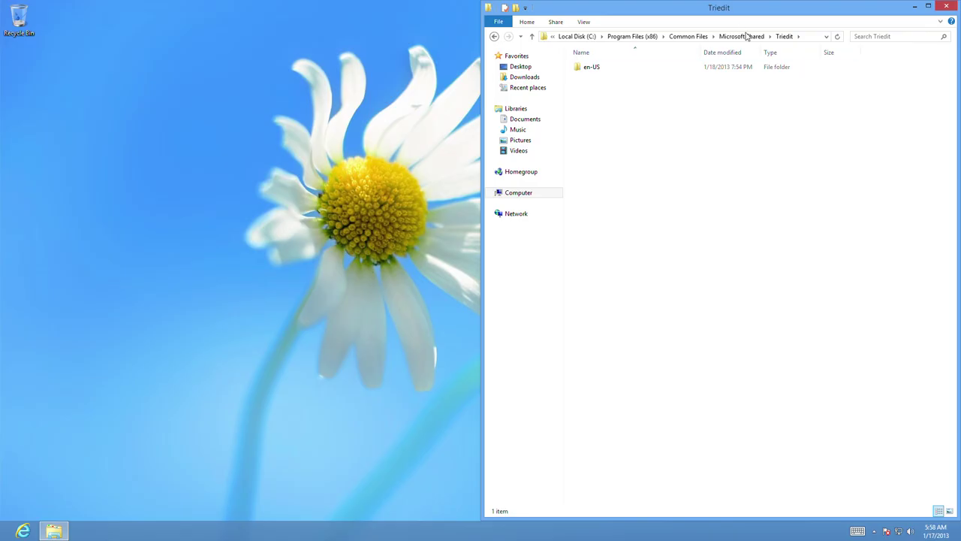
click(744, 36)
Open the VGX folder, and go back up through Program Files (x86) to Local Disk (C:).
double_click(623, 130)
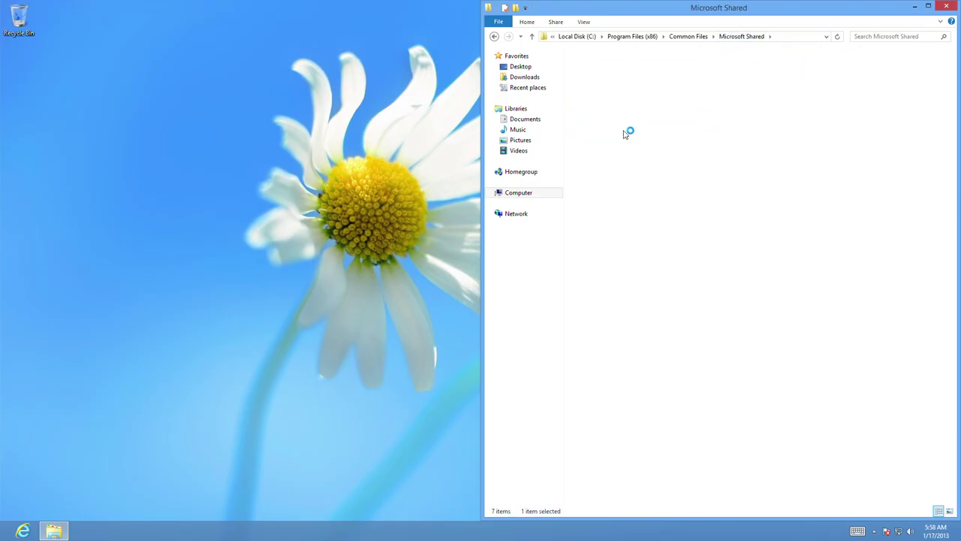
click(689, 36)
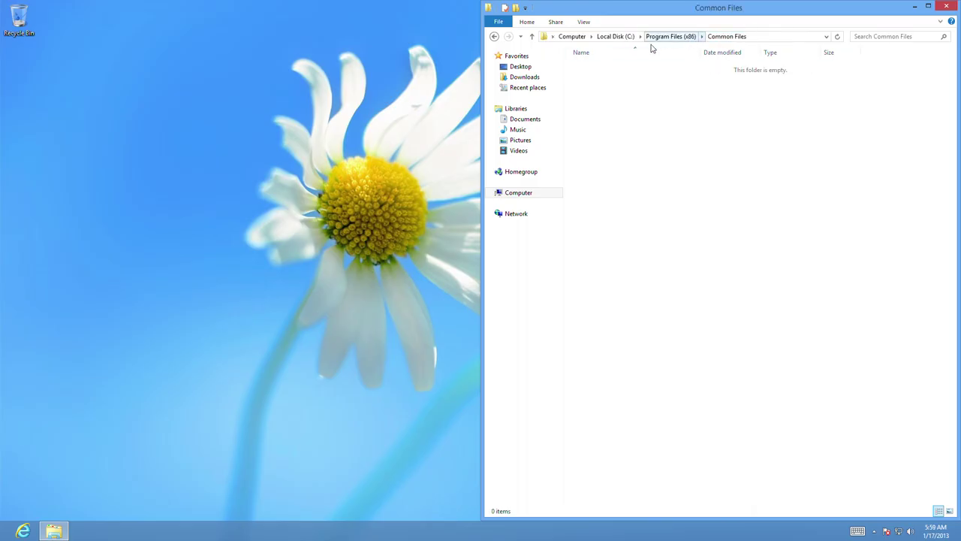
click(655, 38)
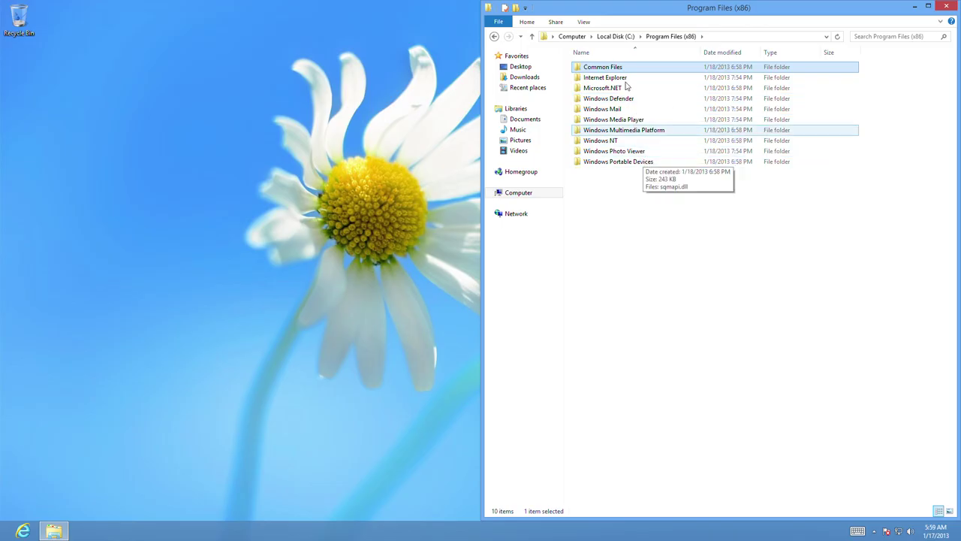
click(628, 36)
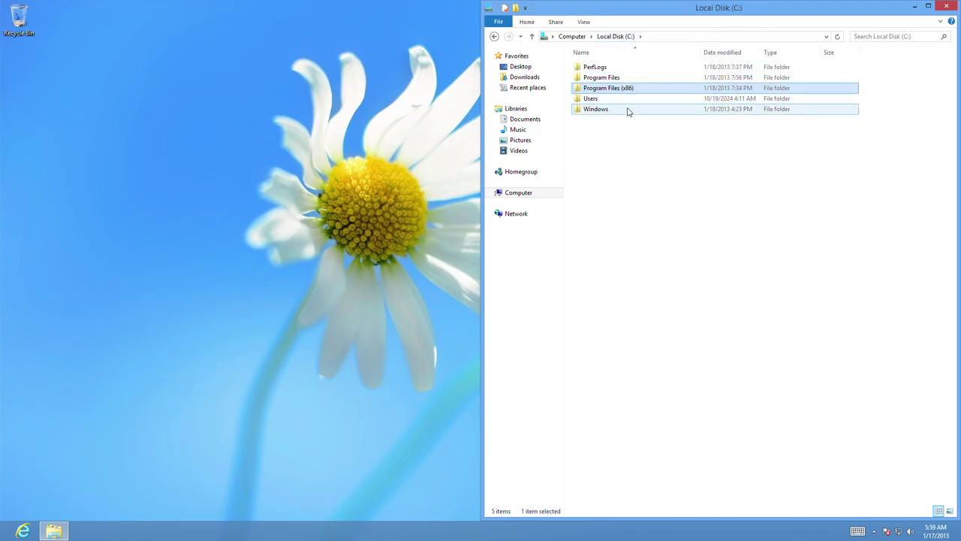
Open the Public folder under Users, and look inside Public Videos before returning to Public.
double_click(626, 99)
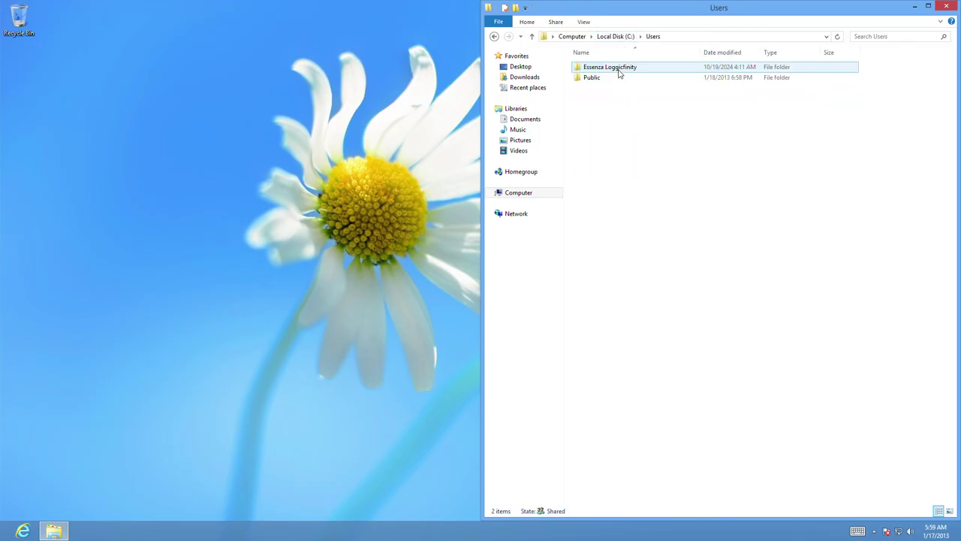
double_click(627, 79)
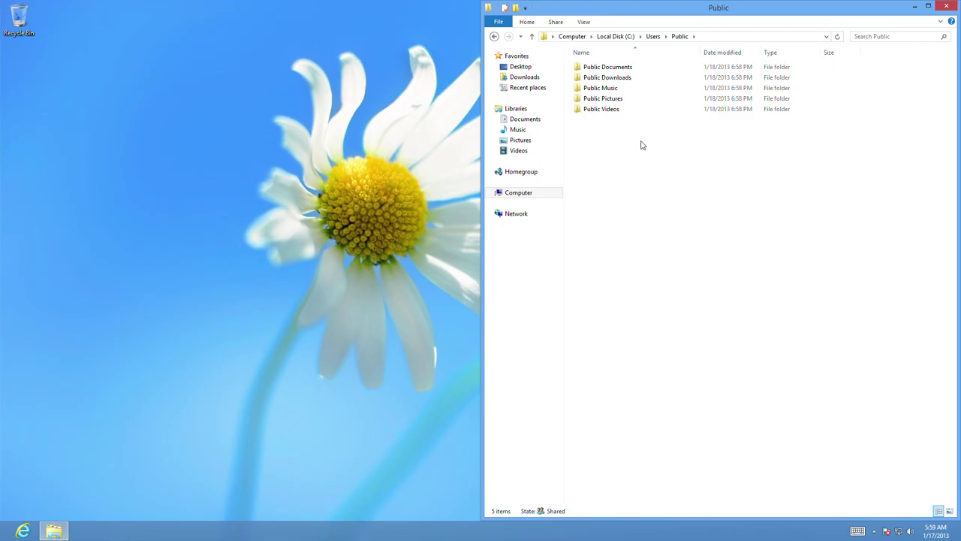
double_click(623, 111)
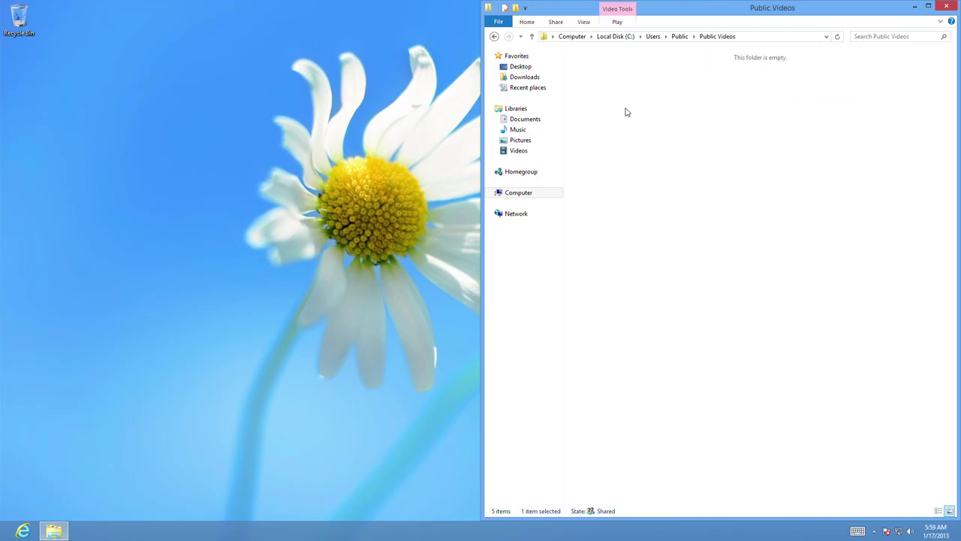
click(680, 36)
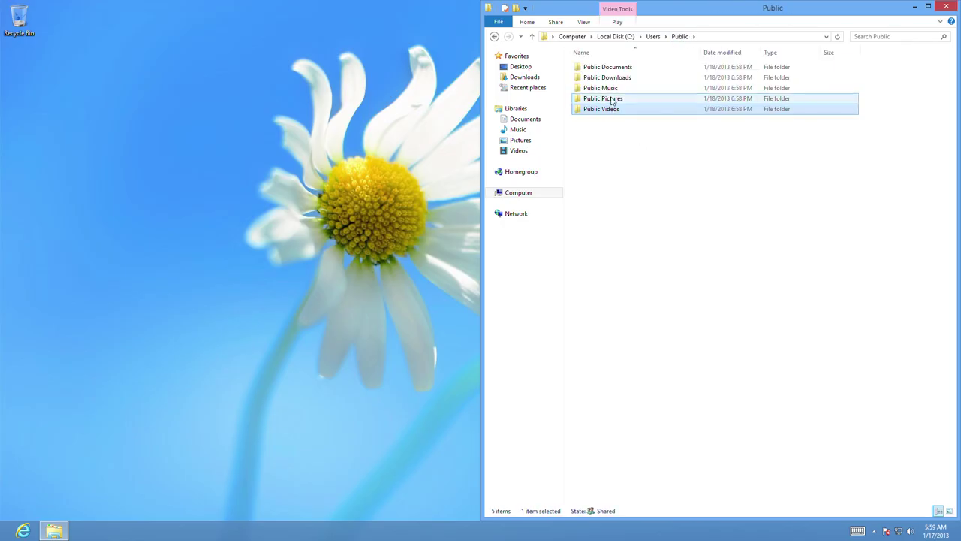
Look inside the Public Pictures and Public Music folders, and return to Public.
double_click(607, 96)
click(681, 37)
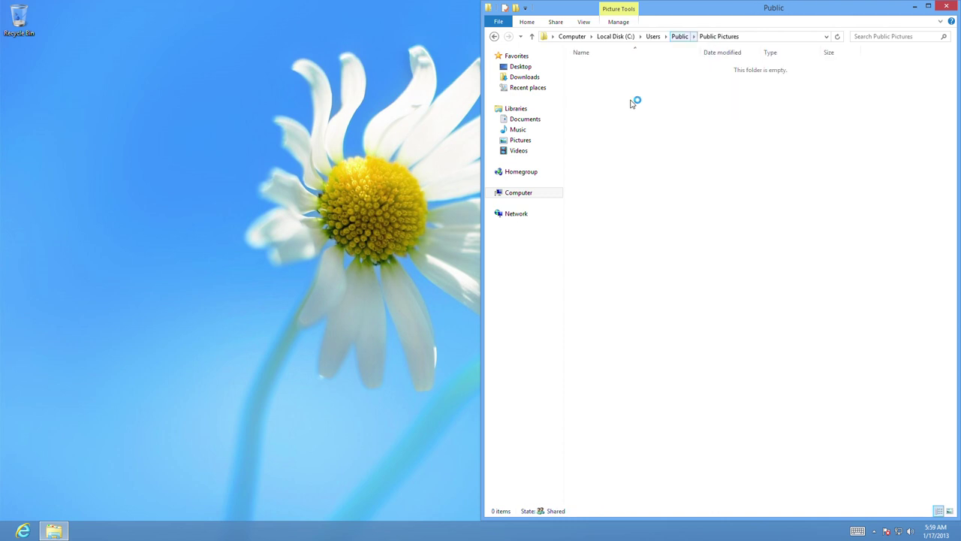
click(617, 89)
double_click(619, 91)
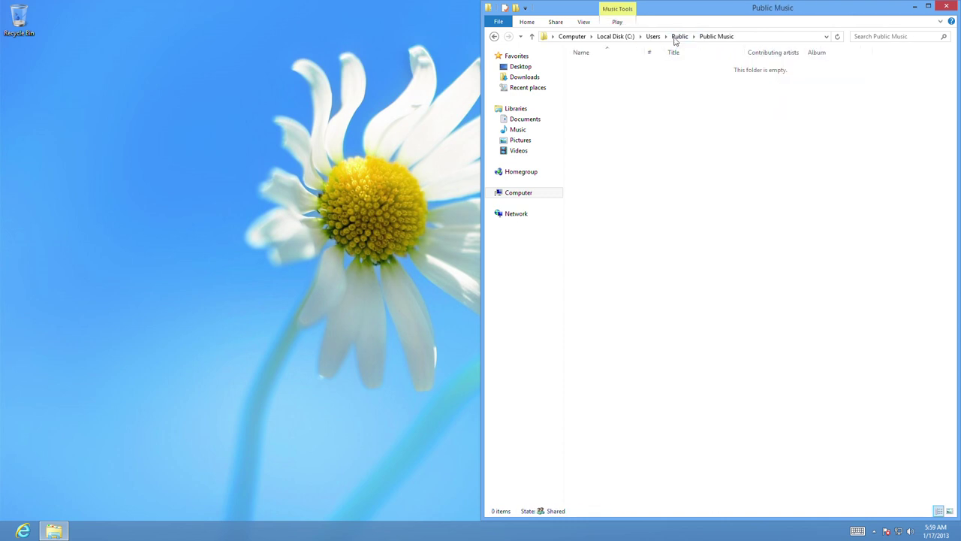
click(679, 36)
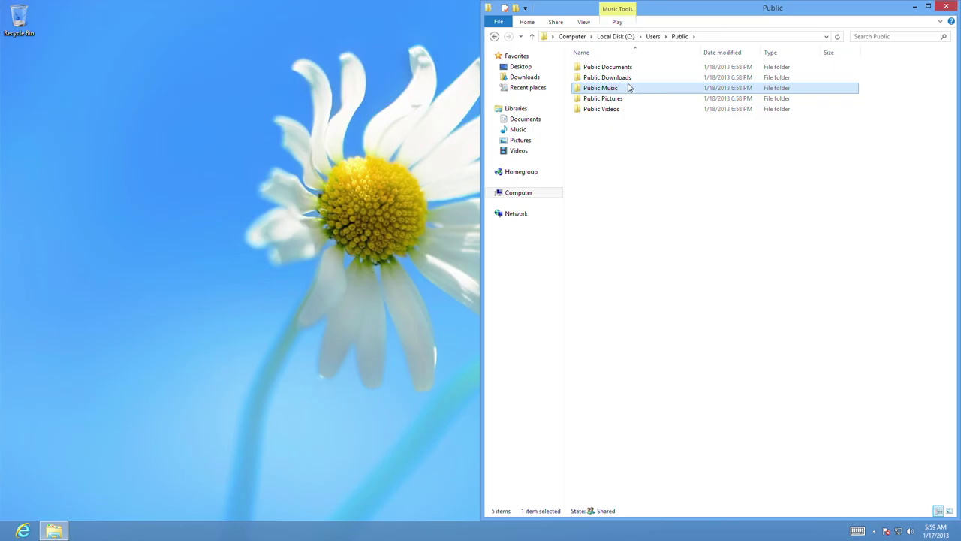
Look inside the Public Downloads folder, and open Public Documents.
double_click(620, 76)
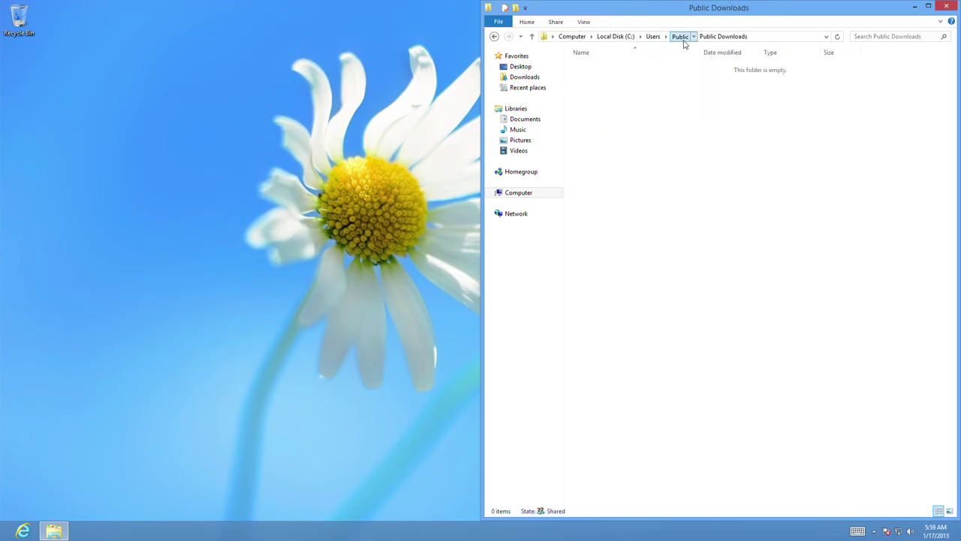
click(681, 37)
double_click(618, 66)
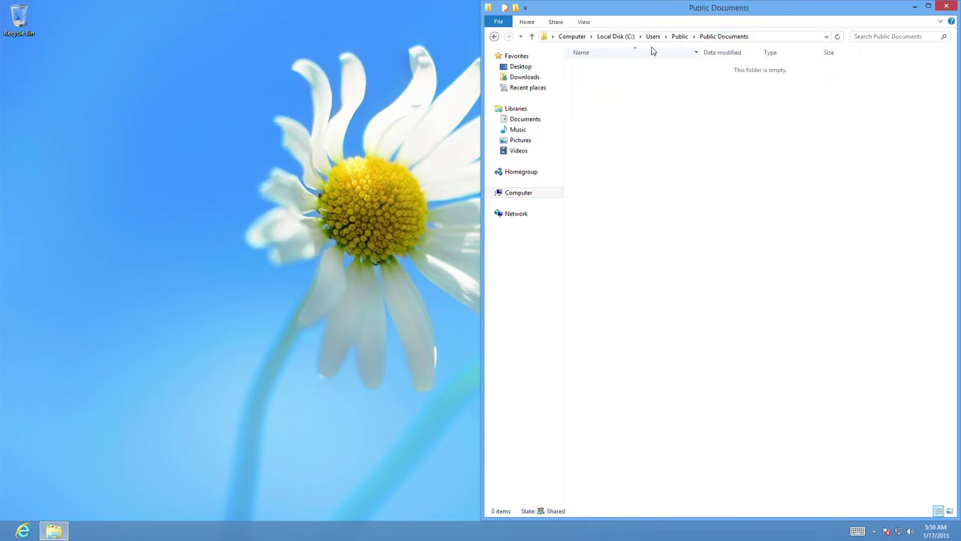
Look inside the personal user profile folder under Users, and go back up to Local Disk (C:).
click(653, 37)
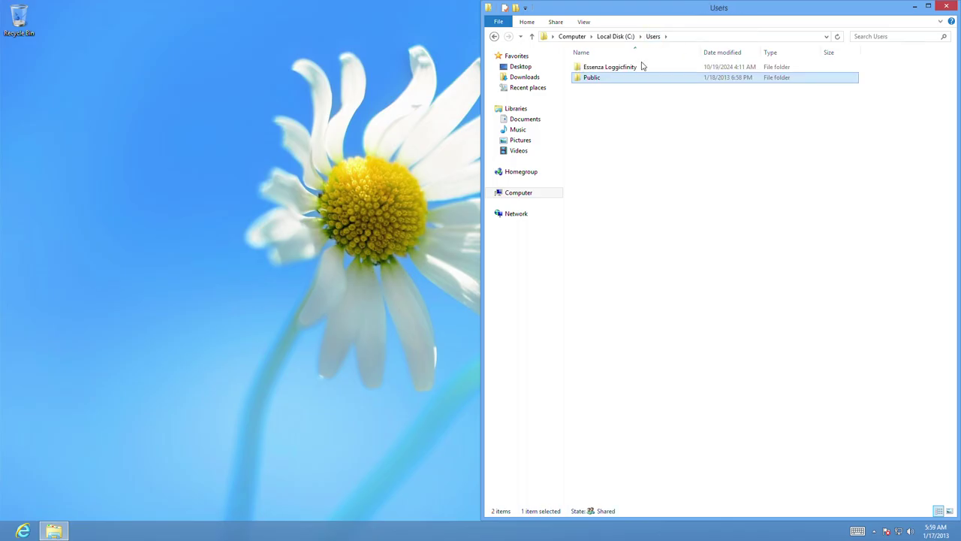
double_click(640, 67)
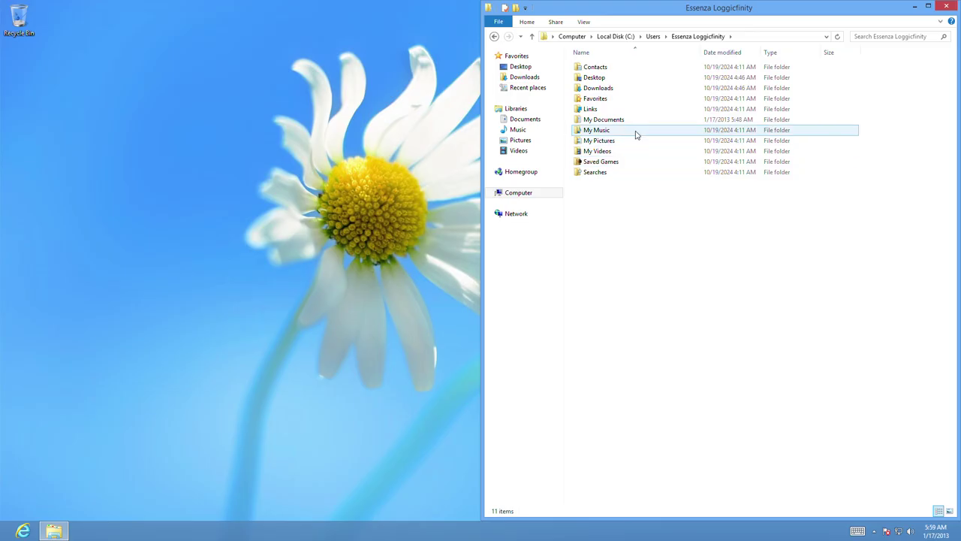
click(616, 36)
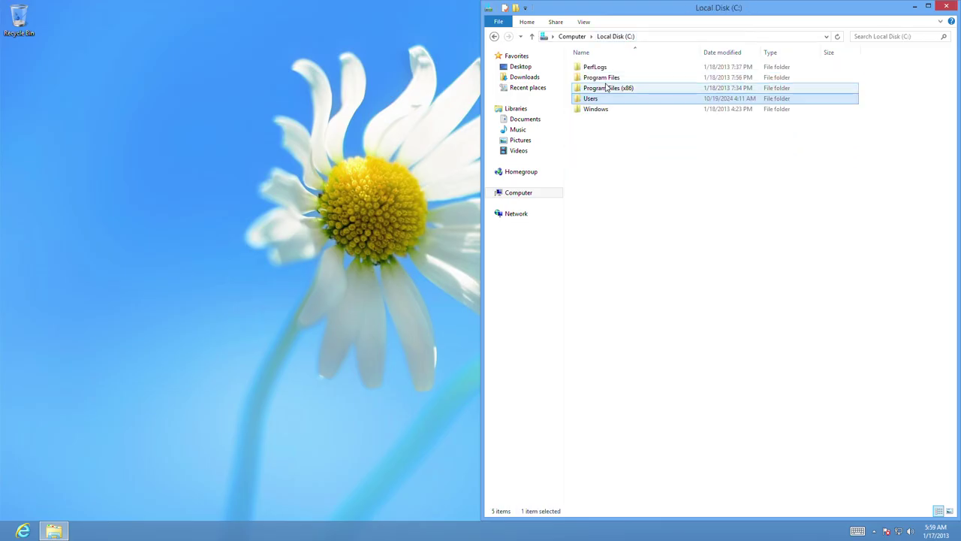
Open the Windows folder on Local Disk (C:), and browse its subfolders and files down to the write application.
double_click(610, 113)
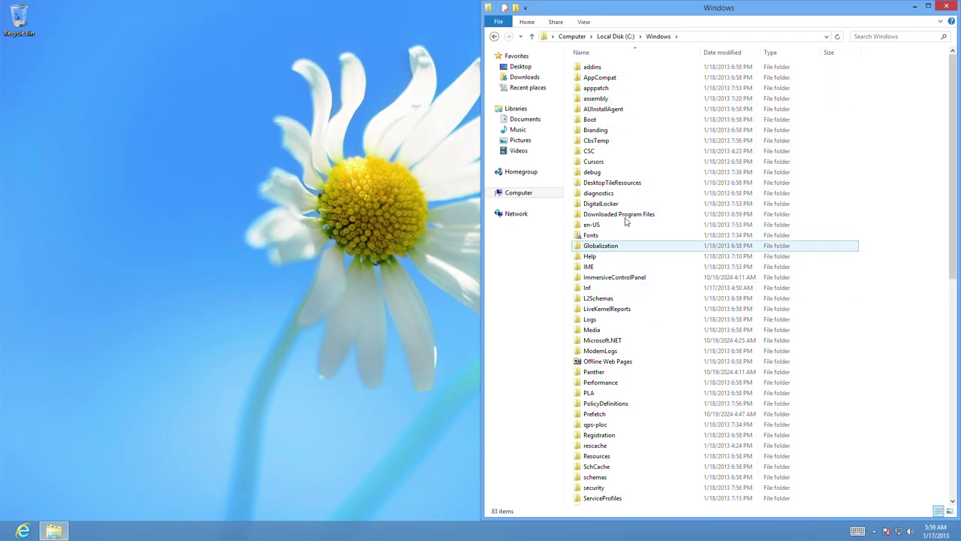
scroll(625, 220, down, 5)
scroll(637, 224, down, 5)
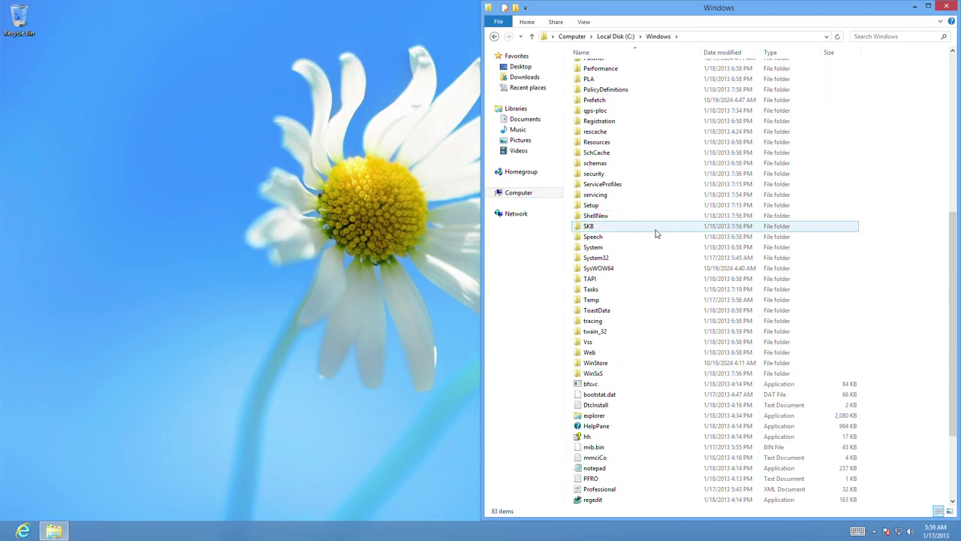
scroll(639, 375, down, 1)
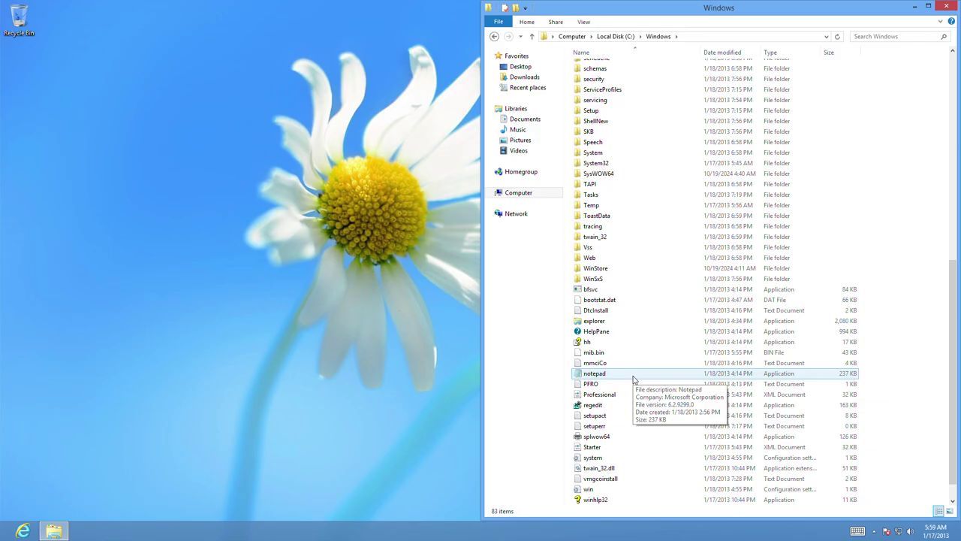
scroll(633, 380, down, 1)
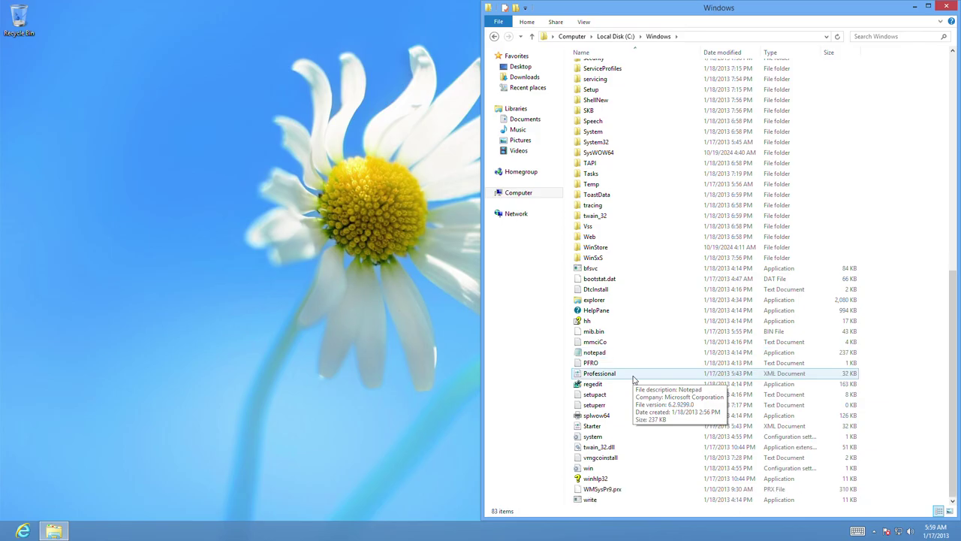
Open the System32 folder, and browse down its contents to the files beginning with V.
double_click(596, 142)
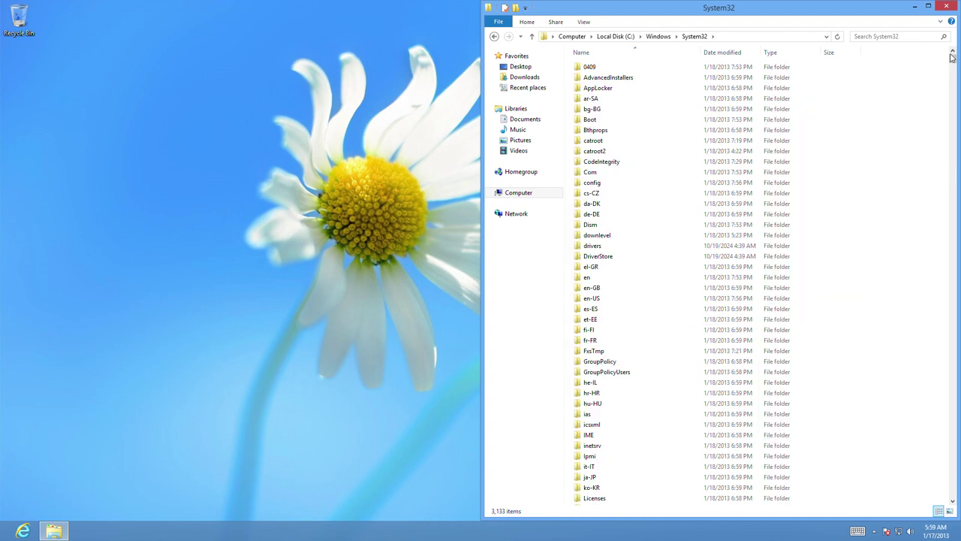
drag(954, 357, 958, 356)
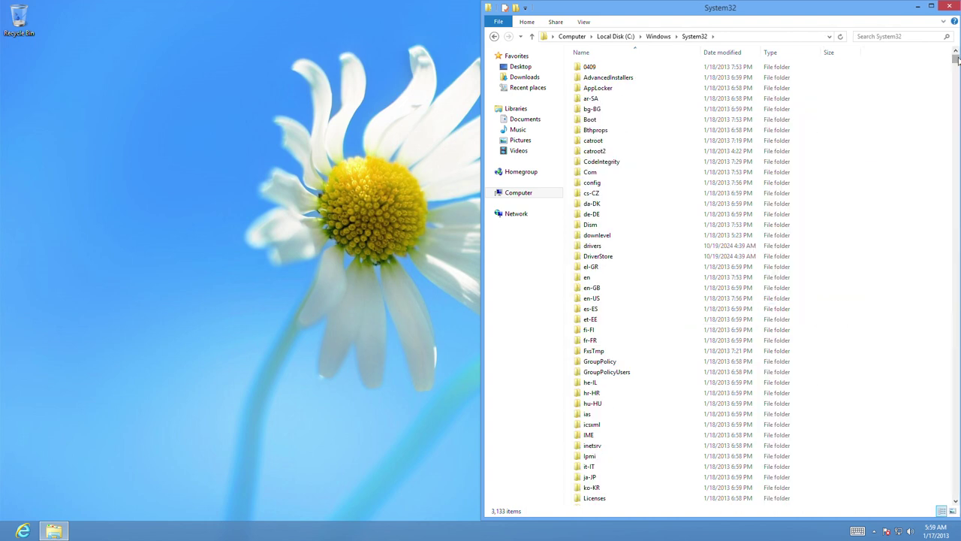
drag(957, 287, 955, 434)
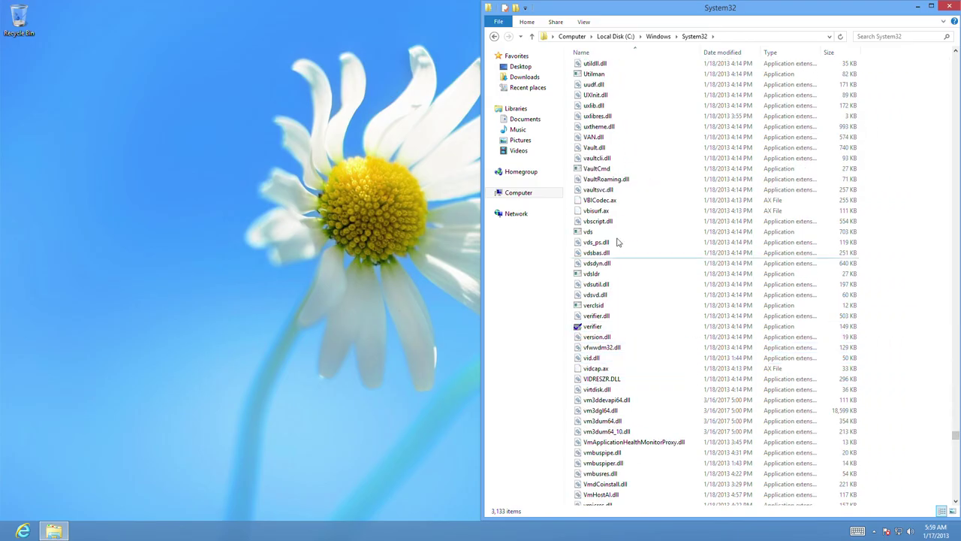
Run the verifier application in System32 to view the Driver Verifier Manager tasks, and cancel it without creating settings.
click(609, 327)
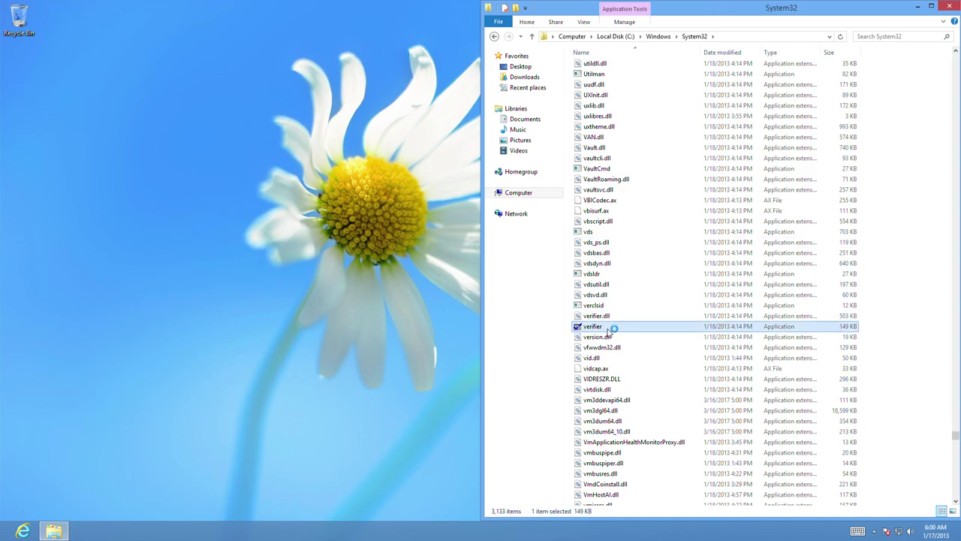
scroll(643, 338, down, 1)
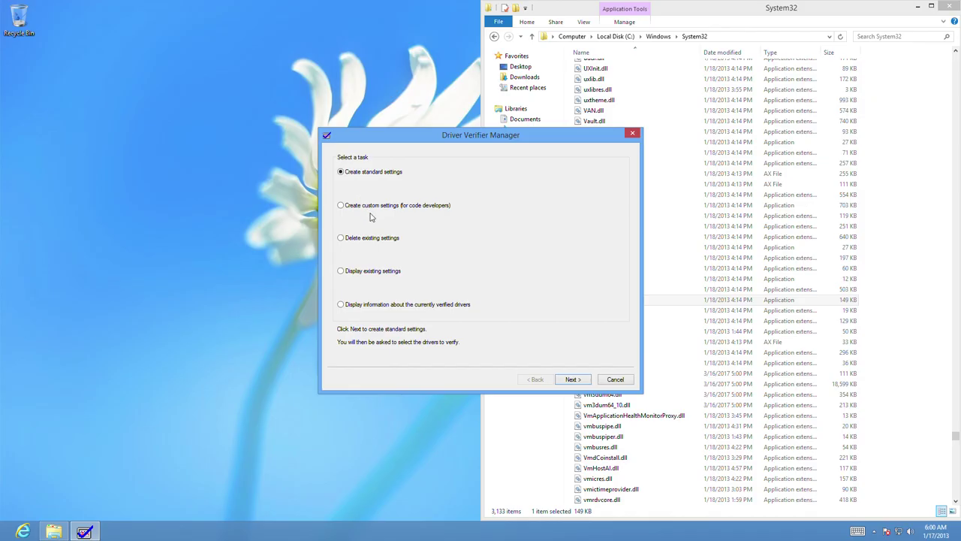
click(616, 380)
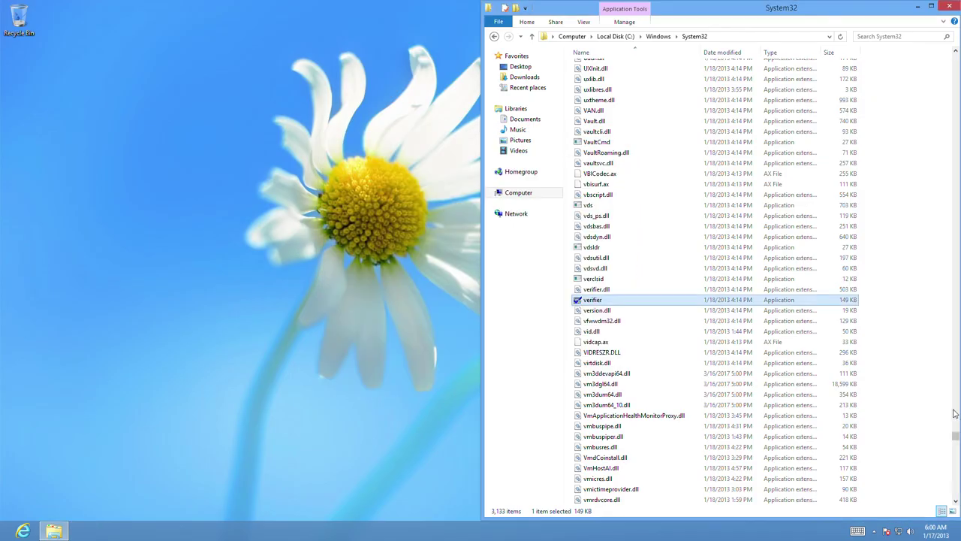
Try running the wksprt and WpcMon applications further down the System32 file list.
scroll(957, 449, down, 2)
drag(957, 448, 956, 467)
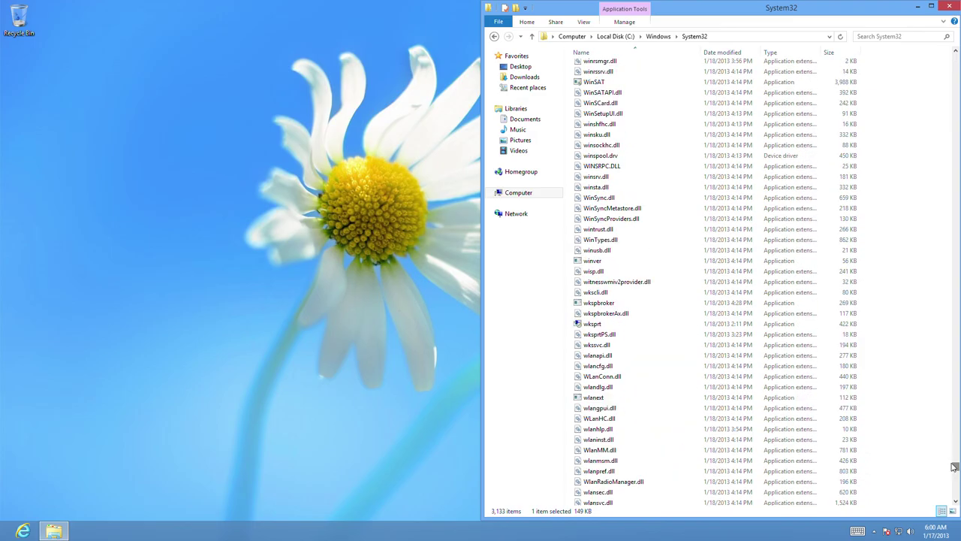
click(594, 328)
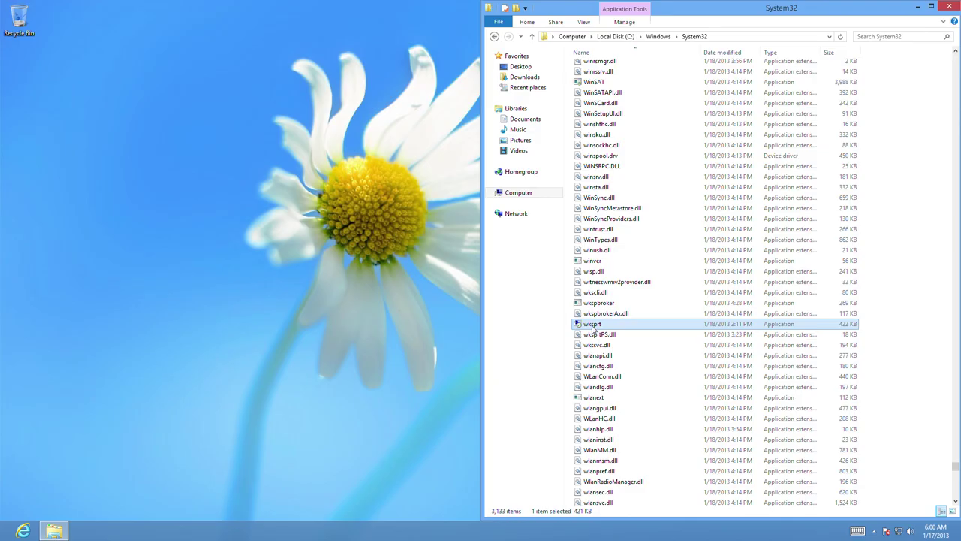
drag(956, 468, 956, 477)
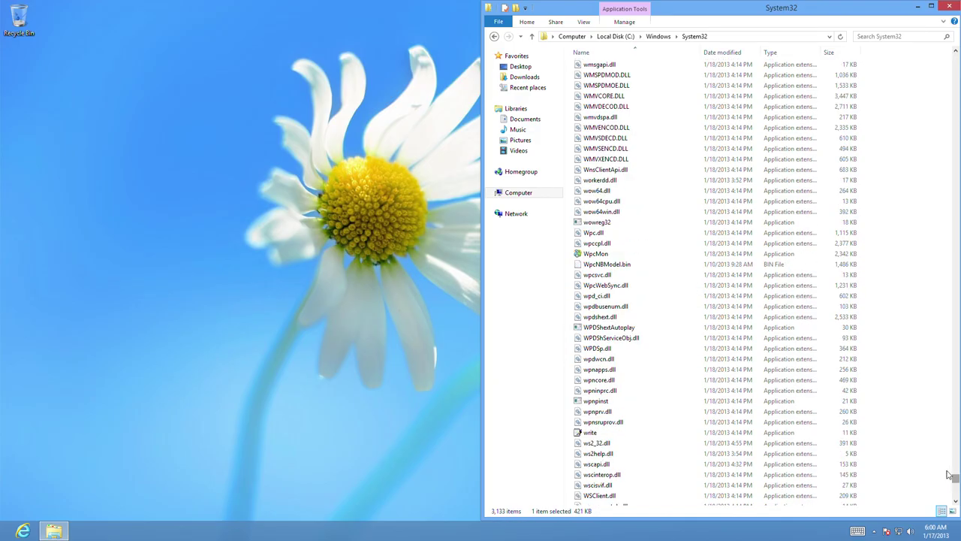
double_click(609, 257)
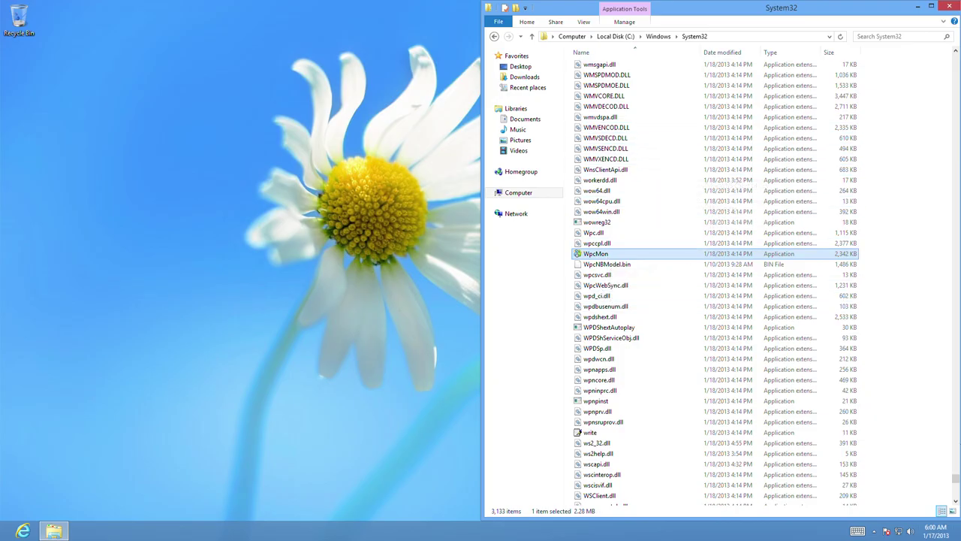
Inspect the hidden notification area icons and the options of the taskbar's touch keyboard icon.
right_click(873, 536)
click(864, 528)
click(875, 532)
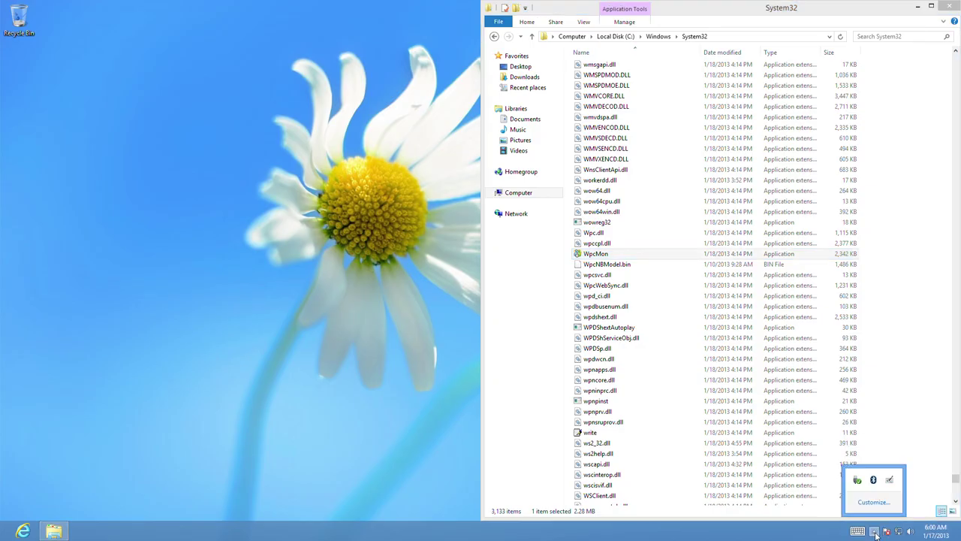
right_click(889, 481)
key(Escape)
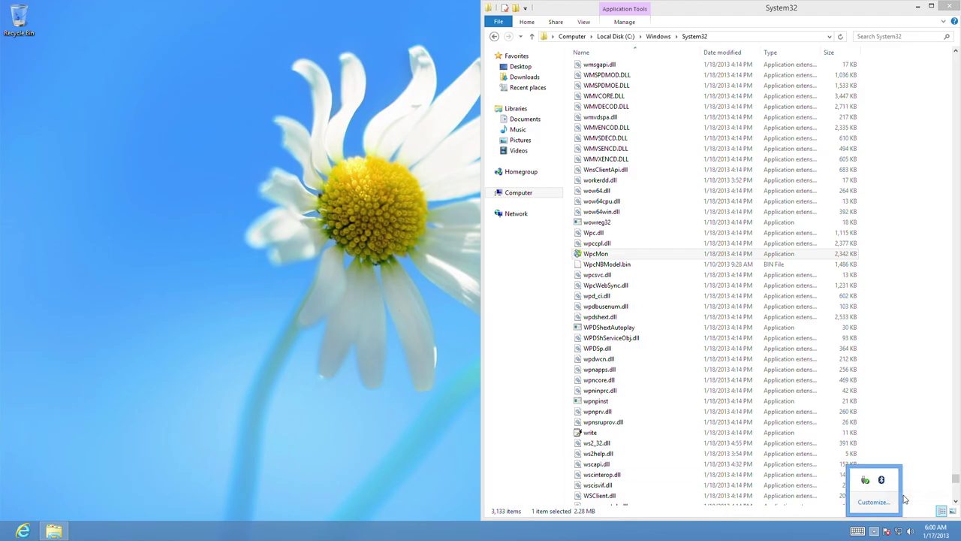
right_click(857, 532)
key(Escape)
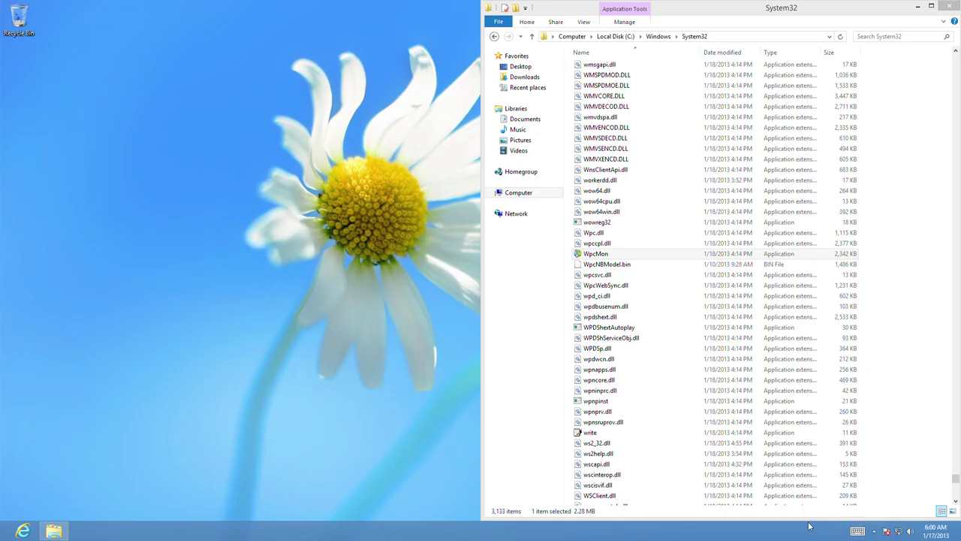
click(857, 532)
click(709, 409)
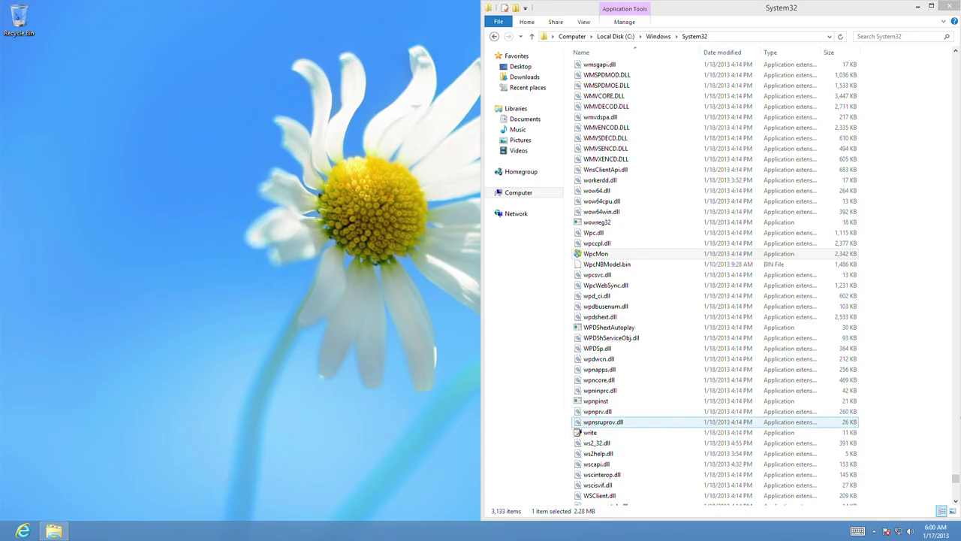
Run the wusa application in System32 to view the Windows Update Standalone Installer help, and dismiss it.
click(957, 494)
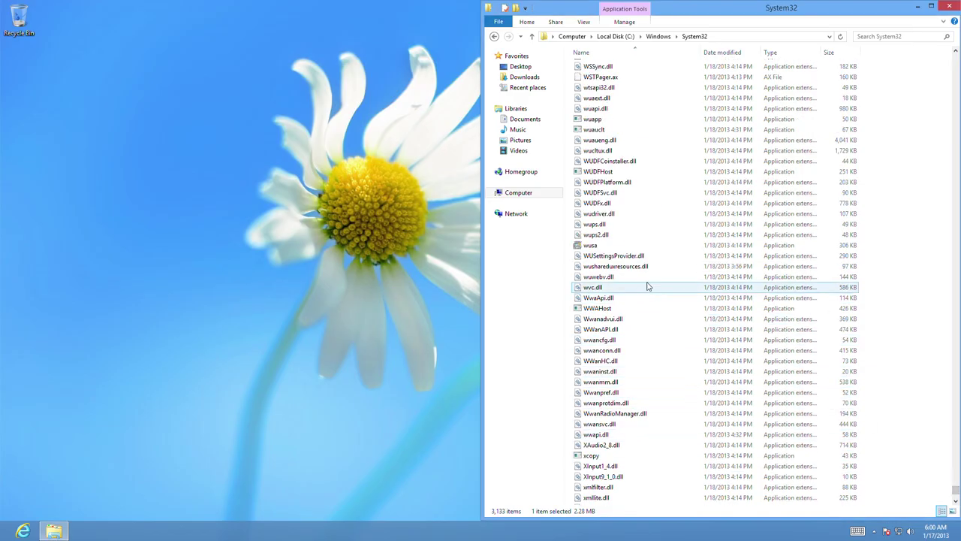
double_click(591, 247)
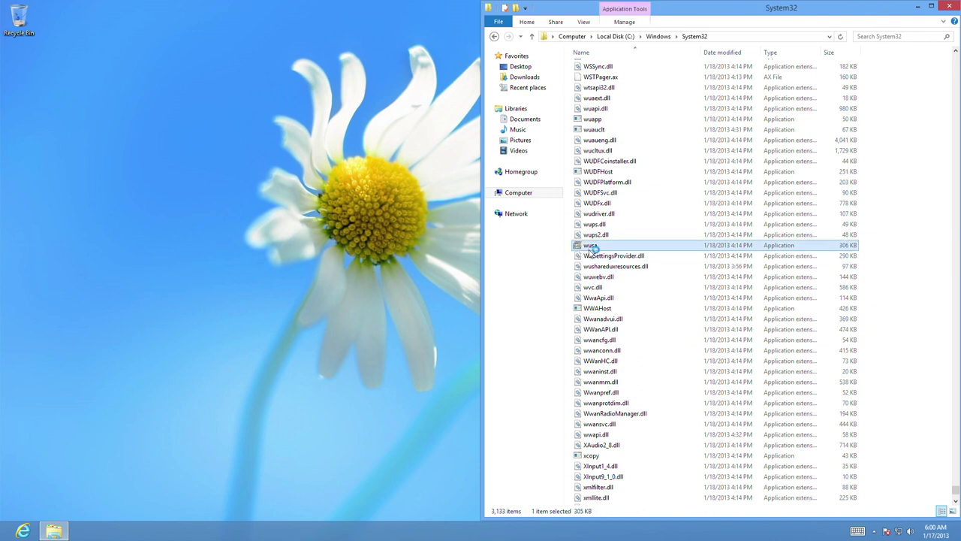
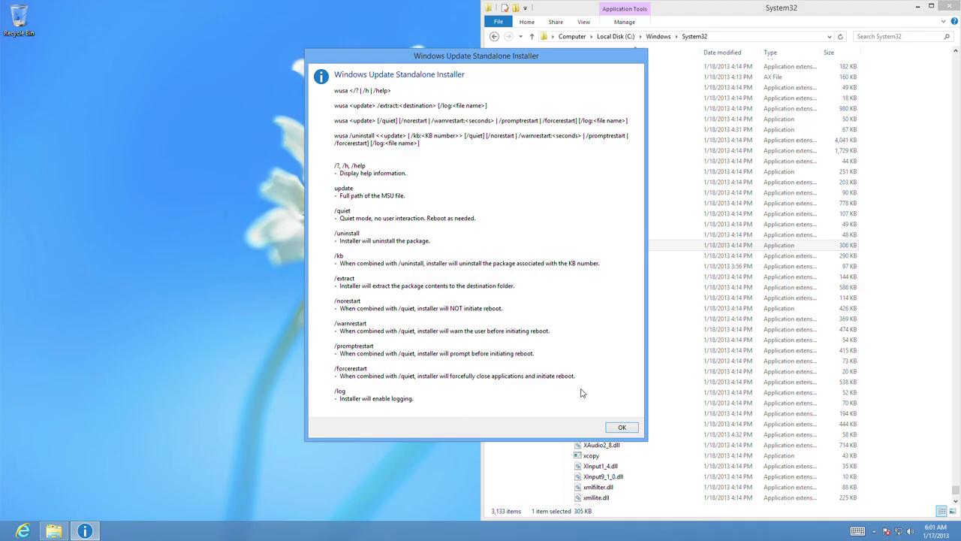
click(623, 428)
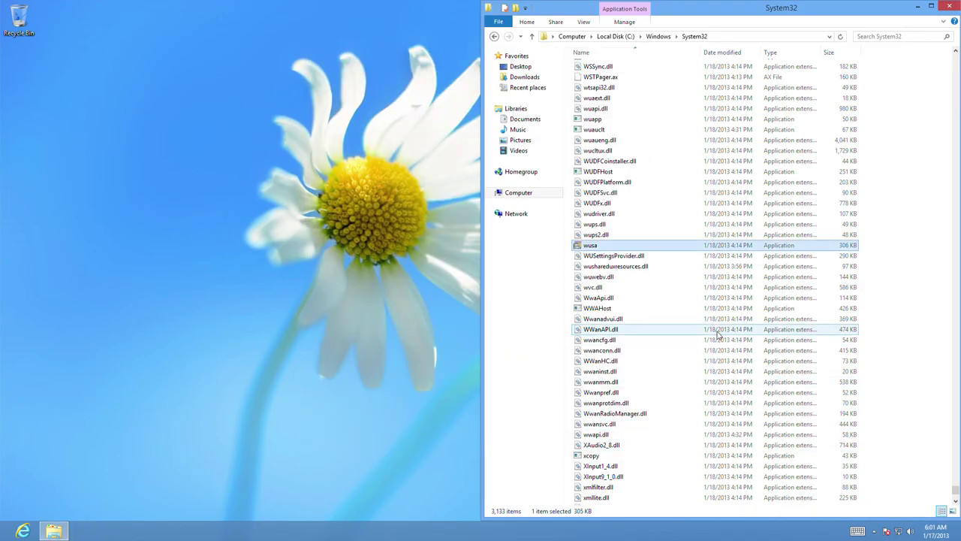
Go up to the Windows folder and search it for "setup".
scroll(623, 329, up, 3)
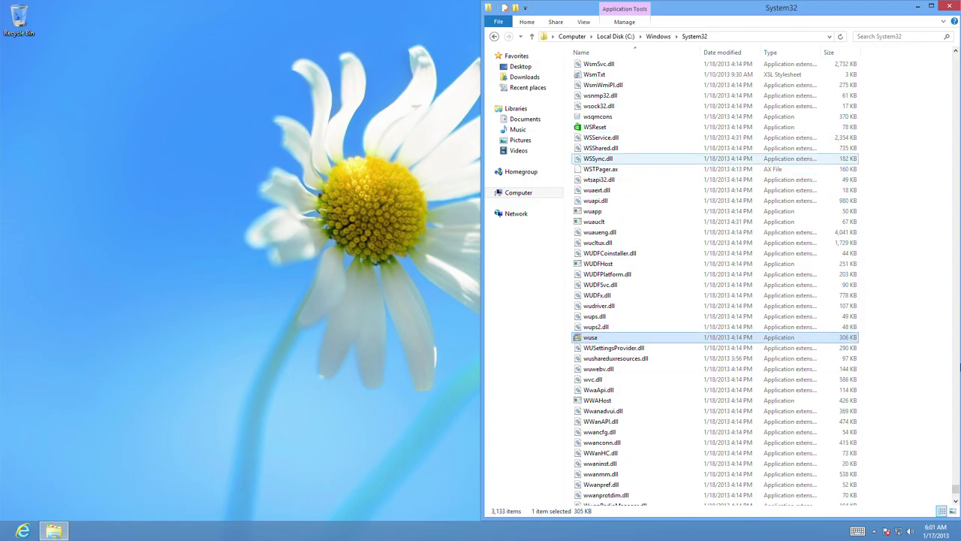
click(658, 36)
click(887, 37)
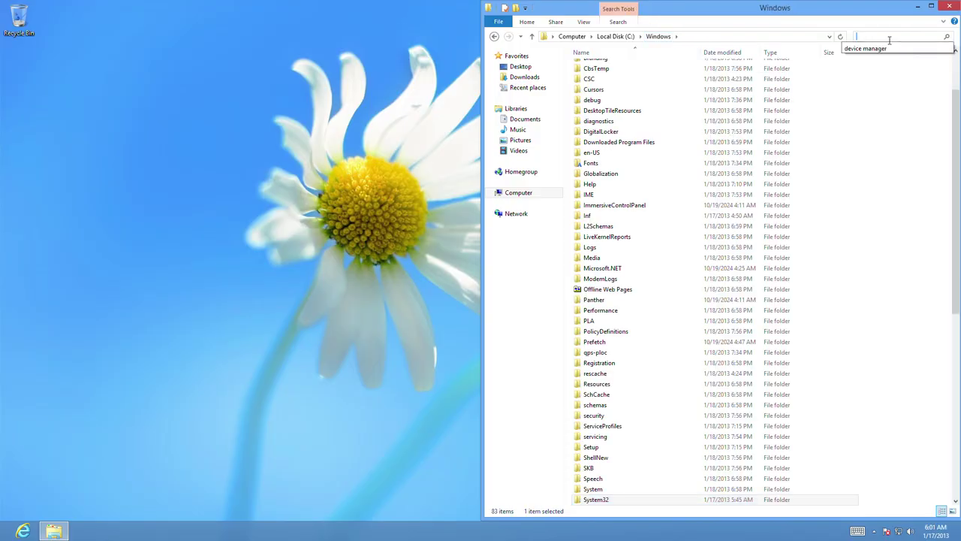
text(setup)
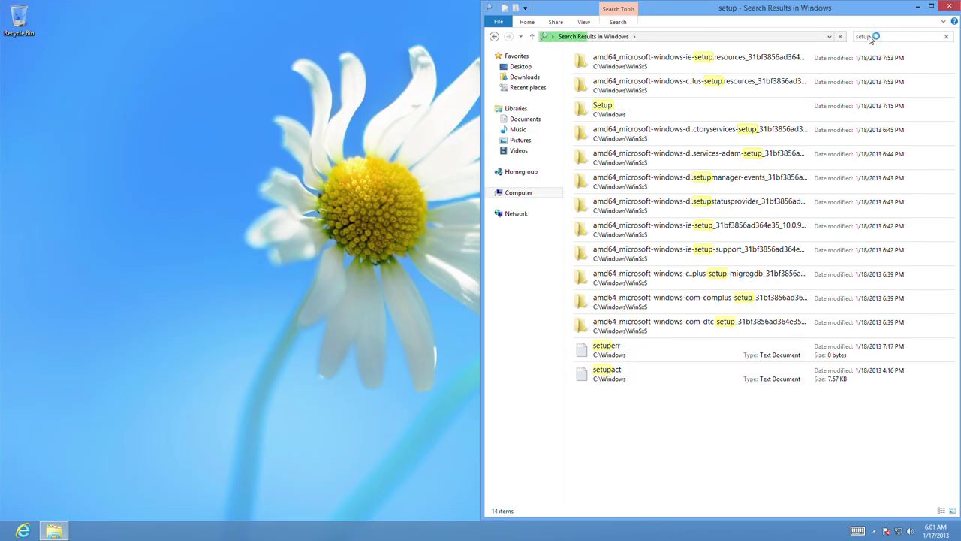
Look inside the C:\Windows Setup folder from the search results and its State subfolder, and return to the results.
click(611, 139)
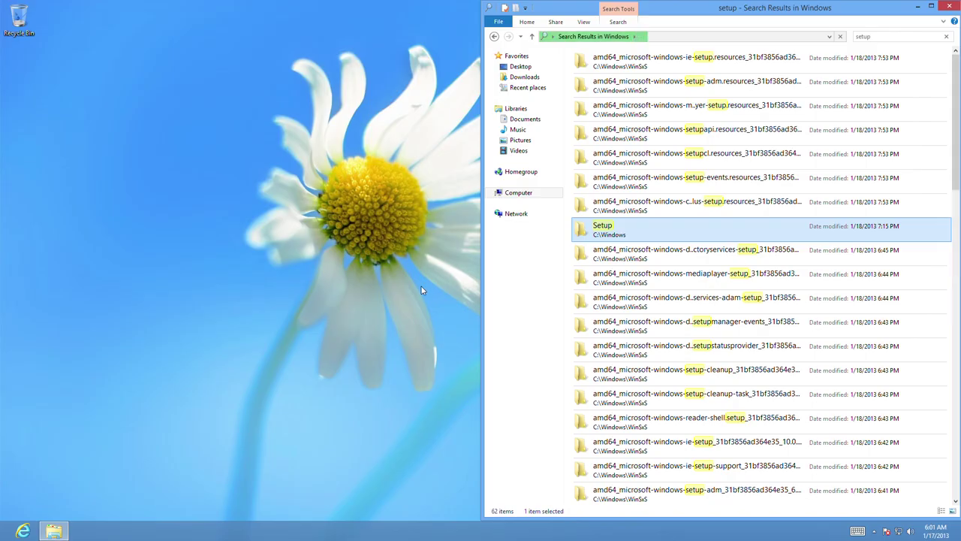
key(Return)
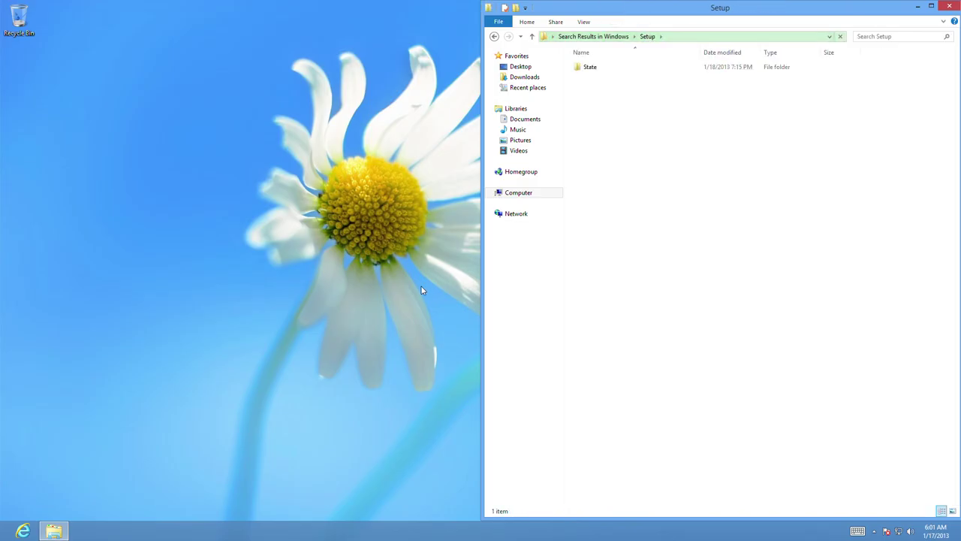
click(648, 71)
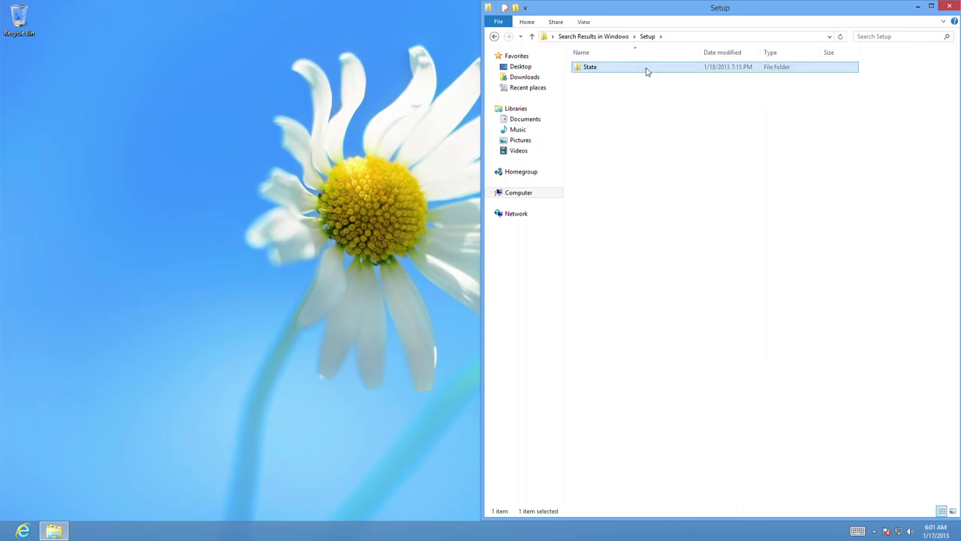
double_click(647, 70)
click(594, 37)
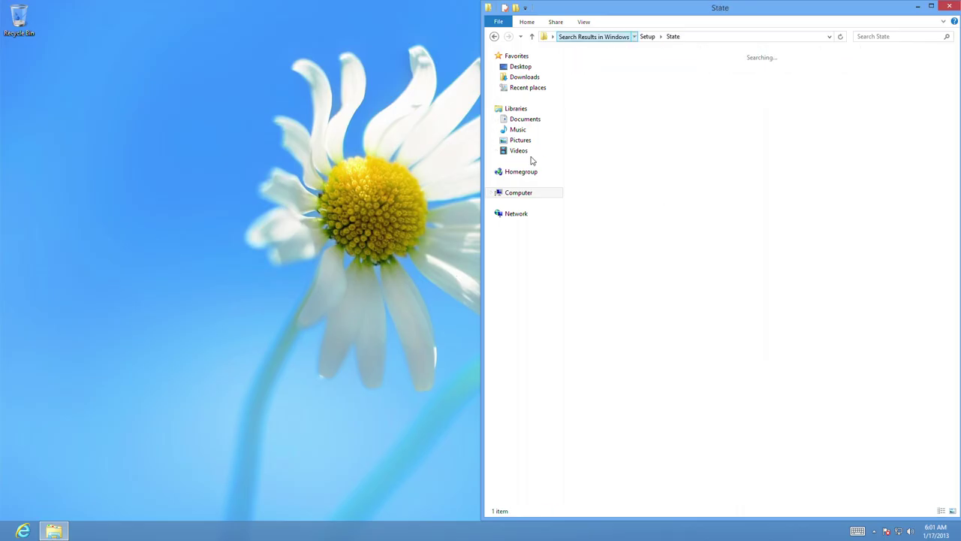
Open the System32 folder again from Computer, through Local Disk (C:) and the Windows folder.
click(520, 194)
click(630, 80)
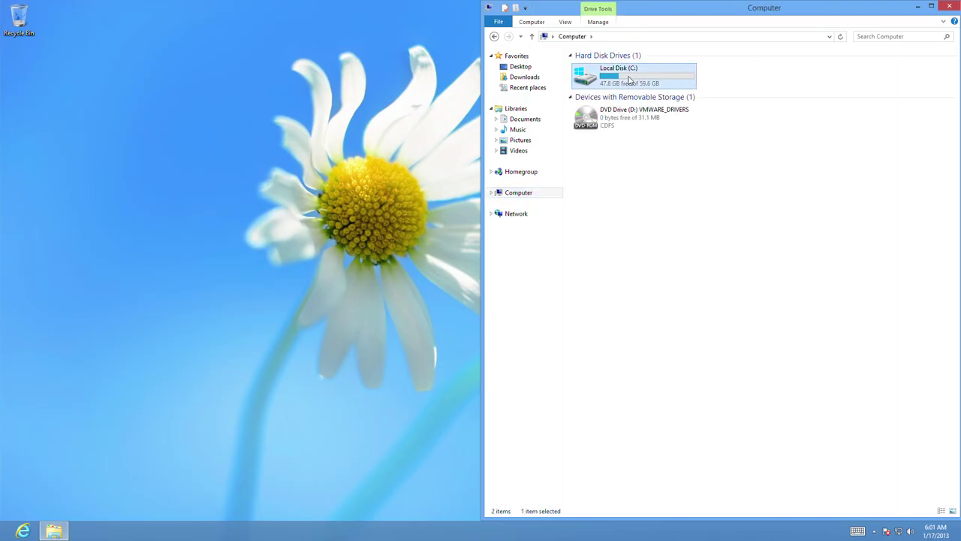
double_click(629, 80)
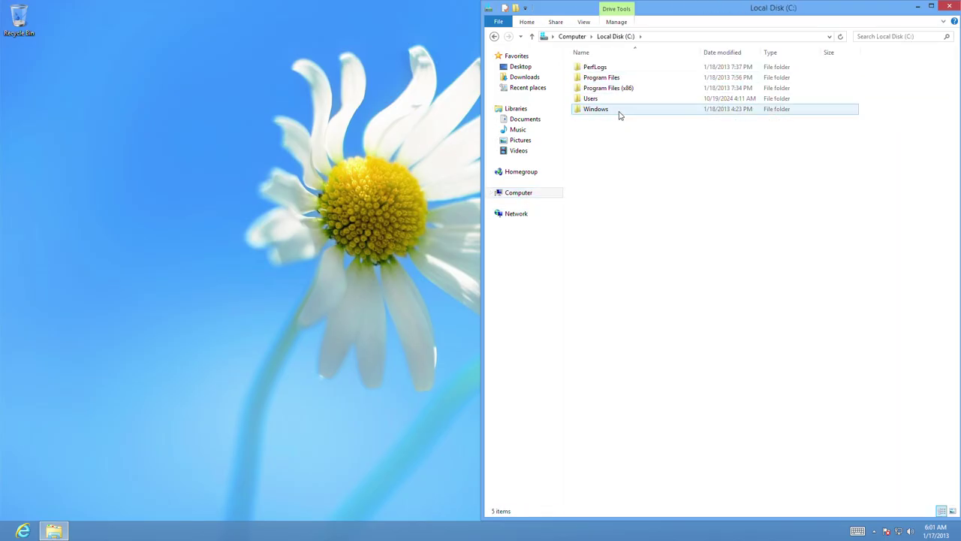
double_click(620, 113)
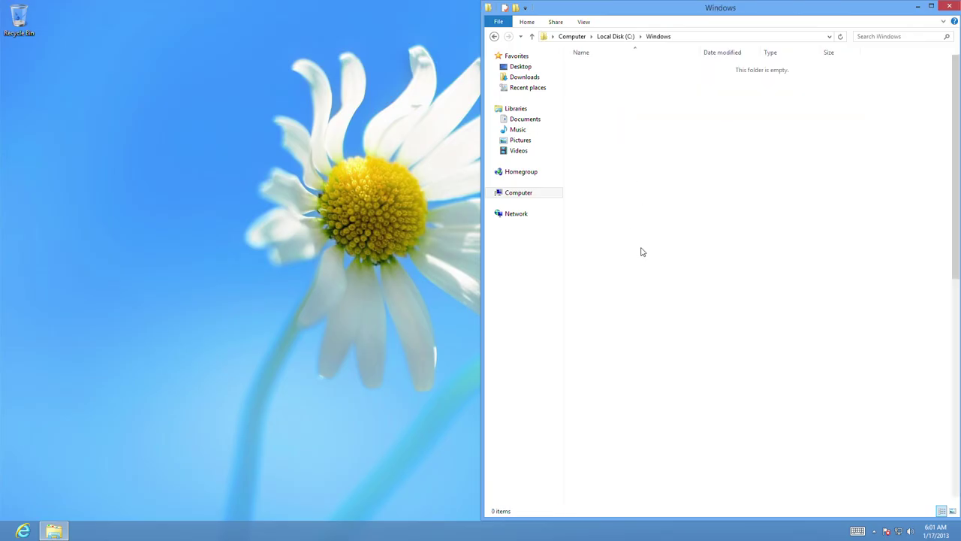
scroll(651, 274, down, 4)
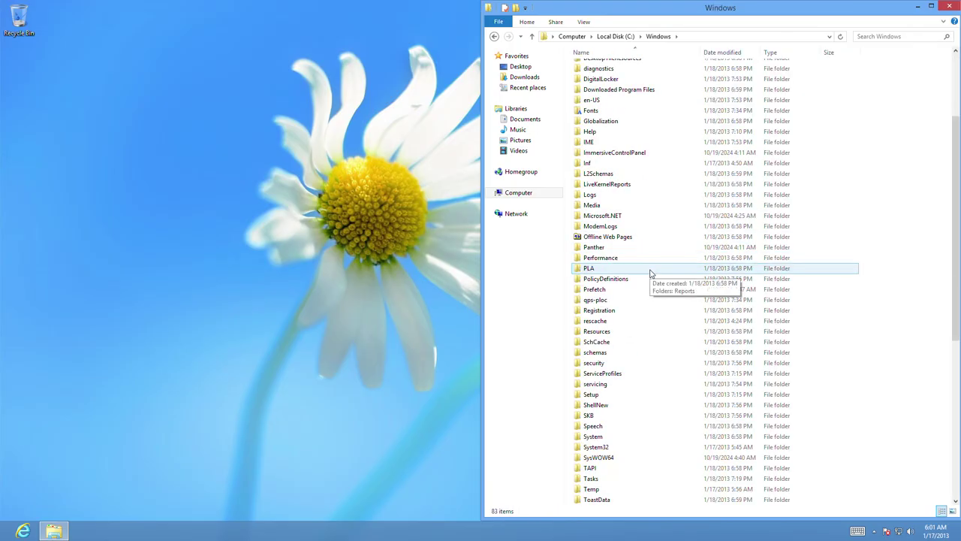
double_click(608, 446)
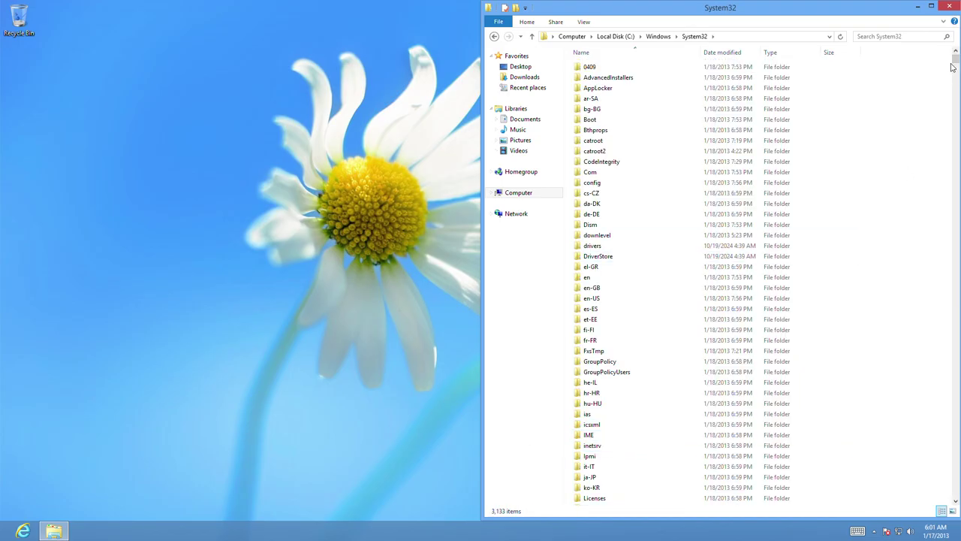
Run the dxdiag application in System32, and decline the DirectX Diagnostic Tool's check for digitally signed drivers.
click(957, 178)
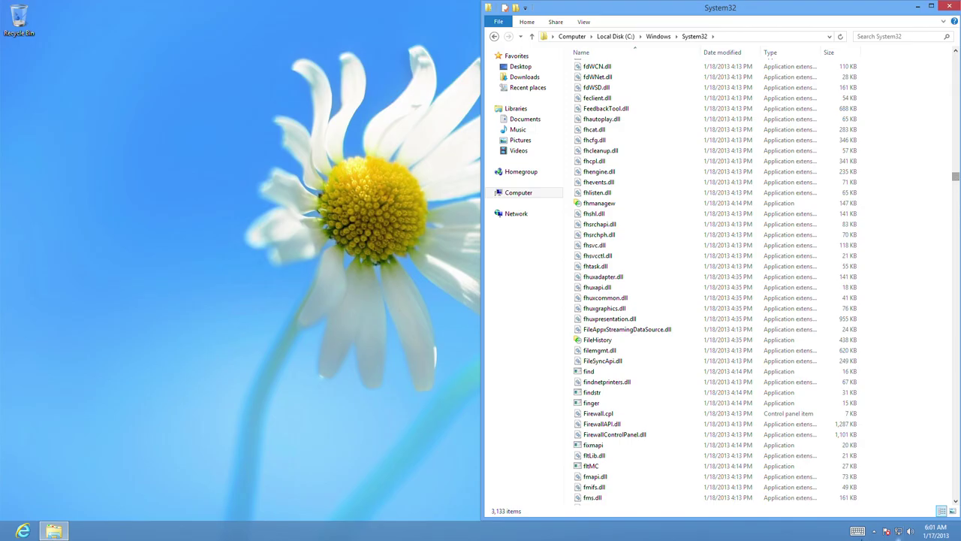
scroll(782, 371, up, 5)
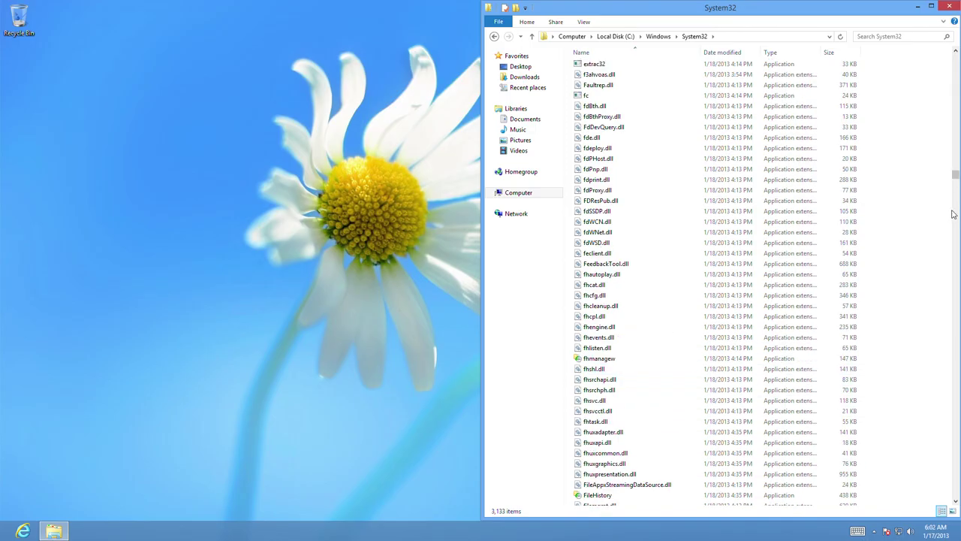
drag(954, 178, 956, 166)
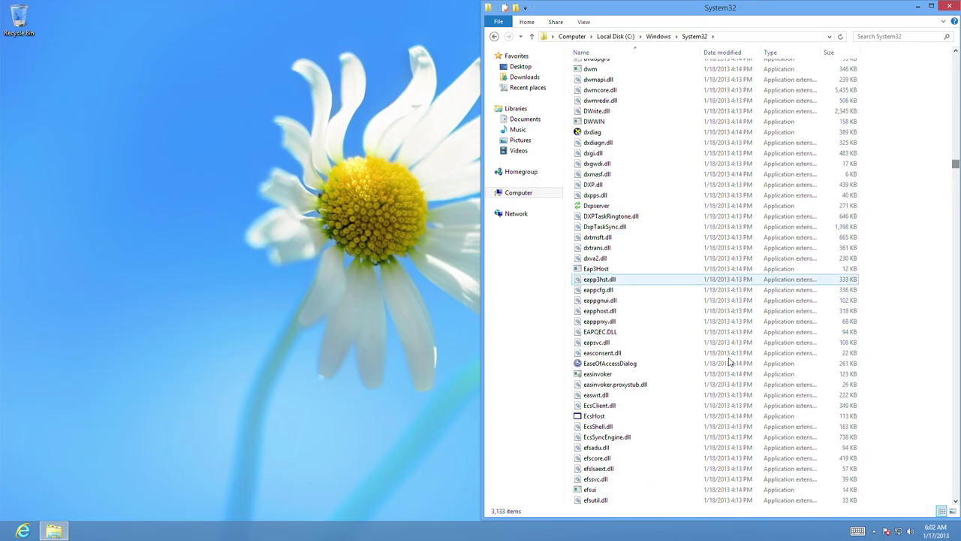
double_click(592, 131)
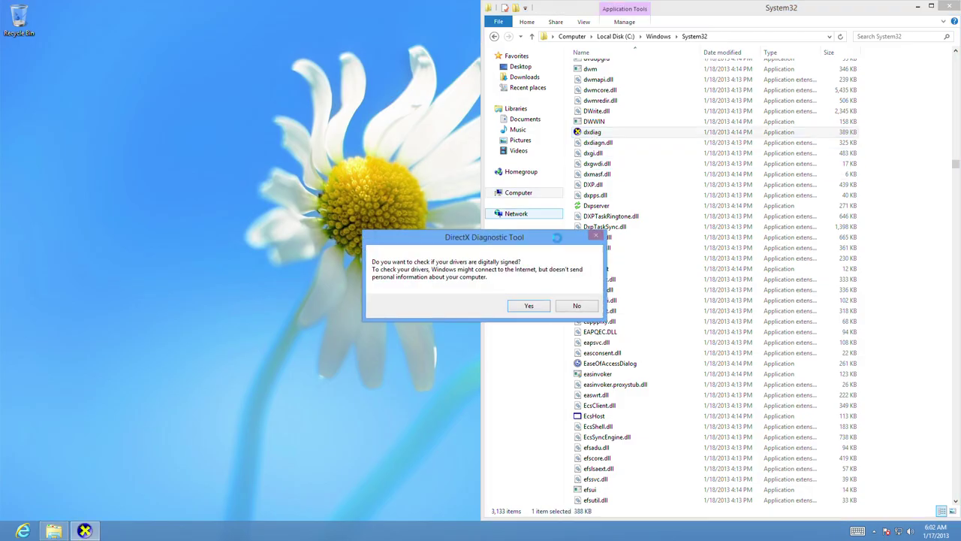
click(577, 307)
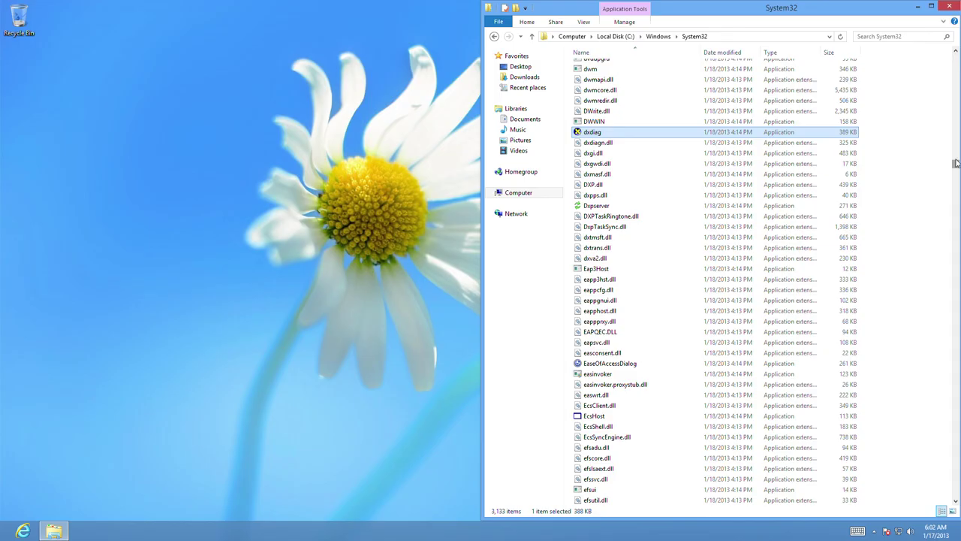
Run the dpapimig application in System32, and dismiss the Protected Content Migration message.
drag(956, 163, 956, 155)
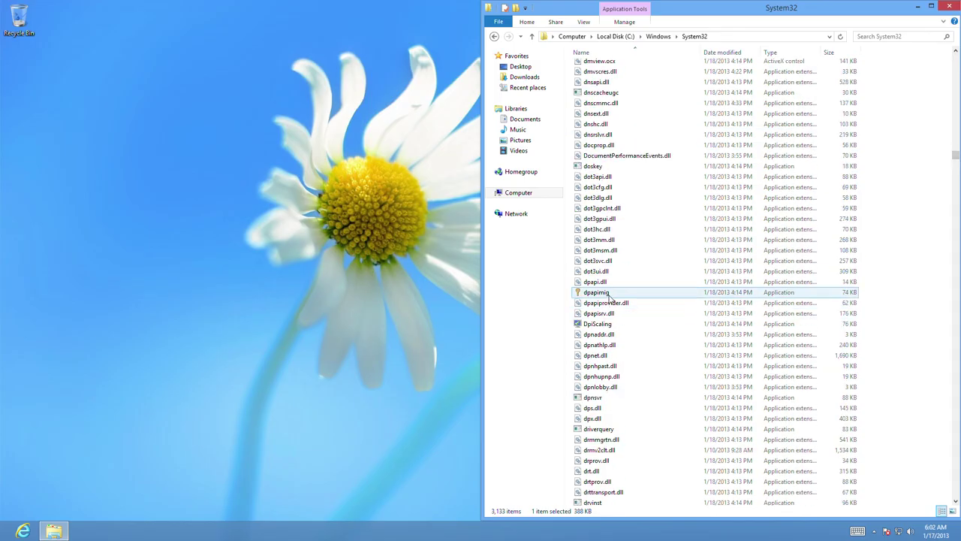
double_click(609, 297)
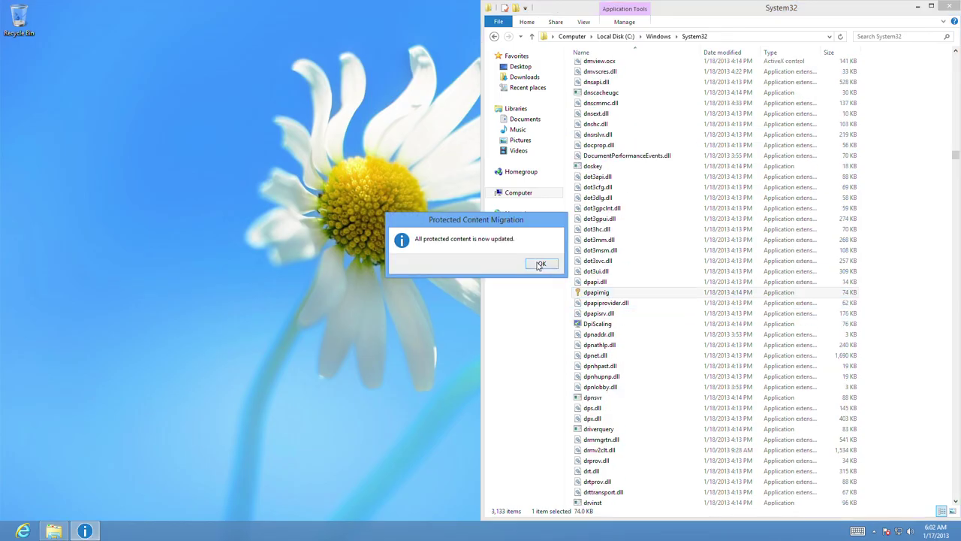
click(542, 266)
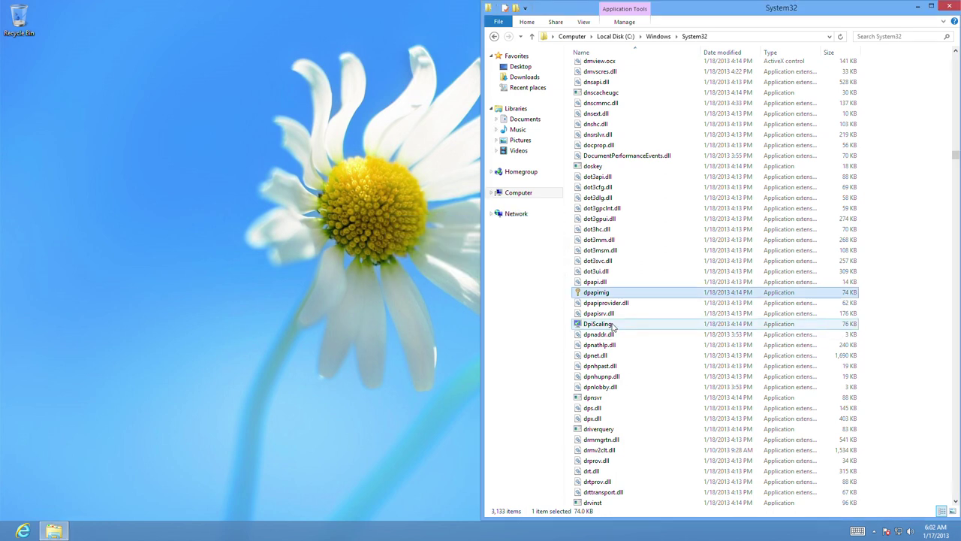
Run the DpiScaling application in System32, close its Display settings window, and exit the DirectX Diagnostic Tool.
double_click(614, 327)
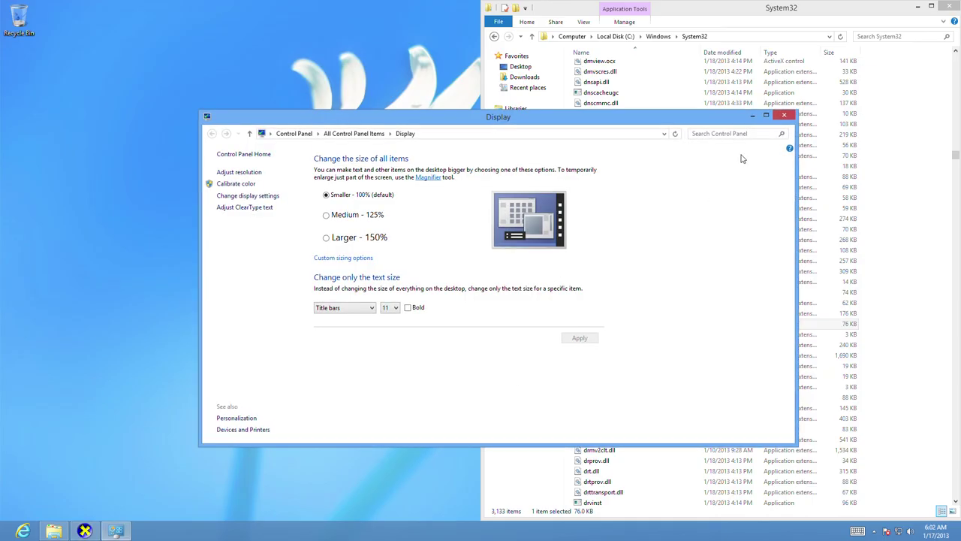
click(783, 118)
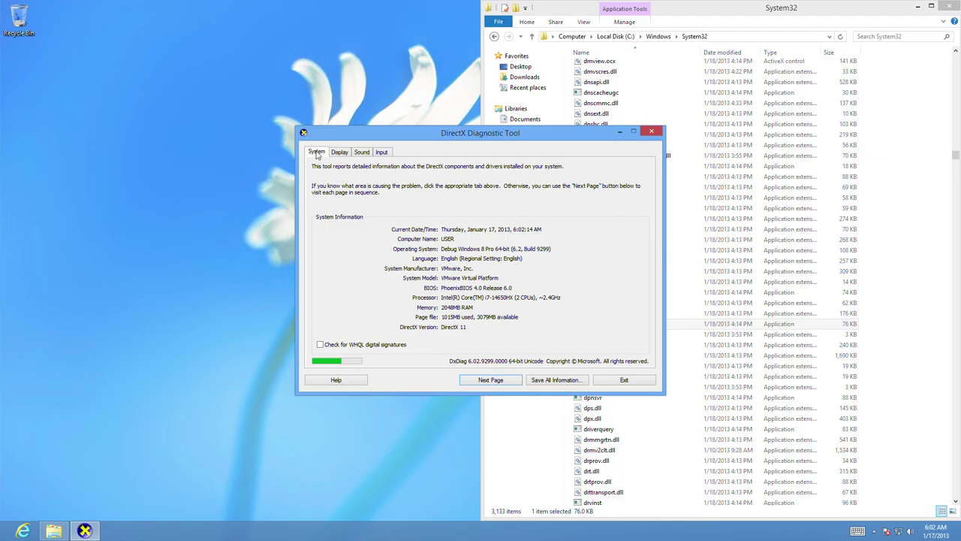
click(624, 380)
Run the dialer application in System32, view the available lines in Connect Using, and cancel that dialog.
scroll(646, 315, up, 5)
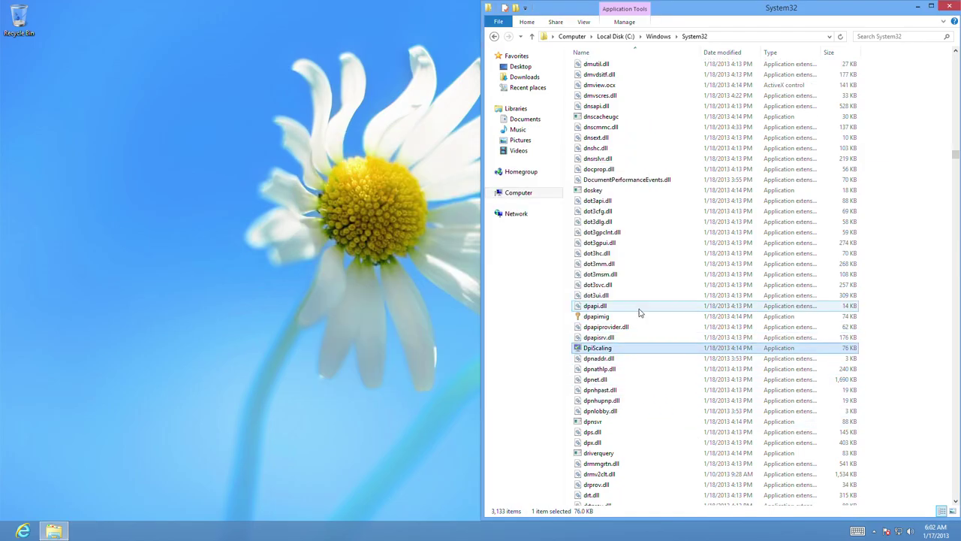
scroll(652, 232, up, 9)
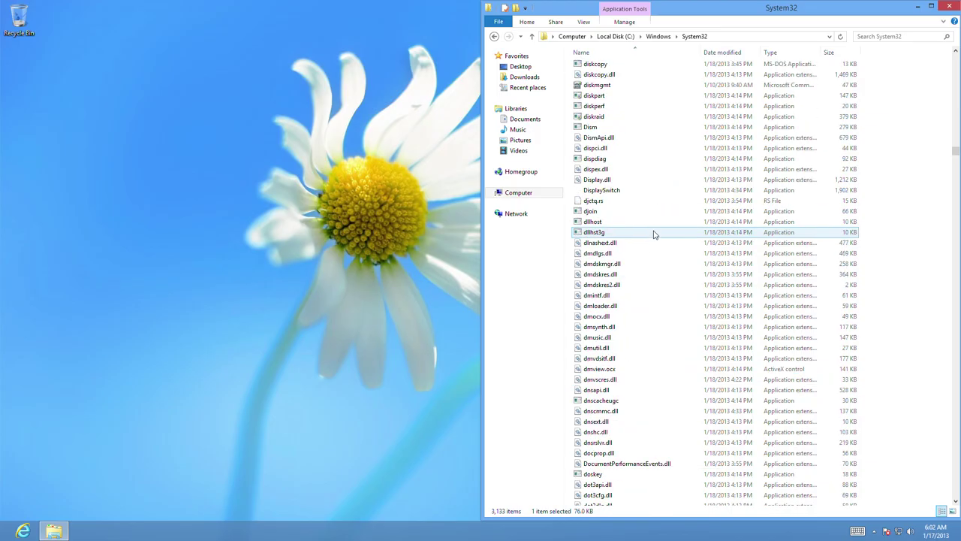
double_click(591, 106)
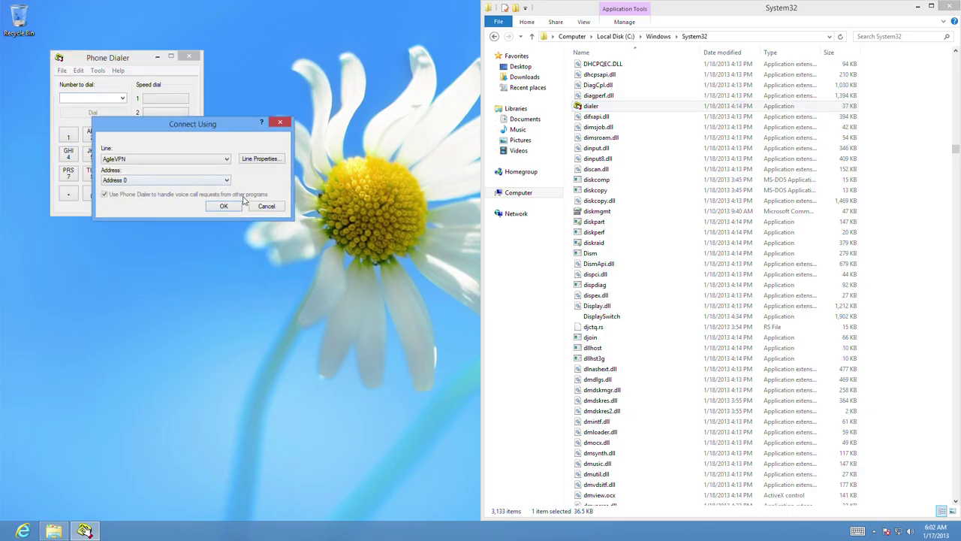
click(214, 161)
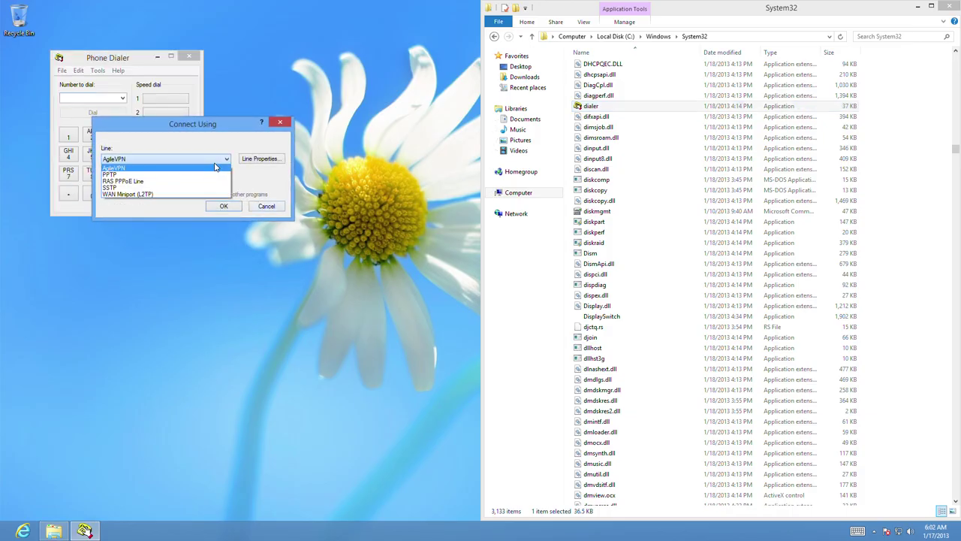
click(215, 163)
click(267, 206)
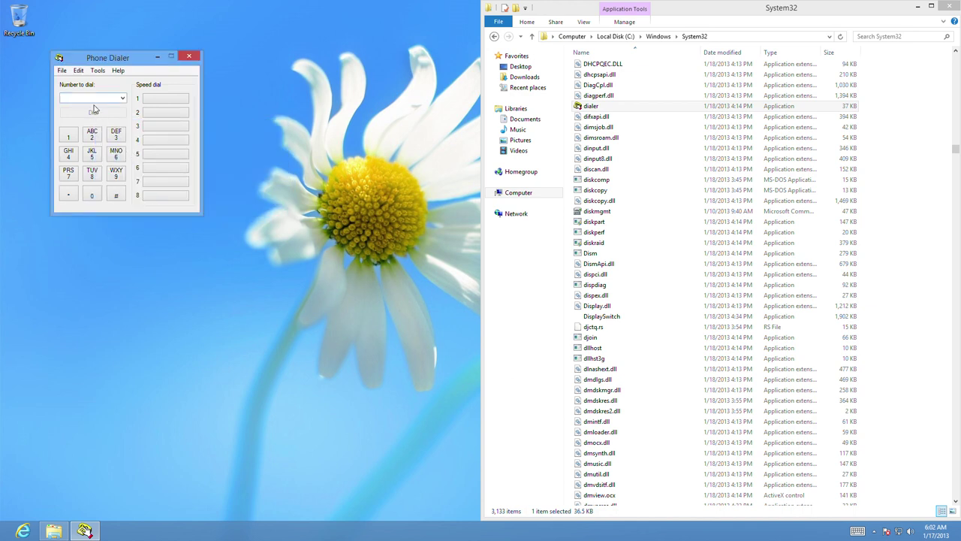
Look at Phone Dialer's speed dial dialog, try dialing a ten-digit number from the keypad, cancel the line selection, and close Phone Dialer.
click(161, 104)
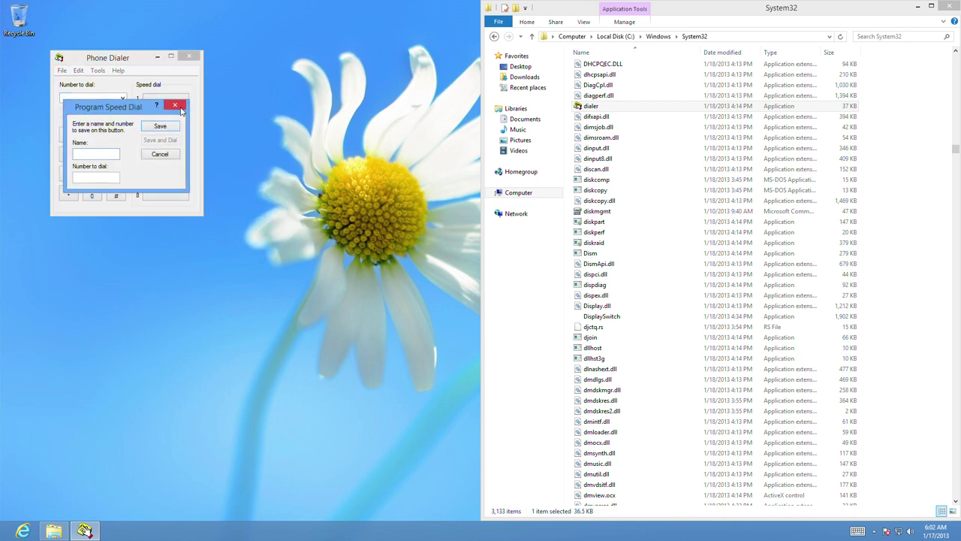
click(183, 104)
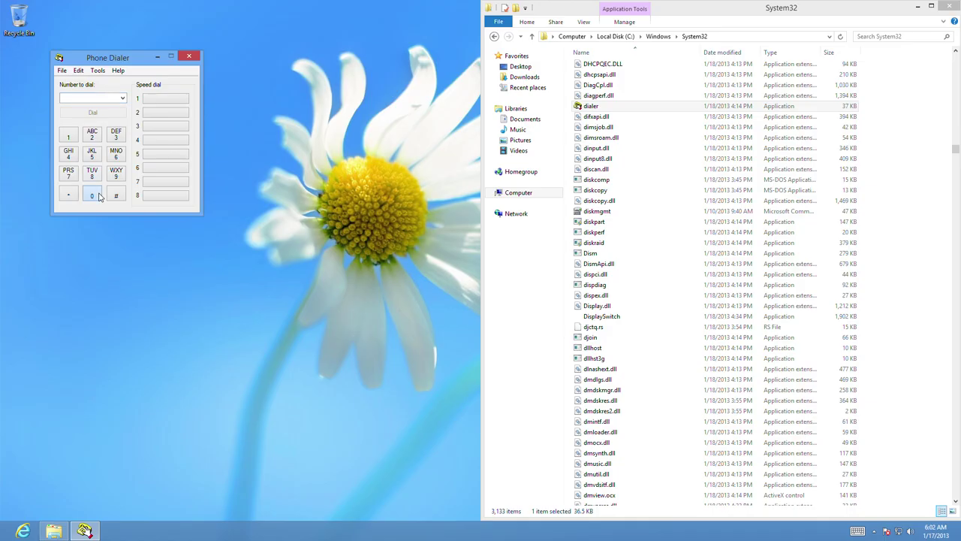
click(69, 134)
click(91, 134)
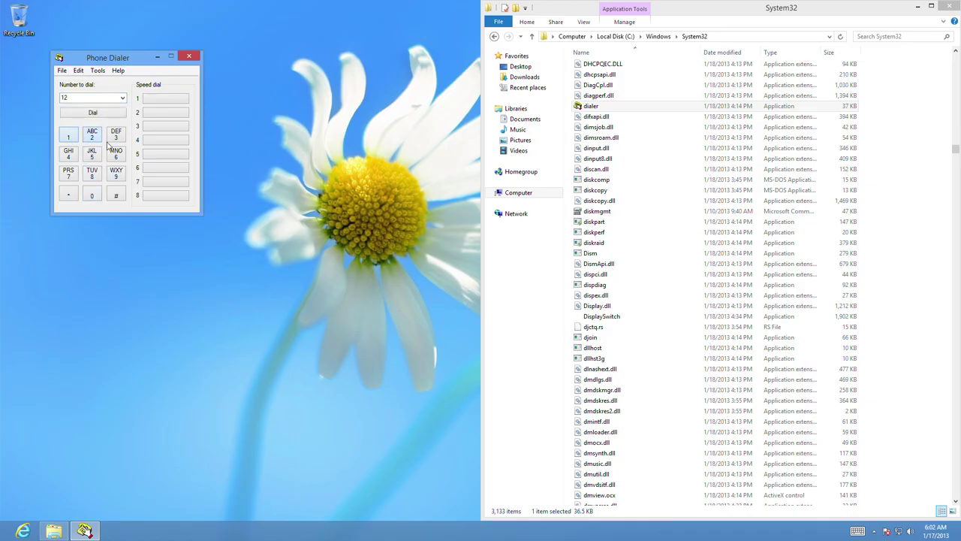
click(115, 134)
click(68, 154)
click(91, 154)
click(116, 154)
click(69, 173)
click(91, 173)
click(116, 173)
click(92, 195)
click(98, 112)
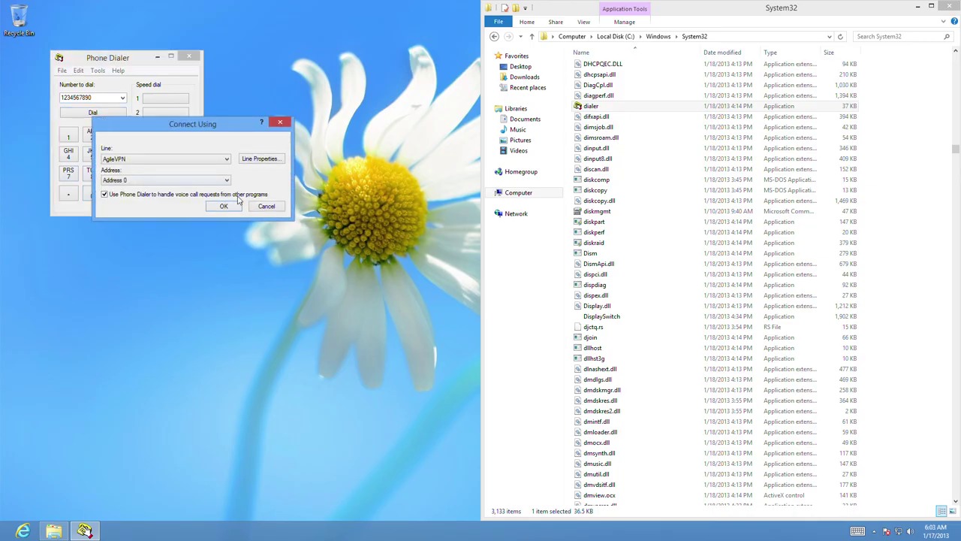
click(266, 206)
click(189, 55)
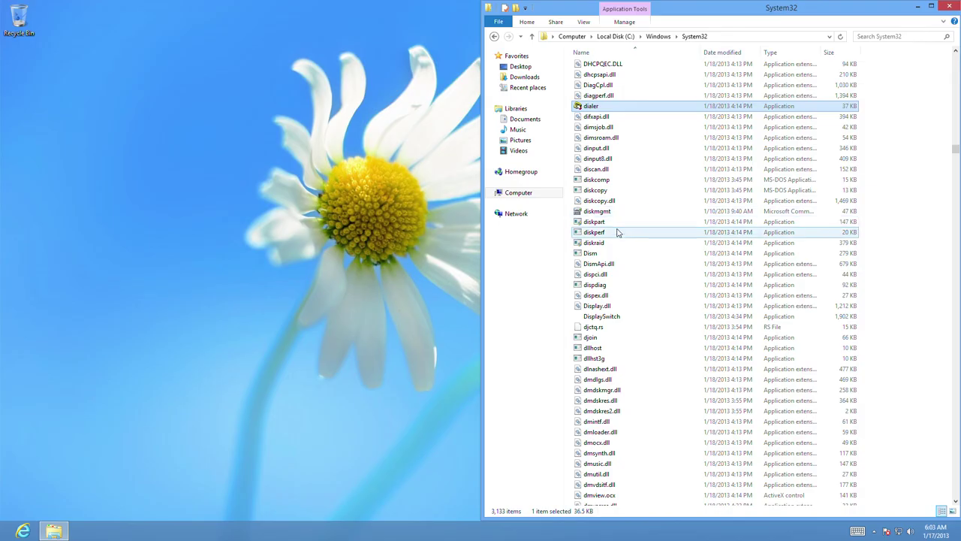
Run the daprop application in System32, view the DirectAccess Properties, and close the dialog.
scroll(635, 206, up, 3)
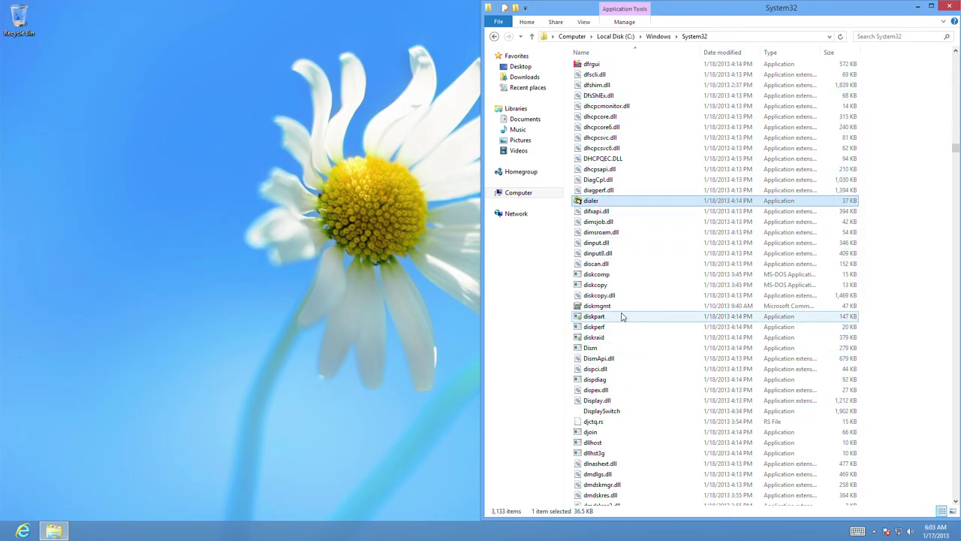
scroll(627, 343, up, 4)
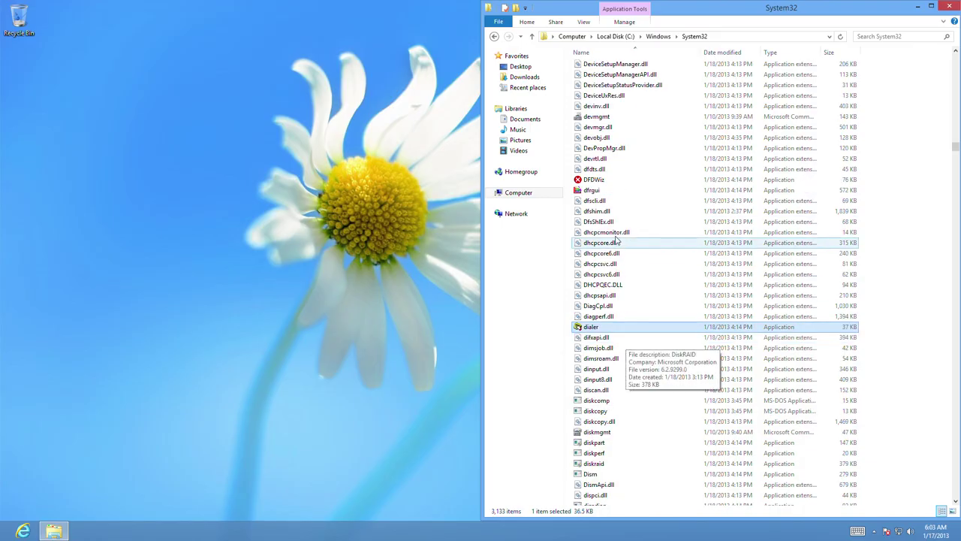
scroll(604, 199, up, 1)
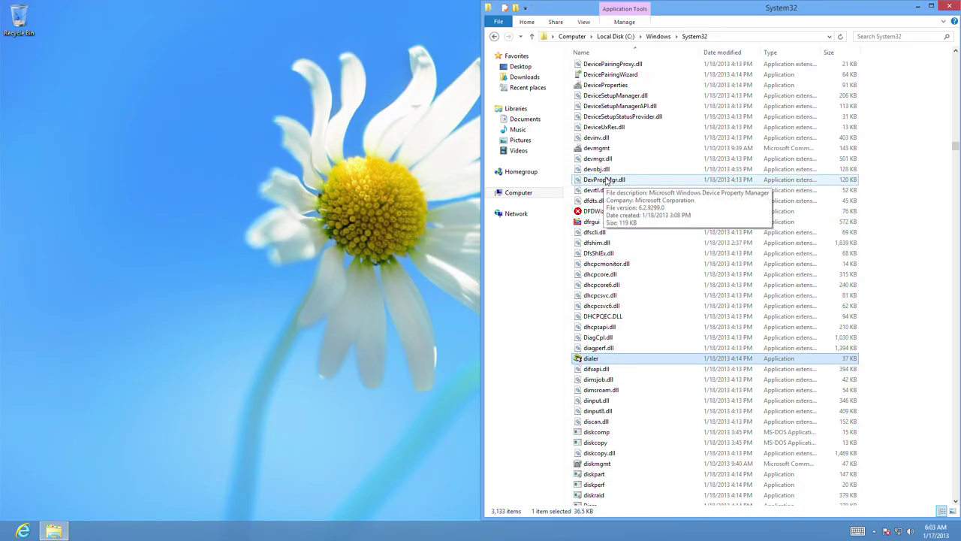
scroll(607, 188, up, 5)
scroll(618, 218, up, 3)
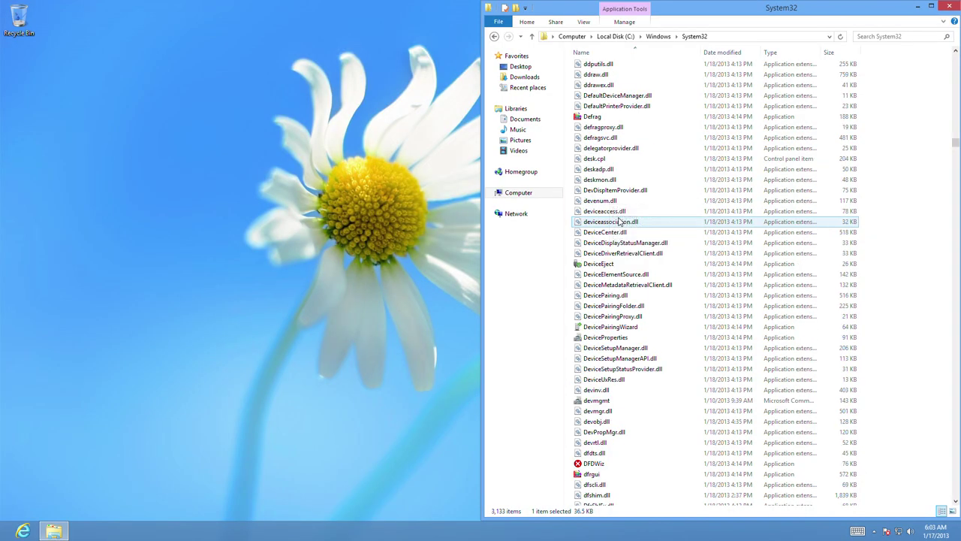
scroll(691, 219, up, 8)
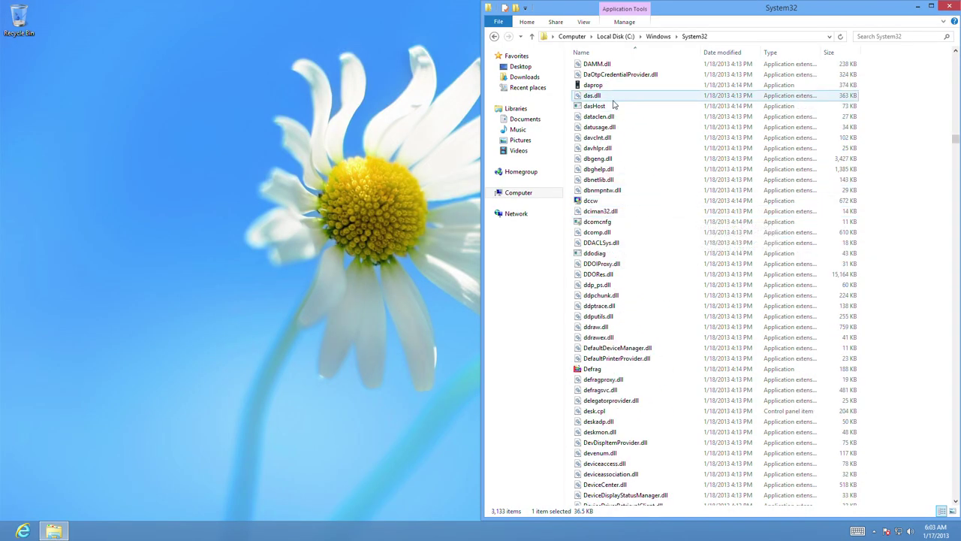
double_click(595, 86)
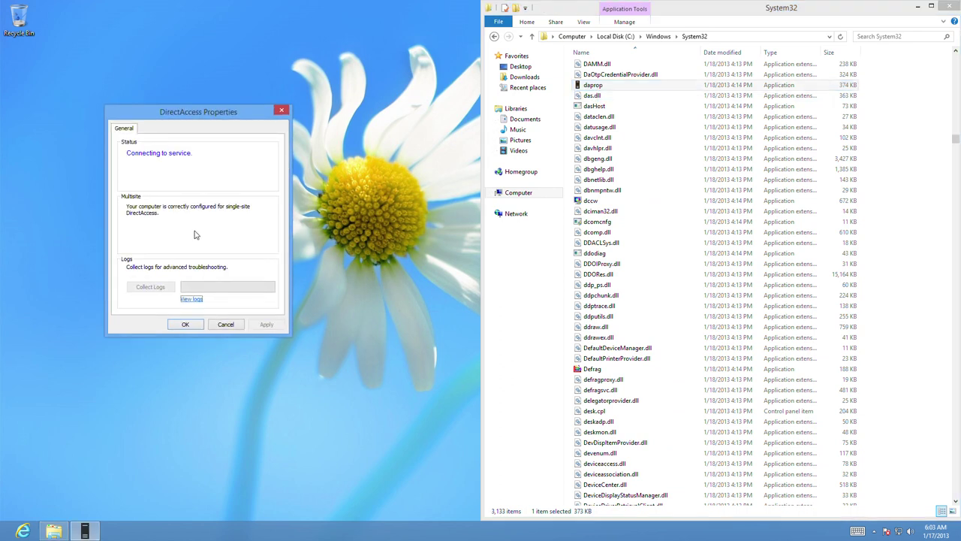
click(200, 326)
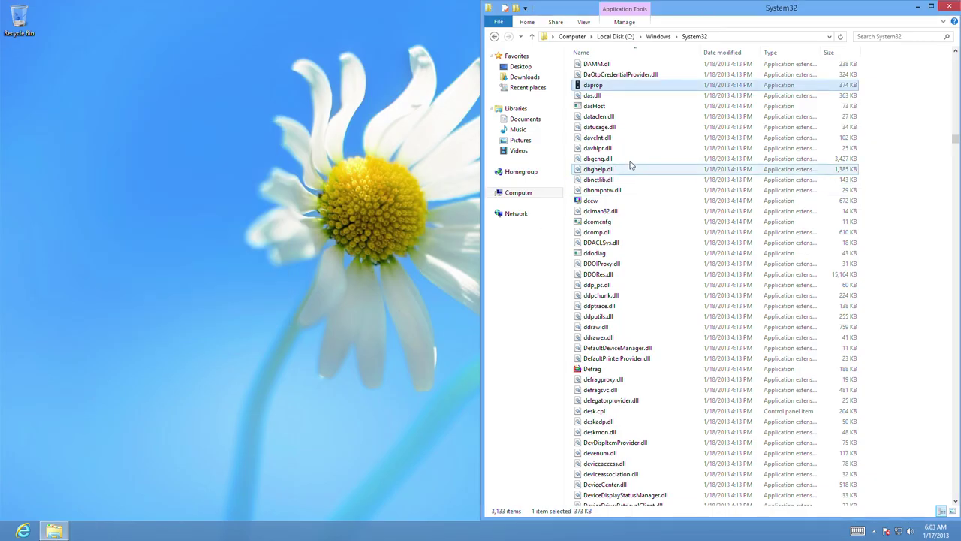
Run the cttune application in System32, go through the five ClearType Text Tuner sample pages with the preselected samples, and close it without finishing.
scroll(612, 225, up, 3)
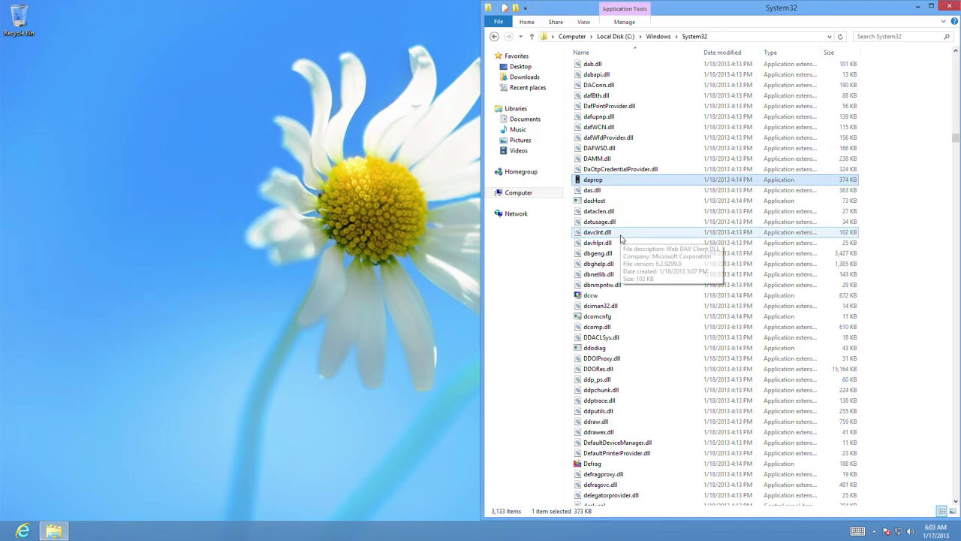
scroll(621, 238, up, 4)
scroll(621, 238, up, 2)
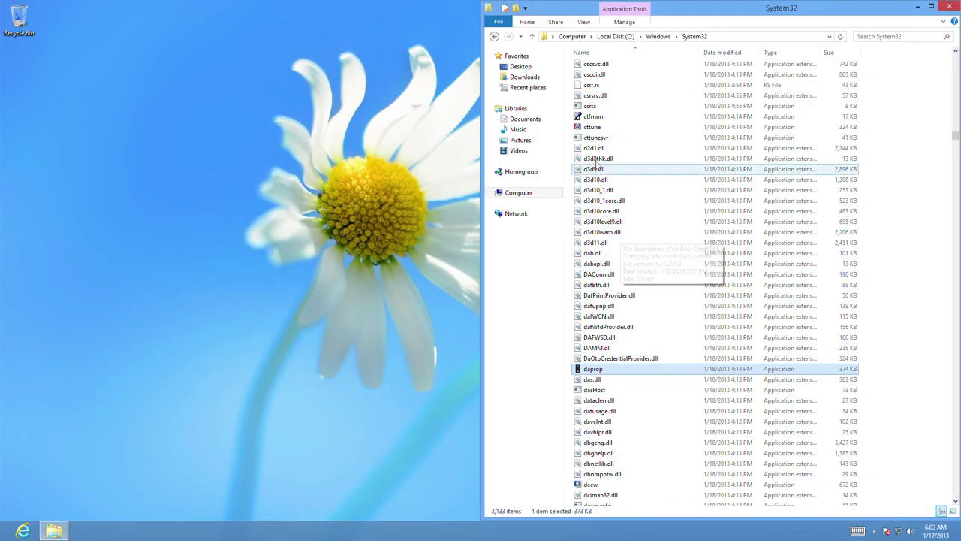
click(594, 129)
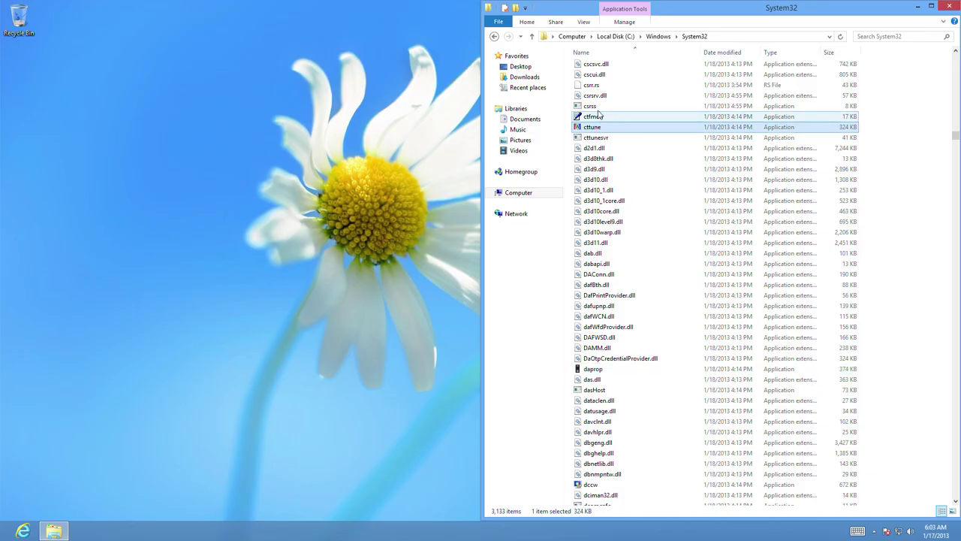
key(Return)
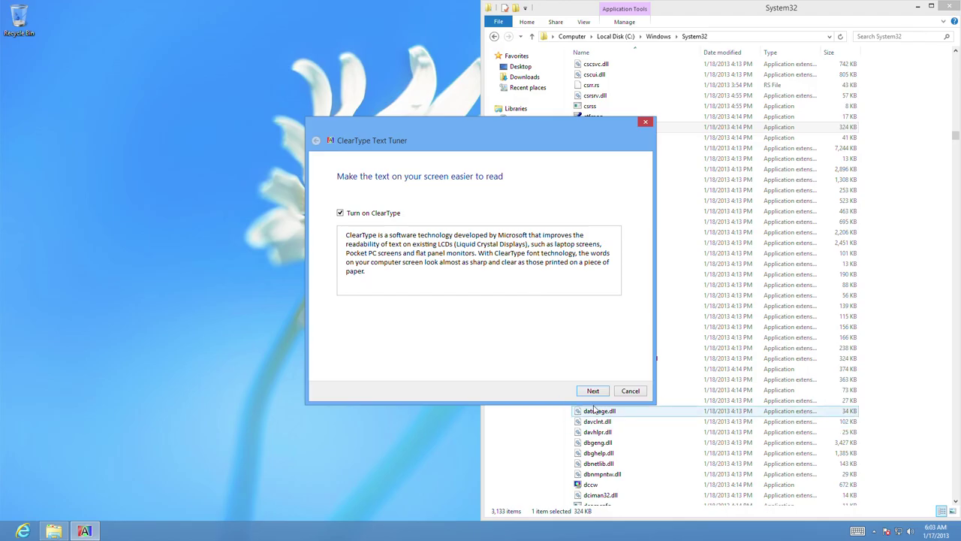
click(593, 391)
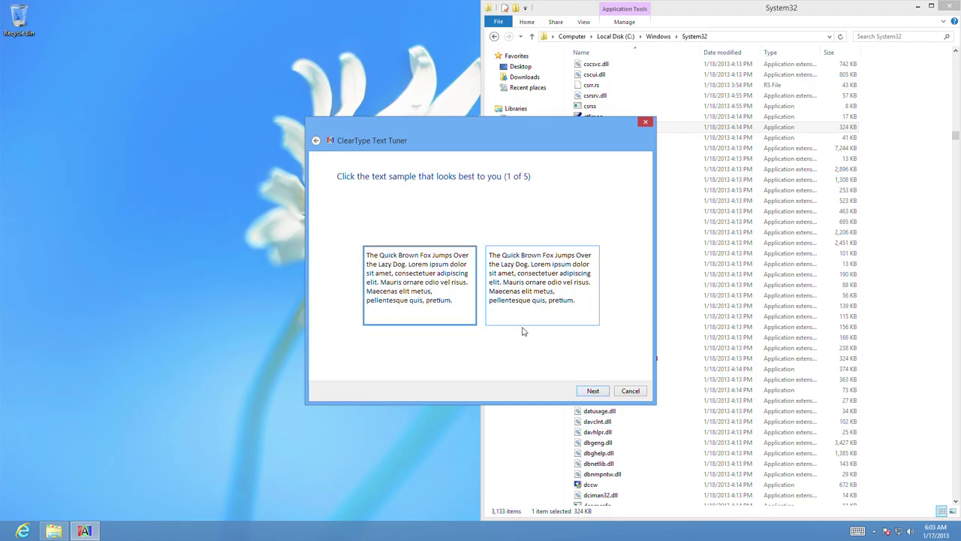
click(592, 392)
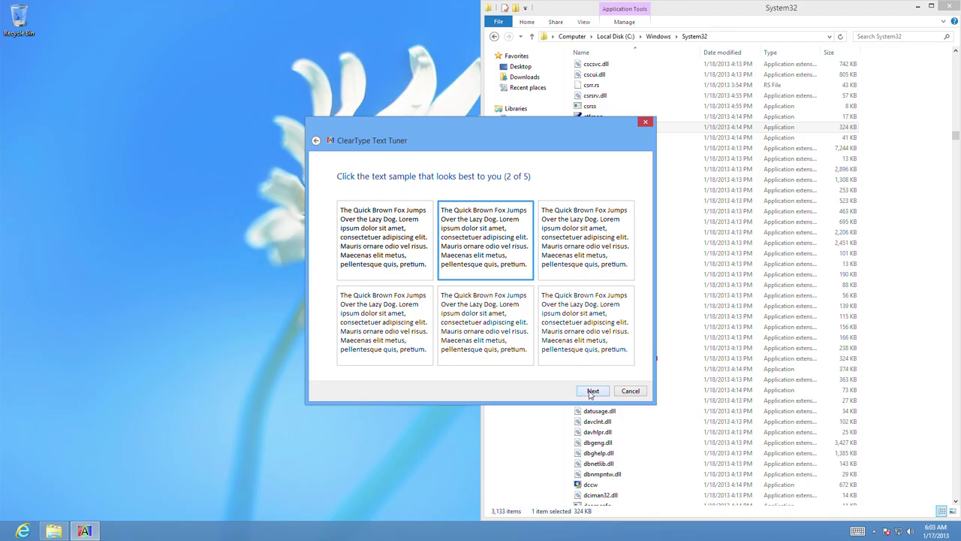
click(592, 392)
click(592, 392)
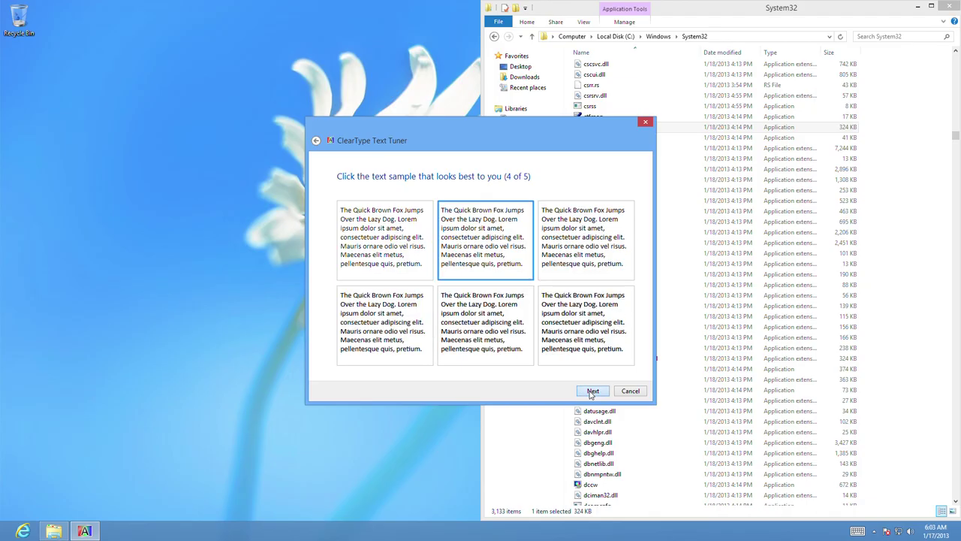
click(592, 392)
click(592, 392)
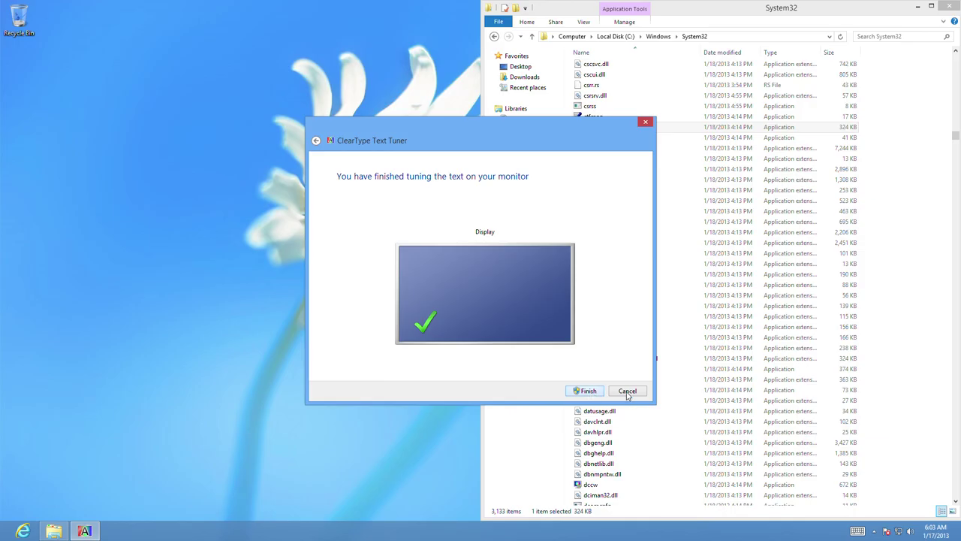
click(646, 123)
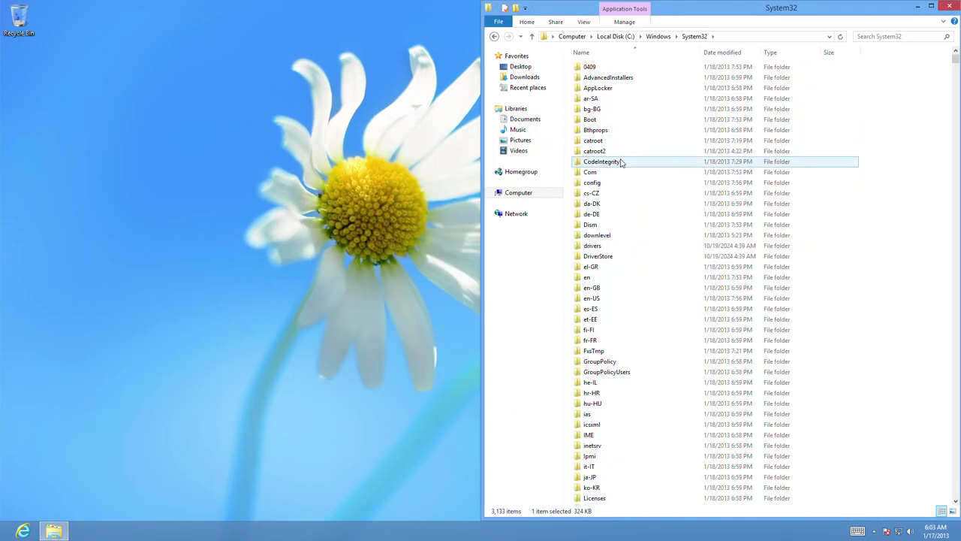
Locate and select the ctfmon application in the System32 folder.
scroll(752, 226, down, 4)
scroll(927, 218, down, 7)
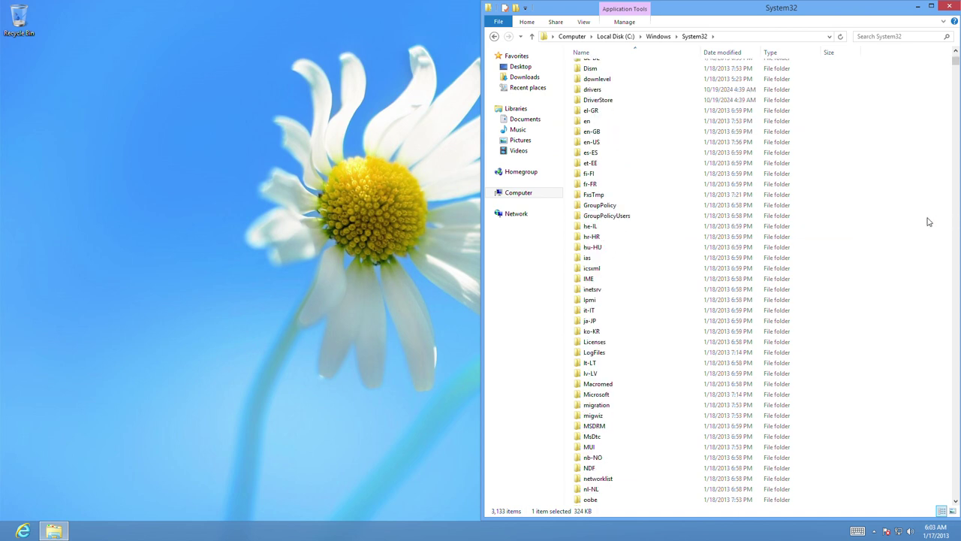
click(956, 195)
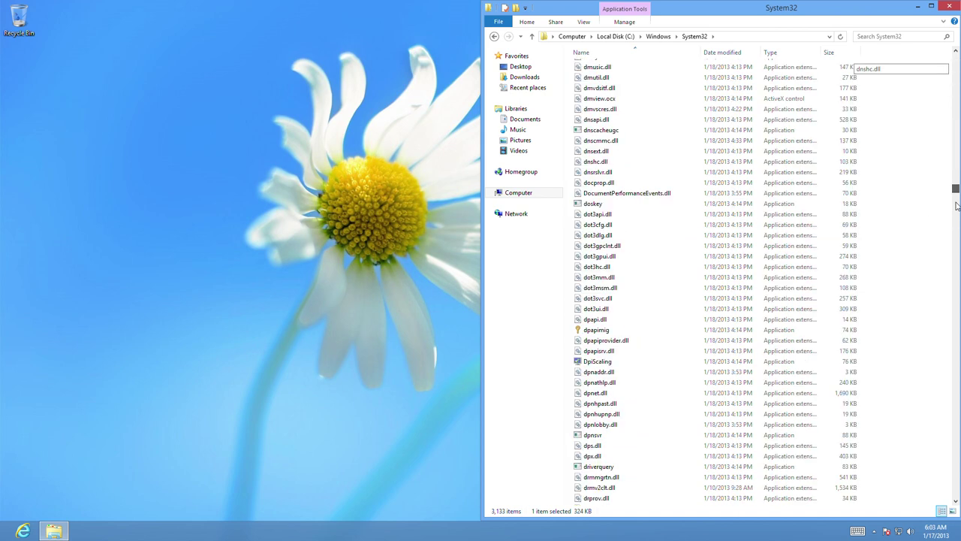
drag(957, 204, 954, 141)
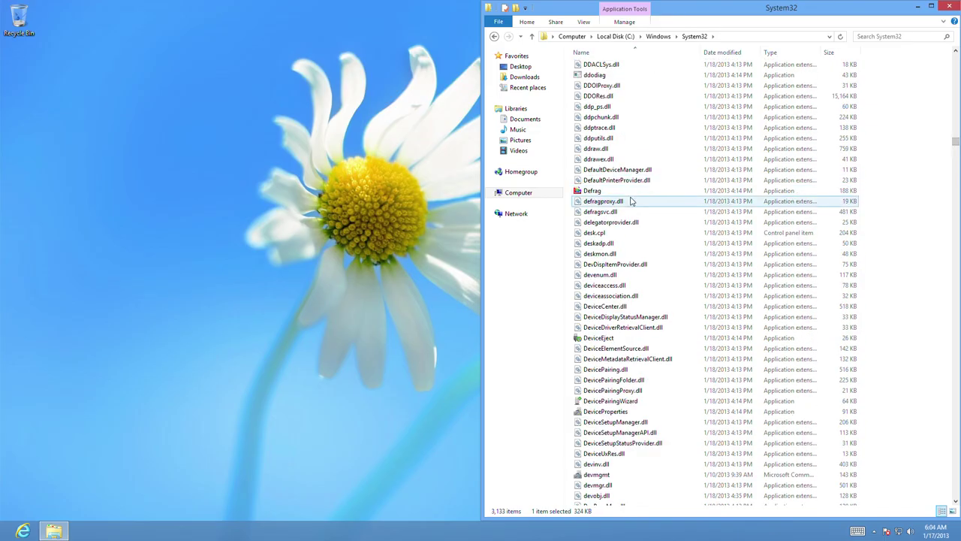
drag(955, 142, 956, 135)
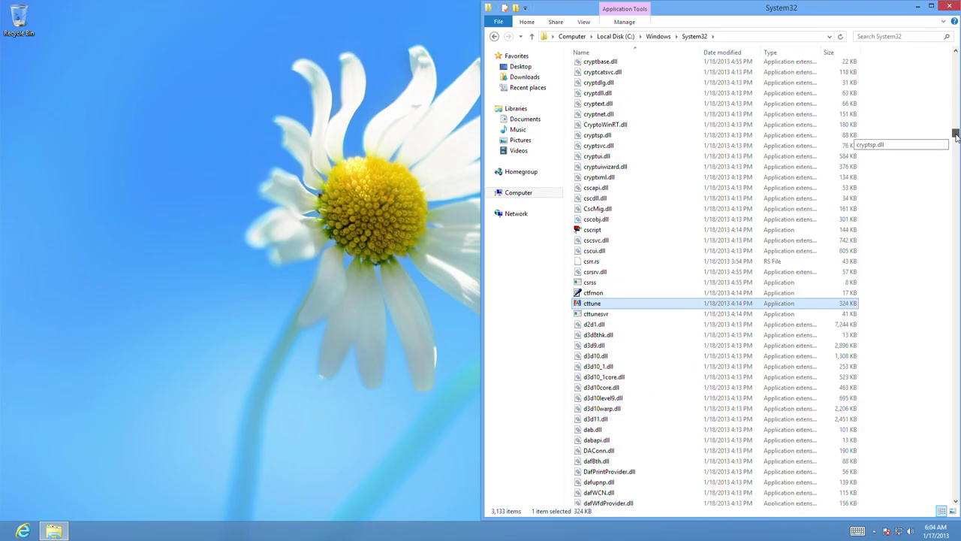
click(600, 294)
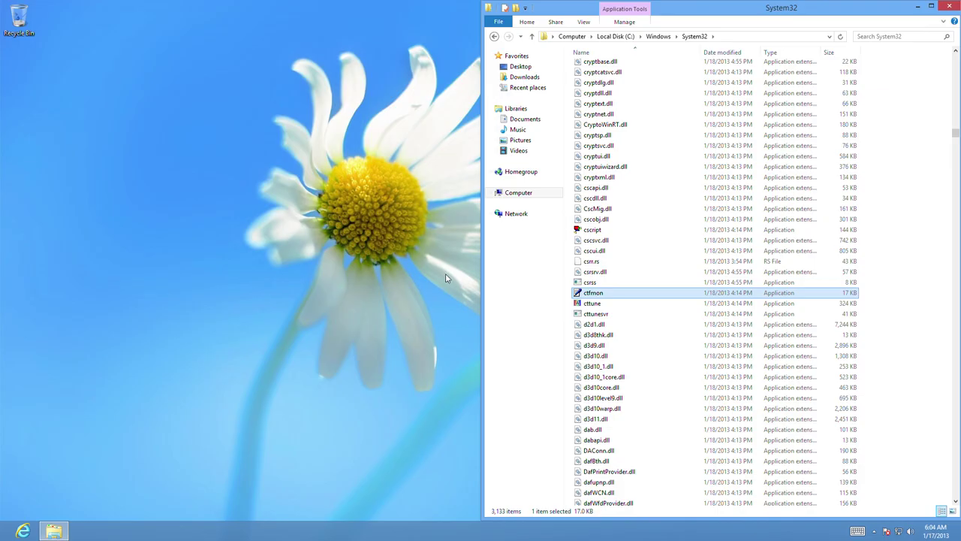
Run the cscript application in the System32 folder.
click(587, 230)
double_click(587, 230)
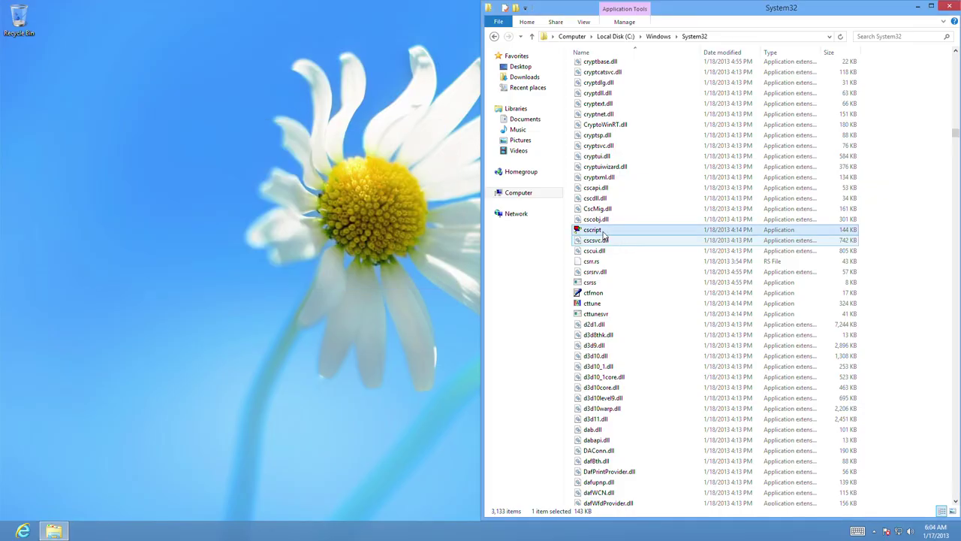
scroll(927, 170, up, 1)
scroll(927, 171, up, 3)
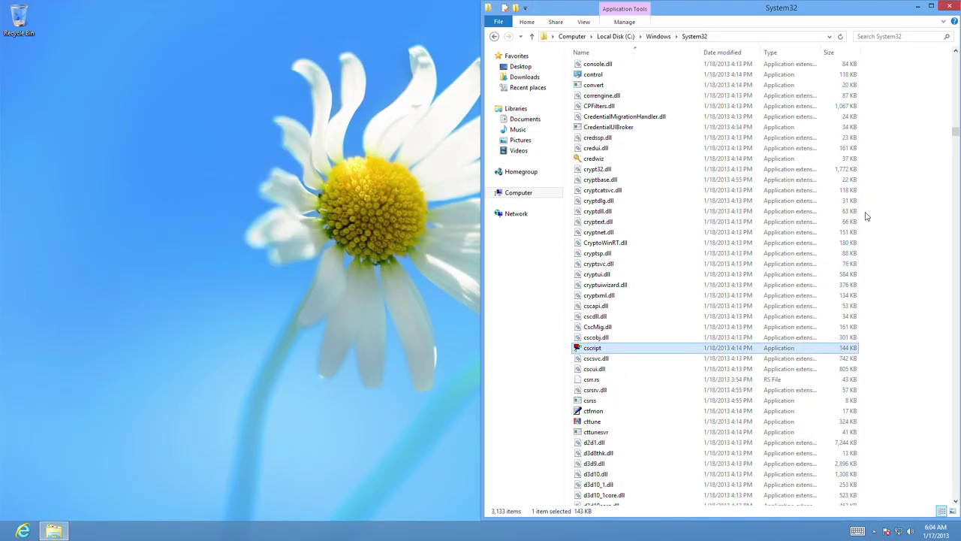
Run the credwiz application in System32, view the Stored User Names and Passwords wizard, and cancel it.
double_click(596, 159)
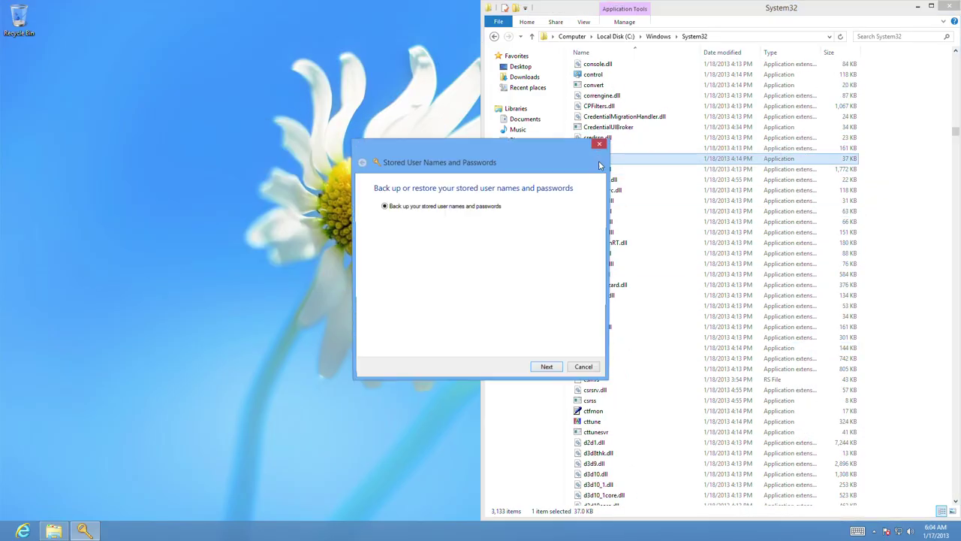
click(585, 370)
Open the comexp console document in System32, view the Component Services console, and close it.
scroll(605, 247, up, 5)
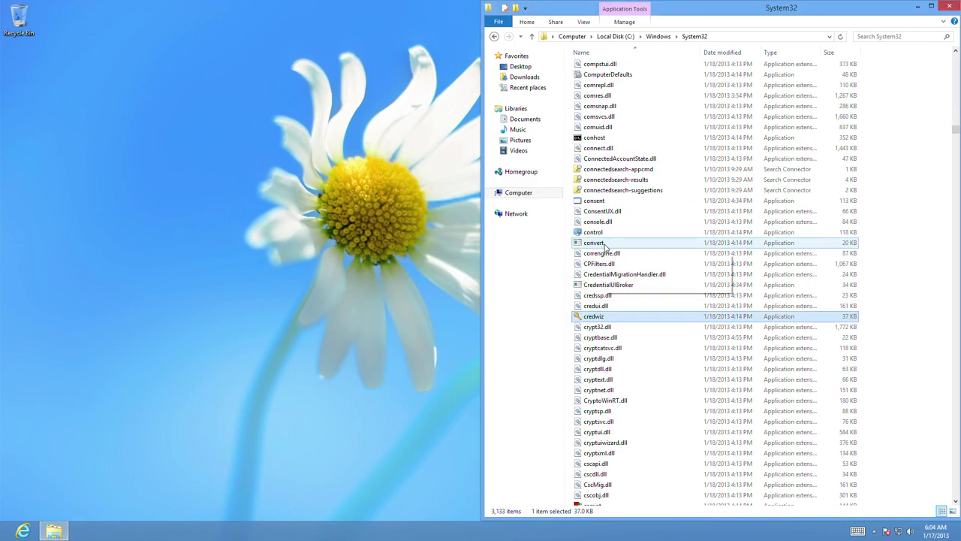
mouse_move(606, 248)
scroll(605, 238, up, 3)
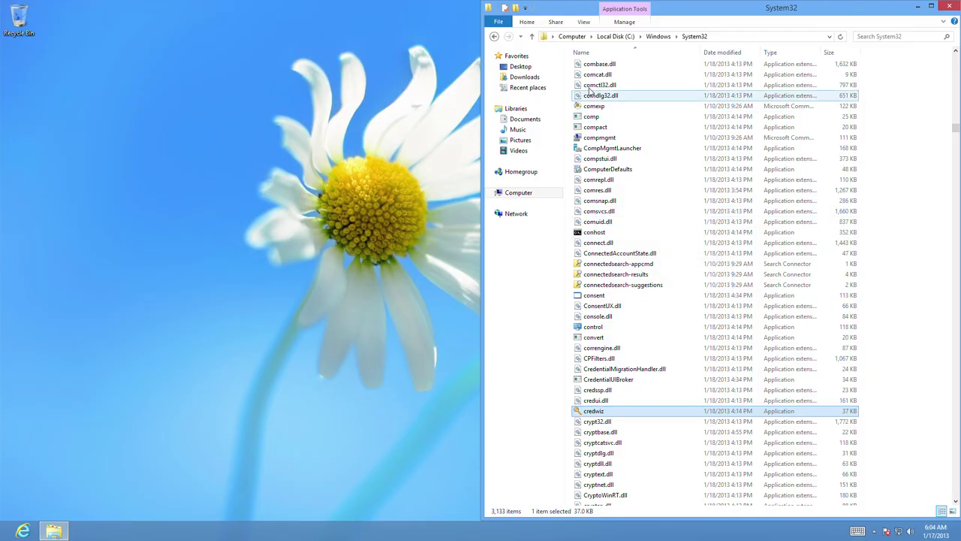
double_click(608, 110)
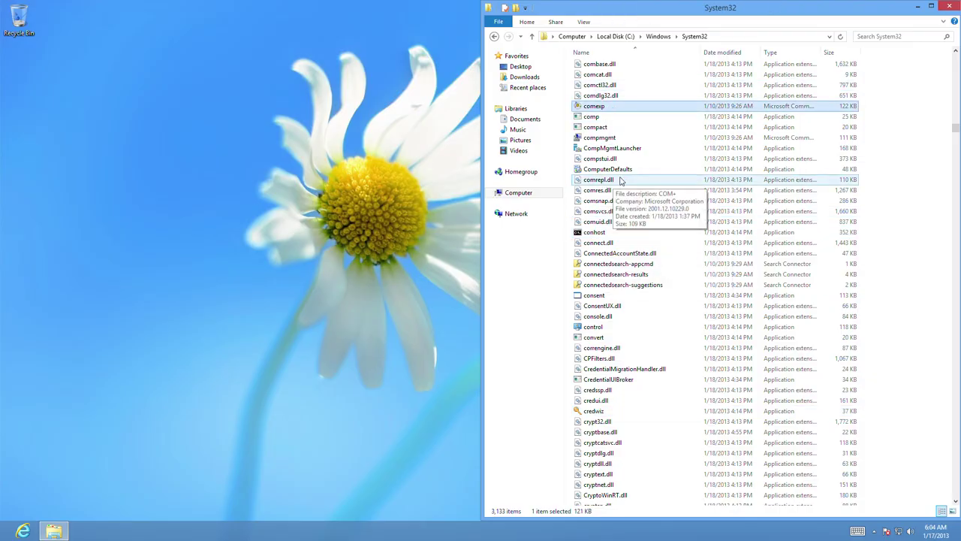
mouse_move(690, 162)
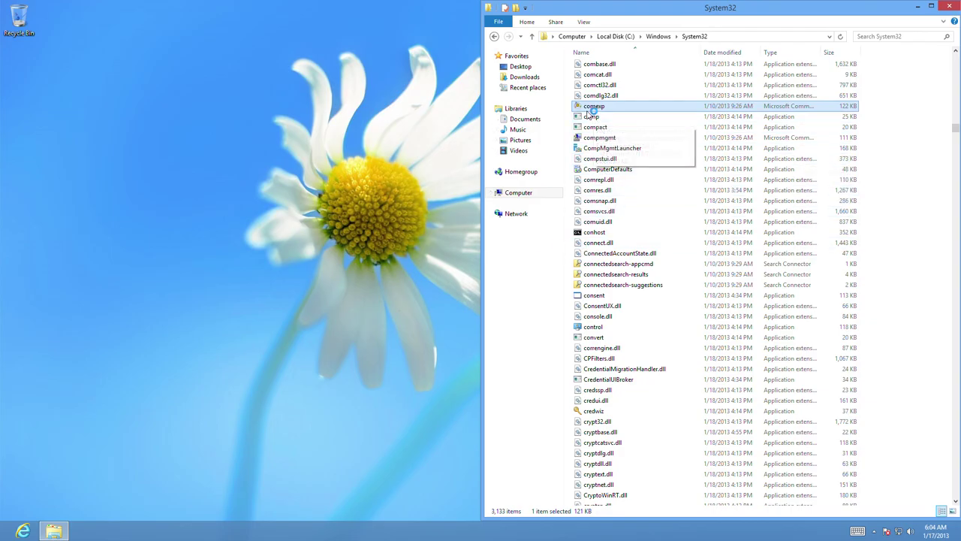
mouse_move(592, 111)
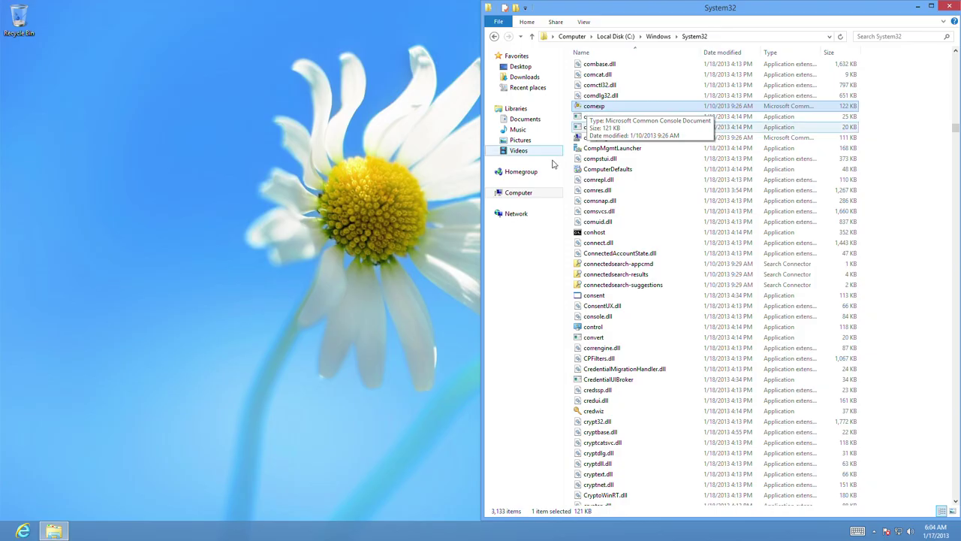
scroll(638, 191, up, 5)
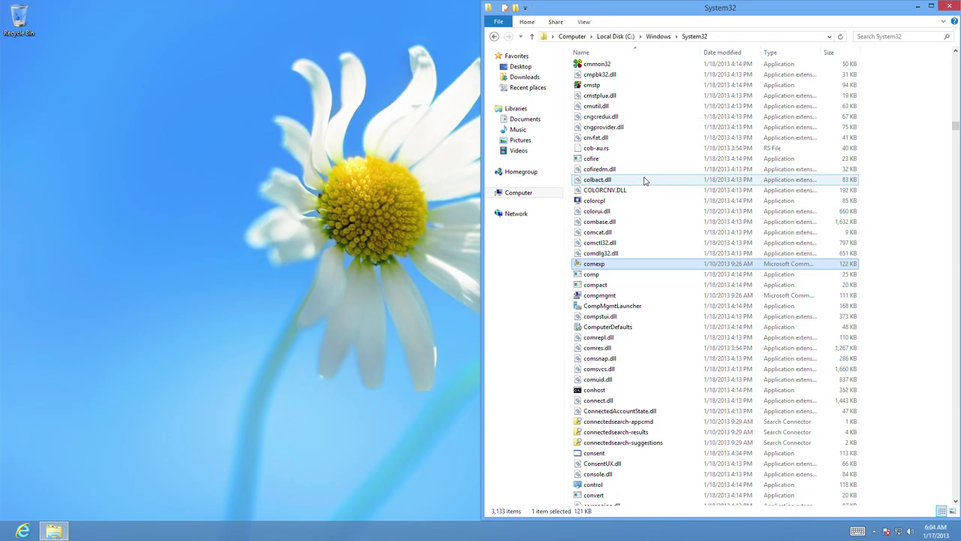
scroll(639, 189, up, 2)
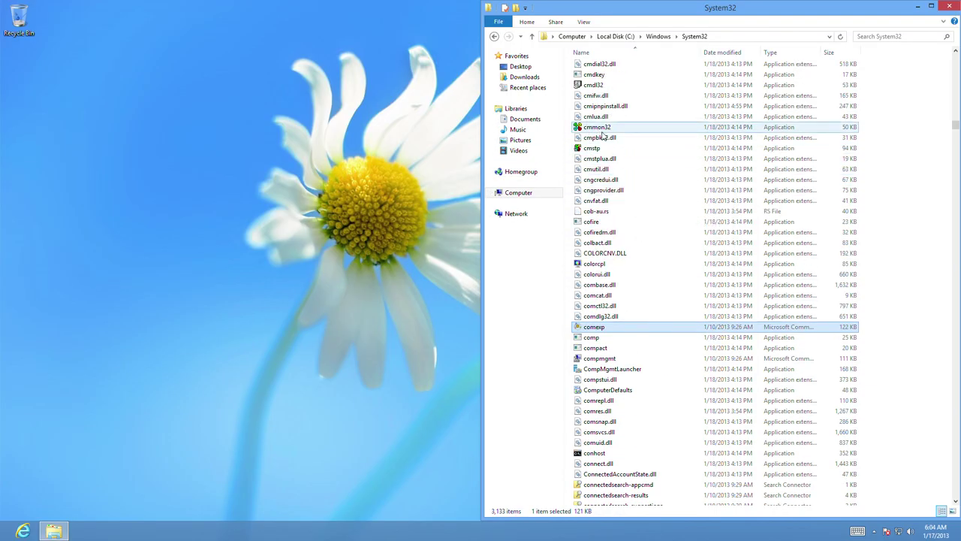
key(Return)
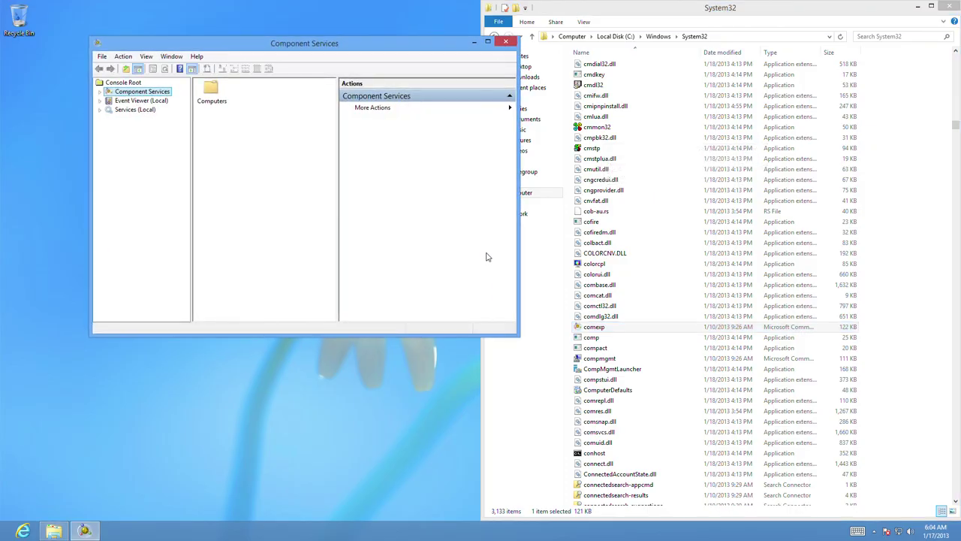
click(506, 41)
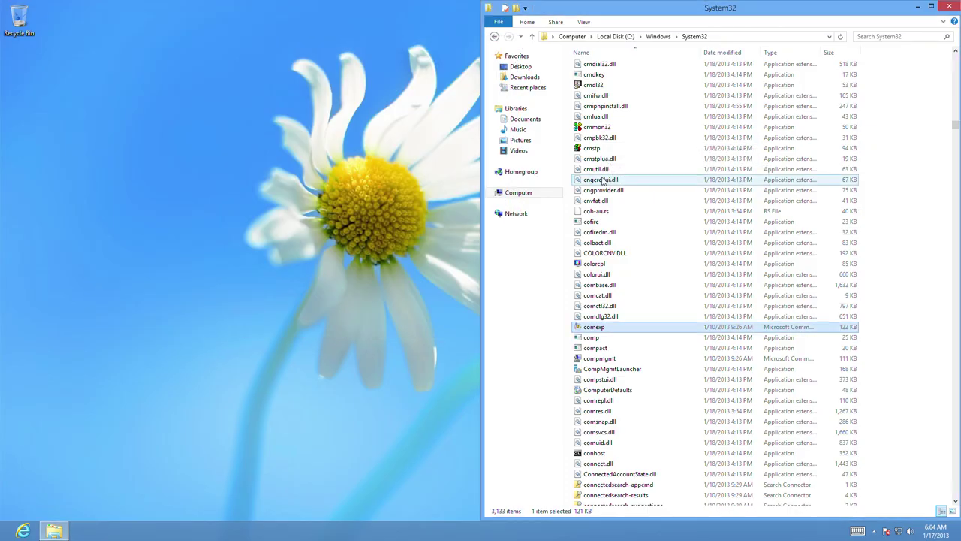
Run the cmstp application in System32, view the Connection Manager Profile Installer usage information, and dismiss it.
click(602, 148)
double_click(602, 148)
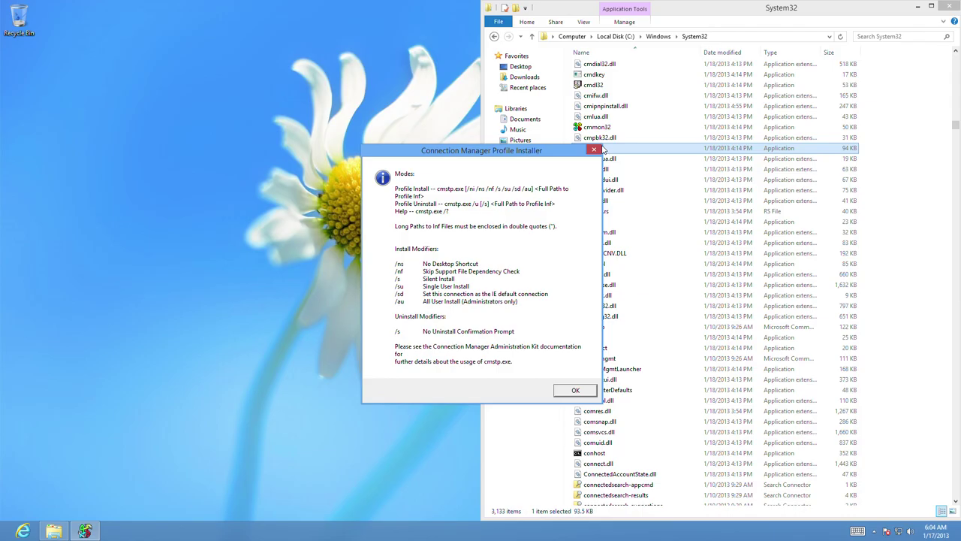
click(574, 391)
Run the cmmon32 application in System32 and agree to continue testing.
double_click(610, 128)
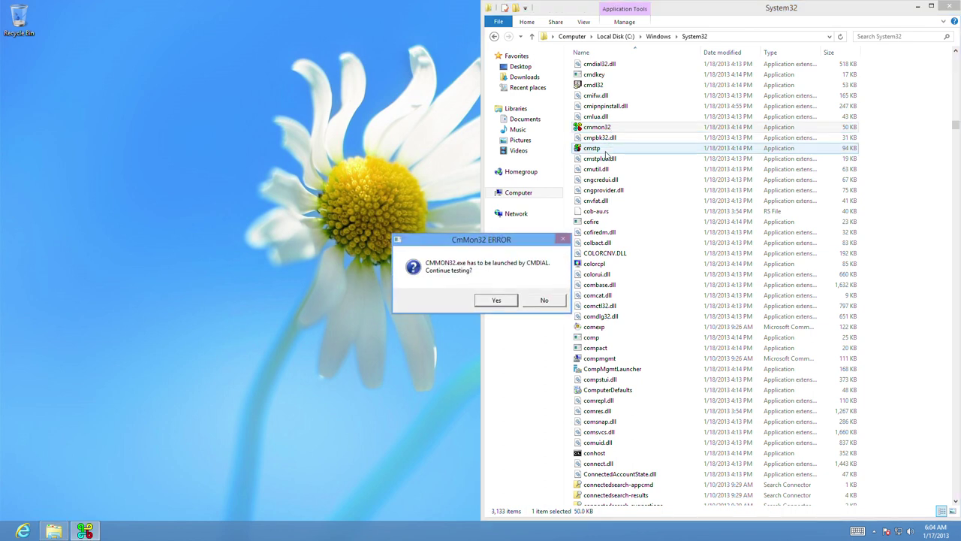
click(511, 301)
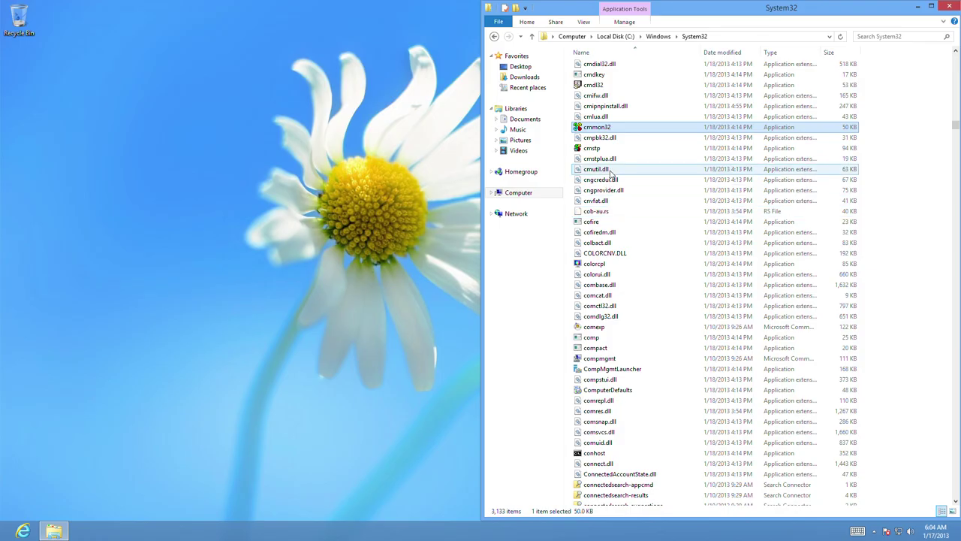
Examine the System32 files listed before cmmon32, going back through the C, B and A entries to the end of the subfolders.
scroll(612, 172, up, 3)
scroll(622, 164, up, 2)
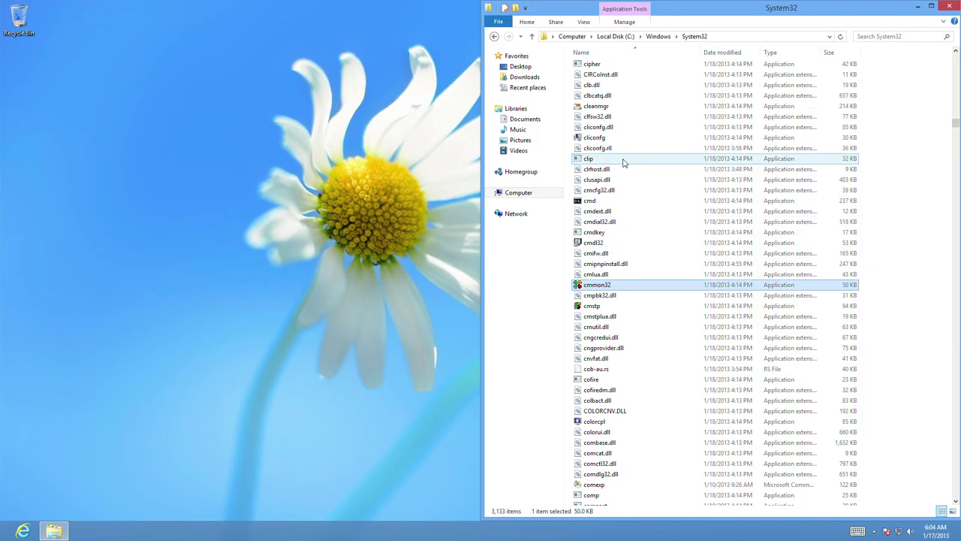
scroll(623, 163, up, 1)
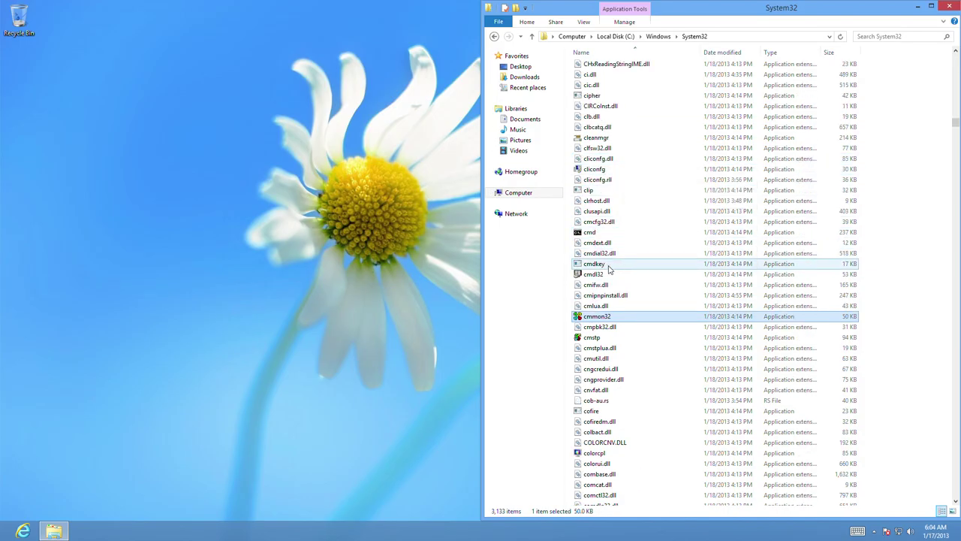
scroll(609, 240, up, 1)
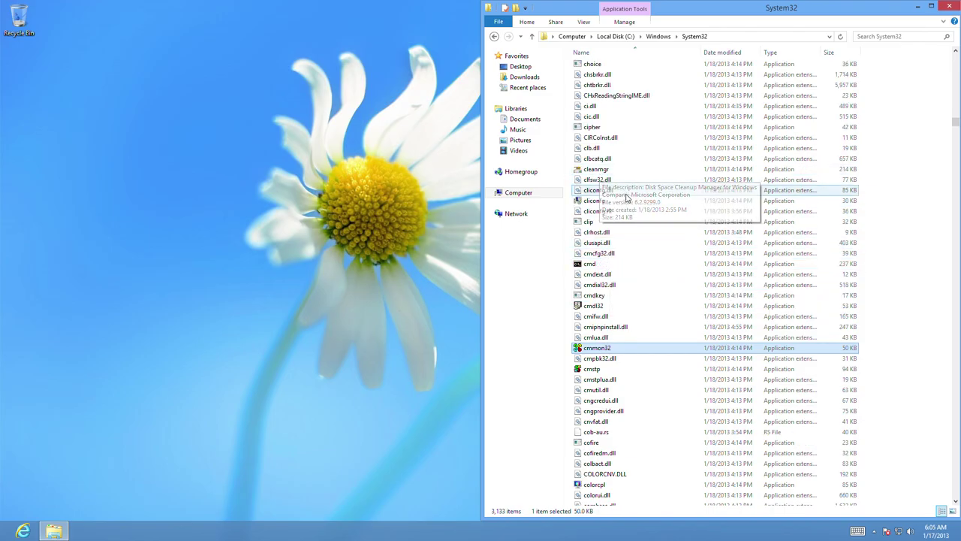
scroll(629, 204, up, 8)
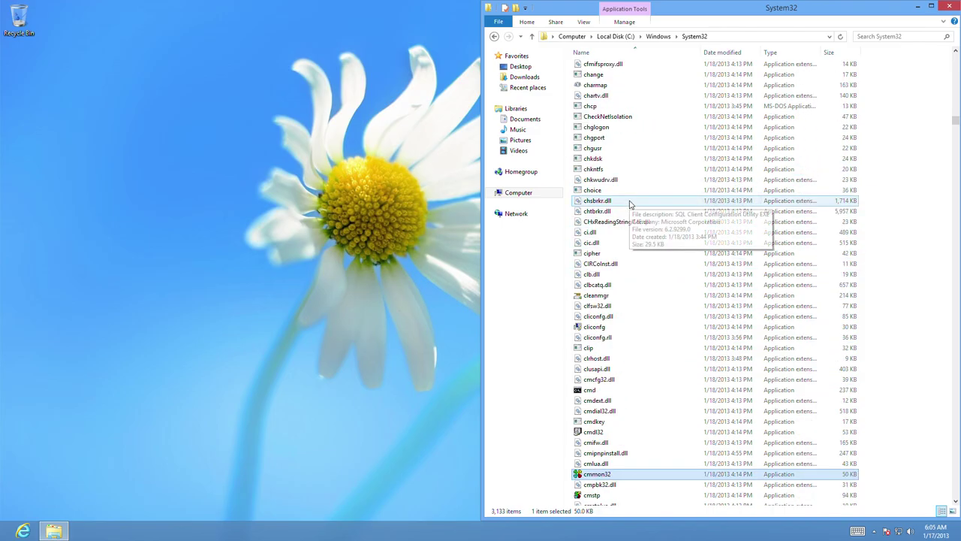
scroll(611, 148, up, 2)
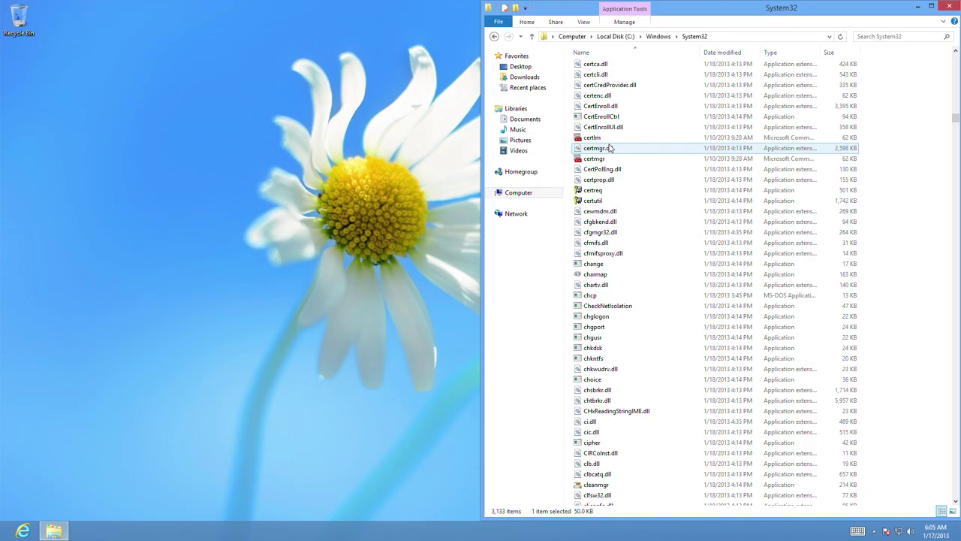
scroll(628, 167, up, 9)
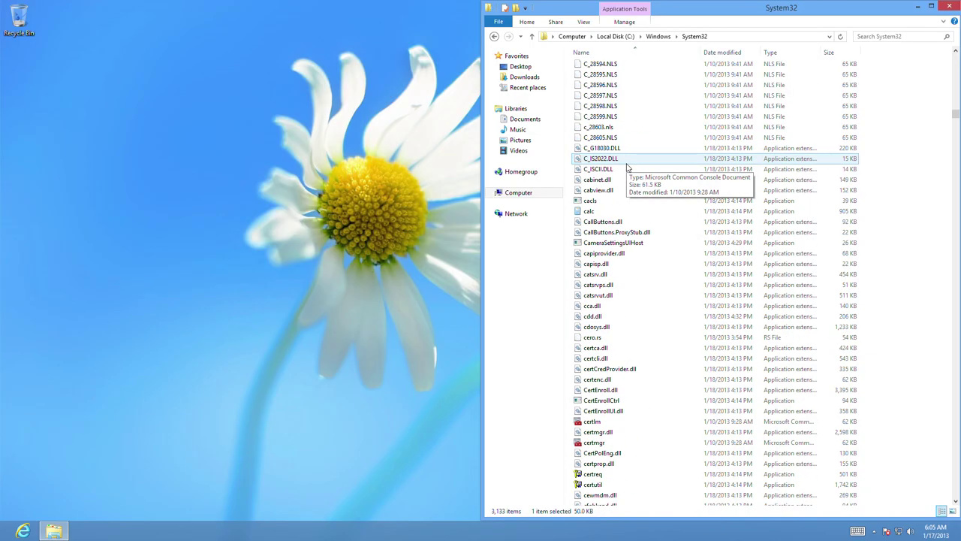
scroll(628, 167, up, 3)
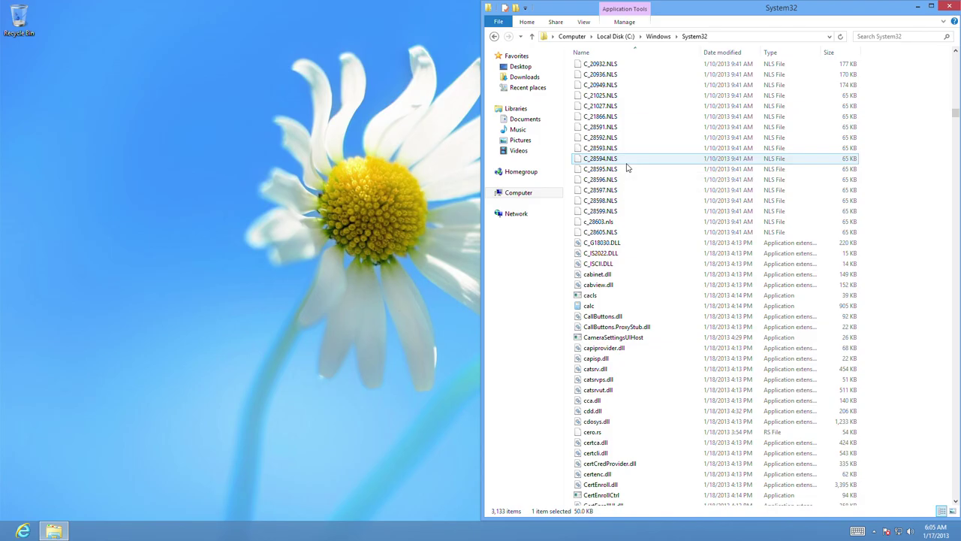
scroll(628, 166, up, 4)
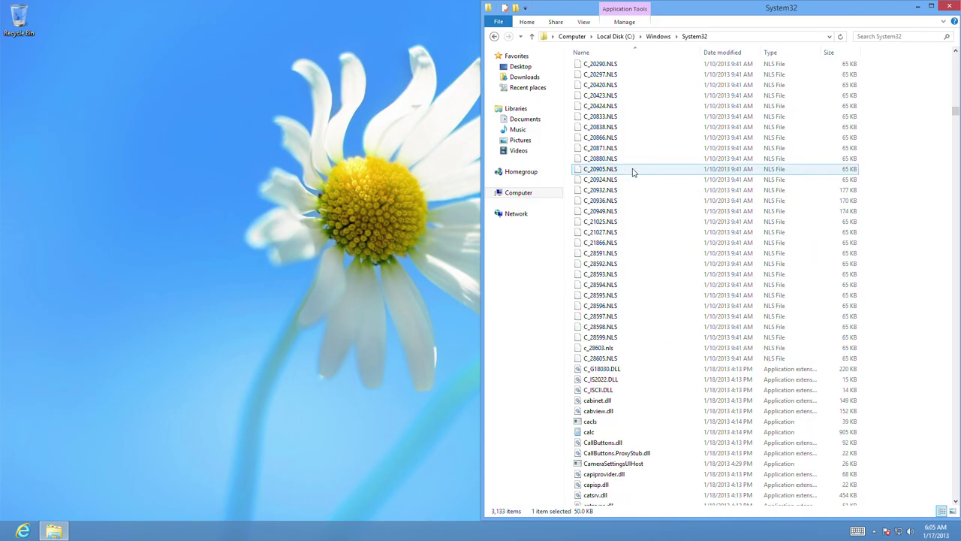
scroll(634, 172, up, 10)
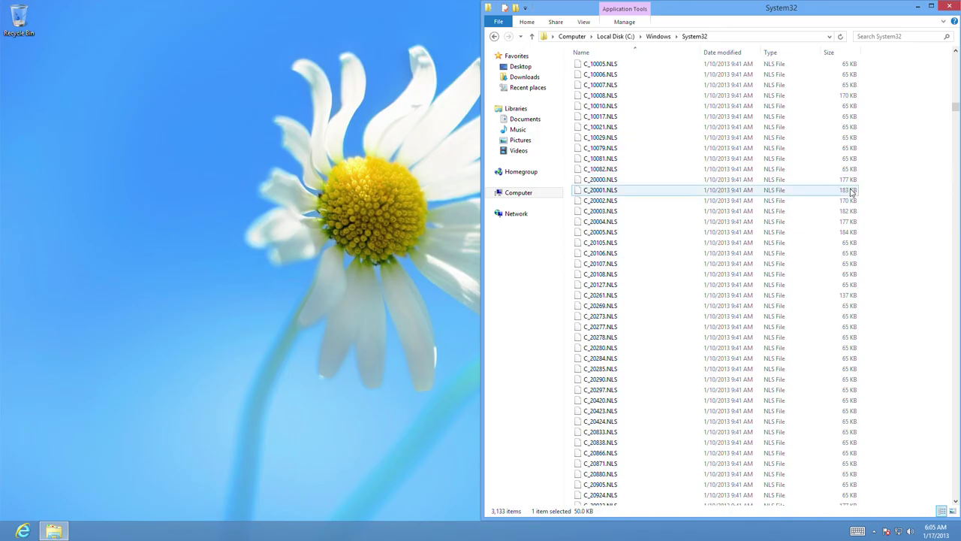
scroll(864, 214, up, 20)
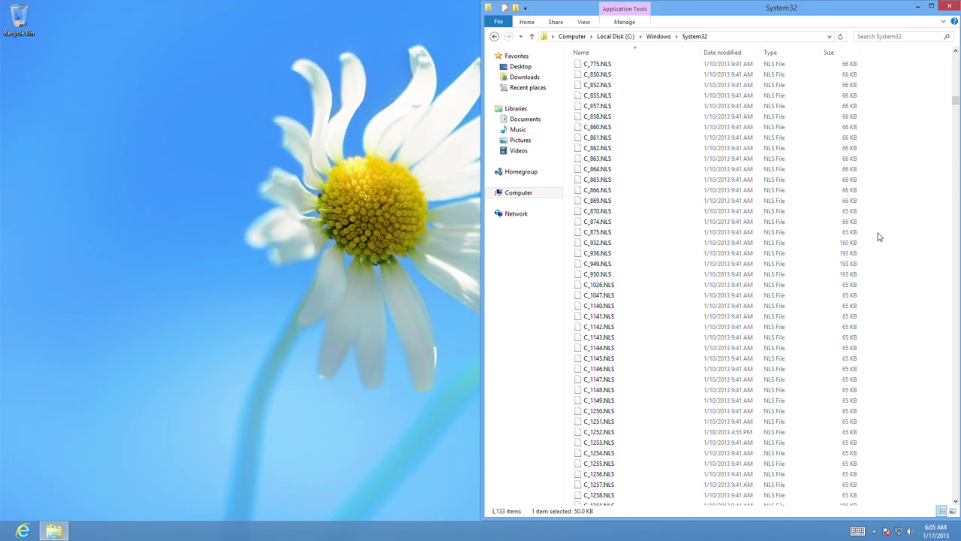
scroll(881, 239, up, 10)
scroll(886, 242, up, 20)
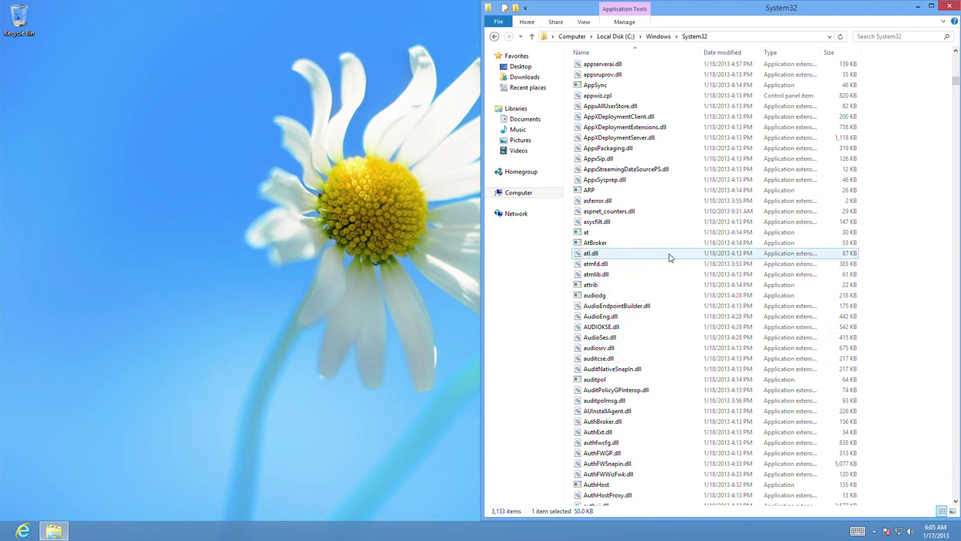
scroll(681, 255, down, 7)
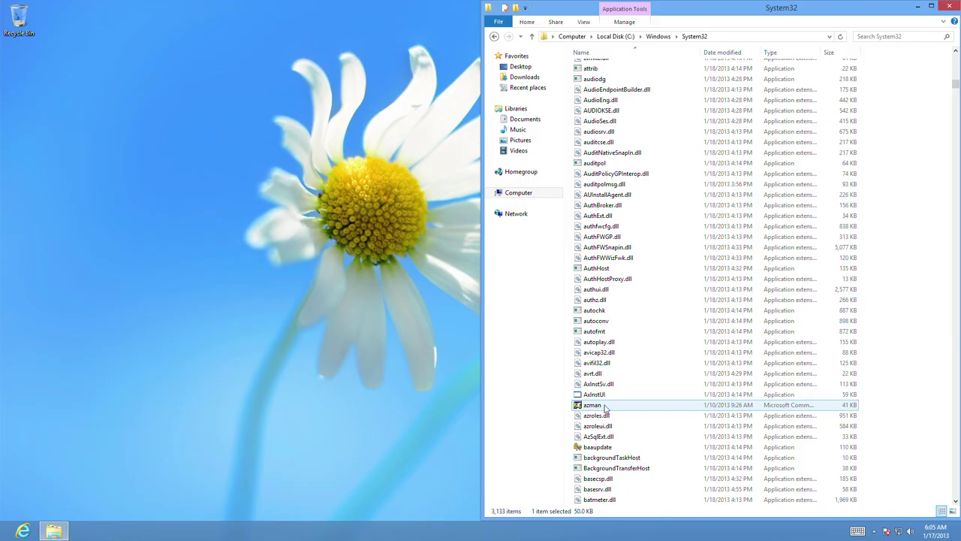
scroll(606, 406, down, 2)
scroll(734, 396, up, 20)
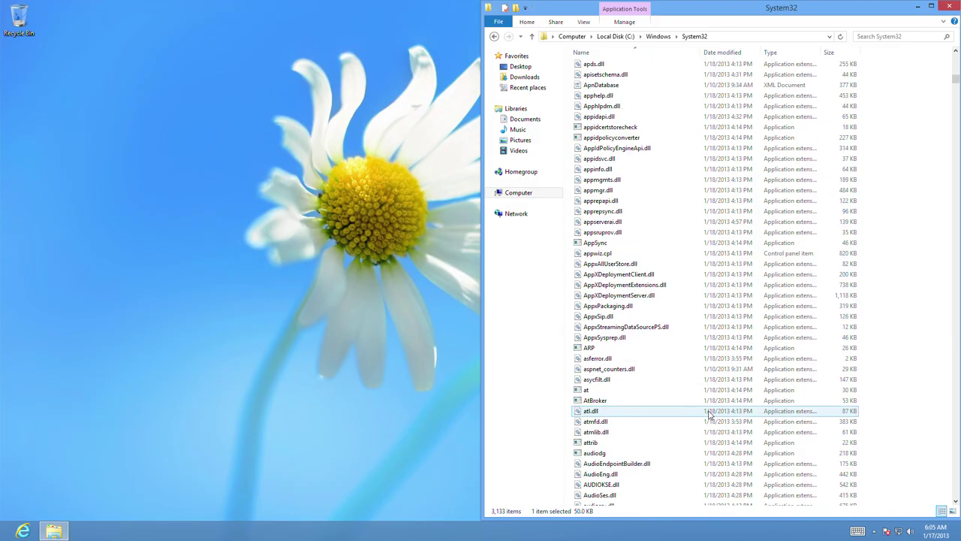
scroll(728, 398, up, 11)
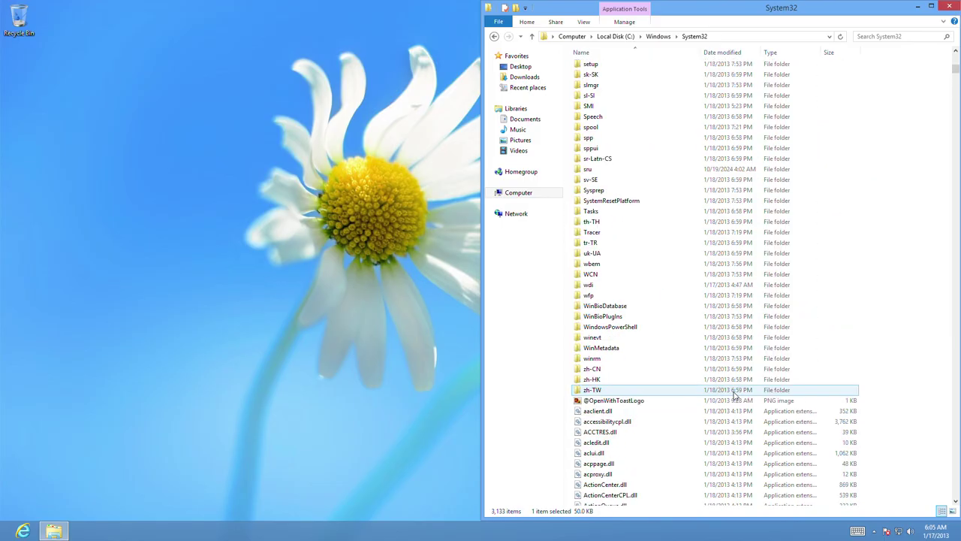
double_click(624, 404)
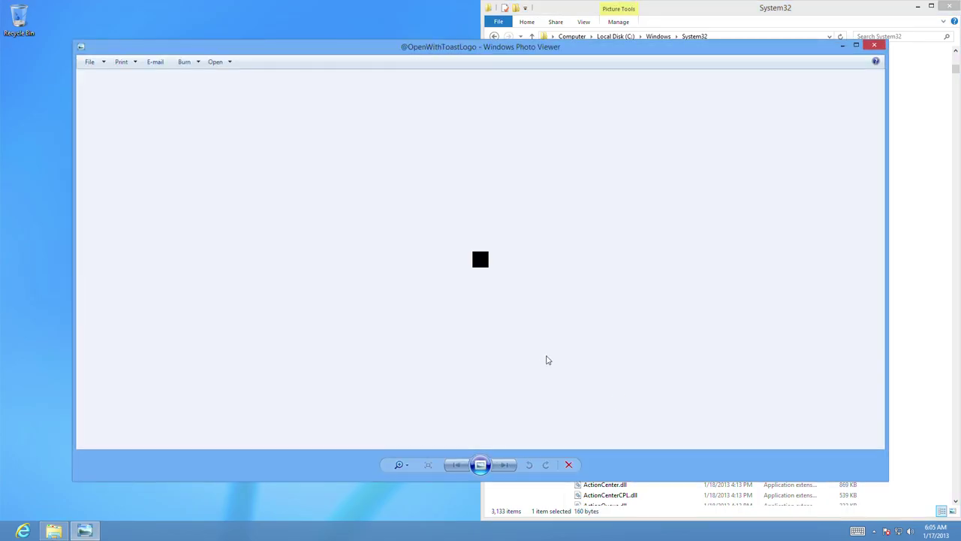
click(481, 464)
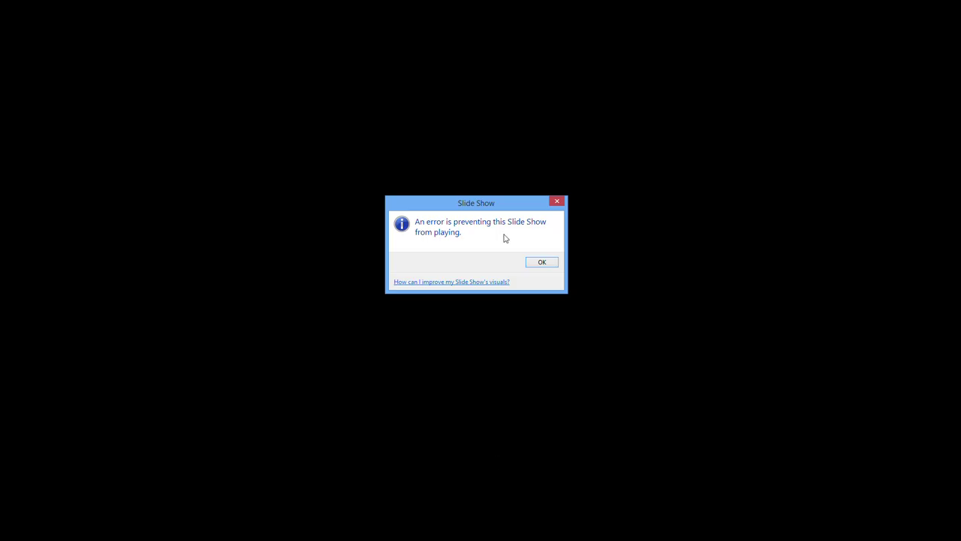
click(542, 263)
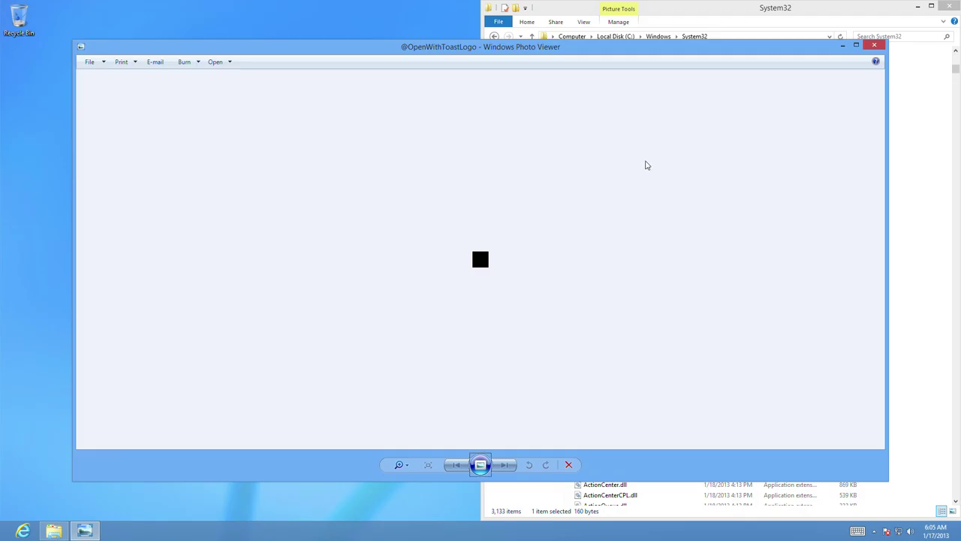
key(alt+F4)
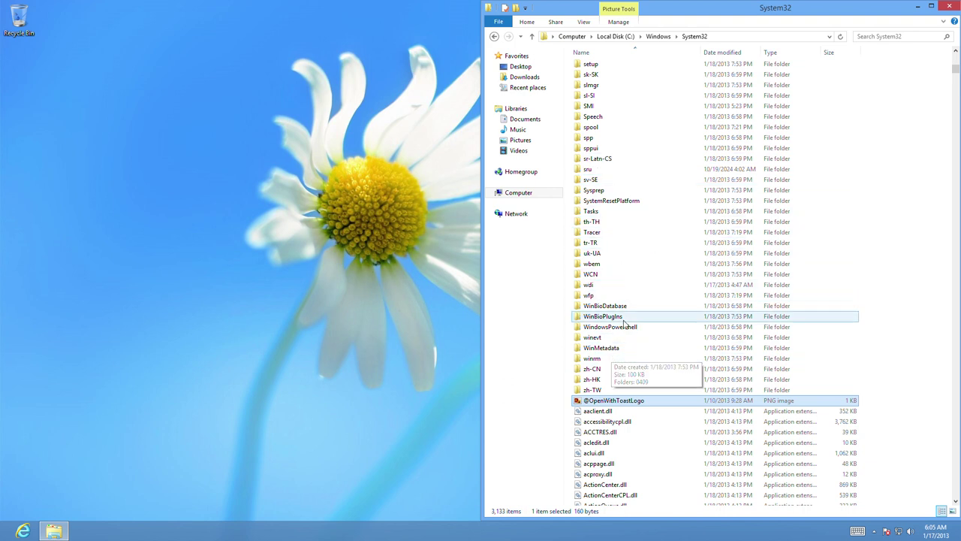
Look back through the System32 subfolders and go up to the parent Windows folder.
scroll(668, 259, up, 4)
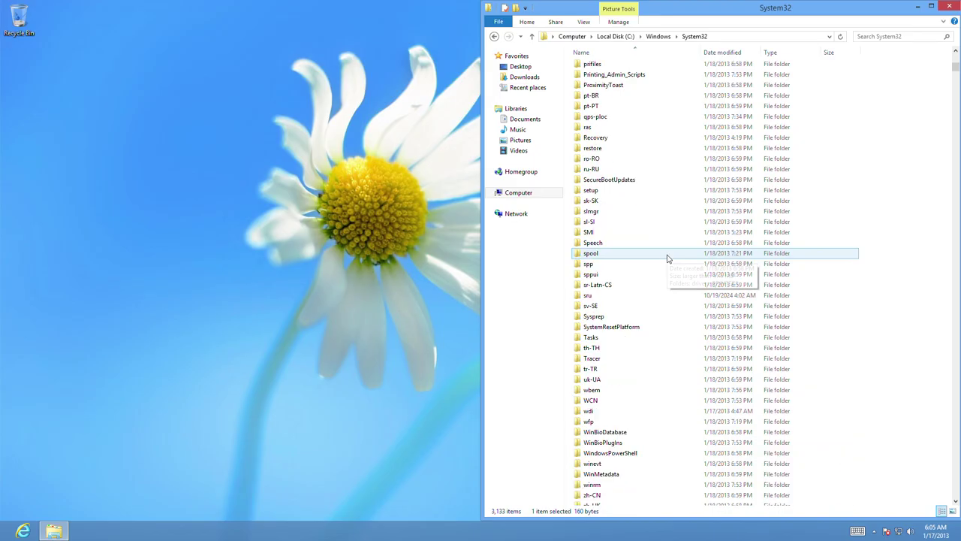
scroll(650, 196, up, 3)
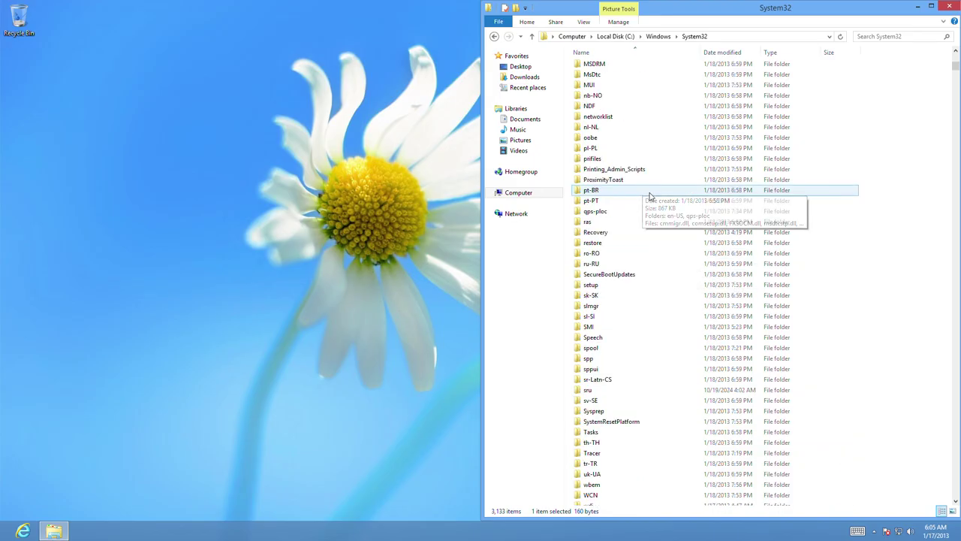
scroll(646, 192, up, 4)
scroll(646, 143, up, 3)
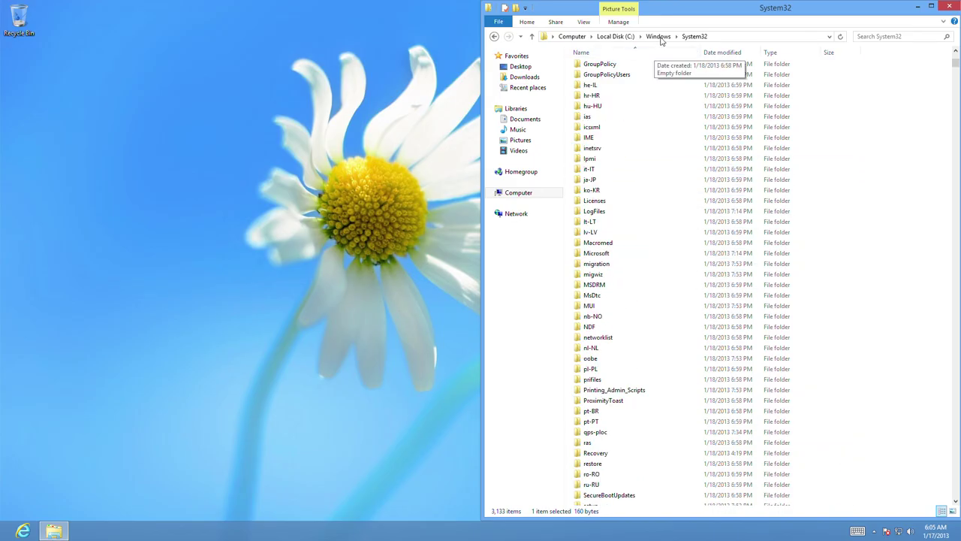
click(658, 36)
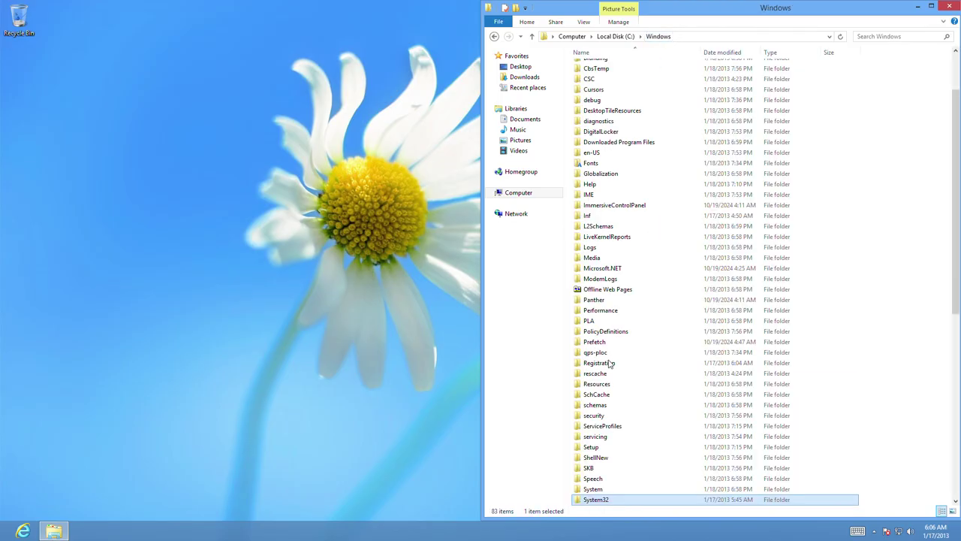
Open the SysWOW64 folder inside the Windows folder and select the LocationNotifications application.
scroll(637, 461, down, 1)
double_click(603, 481)
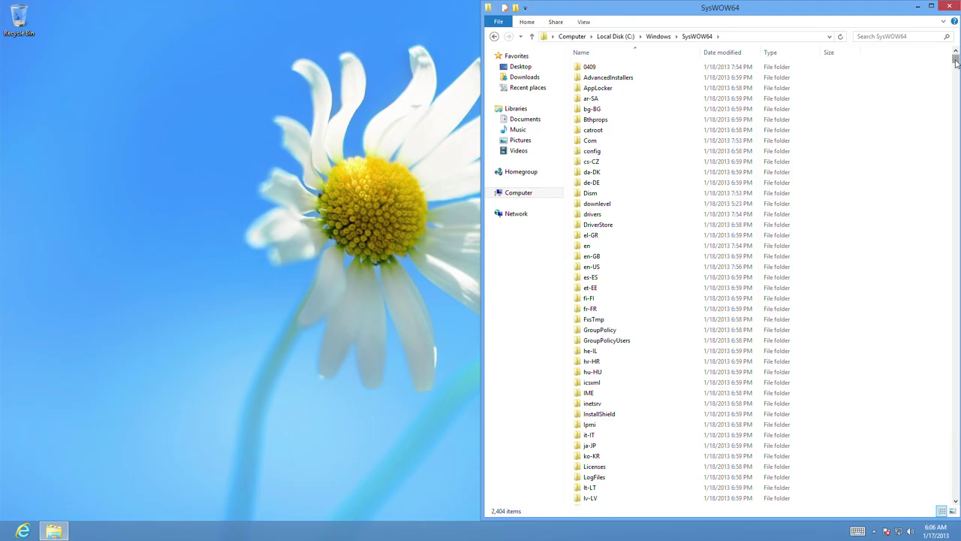
click(958, 277)
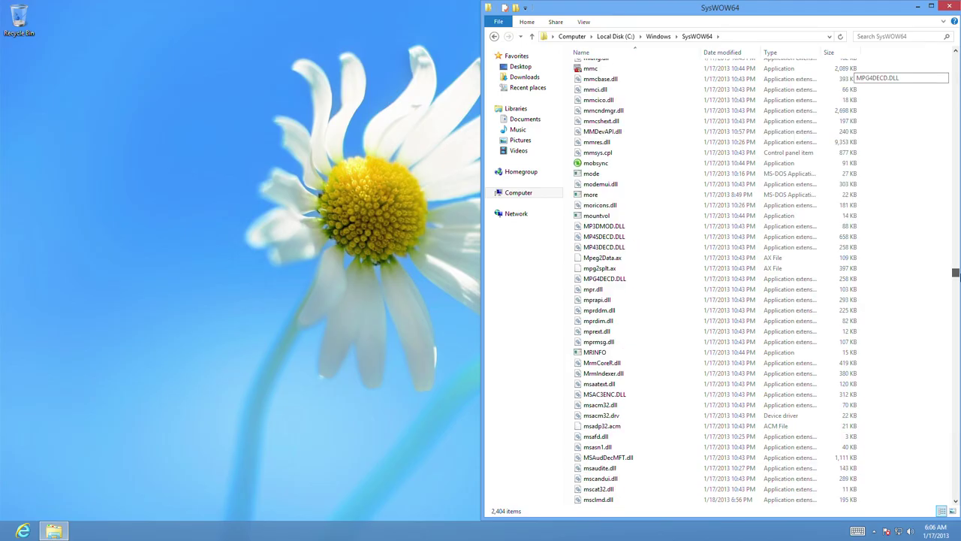
drag(956, 271, 956, 257)
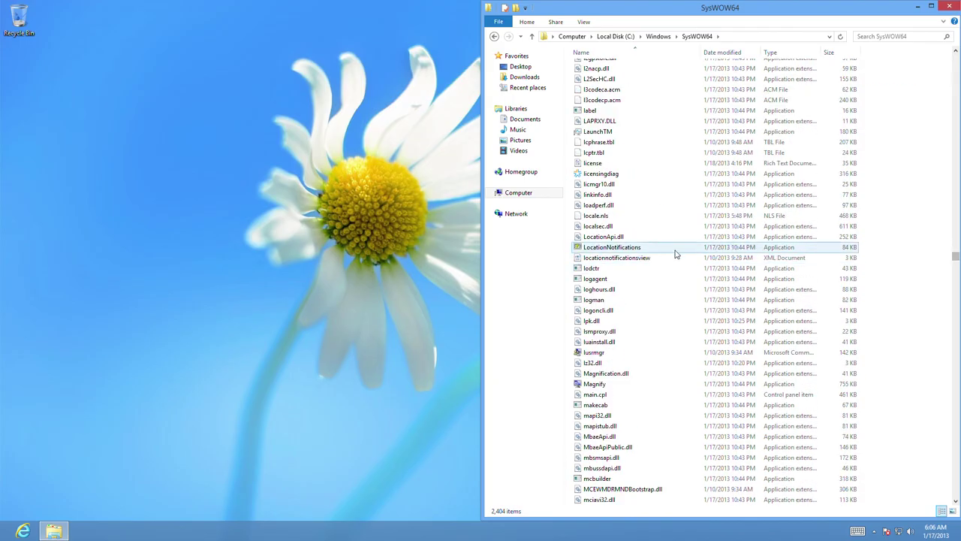
click(635, 250)
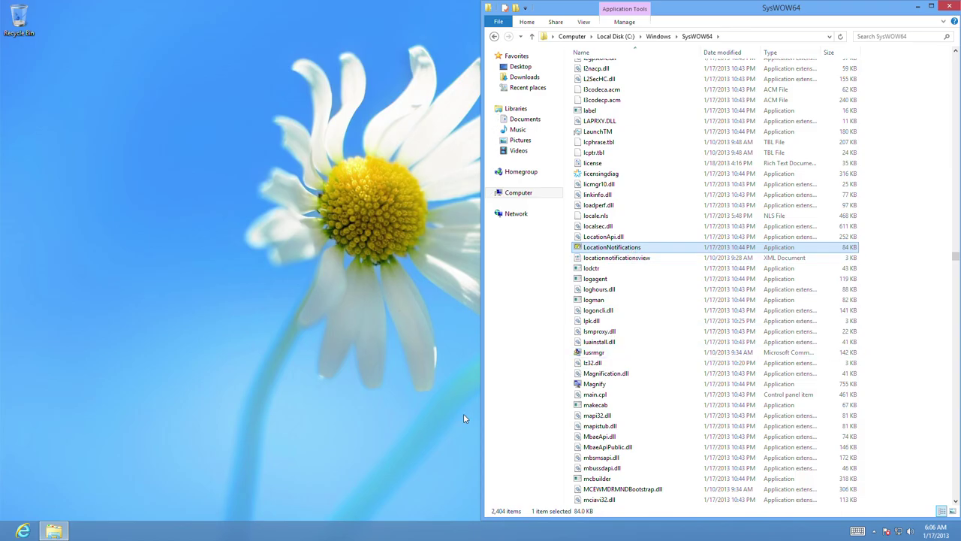
Examine the SysWOW64 files listed before LocationNotifications, going back through the K to D entries as far as the cryptxml and cscript files.
scroll(616, 340, up, 2)
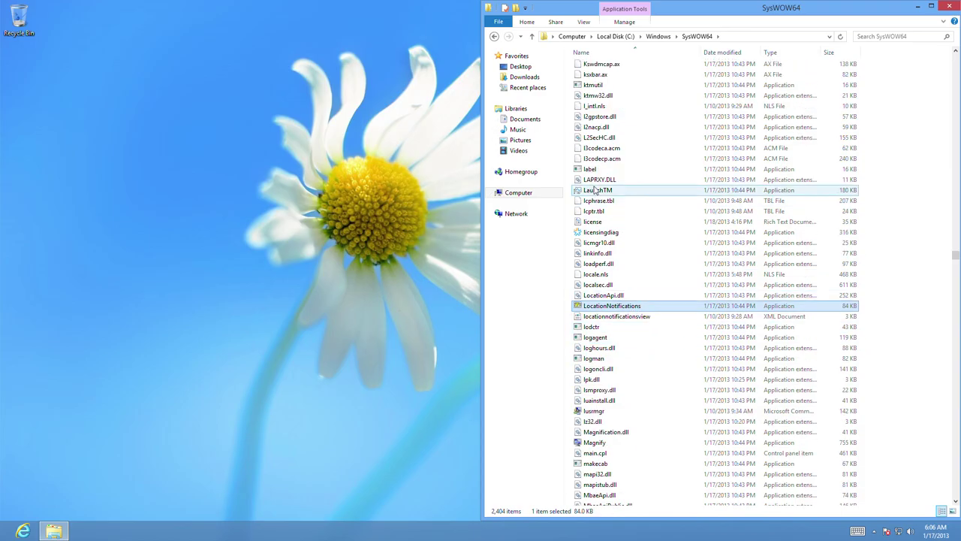
scroll(616, 196, up, 3)
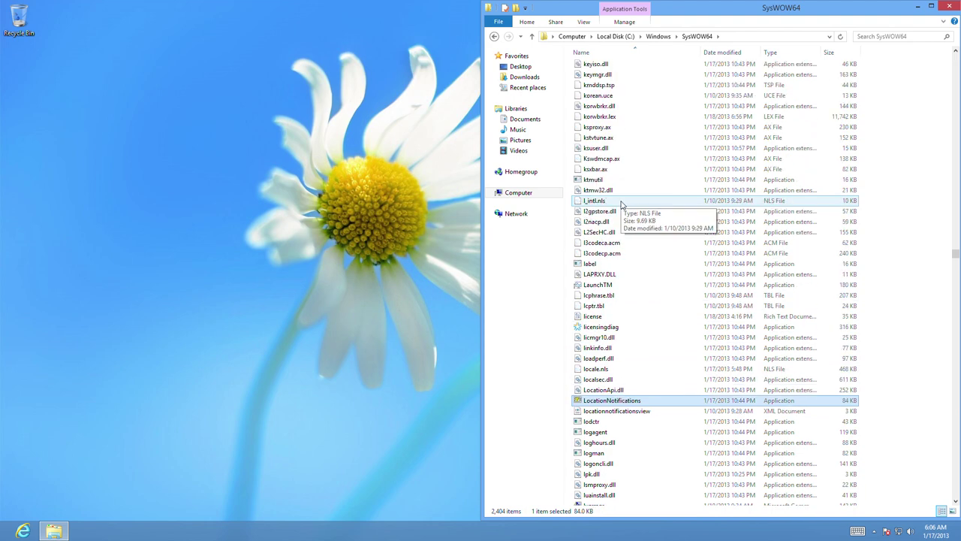
scroll(621, 204, up, 3)
scroll(621, 205, up, 7)
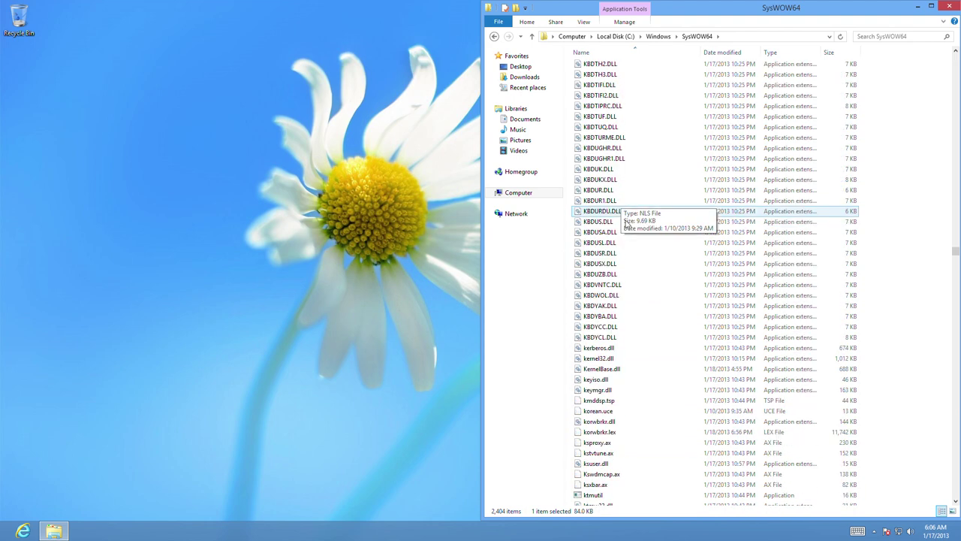
scroll(660, 259, up, 15)
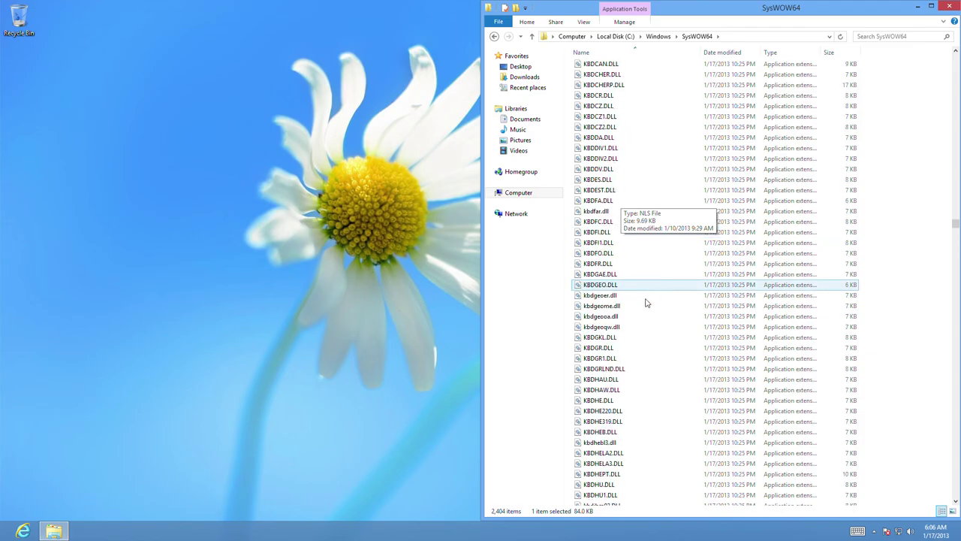
scroll(654, 295, up, 20)
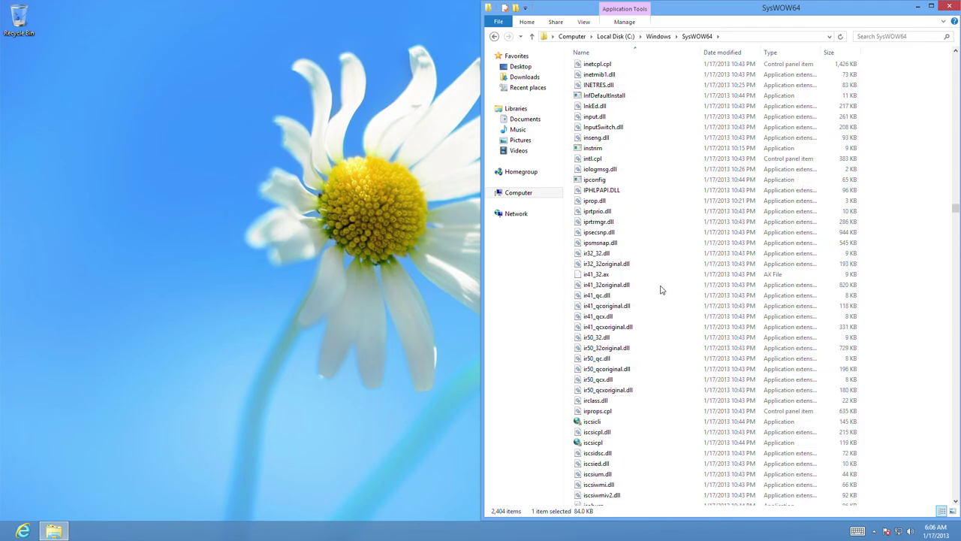
scroll(657, 301, up, 20)
scroll(633, 348, up, 11)
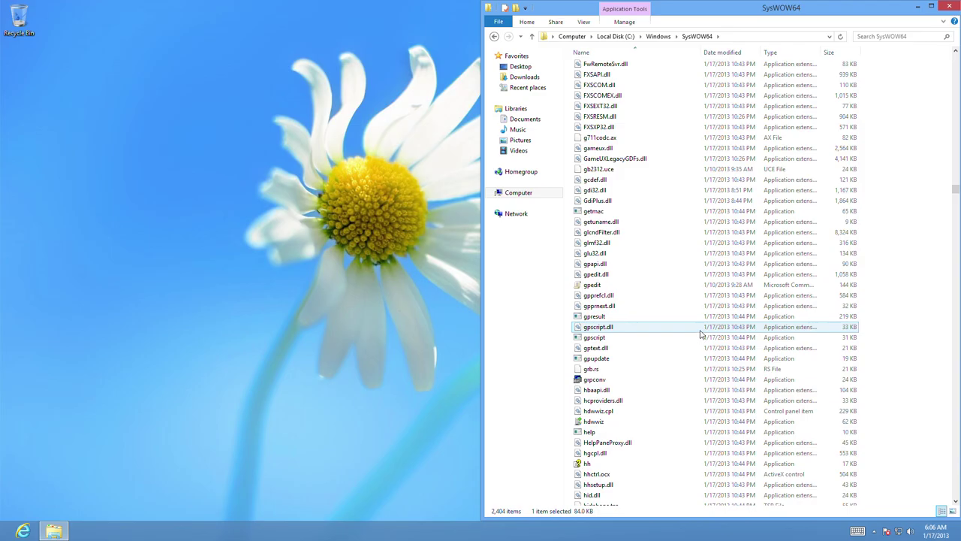
scroll(700, 335, up, 5)
scroll(700, 333, up, 7)
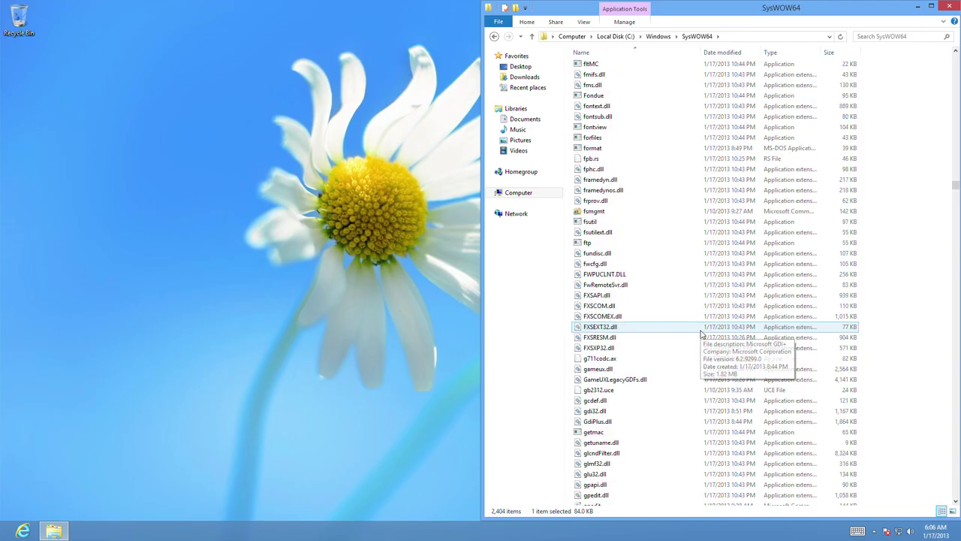
scroll(702, 334, up, 2)
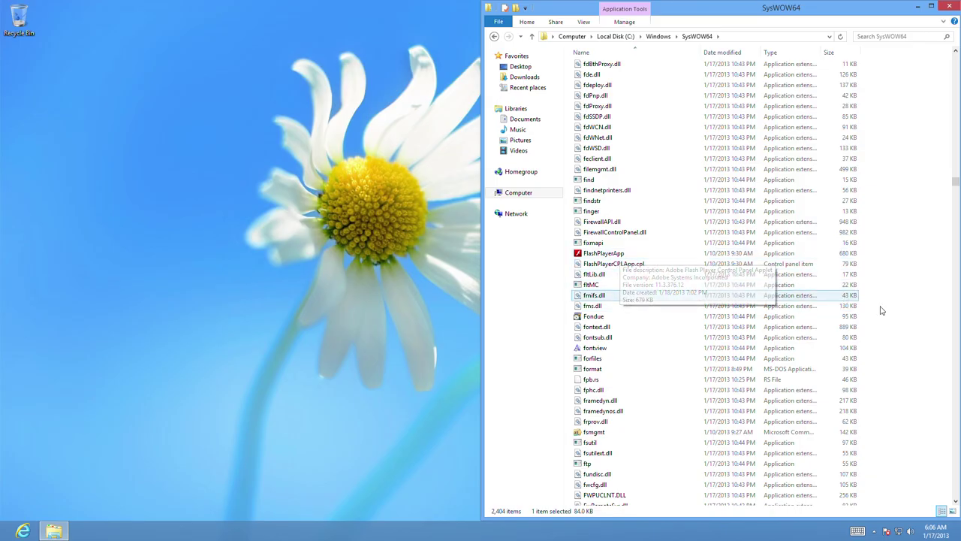
scroll(887, 310, up, 3)
scroll(886, 310, up, 4)
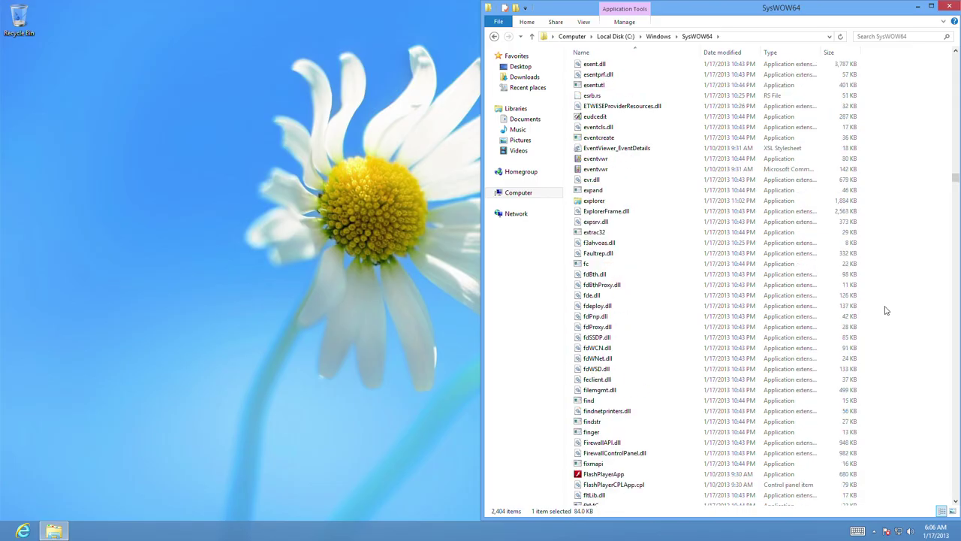
scroll(646, 178, up, 3)
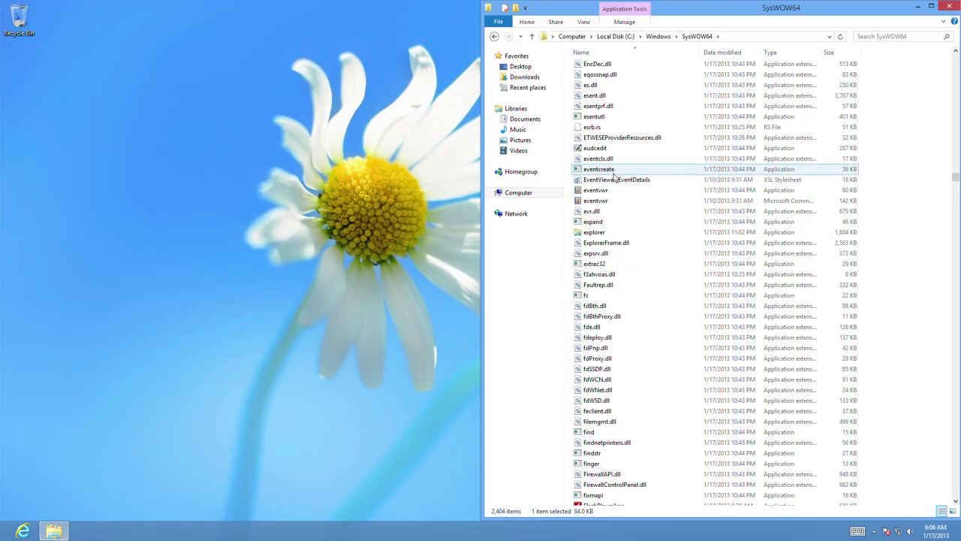
scroll(668, 197, up, 8)
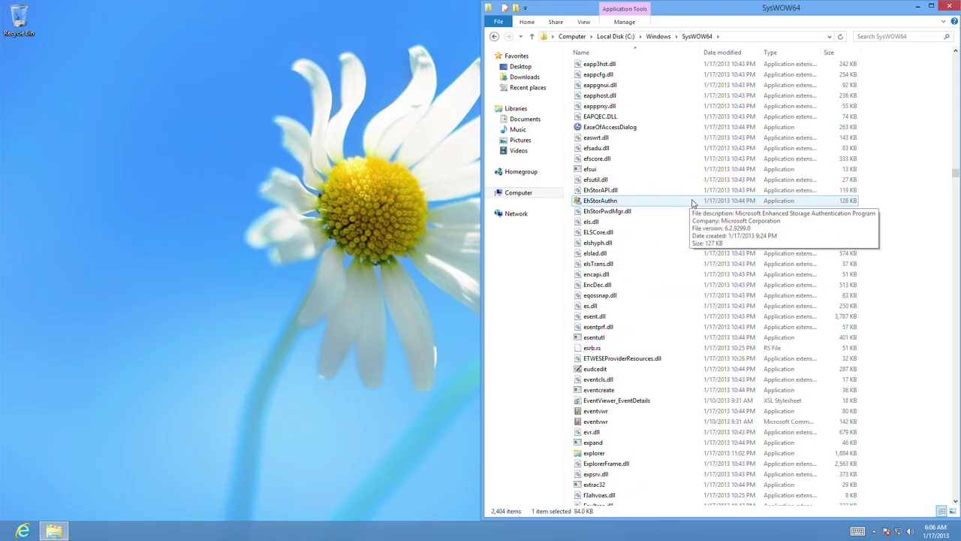
scroll(690, 203, up, 4)
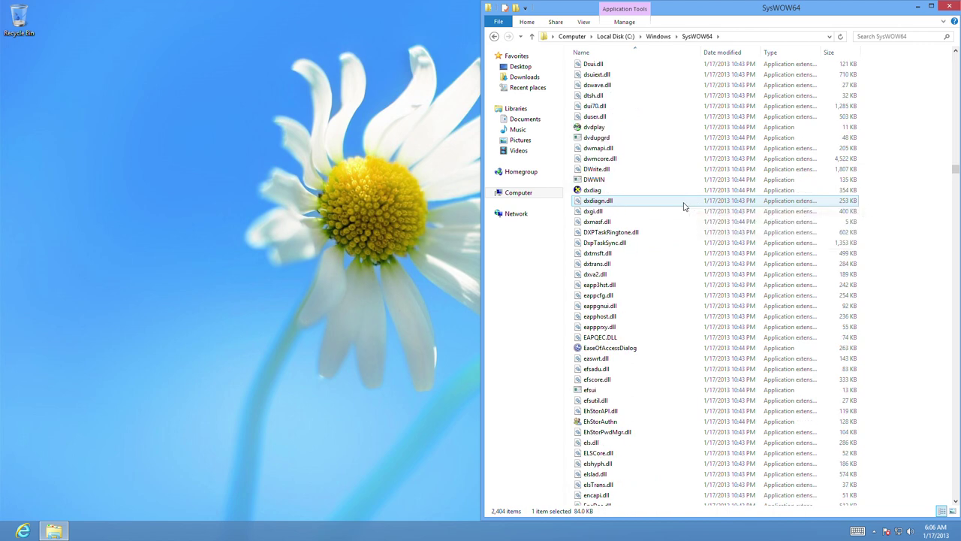
scroll(684, 206, up, 9)
scroll(683, 206, up, 16)
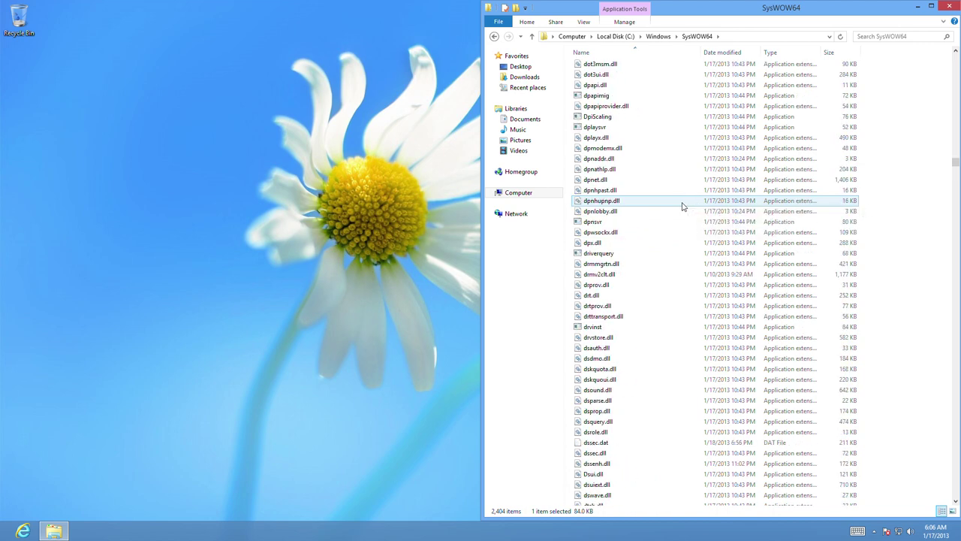
scroll(682, 207, up, 18)
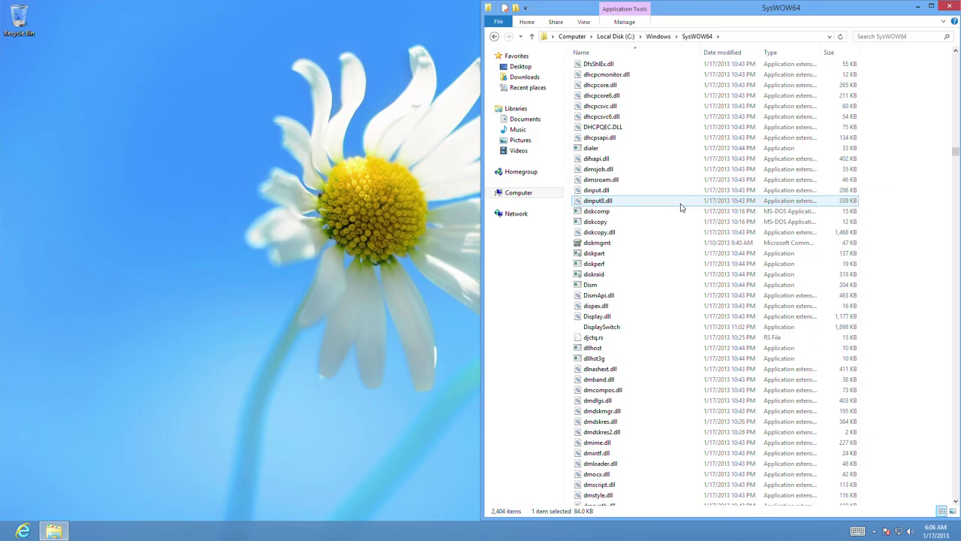
scroll(682, 208, up, 12)
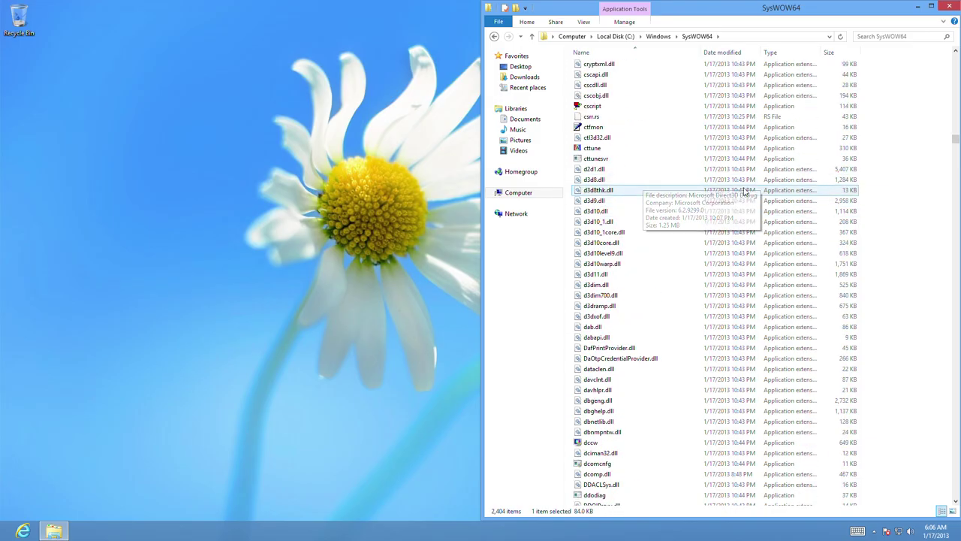
Run the xwizard application near the end of the SysWOW64 list and dismiss its usage dialog.
scroll(939, 171, down, 3)
scroll(931, 526, down, 20)
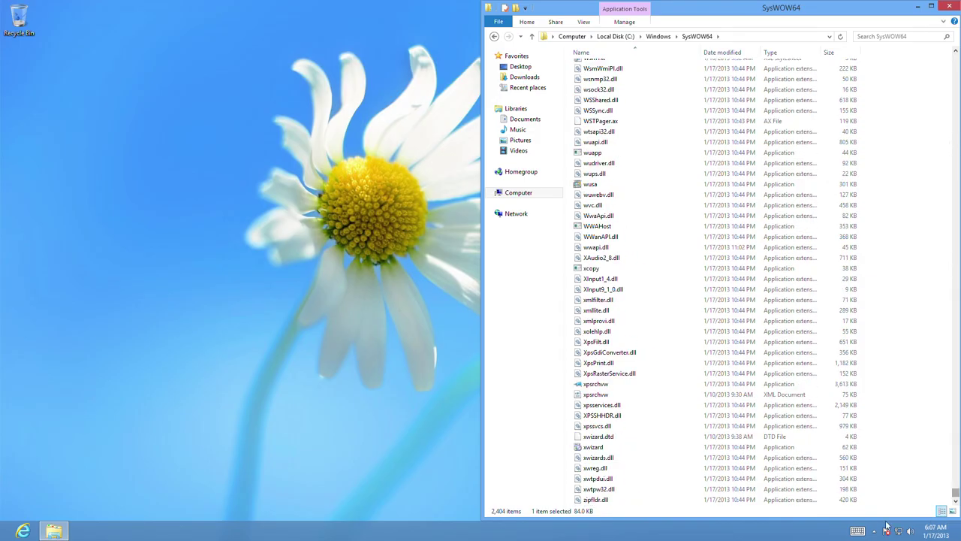
click(609, 448)
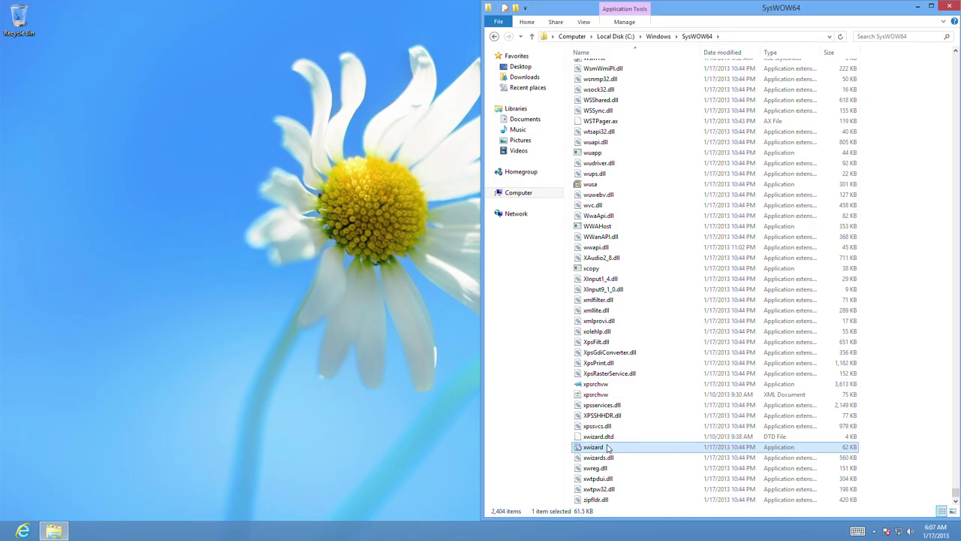
double_click(609, 447)
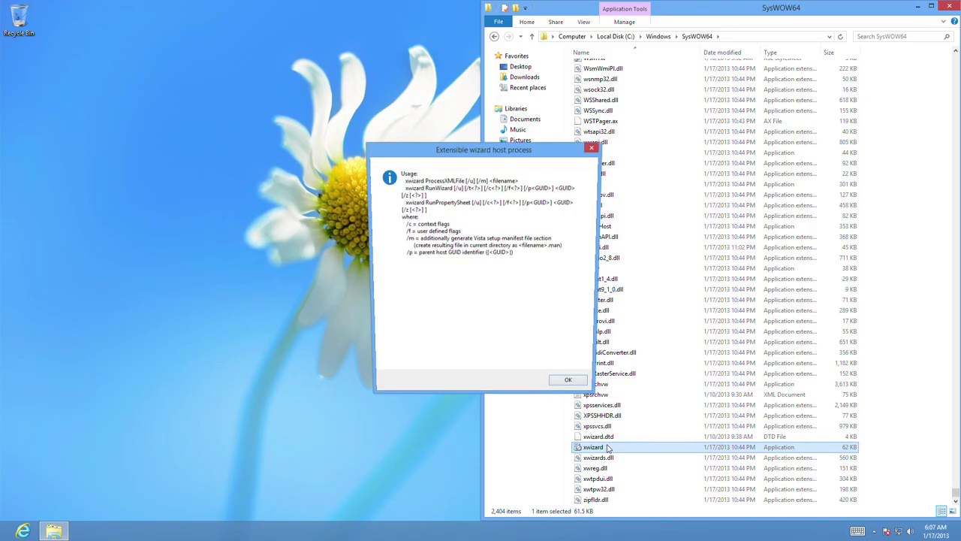
click(576, 397)
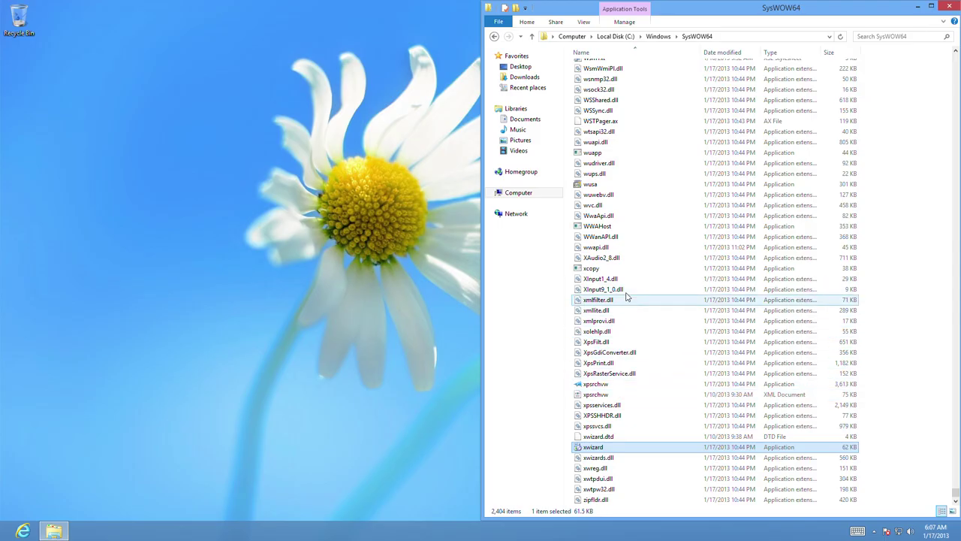
Run the write application among the W entries of SysWOW64 and close the WordPad window it opens.
scroll(620, 275, up, 4)
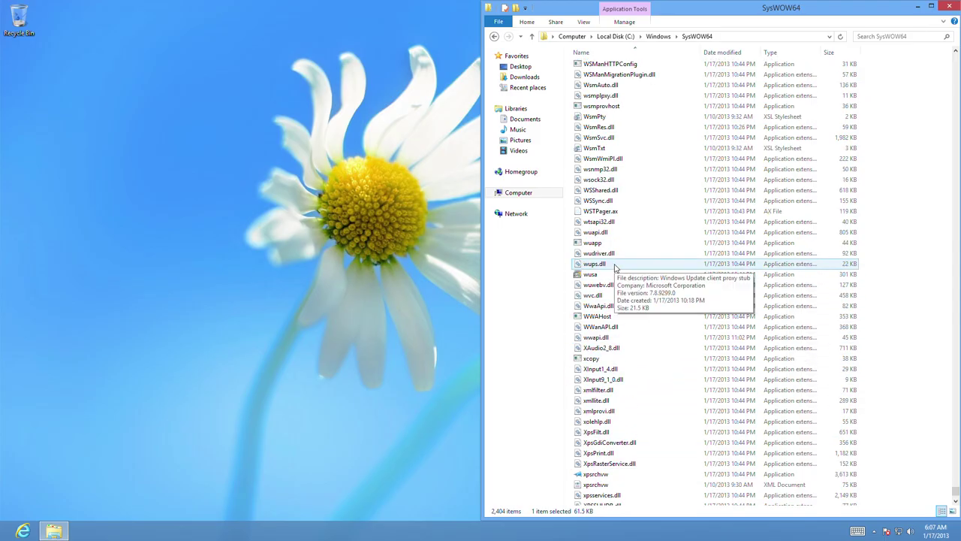
scroll(637, 134, up, 3)
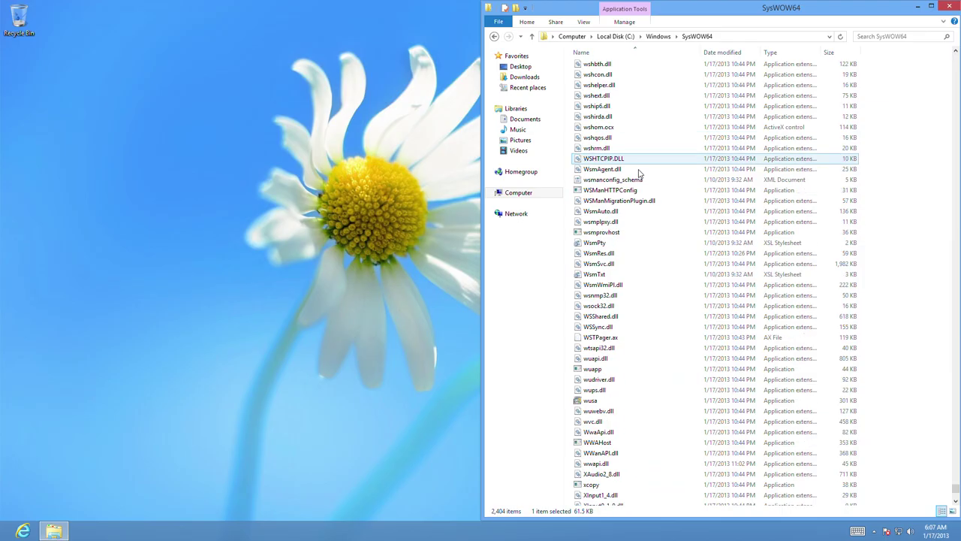
scroll(643, 142, up, 6)
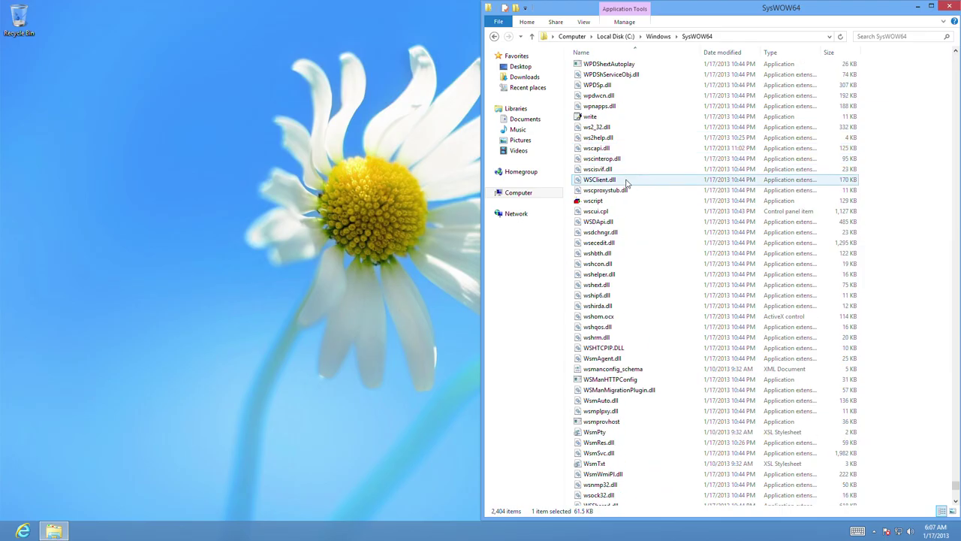
click(611, 120)
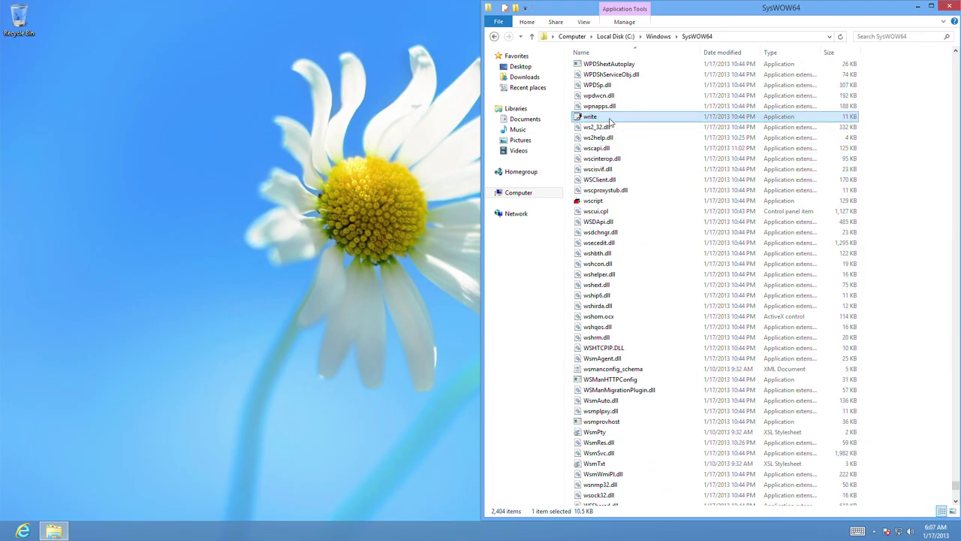
double_click(611, 122)
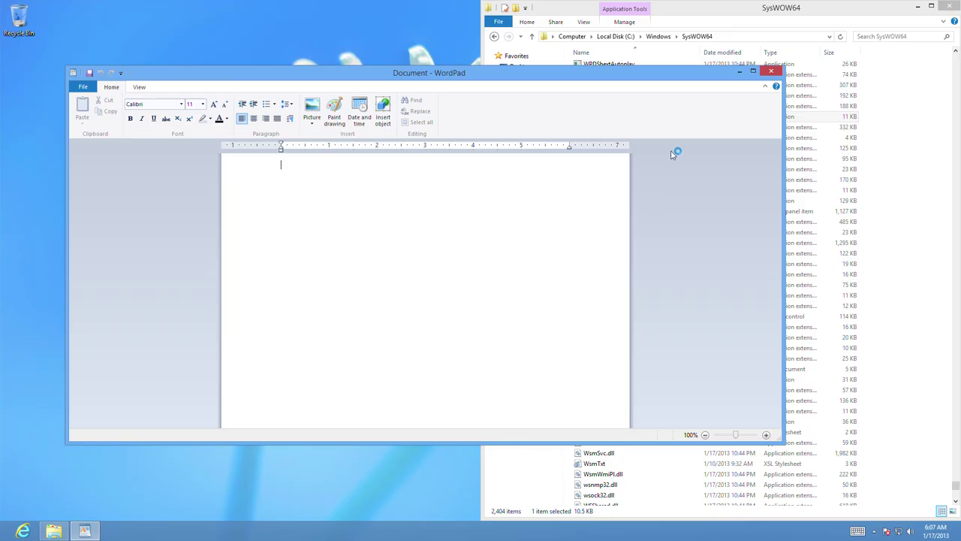
click(769, 73)
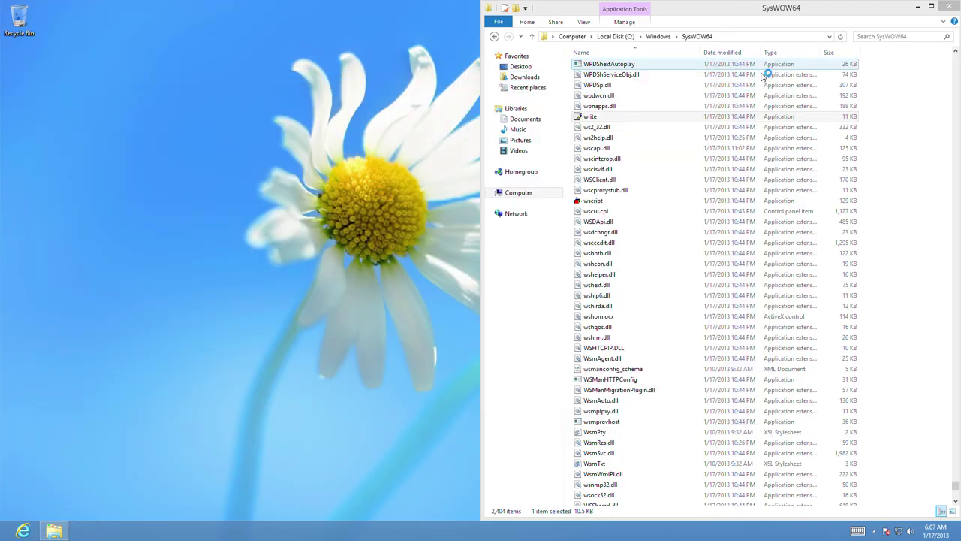
Run the write application again and try to insert a new Package object into the blank document.
double_click(611, 121)
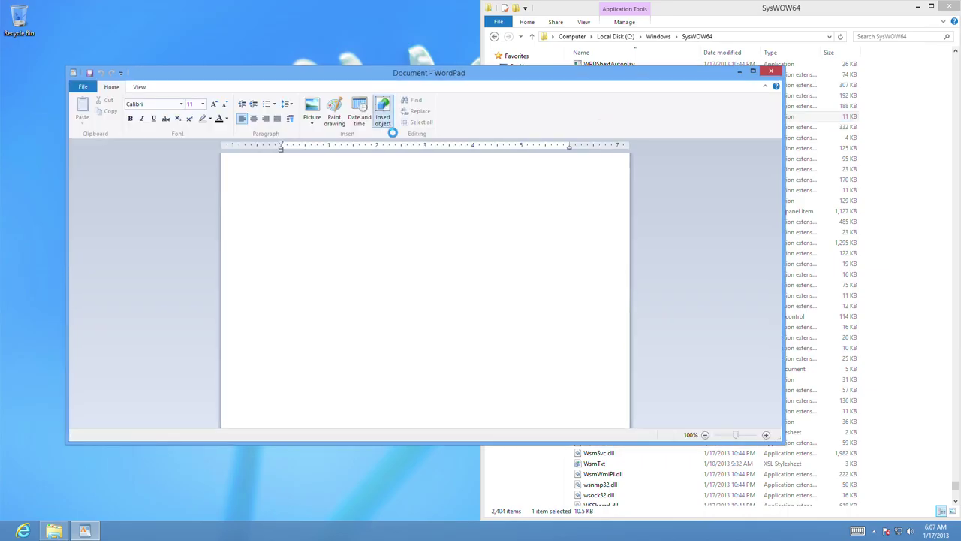
click(387, 125)
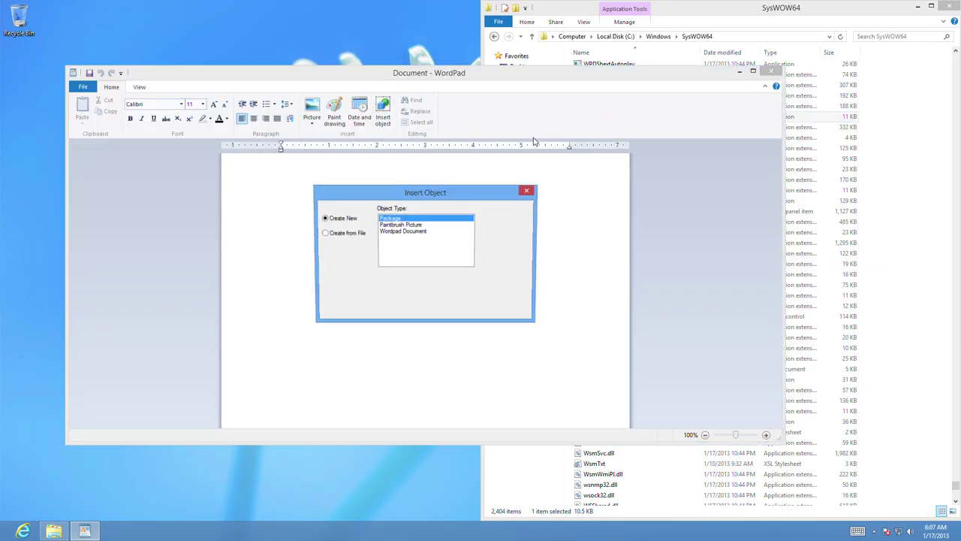
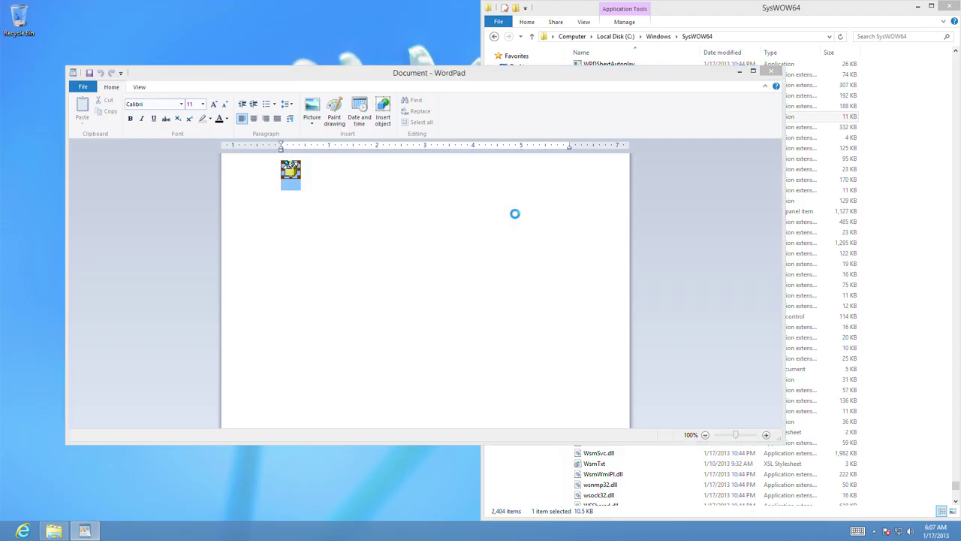
click(572, 185)
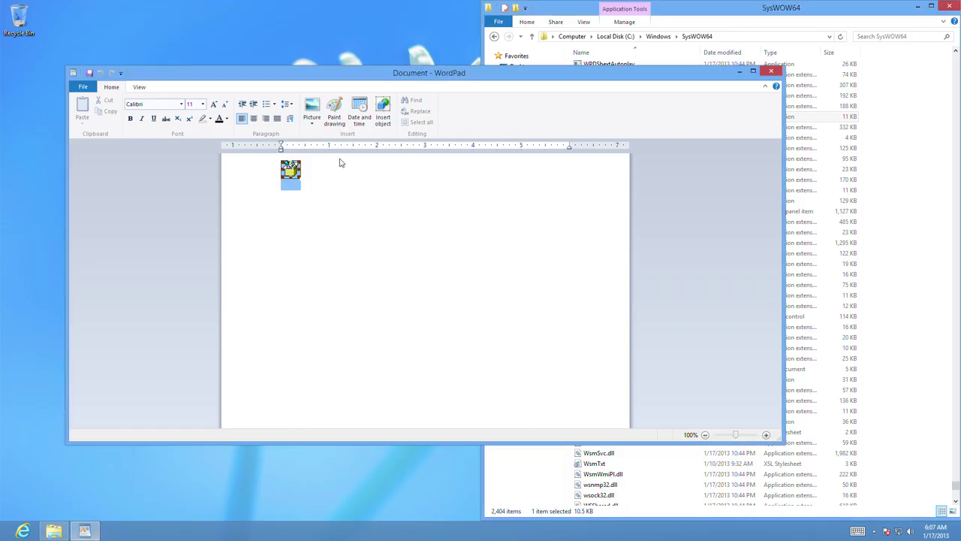
Insert a new Paintbrush Picture object into the WordPad document and close the Paint window it opens.
click(384, 125)
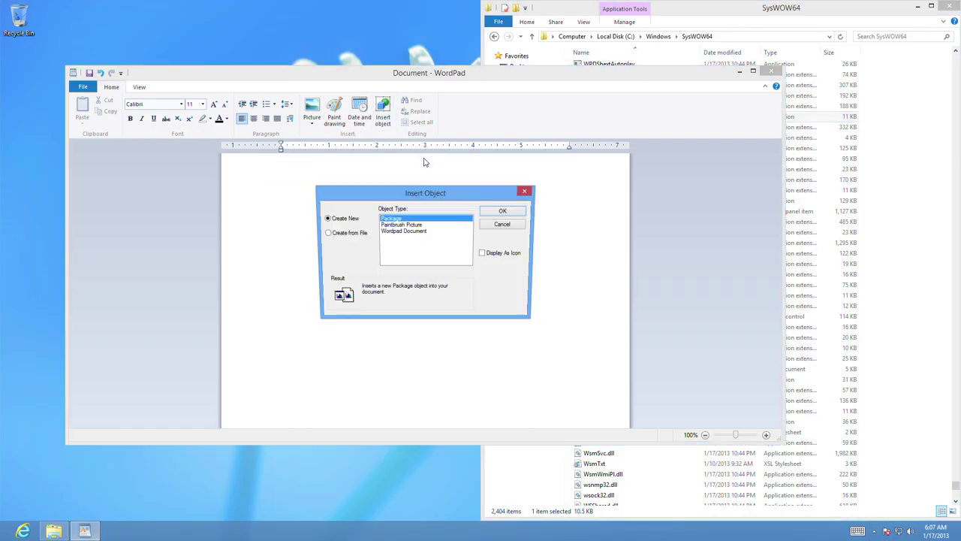
click(432, 225)
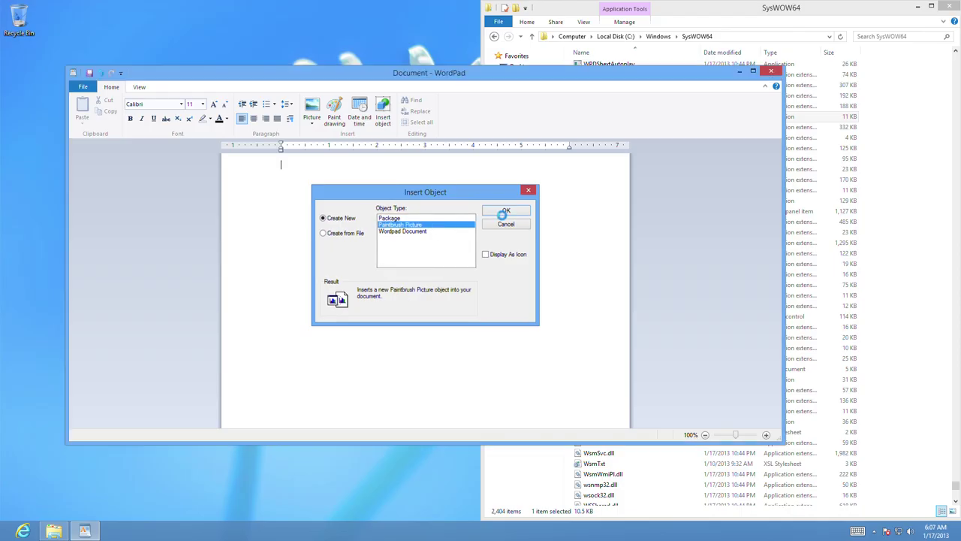
click(505, 212)
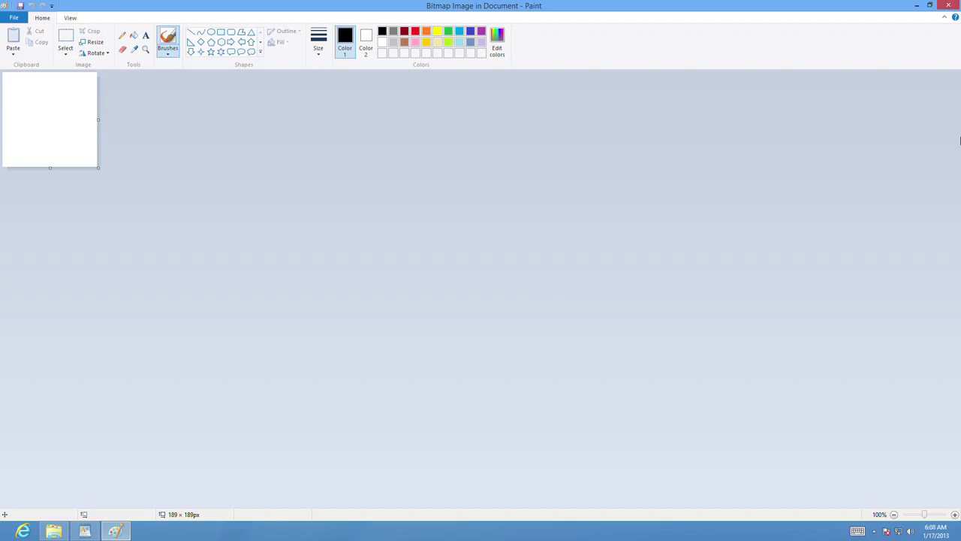
click(949, 5)
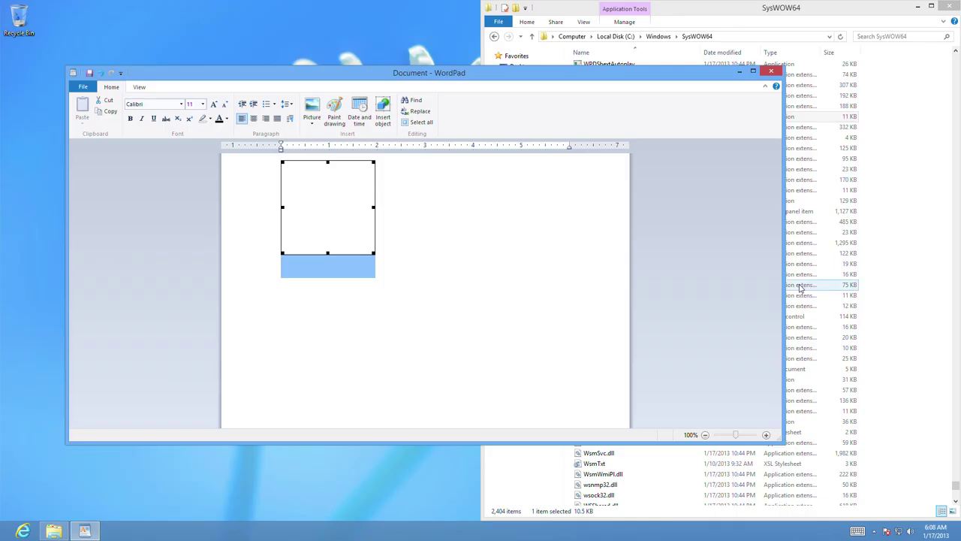
Close the WordPad document without saving its changes.
click(773, 73)
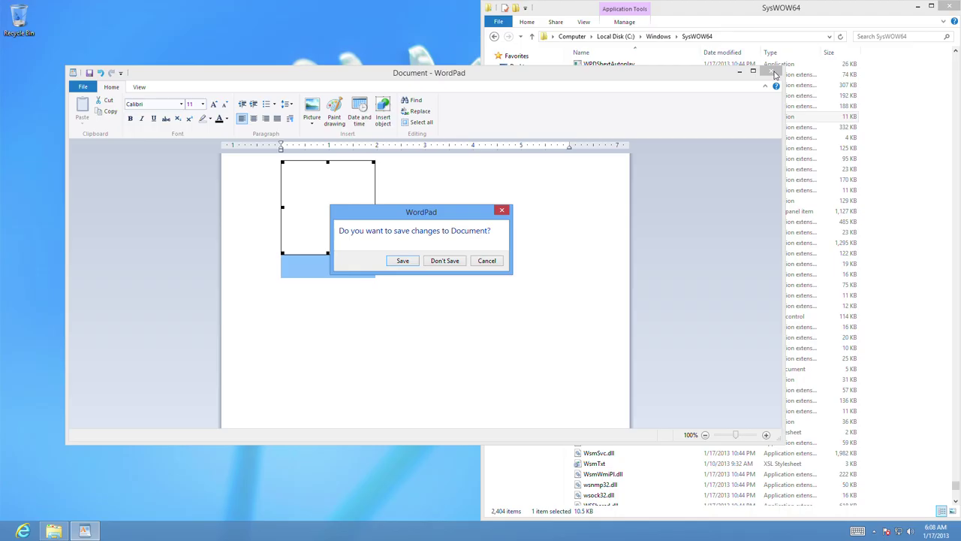
key(Tab)
key(Return)
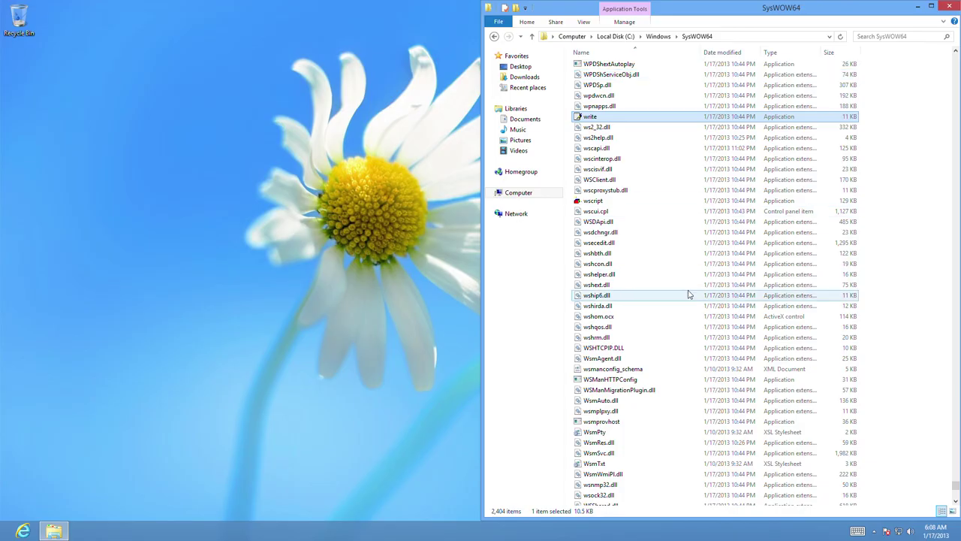
Return from the SysWOW64 folder to its parent Windows folder.
scroll(688, 294, up, 6)
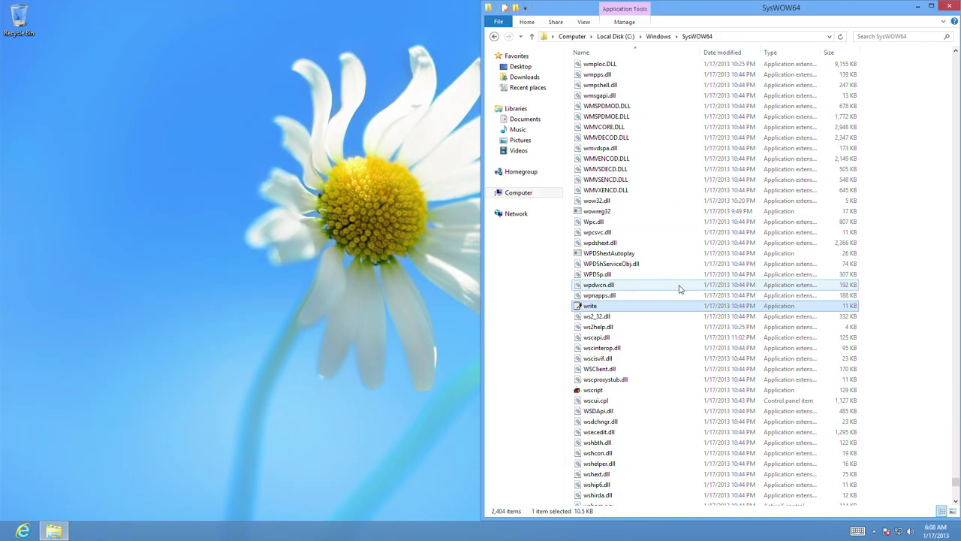
scroll(680, 289, up, 4)
click(658, 36)
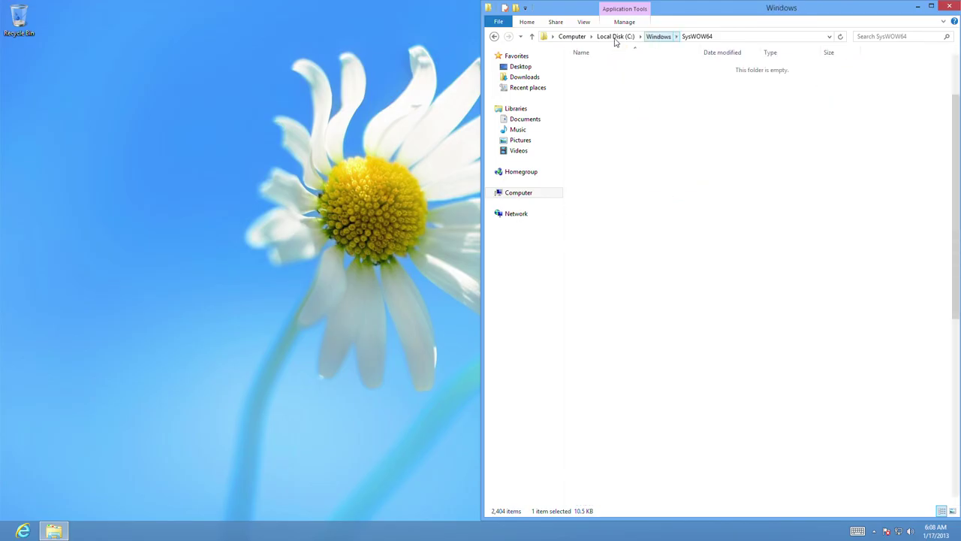
Delete the saved searches "setup" and "device manager" in Local Disk (C:) and search the drive for ".wma".
click(616, 36)
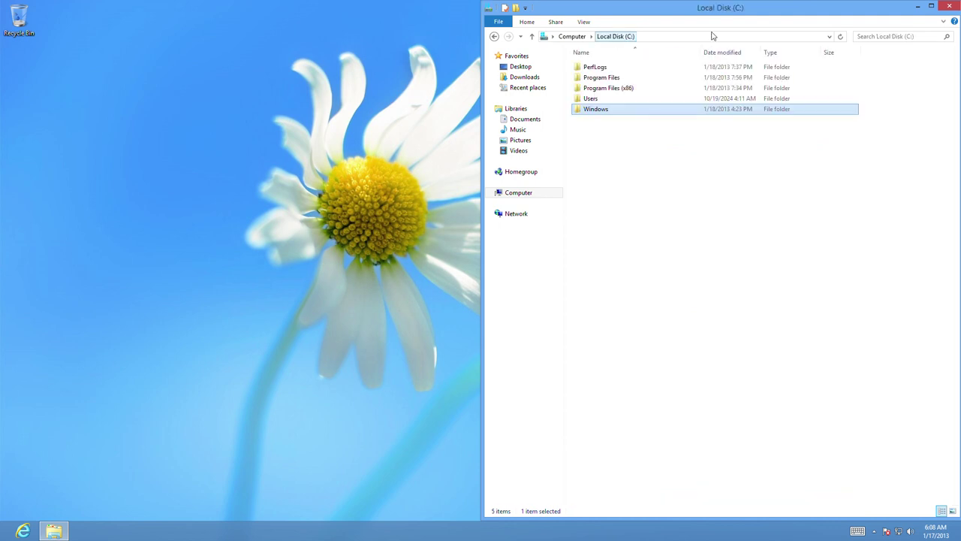
click(888, 39)
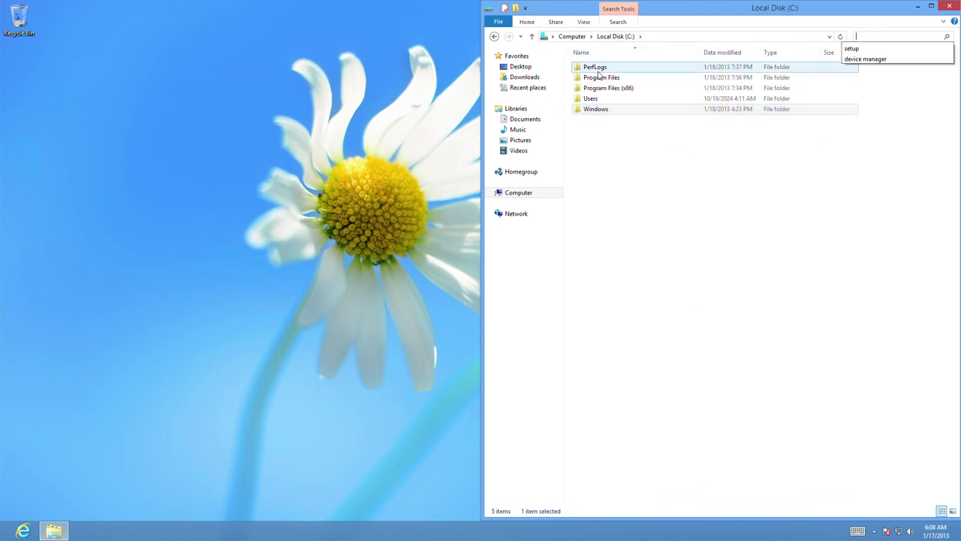
key(Down)
key(Delete)
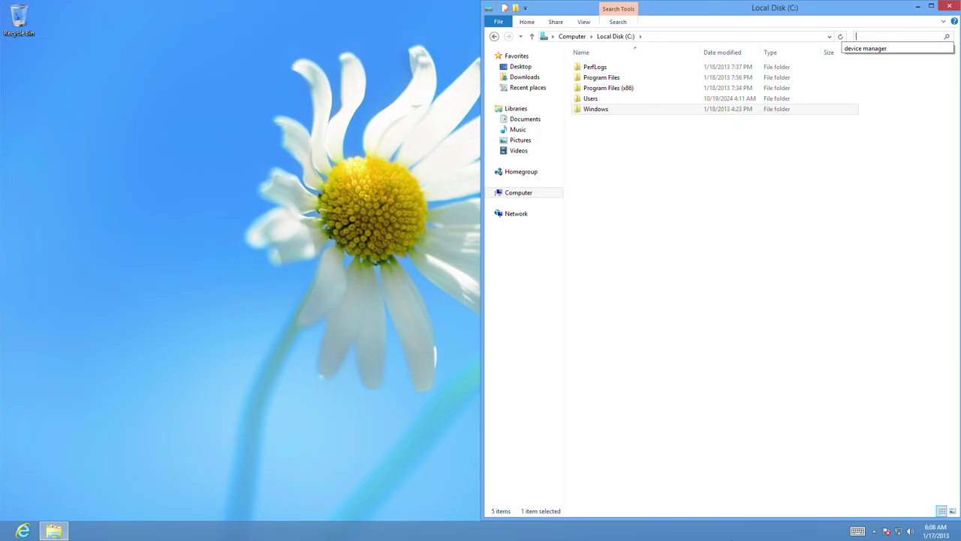
key(Down)
key(Delete)
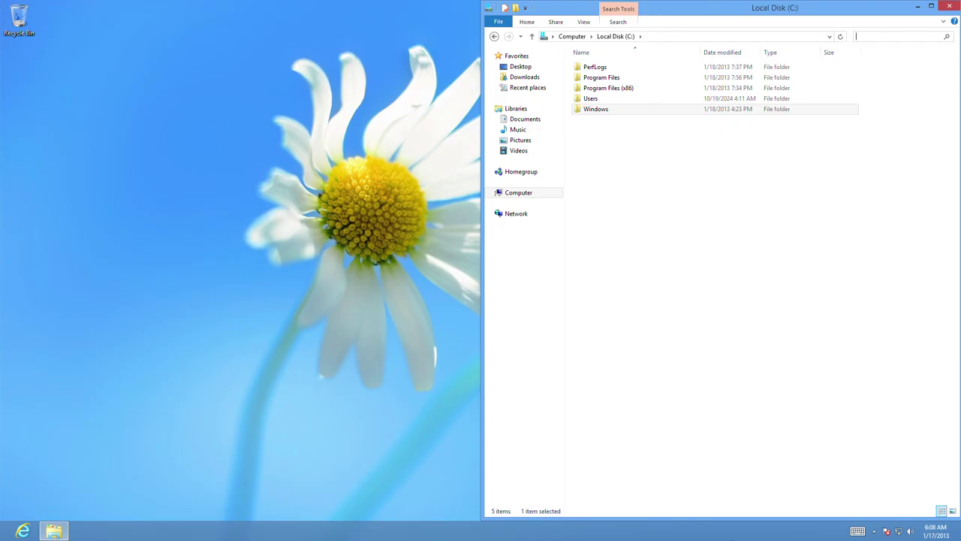
text(.wma)
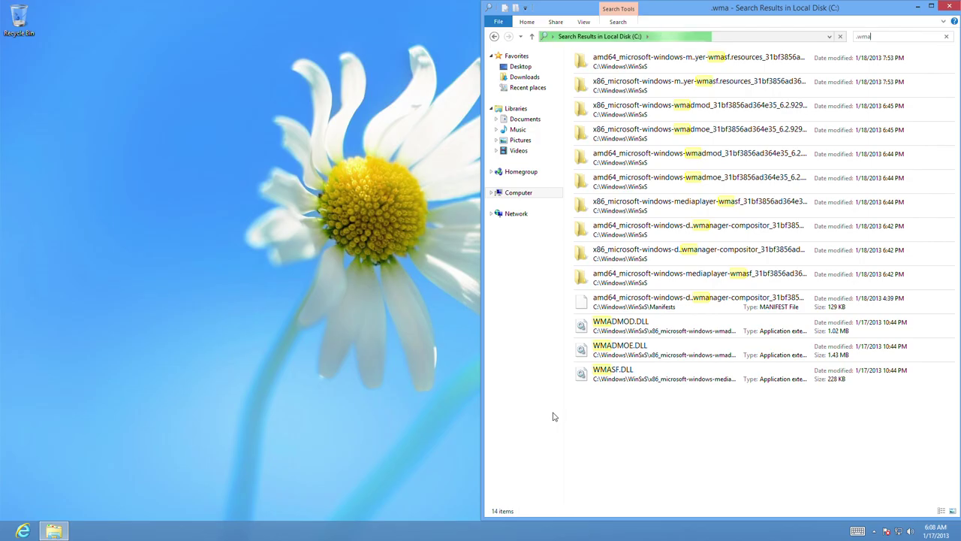
Leave the search results and open the folder C:\Windows\Web\Screen.
click(530, 197)
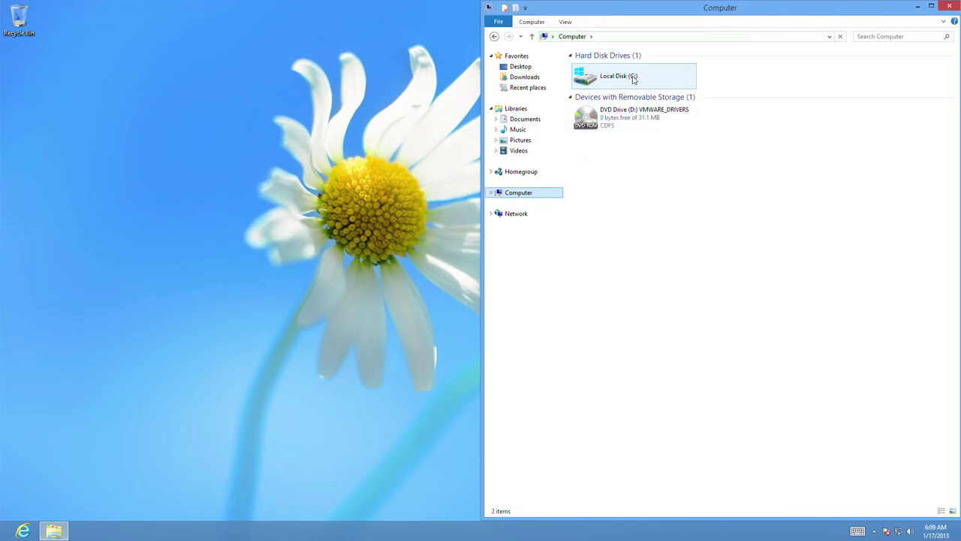
double_click(633, 78)
double_click(614, 109)
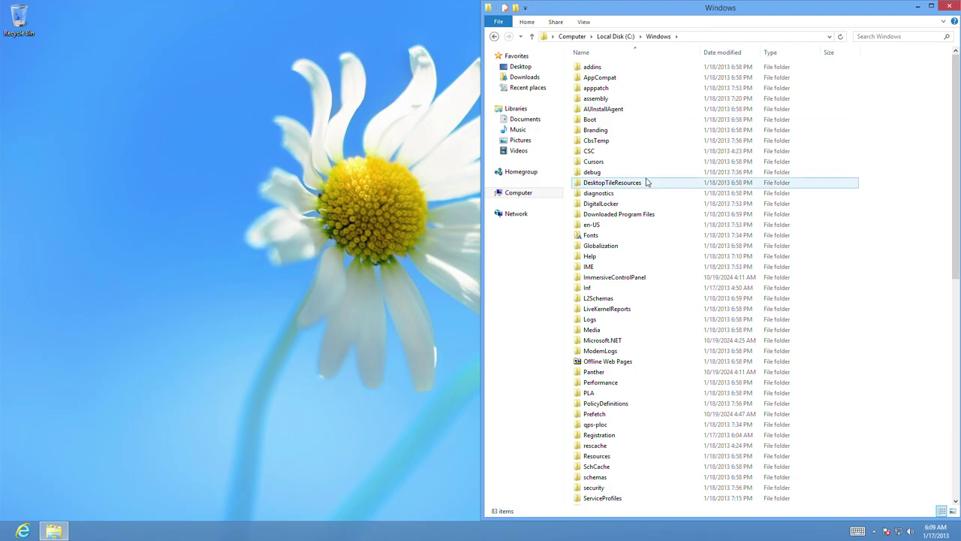
scroll(643, 196, down, 9)
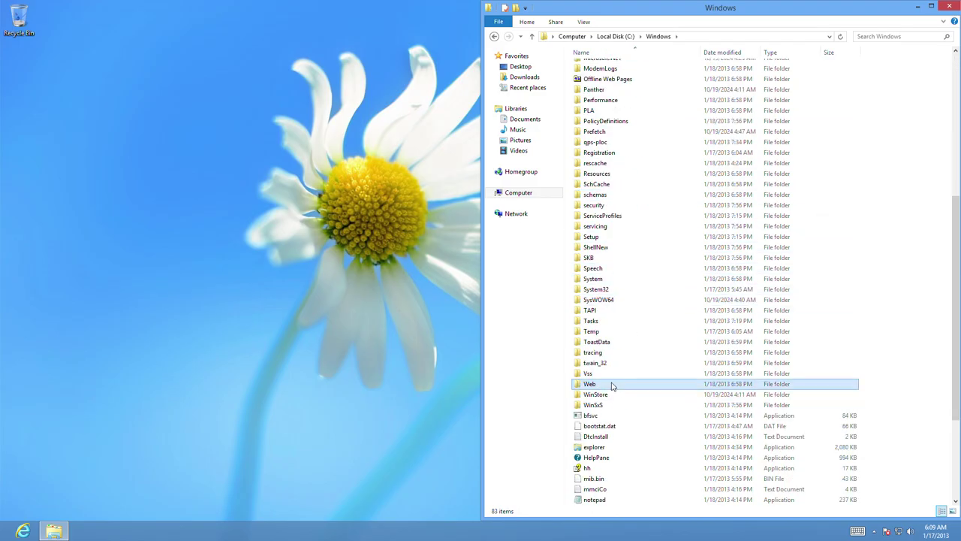
double_click(601, 384)
double_click(612, 69)
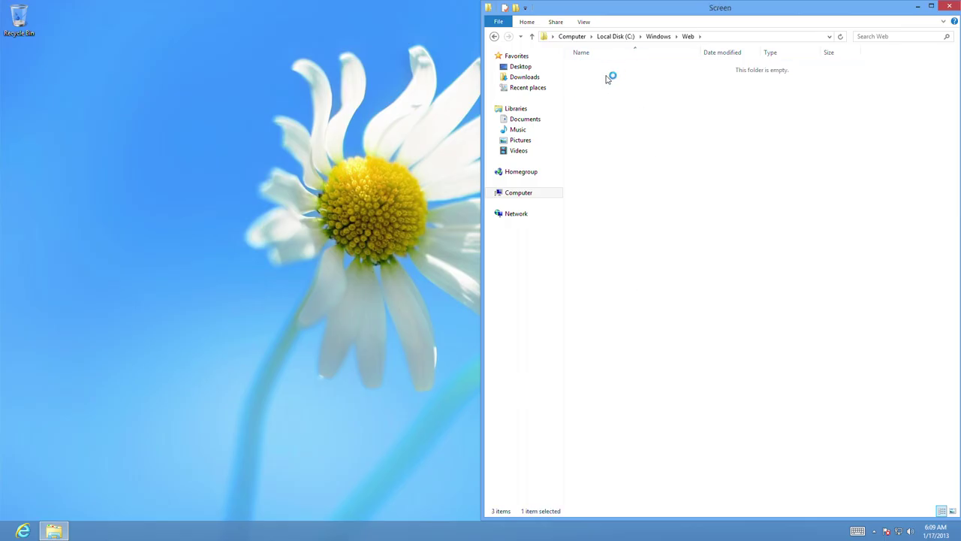
Open img100 from the Screen folder and play the folder's pictures as a full-screen slide show.
click(599, 82)
double_click(598, 82)
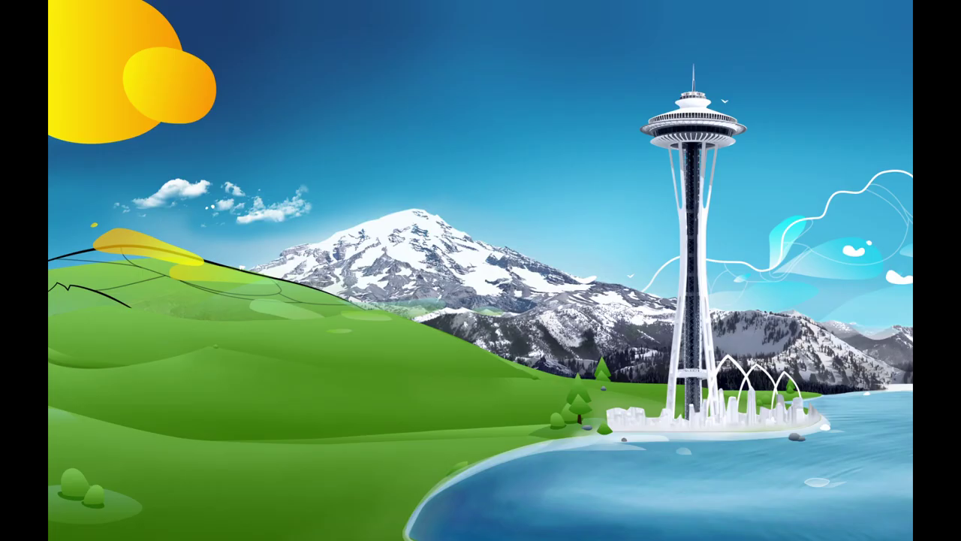
click(483, 458)
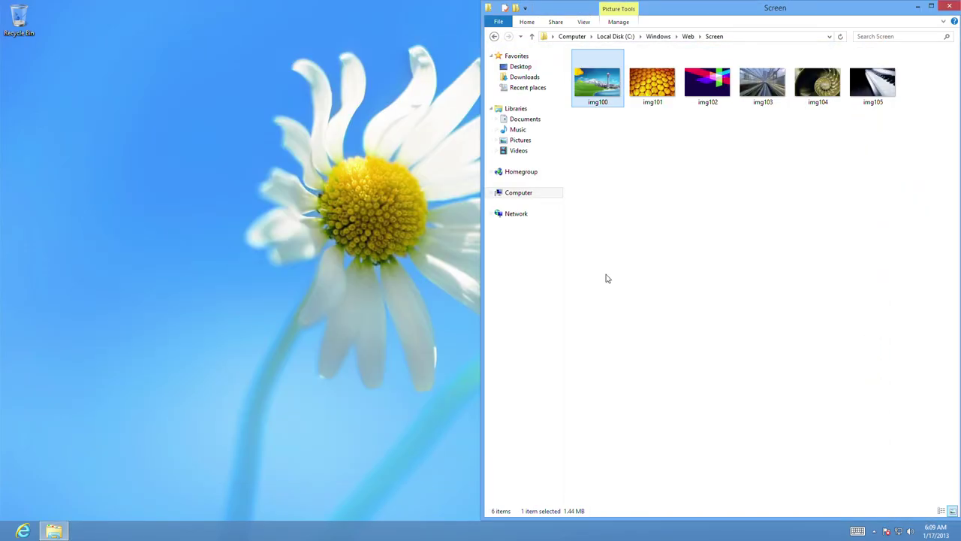
Play the pictures of the Web\Slideshow folder full screen, starting from WIN11_IdeaPad_01_screen, and exit the slide show.
click(687, 36)
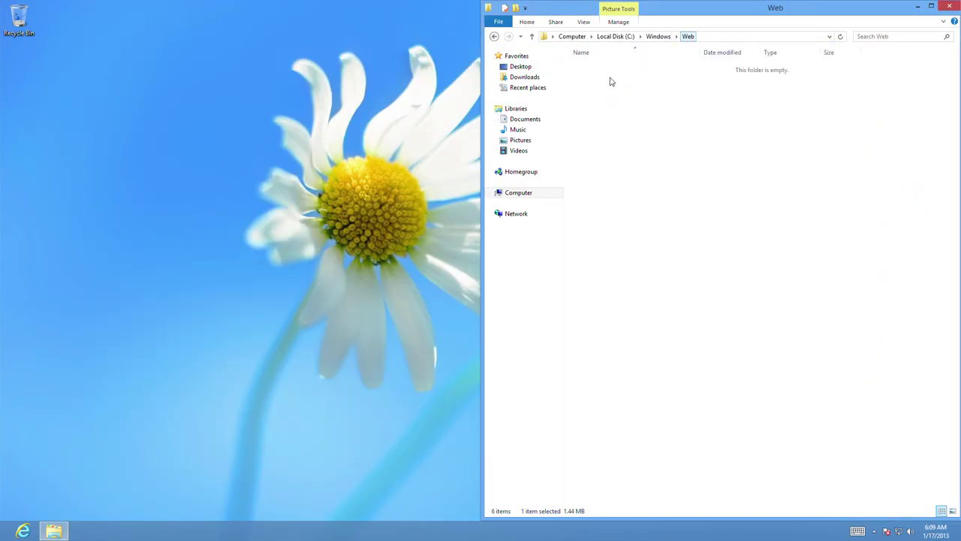
click(610, 80)
double_click(610, 79)
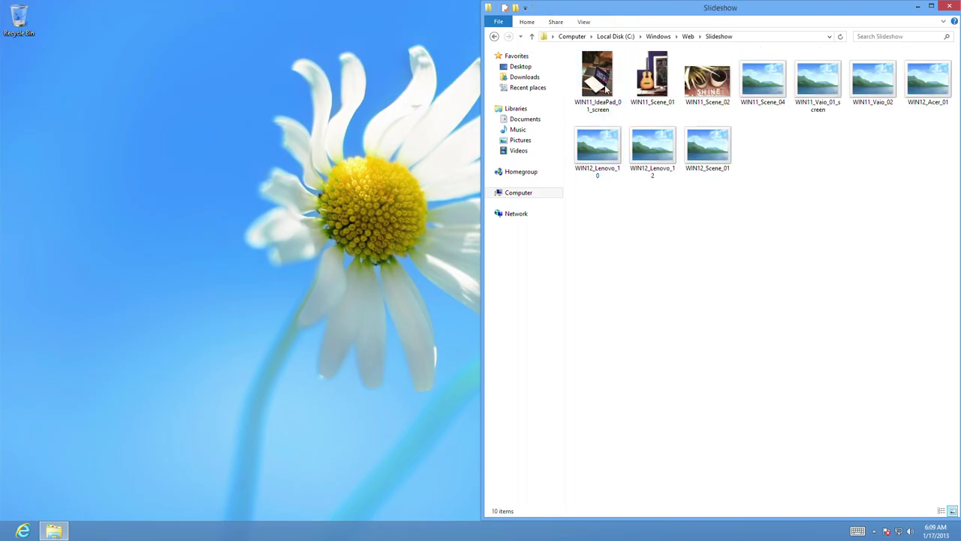
double_click(603, 83)
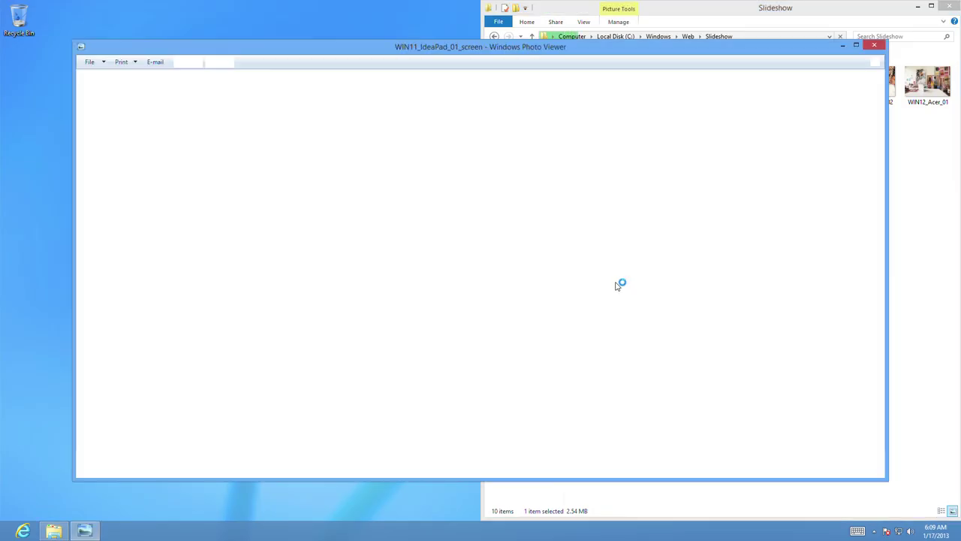
click(490, 464)
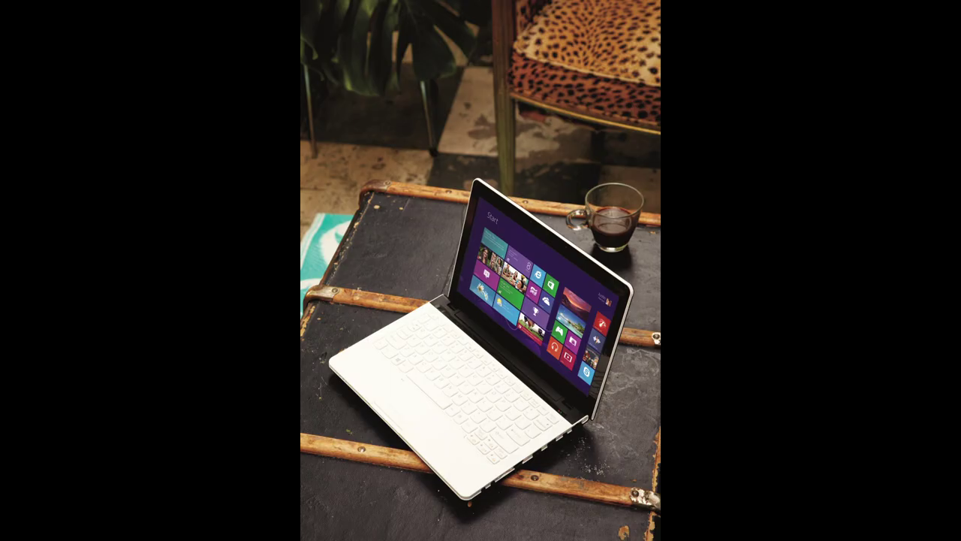
key(Escape)
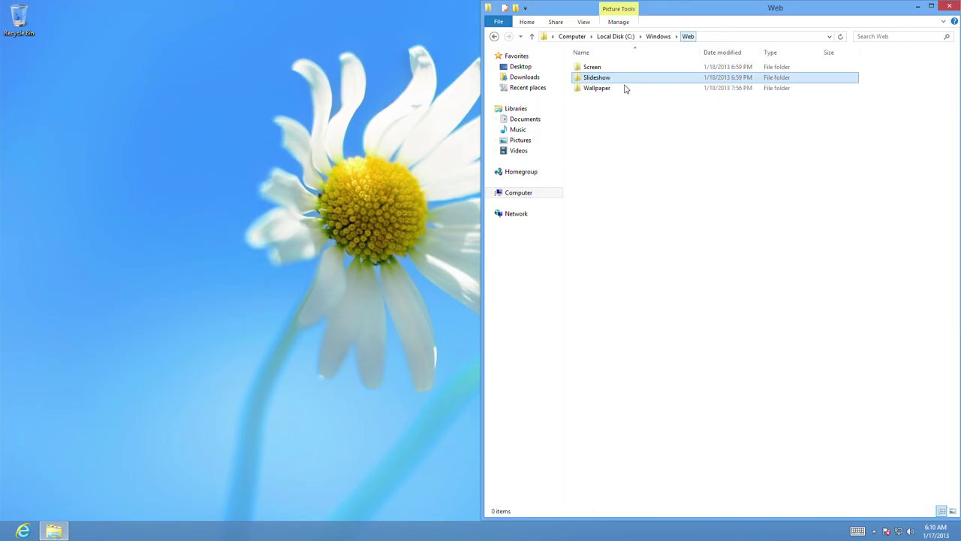
Look at the pictures in the Earth subfolder of Web\Wallpaper and return to the Wallpaper folder.
double_click(624, 88)
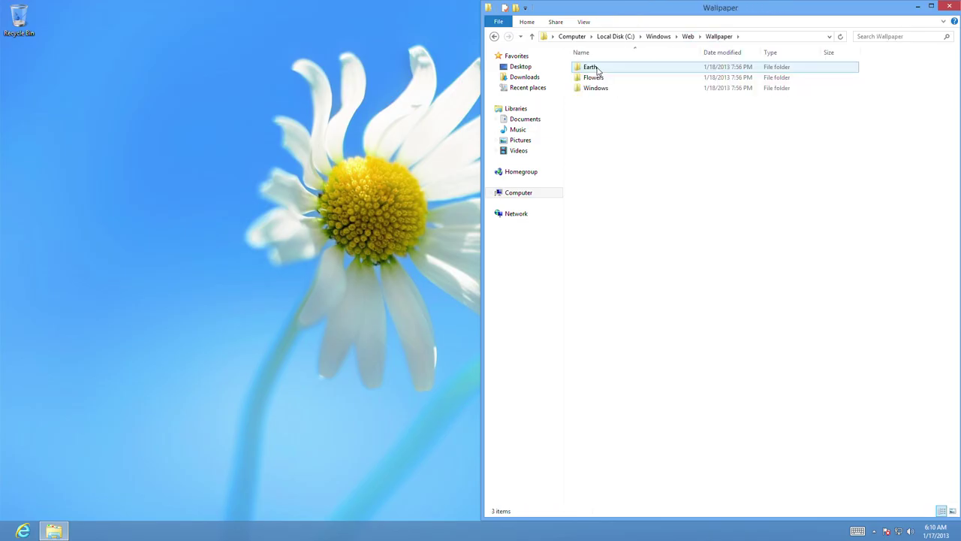
double_click(599, 72)
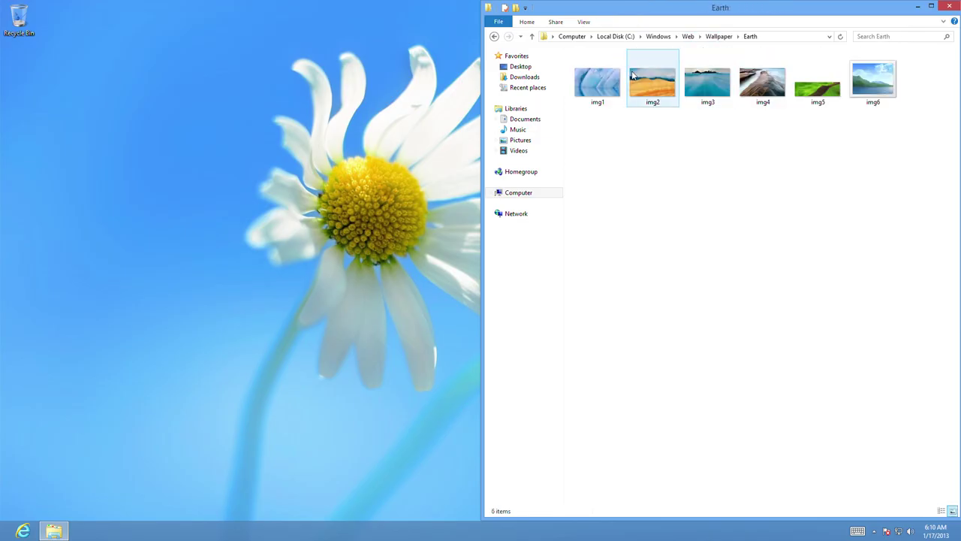
click(717, 36)
View img0 from the Windows wallpaper subfolder in the photo viewer and close the viewer.
double_click(599, 90)
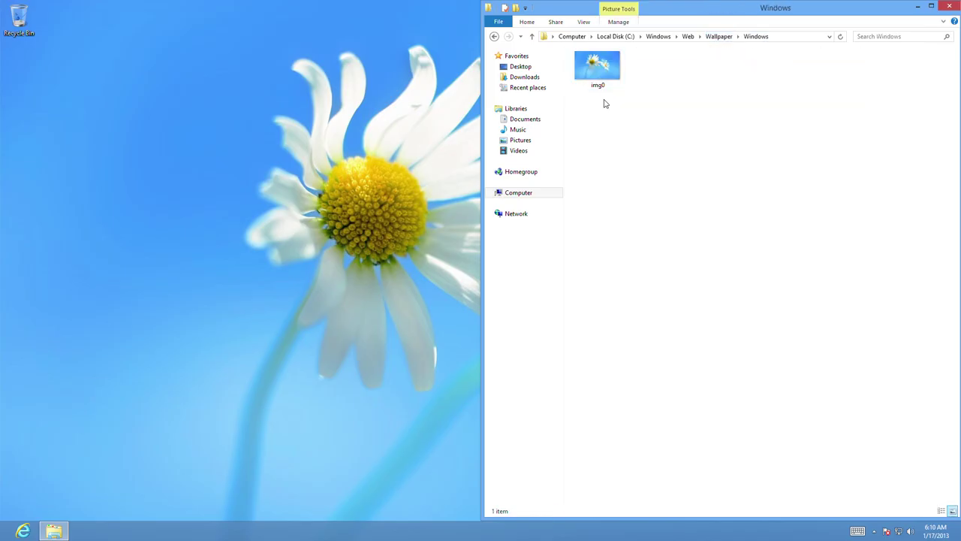
double_click(601, 75)
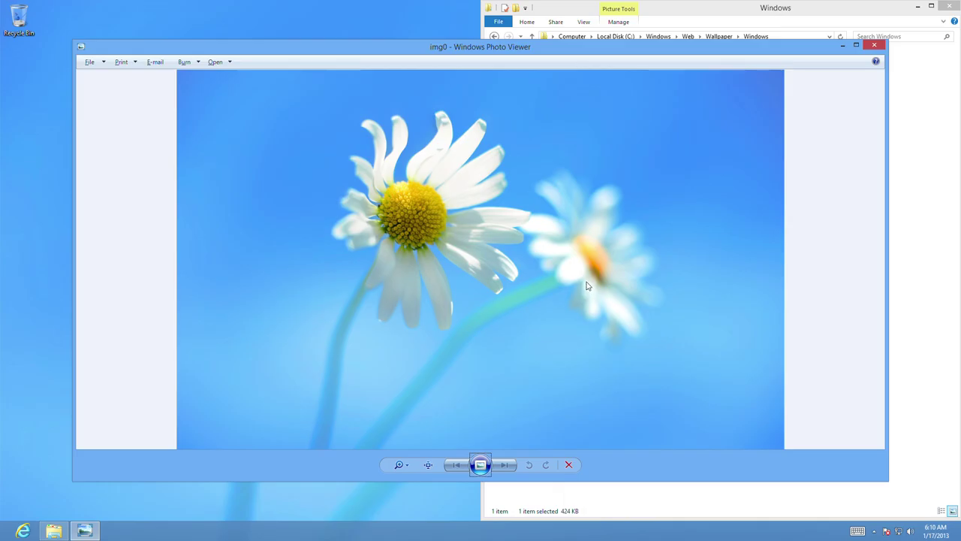
click(877, 46)
Play the Flowers wallpapers as a full-screen slide show starting from img7, and close the photo viewer.
click(720, 37)
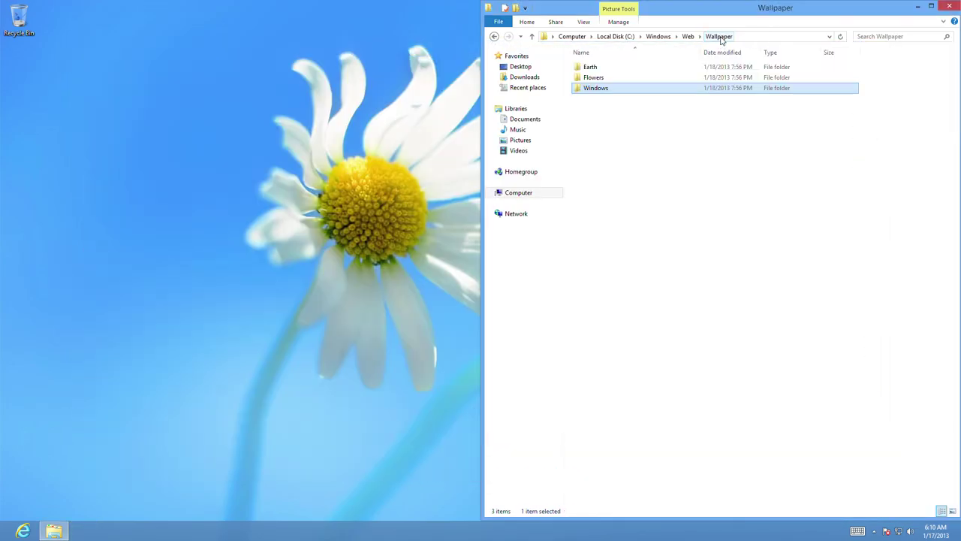
double_click(639, 78)
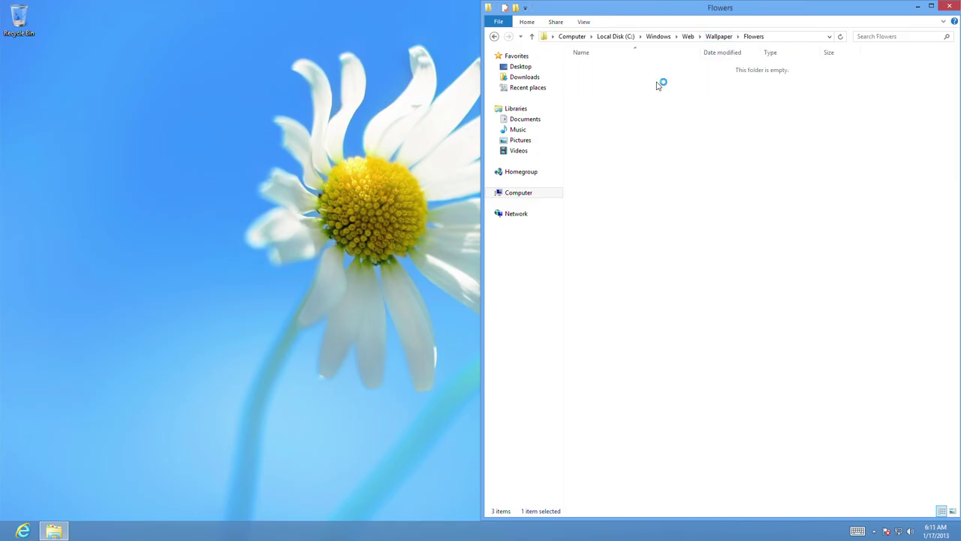
click(612, 75)
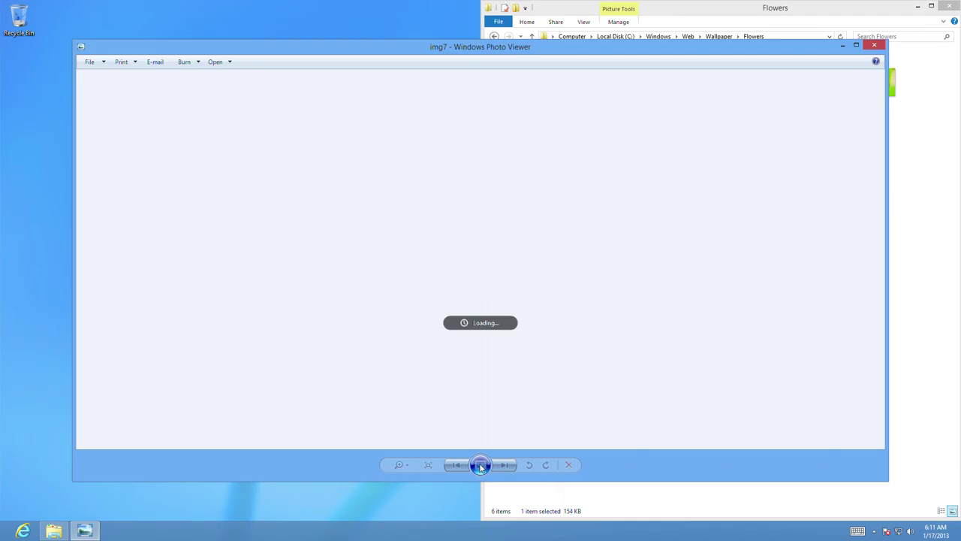
click(481, 465)
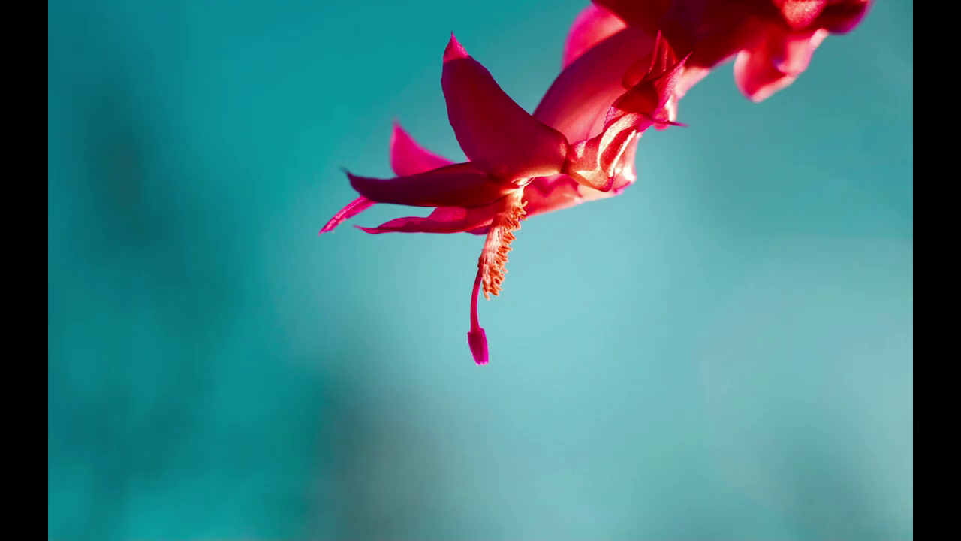
key(Escape)
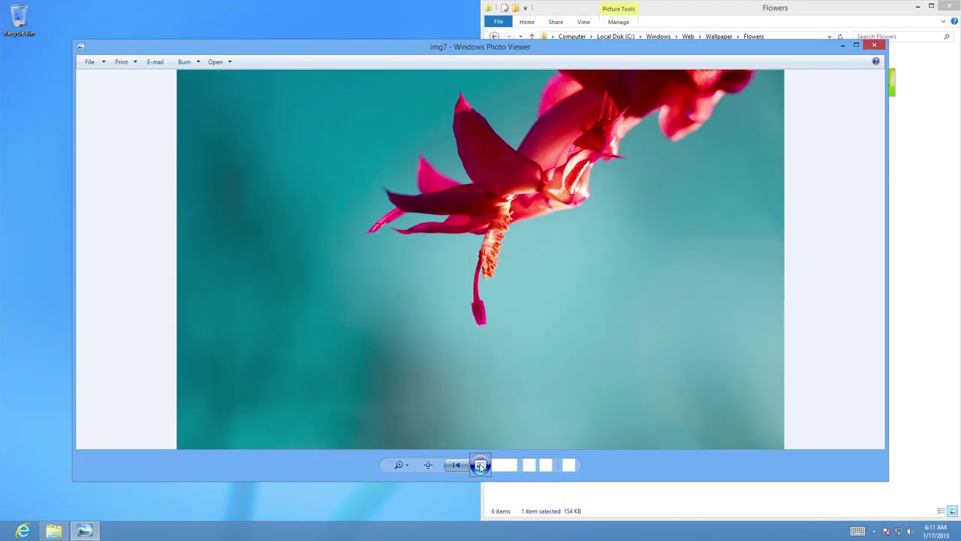
key(alt+F4)
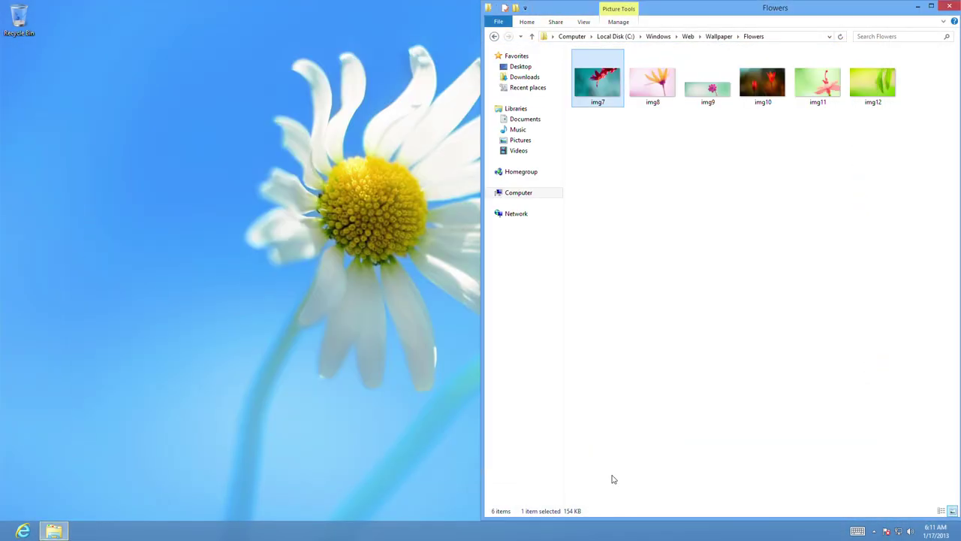
Play the Earth wallpapers as a full-screen slide show starting from img1, and exit the slide show.
click(494, 36)
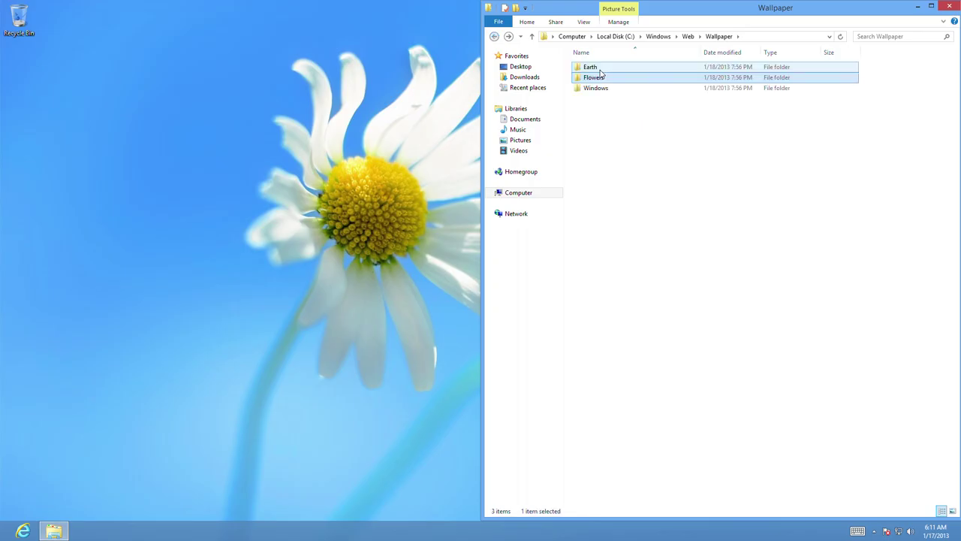
double_click(600, 68)
double_click(601, 71)
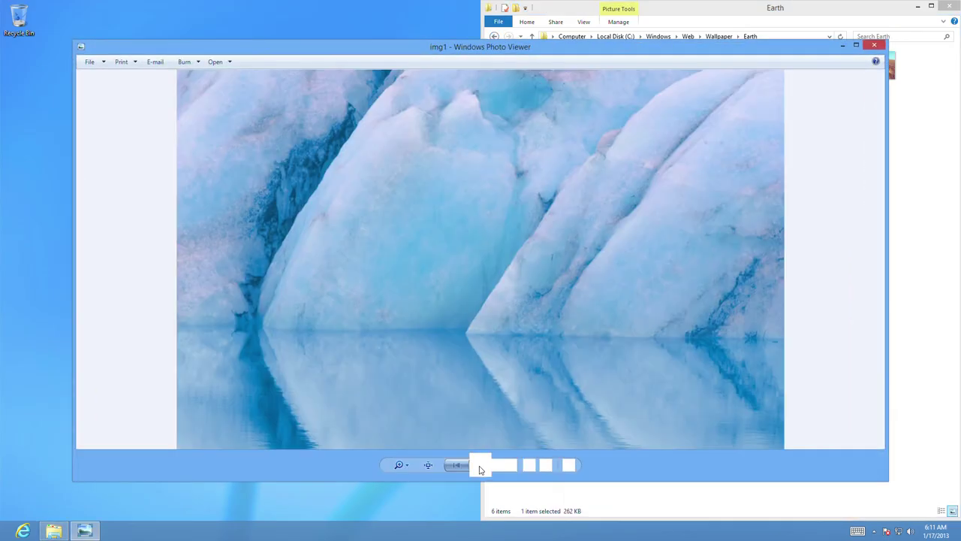
click(481, 466)
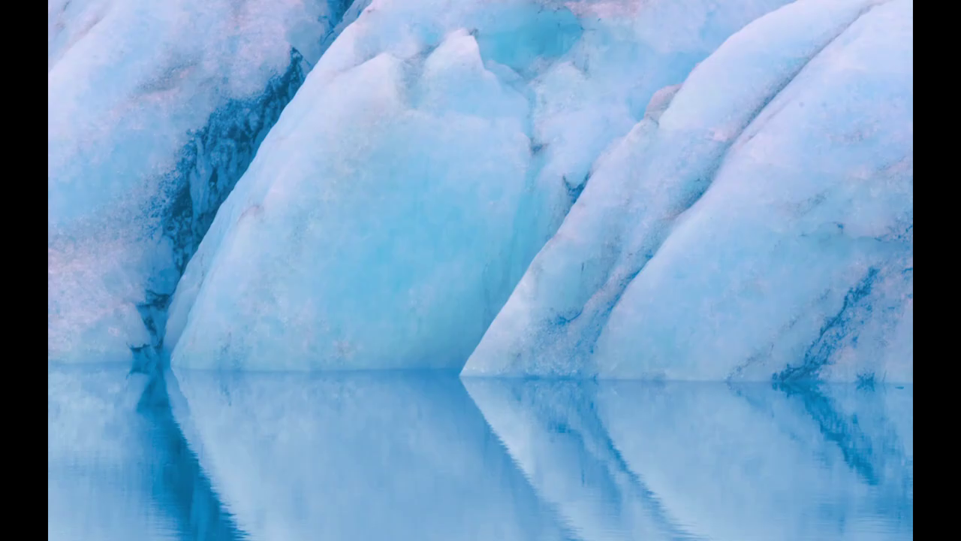
key(Escape)
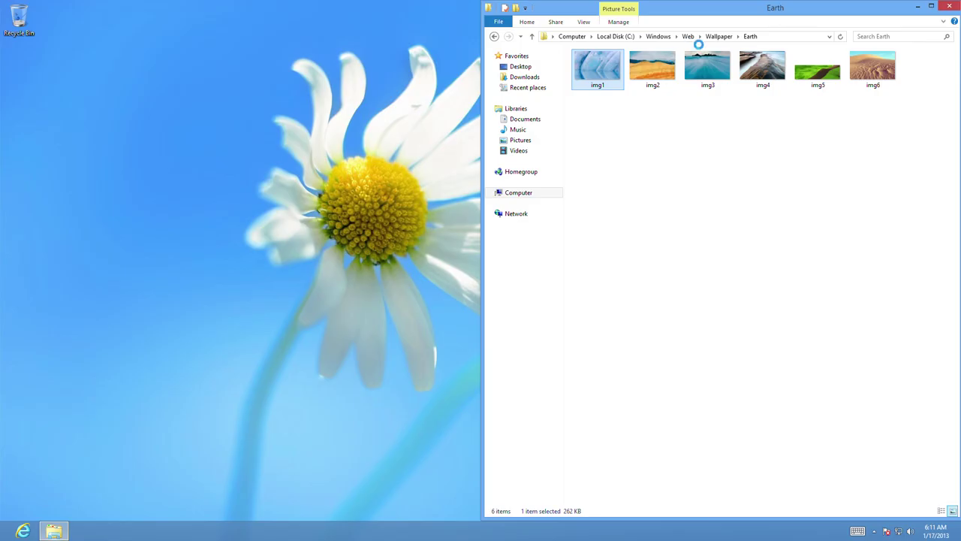
Look into the WinSxS folder in C:\Windows and return to the Windows folder.
click(659, 36)
right_click(275, 530)
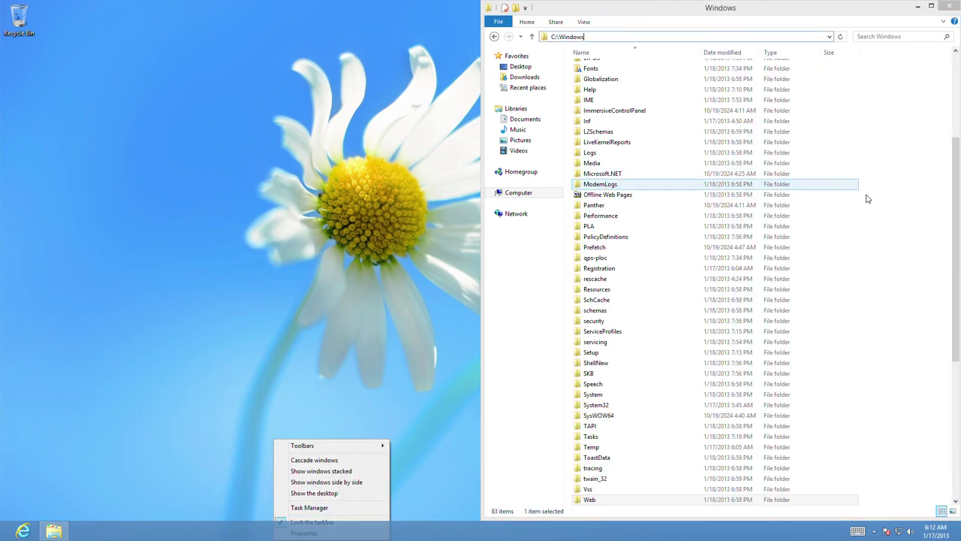
click(883, 201)
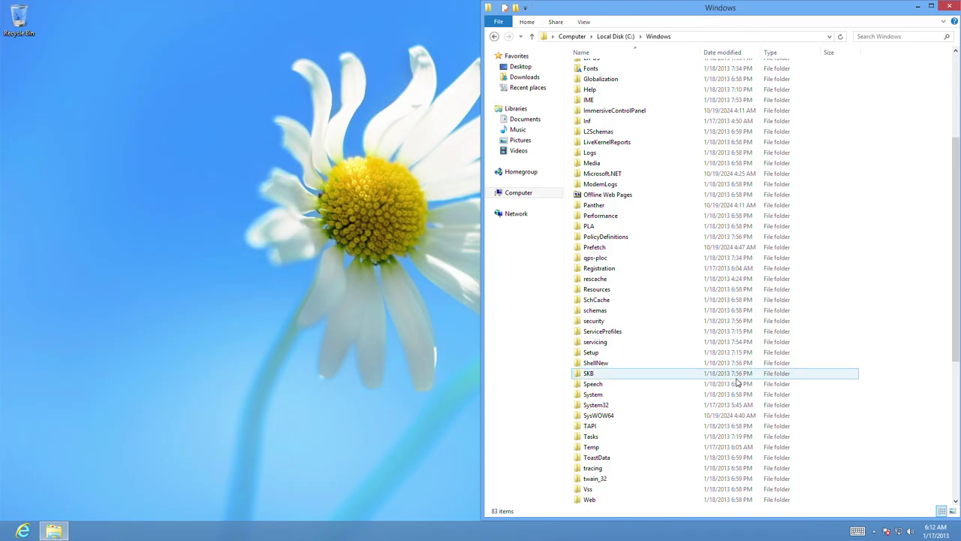
scroll(676, 420, down, 2)
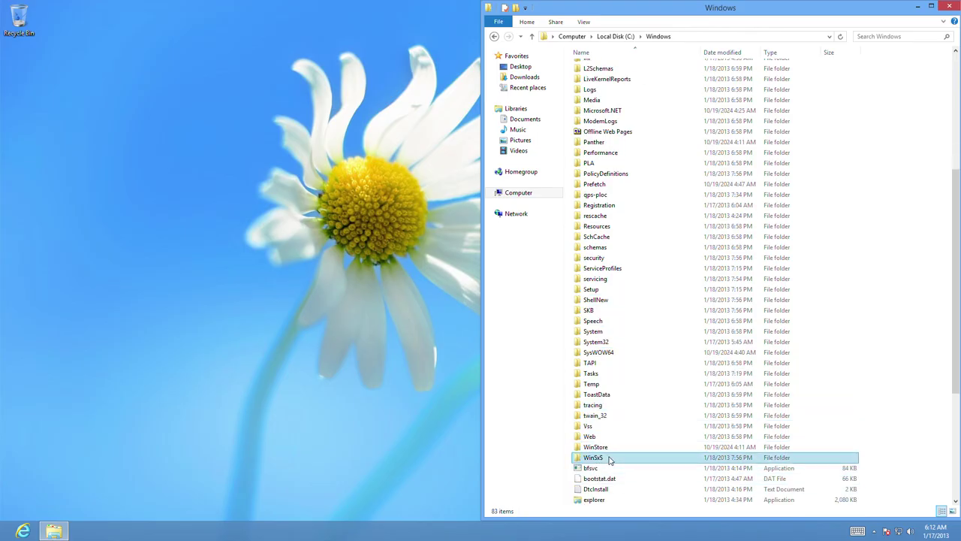
double_click(610, 459)
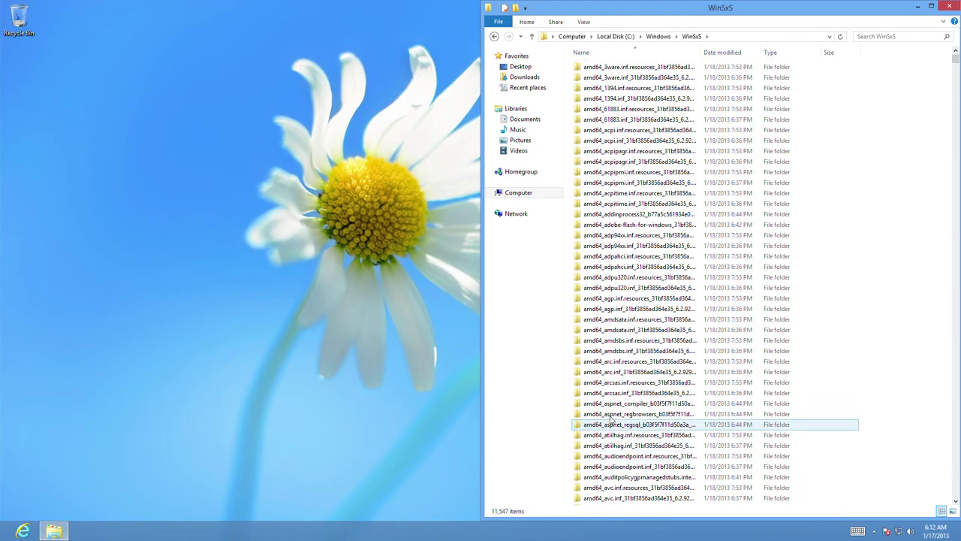
click(659, 37)
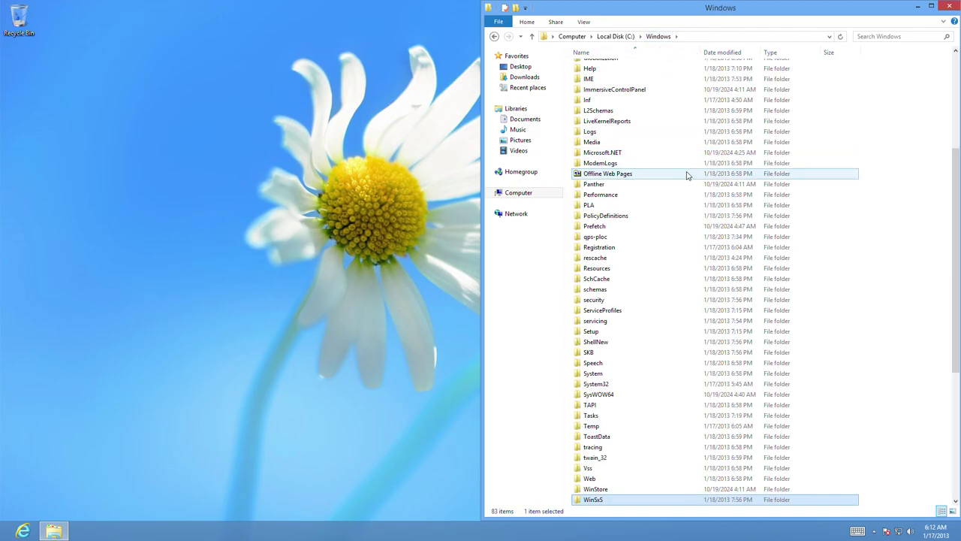
Go to the root of Local Disk (C:) and search it for "center".
scroll(686, 174, up, 6)
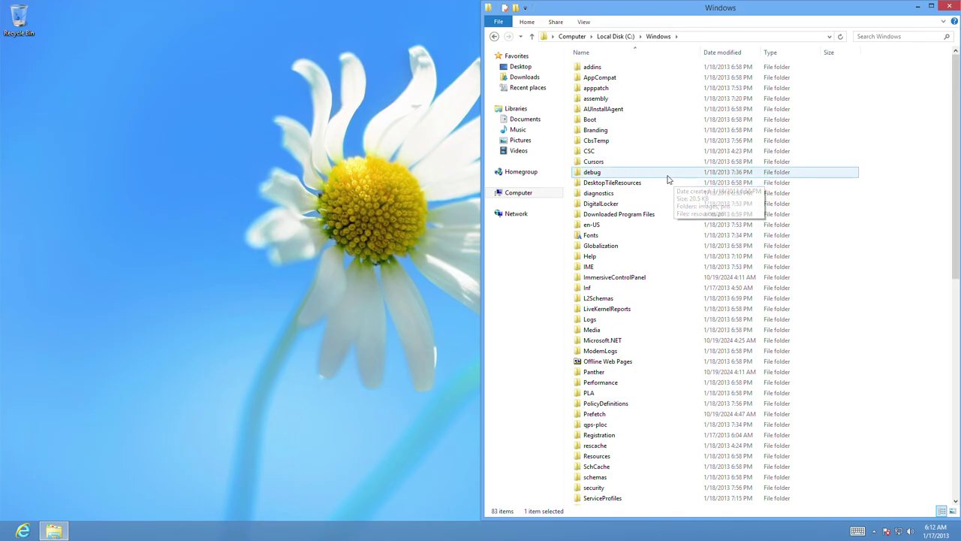
key(f)
click(616, 36)
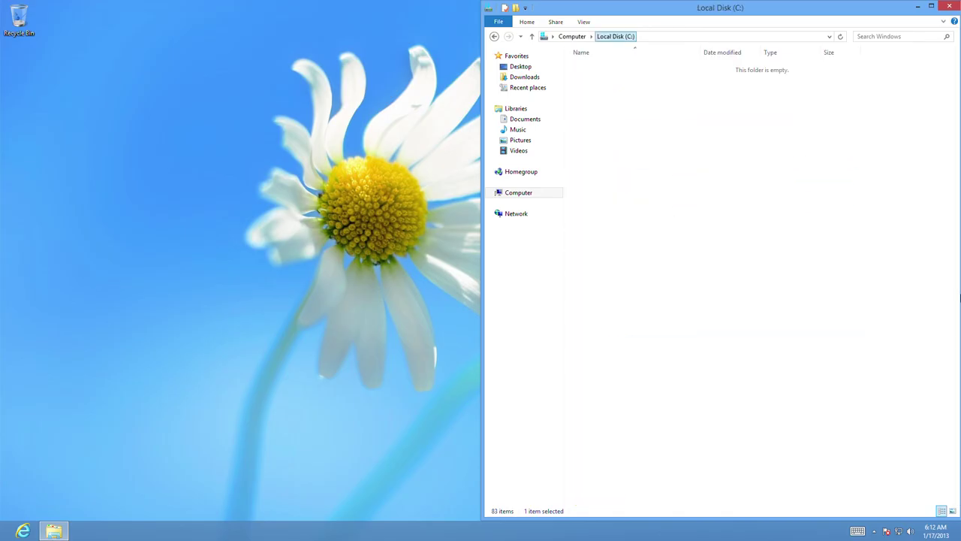
click(868, 37)
text(cente)
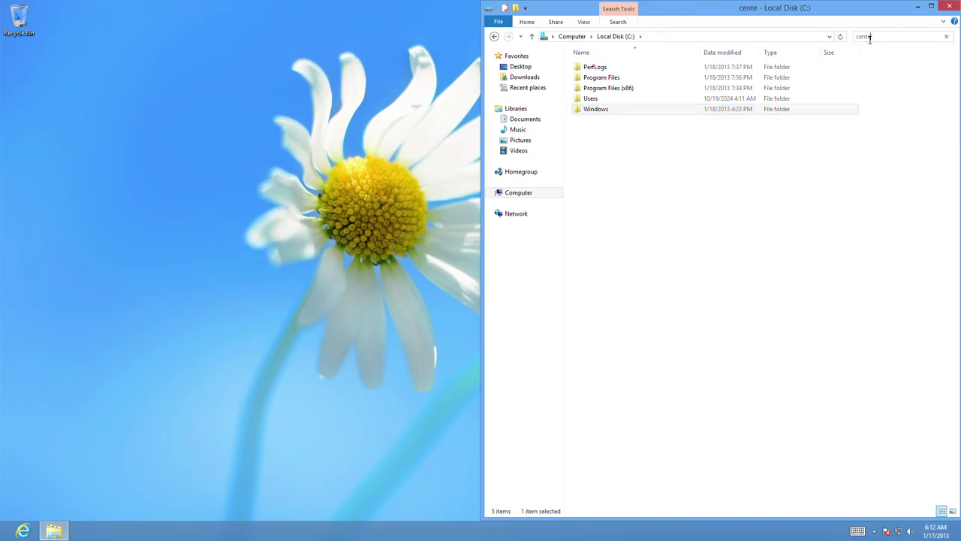
text(r)
key(Return)
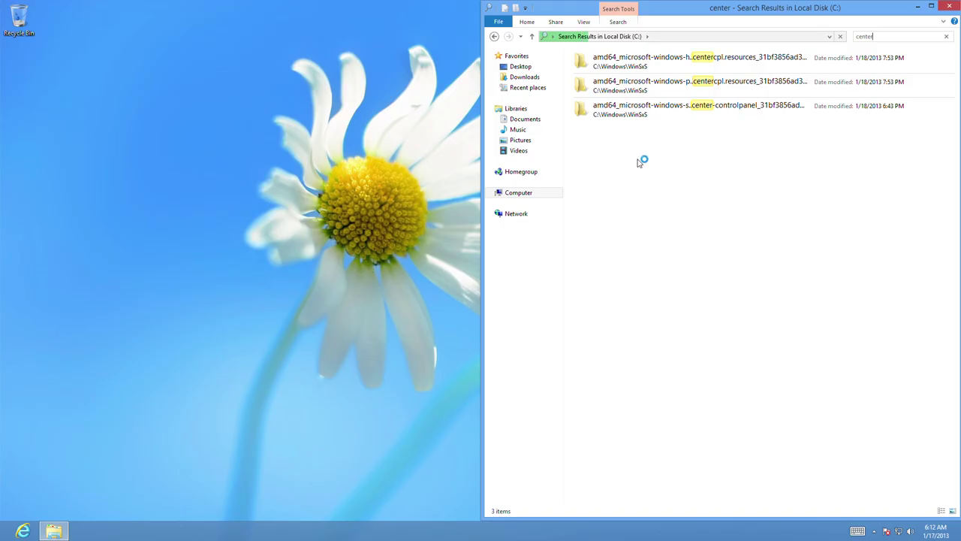
Clear the search on drive C: and close the File Explorer window.
click(946, 36)
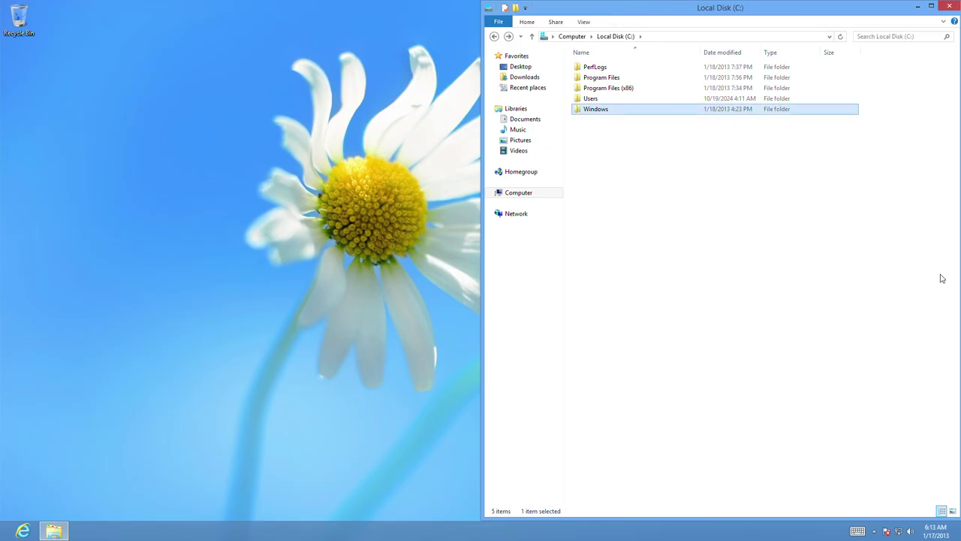
click(931, 275)
mouse_move(959, 6)
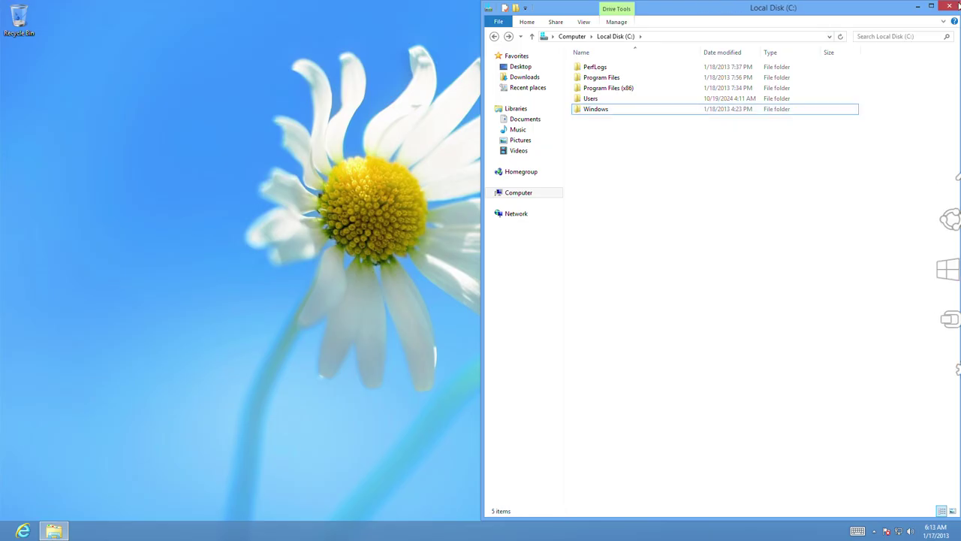
click(945, 9)
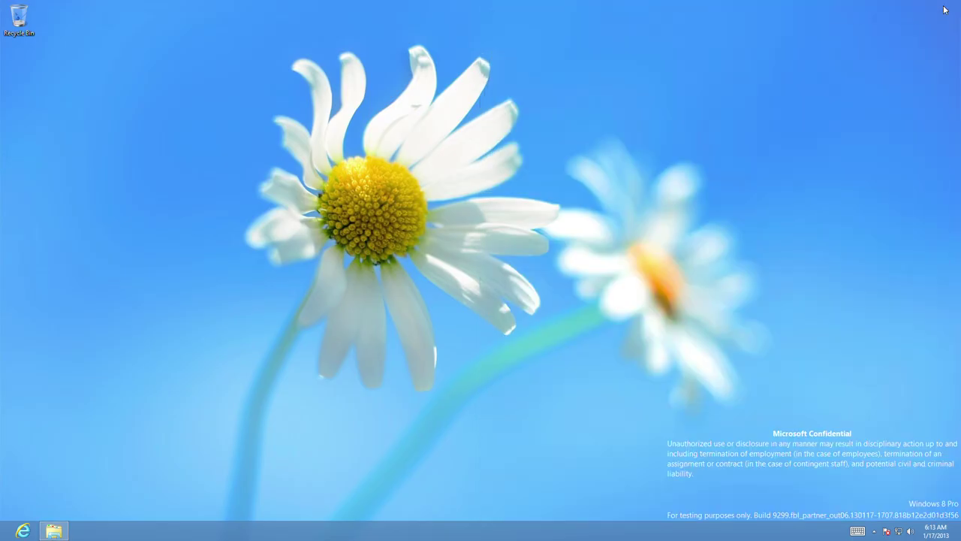
Try the Earth theme in Personalization and move the window down out of the way to view the desktop background.
right_click(575, 307)
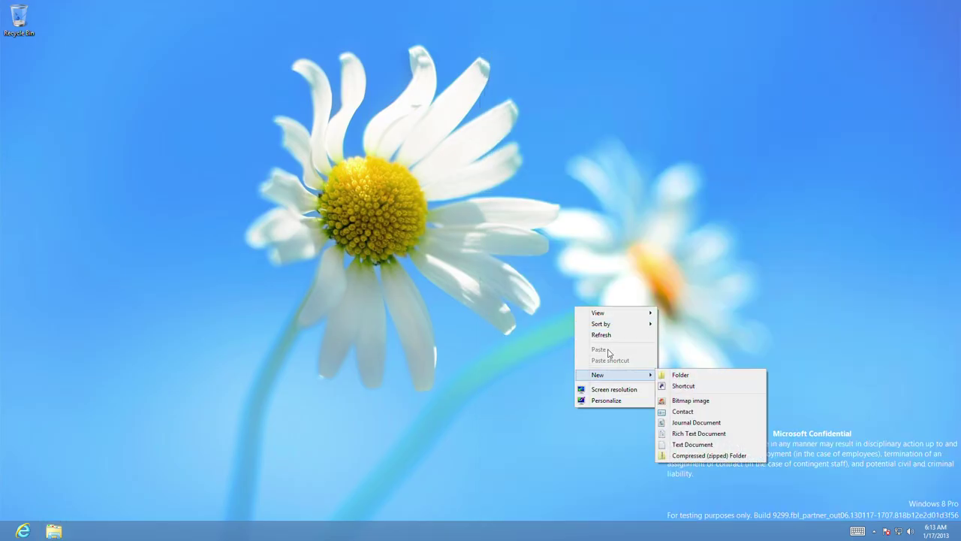
mouse_move(608, 328)
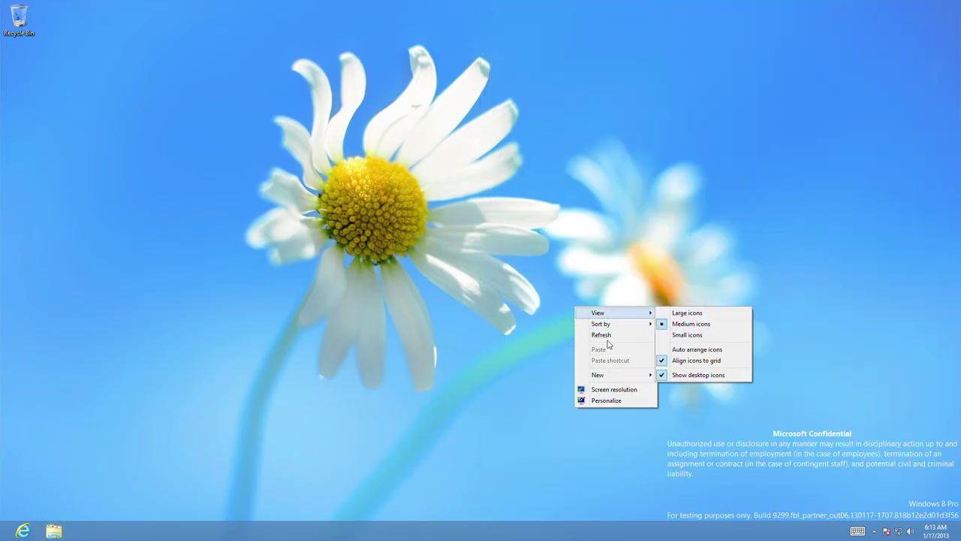
click(607, 403)
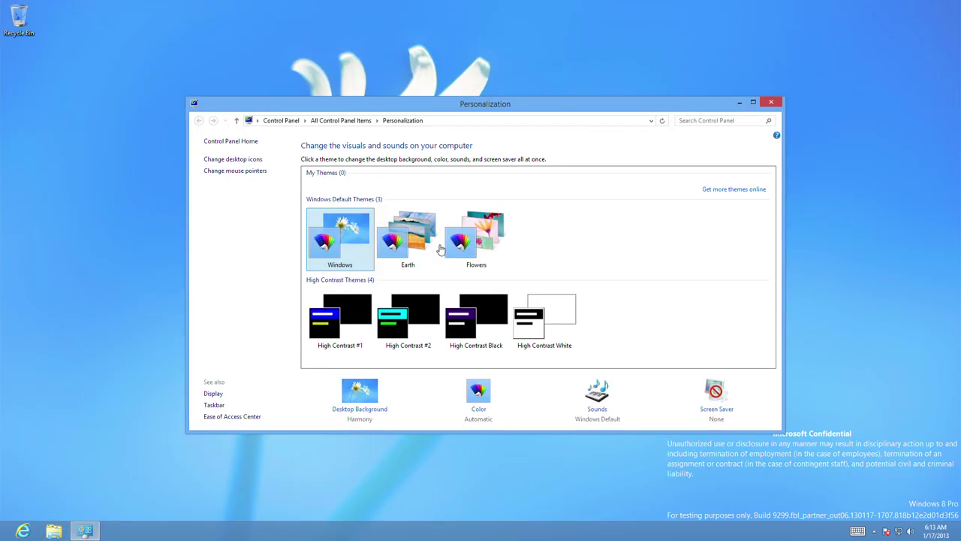
click(440, 251)
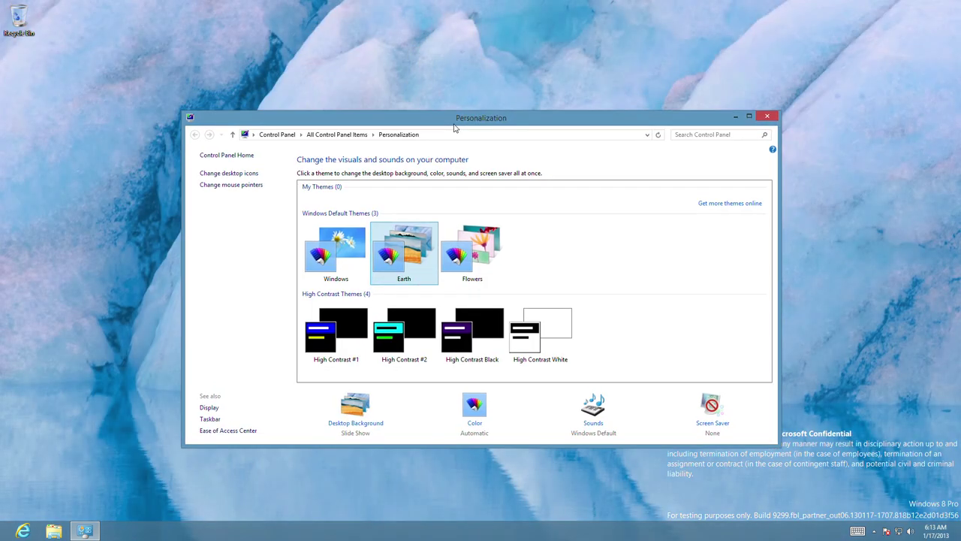
drag(459, 112, 429, 522)
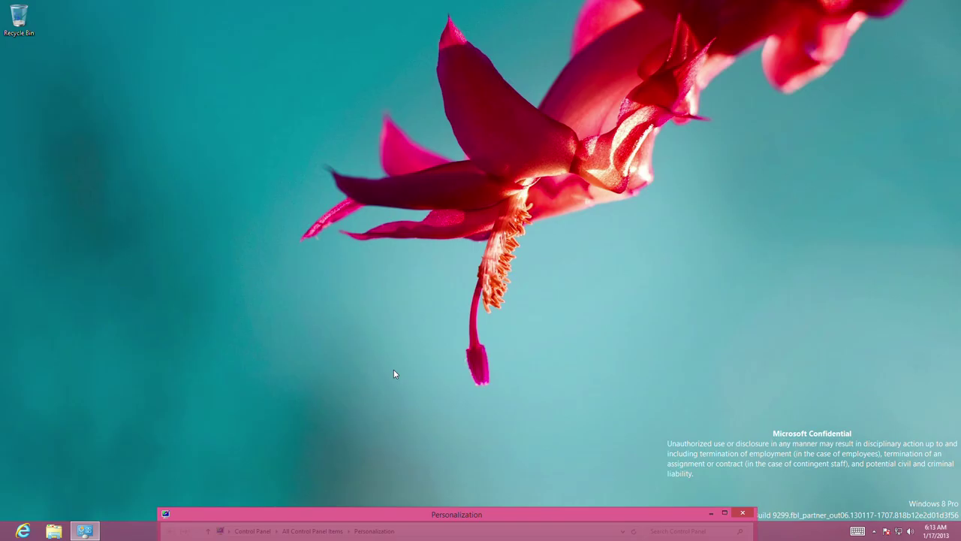
key(ctrl+alt+Delete)
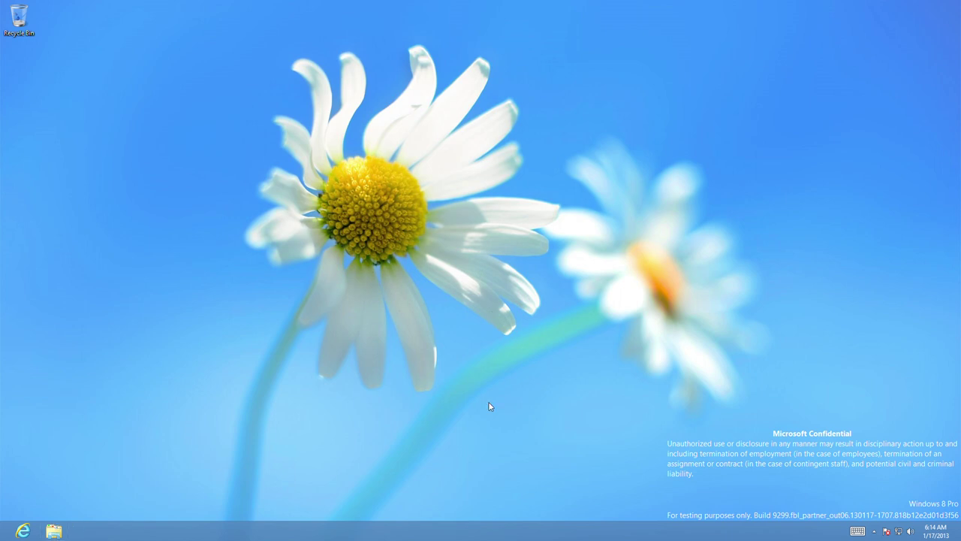
View the clock calendar, look into the Videos and Pictures libraries and the Downloads folder, and close the window.
click(930, 529)
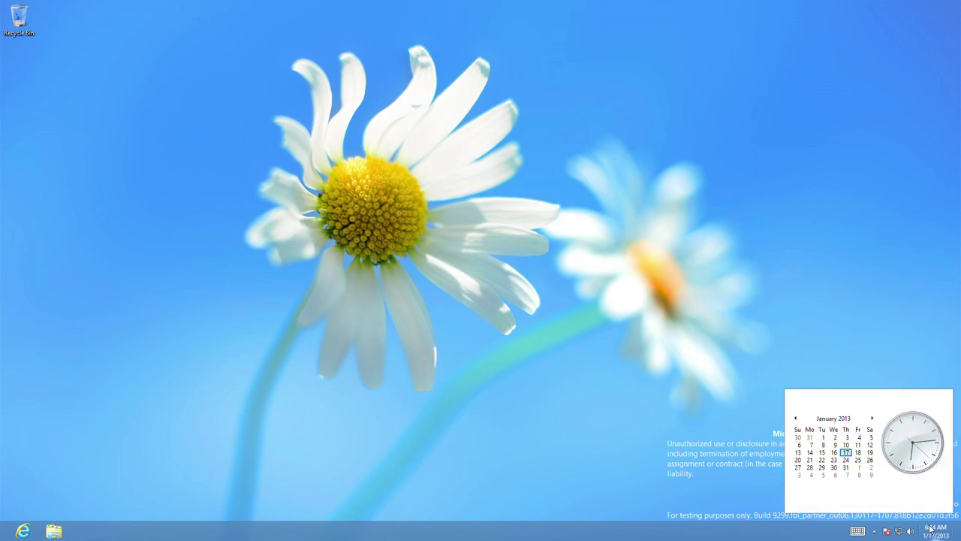
click(223, 331)
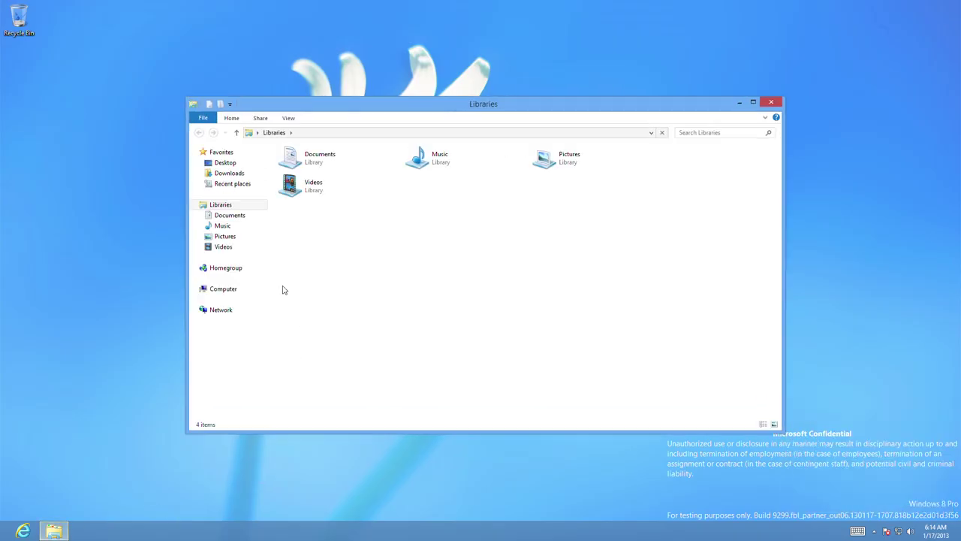
click(239, 247)
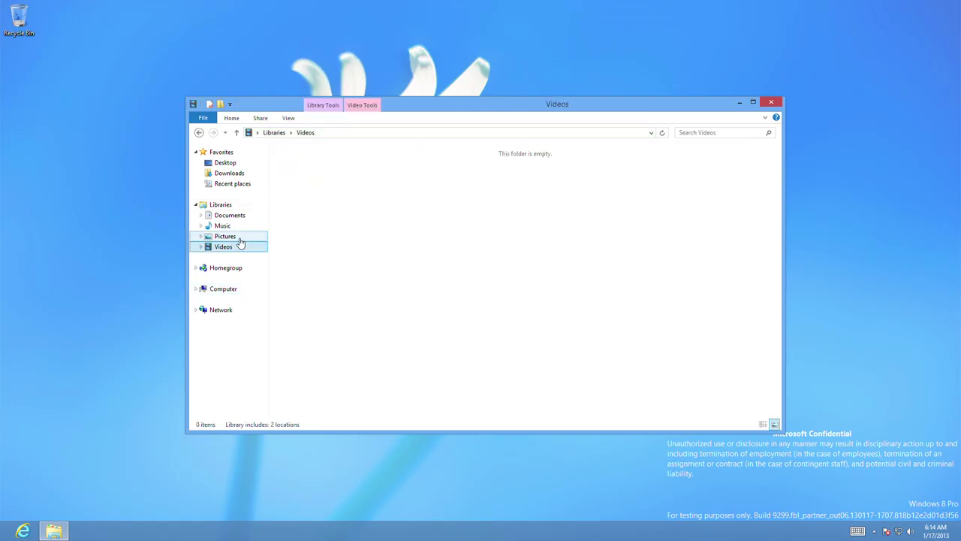
click(240, 239)
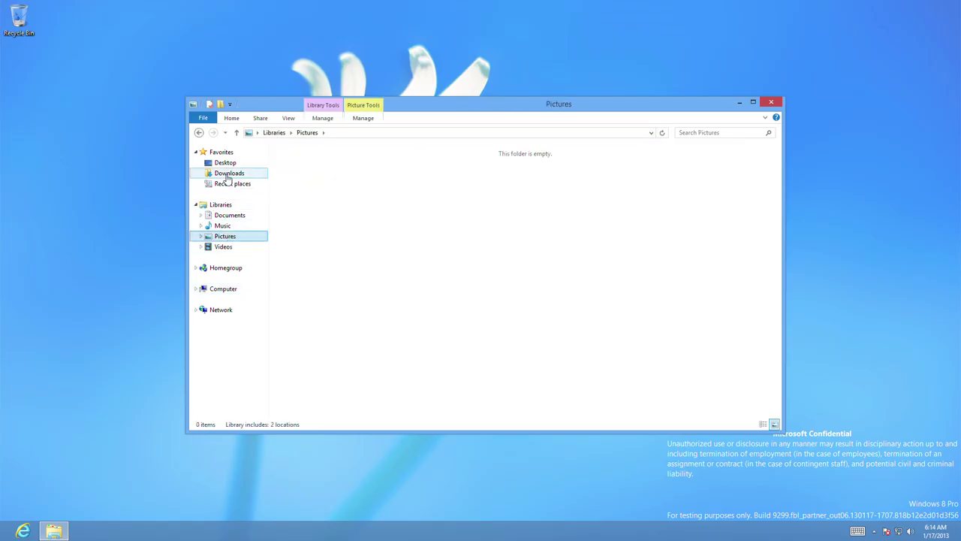
click(229, 175)
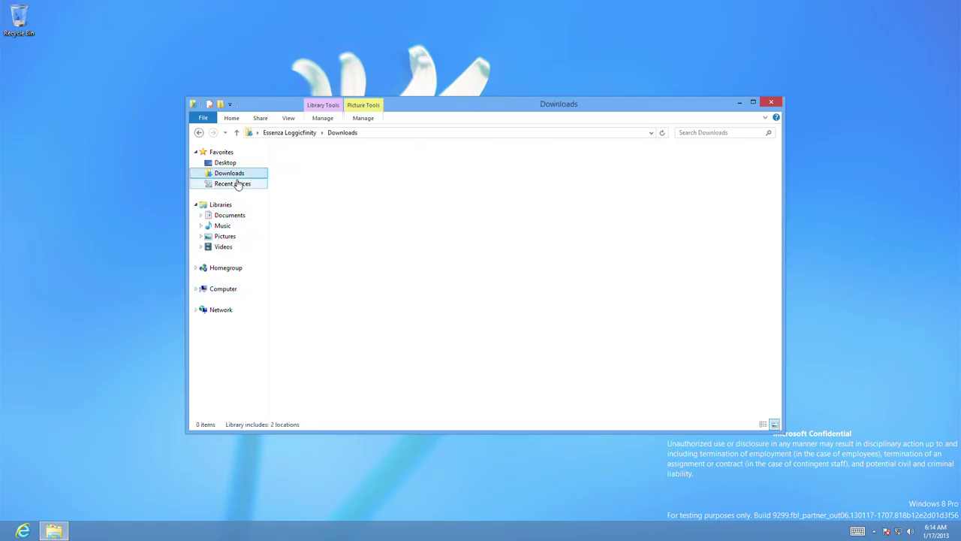
click(773, 103)
Open the Color and Appearance settings from the desktop's Personalization options.
right_click(530, 232)
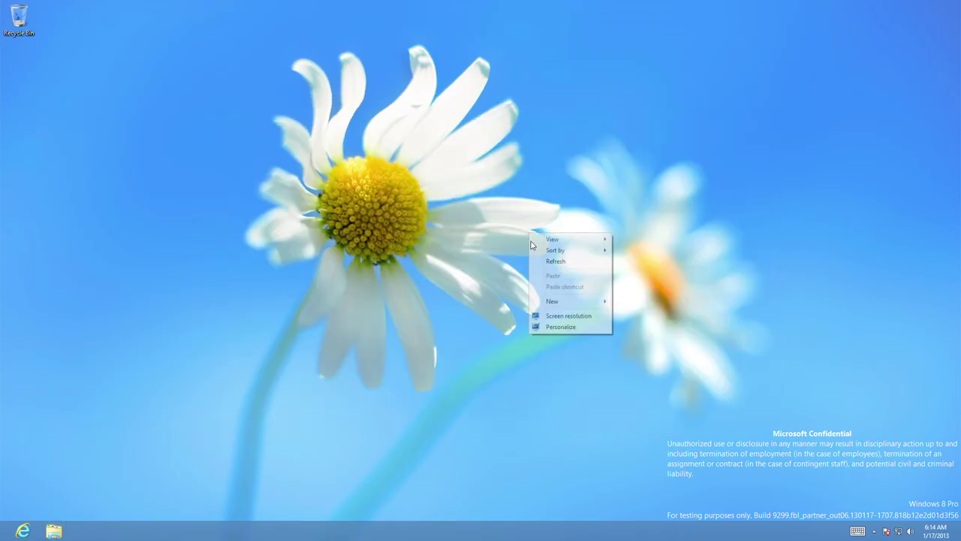
click(568, 329)
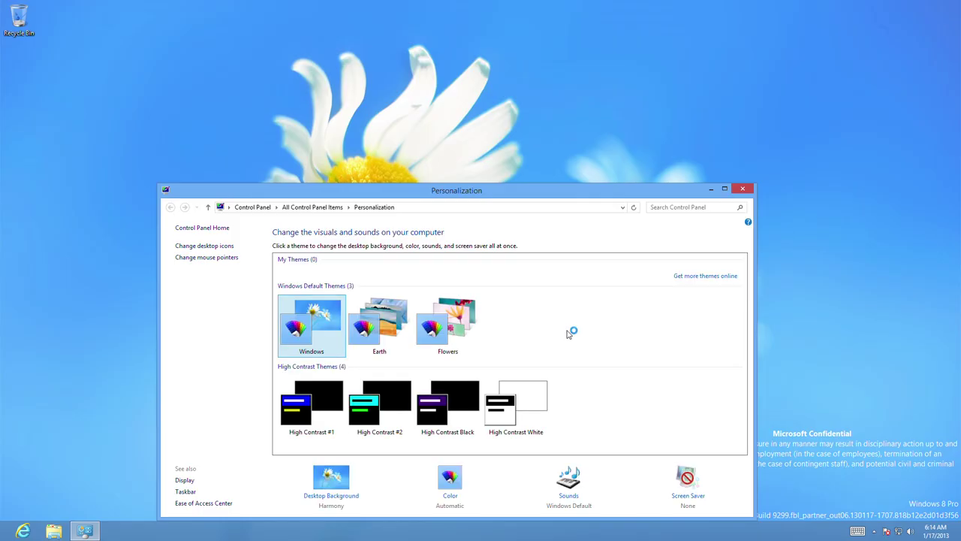
click(449, 478)
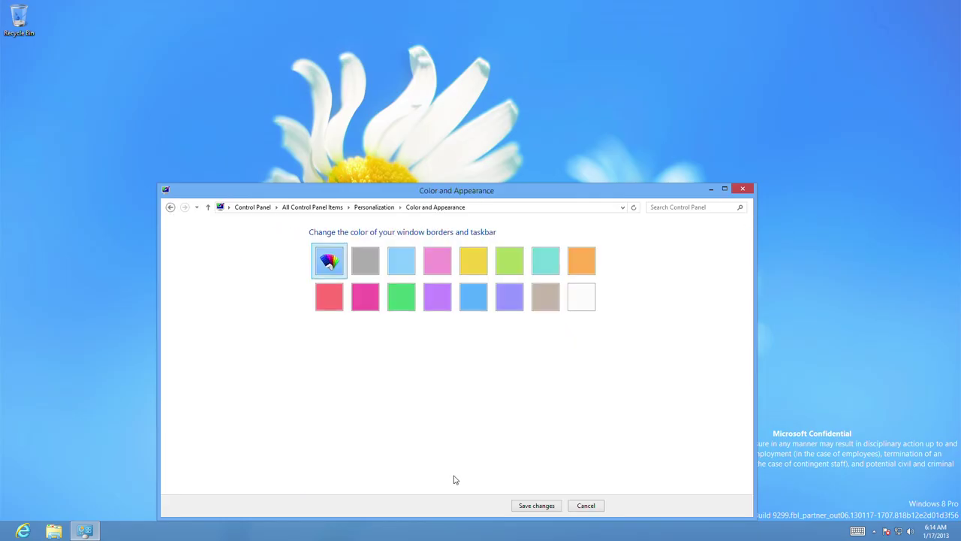
Try out each preset color on the window borders and taskbar, ending with light blue.
click(365, 261)
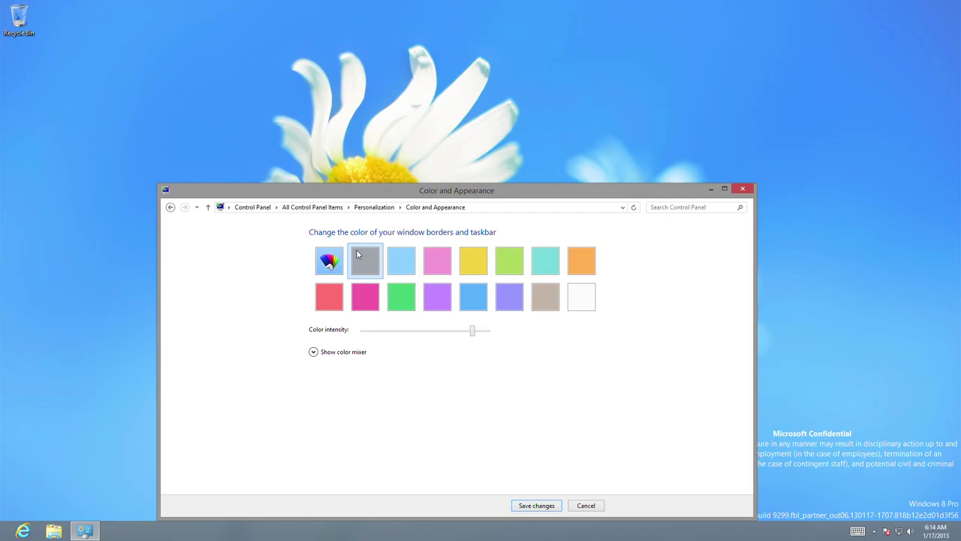
click(412, 264)
click(438, 263)
click(474, 262)
click(509, 264)
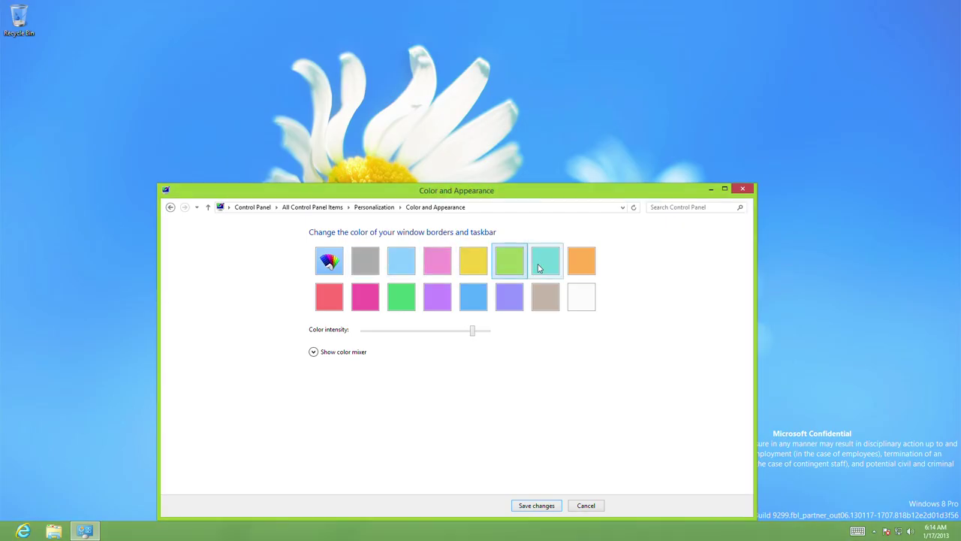
click(540, 263)
click(582, 261)
click(330, 297)
click(365, 296)
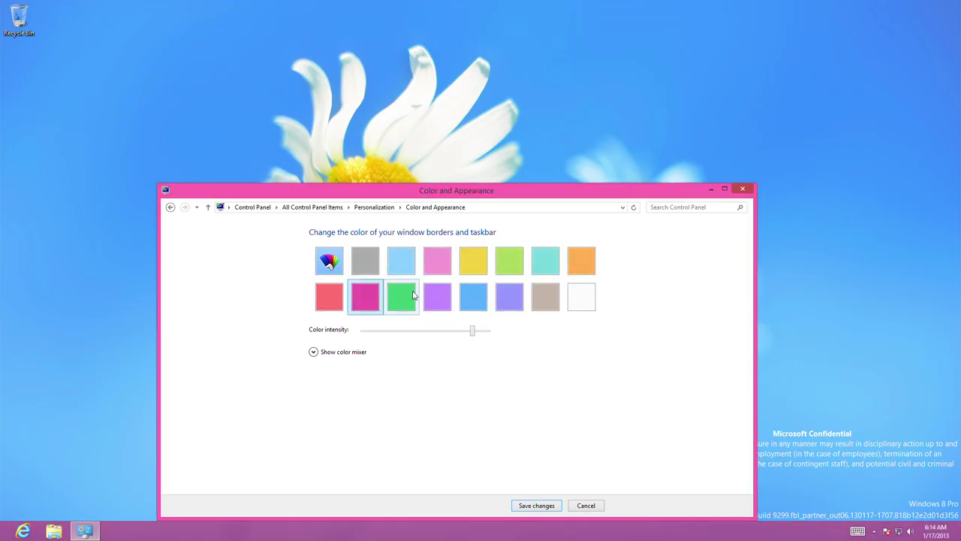
click(402, 296)
click(437, 296)
click(473, 297)
click(509, 296)
click(545, 296)
click(581, 297)
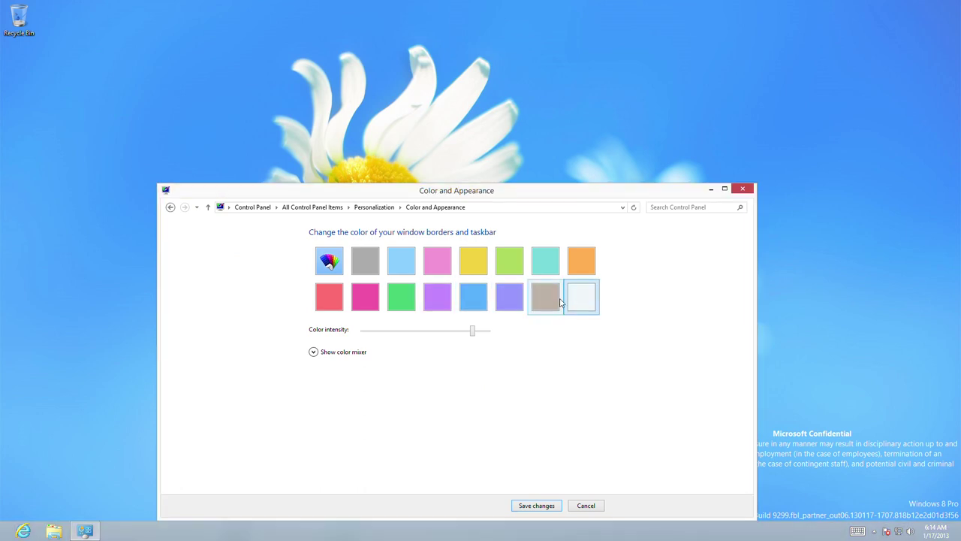
click(558, 300)
click(509, 262)
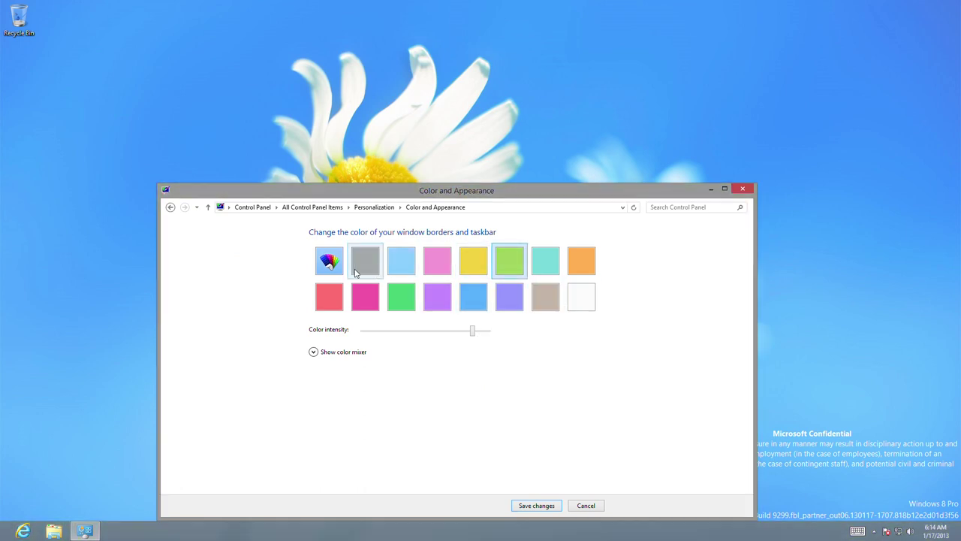
click(357, 272)
click(401, 260)
Try maximum color intensity and different hue and saturation values in the color mixer, and return to the automatic color.
drag(474, 331, 517, 335)
click(362, 353)
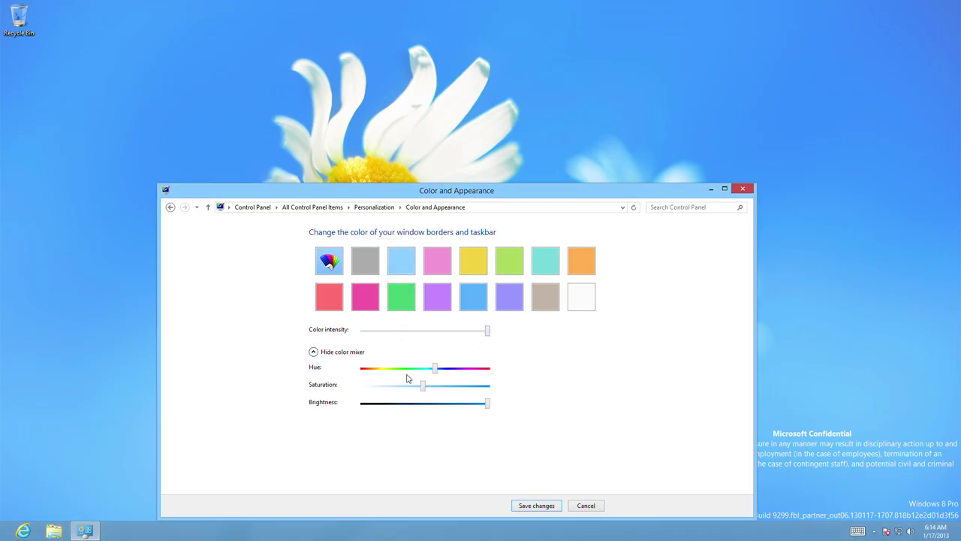
click(409, 368)
drag(423, 385, 470, 404)
drag(409, 368, 463, 369)
click(327, 271)
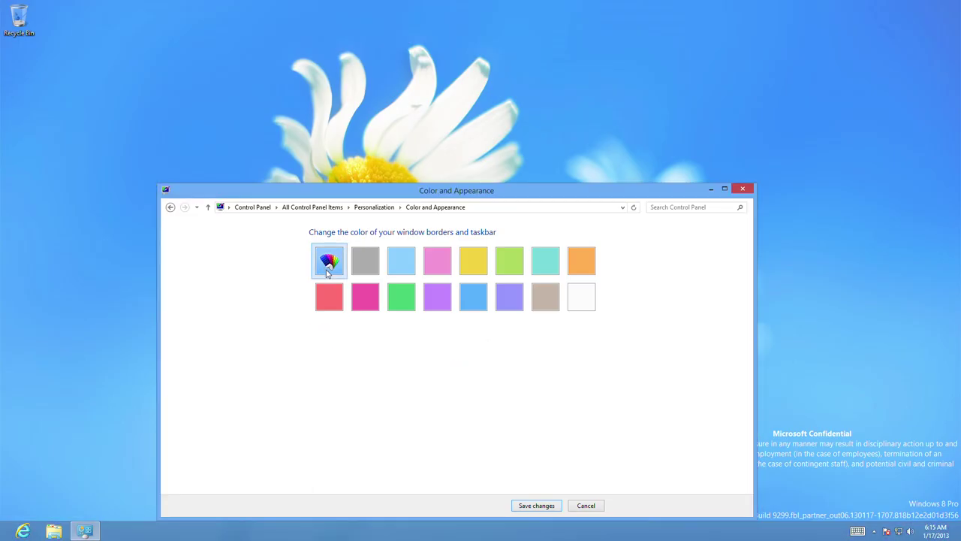
Try the purple and blue border colors, return to the automatic color and cancel the color changes.
click(439, 299)
click(472, 300)
click(440, 302)
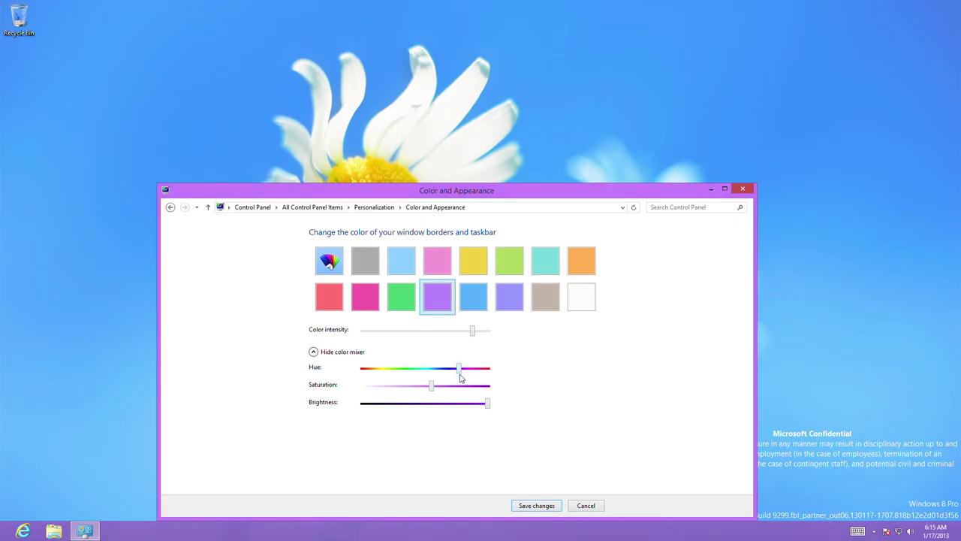
click(329, 263)
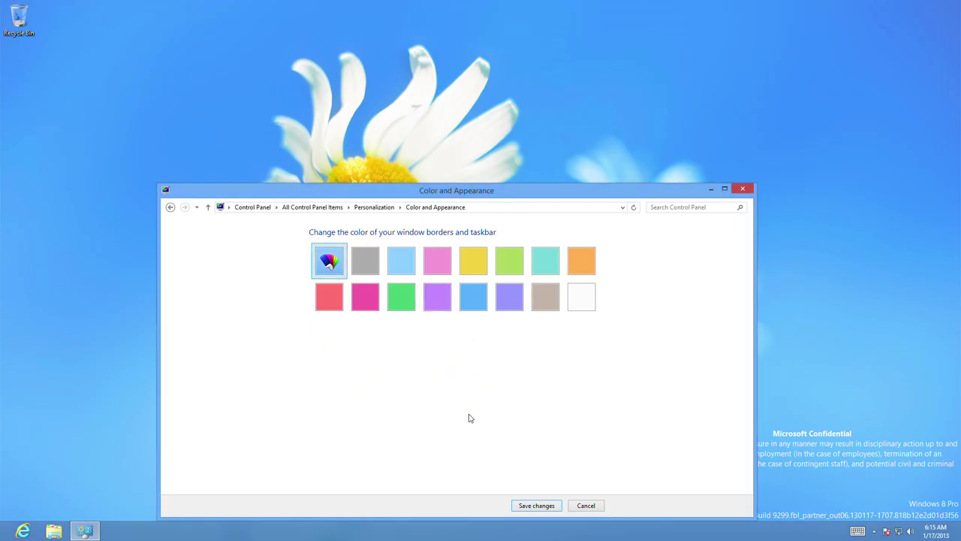
click(582, 505)
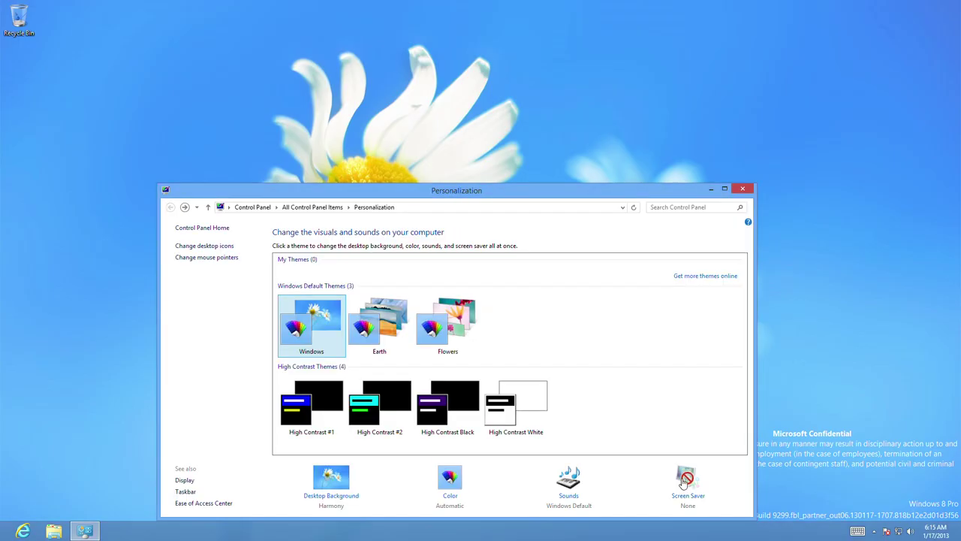
Choose the 3D Text screen saver in the Screen Saver Settings and preview it full screen.
click(430, 405)
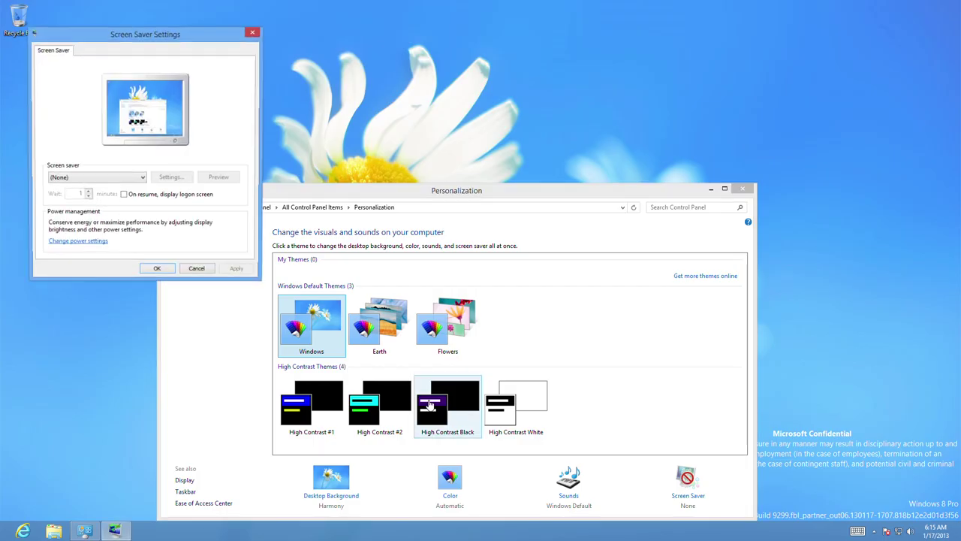
click(88, 182)
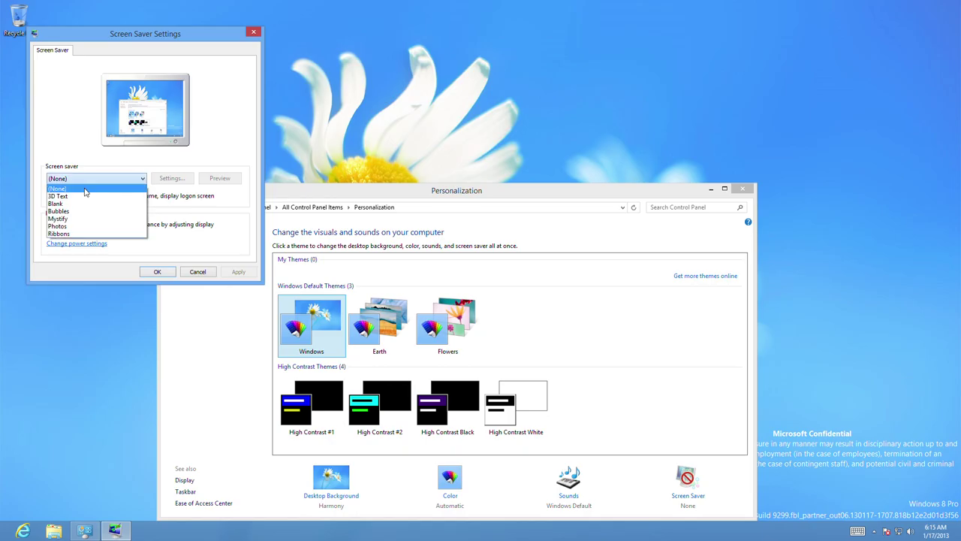
click(88, 188)
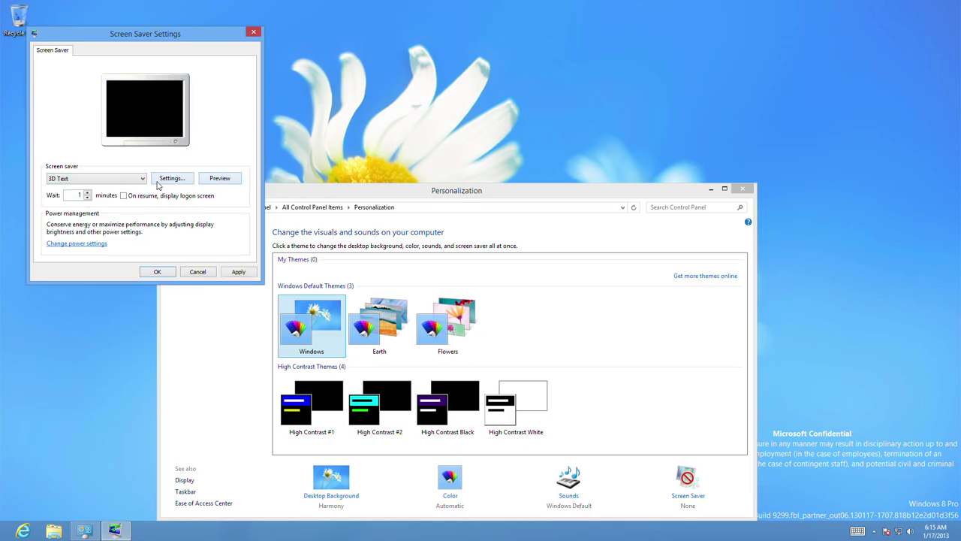
click(219, 179)
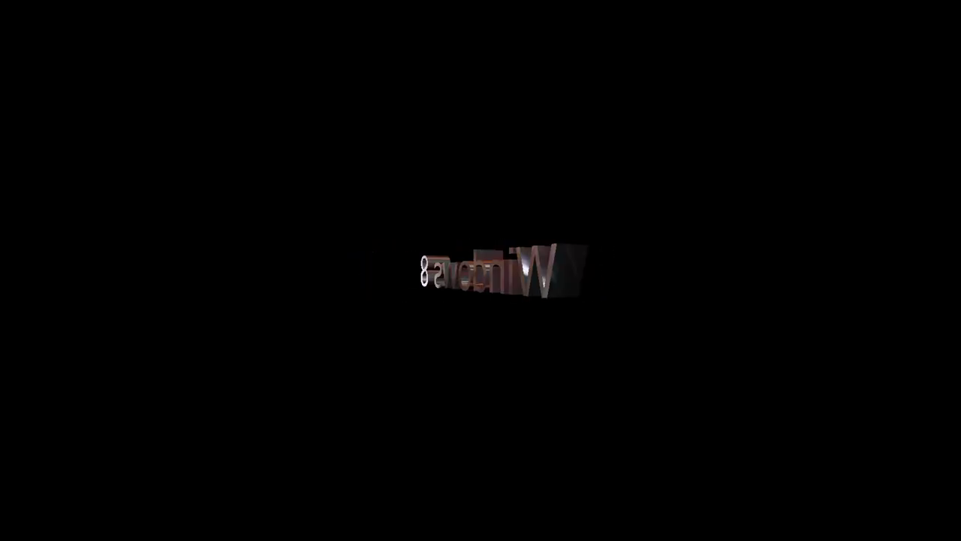
End the 3D Text preview, set the screen saver back to (None) and cancel the Screen Saver Settings.
mouse_move(219, 175)
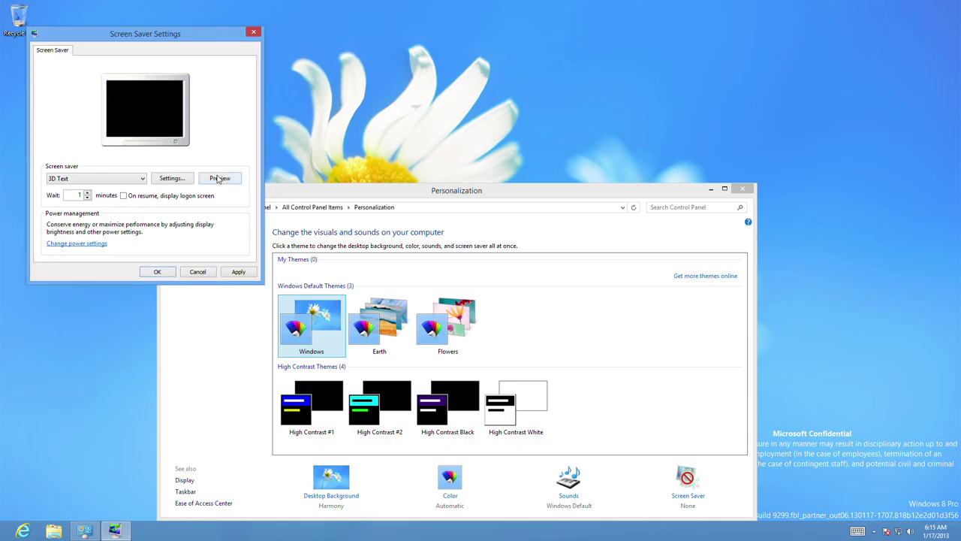
click(116, 178)
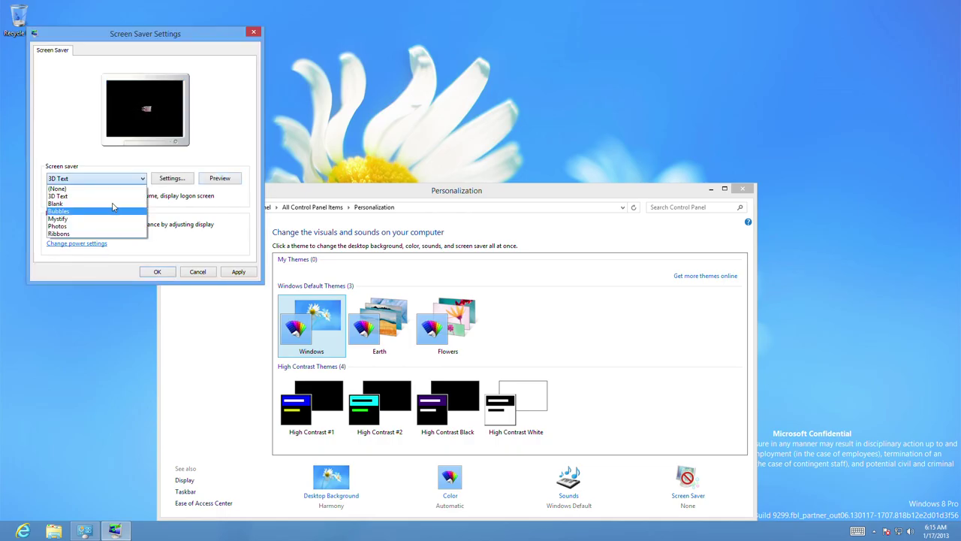
click(105, 190)
click(198, 272)
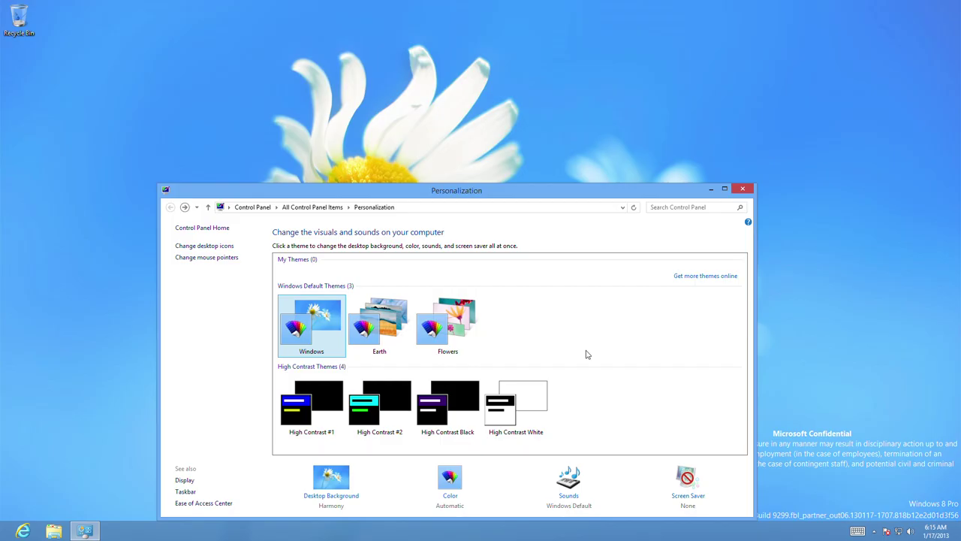
Look through the sound schemes and the recording, playback and communications settings in the Sound dialog, and cancel it.
click(578, 497)
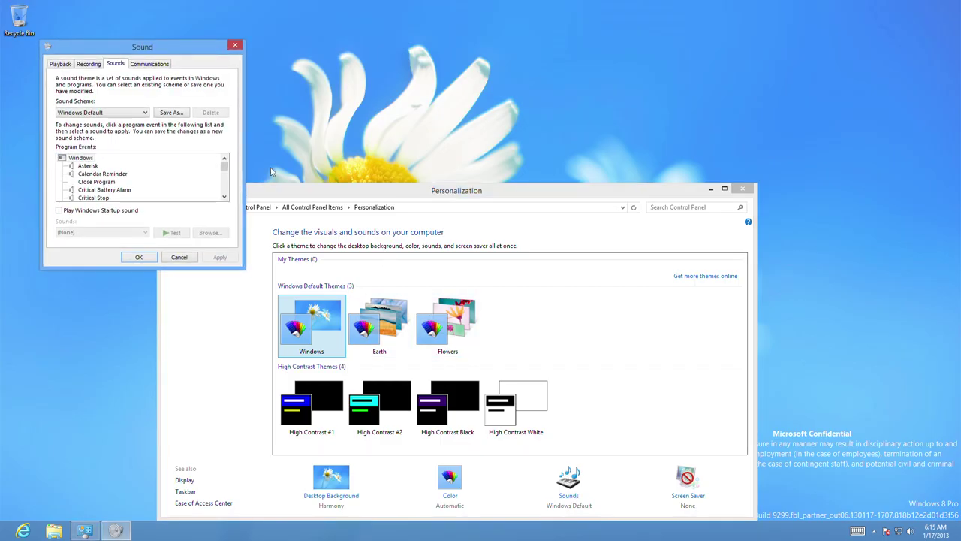
mouse_move(227, 171)
mouse_down()
mouse_move(227, 197)
mouse_move(227, 161)
mouse_up()
click(124, 113)
click(124, 112)
click(88, 64)
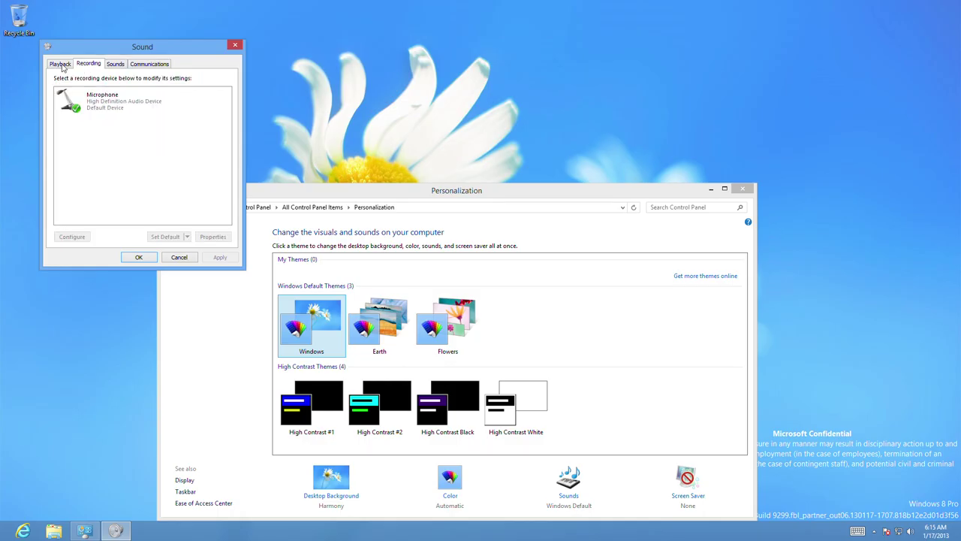
click(57, 66)
click(154, 66)
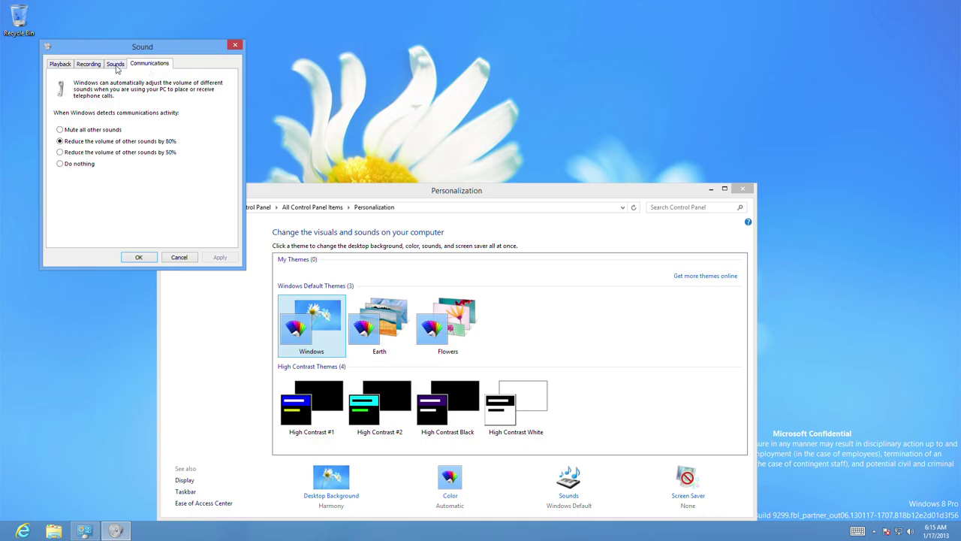
click(117, 66)
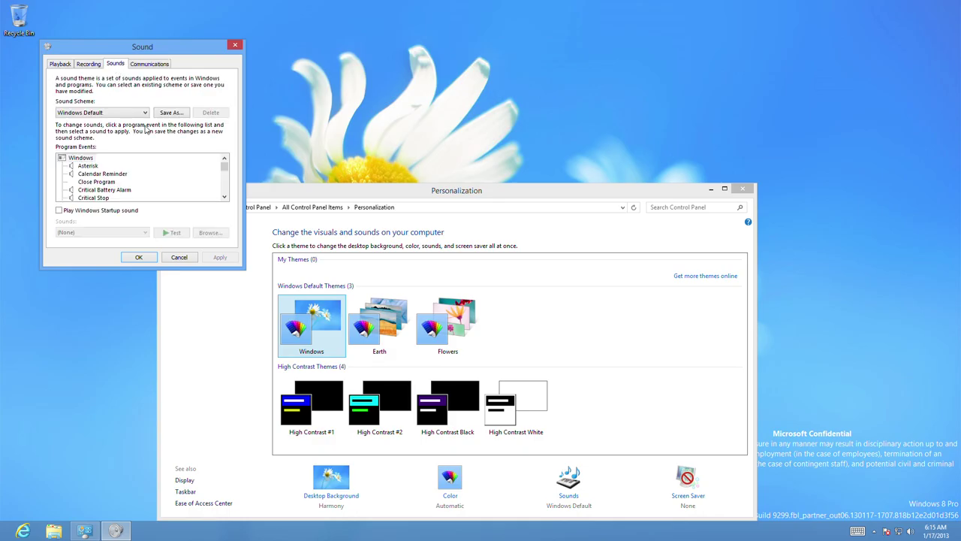
click(180, 257)
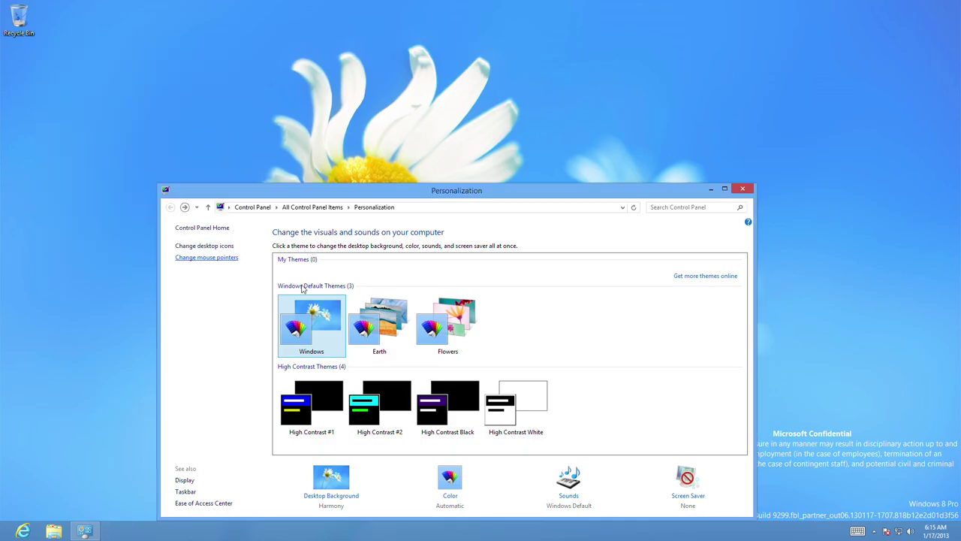
Close Personalization and browse to the Windows folder on Local Disk (C:) in File Explorer.
click(742, 191)
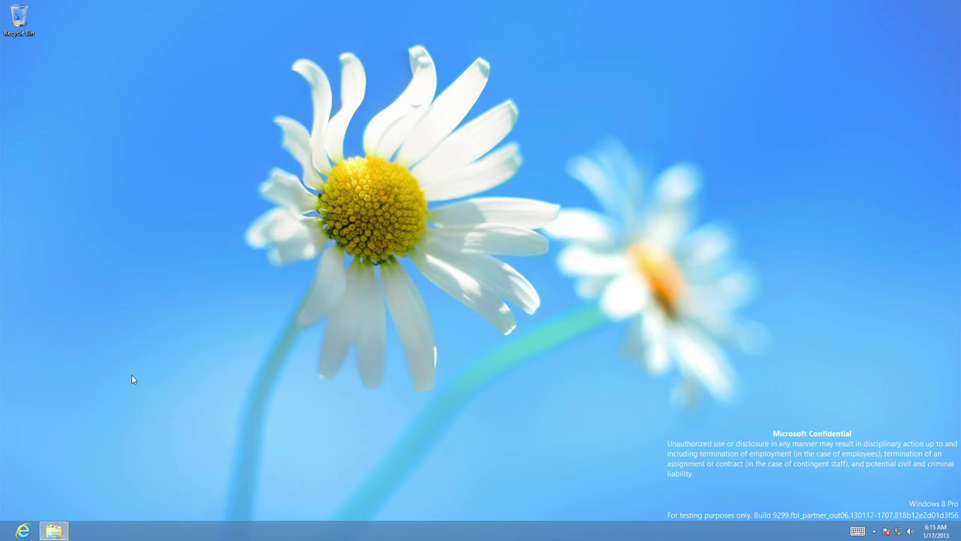
key(super+e)
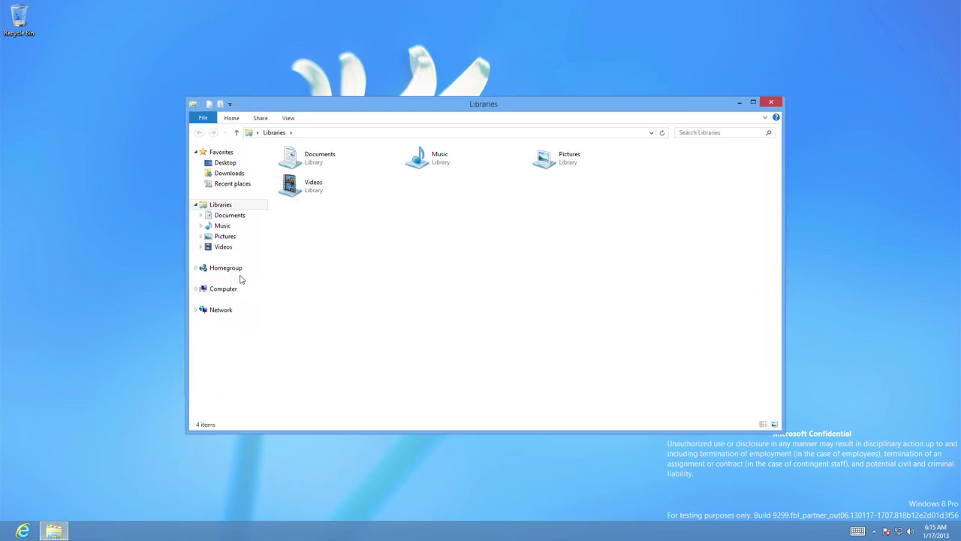
click(242, 287)
click(360, 180)
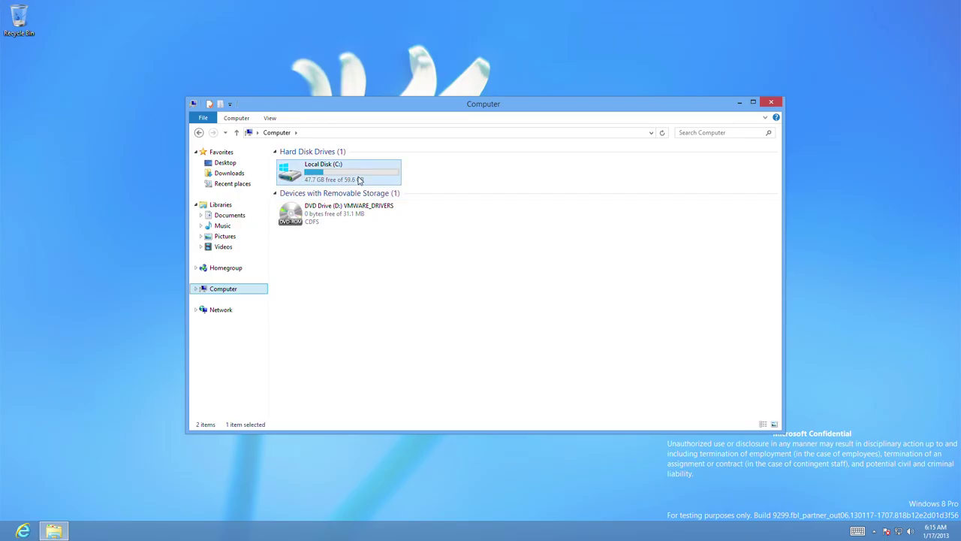
double_click(338, 175)
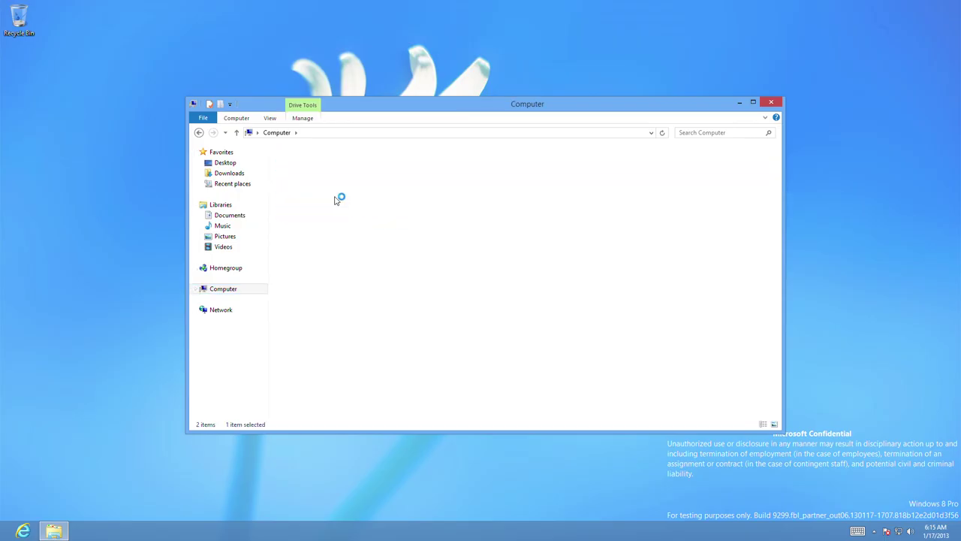
double_click(328, 213)
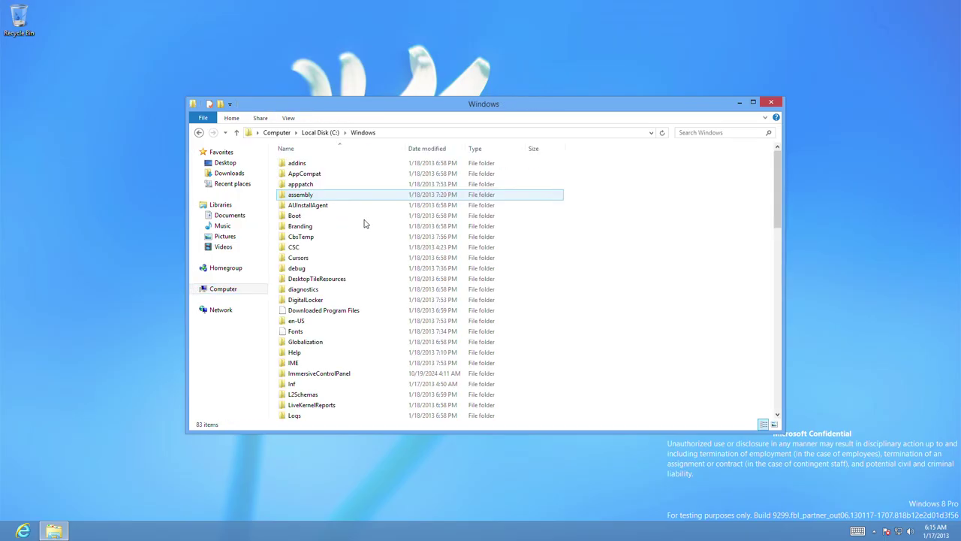
Examine the Ease of Access Themes and Themes folders inside Resources, and open the aero theme folder.
scroll(365, 223, down, 2)
scroll(432, 238, down, 4)
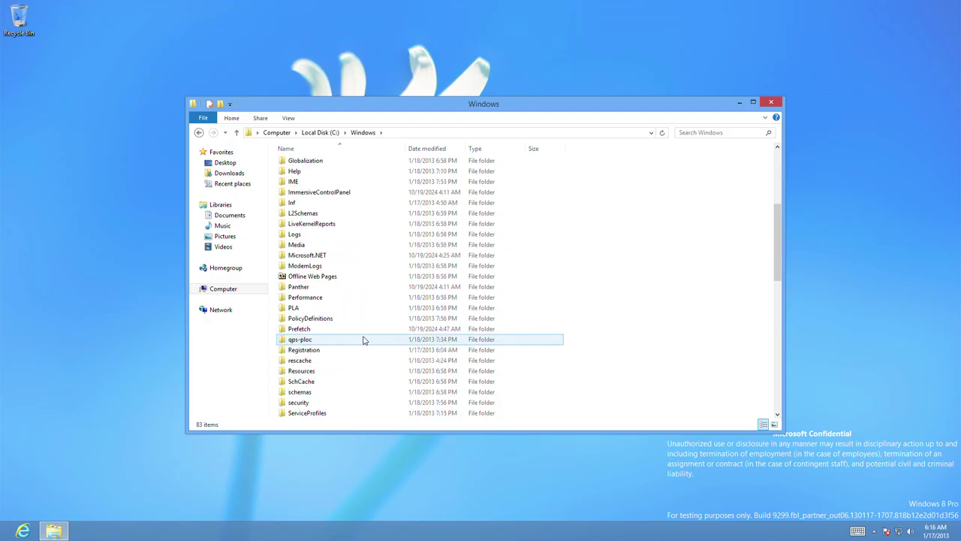
double_click(314, 371)
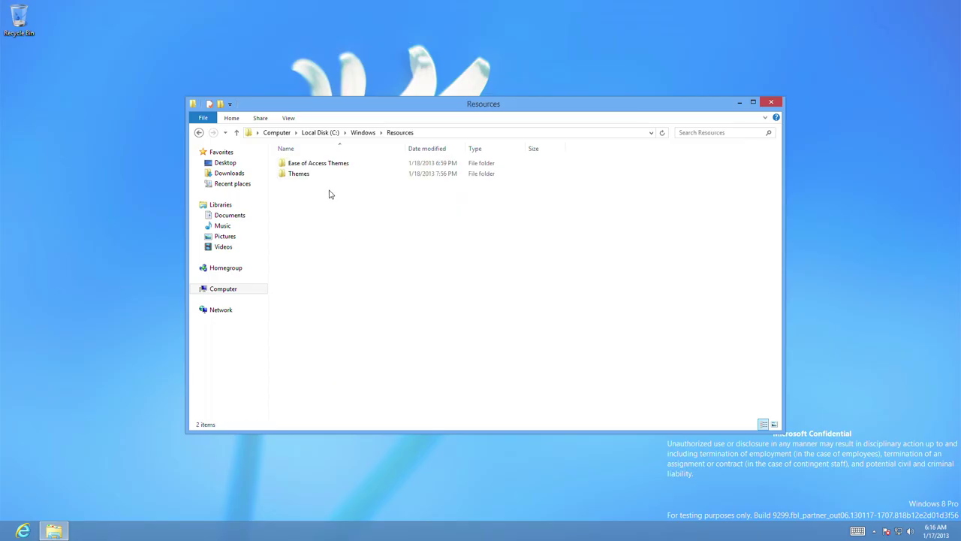
double_click(323, 163)
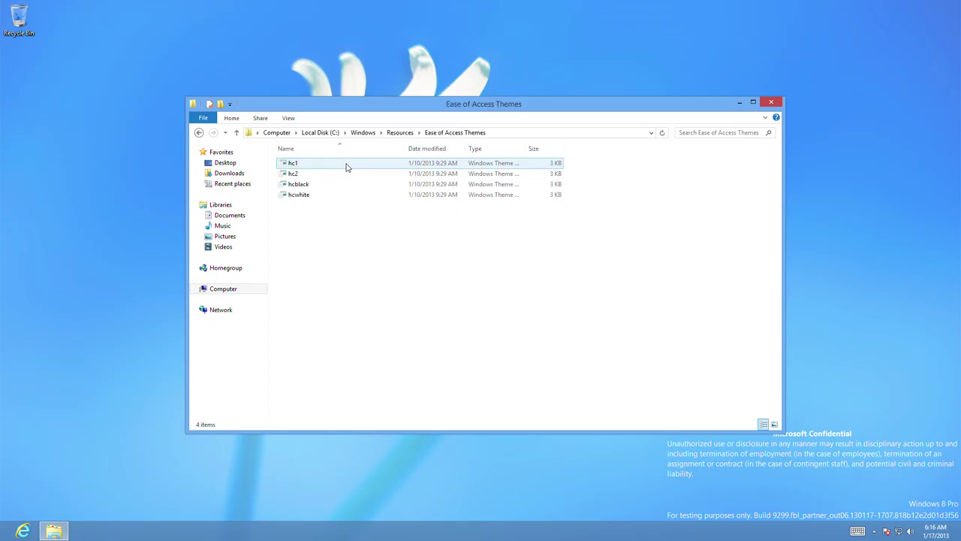
click(400, 133)
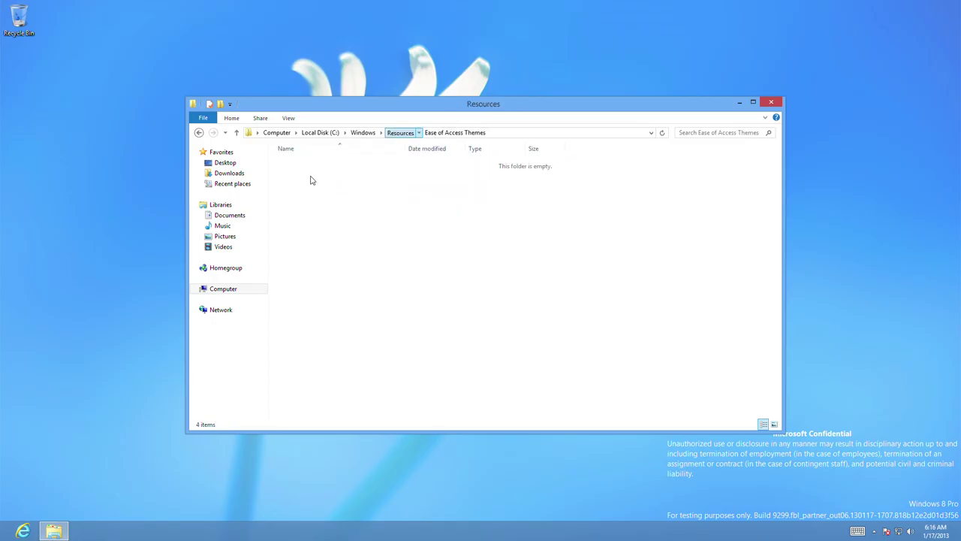
double_click(311, 174)
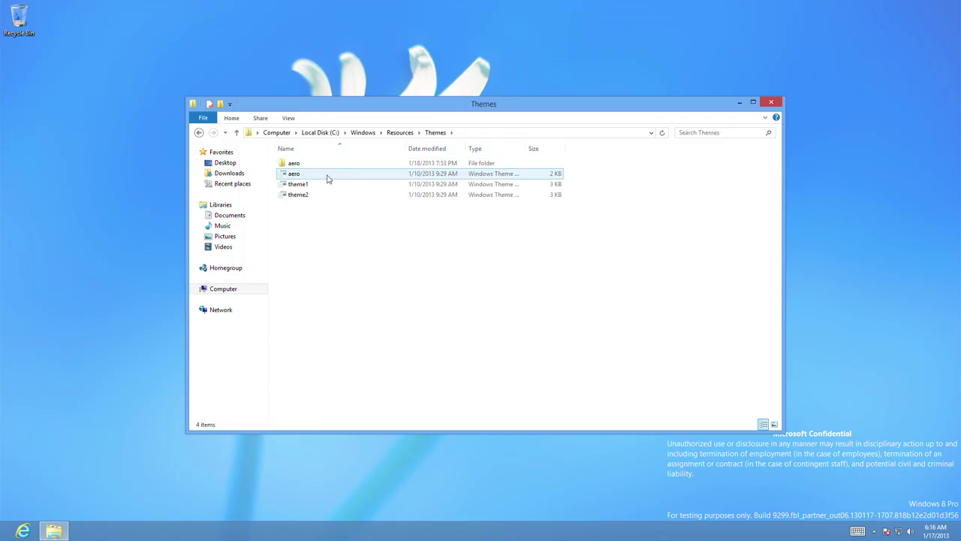
double_click(326, 163)
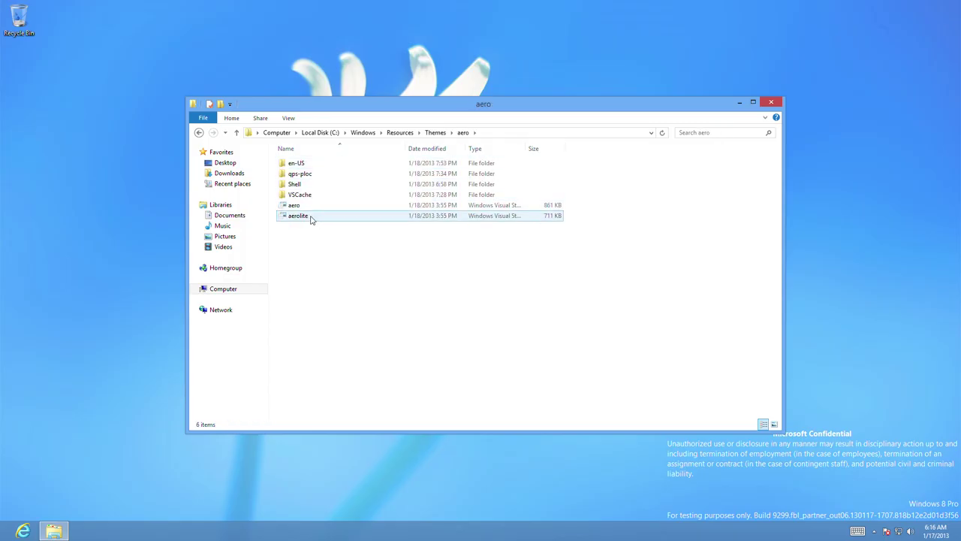
Try opening the aerolite and aero visual style files, dismiss the icon settings, and select the aero theme file in the Themes folder.
double_click(307, 218)
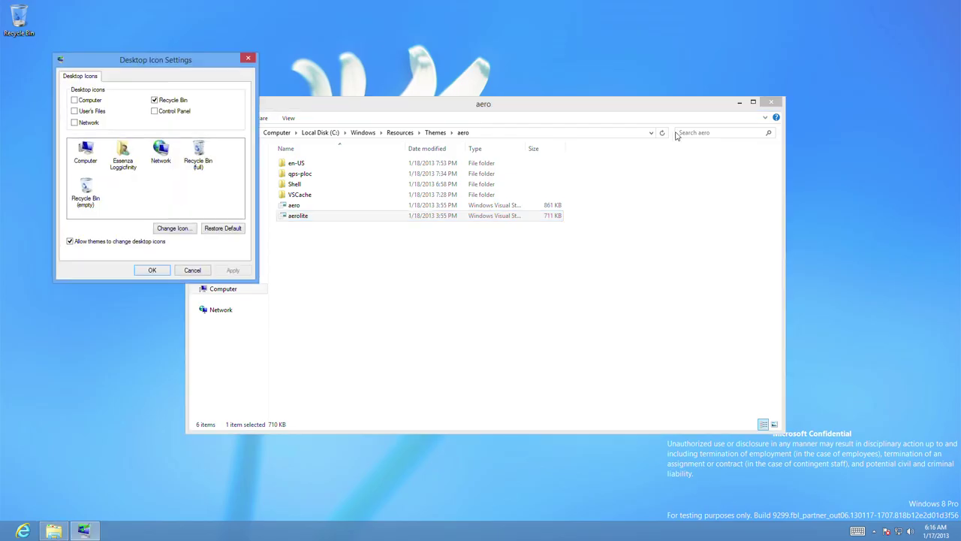
click(179, 272)
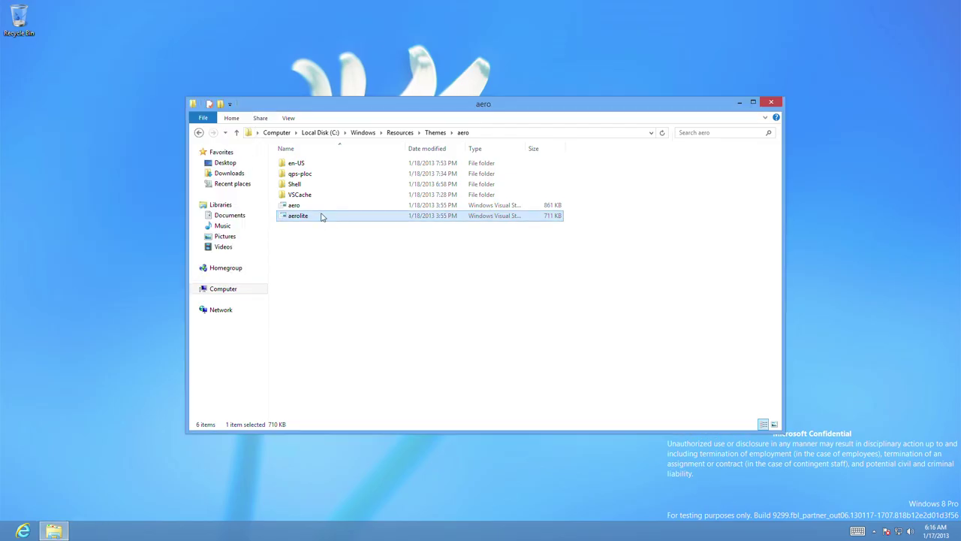
double_click(320, 208)
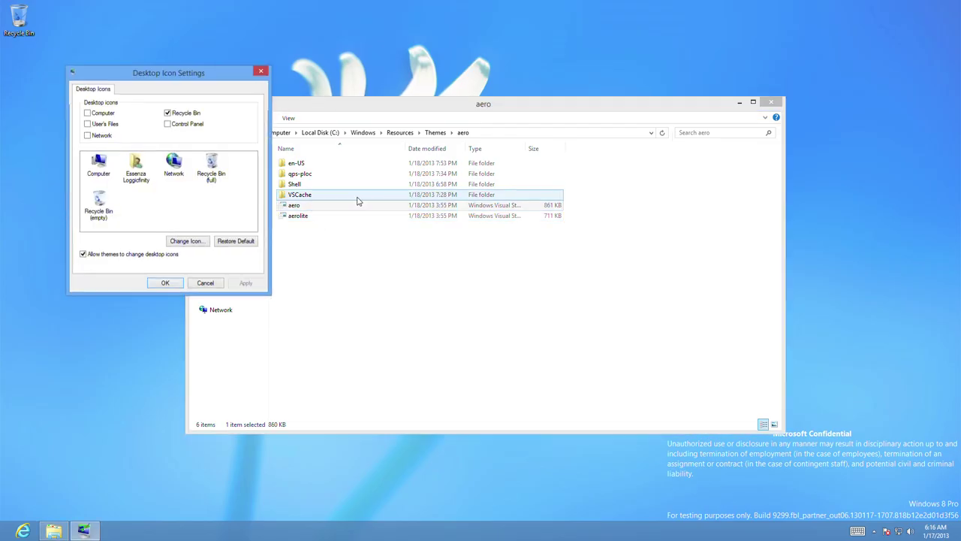
click(427, 132)
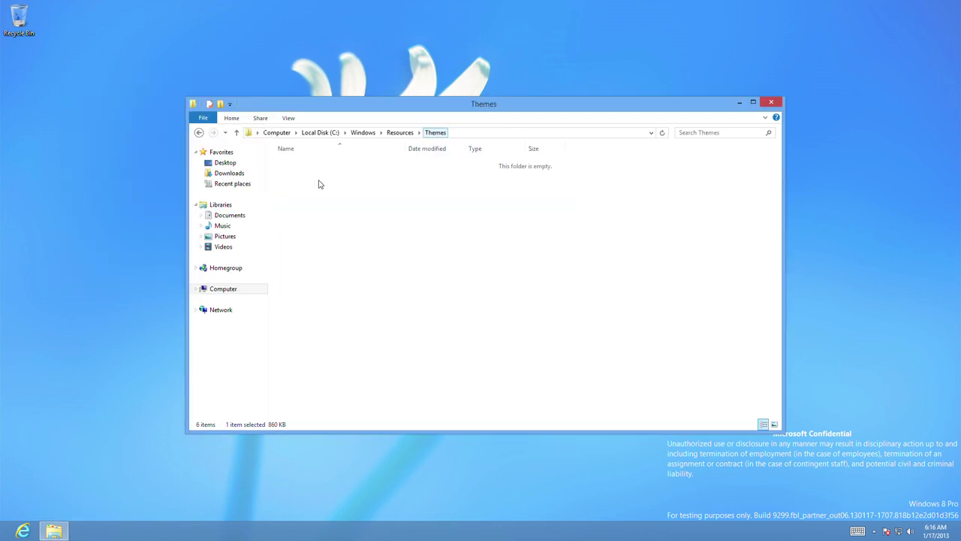
click(332, 178)
mouse_move(333, 177)
mouse_down()
mouse_move(321, 157)
mouse_move(323, 181)
mouse_up()
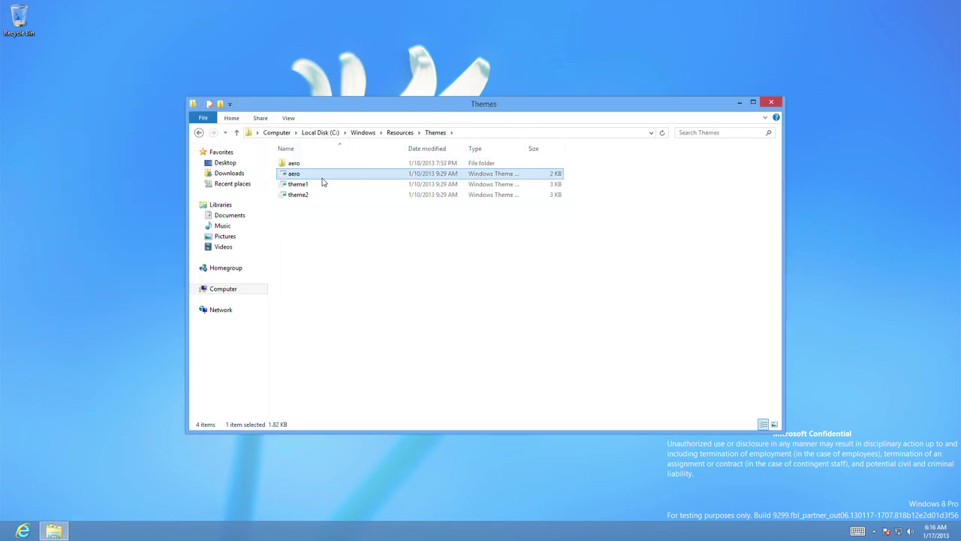
Open the WinSAT folder under Windows\Performance and try to play the winsat video, retrying playback once.
click(359, 135)
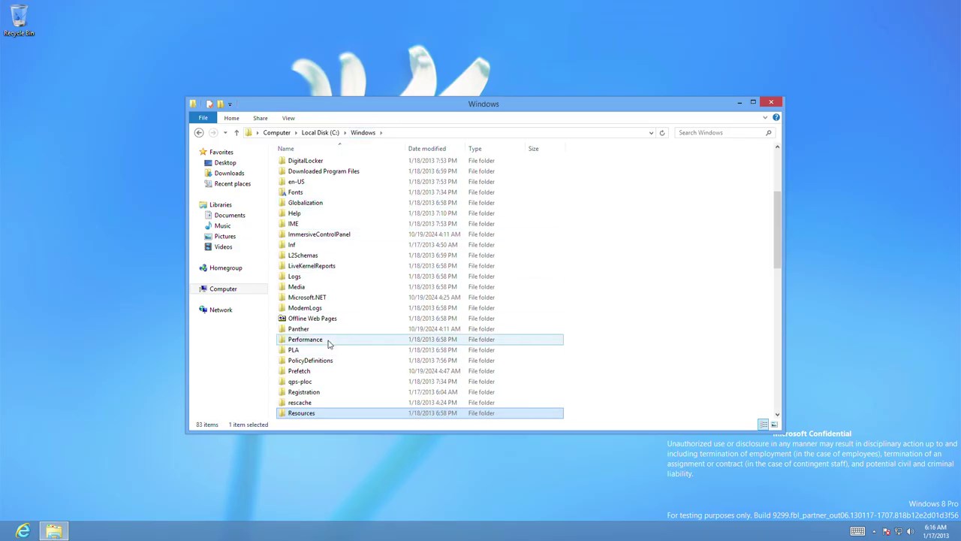
double_click(328, 339)
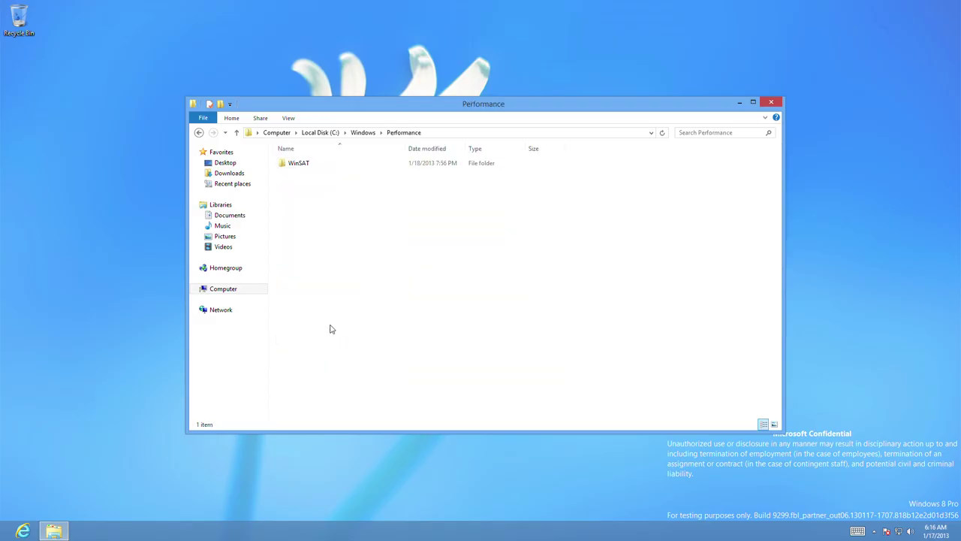
double_click(311, 166)
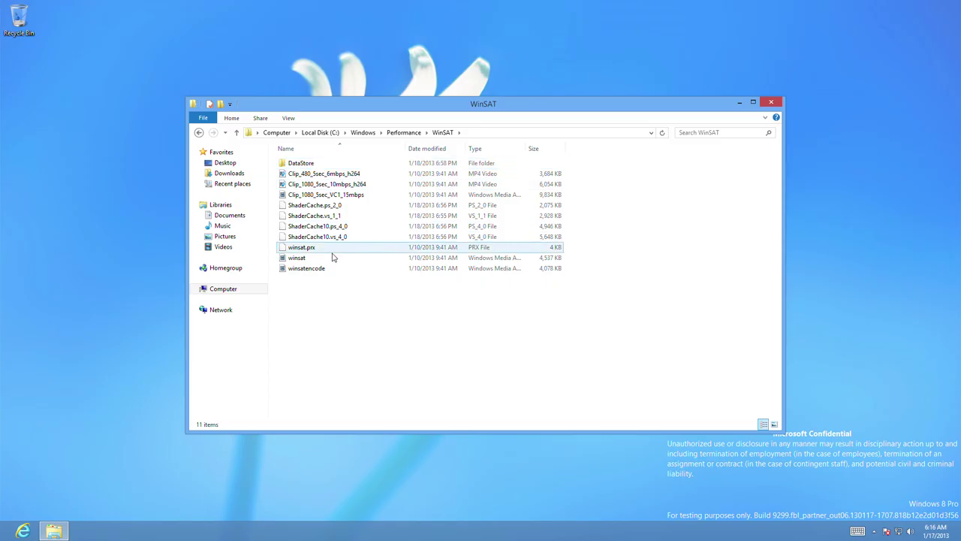
double_click(332, 260)
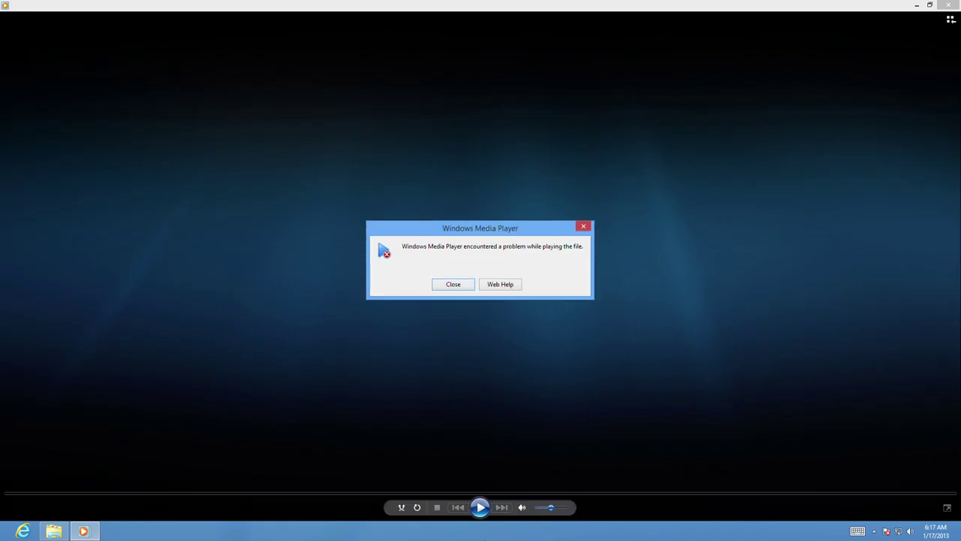
click(456, 284)
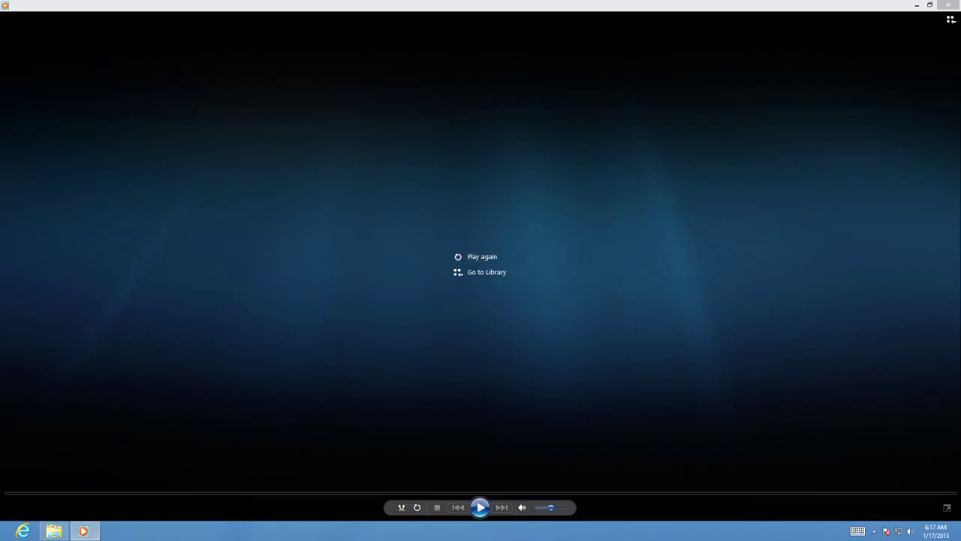
click(478, 256)
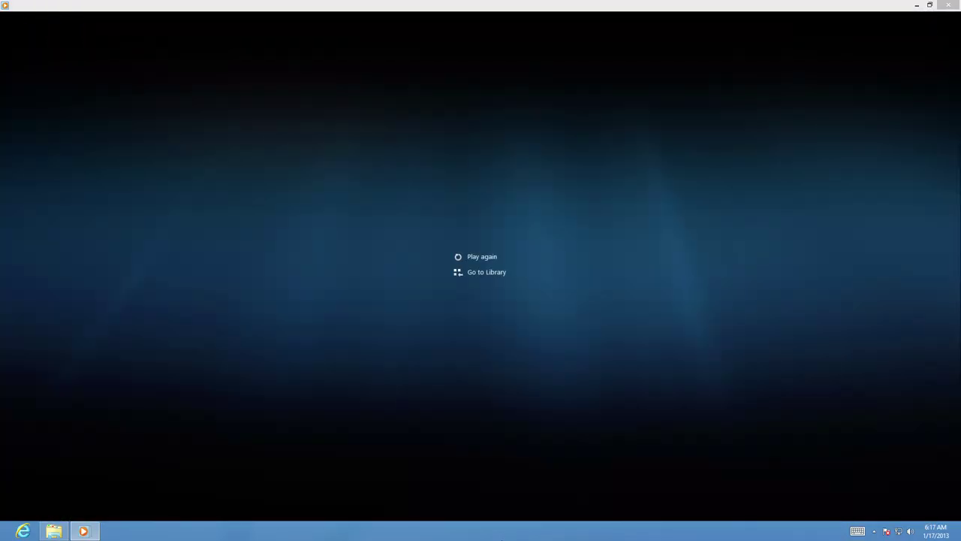
Try to play the winsatencode video from the WinSAT folder and close the media player.
click(54, 531)
click(304, 267)
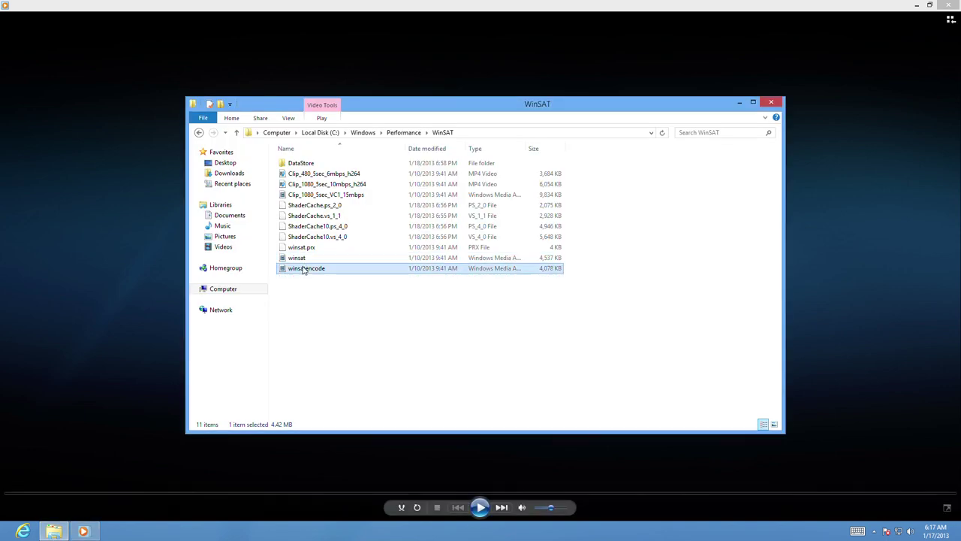
click(741, 103)
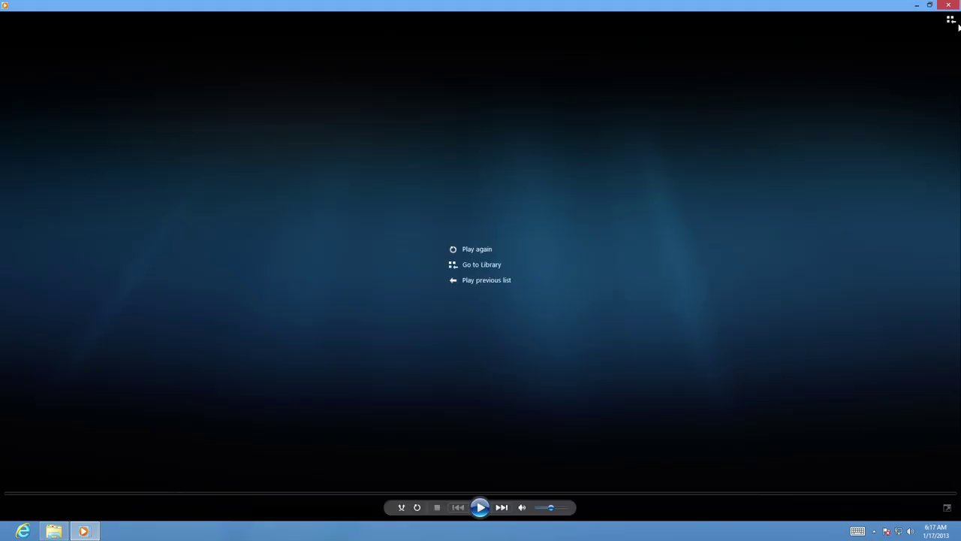
double_click(505, 280)
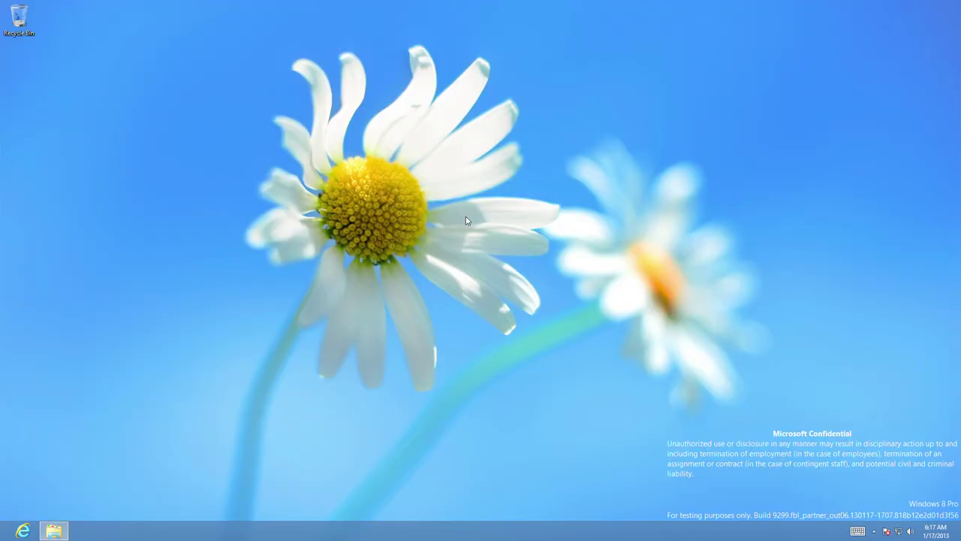
Bring back the WinSAT folder window and go up through Performance to the Windows folder.
click(46, 531)
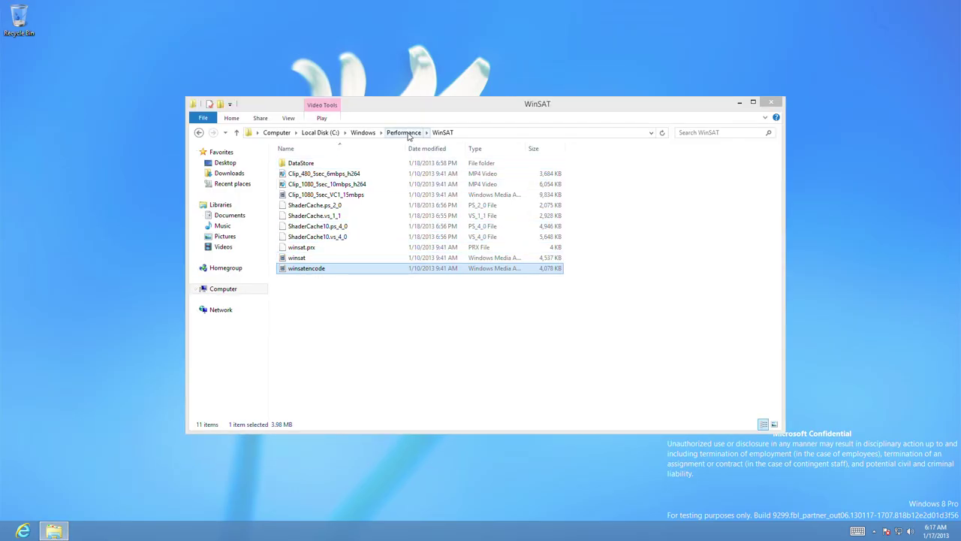
click(408, 134)
click(363, 134)
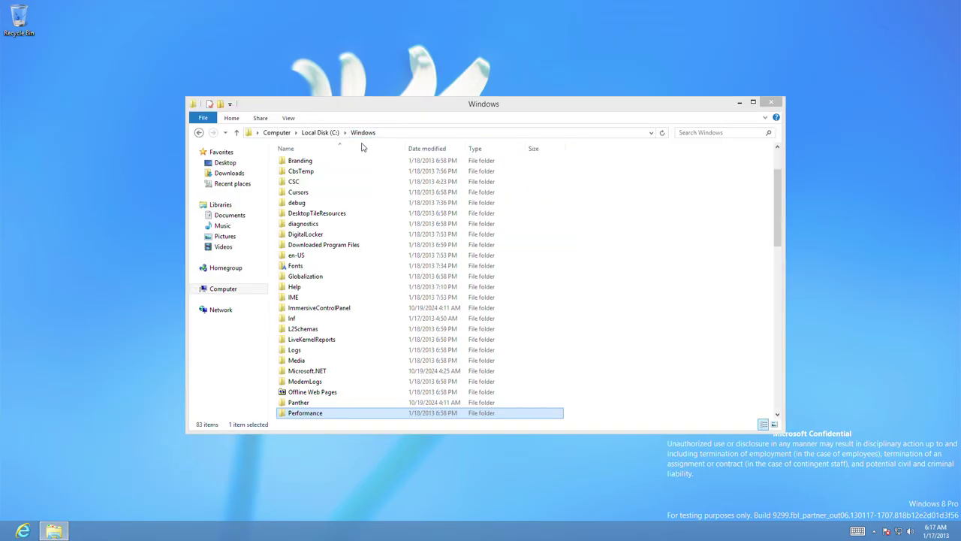
Try to open the L2Schemas folder, return through Local Disk (C:) to Computer, and close the File Explorer window.
double_click(304, 329)
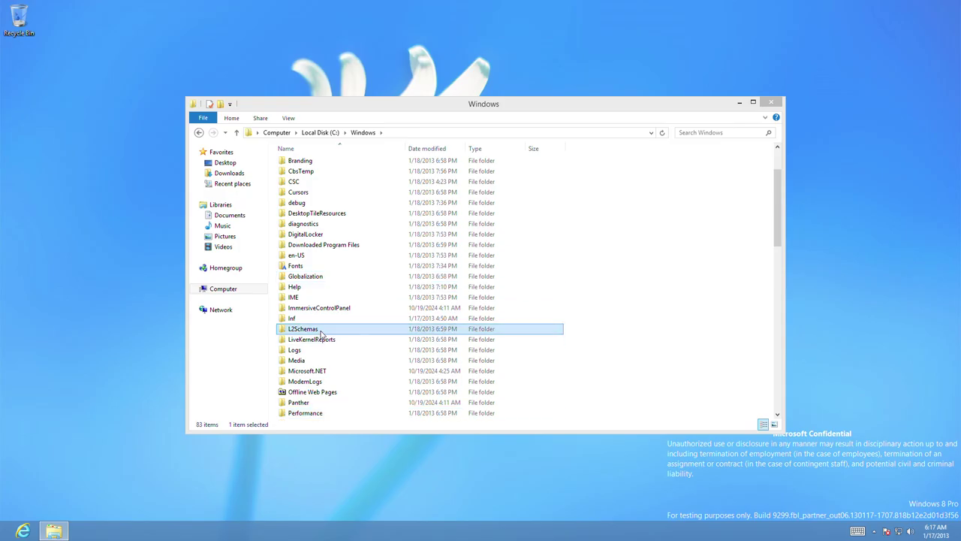
click(355, 134)
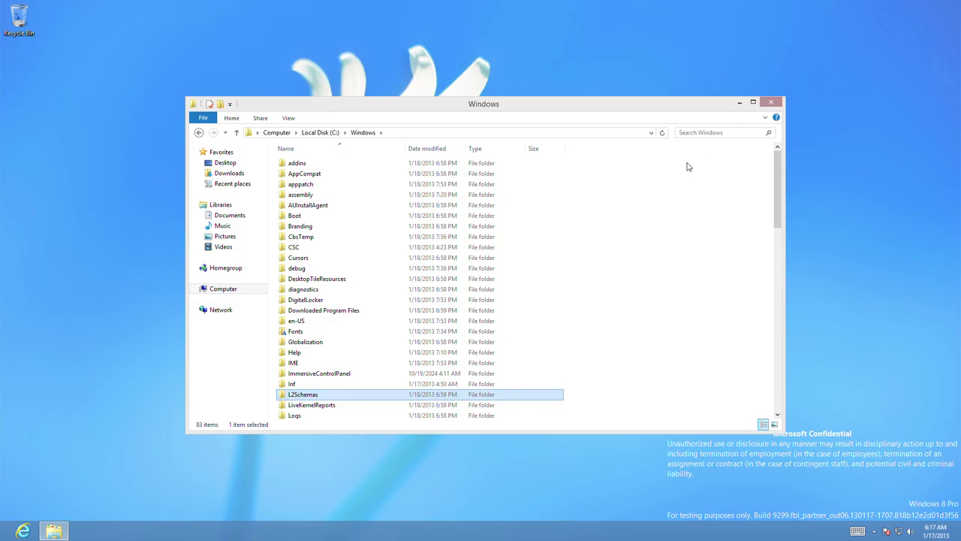
click(320, 133)
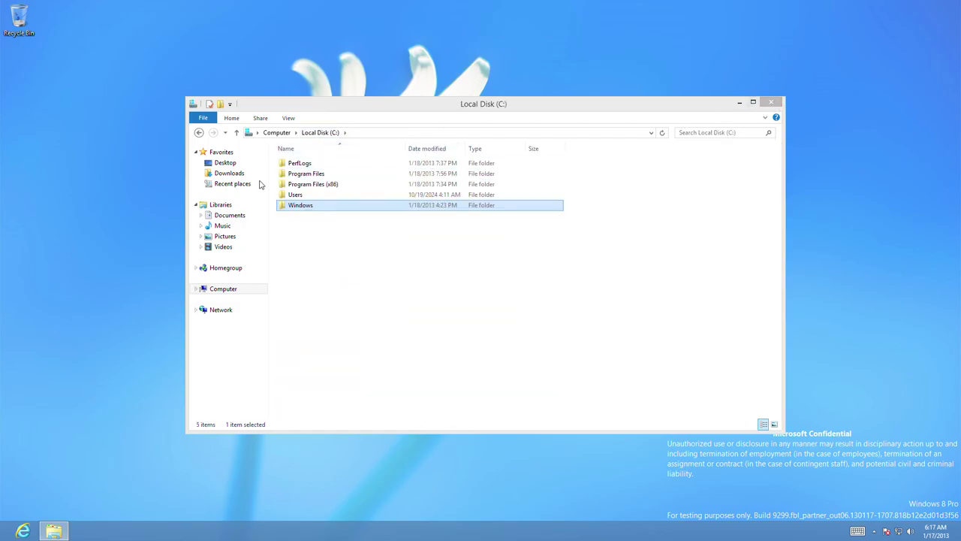
click(232, 291)
right_click(232, 291)
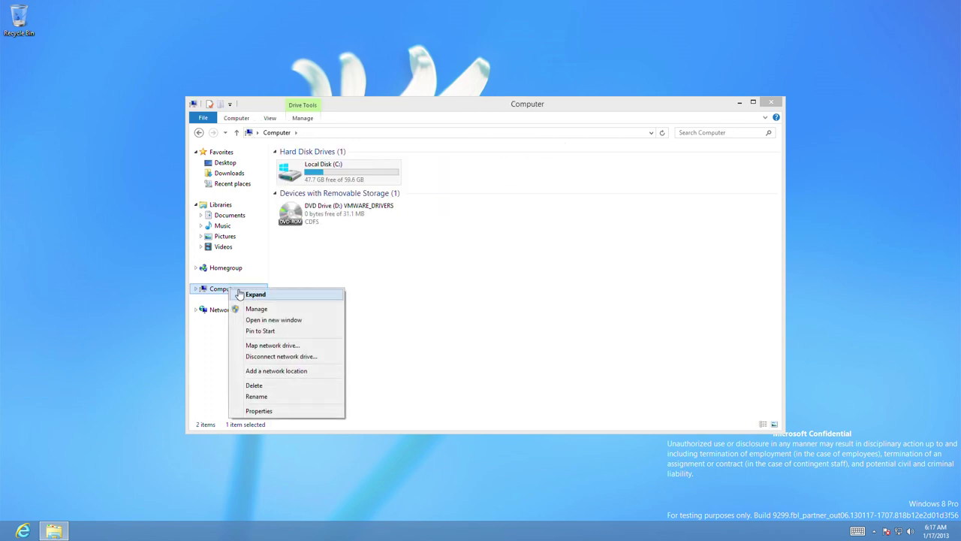
click(771, 102)
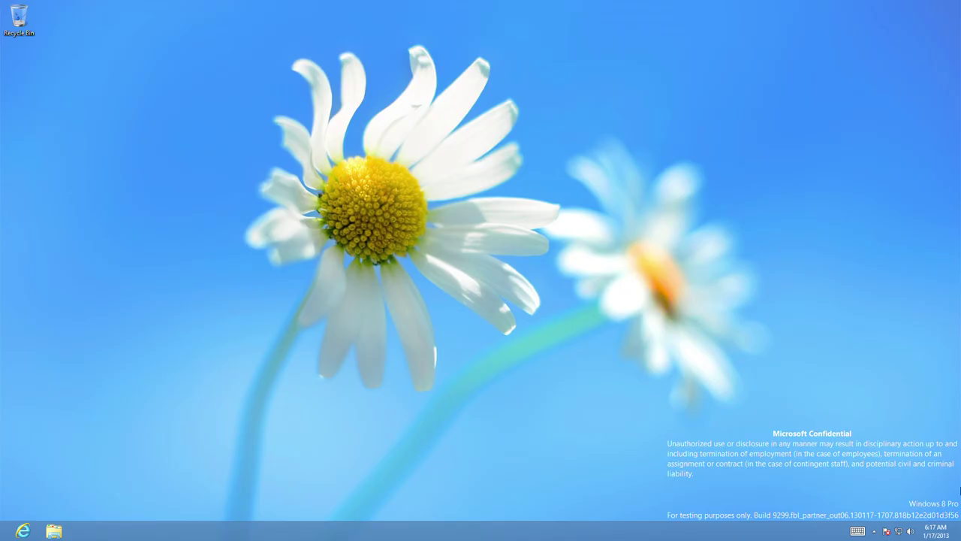
Open Control Panel from the Start screen's full app list, and reposition and enlarge its window to fit all items.
mouse_move(960, 0)
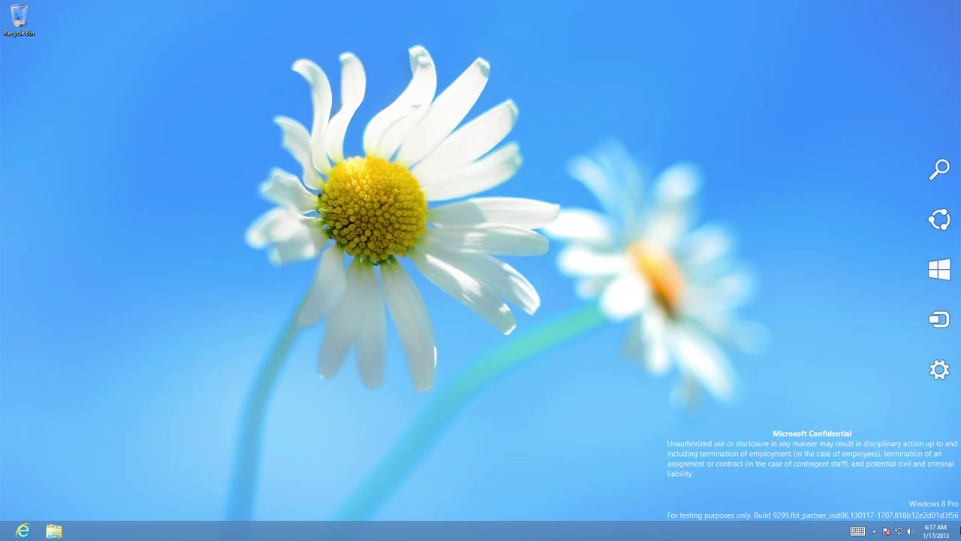
click(940, 269)
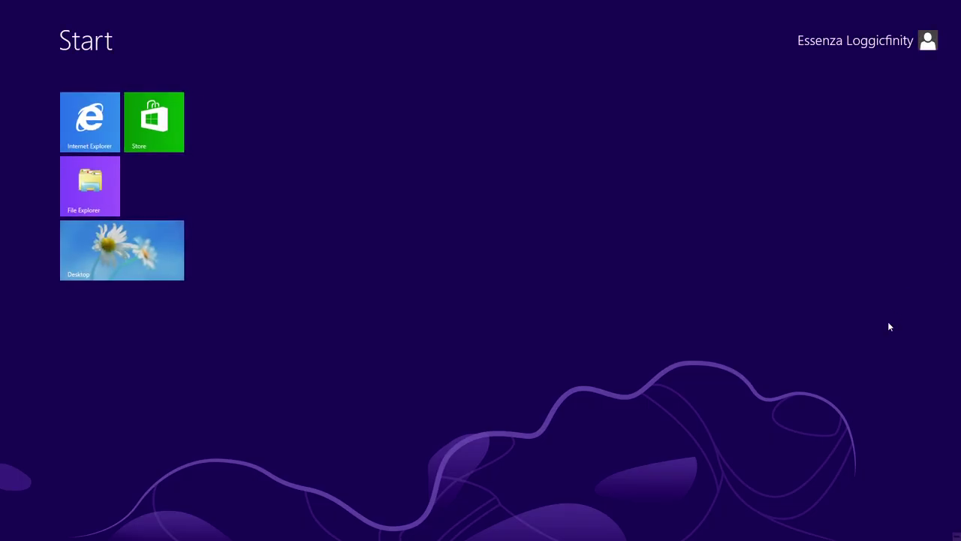
right_click(859, 499)
click(933, 515)
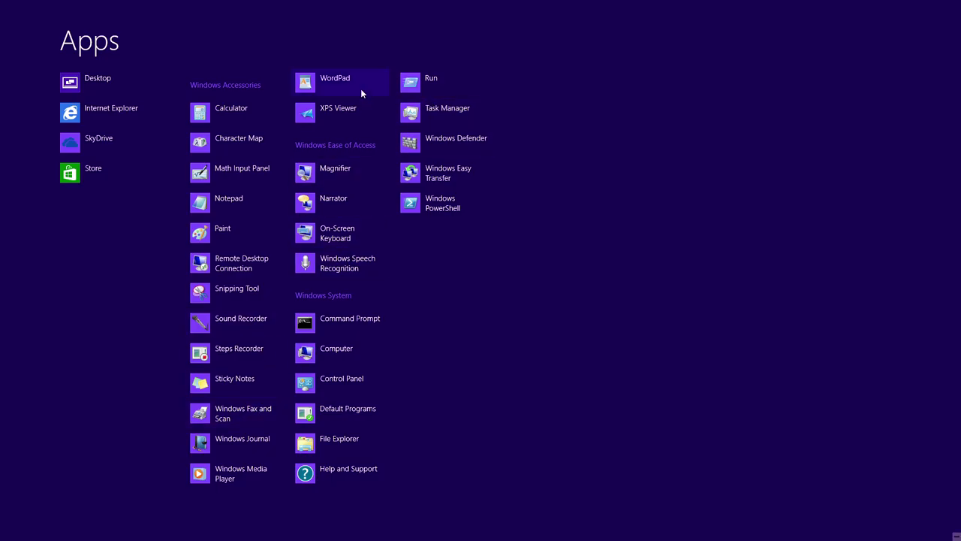
click(339, 380)
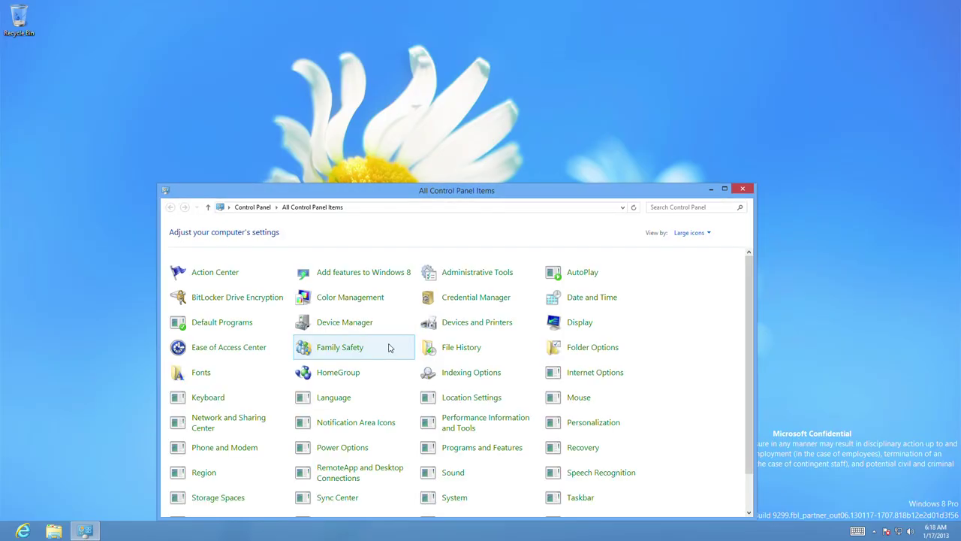
drag(657, 192, 670, 74)
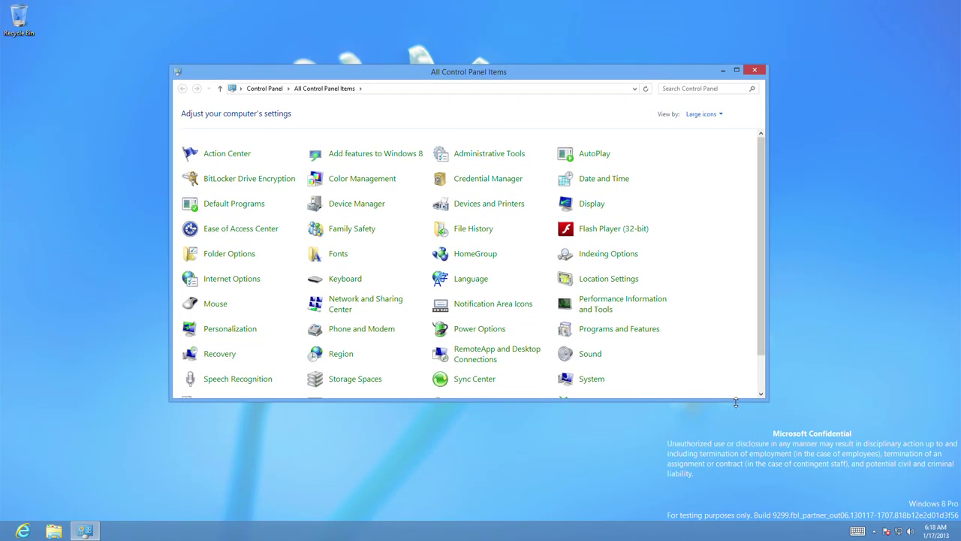
drag(737, 401, 747, 443)
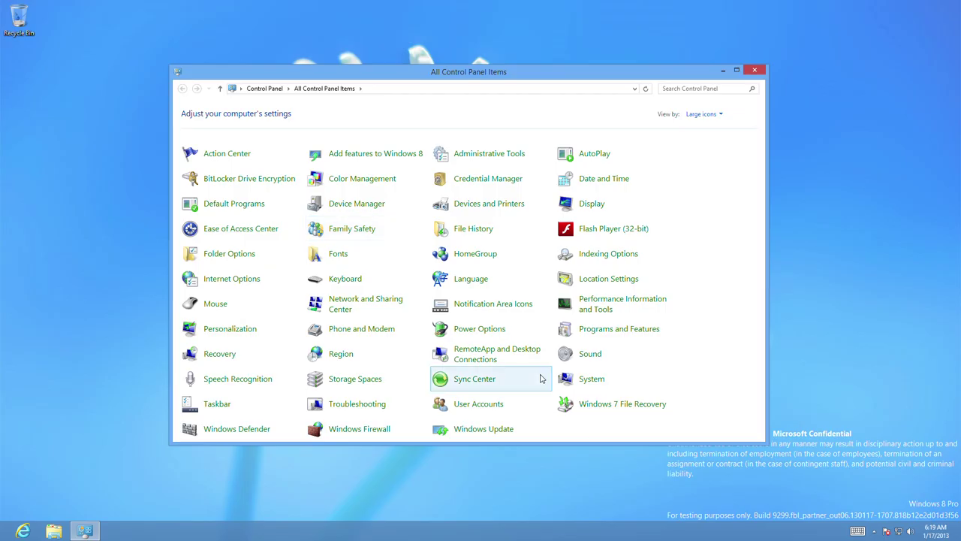
View Location Settings, and try selecting another backup to restore in Windows 7 File Recovery before returning to All Control Panel Items.
click(616, 279)
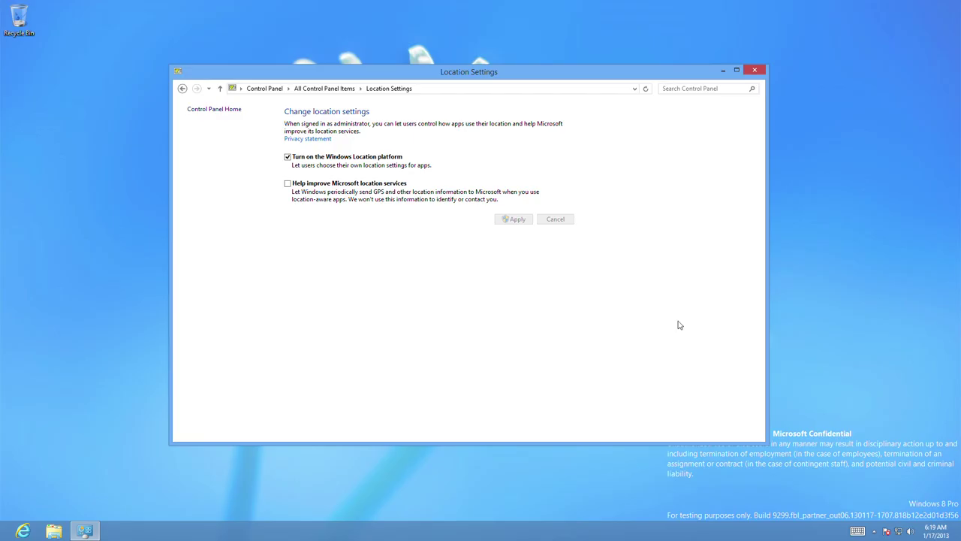
click(181, 88)
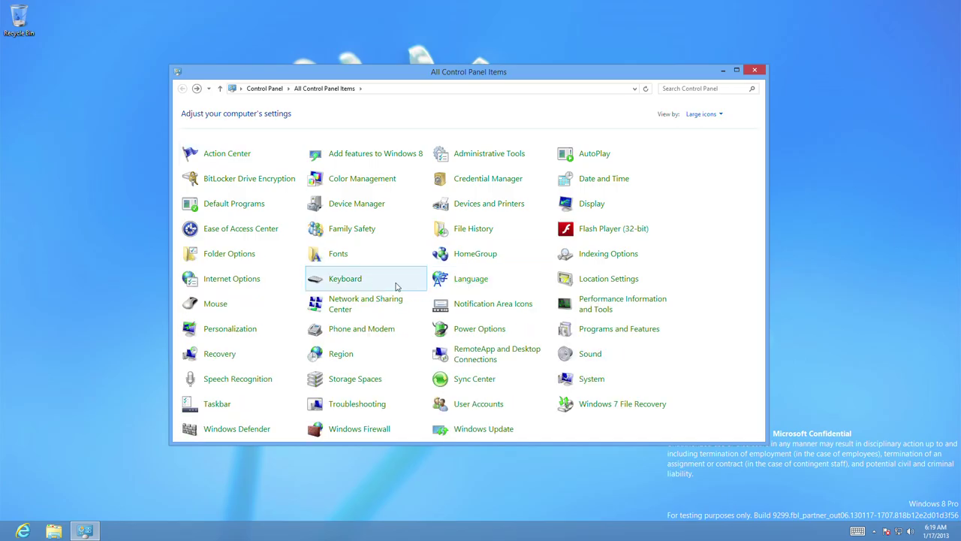
click(629, 412)
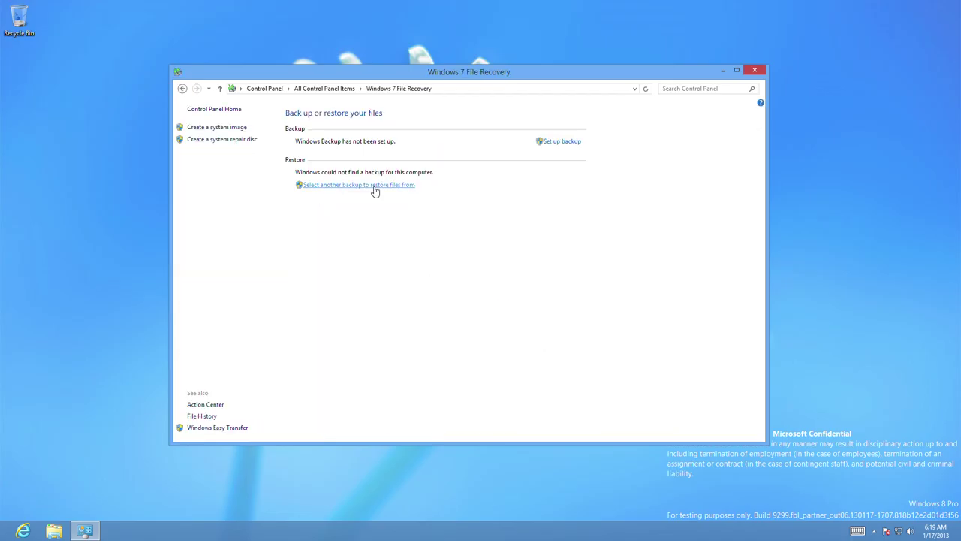
click(376, 191)
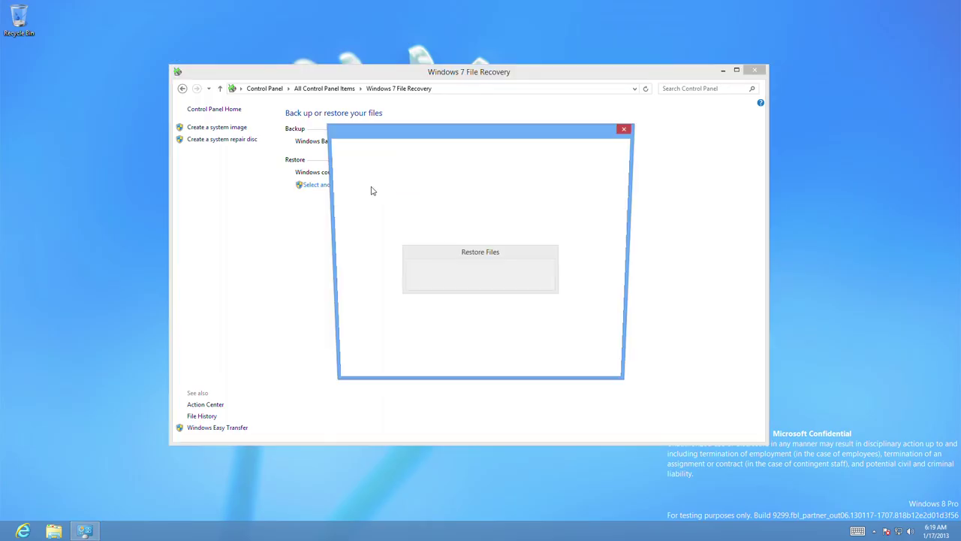
click(623, 386)
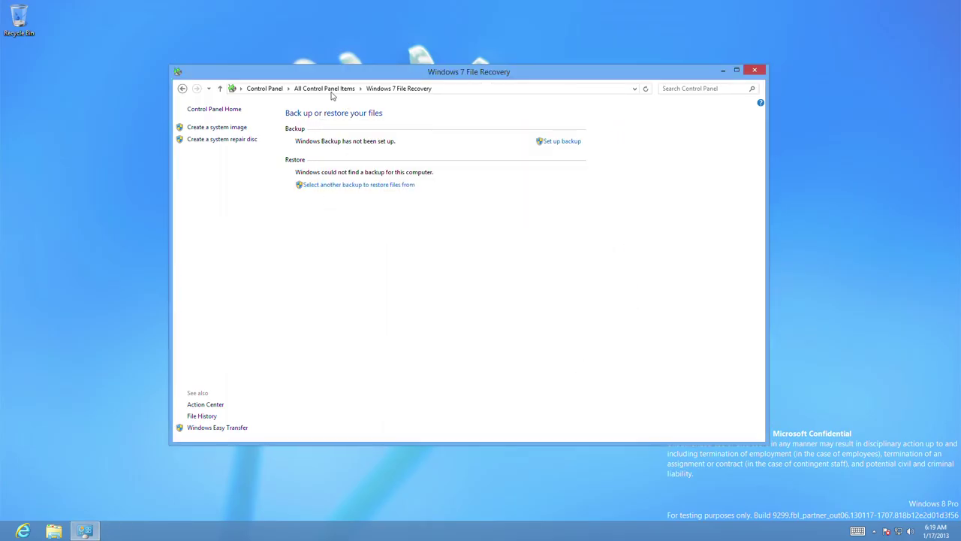
click(328, 90)
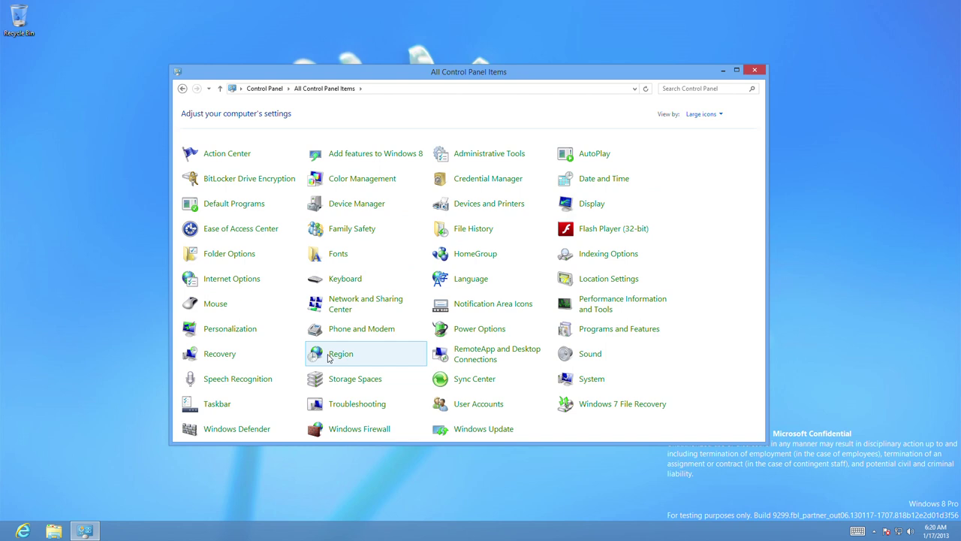
Try to create a new pool and storage space in Storage Spaces, and return to All Control Panel Items.
click(373, 383)
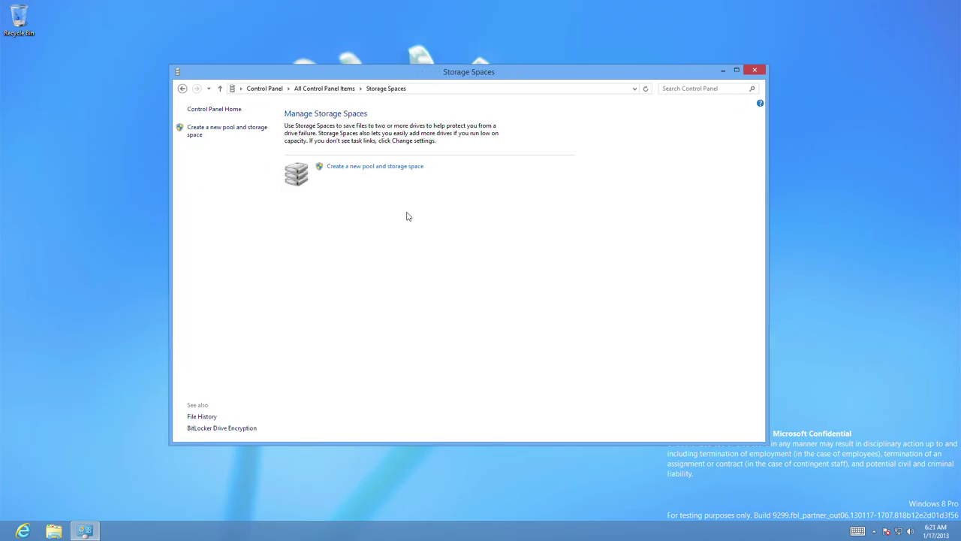
click(382, 168)
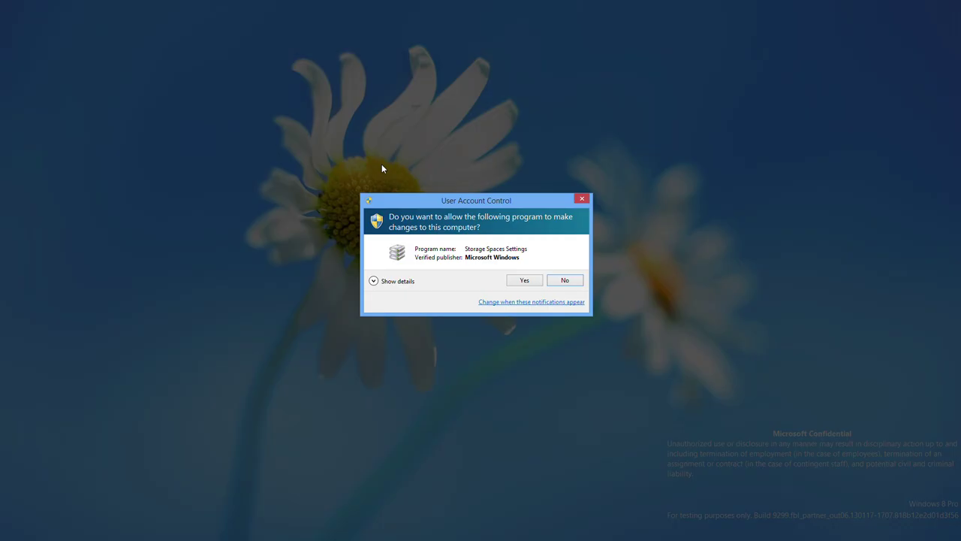
click(534, 284)
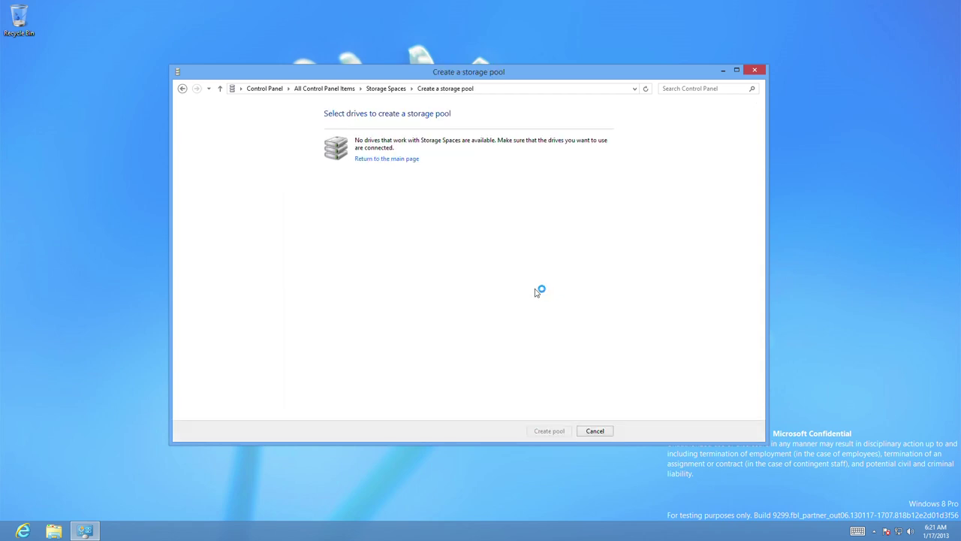
click(389, 160)
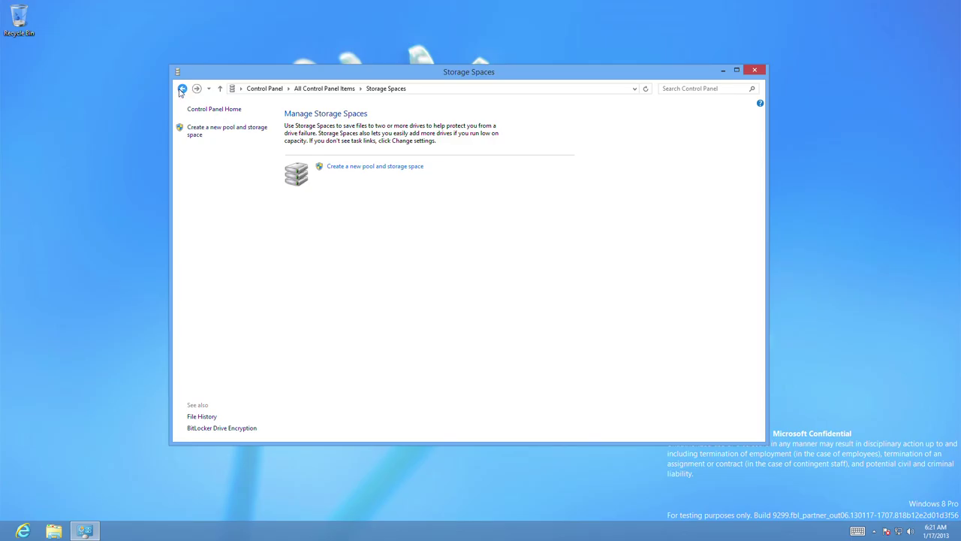
click(182, 88)
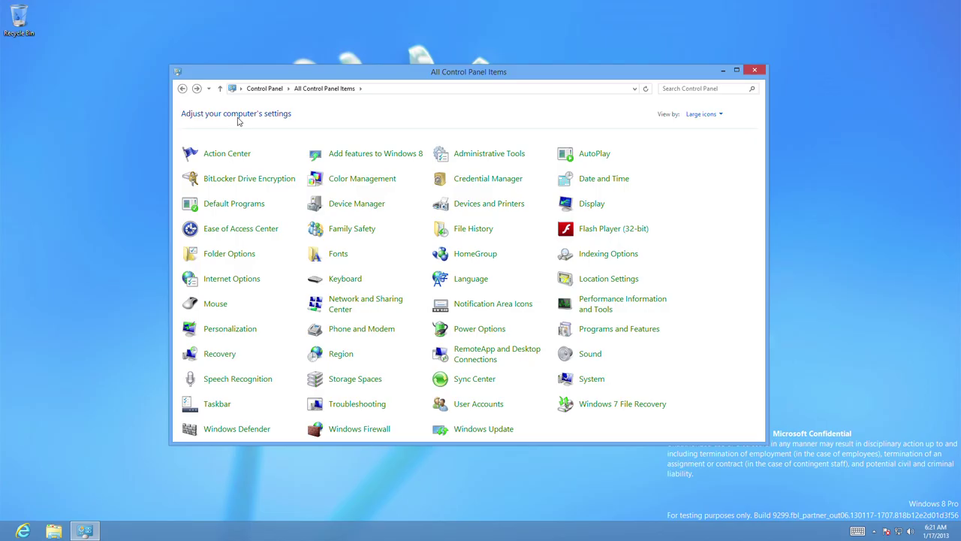
Open Performance Information and Tools, start rating the computer, and cancel the Windows Experience Index assessment.
click(618, 303)
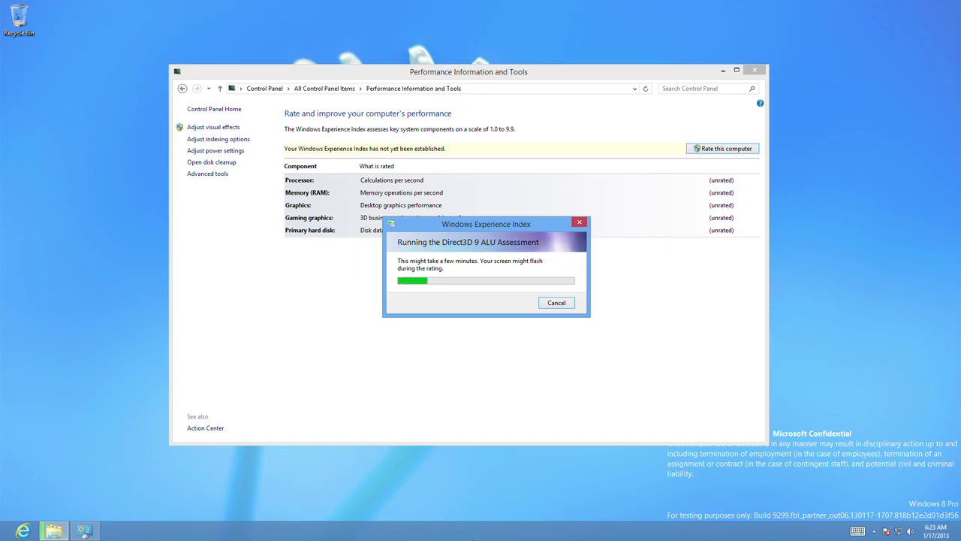
click(555, 304)
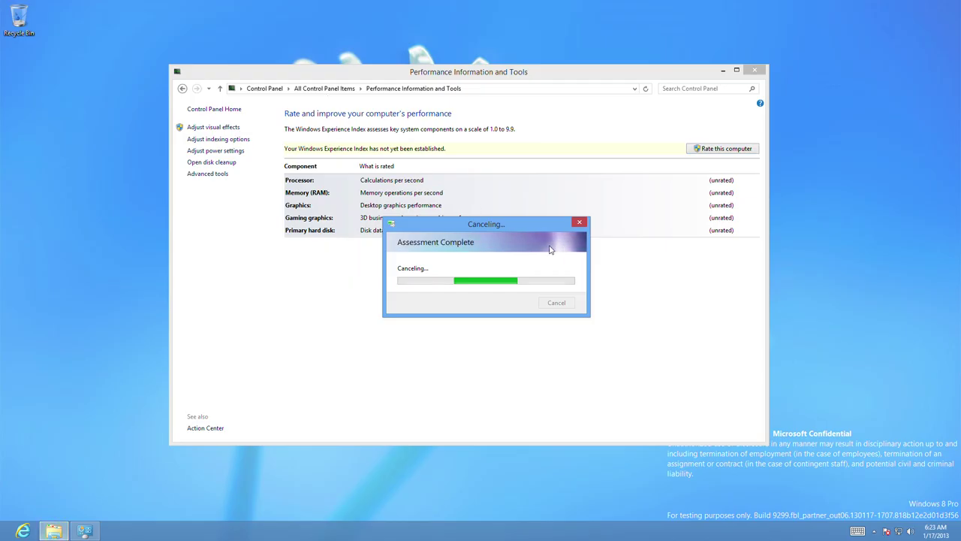
click(576, 224)
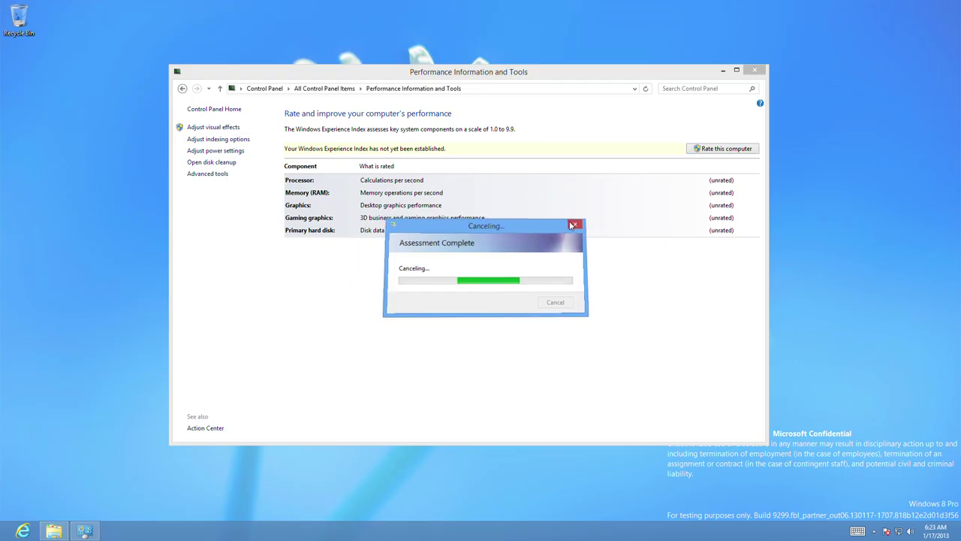
Open the visual effects settings and try turning off the first six effects, followed by choosing Adjust for best appearance.
click(227, 130)
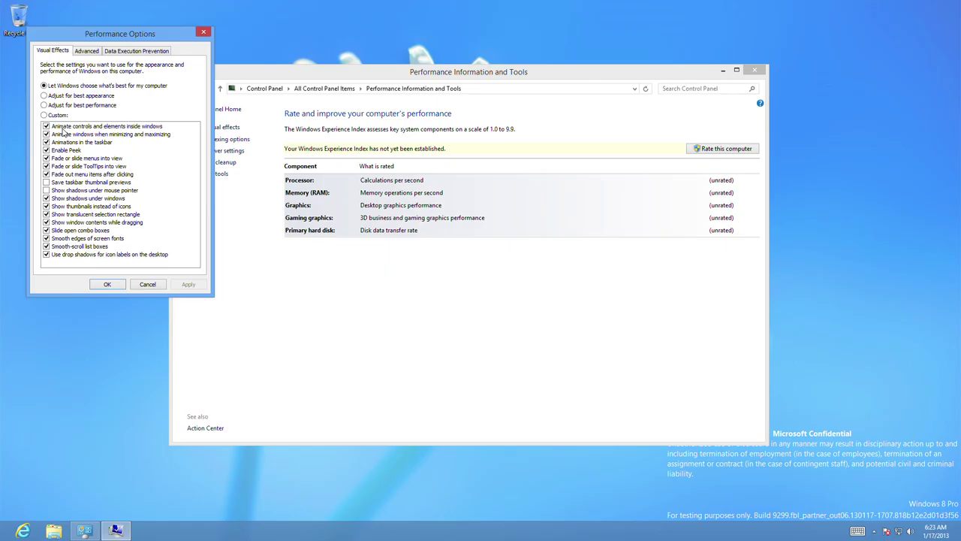
click(67, 126)
click(69, 134)
click(68, 151)
click(68, 142)
click(68, 158)
click(69, 166)
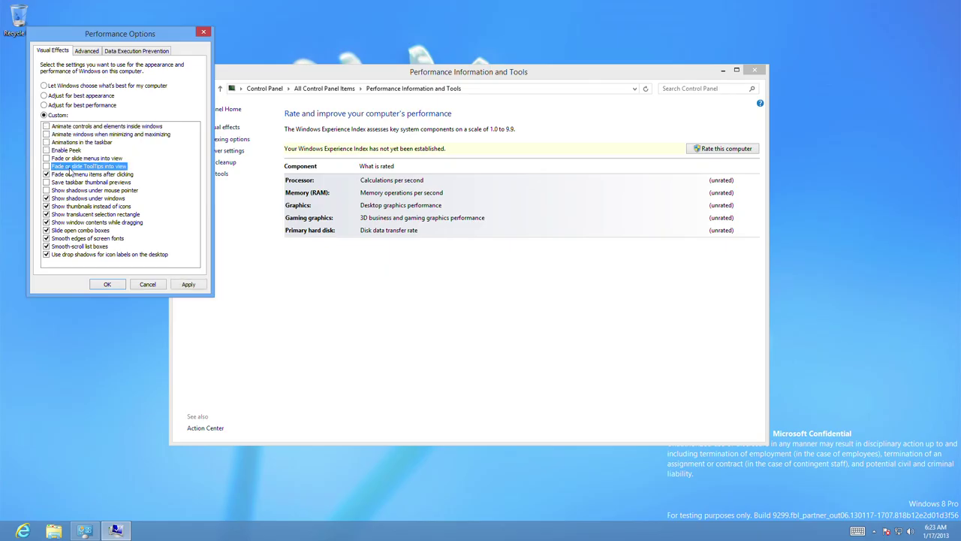
click(63, 86)
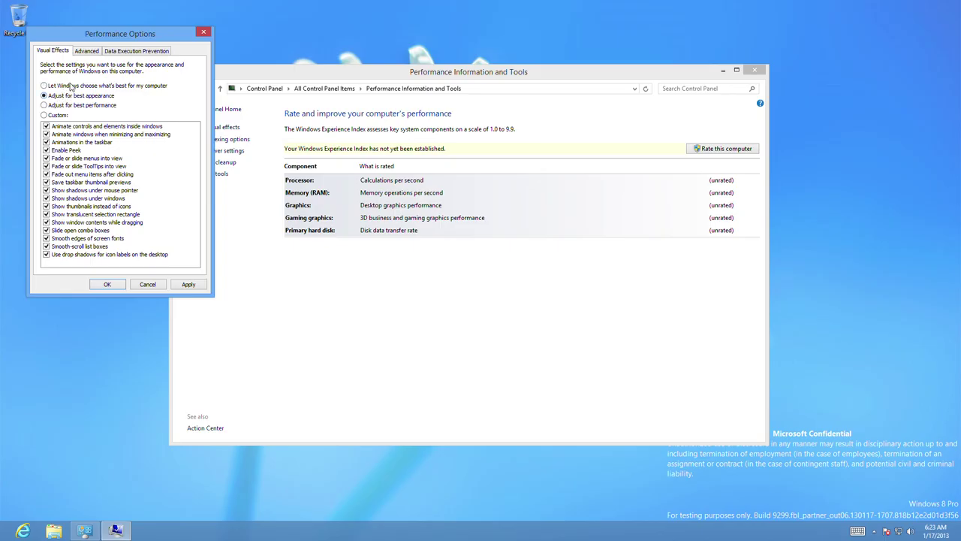
Adjust visual effects for best performance, enable only Show thumbnails instead of icons and Smooth edges of screen fonts, and apply the settings.
click(69, 106)
click(74, 106)
click(96, 207)
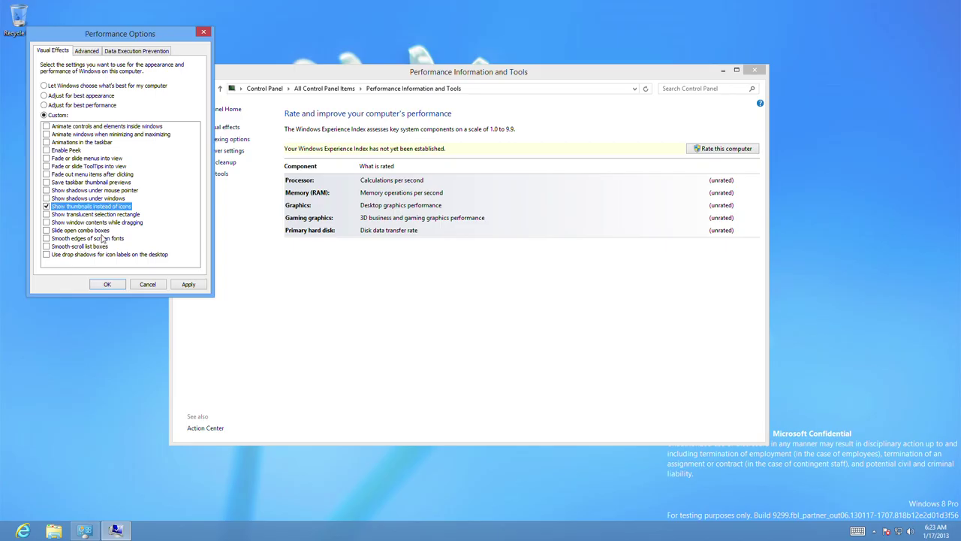
click(97, 238)
click(189, 286)
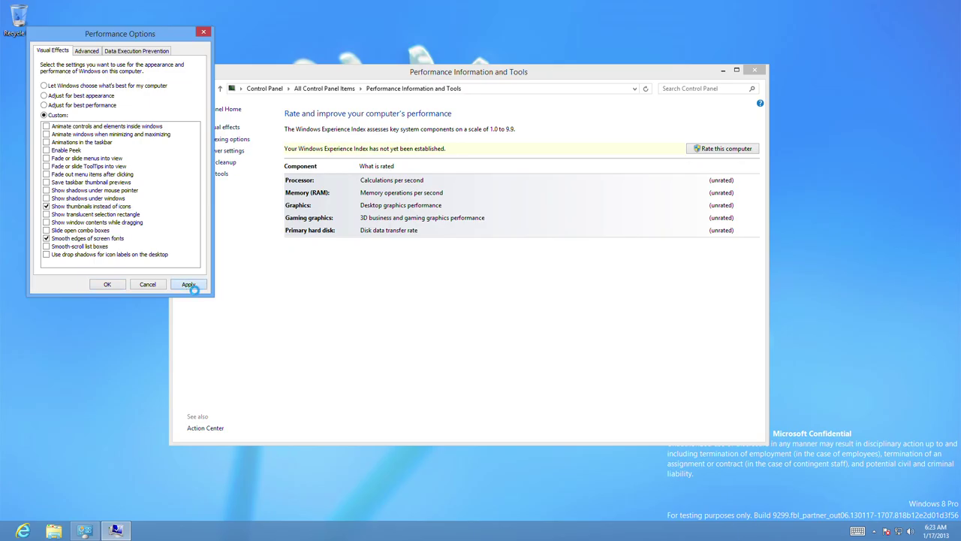
click(117, 284)
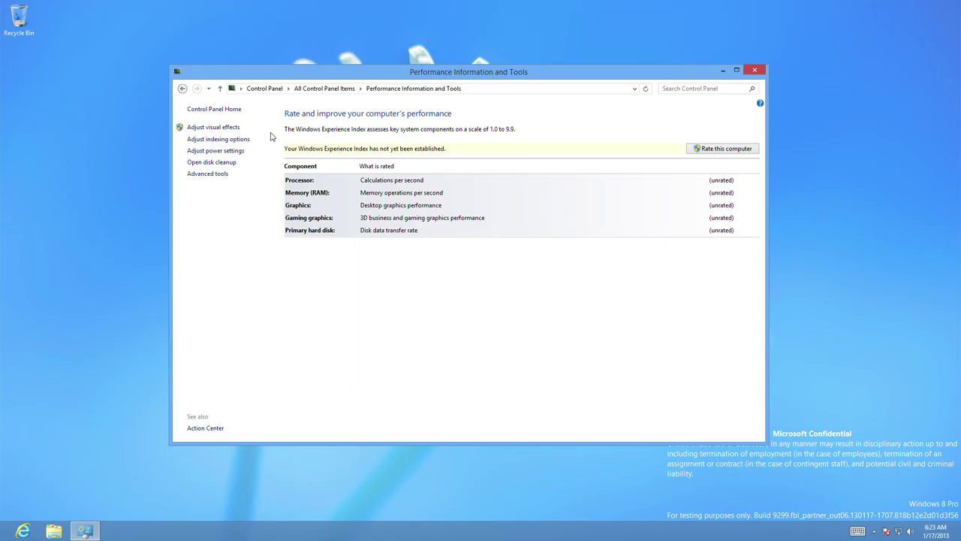
Start rating the computer again and cancel the assessment, and view and close the Indexing Options.
click(704, 153)
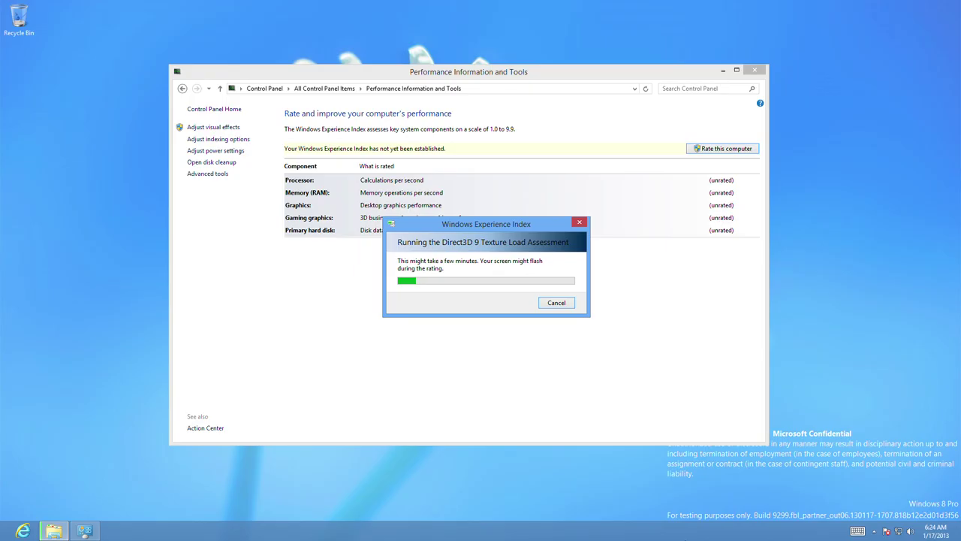
click(562, 304)
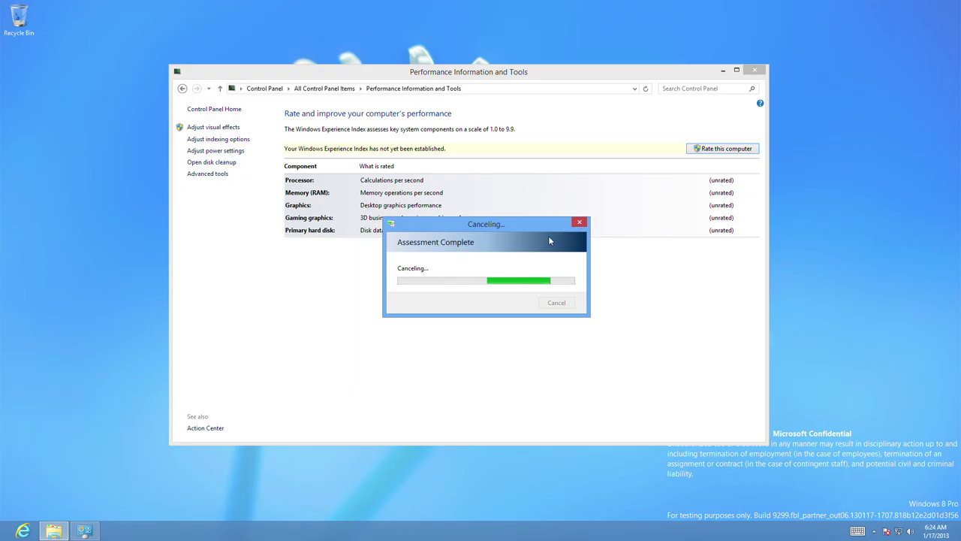
click(240, 140)
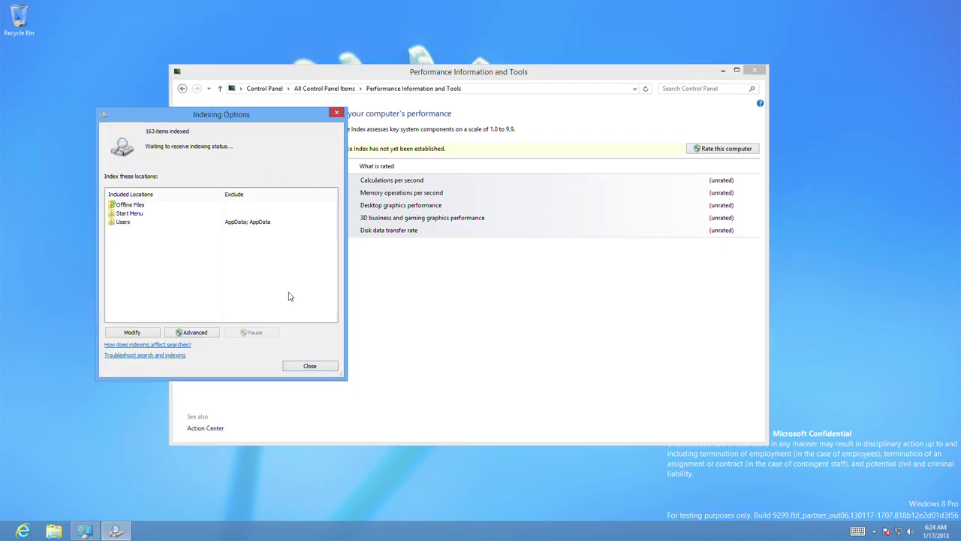
click(309, 365)
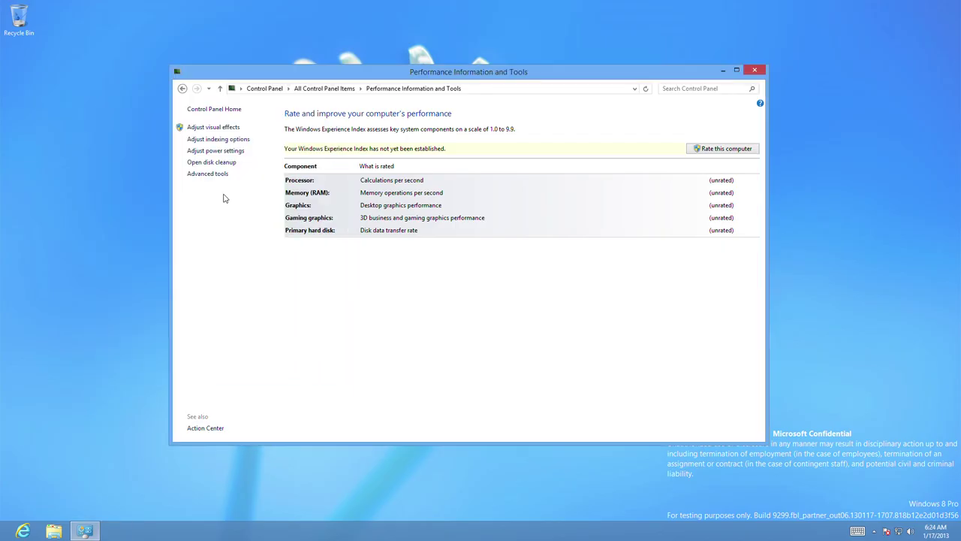
View the power settings, return to Performance Information and Tools, and start Disk Cleanup.
click(215, 151)
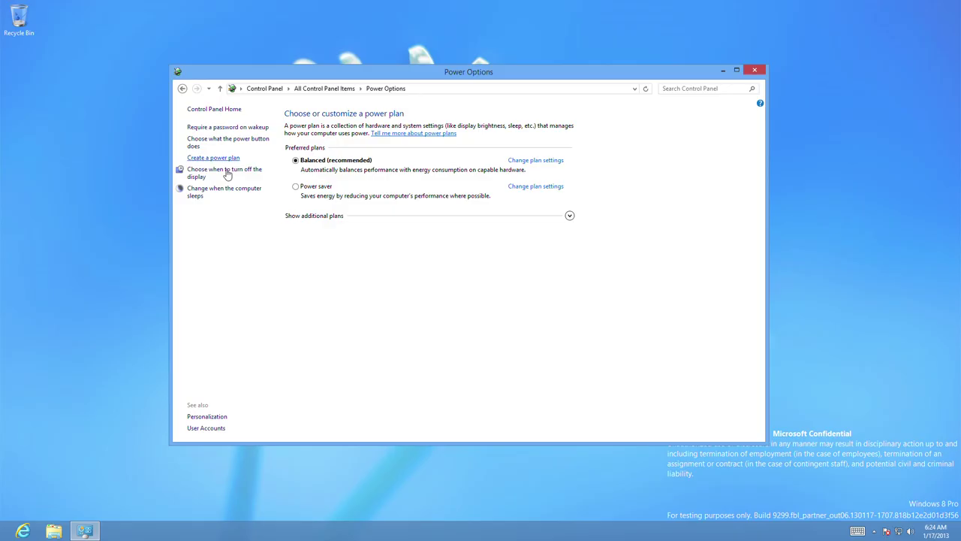
click(182, 88)
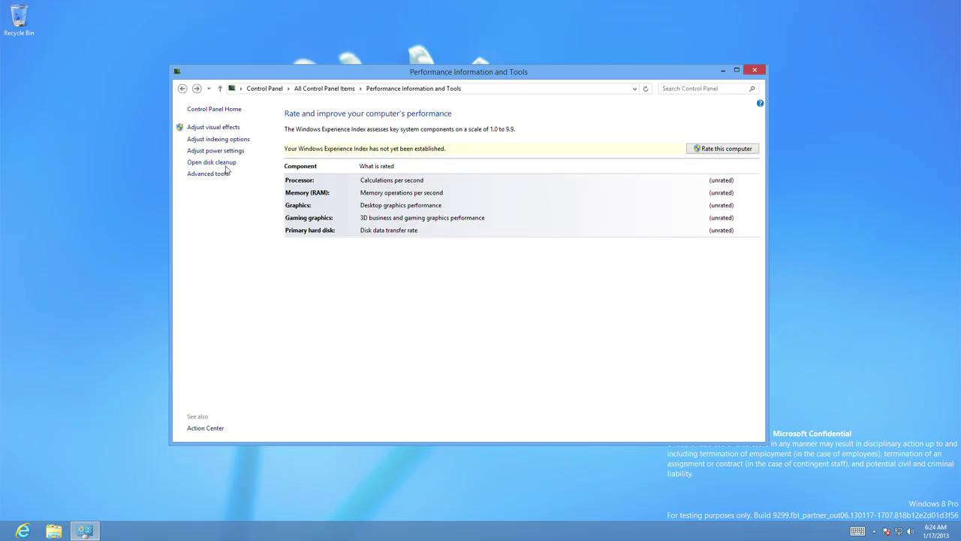
click(225, 163)
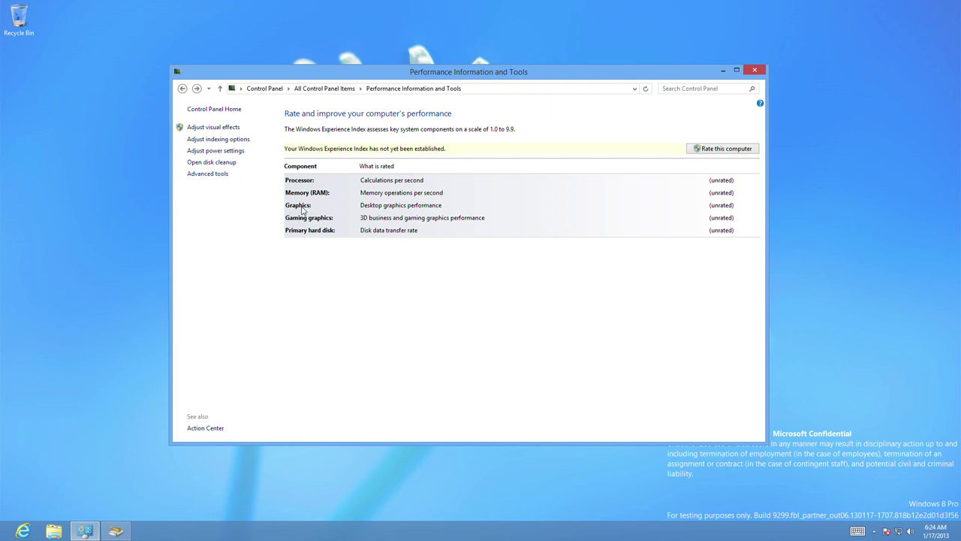
From the advanced tools, view performance details in the event log, cancel the Disk Cleanup scan, and close Event Viewer.
click(223, 176)
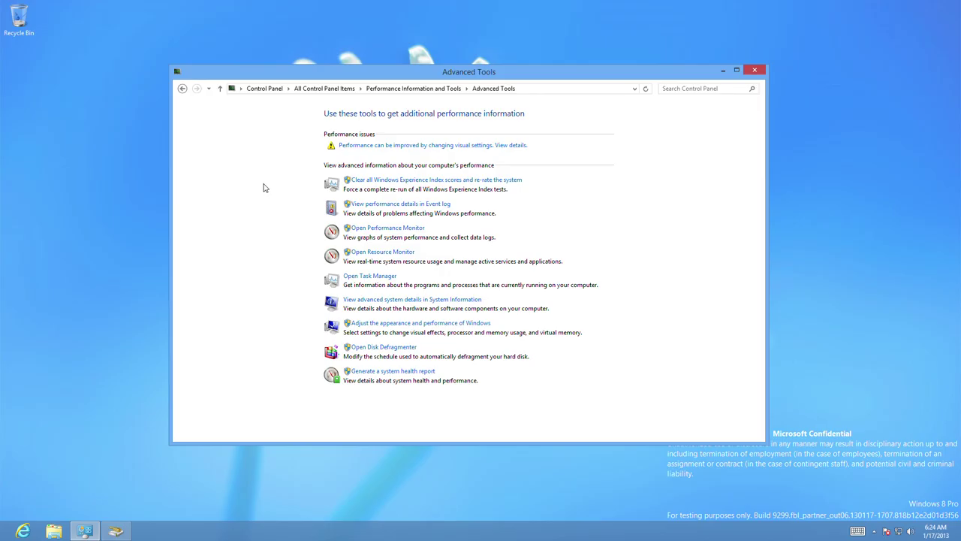
click(398, 210)
click(367, 371)
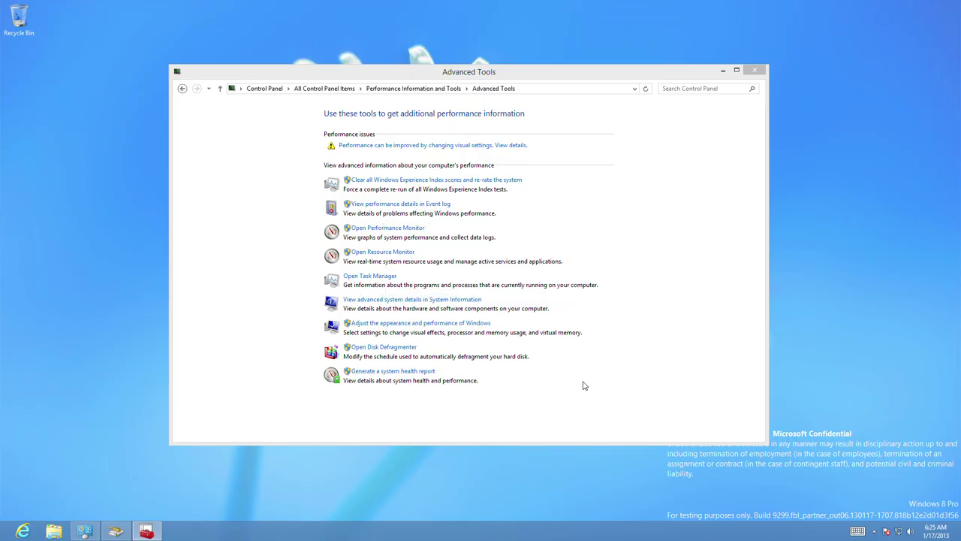
click(117, 530)
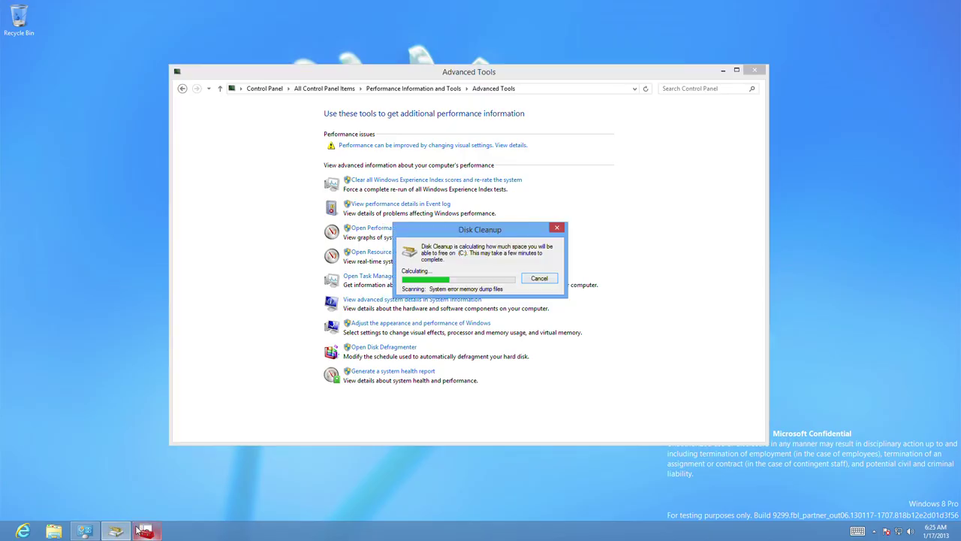
click(540, 278)
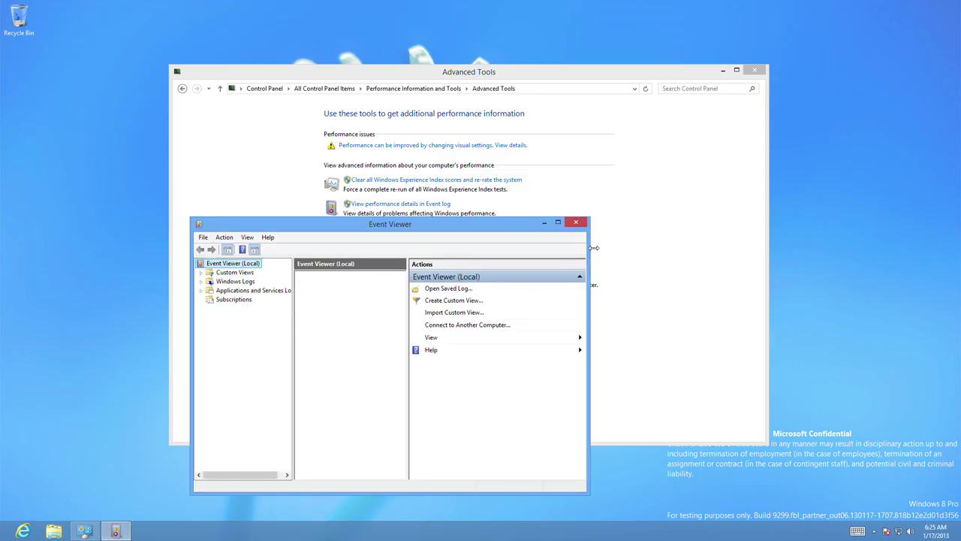
click(577, 224)
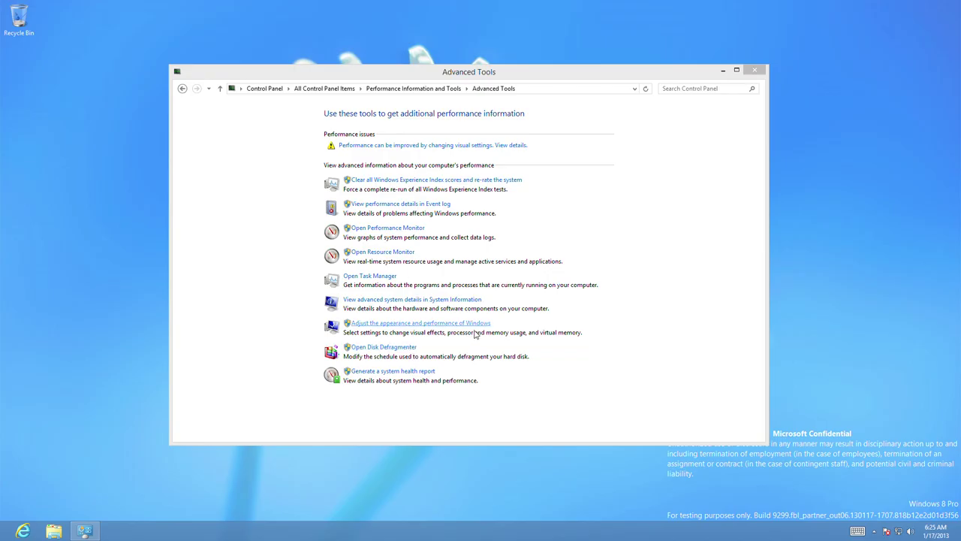
View and close the advanced system details in System Information, and open and cancel the appearance and performance settings of Windows.
click(464, 301)
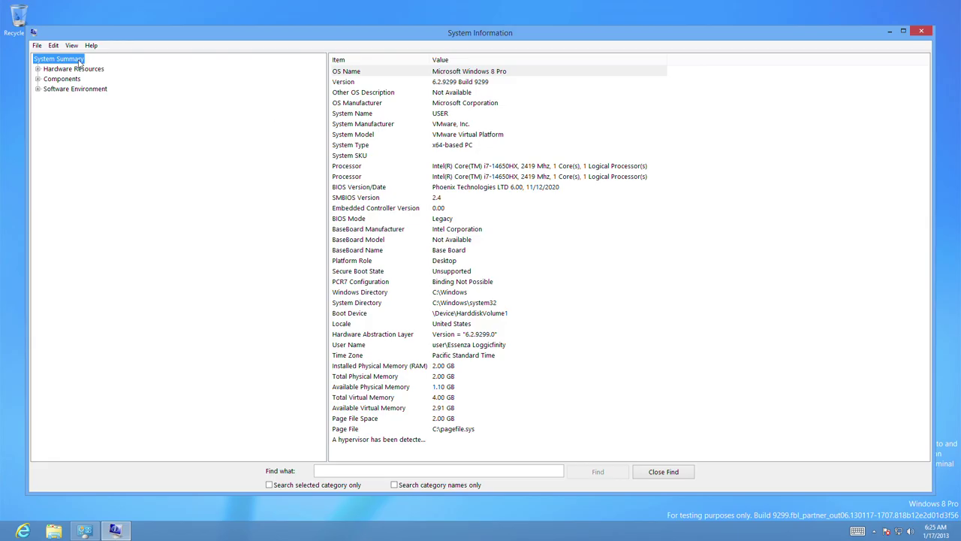
click(37, 45)
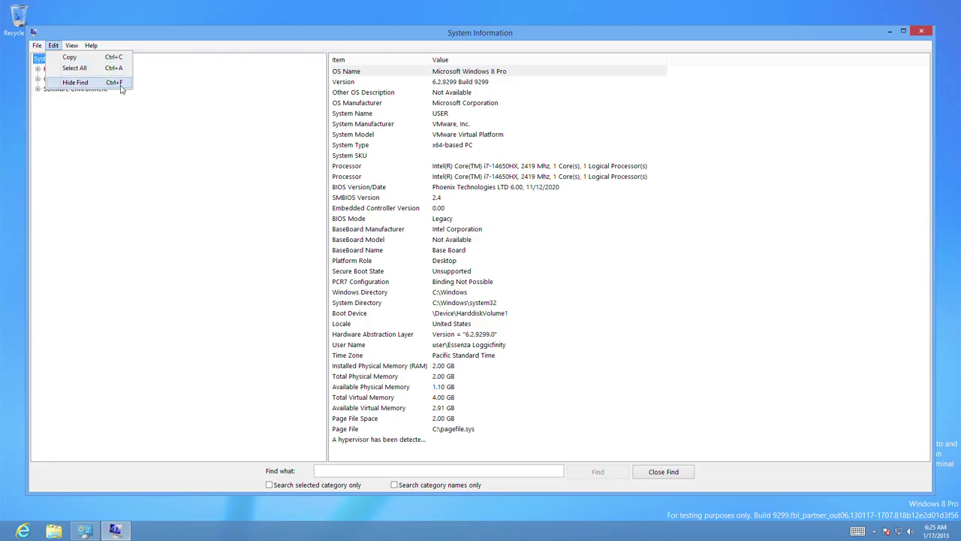
click(923, 31)
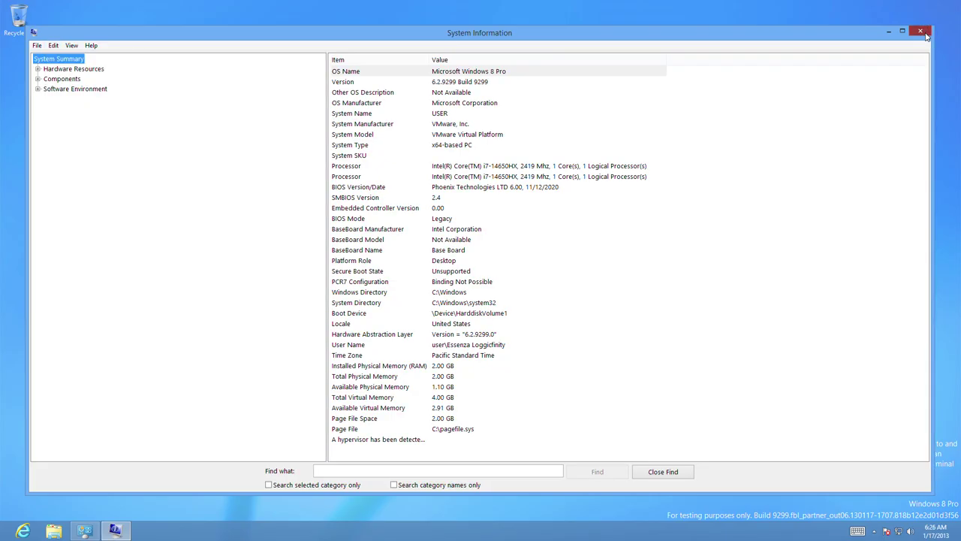
click(923, 31)
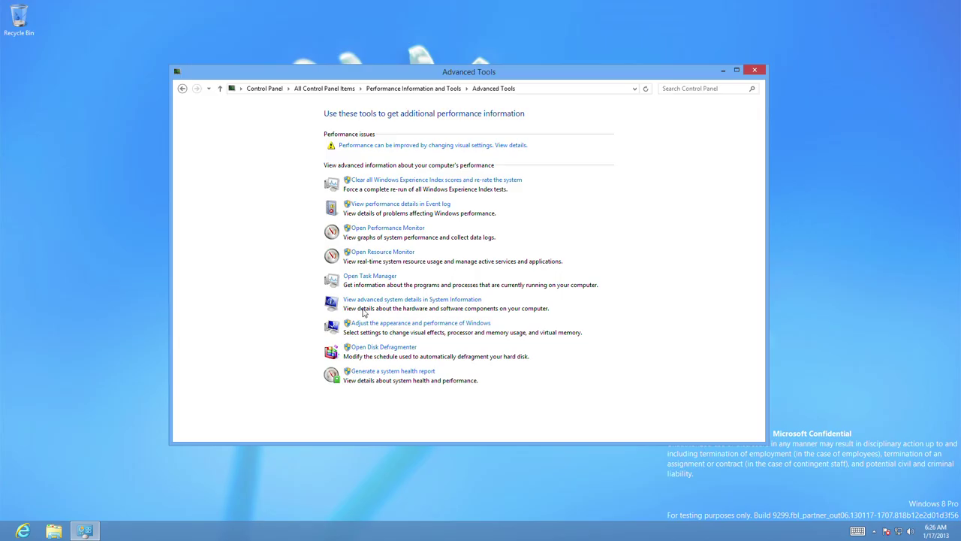
click(408, 324)
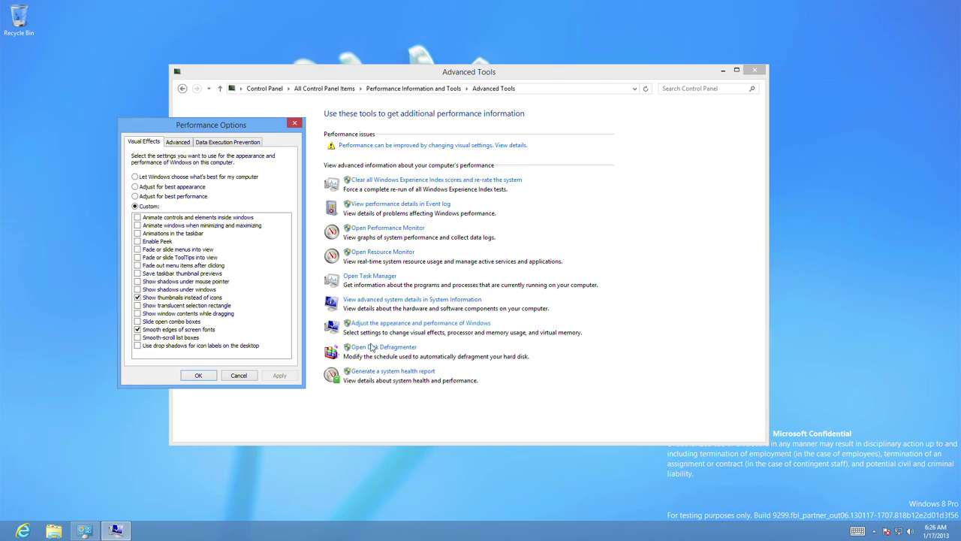
click(250, 377)
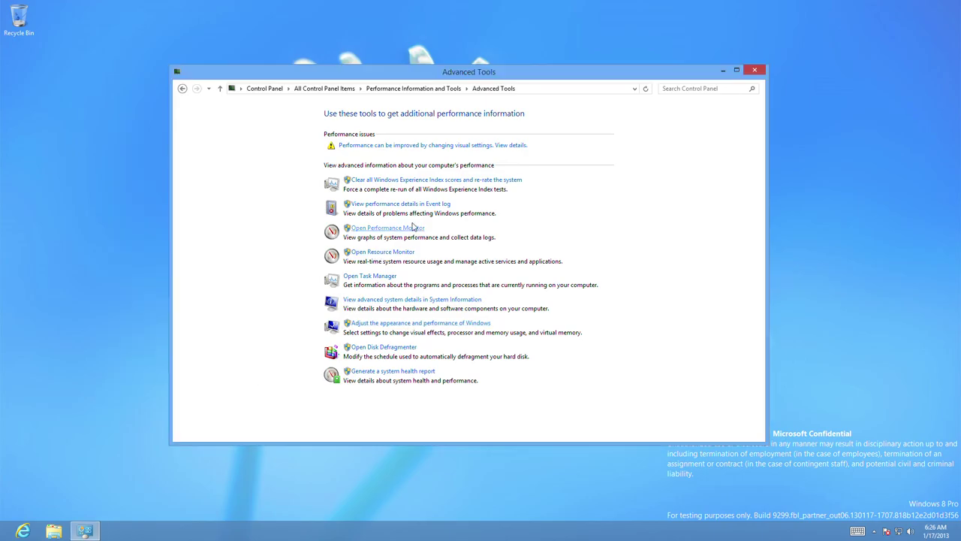
Open Resource Monitor, view its Overview, CPU, Memory, Disk and Network pages, and exit it.
click(403, 254)
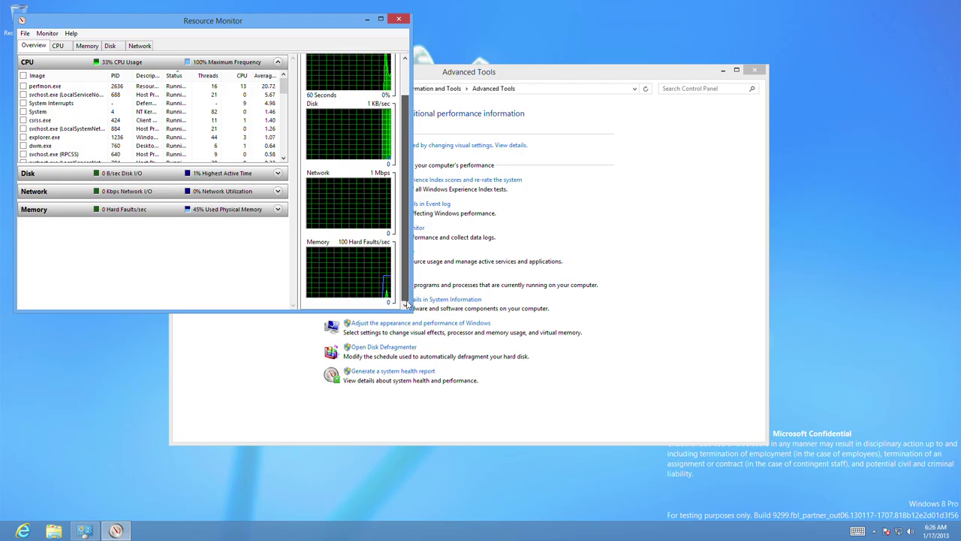
scroll(406, 280, up, 1)
click(60, 46)
click(87, 45)
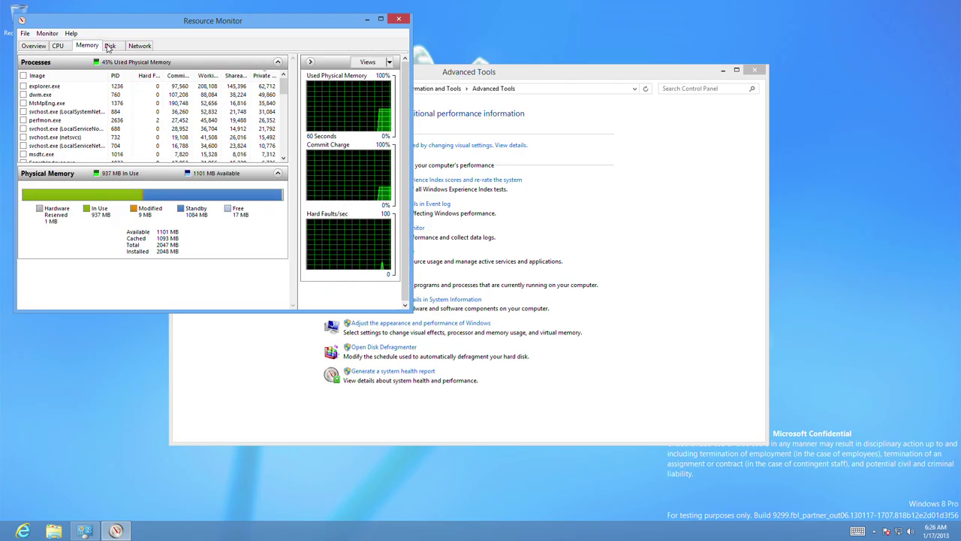
click(109, 46)
click(140, 46)
click(33, 46)
click(25, 33)
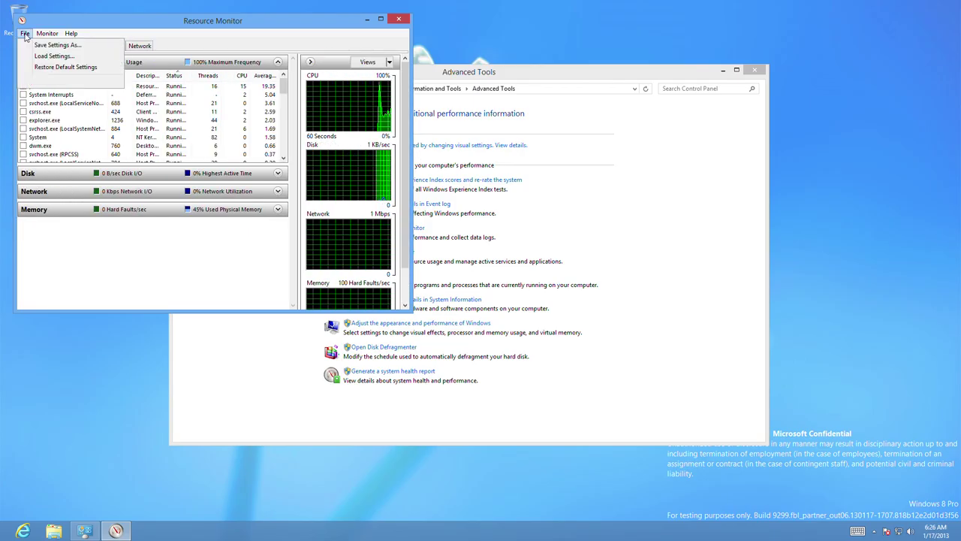
click(25, 33)
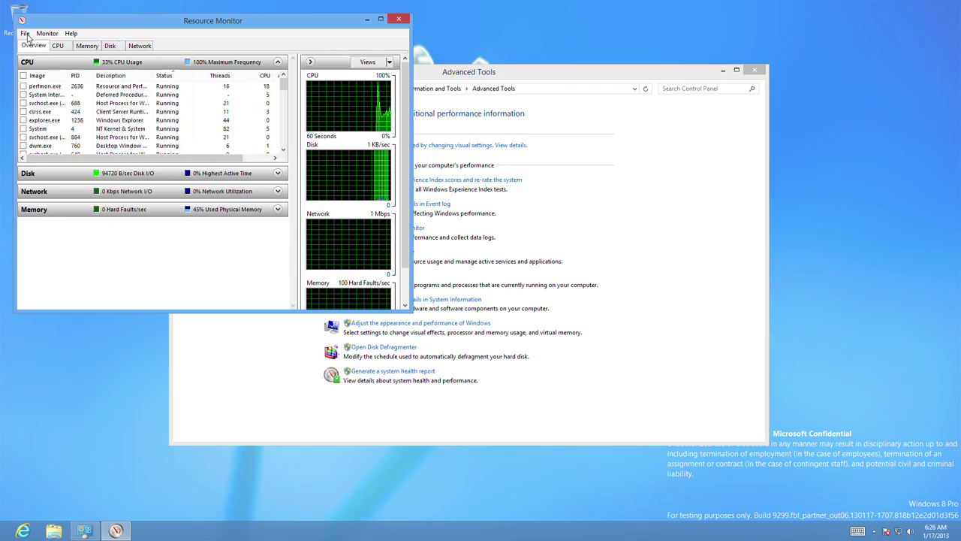
click(25, 33)
click(38, 81)
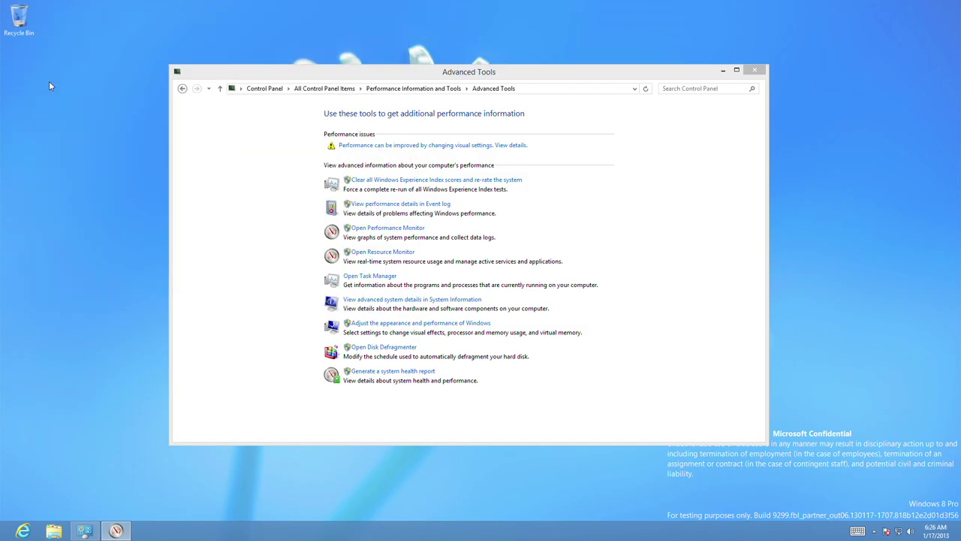
Open the details of the visual settings performance issue and return to All Control Panel Items.
click(440, 145)
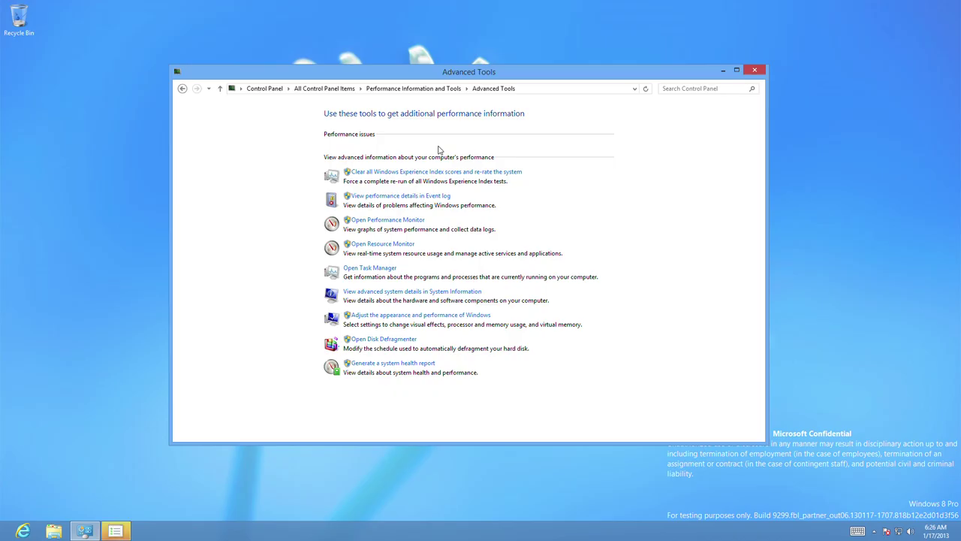
click(417, 88)
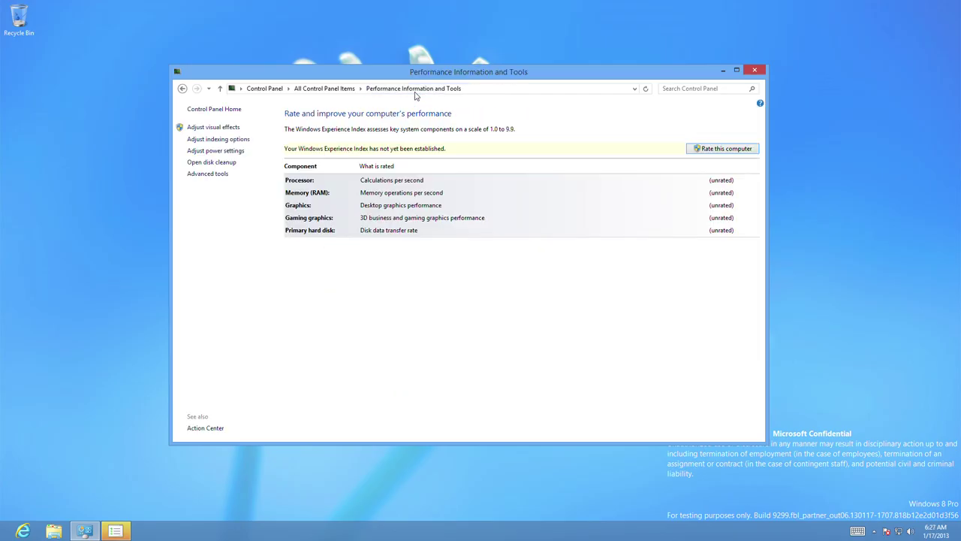
click(326, 89)
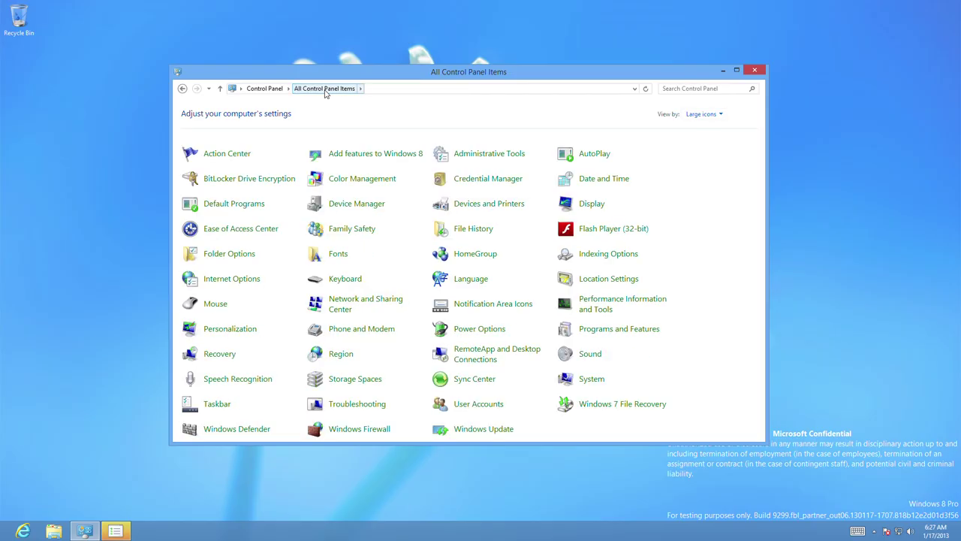
Start Add features to Windows 8 with administrator approval, check the existing-key and buy-online options, and exit the wizard.
click(338, 161)
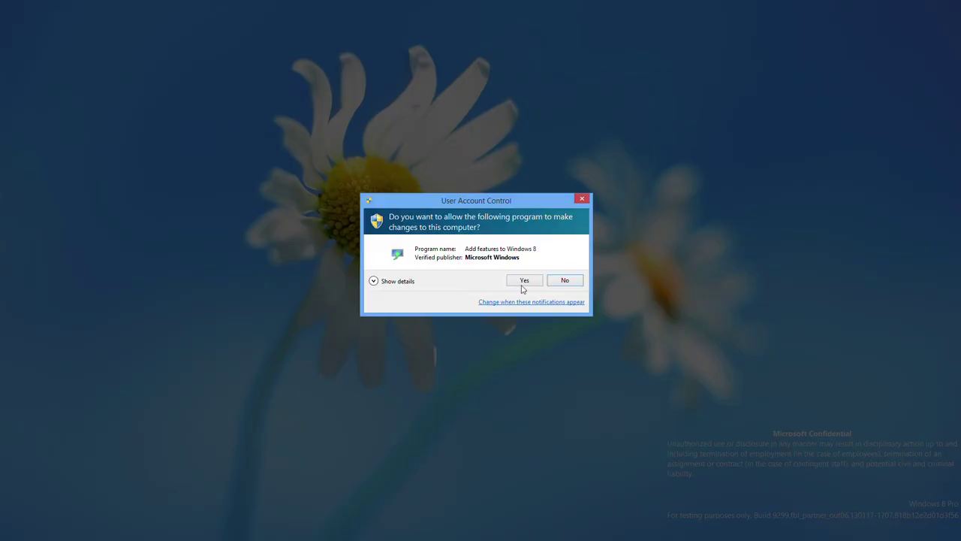
click(522, 281)
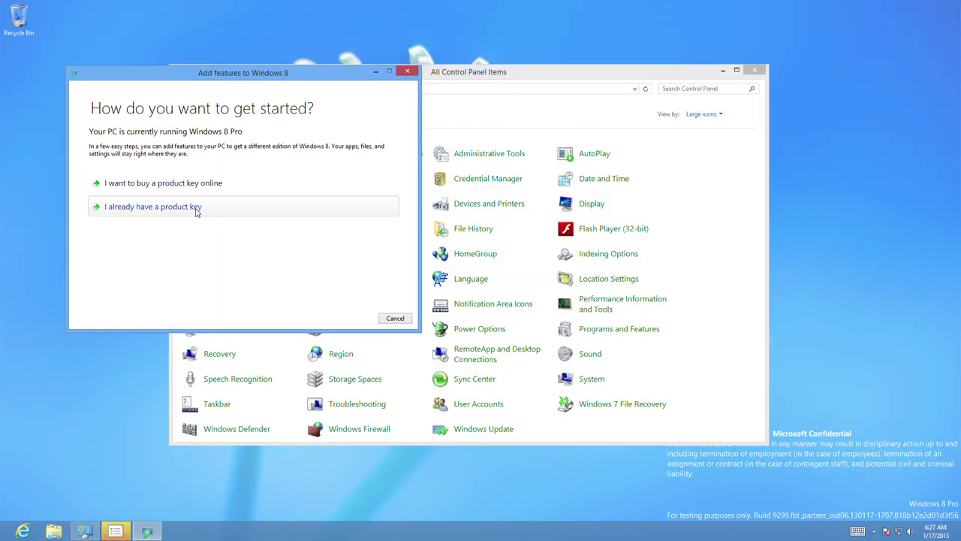
click(194, 212)
click(356, 318)
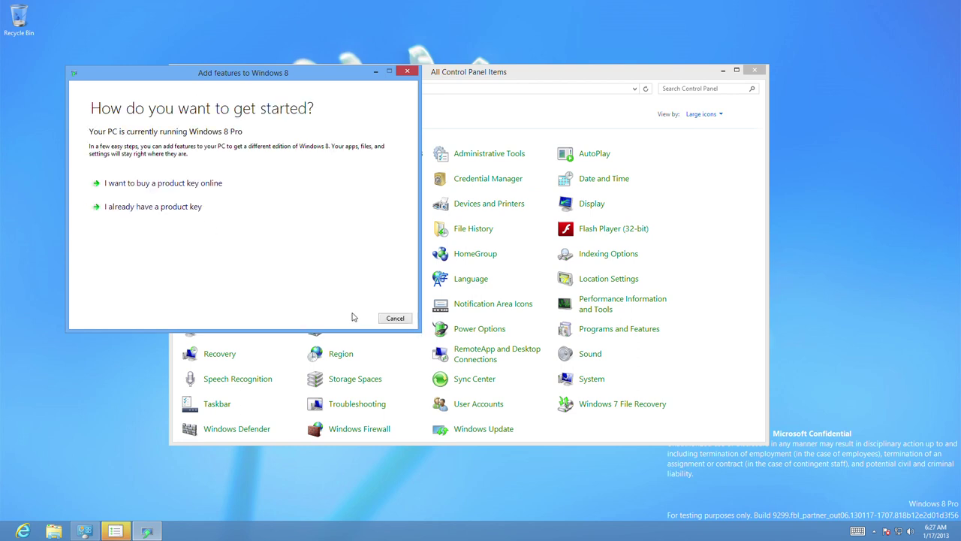
click(165, 184)
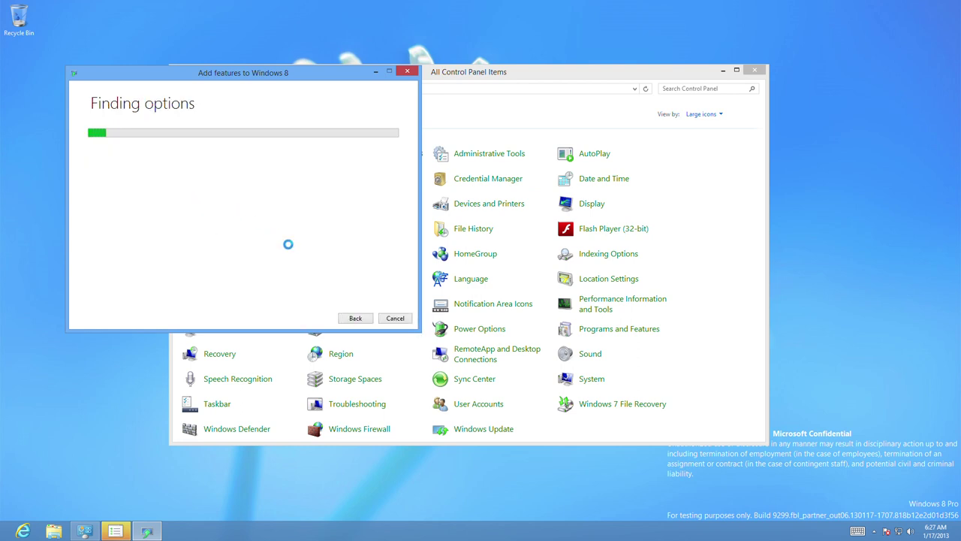
click(367, 318)
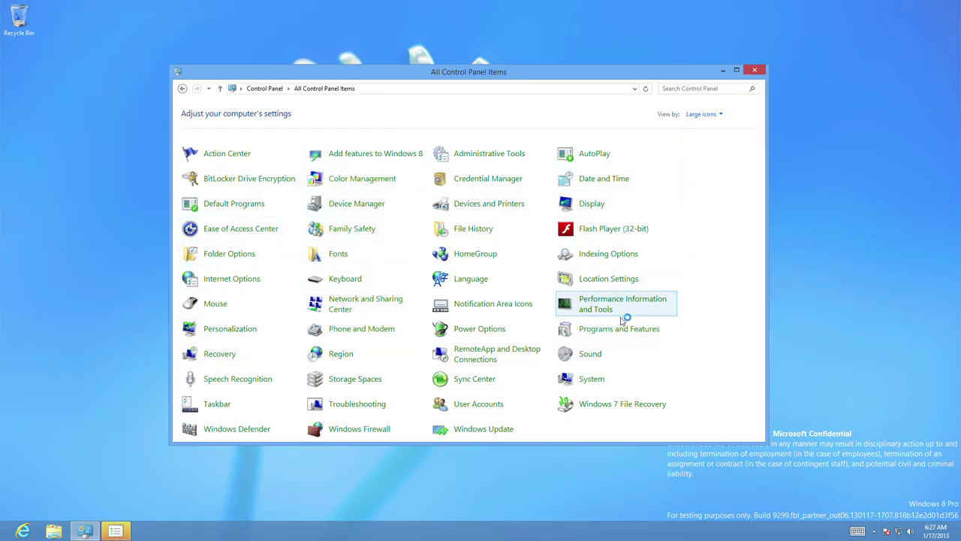
Open the HomeGroup settings, dismiss the visual settings performance dialog, and return to All Control Panel Items.
click(466, 255)
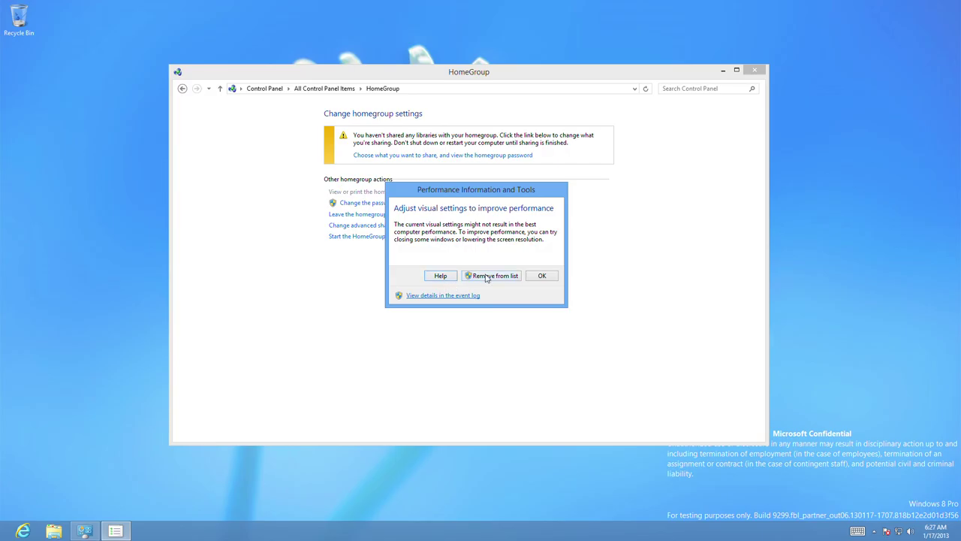
click(545, 277)
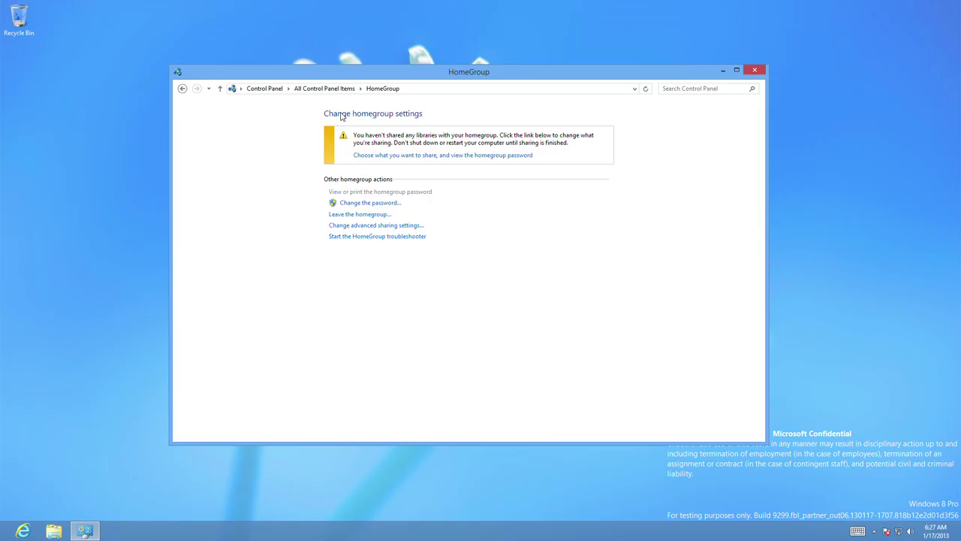
click(339, 91)
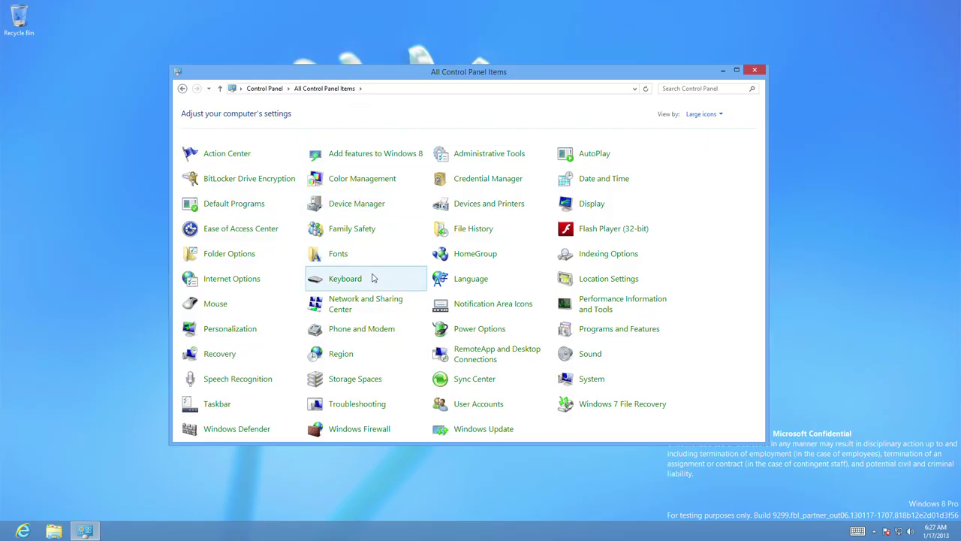
View the Sound playback devices and the Devices and Printers list, returning to All Control Panel Items.
click(603, 352)
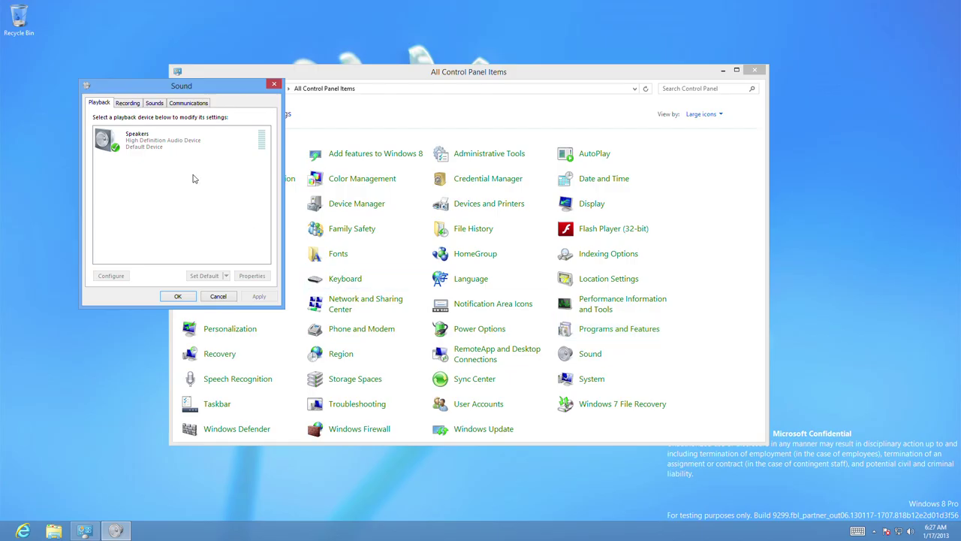
click(218, 297)
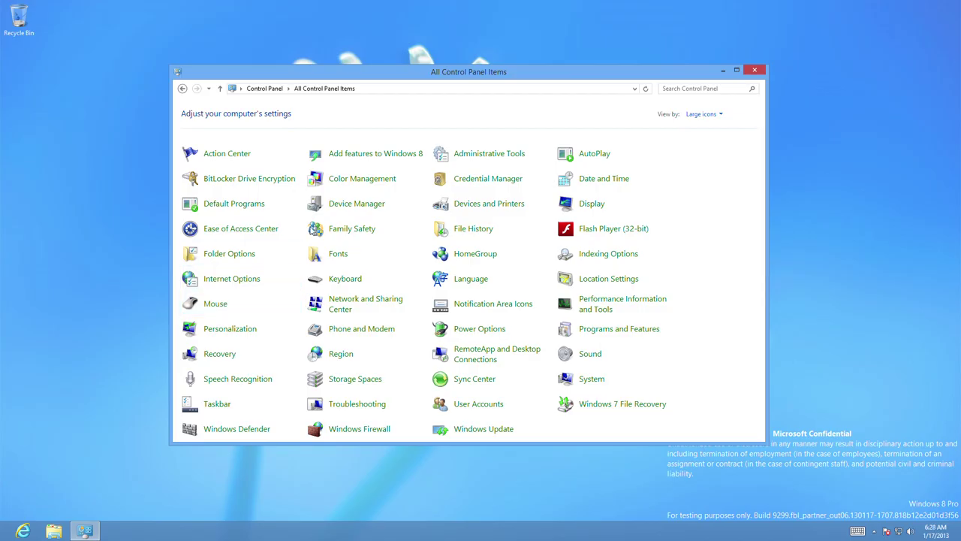
click(486, 207)
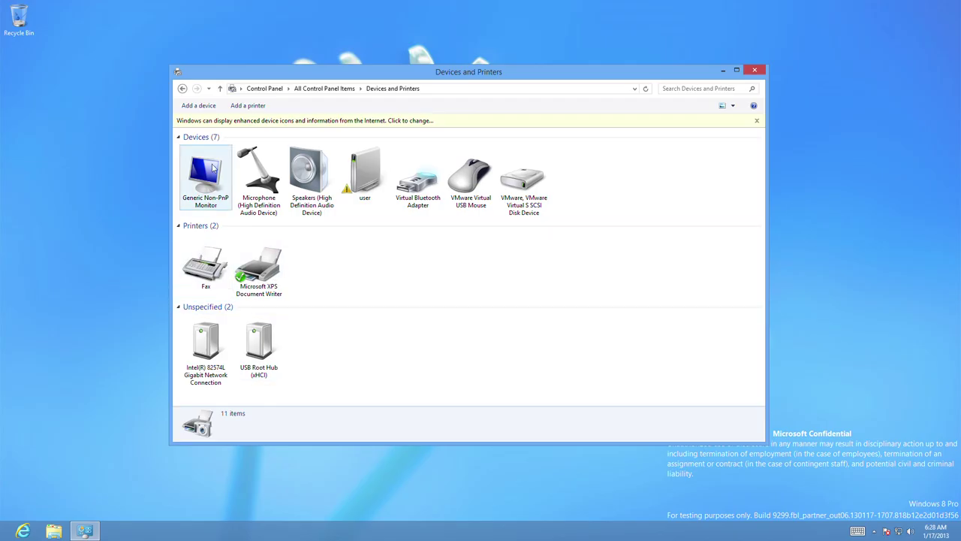
click(349, 89)
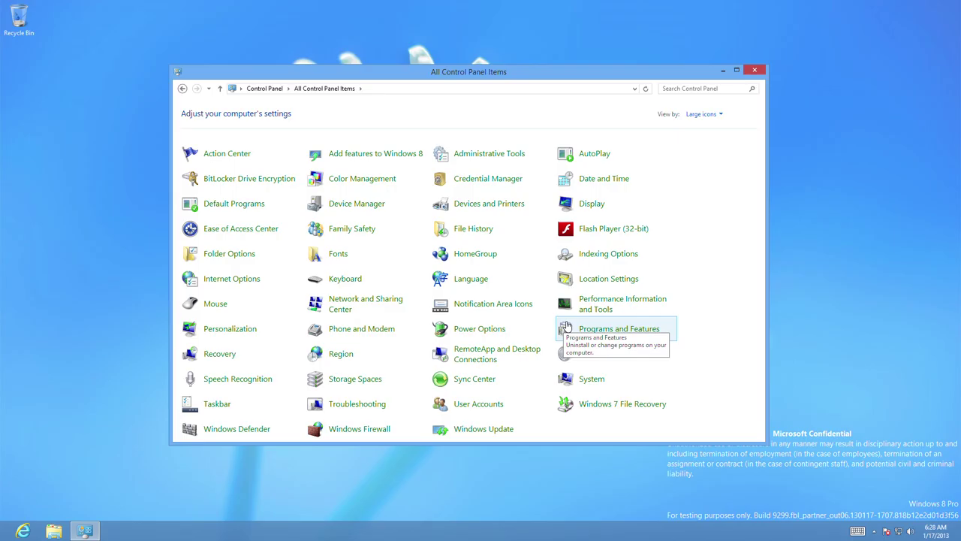
Open Phone and Modem, browse the country/region list in Location Information, and cancel the dialog.
click(347, 334)
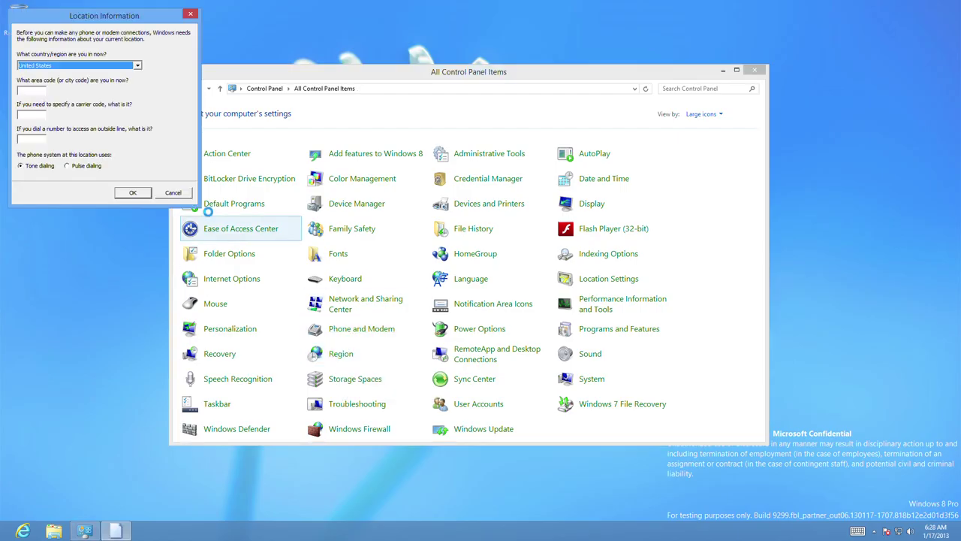
click(96, 66)
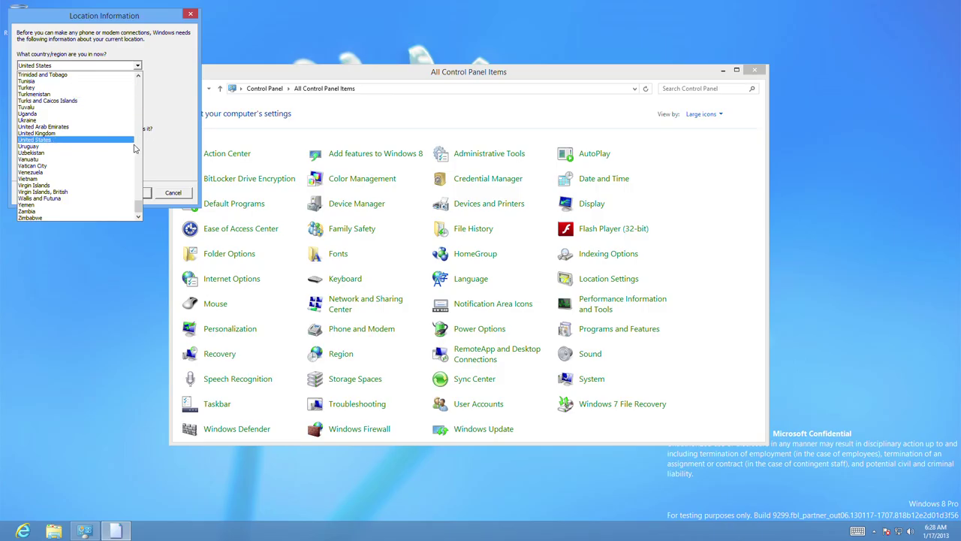
click(142, 198)
drag(142, 197, 137, 98)
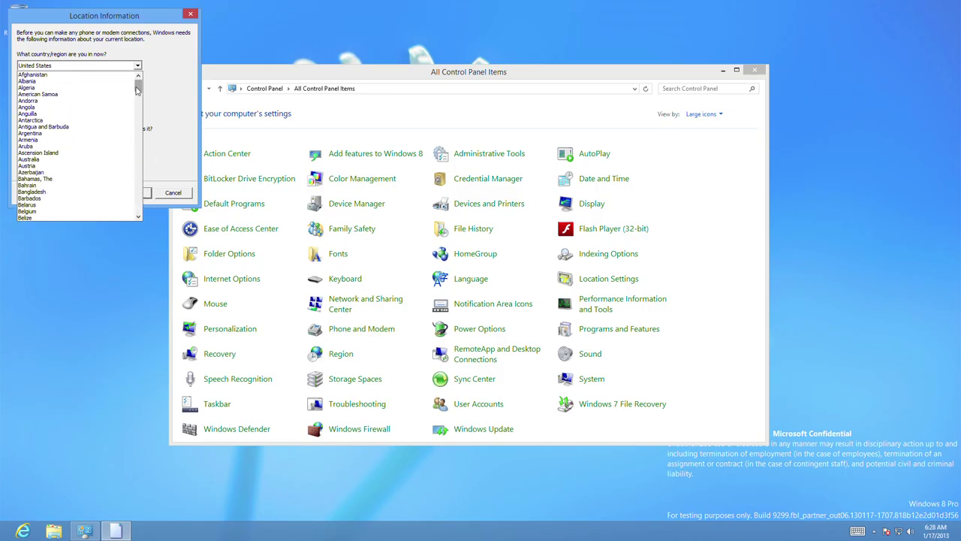
click(137, 66)
click(138, 66)
drag(139, 190, 138, 150)
click(173, 195)
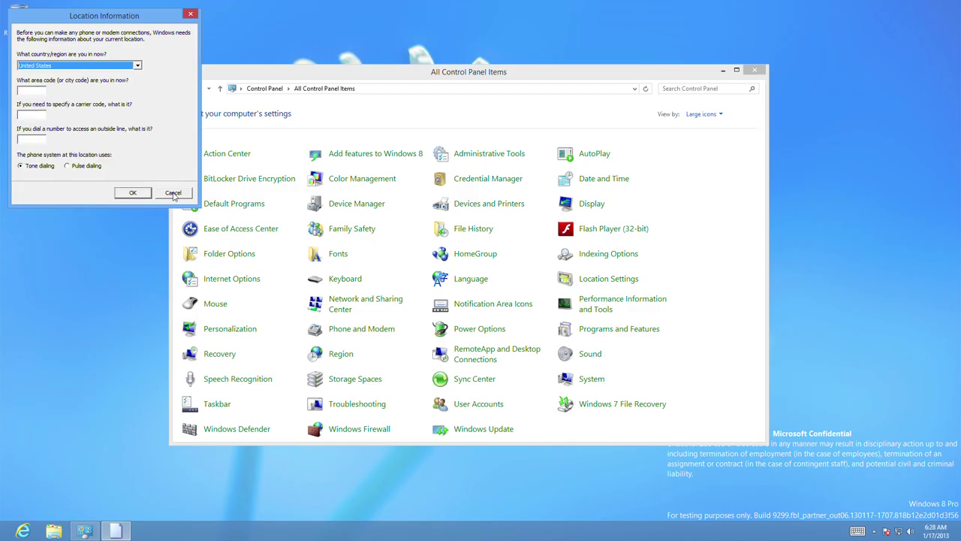
click(174, 193)
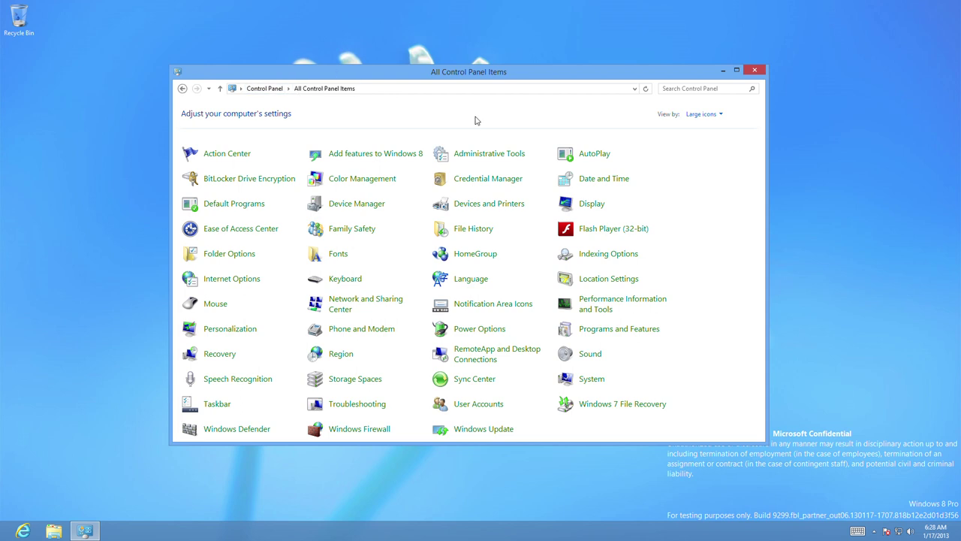
Open User Accounts, view the User Account Control settings, and close them without making changes.
click(492, 405)
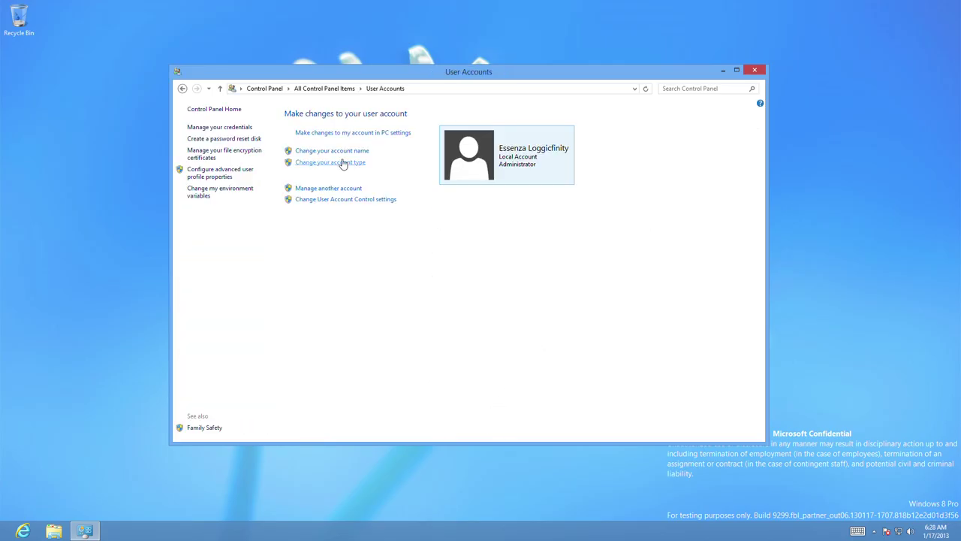
click(361, 202)
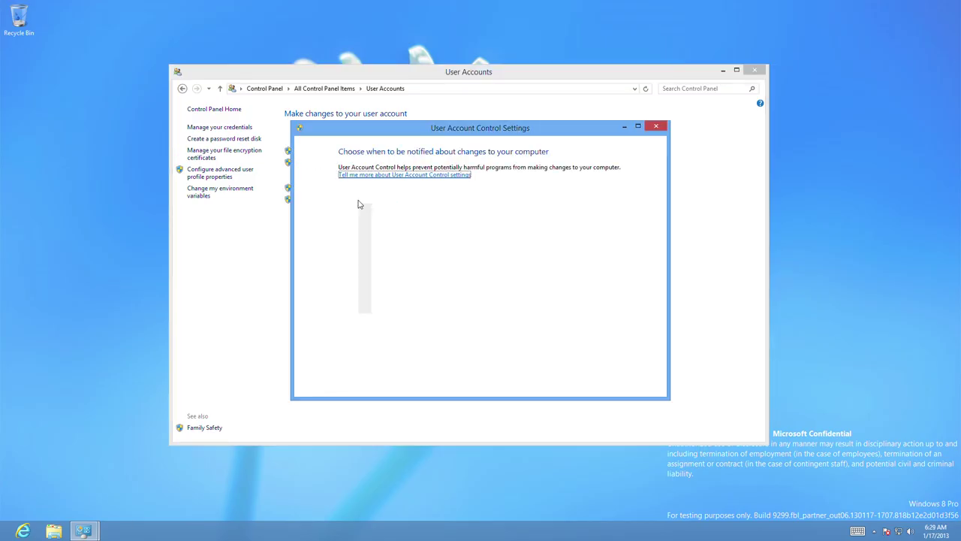
click(607, 378)
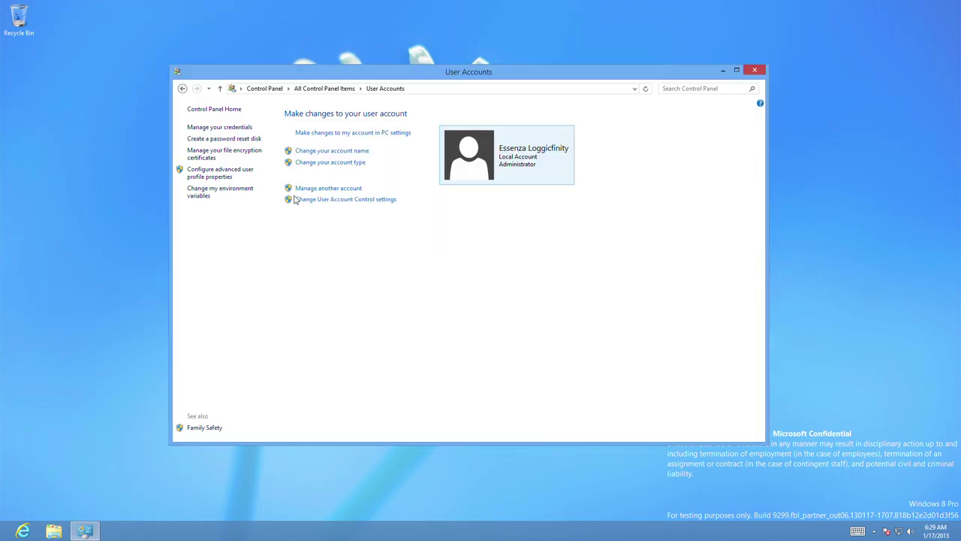
Open the page for managing another account and follow its option to add a new user in PC settings.
click(317, 189)
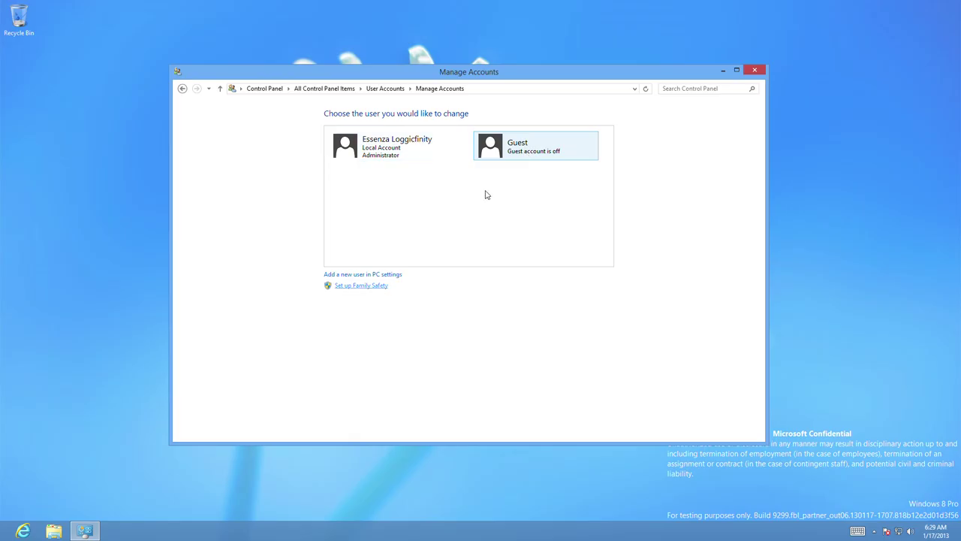
click(521, 146)
click(388, 275)
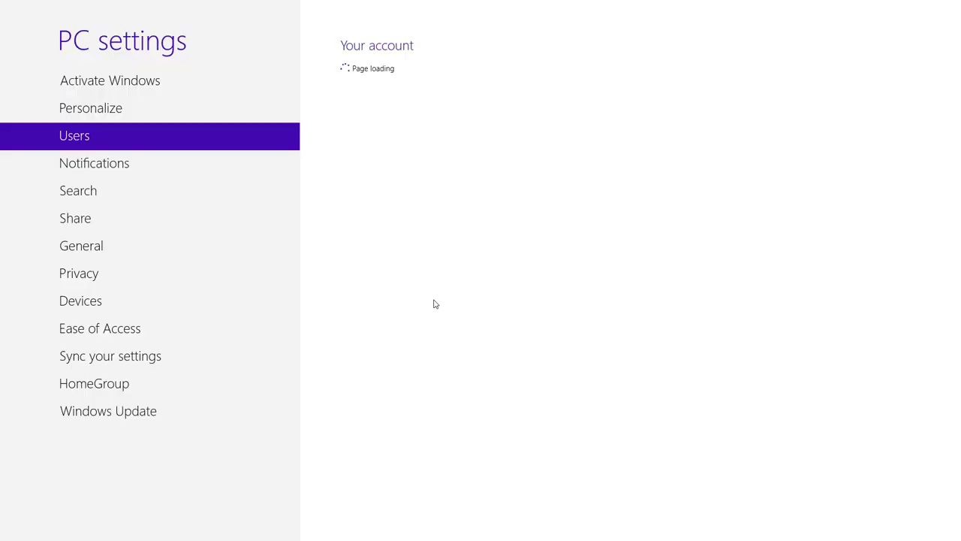
View the Activate Windows, Personalize, Windows Update, Users, Notifications and Search pages of PC settings.
click(97, 88)
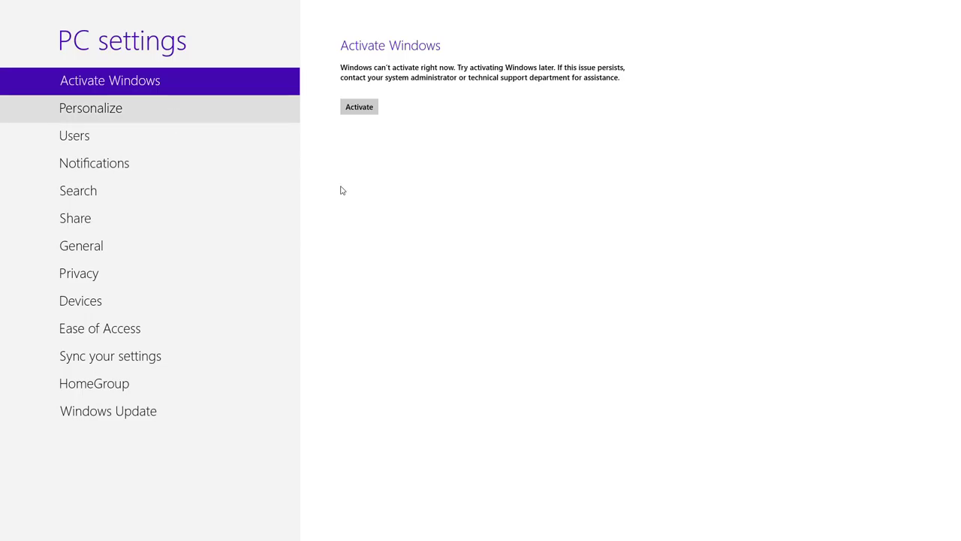
click(134, 109)
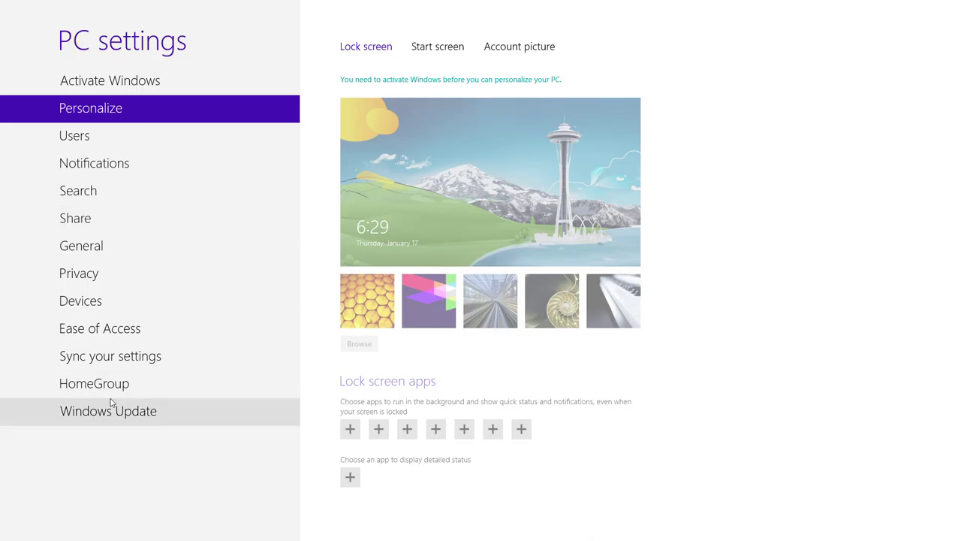
click(124, 419)
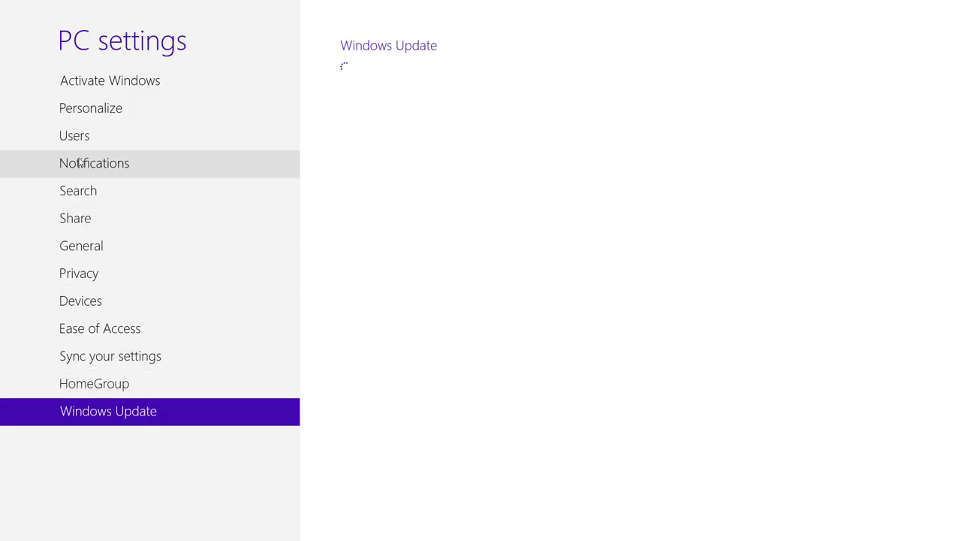
click(88, 138)
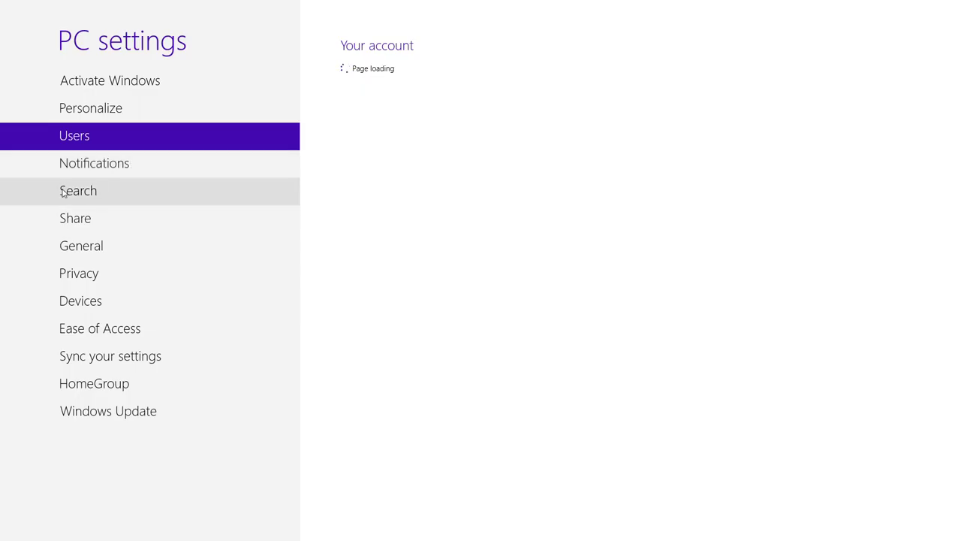
click(124, 165)
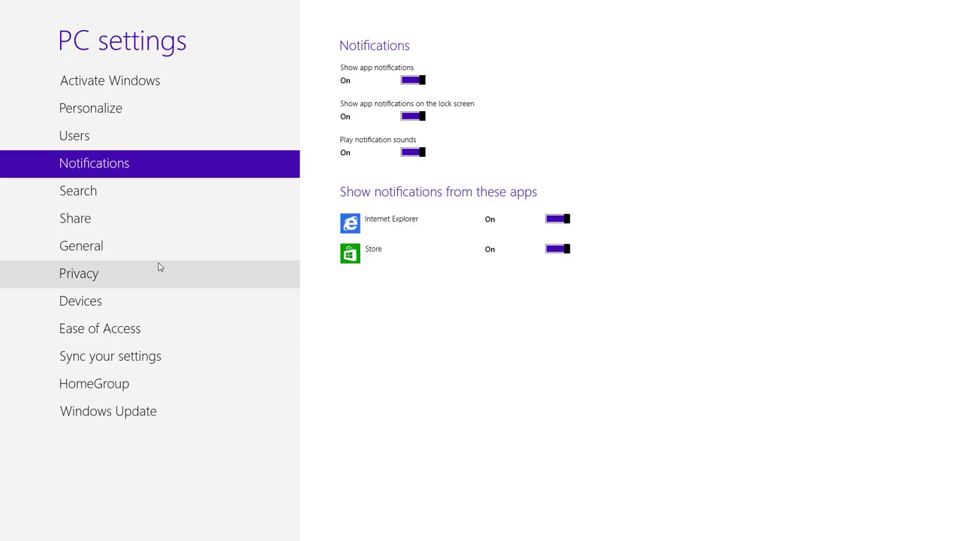
click(108, 200)
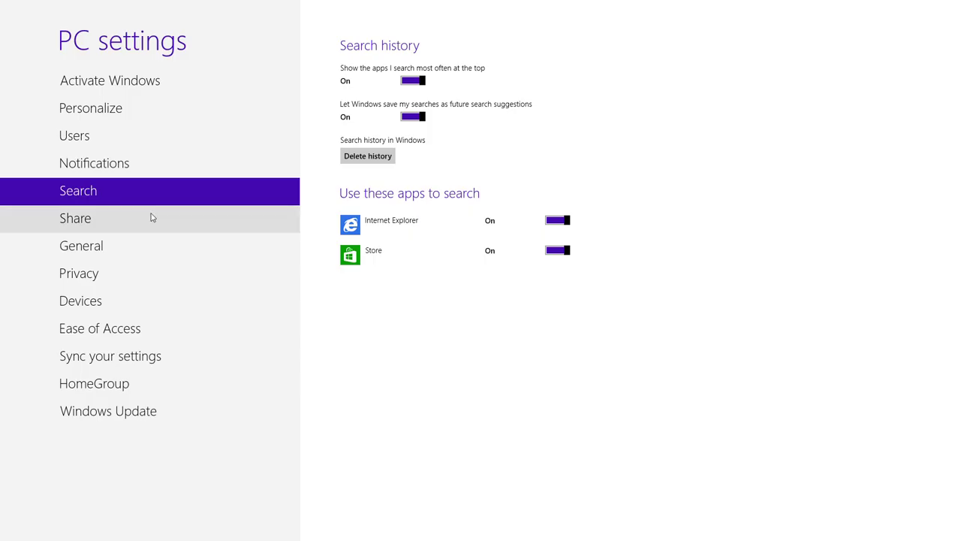
Look through the General settings, from time and app switching to the refresh, reinstall and advanced startup options.
click(142, 252)
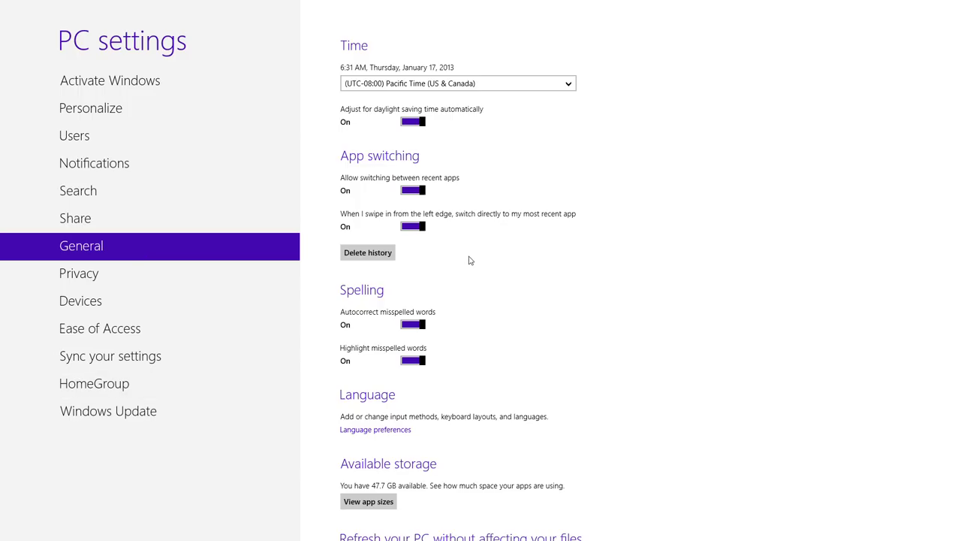
scroll(439, 319, down, 5)
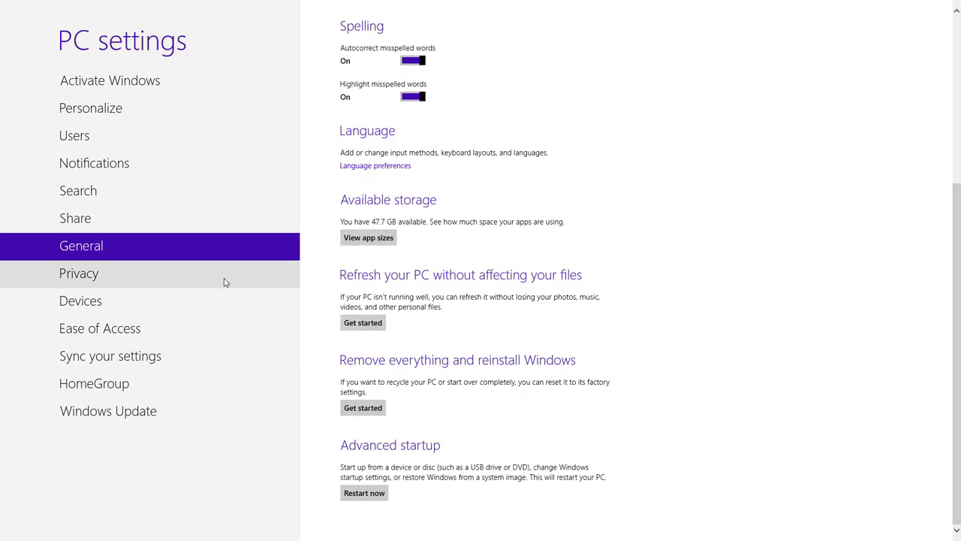
scroll(464, 330, up, 3)
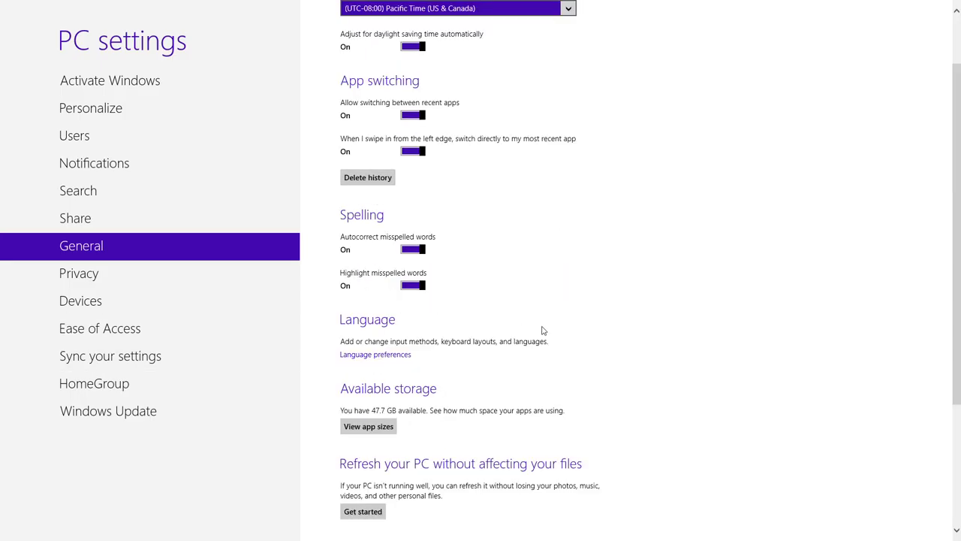
scroll(584, 318, up, 1)
scroll(605, 319, down, 4)
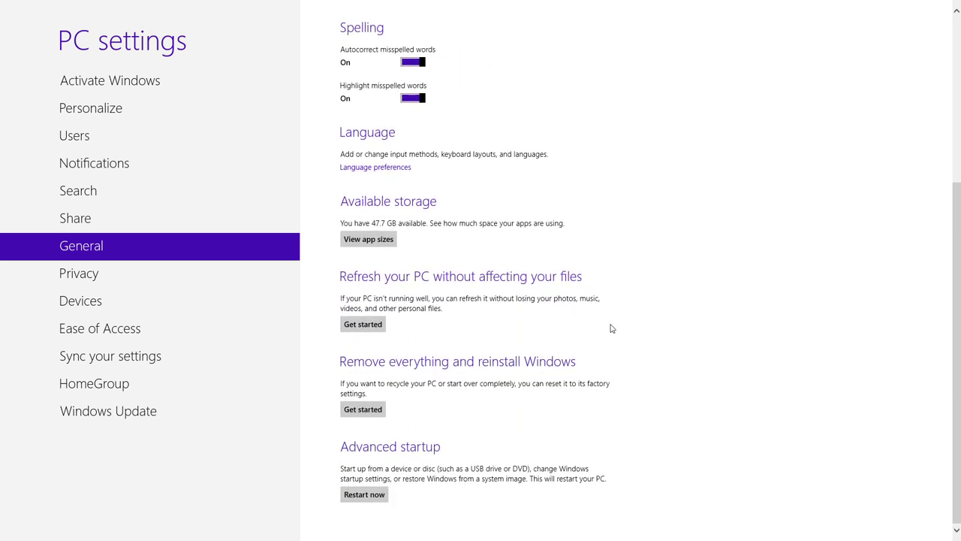
Return to the desktop, reopen PC settings from Manage Accounts, and view the Share and General pages.
key(super)
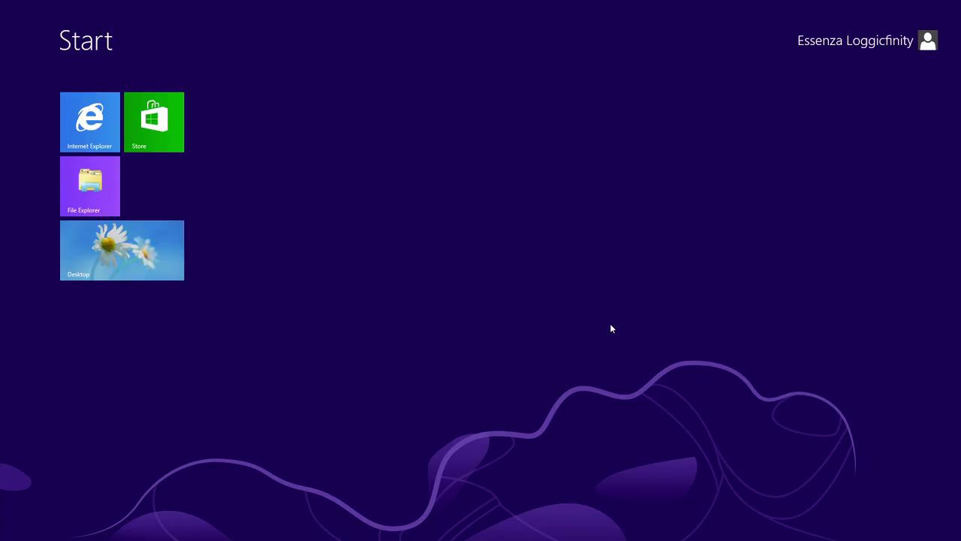
click(102, 274)
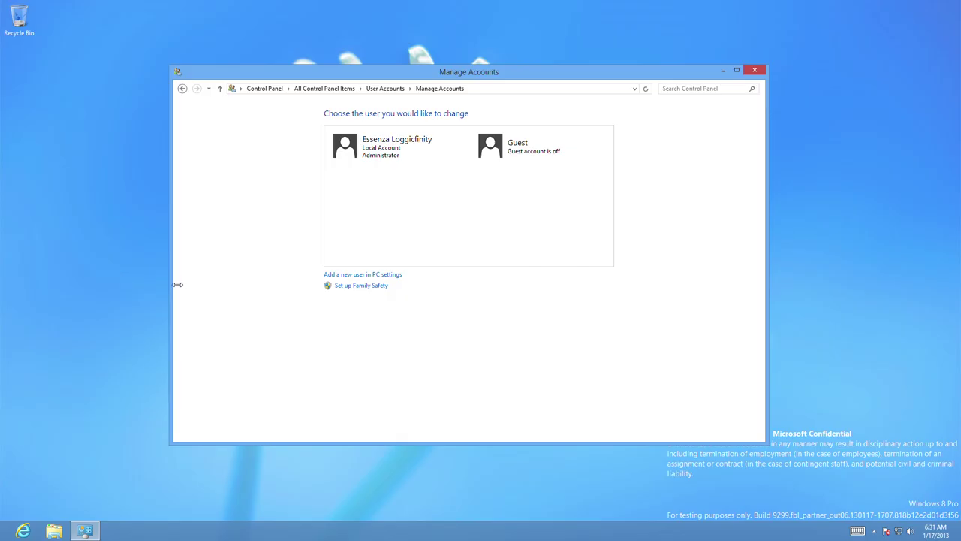
click(370, 275)
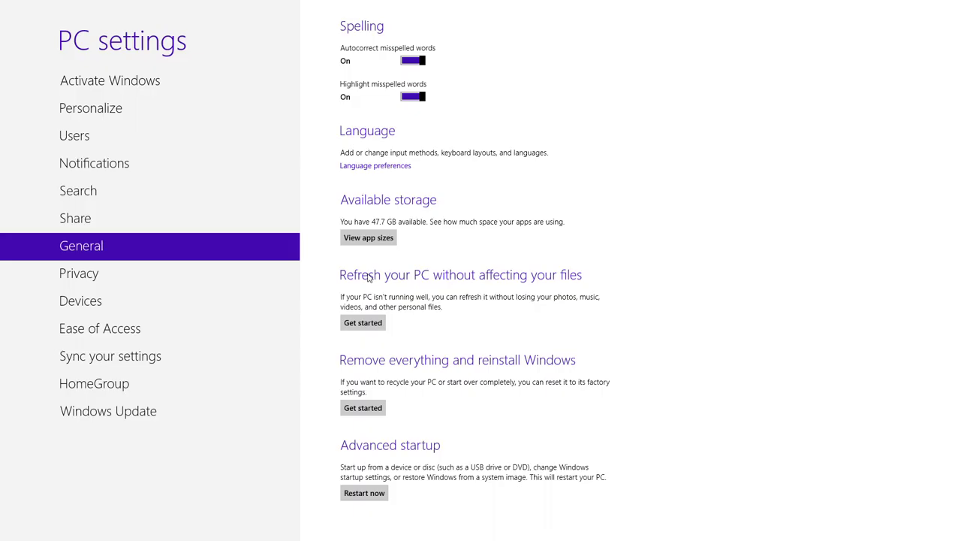
click(126, 226)
click(129, 249)
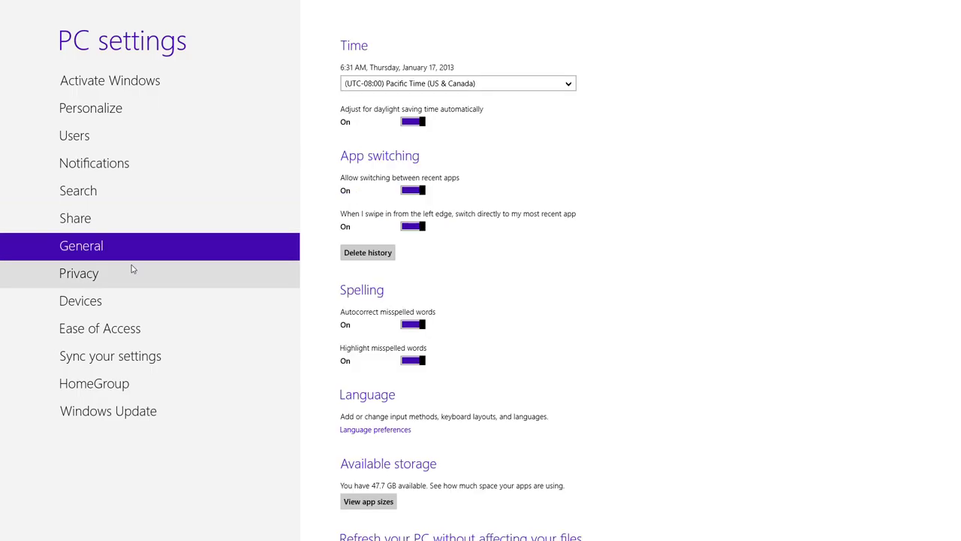
Start removing everything and reinstalling Windows to read the Reset your PC notice, and cancel the reset.
scroll(635, 258, down, 5)
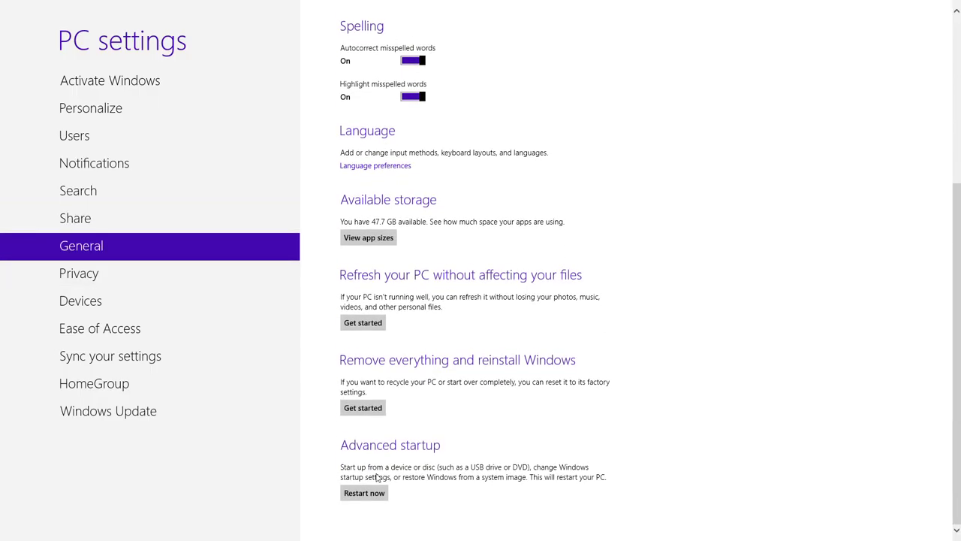
click(367, 407)
click(376, 408)
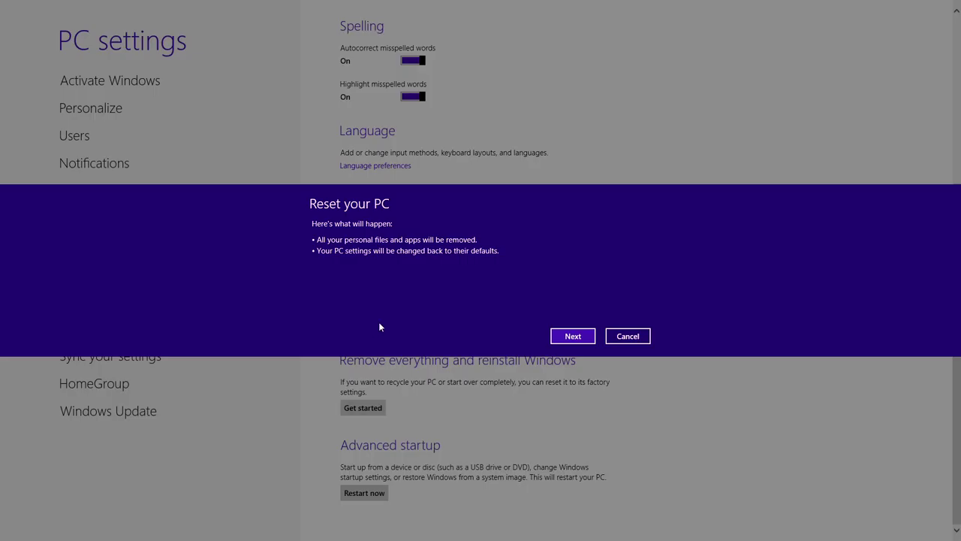
click(591, 338)
click(612, 339)
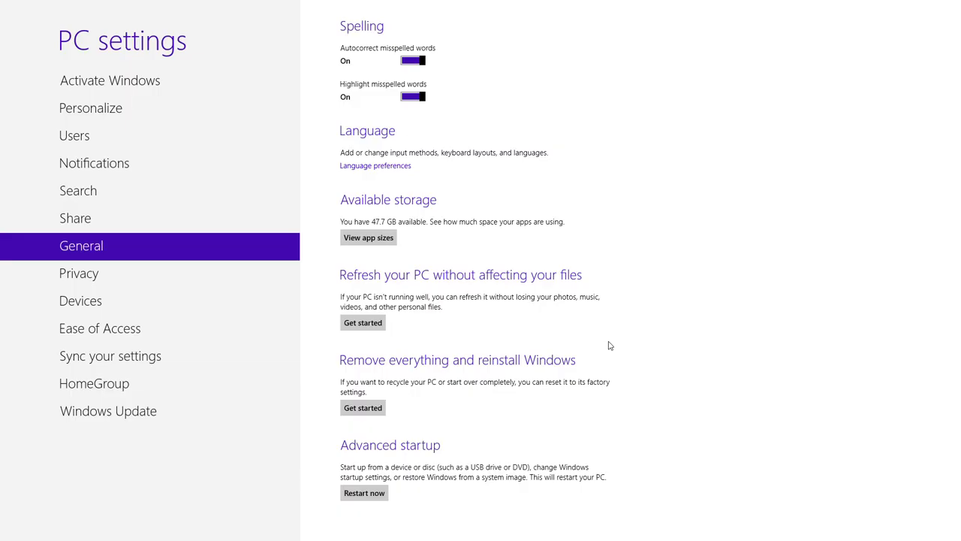
Start refreshing the PC without affecting files to read the Refresh your PC notice, and cancel it.
scroll(374, 323, up, 2)
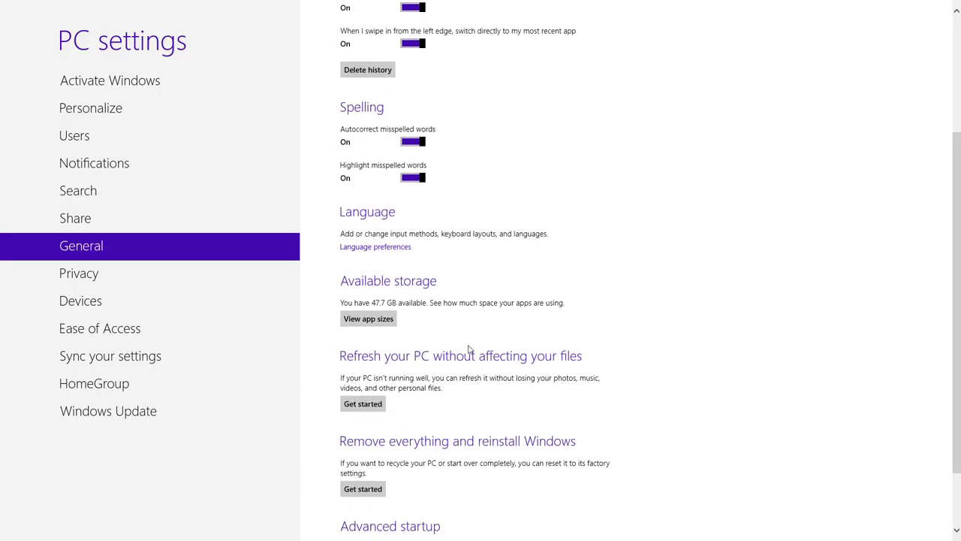
scroll(466, 349, down, 2)
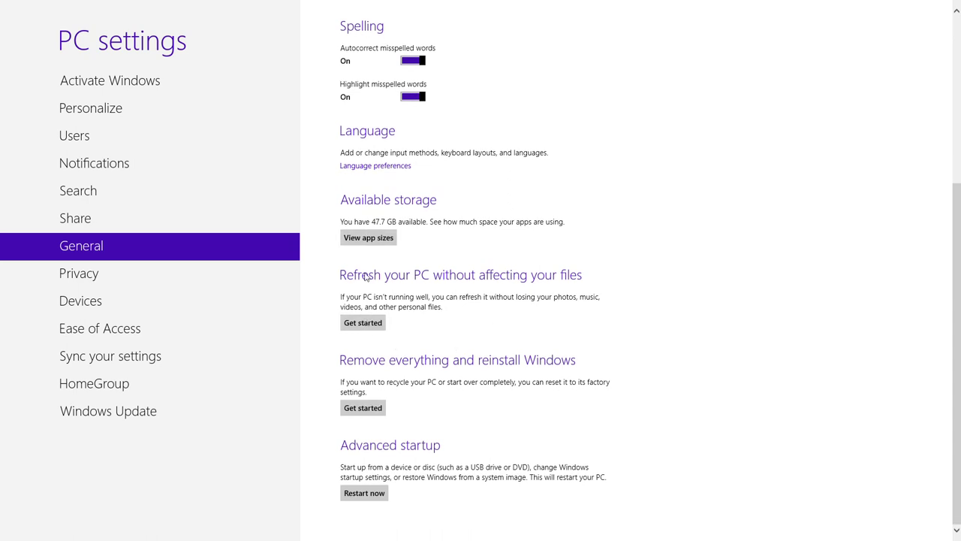
click(367, 325)
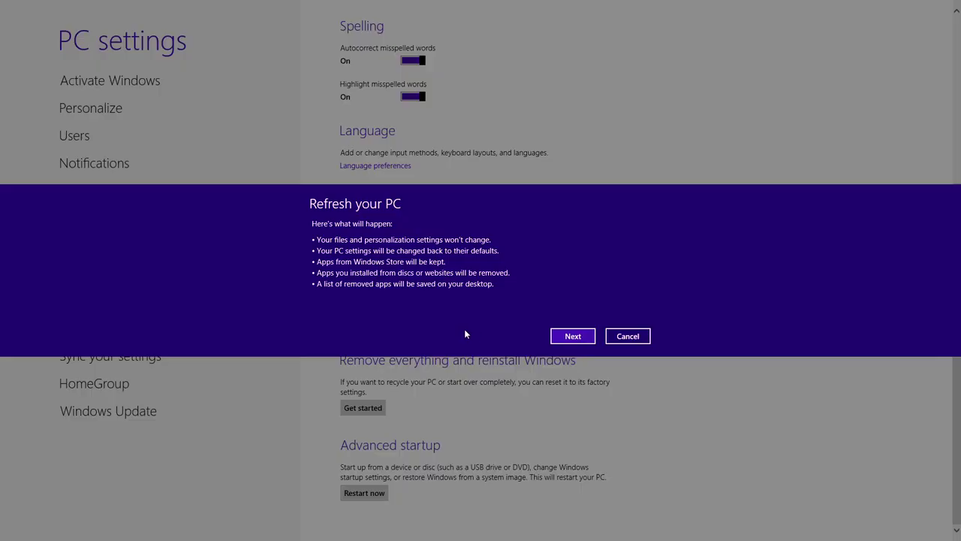
click(620, 338)
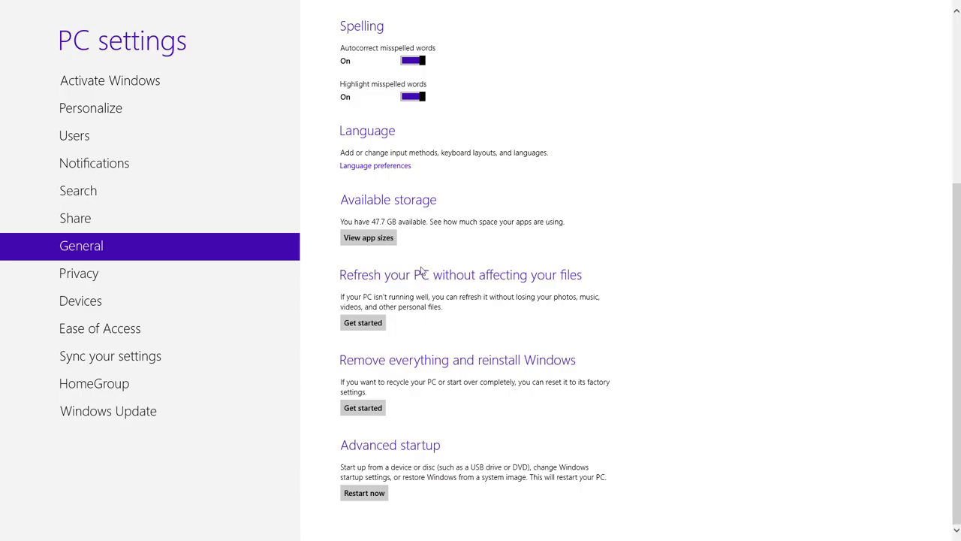
Review the upper General settings, and view the Privacy and Devices pages.
scroll(413, 429, up, 2)
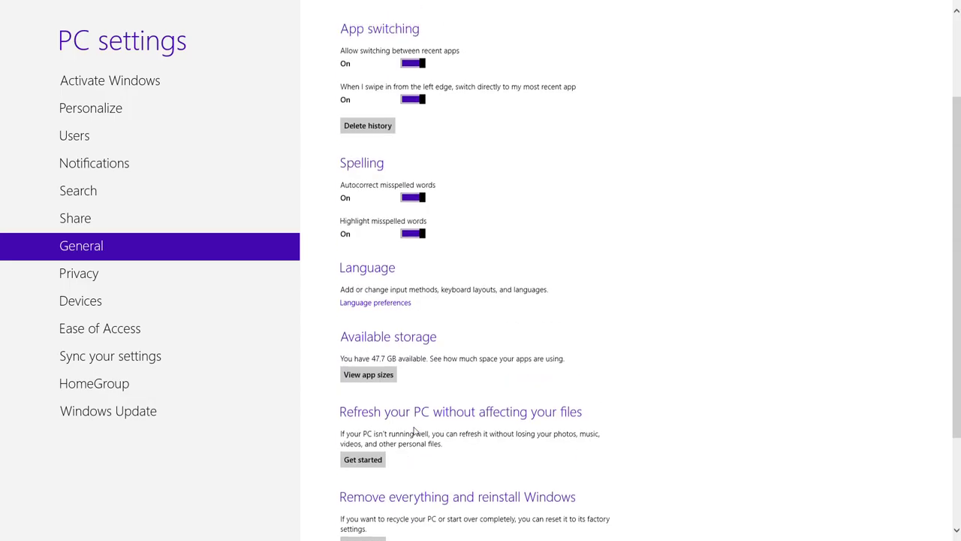
scroll(414, 430, up, 2)
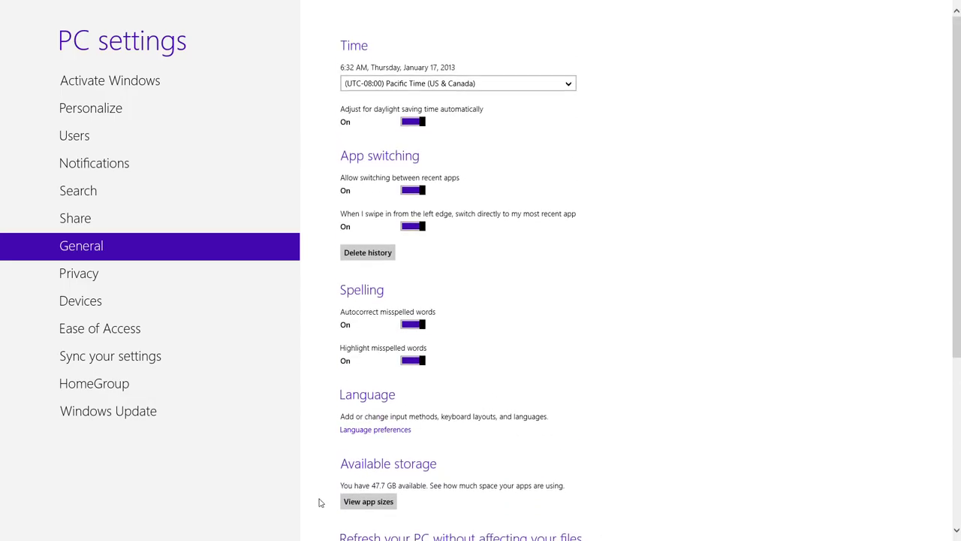
click(166, 277)
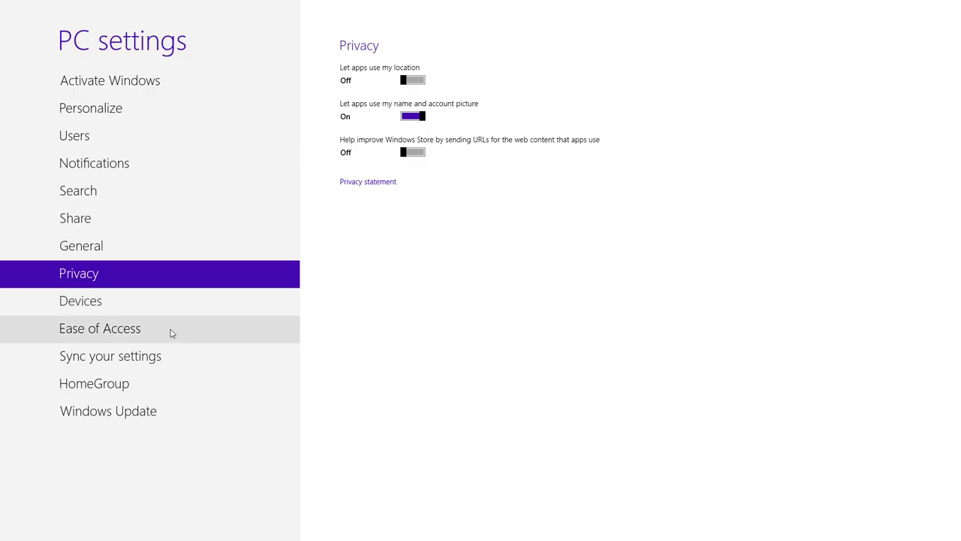
click(119, 304)
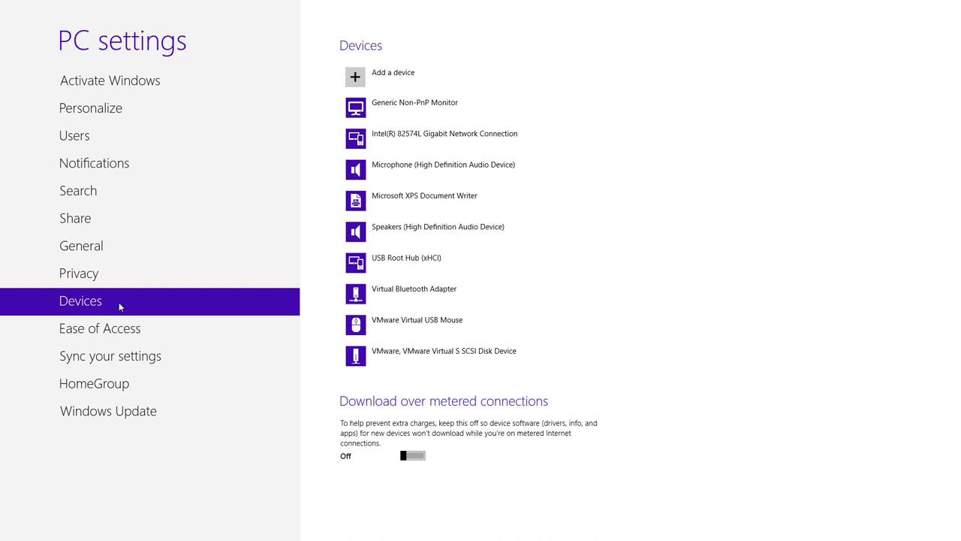
View the Ease of Access, Sync your settings and HomeGroup pages in PC settings.
click(167, 338)
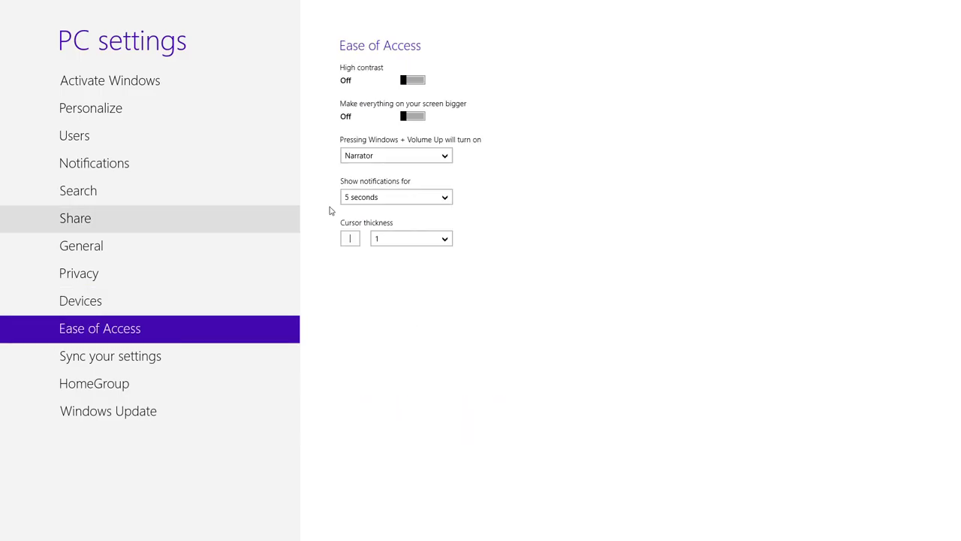
click(187, 356)
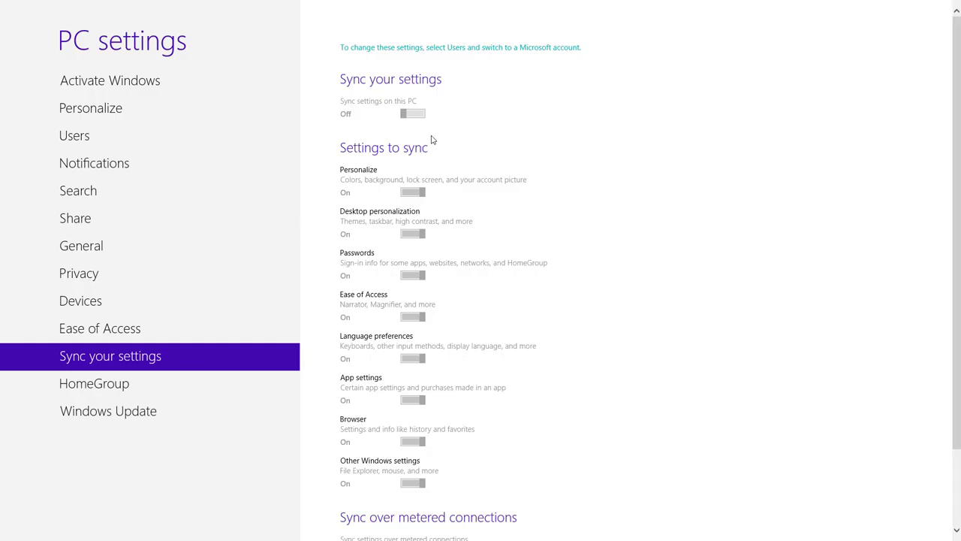
scroll(419, 259, down, 3)
scroll(405, 274, up, 3)
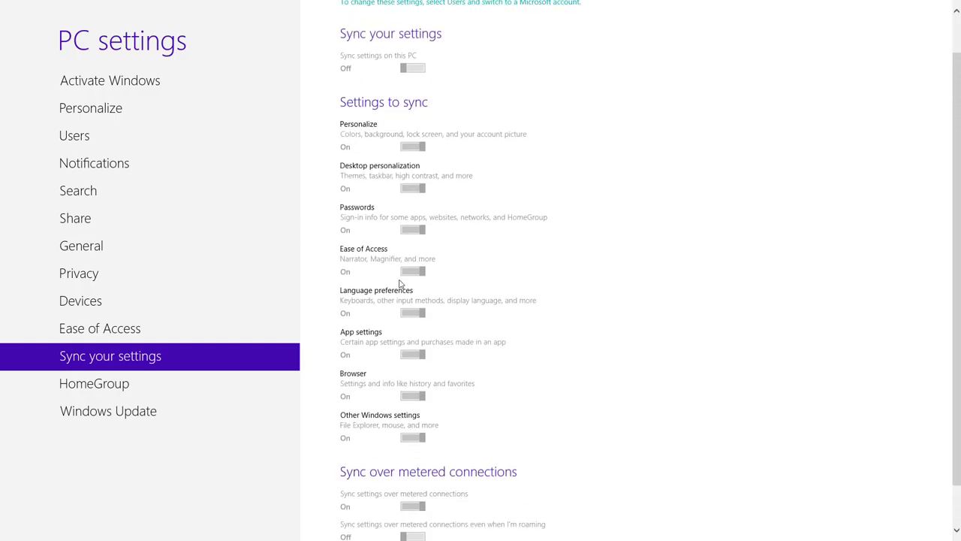
click(135, 386)
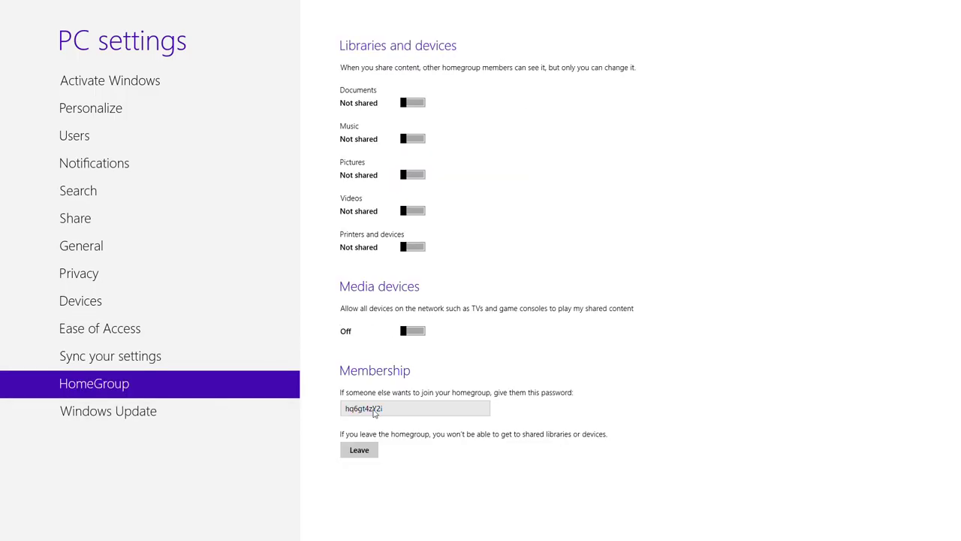
View the Windows Update page, and try to activate Windows.
click(199, 415)
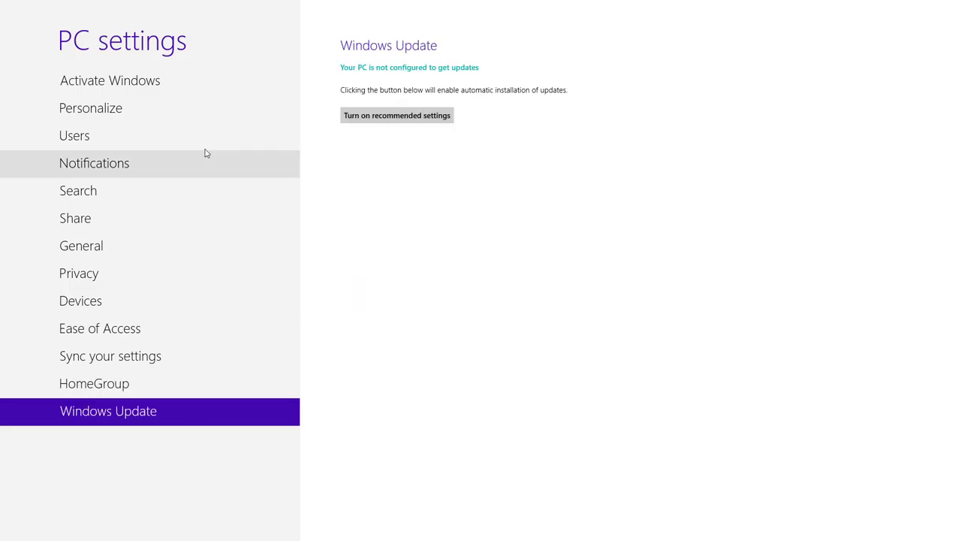
click(207, 93)
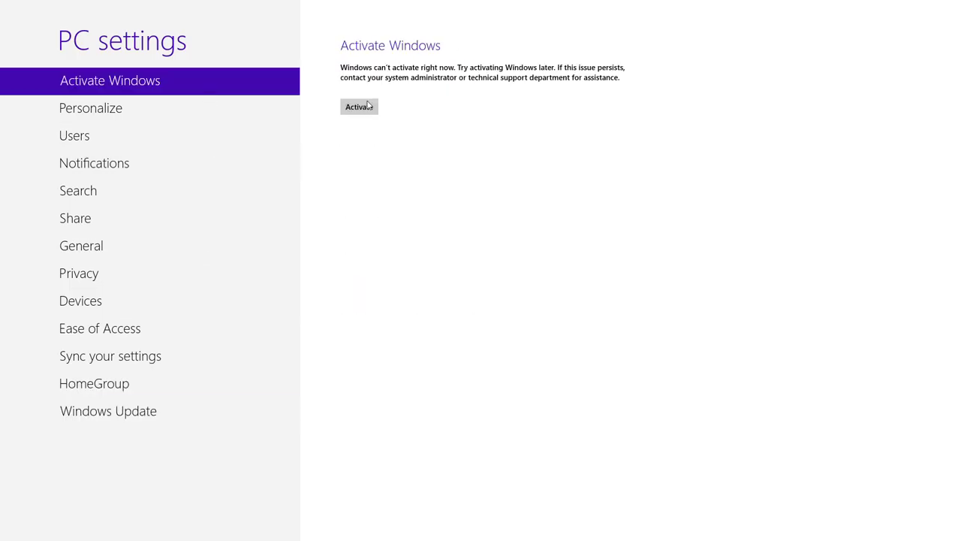
click(355, 110)
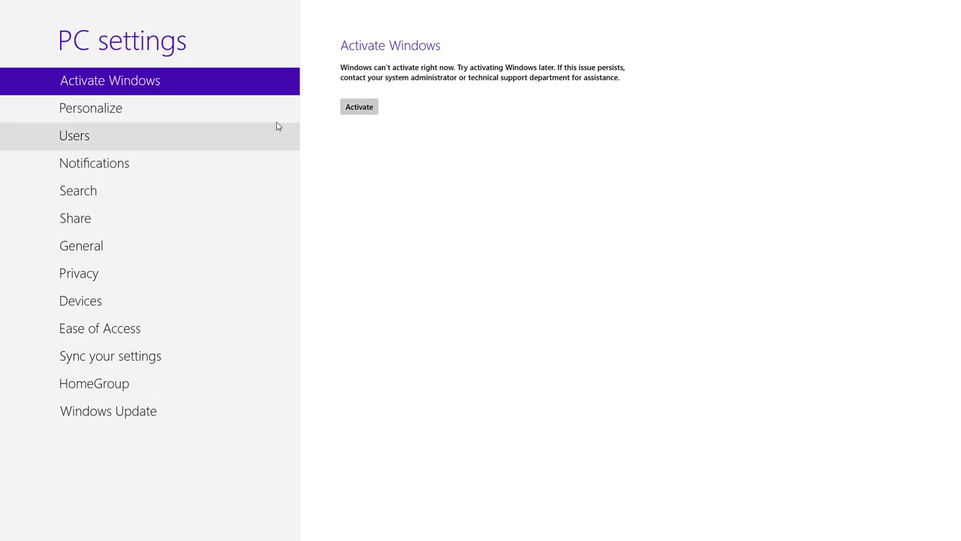
View the Start screen and Account picture options under Personalize, and the Users page.
click(159, 118)
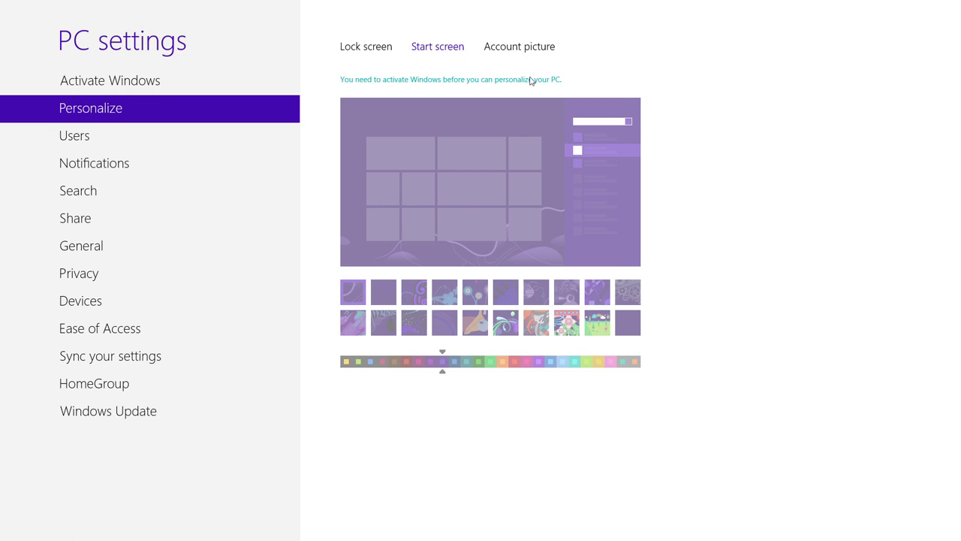
click(521, 49)
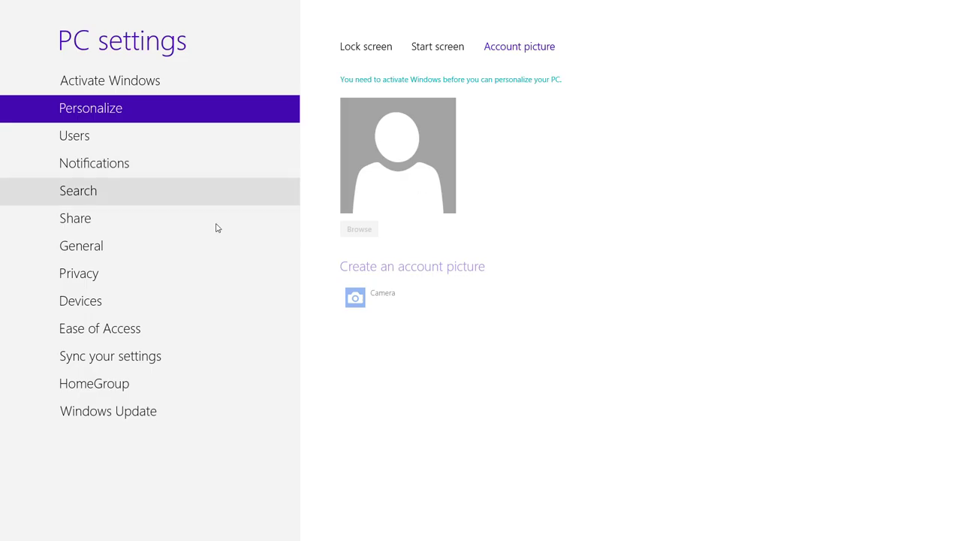
click(150, 148)
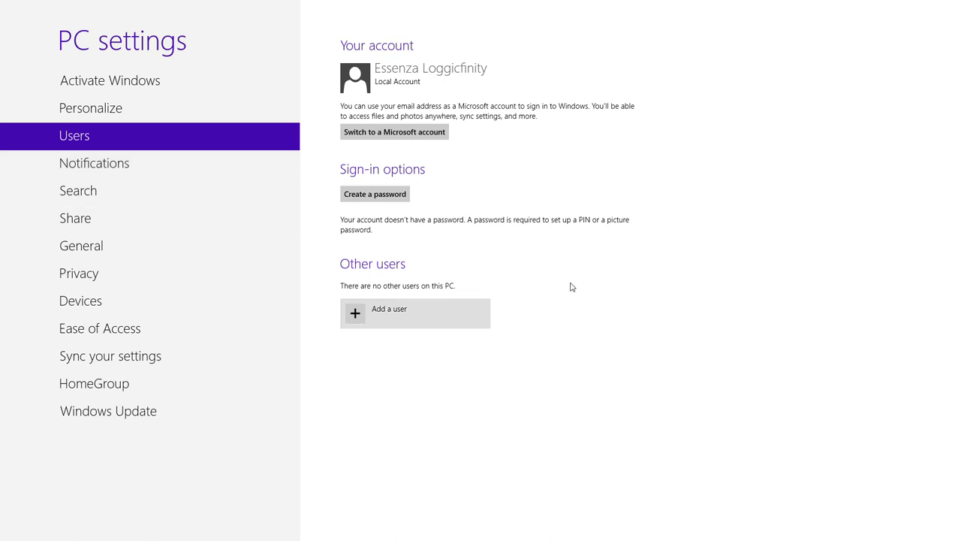
key(Tab)
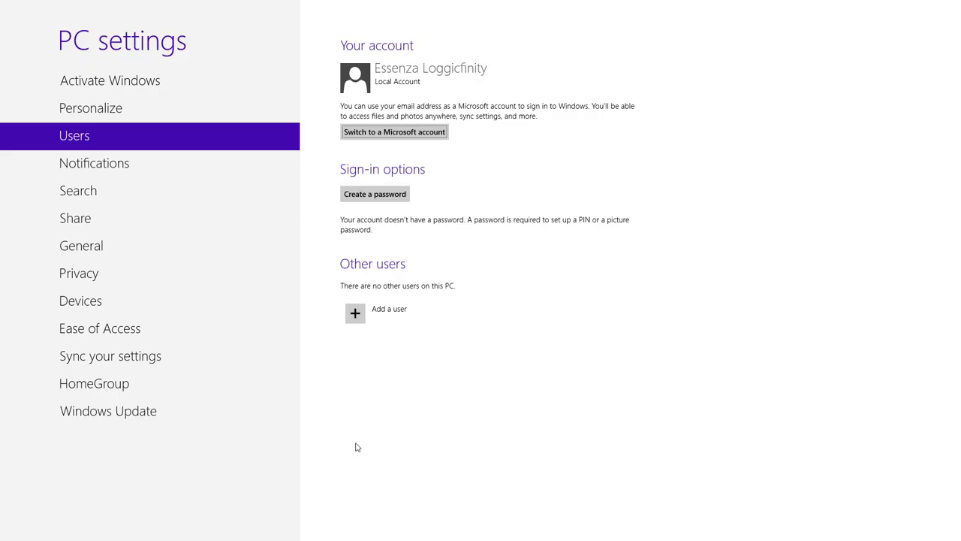
Return to the desktop and close the Manage Accounts window, and check the network connections.
key(super)
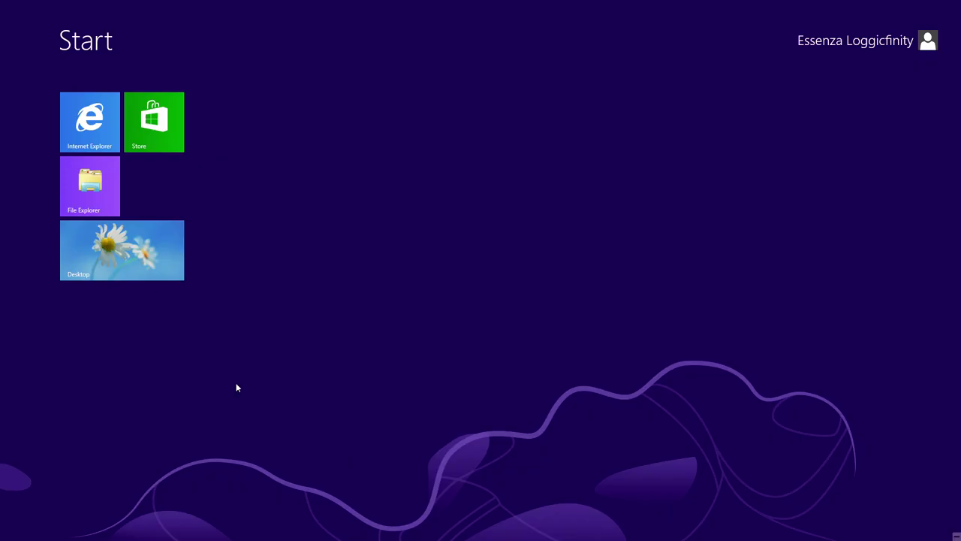
click(135, 272)
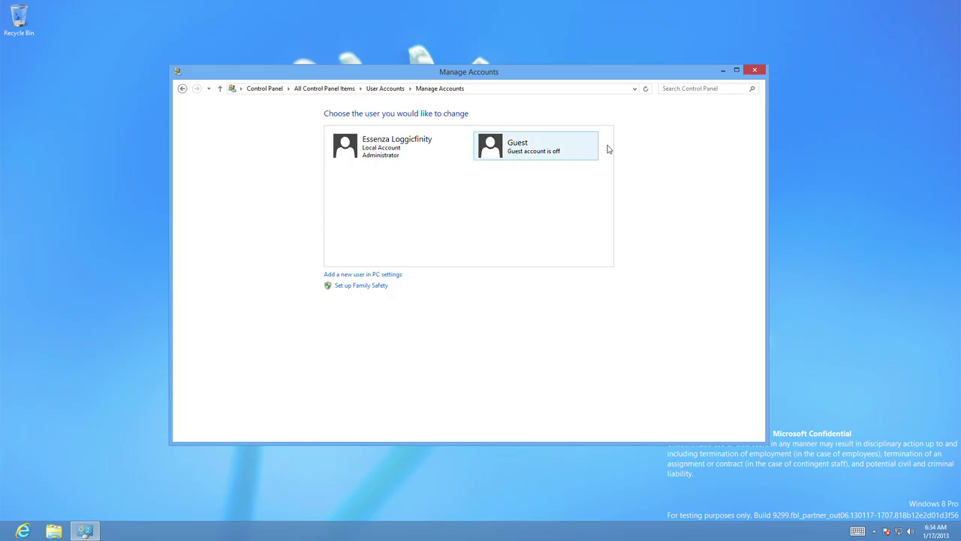
click(750, 70)
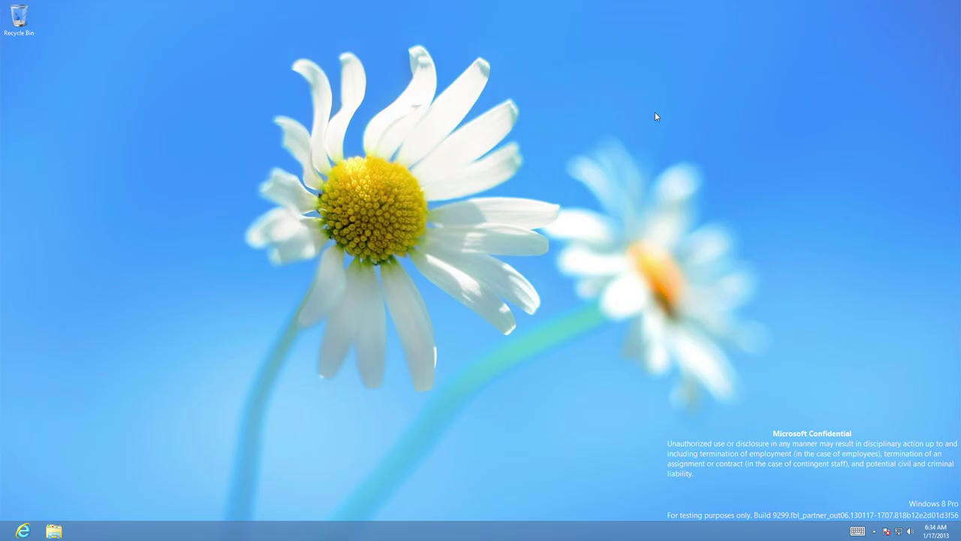
mouse_move(909, 538)
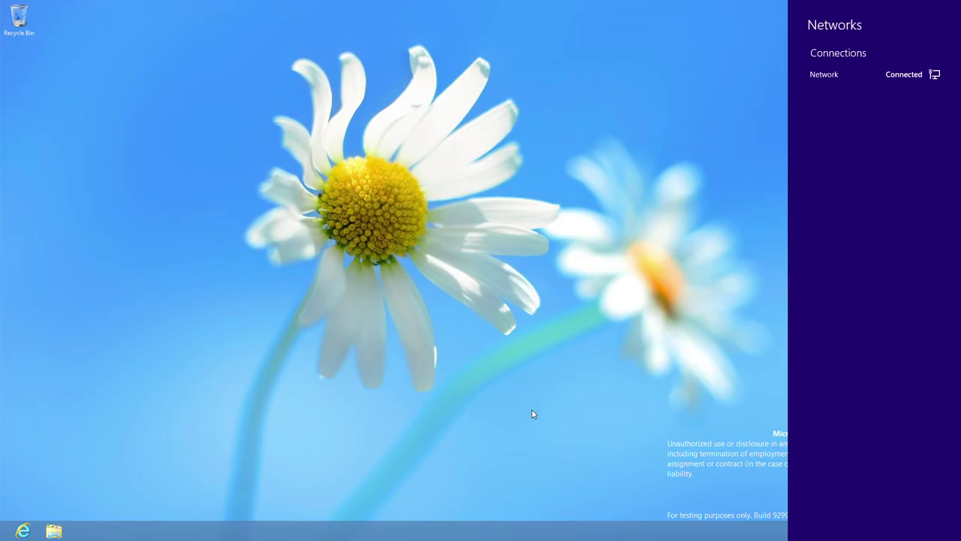
click(475, 434)
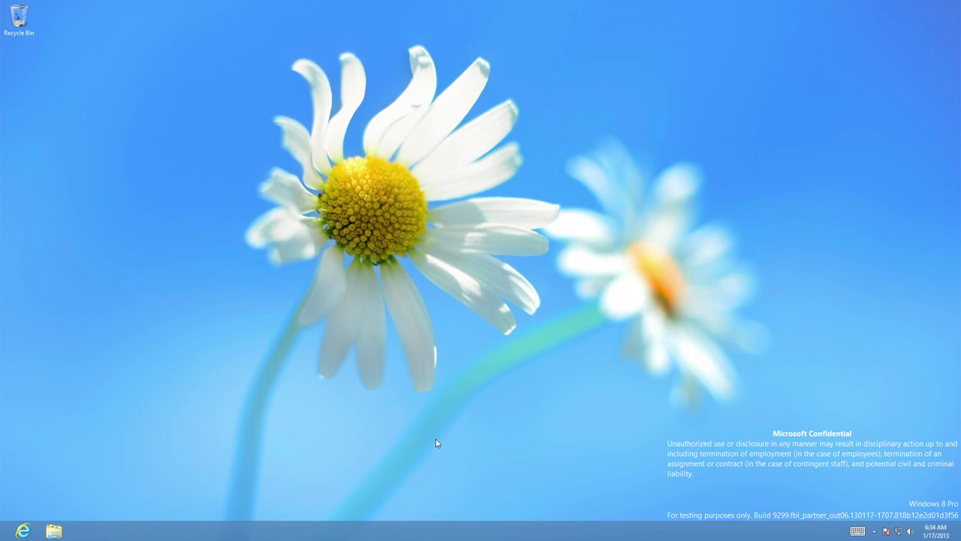
key(super)
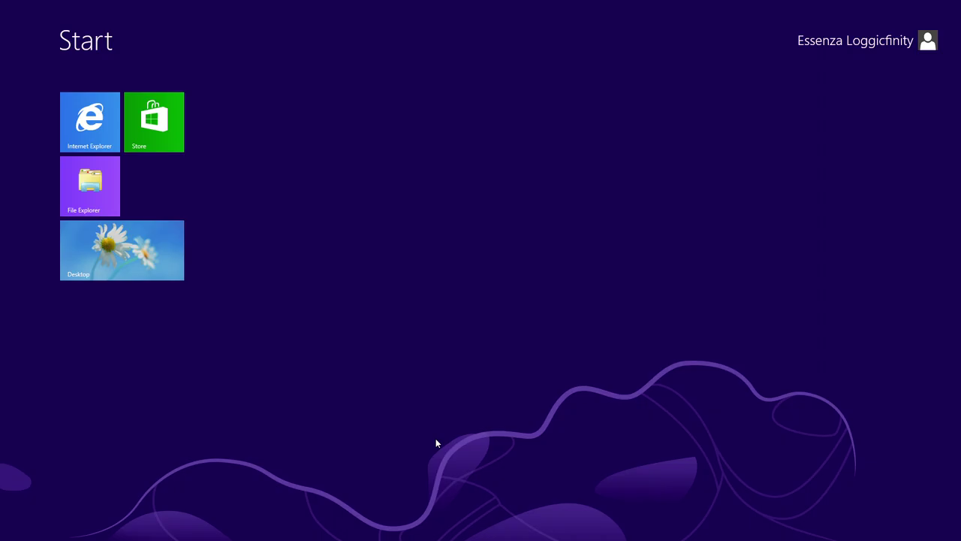
right_click(879, 267)
click(932, 515)
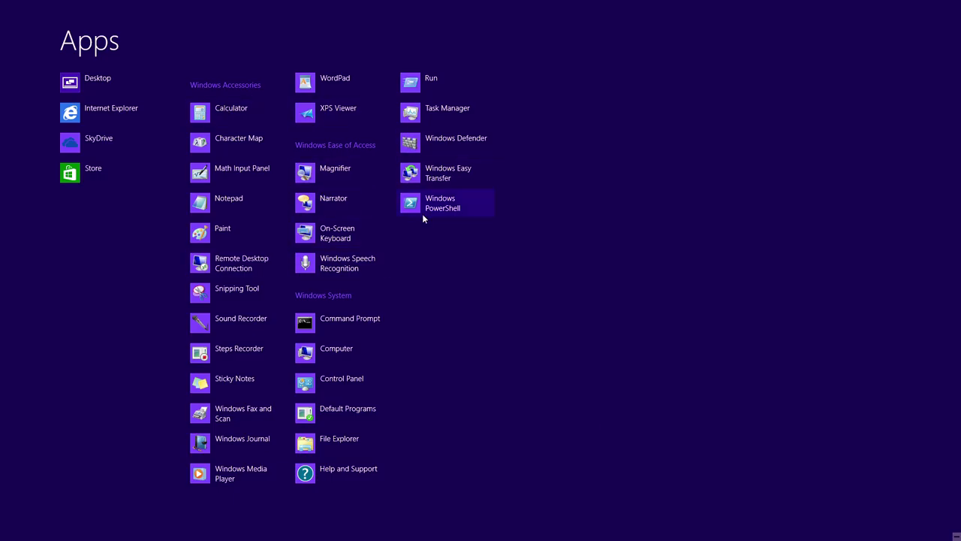
click(366, 327)
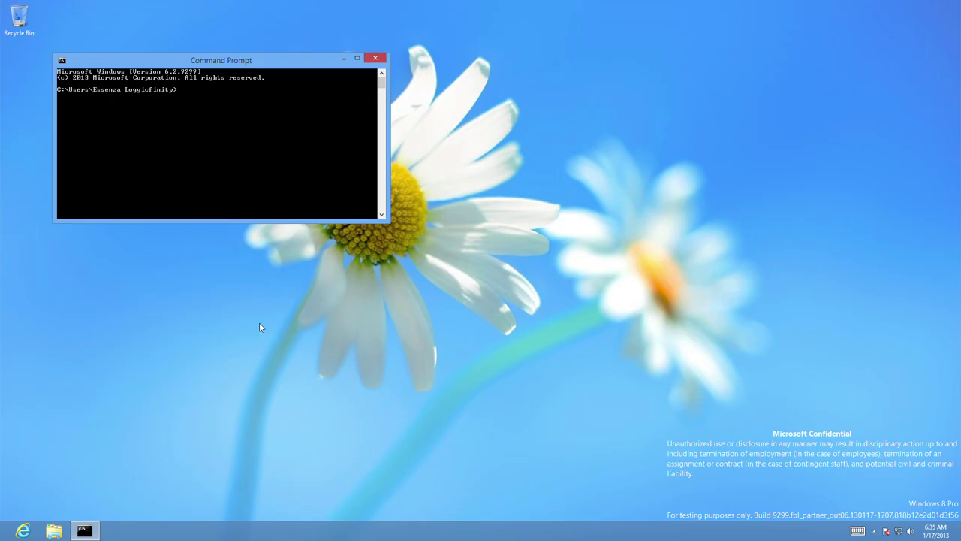
click(375, 58)
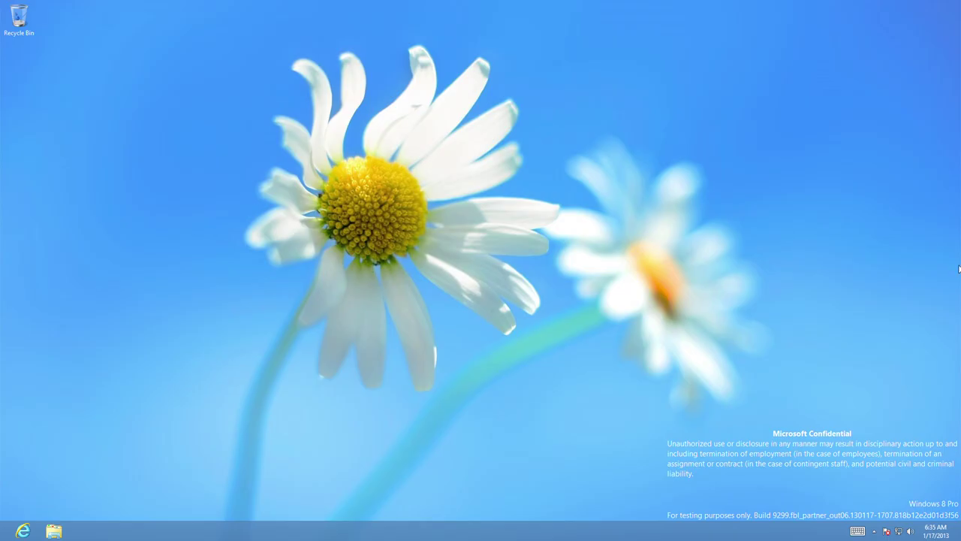
Browse in File Explorer to the System32 folder inside Windows on Local Disk (C:).
click(53, 531)
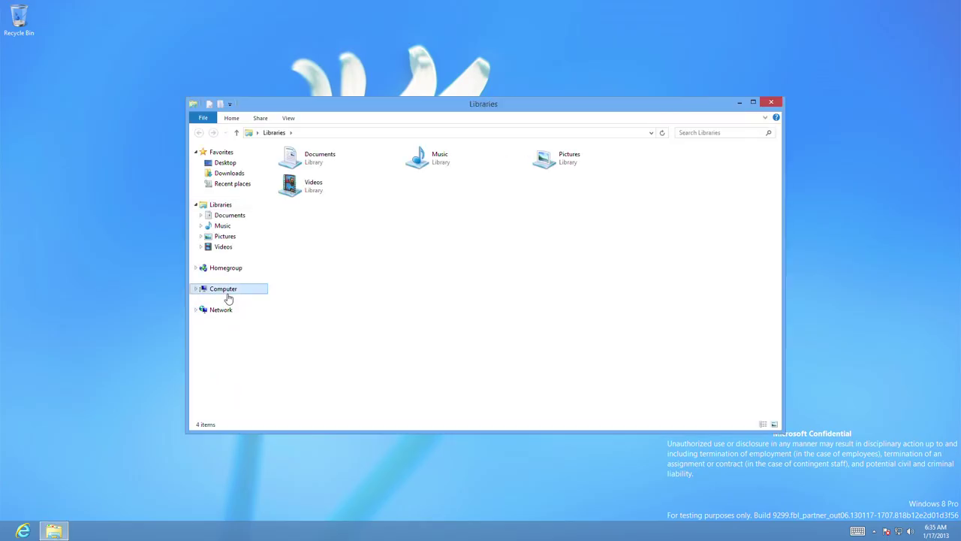
click(225, 290)
double_click(344, 178)
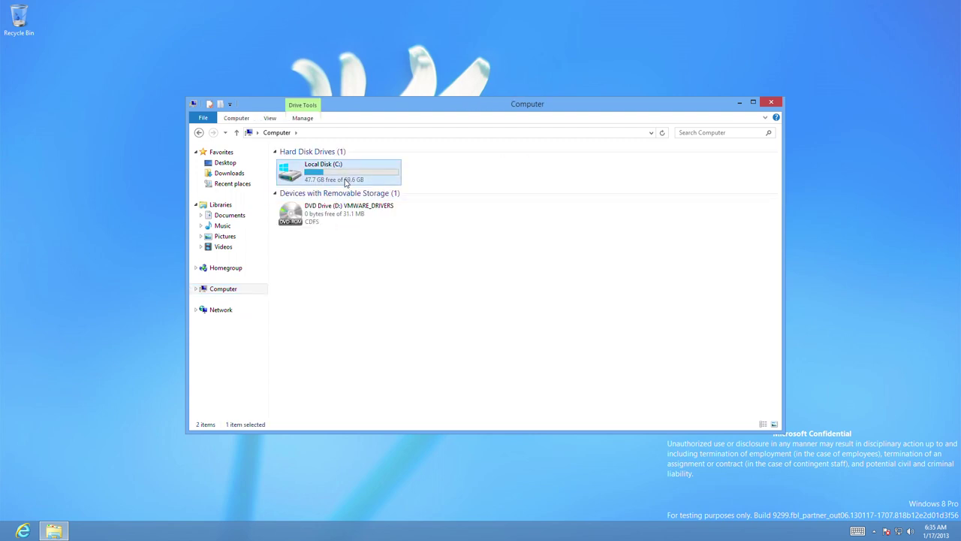
double_click(321, 206)
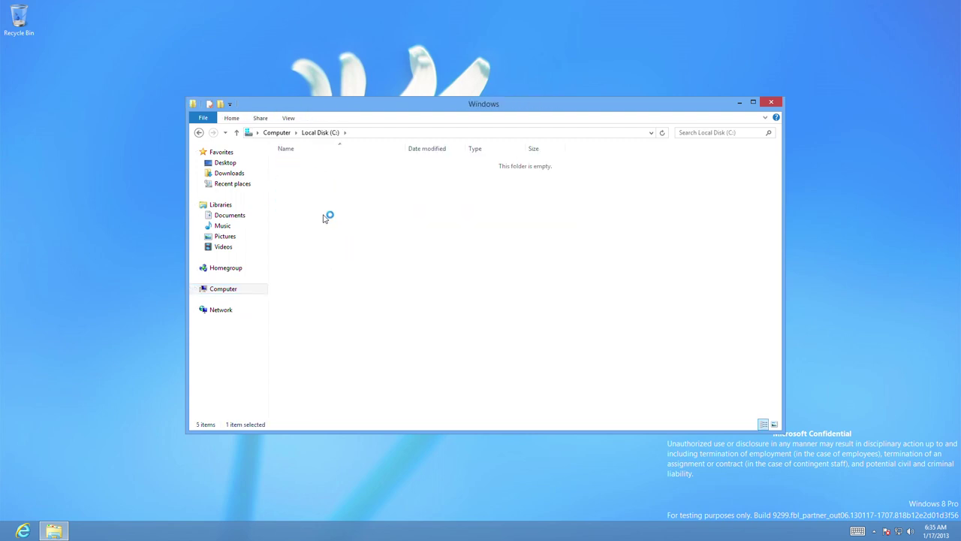
drag(779, 190, 781, 359)
scroll(353, 199, up, 4)
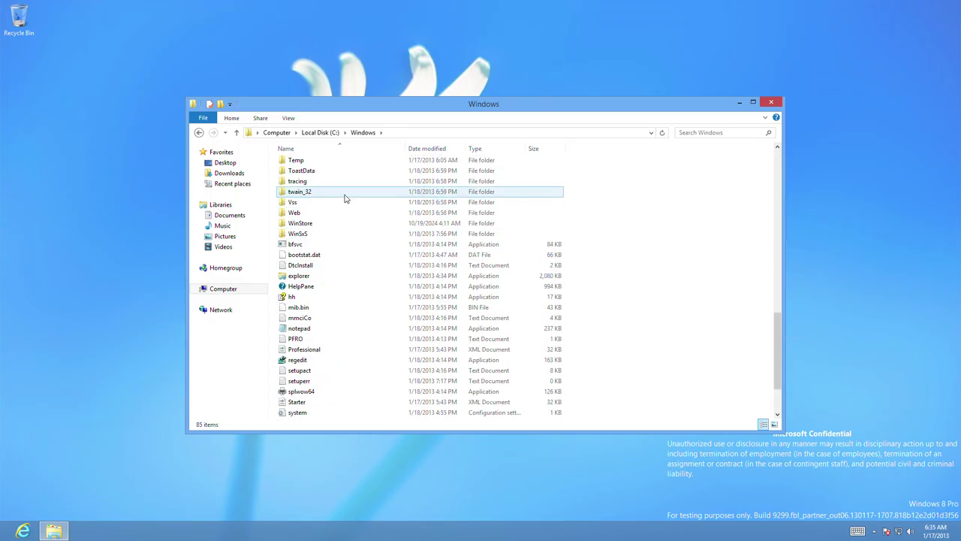
double_click(384, 213)
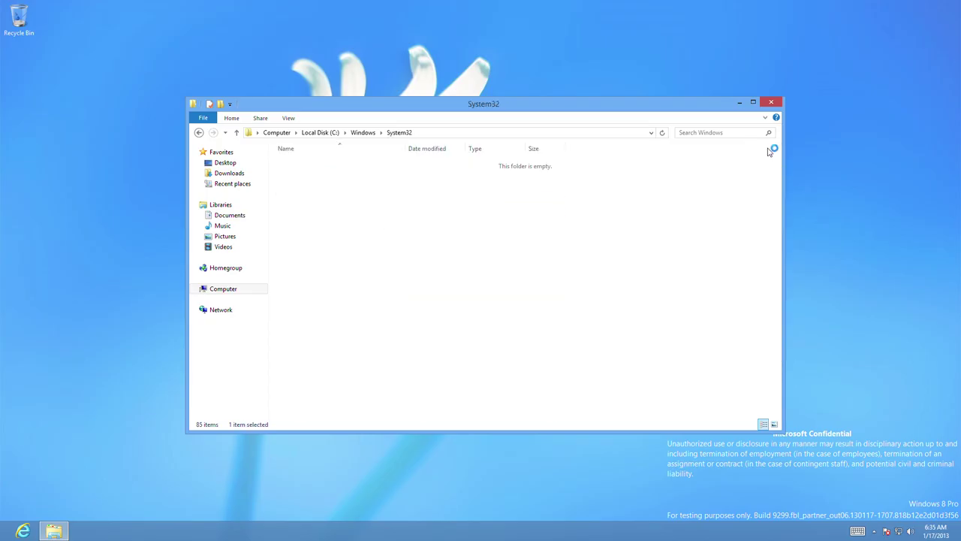
Find cmd in the System32 folder and run it as administrator, approving the elevation request.
drag(779, 162, 809, 180)
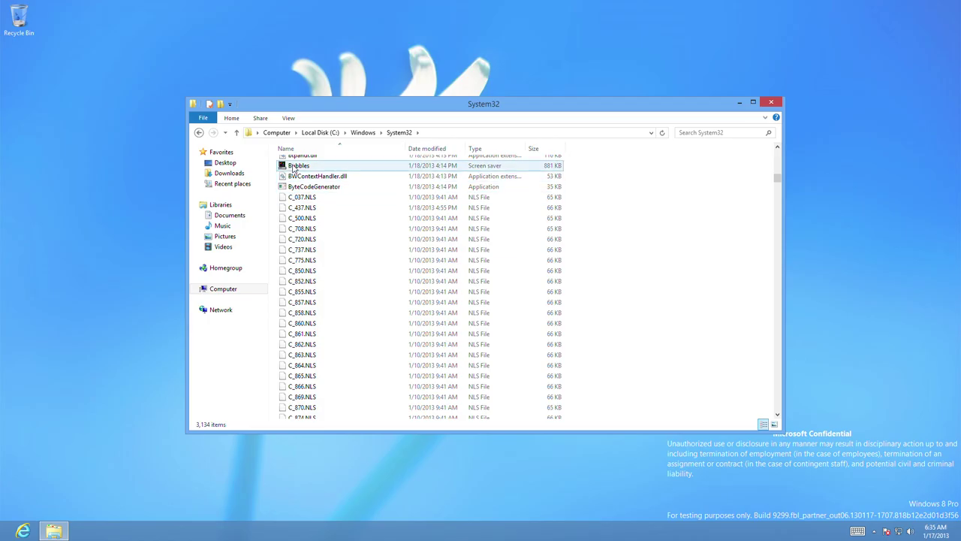
scroll(340, 178, down, 1)
scroll(340, 178, down, 15)
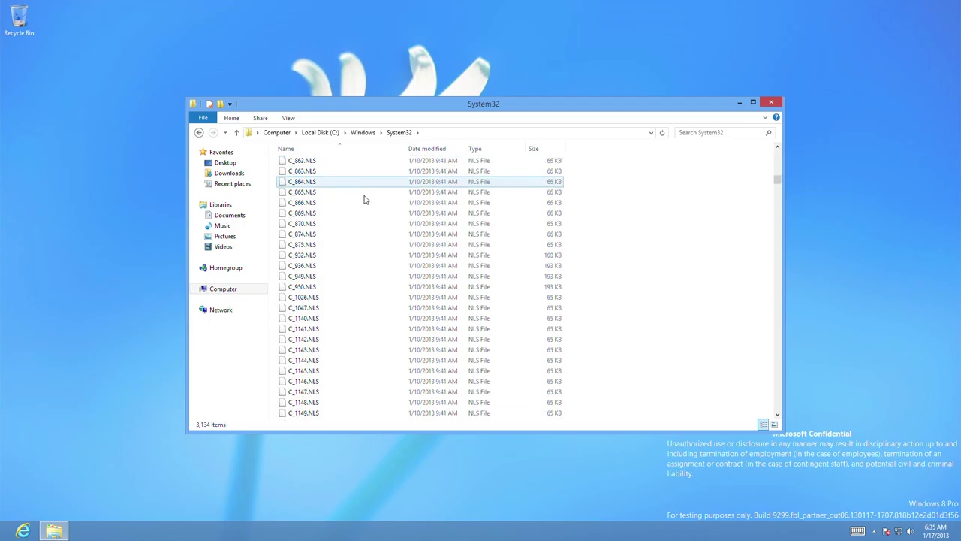
scroll(376, 216, down, 20)
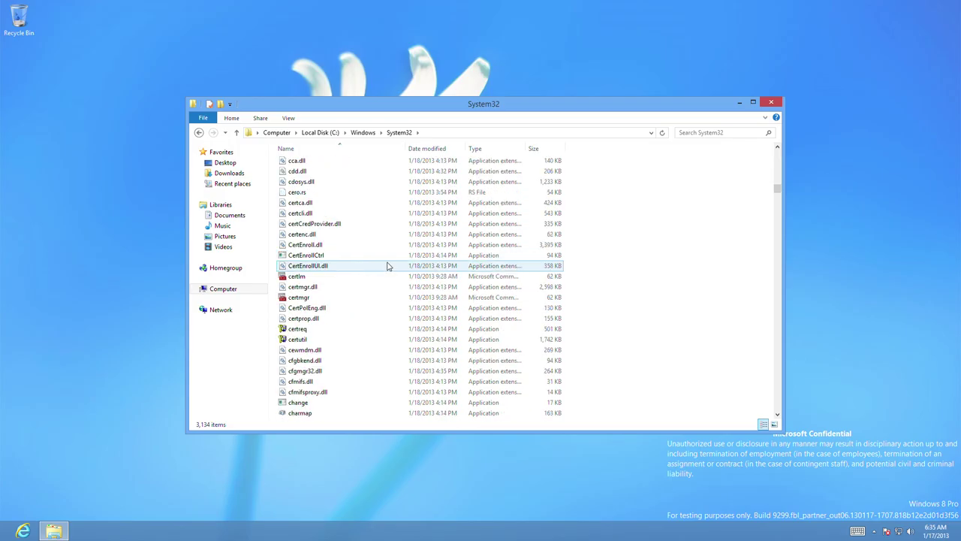
scroll(336, 278, down, 3)
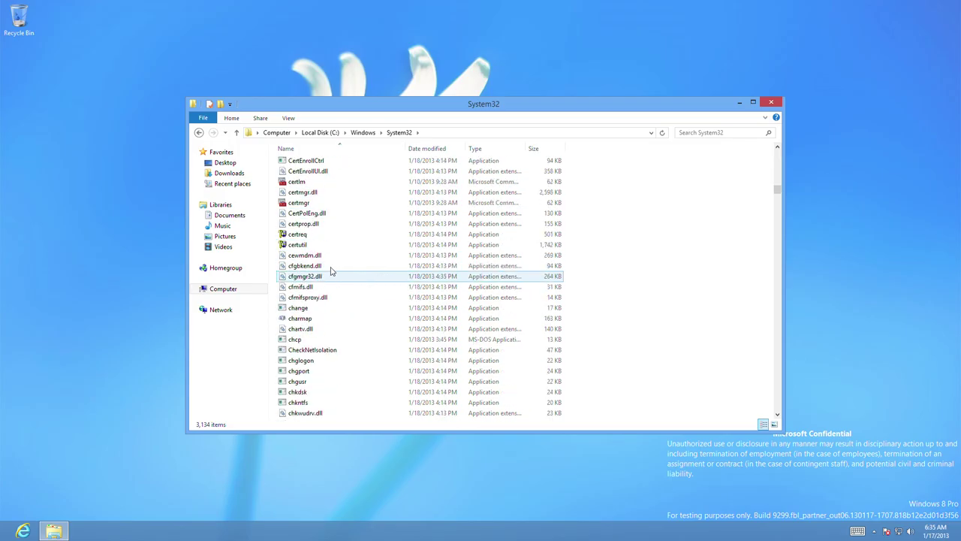
scroll(336, 280, down, 8)
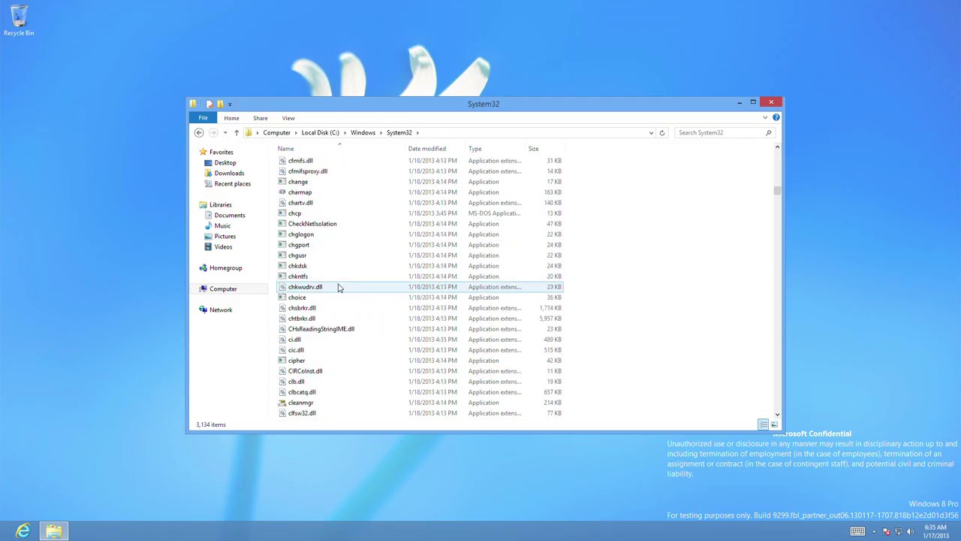
scroll(336, 287, down, 4)
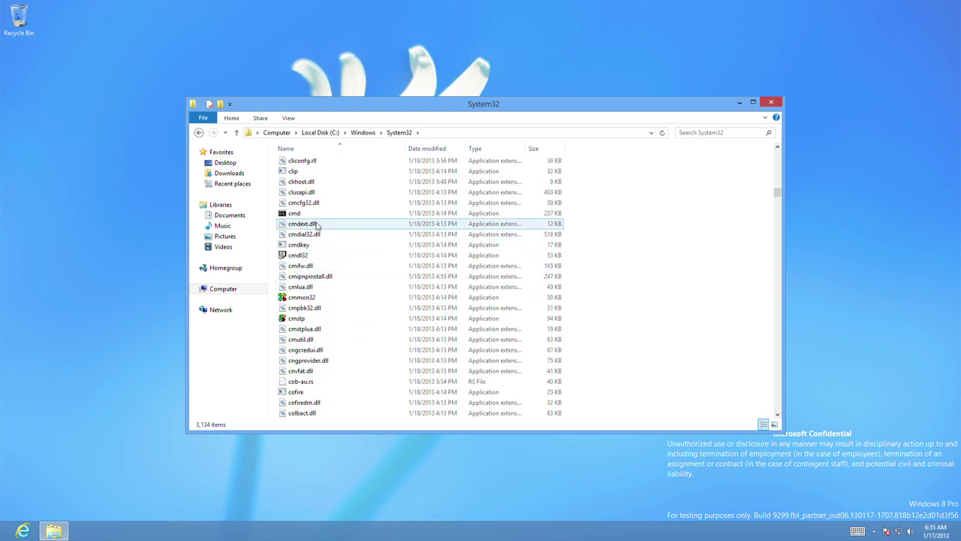
right_click(308, 216)
right_click(300, 215)
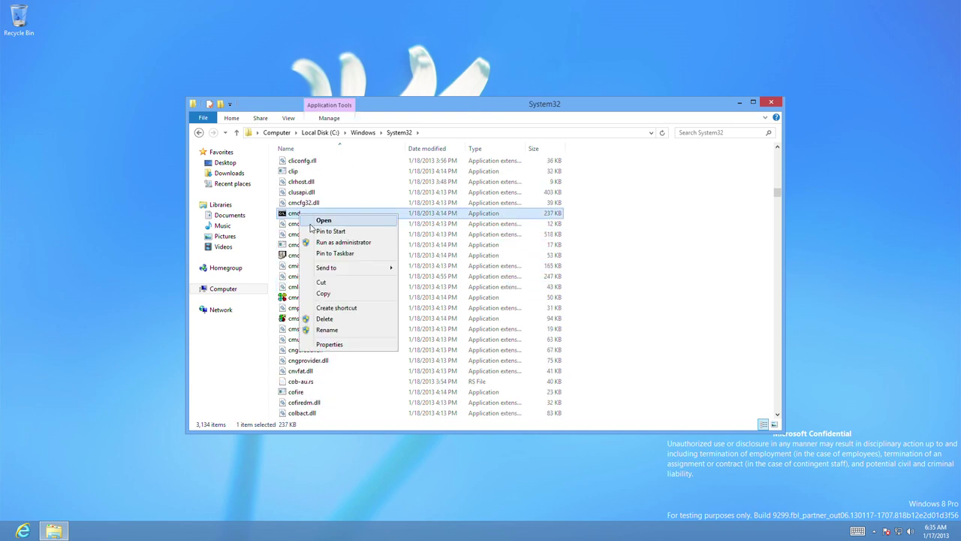
click(328, 242)
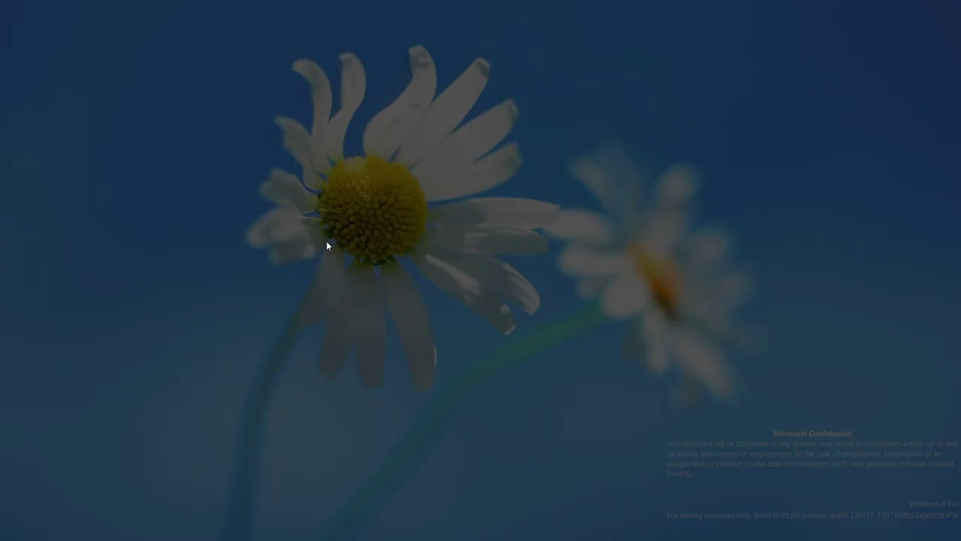
key(Return)
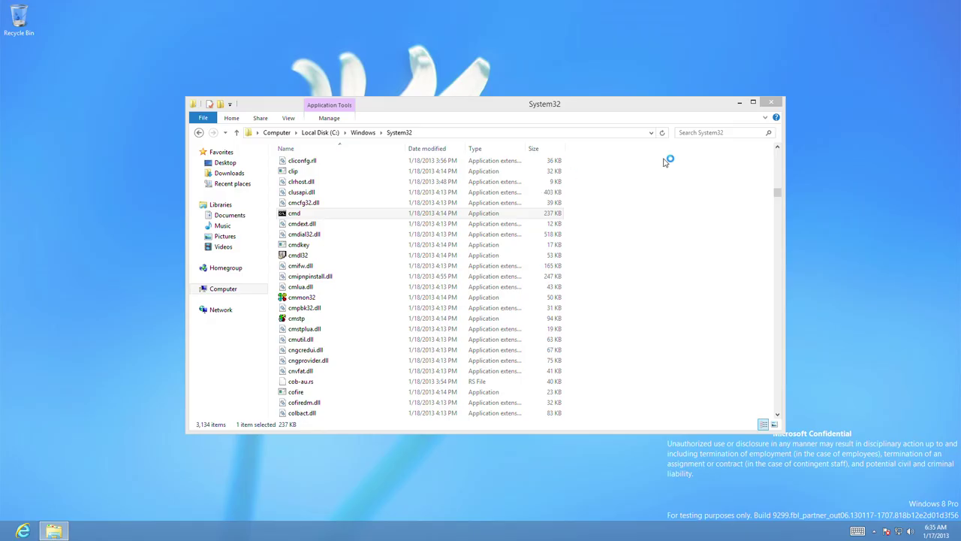
Run sfc /scannow in the administrator command prompt and close the System32 folder window.
text(sf)
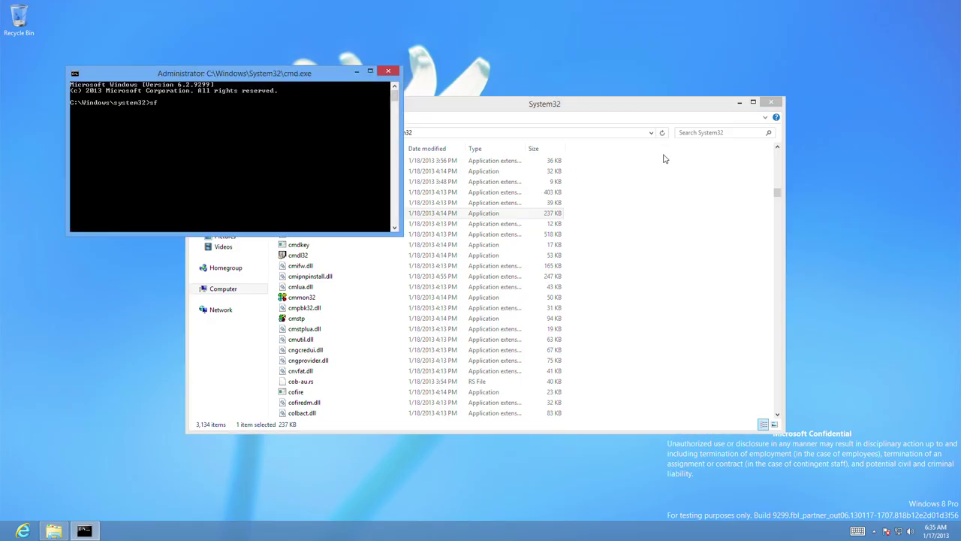
text(c /scannow)
key(Return)
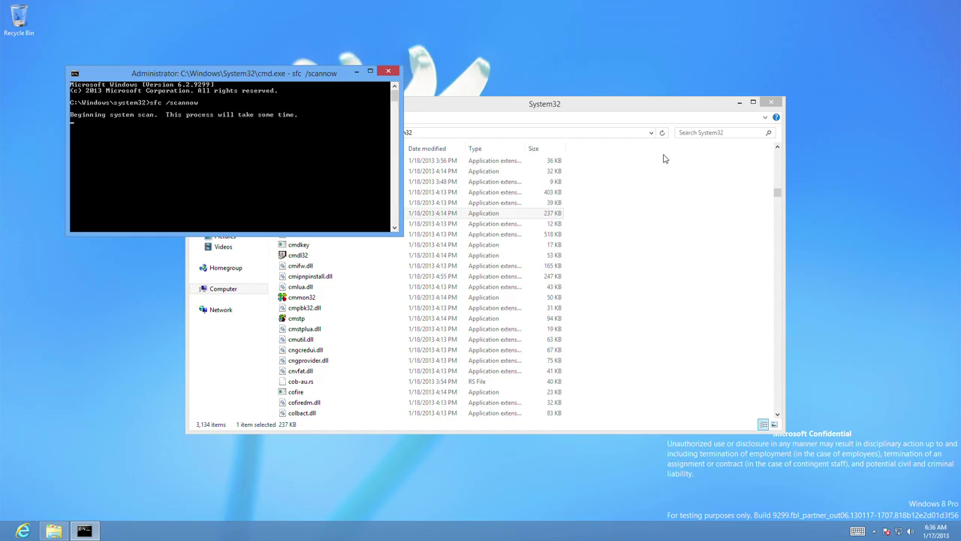
click(772, 103)
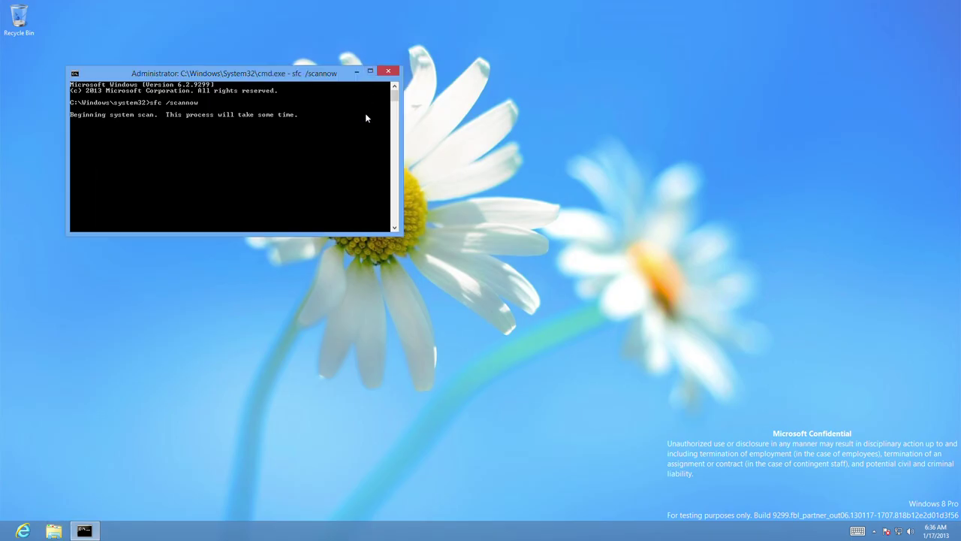
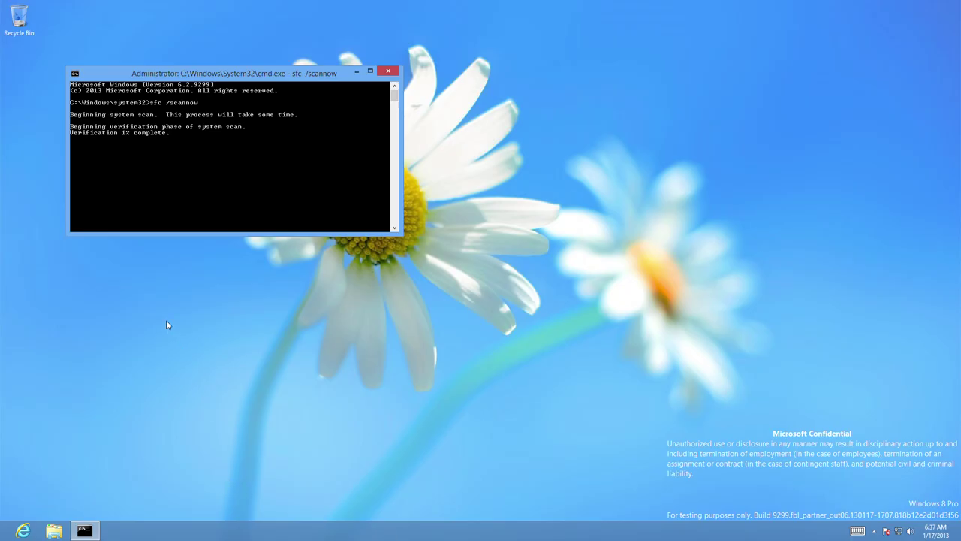
right_click(418, 279)
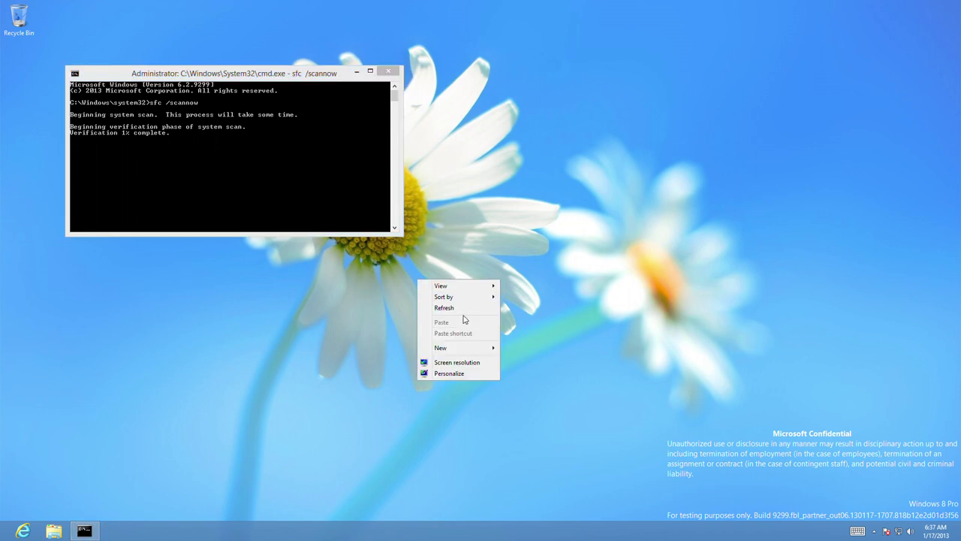
key(Escape)
right_click(455, 228)
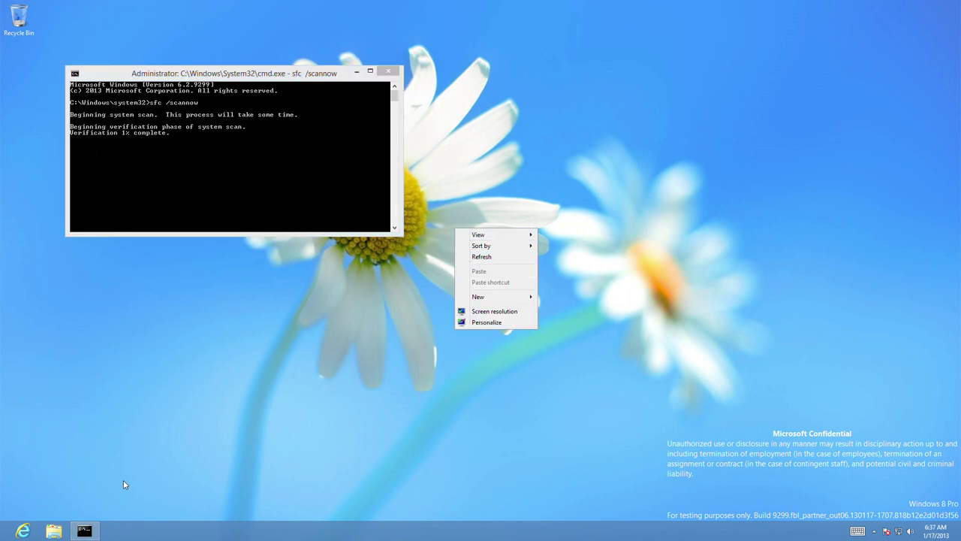
click(124, 485)
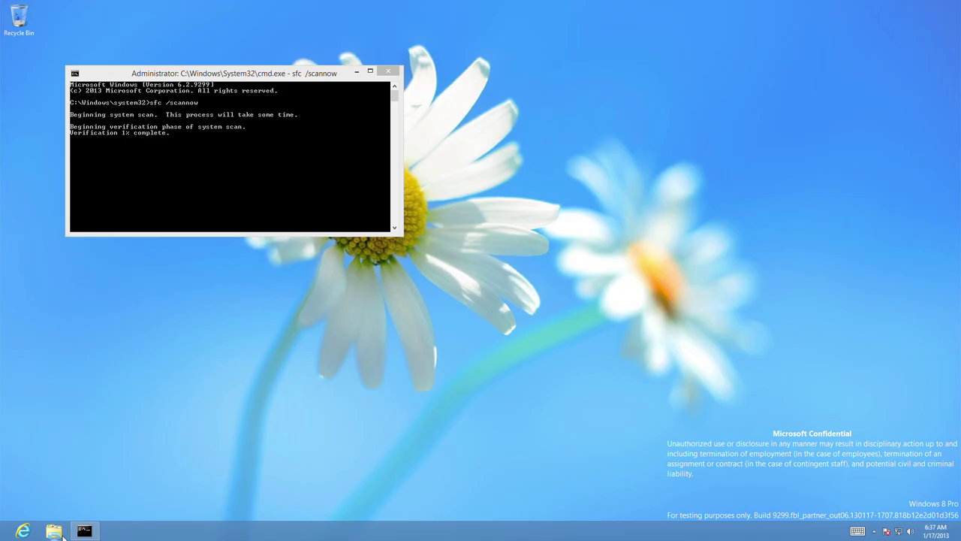
Browse in File Explorer to the Windows folder on Local Disk (C:), moving the window away from the command prompt.
click(63, 534)
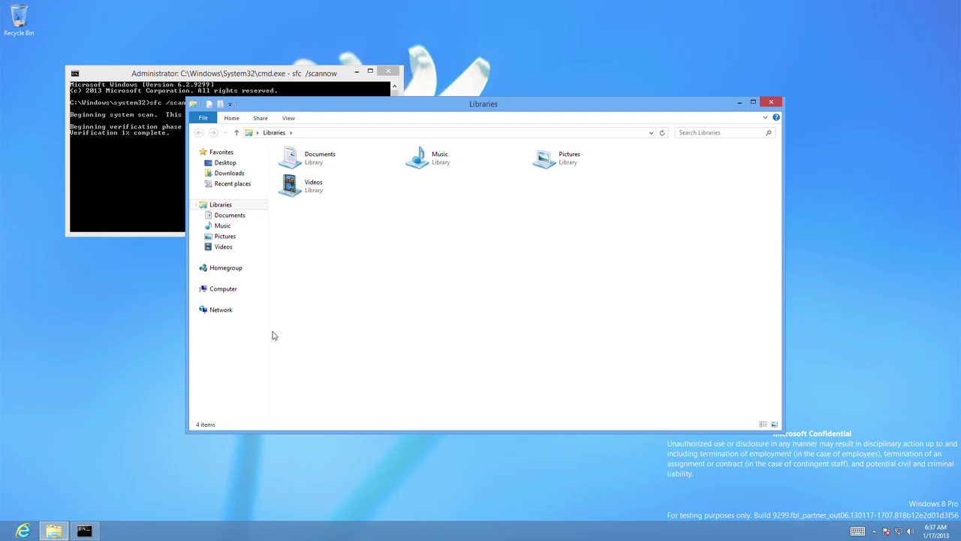
click(237, 297)
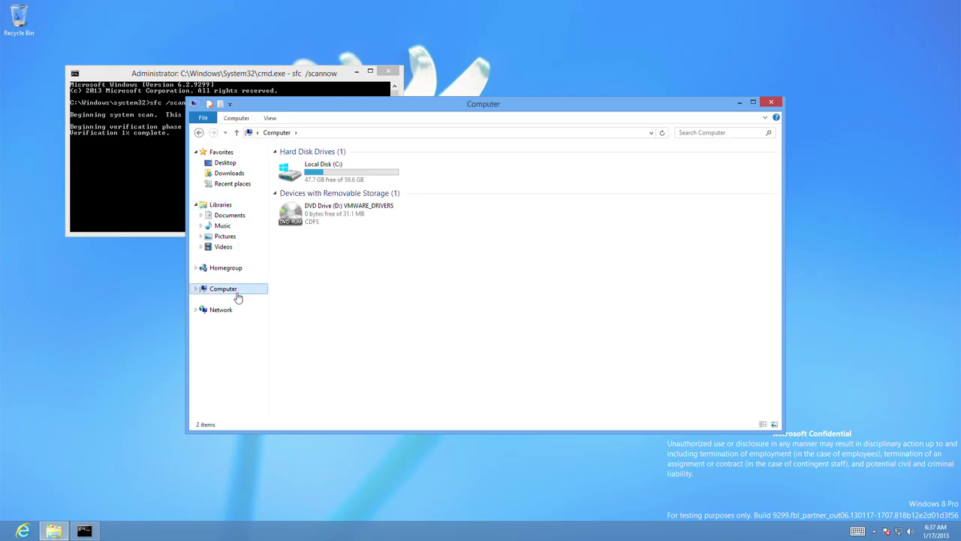
click(321, 180)
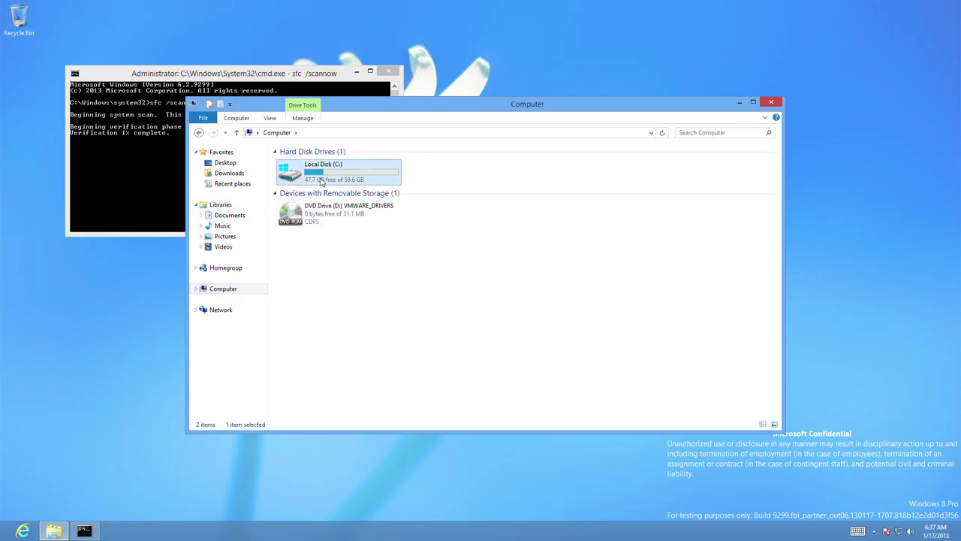
double_click(321, 180)
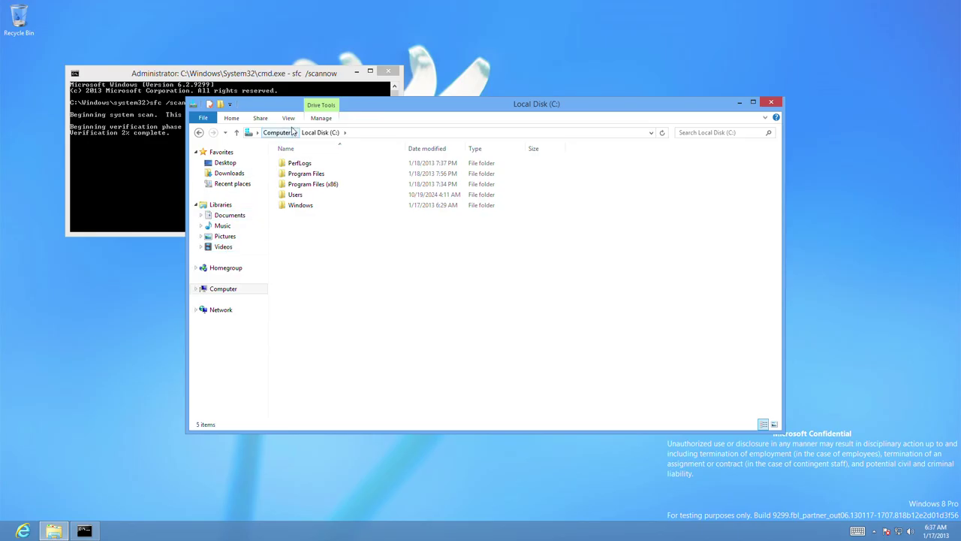
drag(378, 107, 482, 125)
click(452, 225)
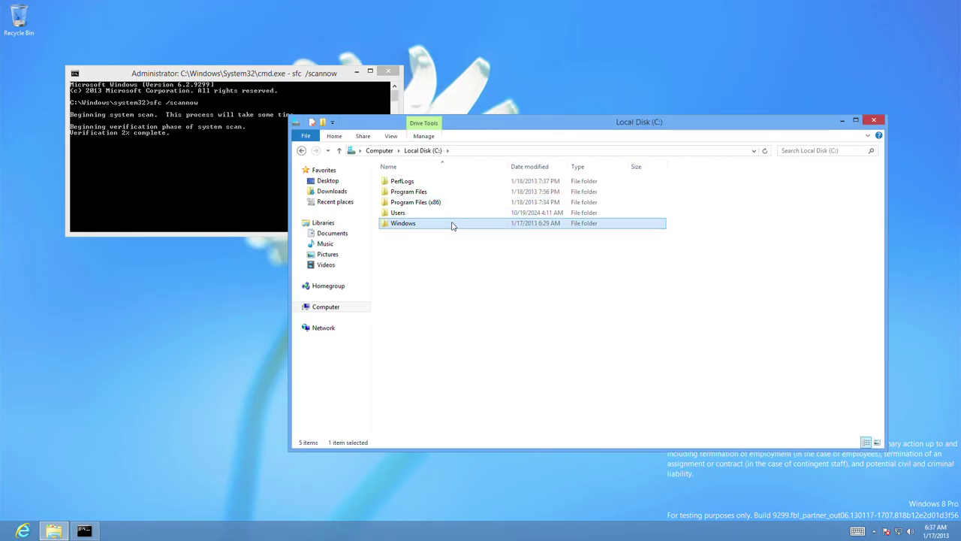
double_click(452, 225)
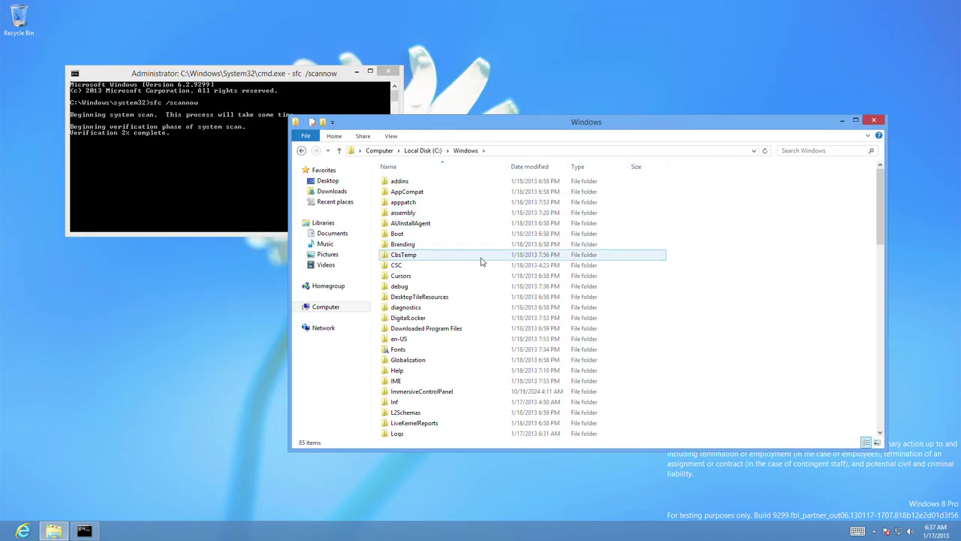
Find regedit in the Windows folder and launch it, approving the elevation request.
scroll(482, 261, down, 10)
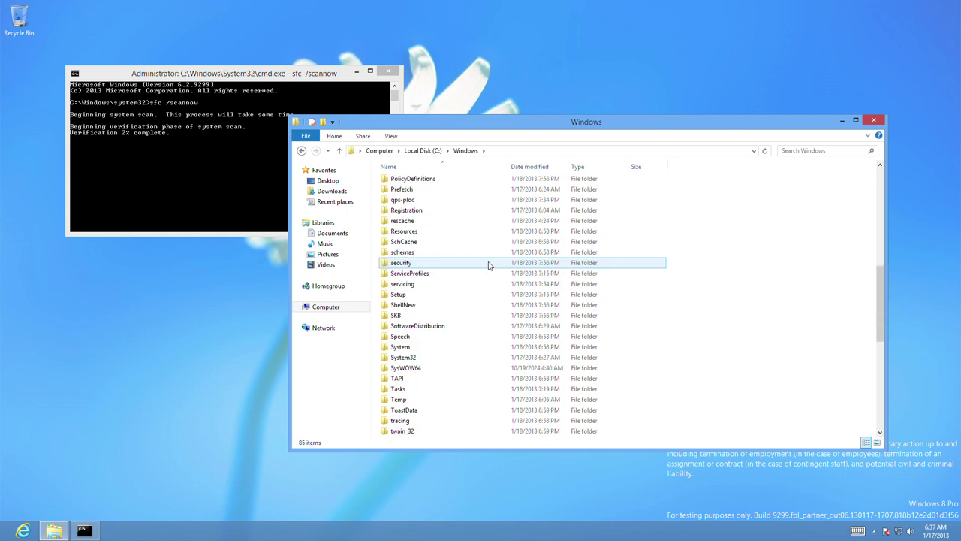
scroll(488, 265, down, 9)
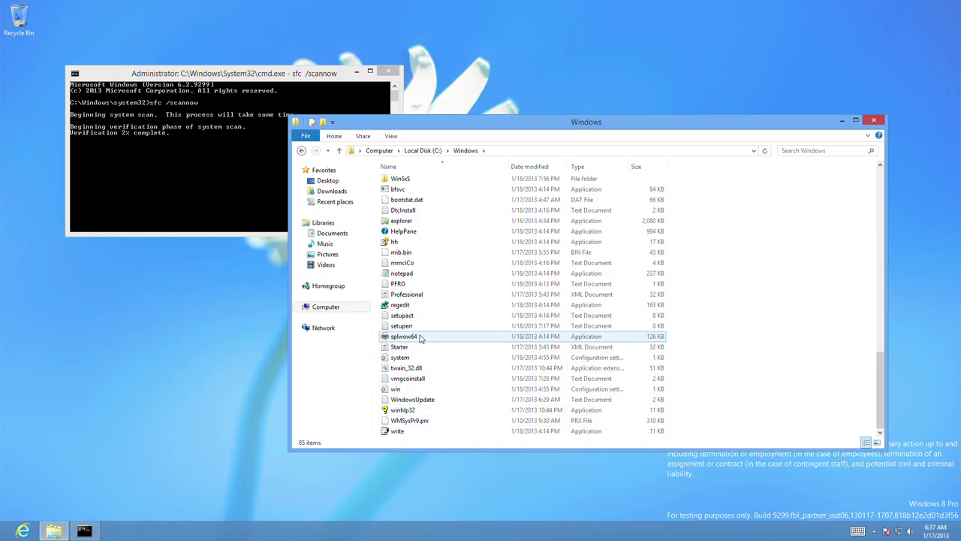
click(416, 307)
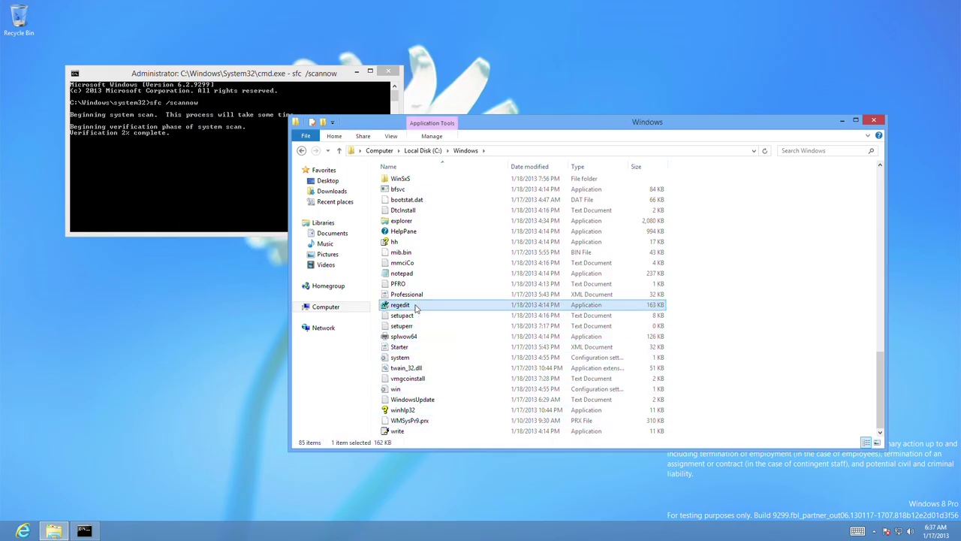
double_click(415, 306)
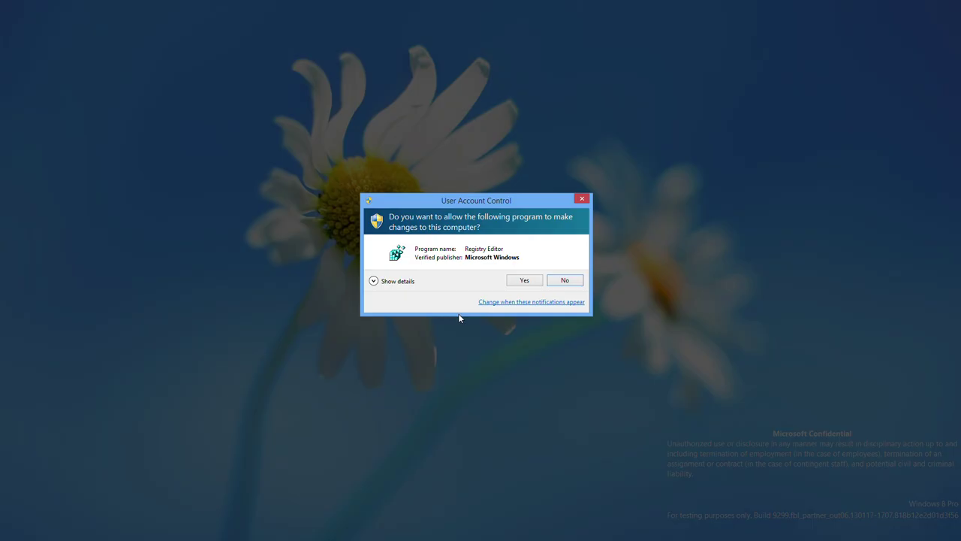
click(516, 280)
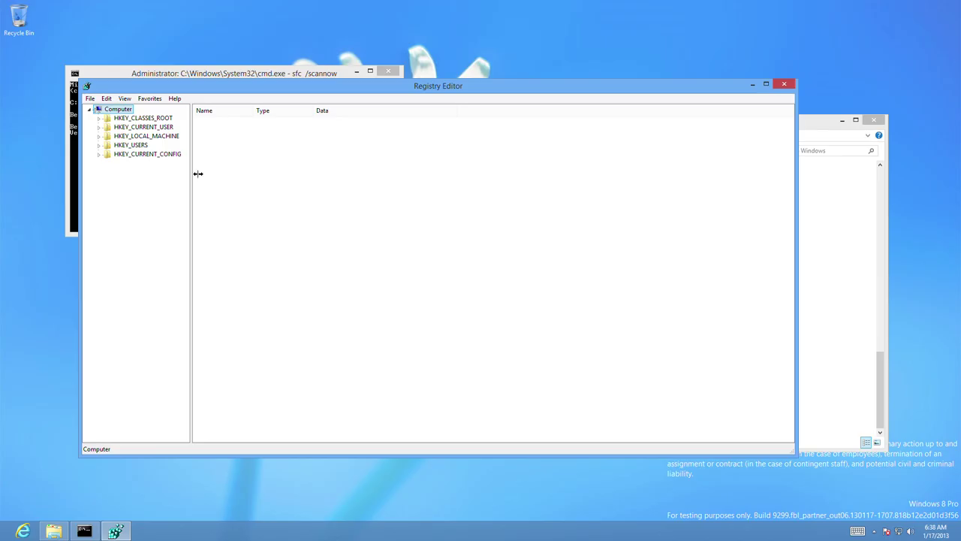
Expand the registry tree through HKEY_CURRENT_USER\Software\Microsoft\Windows\CurrentVersion.
double_click(113, 128)
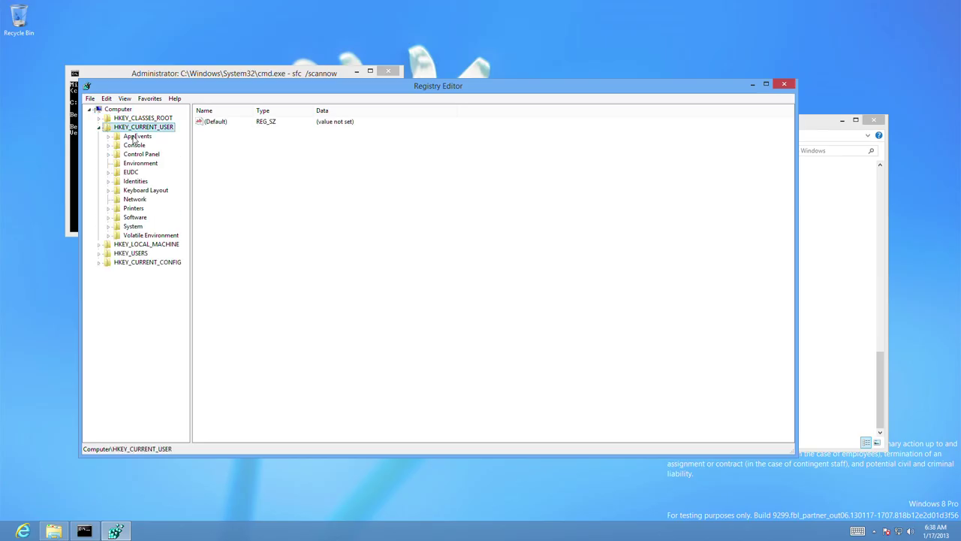
click(135, 218)
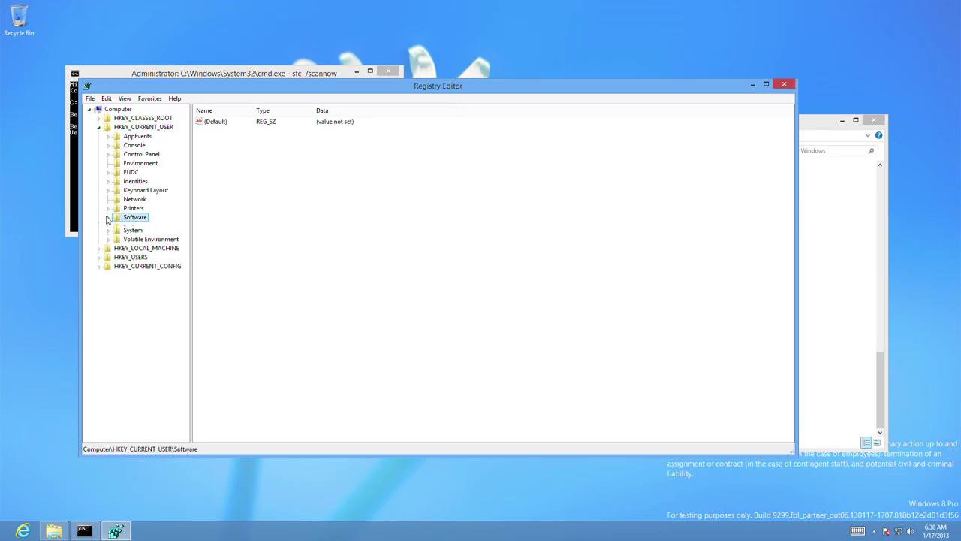
double_click(134, 218)
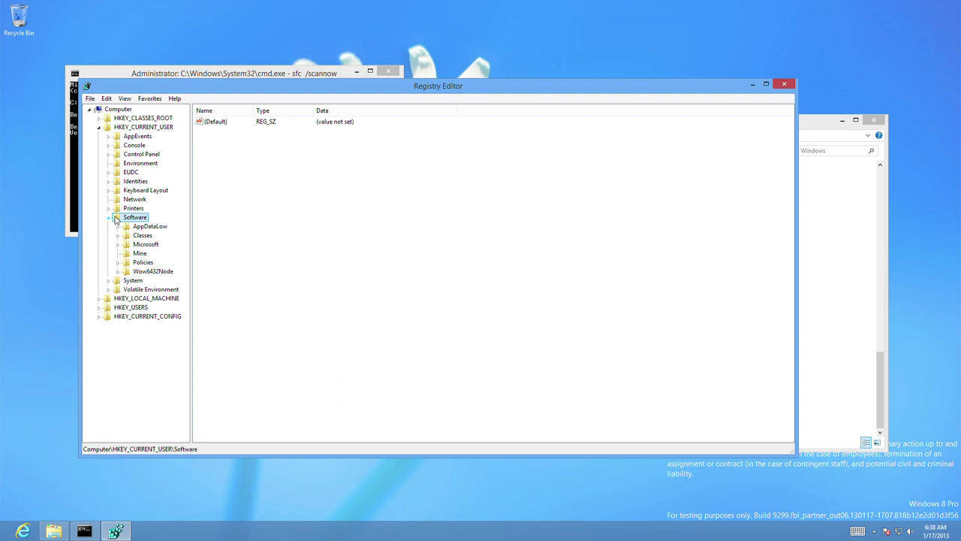
double_click(145, 242)
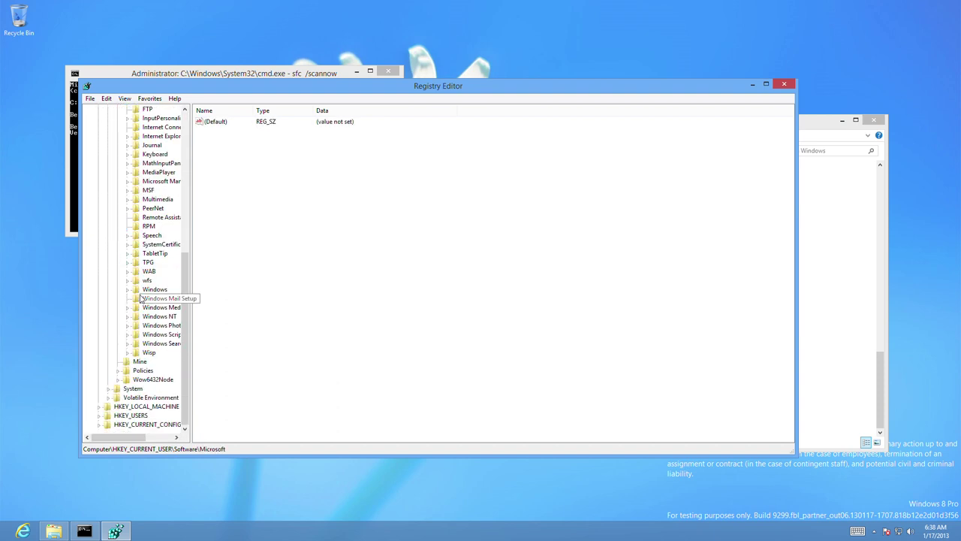
double_click(155, 290)
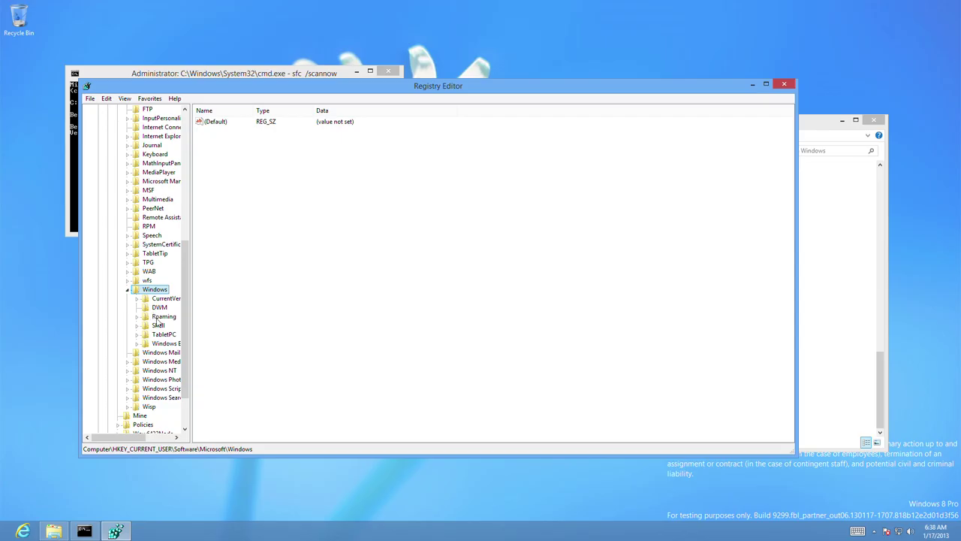
double_click(154, 298)
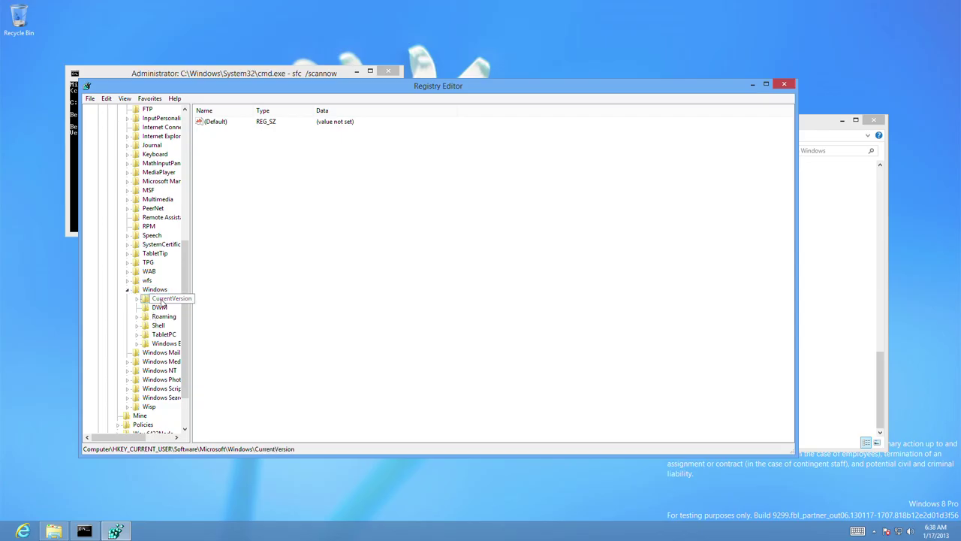
Look through the subkeys of CurrentVersion and of the parent Microsoft key.
scroll(158, 285, down, 5)
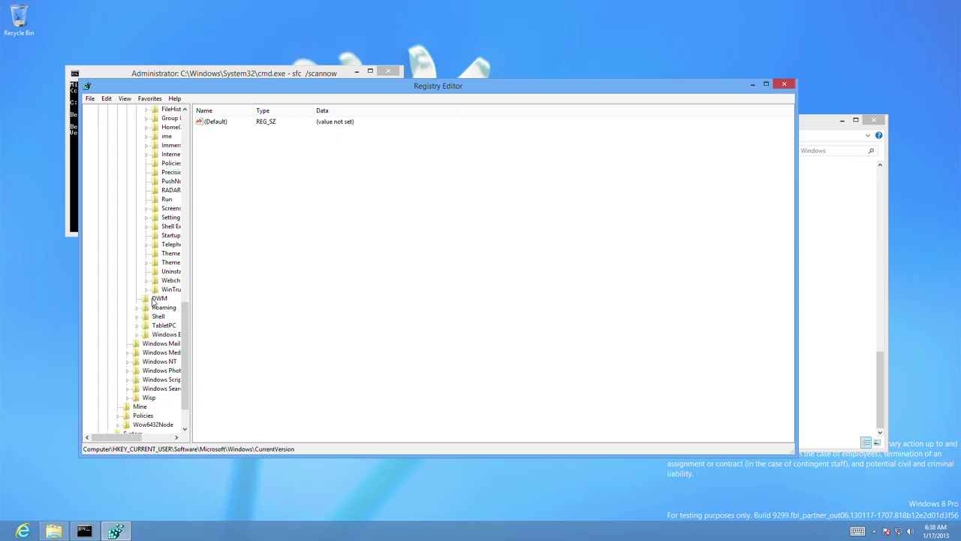
scroll(180, 165, up, 3)
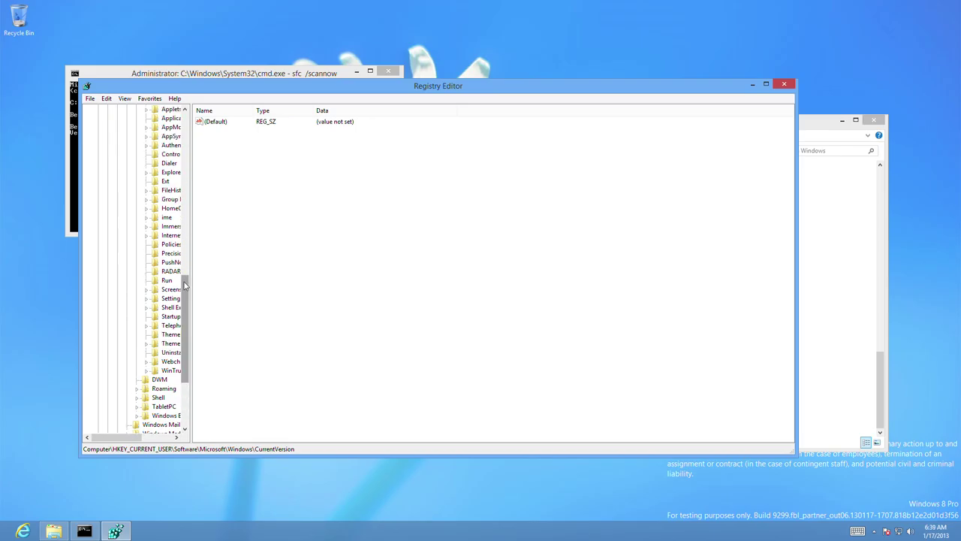
scroll(180, 240, up, 2)
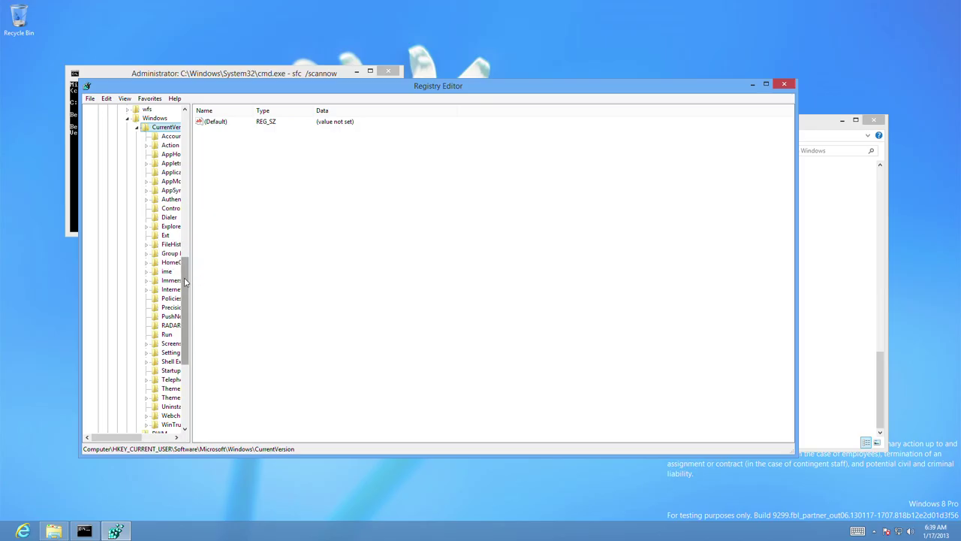
scroll(172, 277, up, 7)
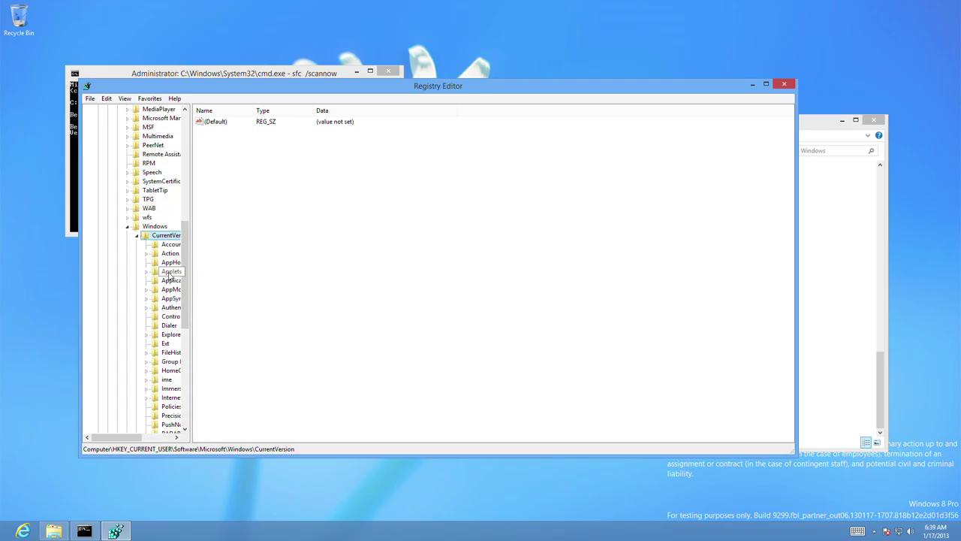
scroll(171, 278, up, 8)
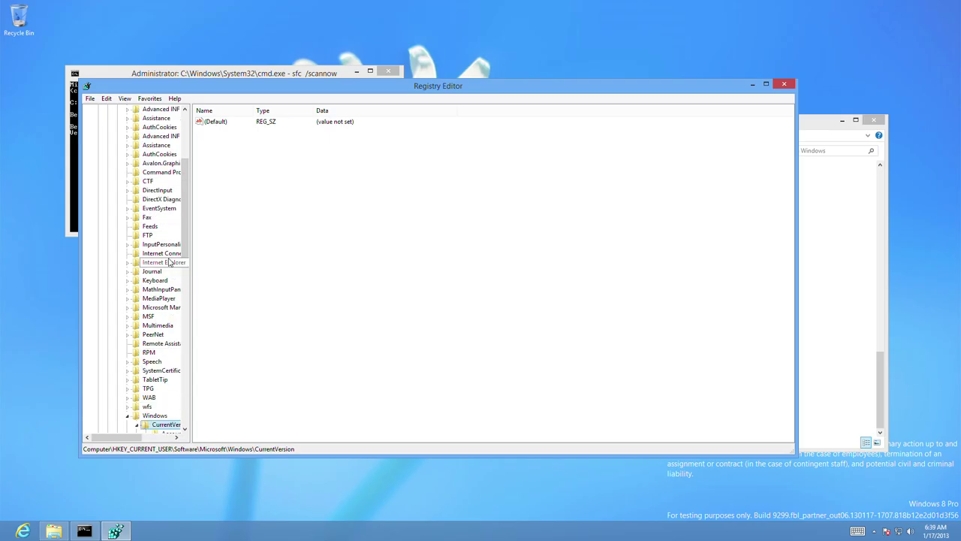
scroll(170, 262, up, 1)
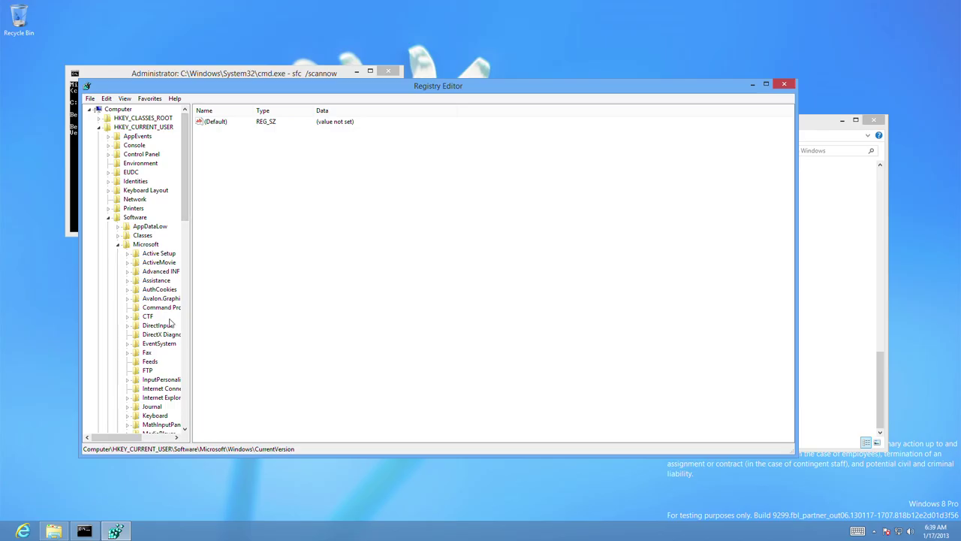
Create a new key named Lock Screen under the current user's Windows\CurrentVersion key.
scroll(166, 340, down, 3)
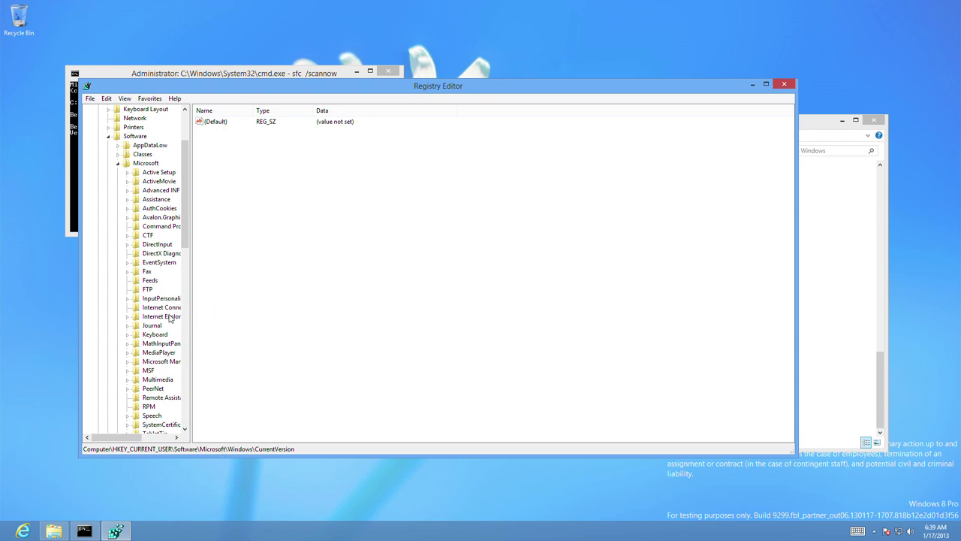
scroll(165, 345, down, 5)
right_click(179, 344)
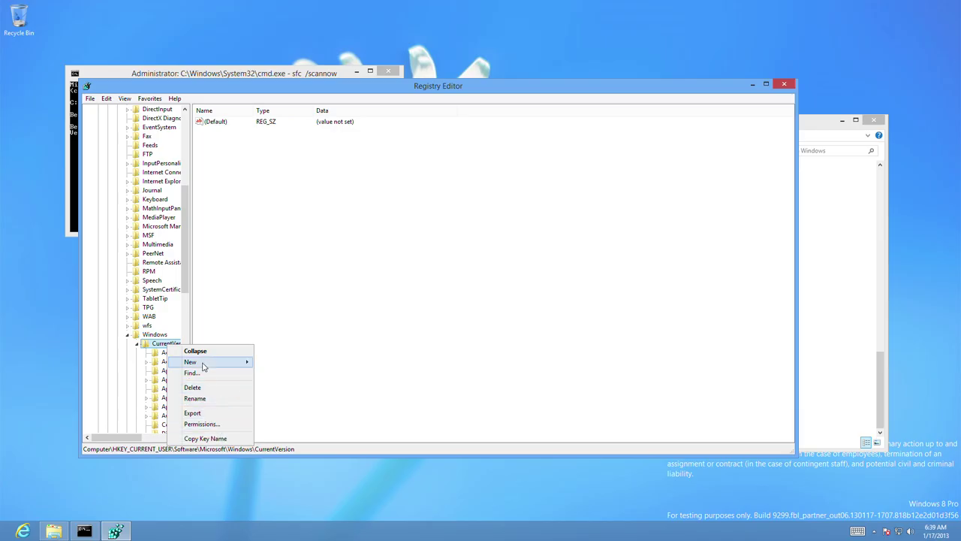
mouse_move(204, 365)
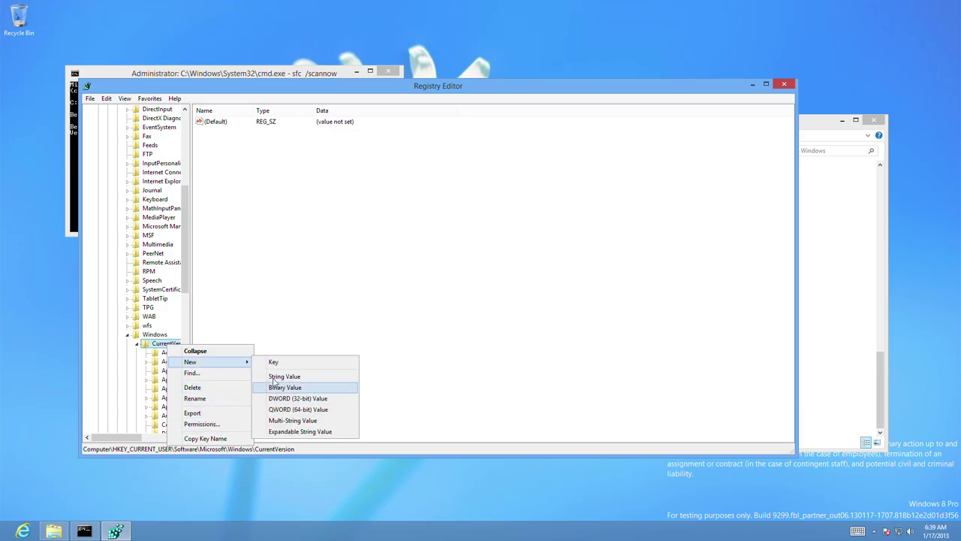
click(278, 365)
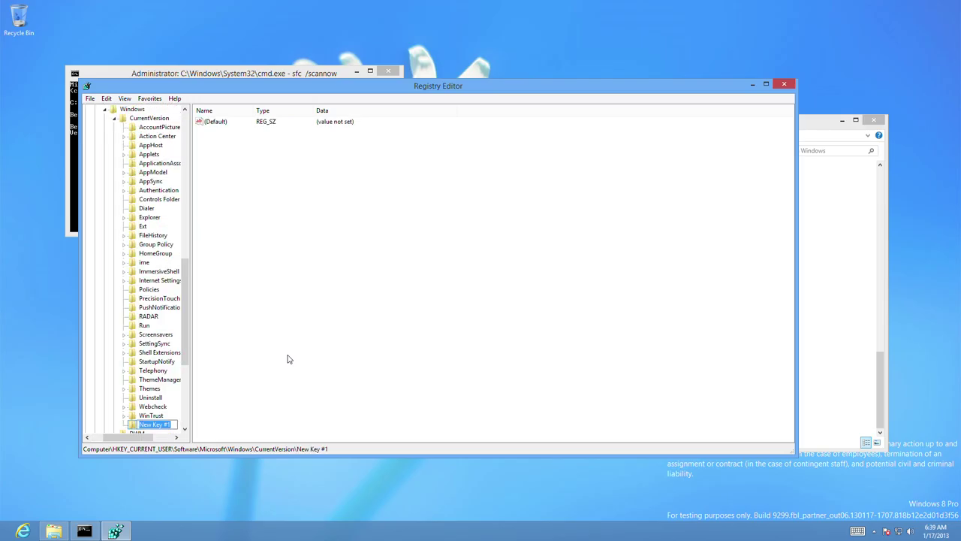
text(Lock Screen)
key(Return)
click(300, 317)
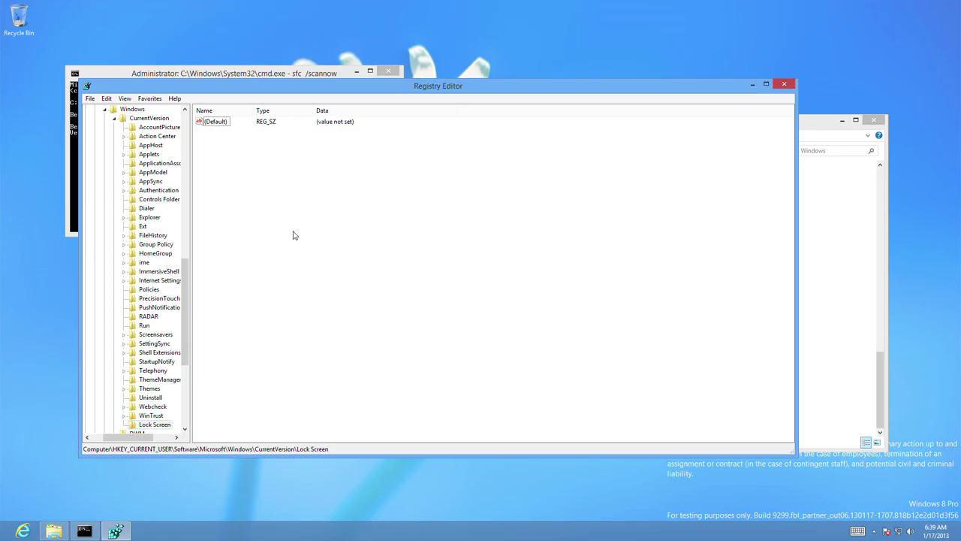
double_click(215, 123)
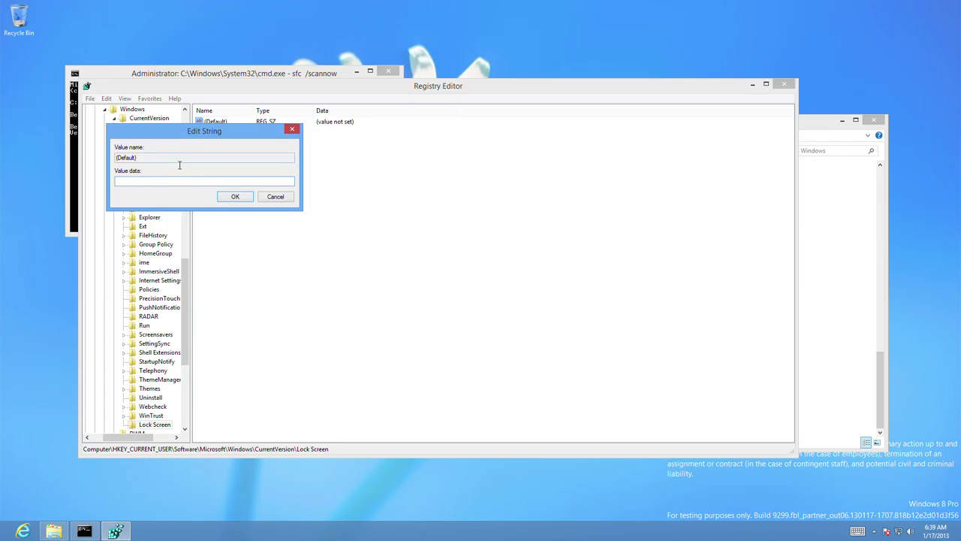
key(shift+Tab)
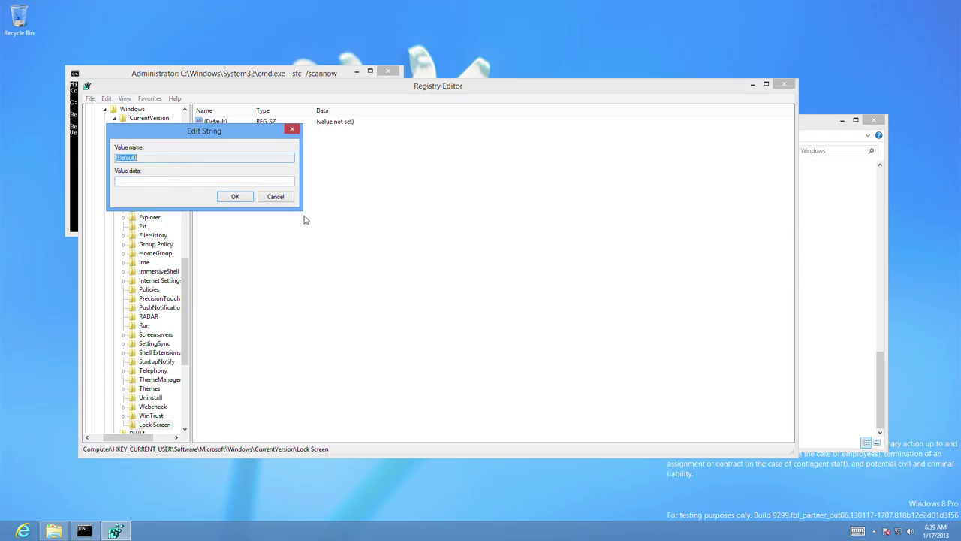
click(275, 198)
right_click(283, 162)
mouse_move(287, 166)
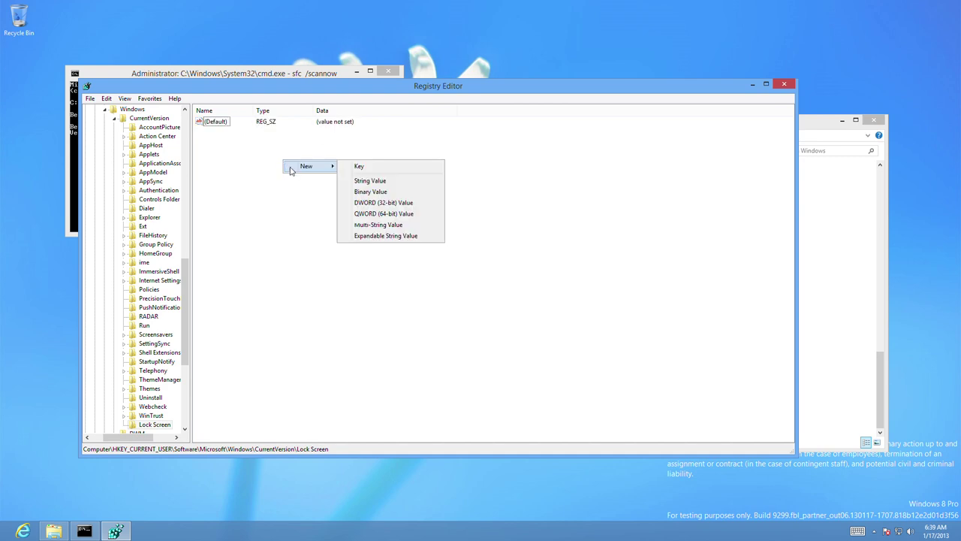
click(370, 181)
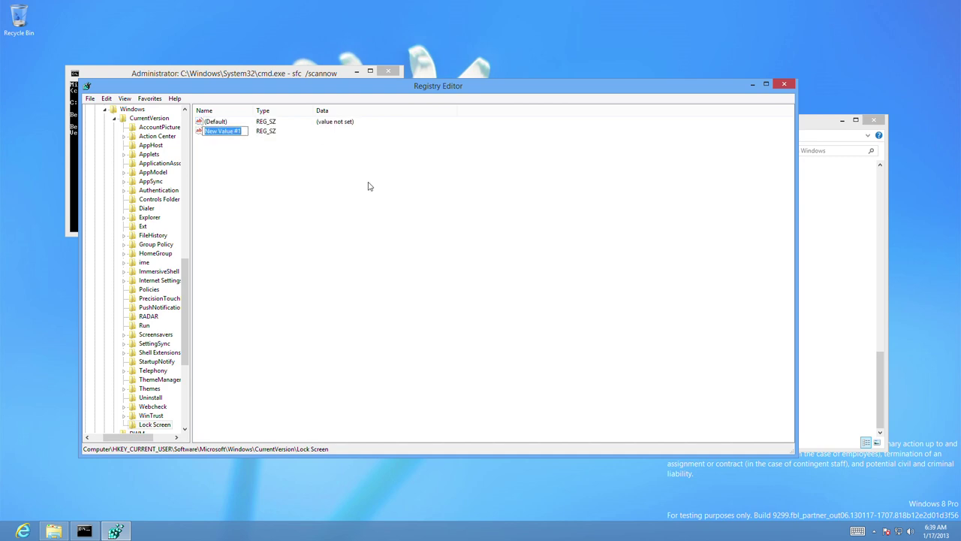
right_click(222, 134)
click(252, 161)
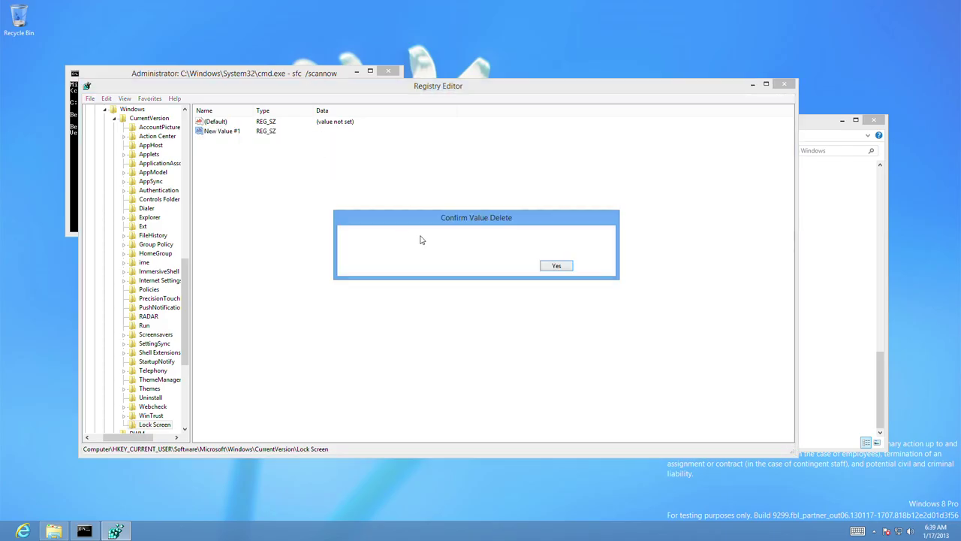
click(564, 271)
Examine the Lock Screen key's default value and the neighbouring CurrentVersion keys, including the ThemeActive value of ThemeManager.
drag(418, 91, 427, 194)
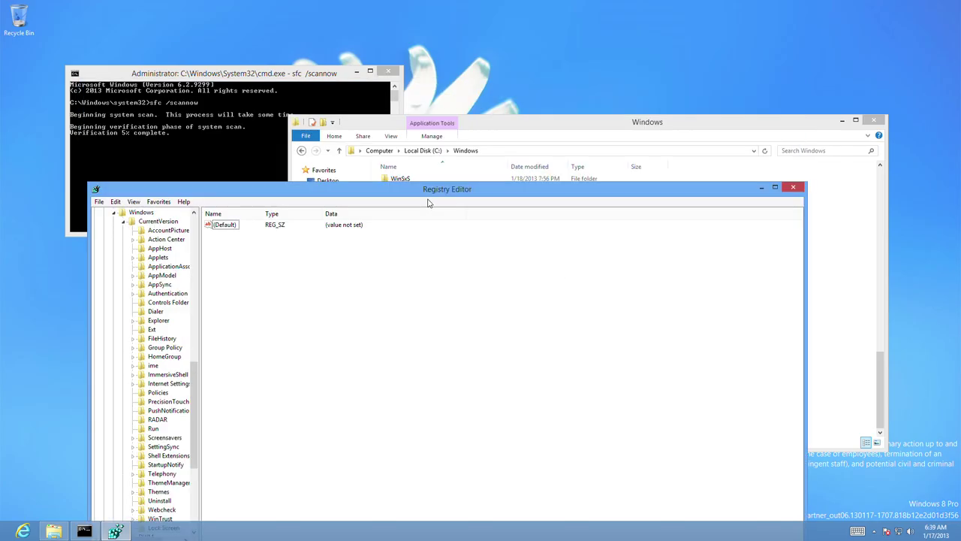
double_click(224, 225)
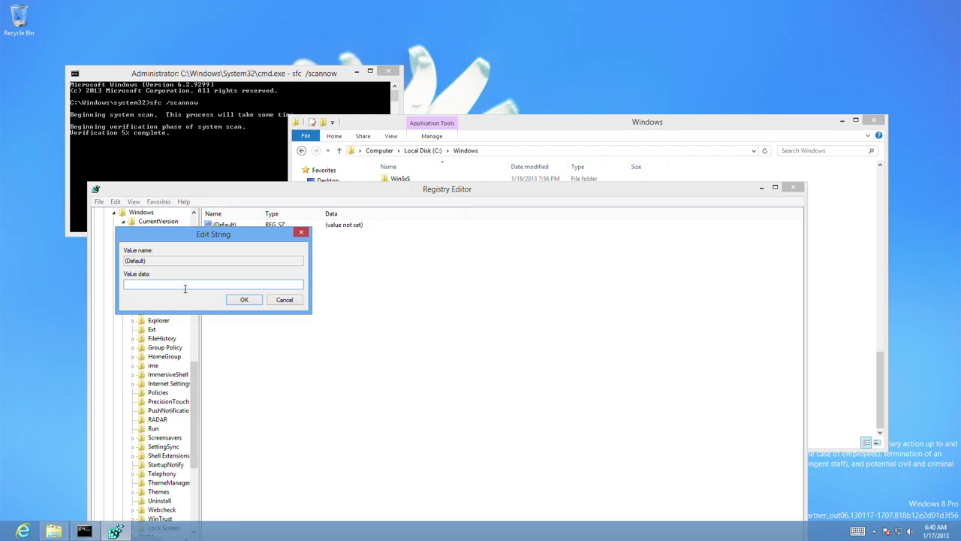
click(286, 301)
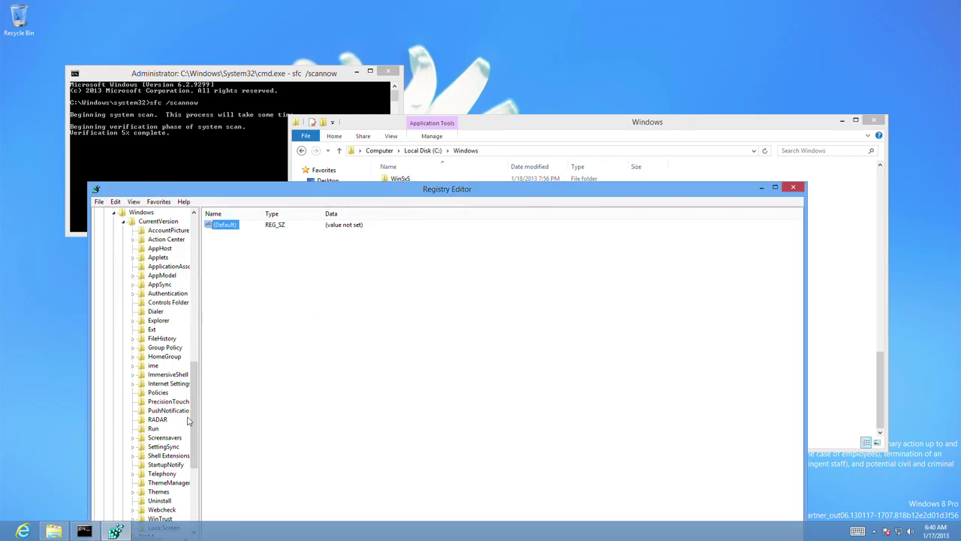
scroll(180, 428, down, 3)
click(160, 447)
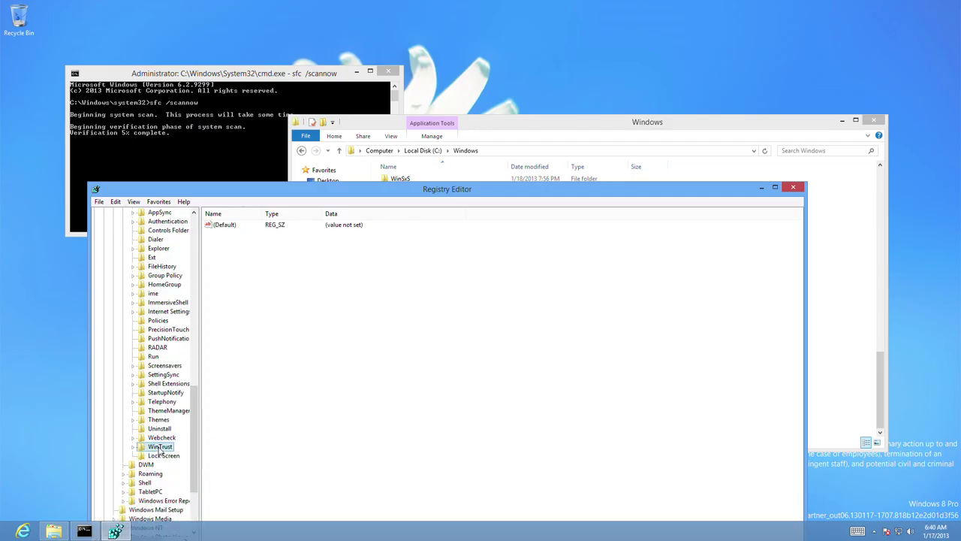
click(160, 438)
click(163, 455)
click(160, 429)
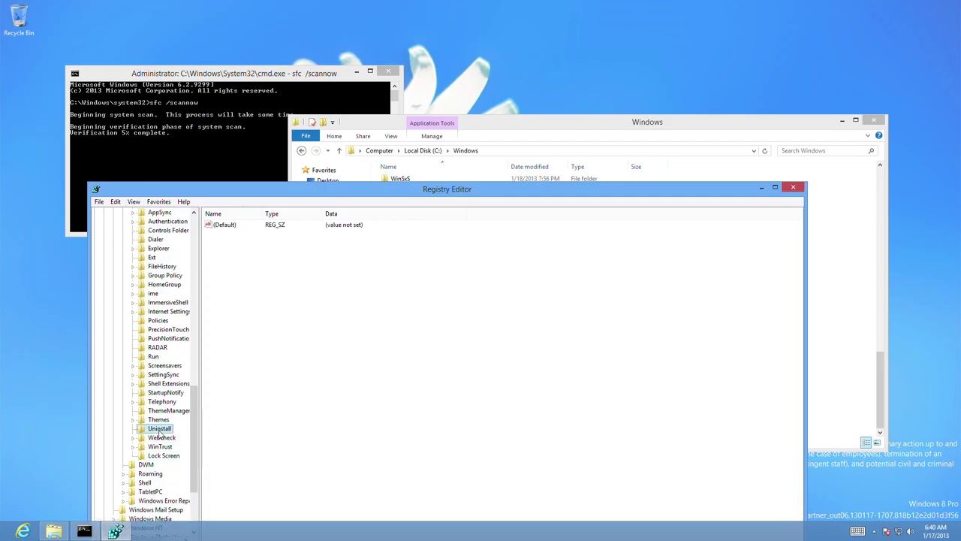
click(165, 410)
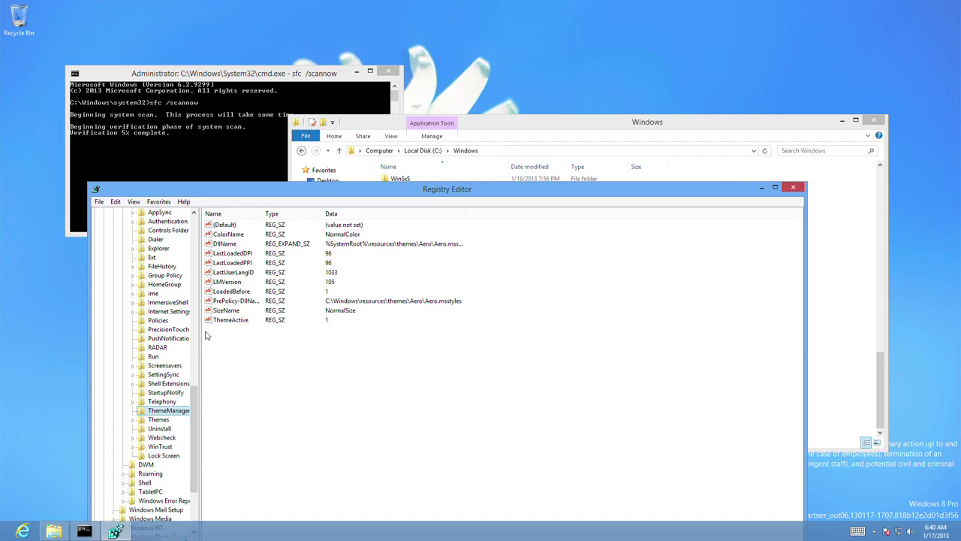
double_click(231, 320)
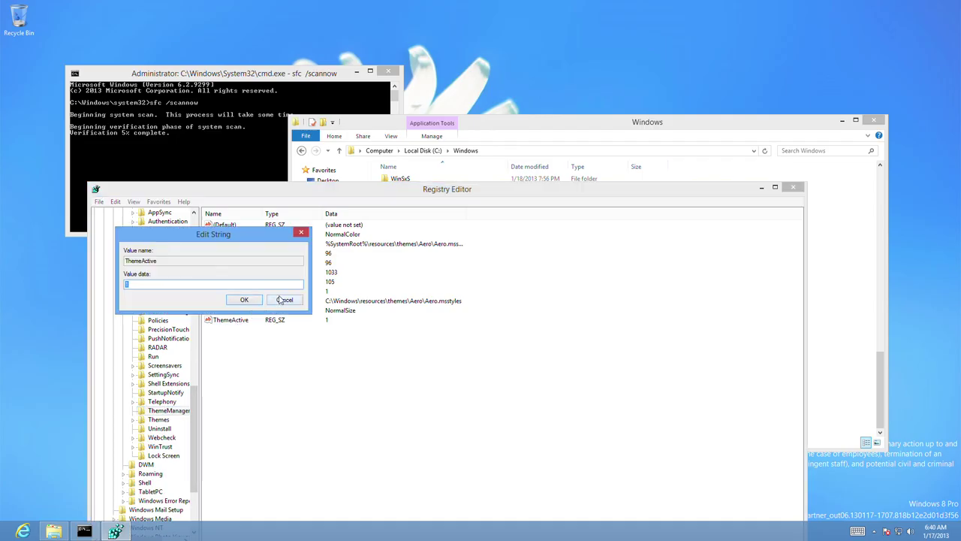
click(284, 300)
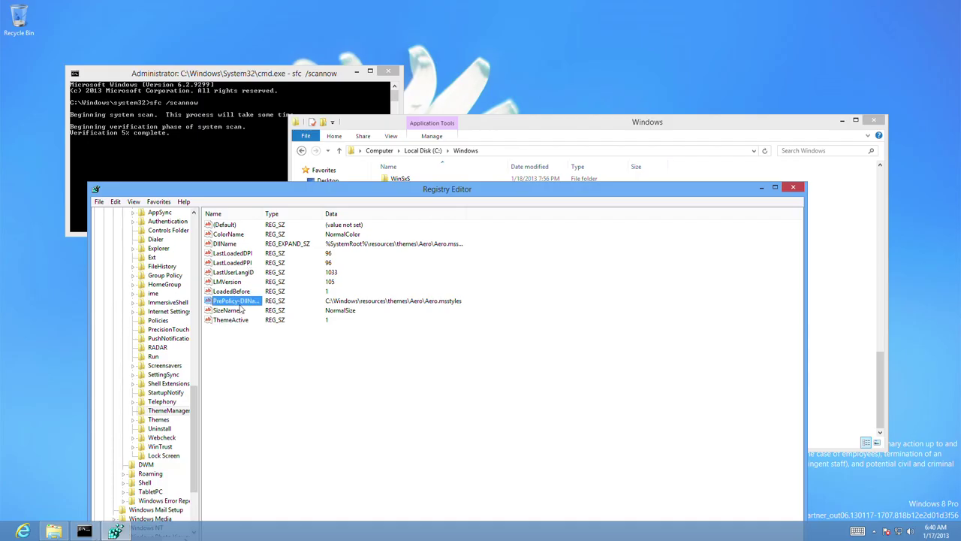
Create a new DWORD (32-bit) value in the Lock Screen key.
click(148, 455)
double_click(224, 227)
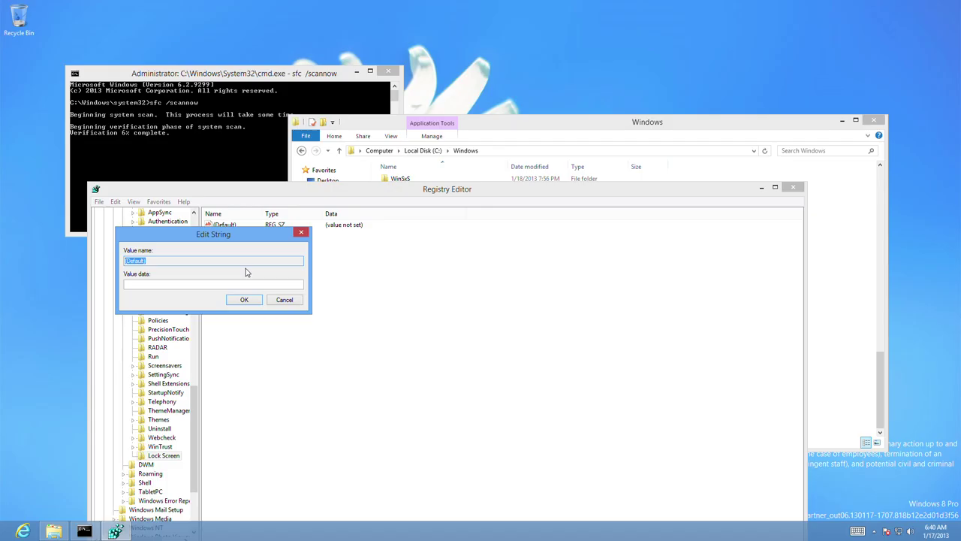
click(283, 302)
right_click(283, 303)
mouse_move(313, 309)
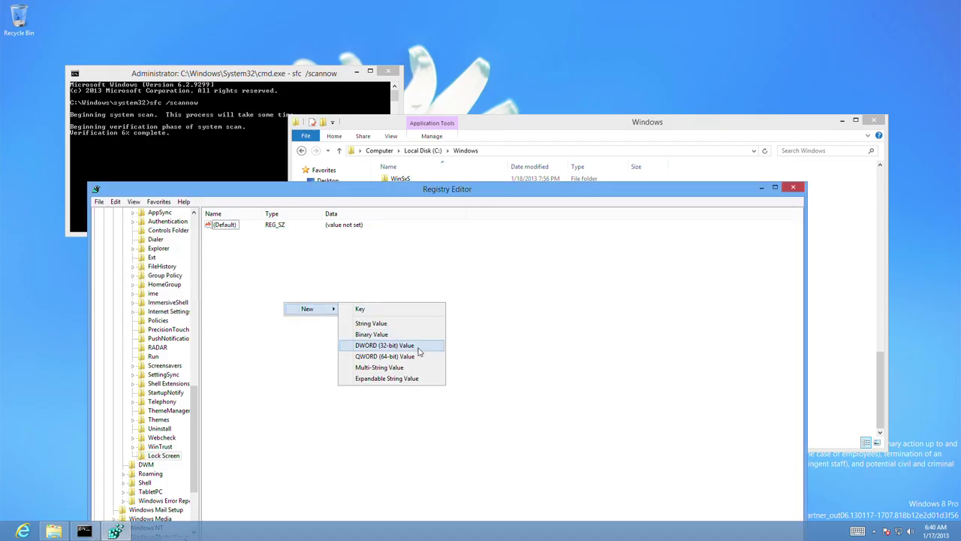
click(417, 346)
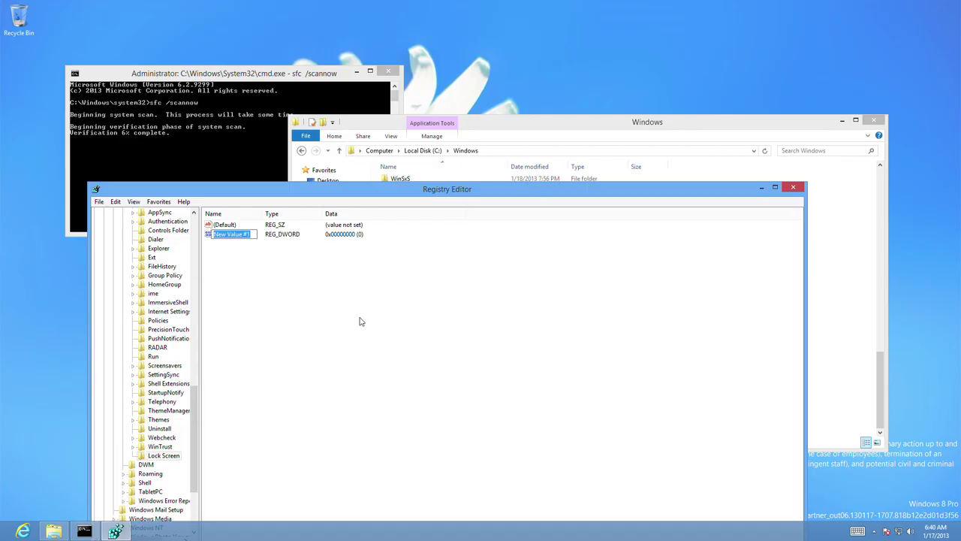
key(Return)
Try to delete the (Default) value of the Lock Screen key.
right_click(225, 232)
click(248, 259)
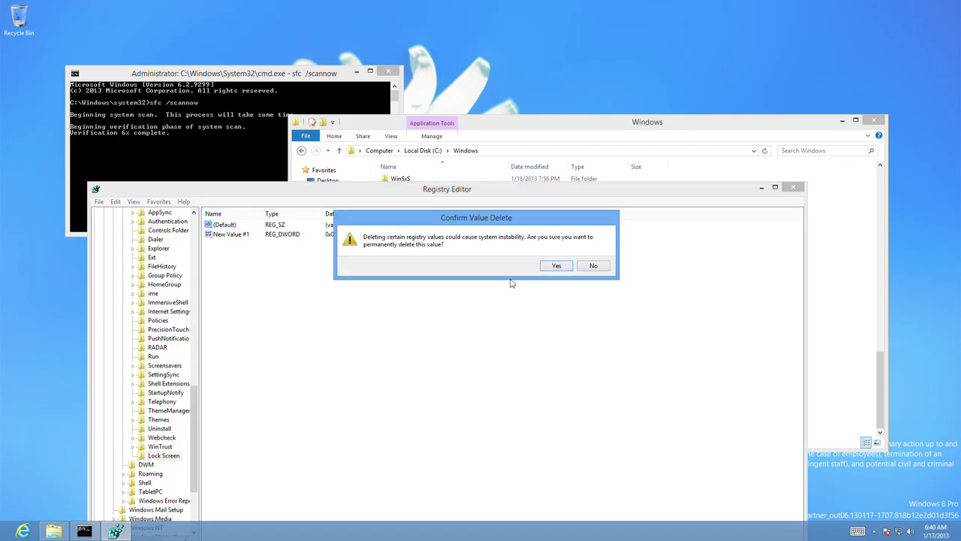
click(557, 266)
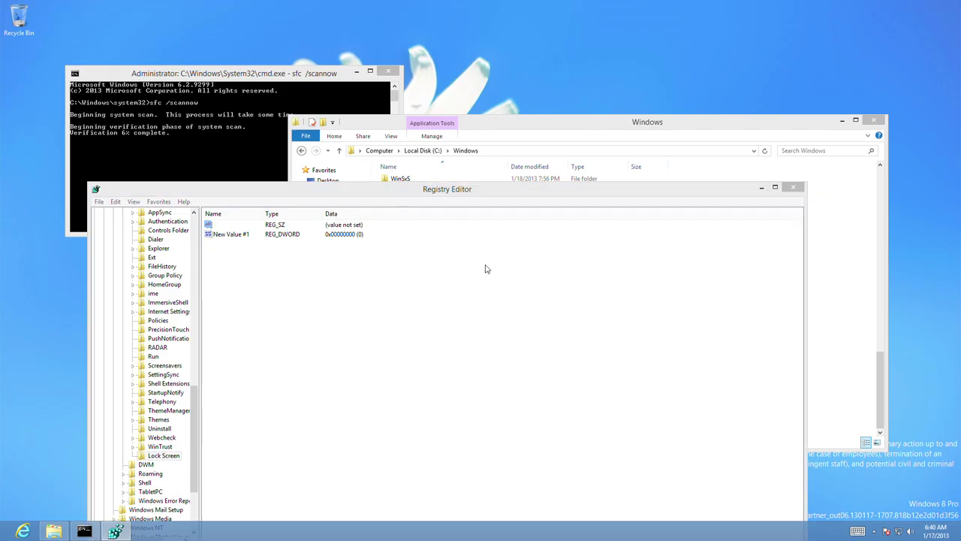
click(545, 266)
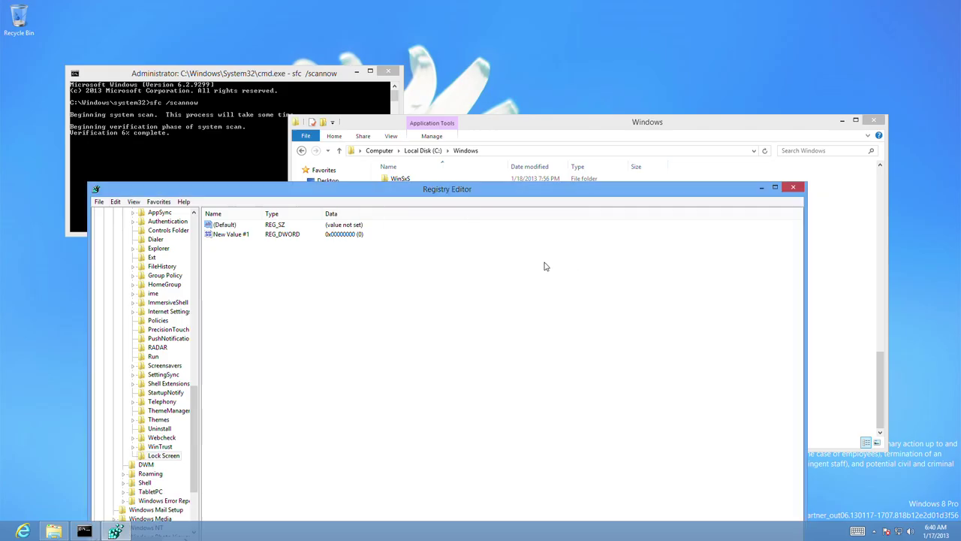
Rename the new DWORD value in the Lock Screen key to SlideshowEnabled.
right_click(230, 235)
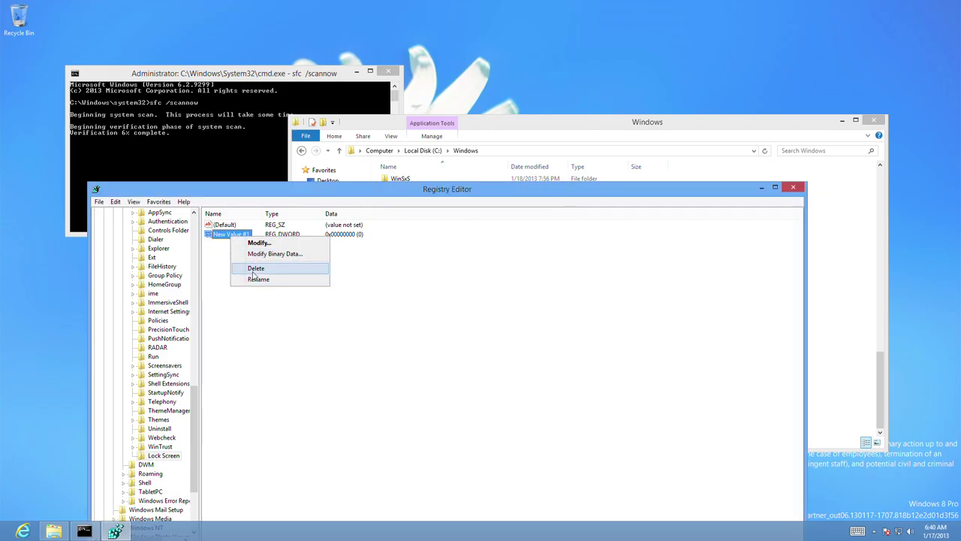
click(258, 279)
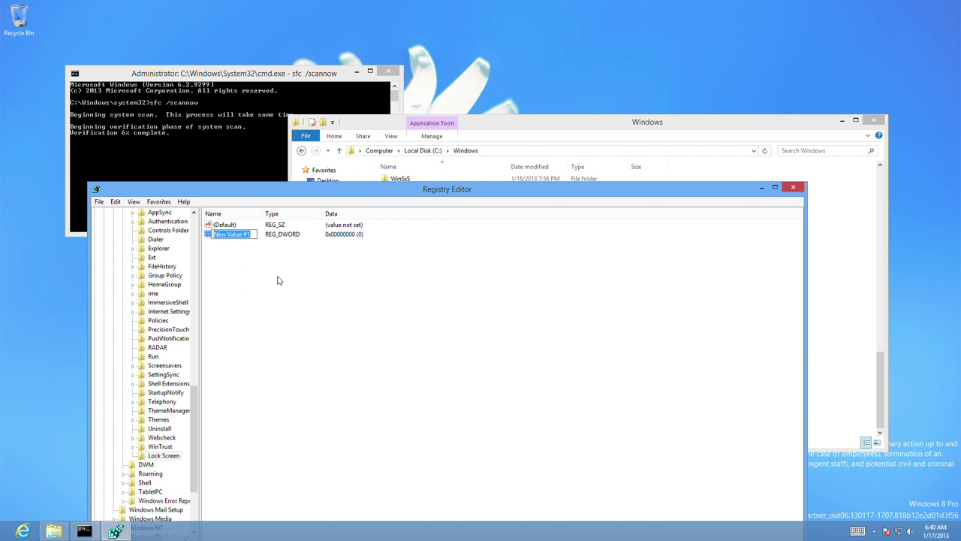
text(sLIDESHOW)
key(BackSpace)
key(BackSpace)
key(BackSpace)
key(BackSpace)
key(BackSpace)
key(BackSpace)
key(BackSpace)
key(BackSpace)
key(BackSpace)
text(SlideshowEnabled)
key(Return)
Set the SlideshowEnabled value data to hexadecimal 00000001.
key(Return)
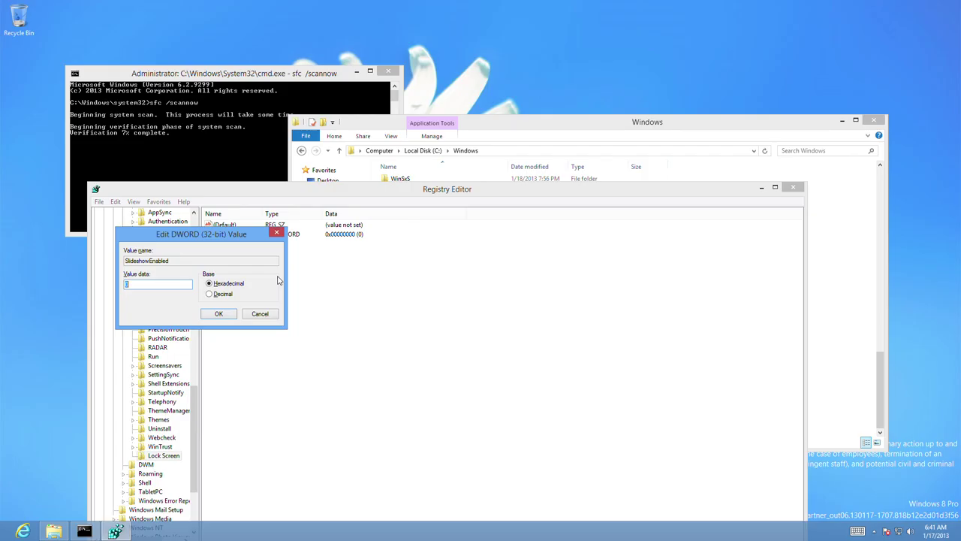
text(00000001)
key(Return)
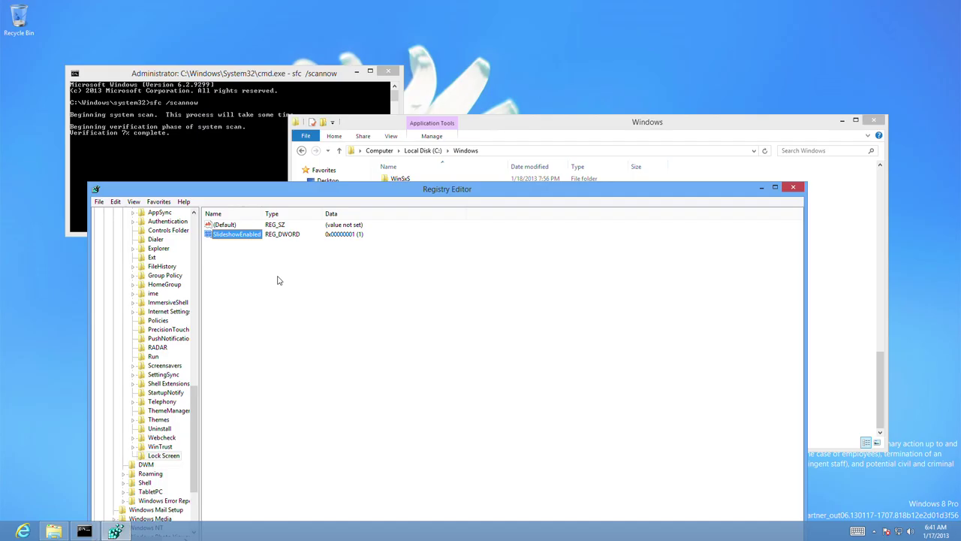
Close the Registry Editor and the Windows folder window.
click(278, 280)
click(801, 188)
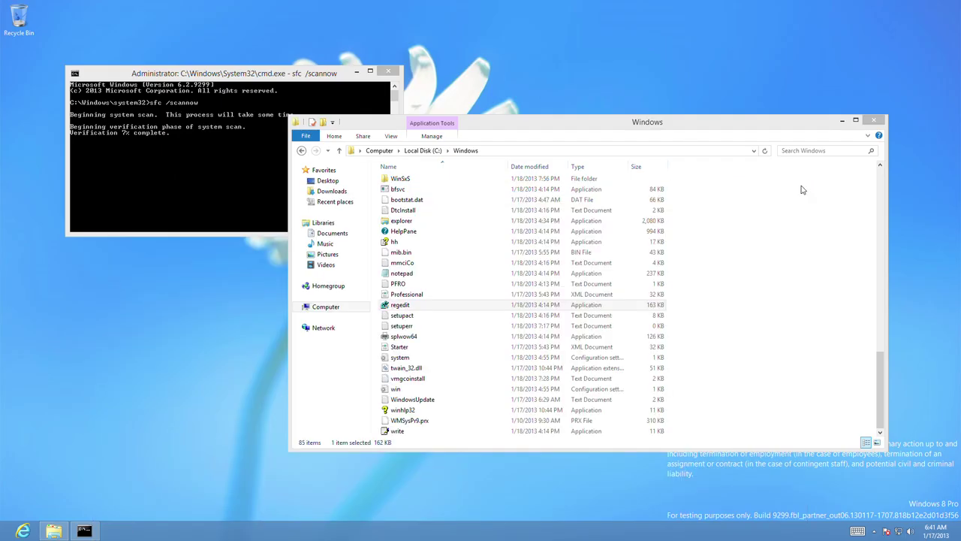
click(882, 117)
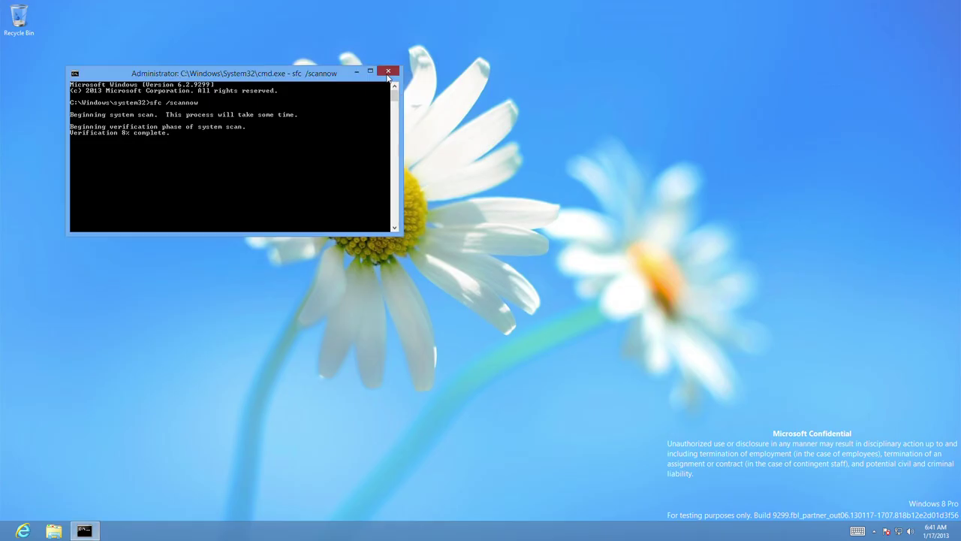
right_click(530, 218)
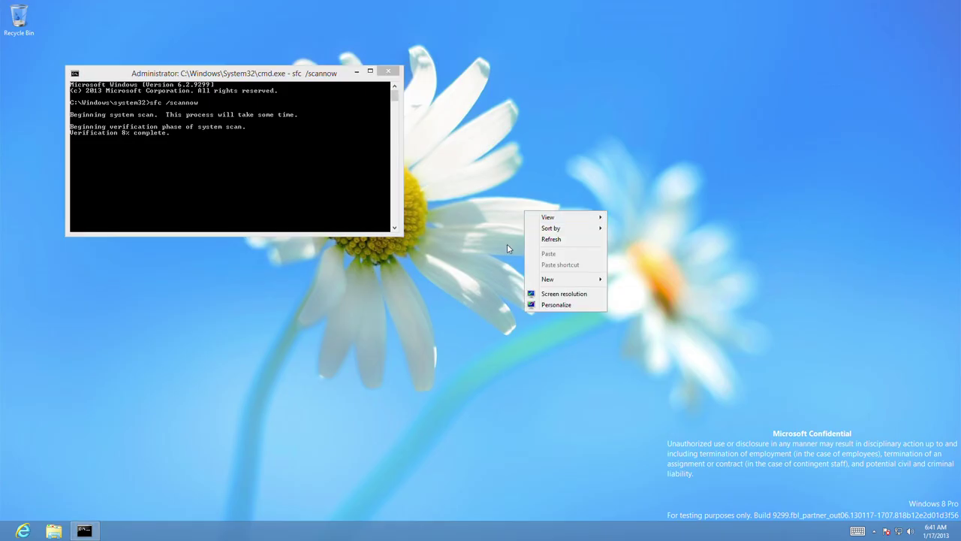
click(475, 412)
key(super)
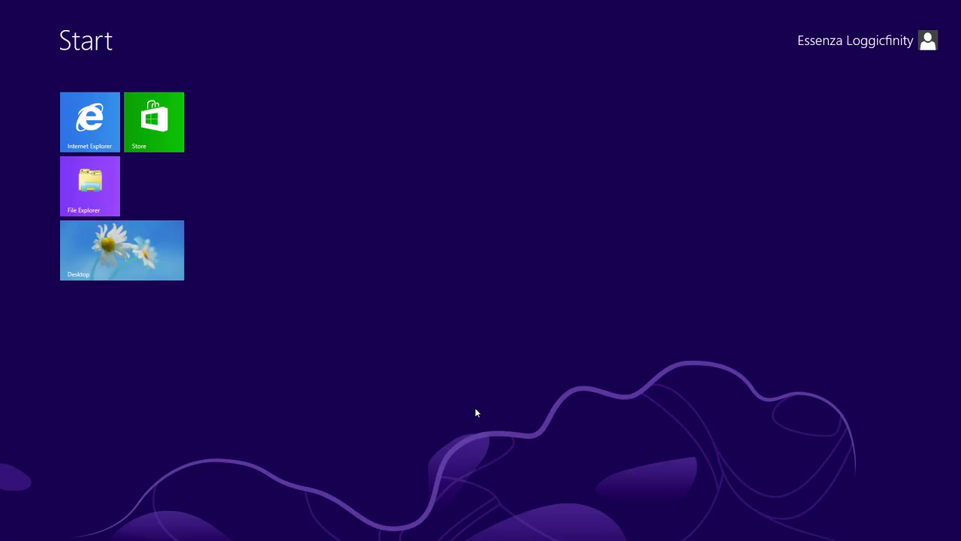
key(super)
Open the %windir%\Web\Slideshow folder with the Run command, look over its pictures, and close it.
key(super+r)
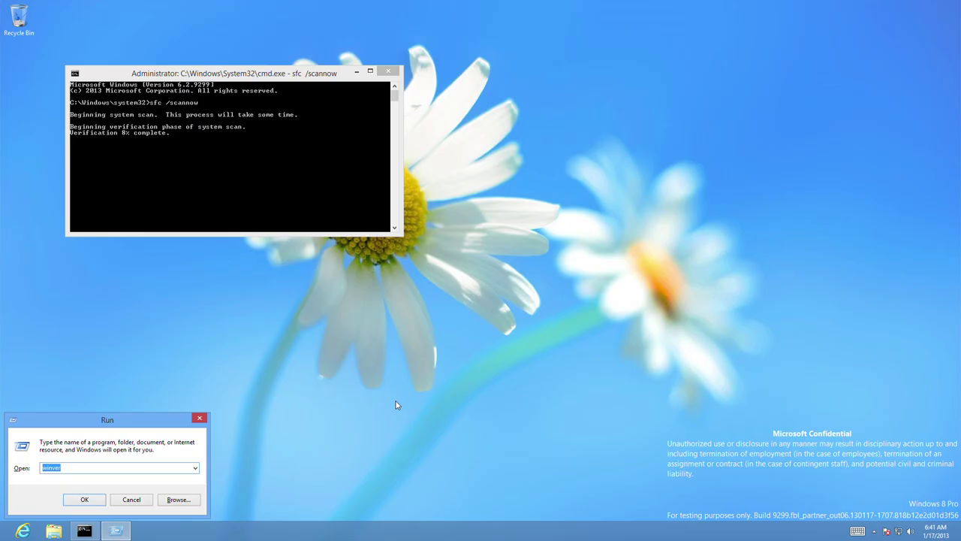
text(%windir%\We)
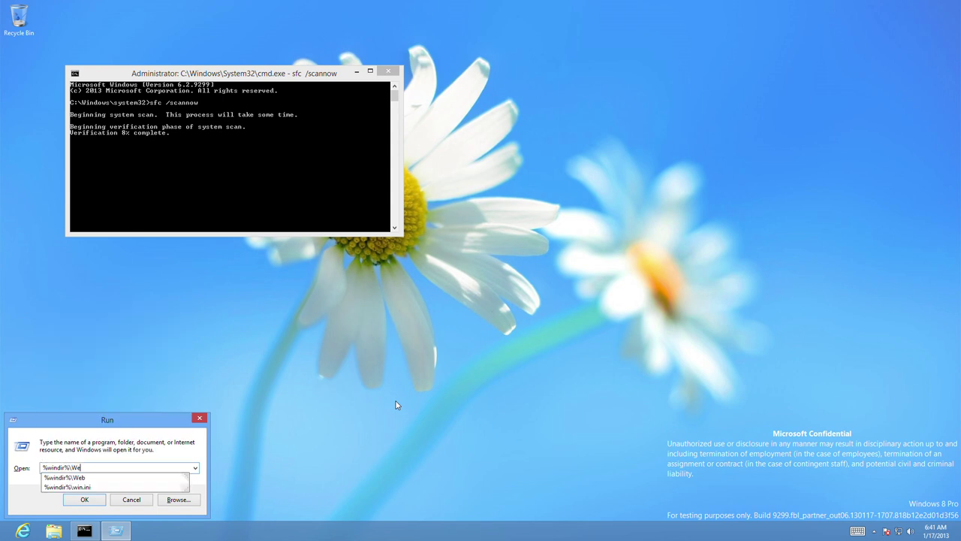
text(b\)
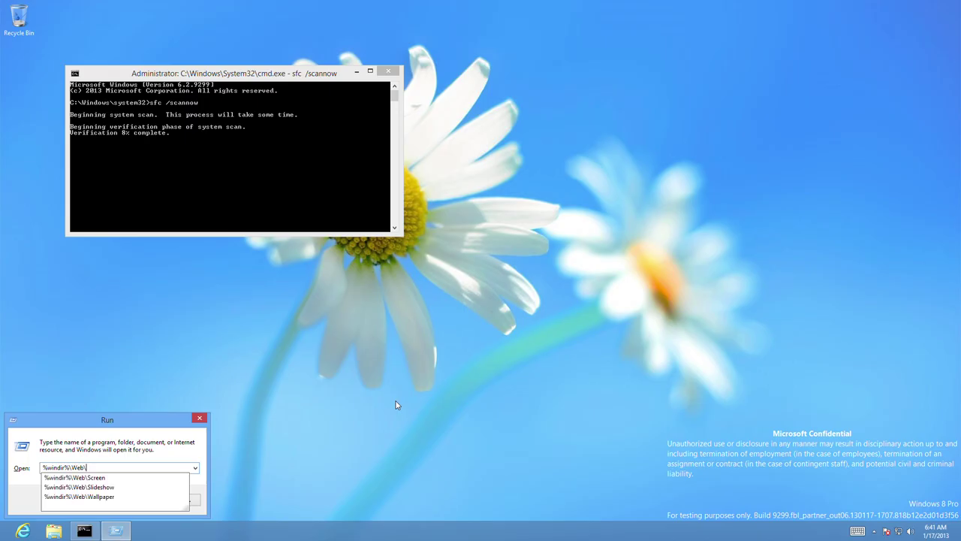
key(Down)
key(Down)
key(Return)
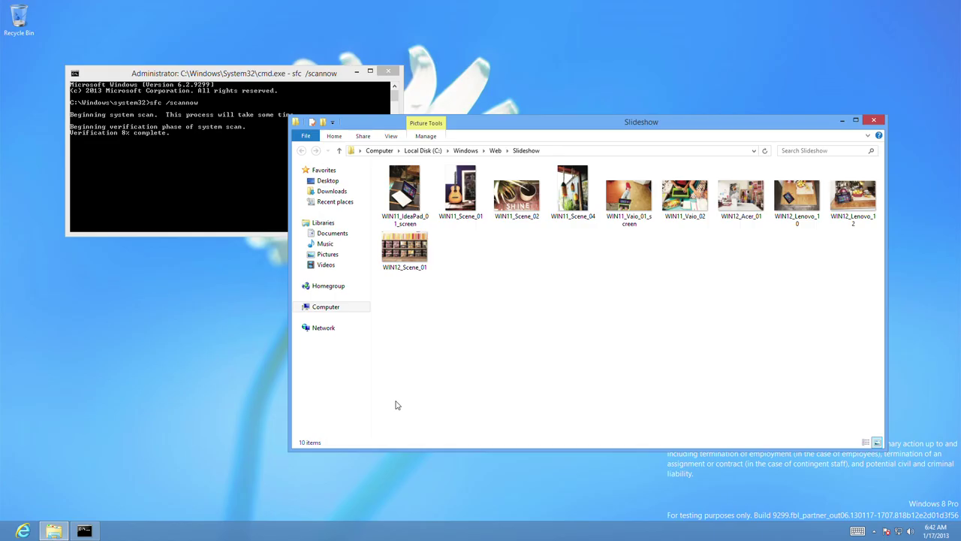
click(874, 120)
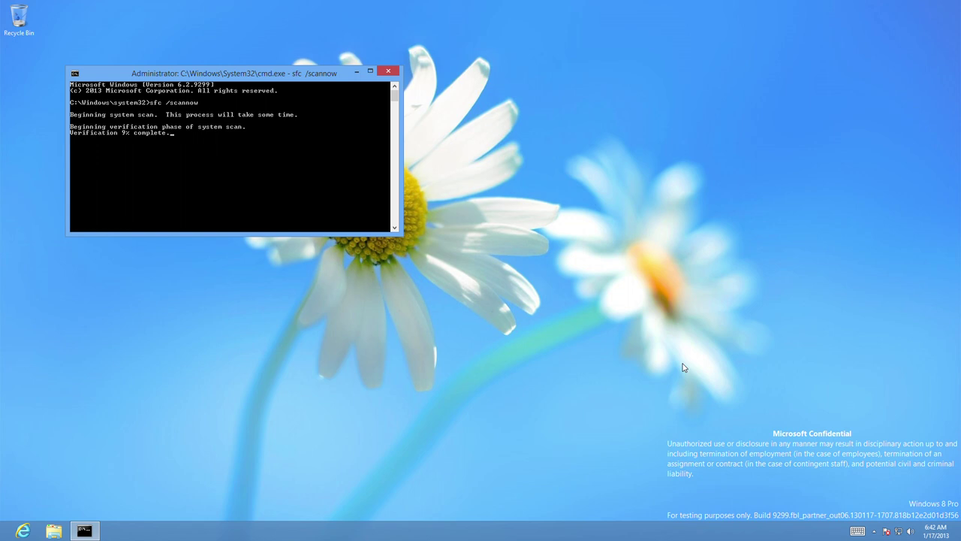
Go to the Start screen, bring up its app commands, and open the list of all apps.
right_click(684, 367)
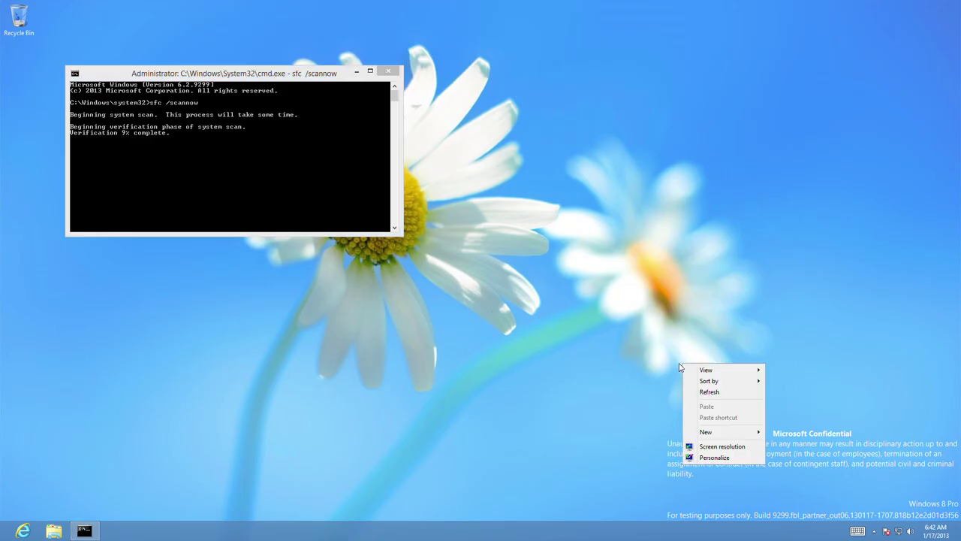
key(Escape)
key(super+c)
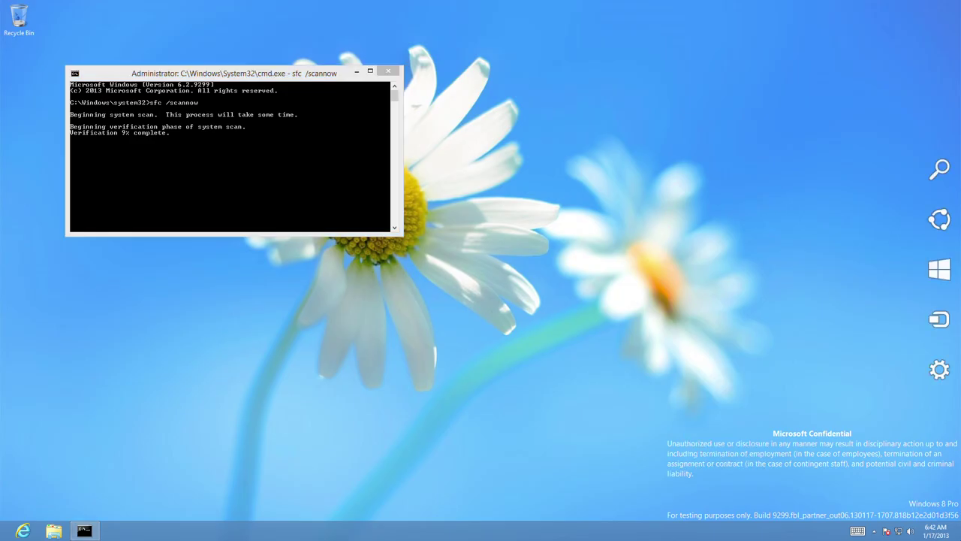
mouse_move(951, 277)
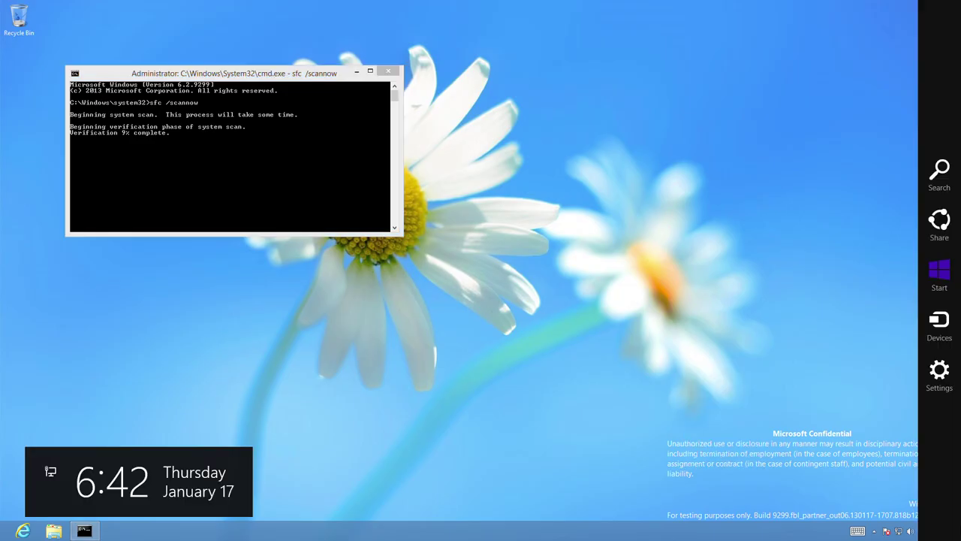
click(941, 299)
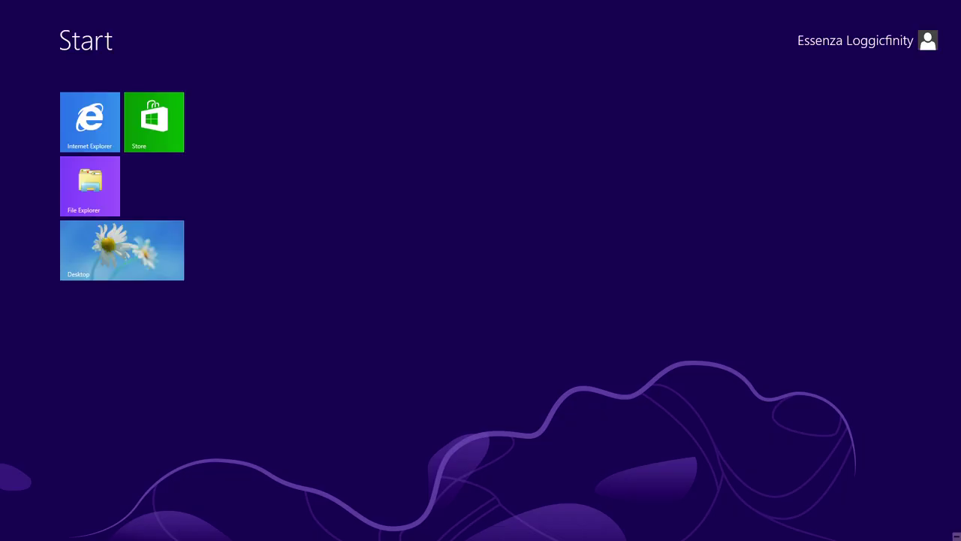
right_click(888, 486)
key(Escape)
right_click(316, 362)
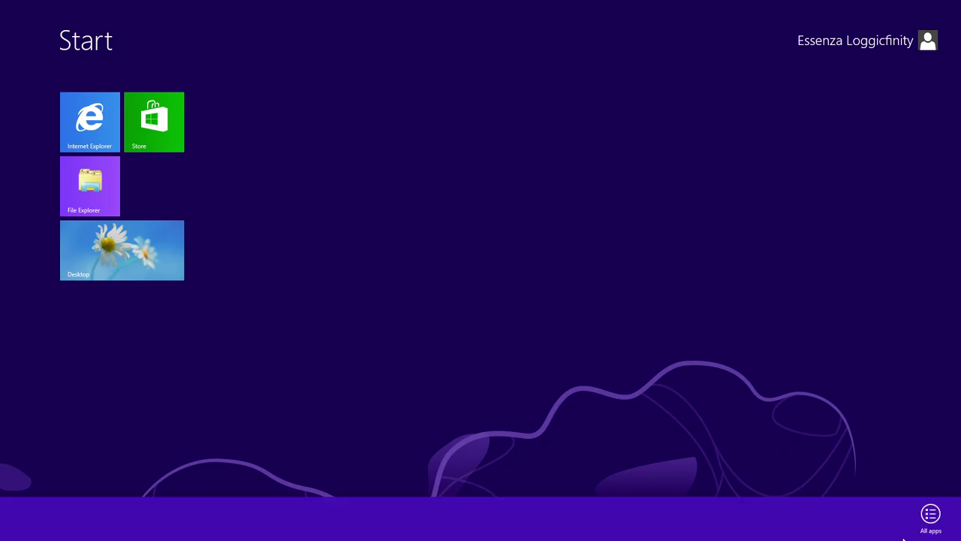
click(931, 519)
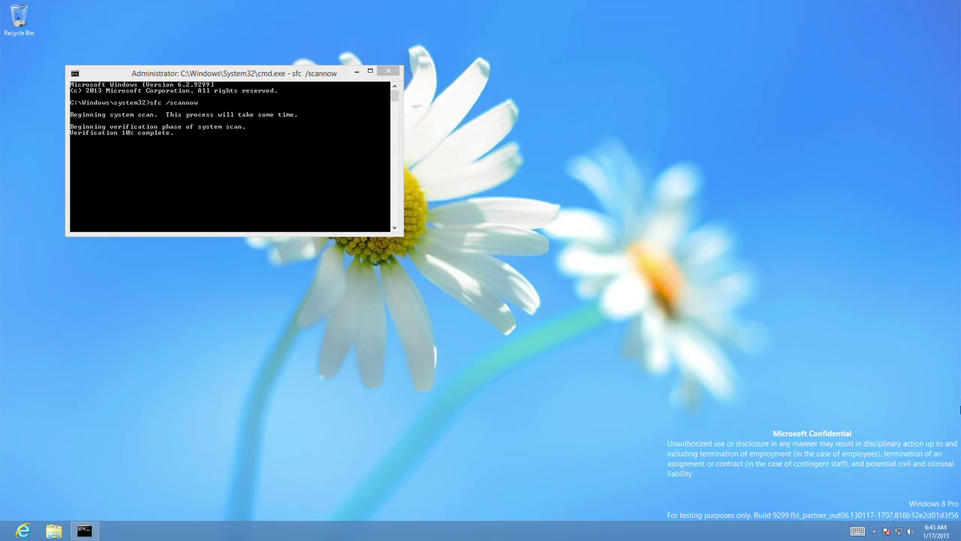
Open PC settings and look over the Lock screen and Start screen pages of the Personalize section.
mouse_move(960, 533)
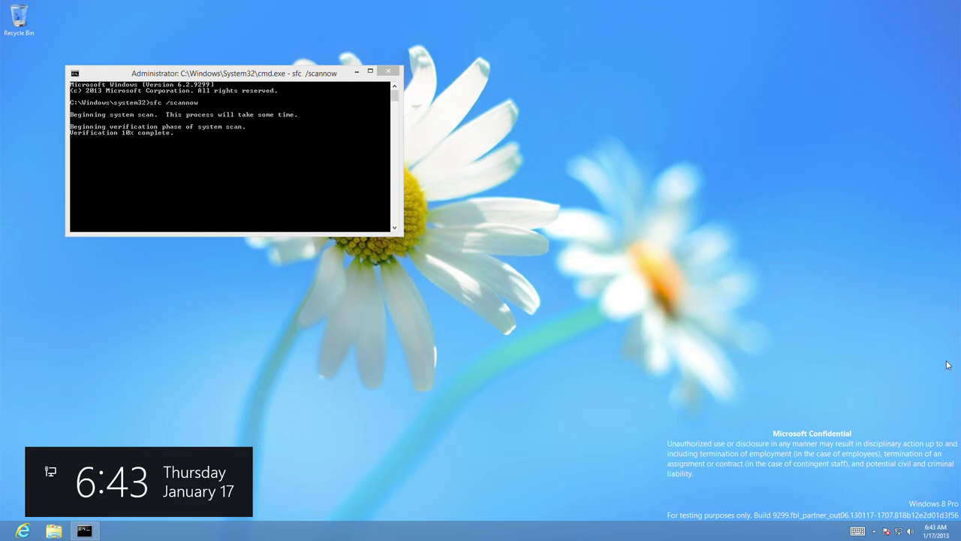
click(940, 373)
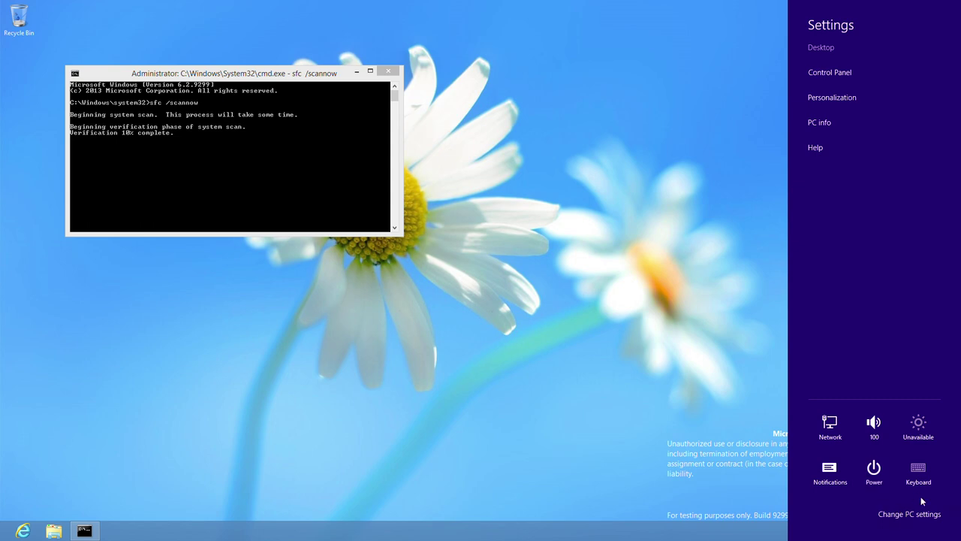
click(922, 521)
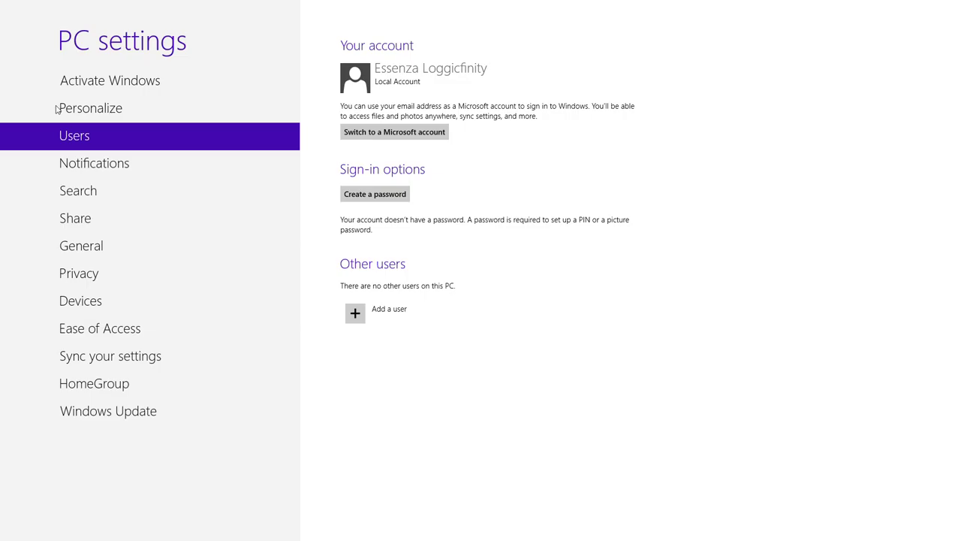
click(98, 110)
click(96, 109)
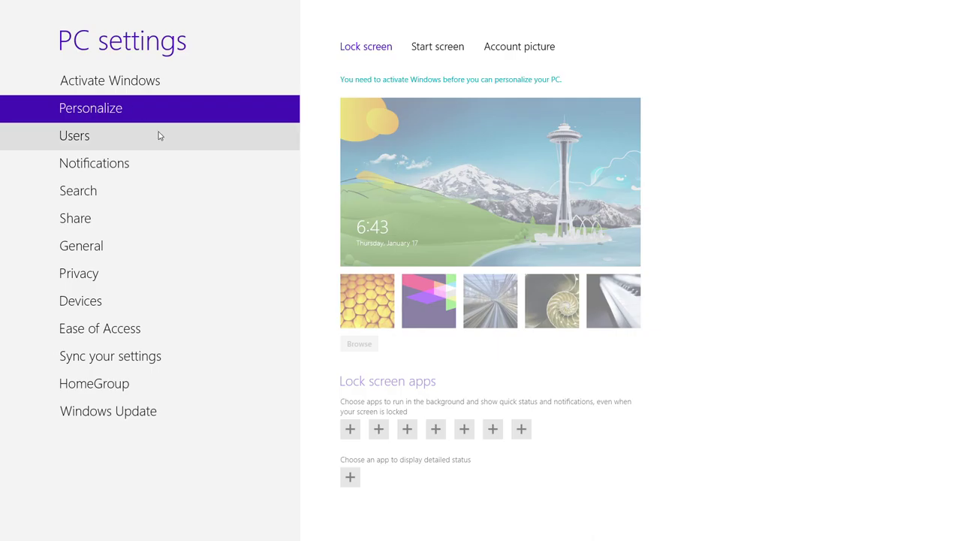
click(431, 51)
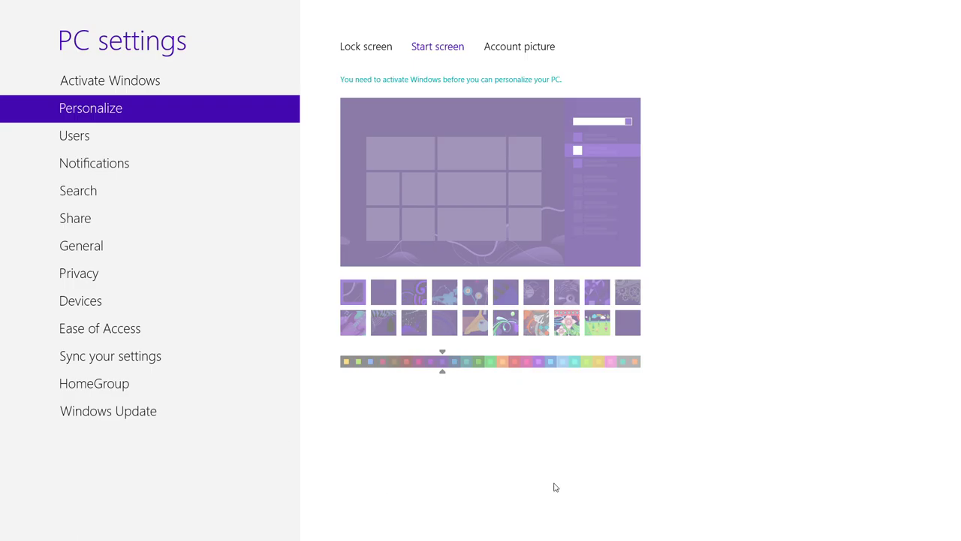
Open the Store from the Start screen to check whether it loads, and return to the desktop.
key(super)
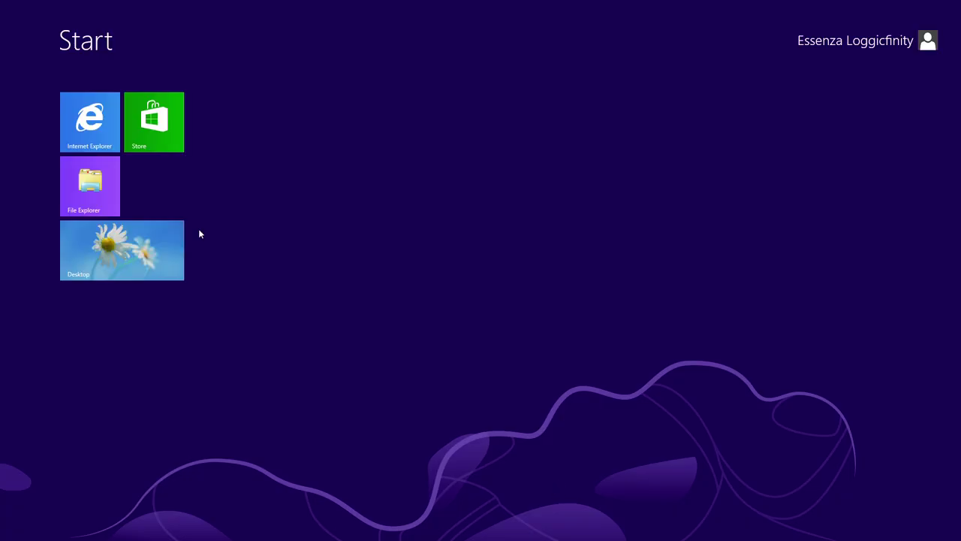
click(172, 148)
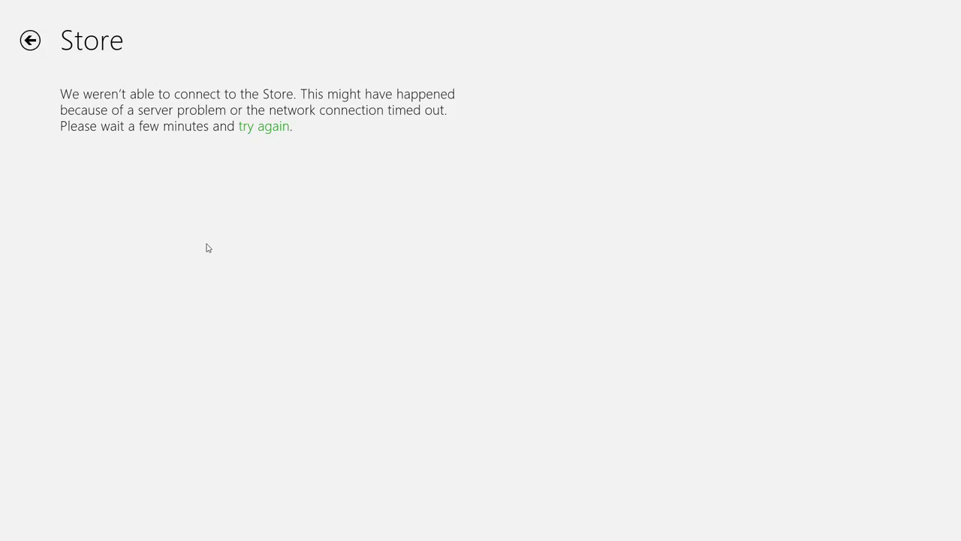
key(super)
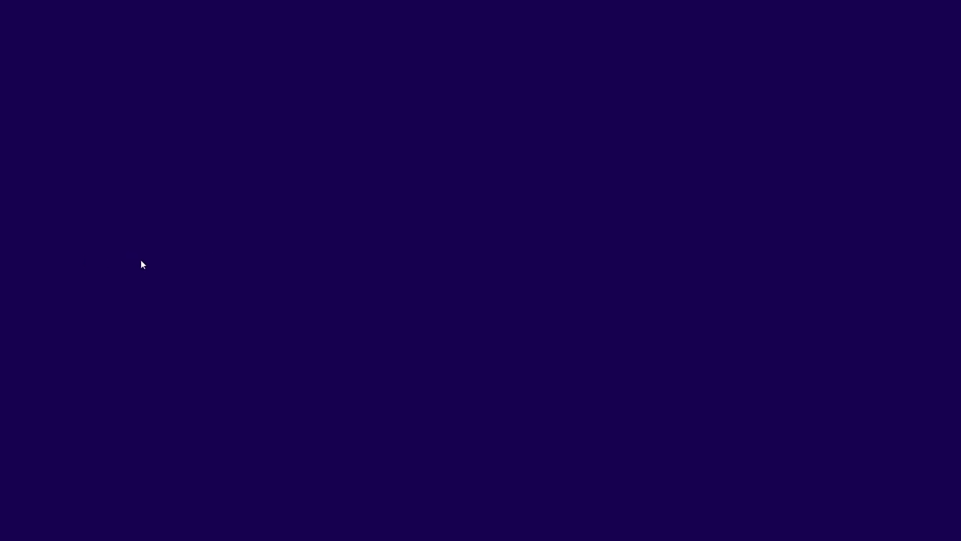
click(11, 529)
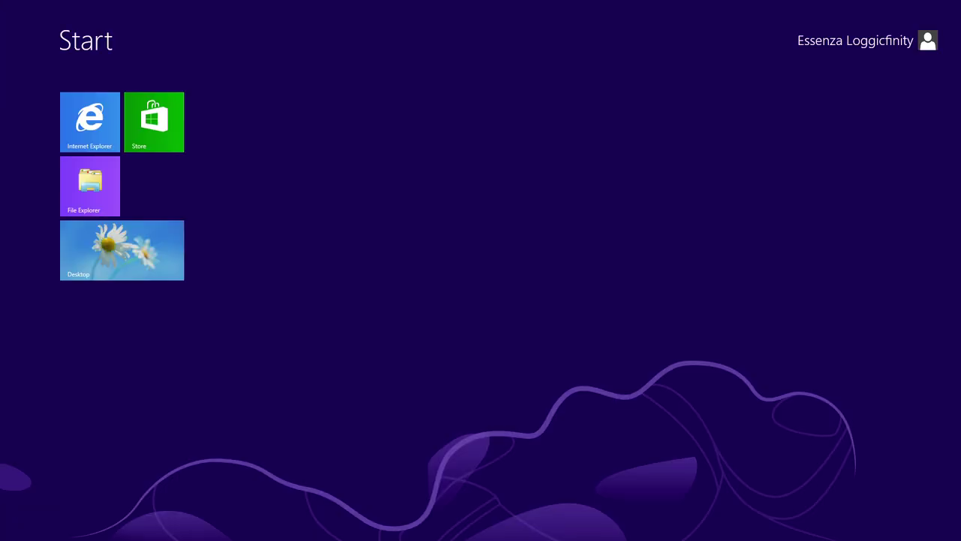
click(168, 239)
click(226, 184)
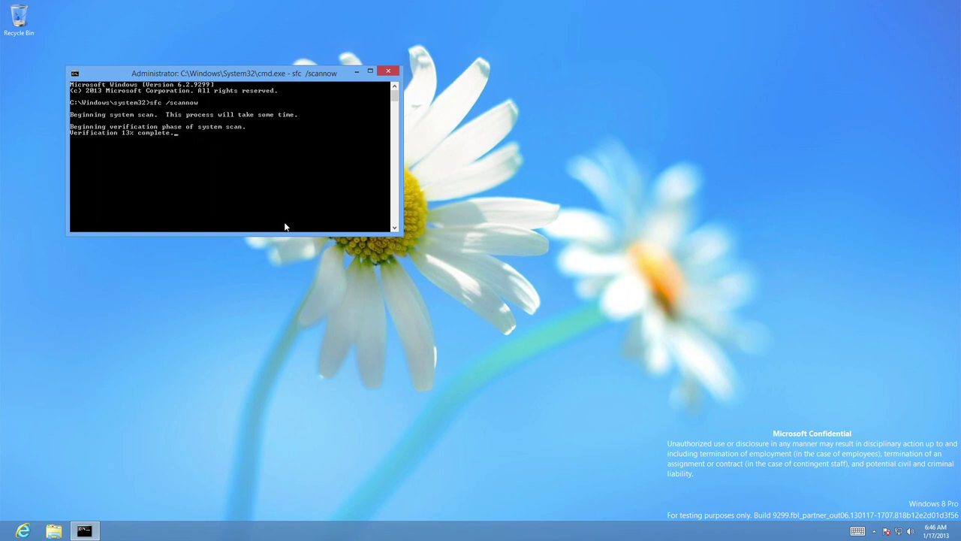
Browse to C:\Windows in File Explorer and launch regedit from it, allowing it to make changes.
click(54, 530)
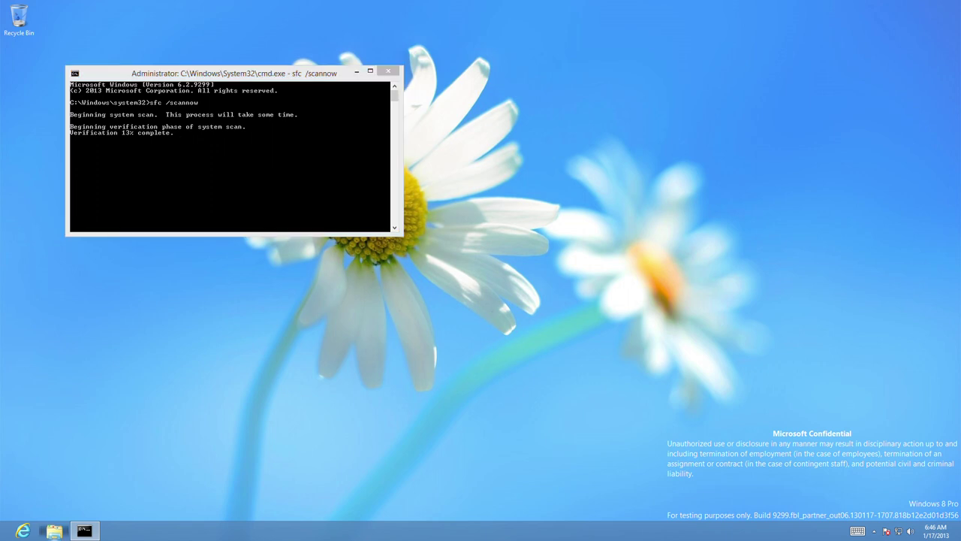
click(53, 531)
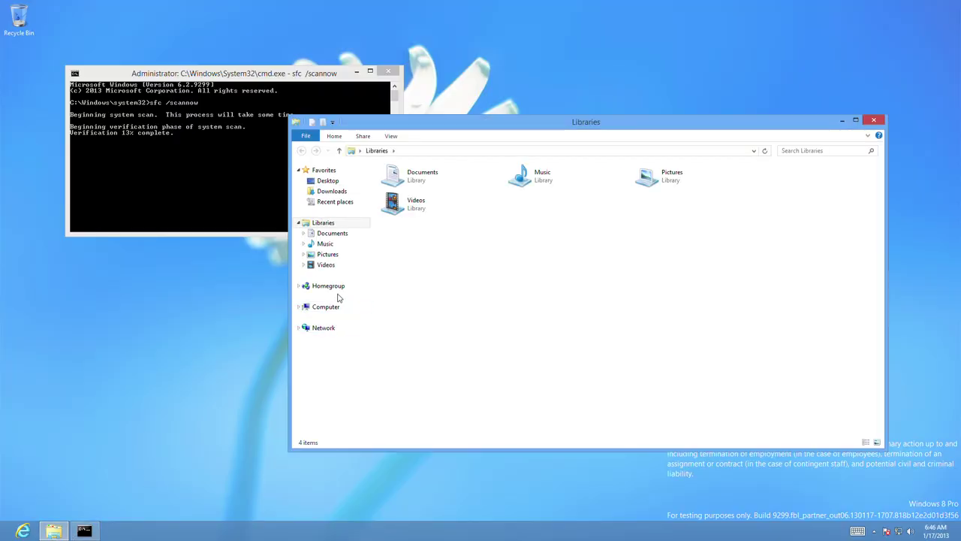
click(338, 311)
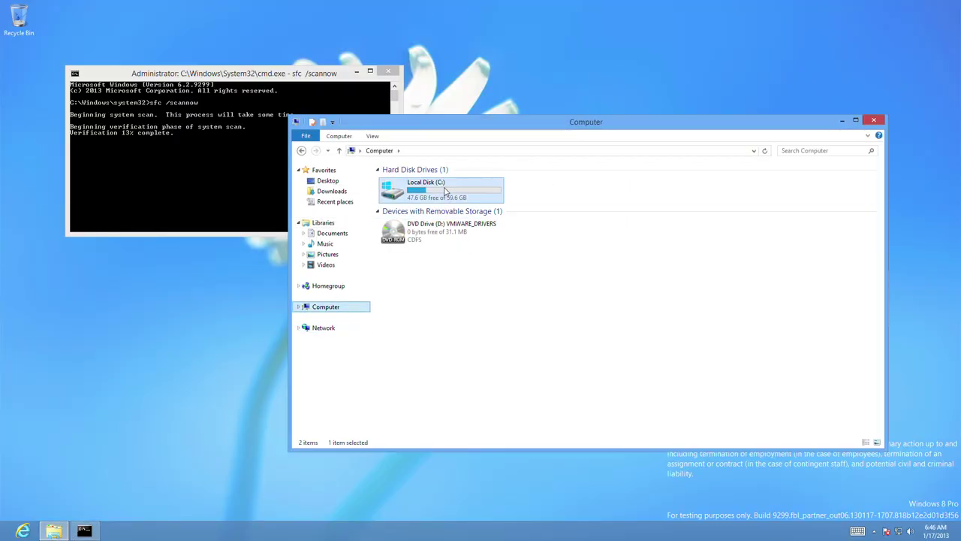
double_click(444, 193)
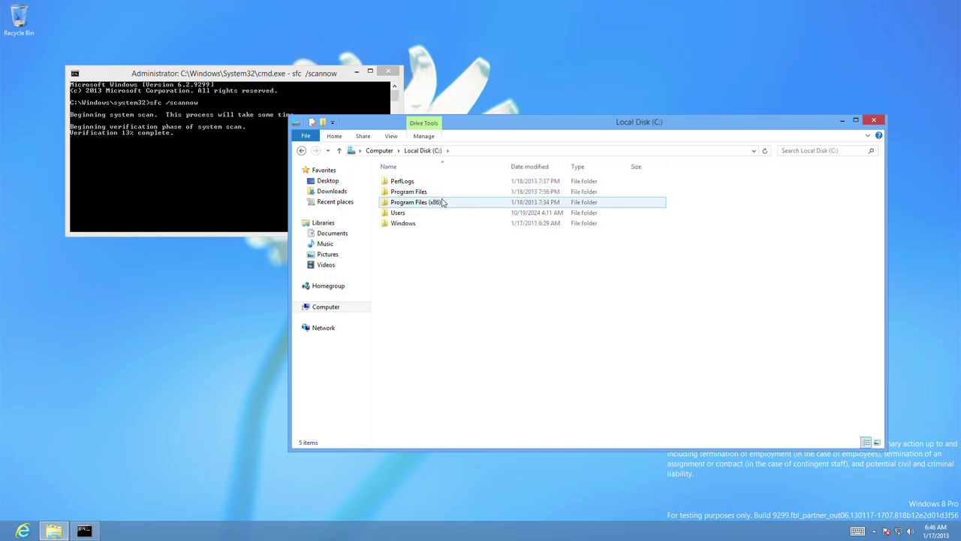
double_click(427, 224)
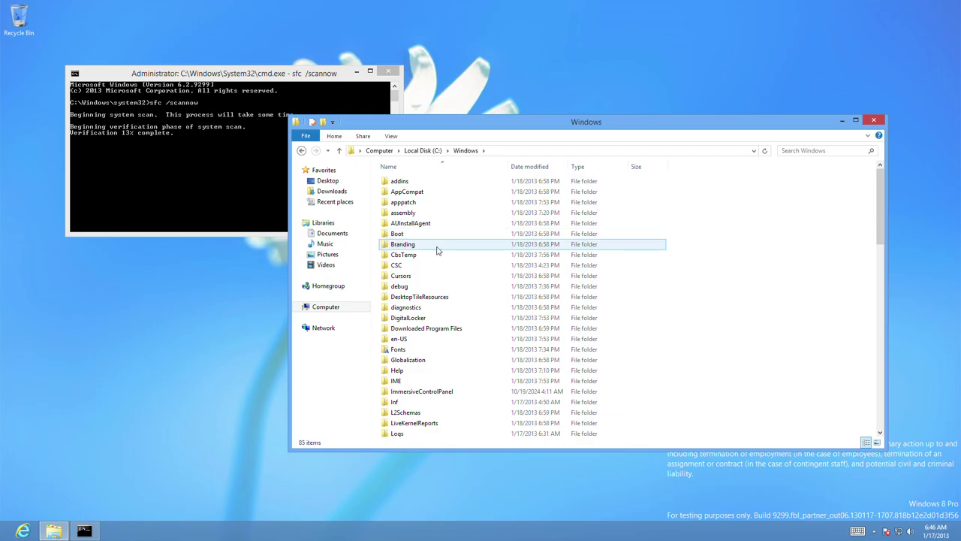
scroll(446, 305, down, 11)
scroll(447, 304, down, 6)
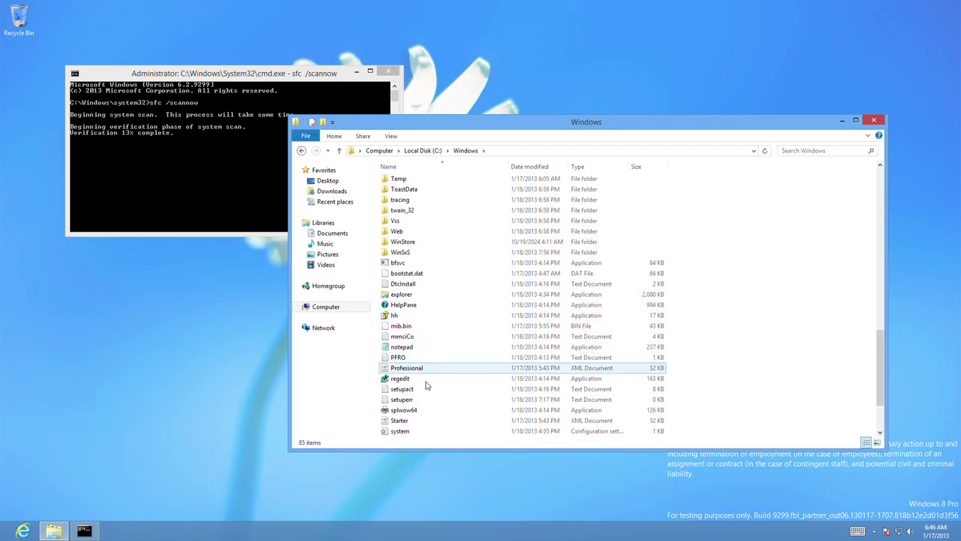
double_click(427, 380)
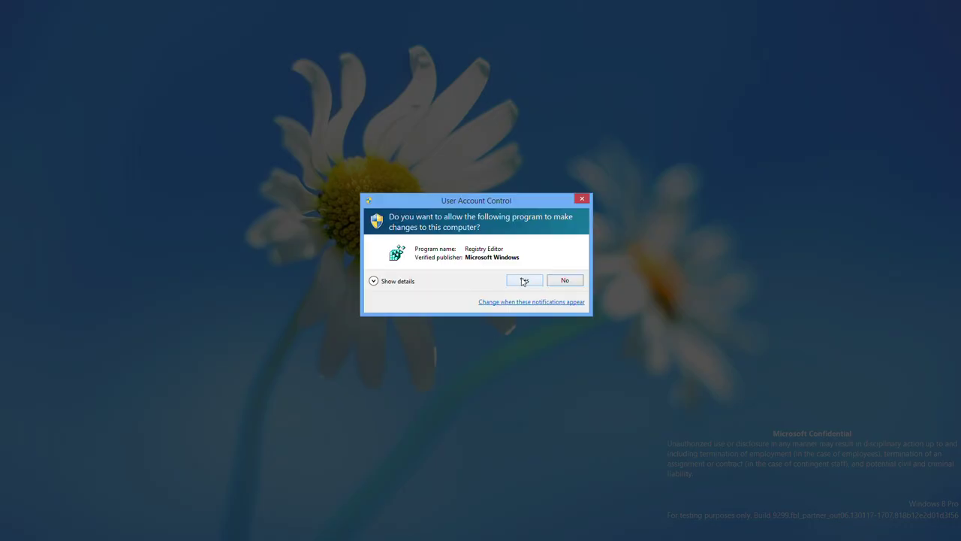
click(524, 280)
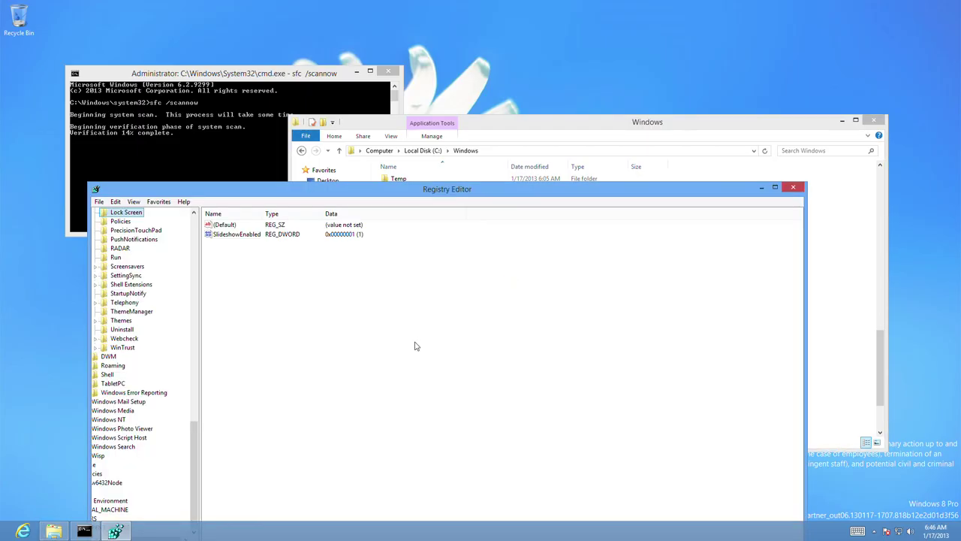
Expand Microsoft\Windows NT\CurrentVersion under the current user's Software key and inspect its Devices and Font Management subkeys.
drag(387, 192, 500, 138)
drag(264, 486, 214, 489)
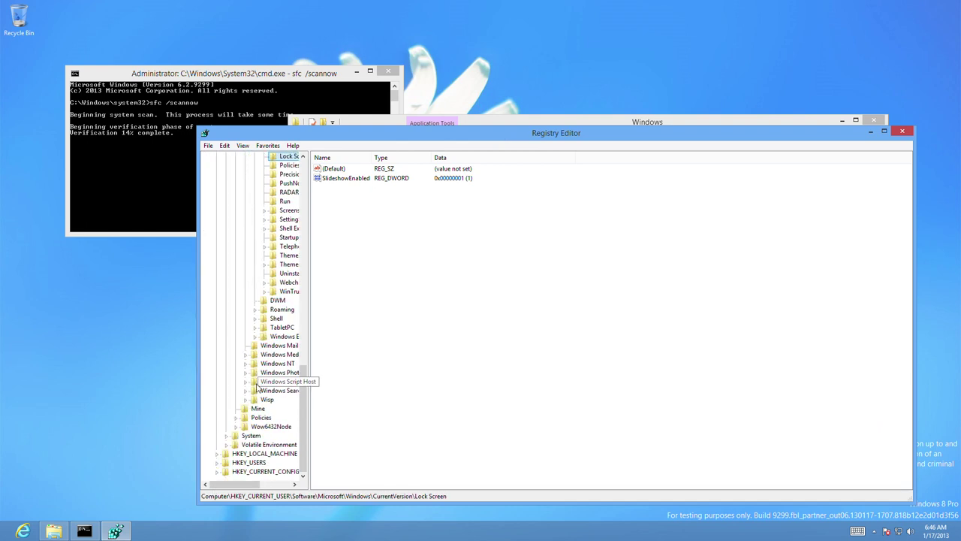
scroll(250, 403, up, 12)
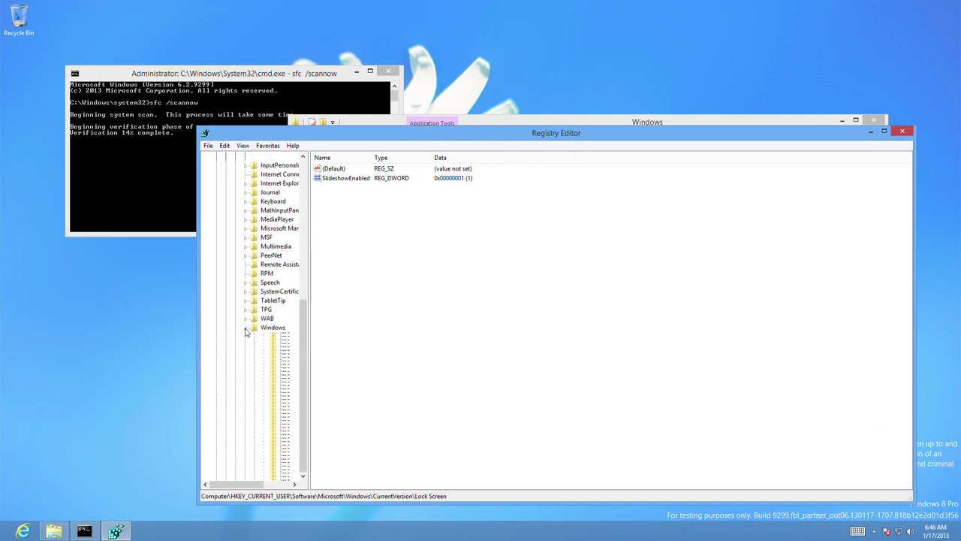
click(247, 328)
double_click(248, 365)
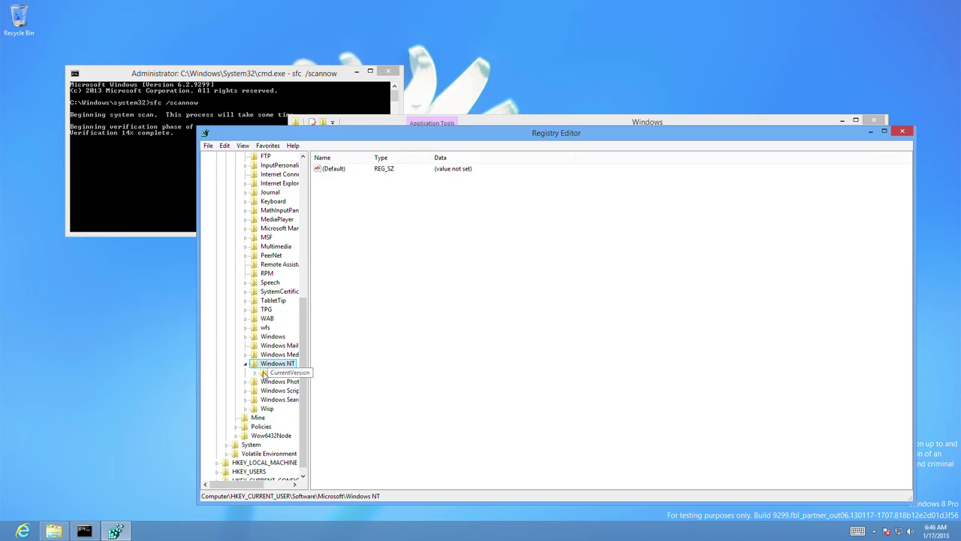
click(255, 374)
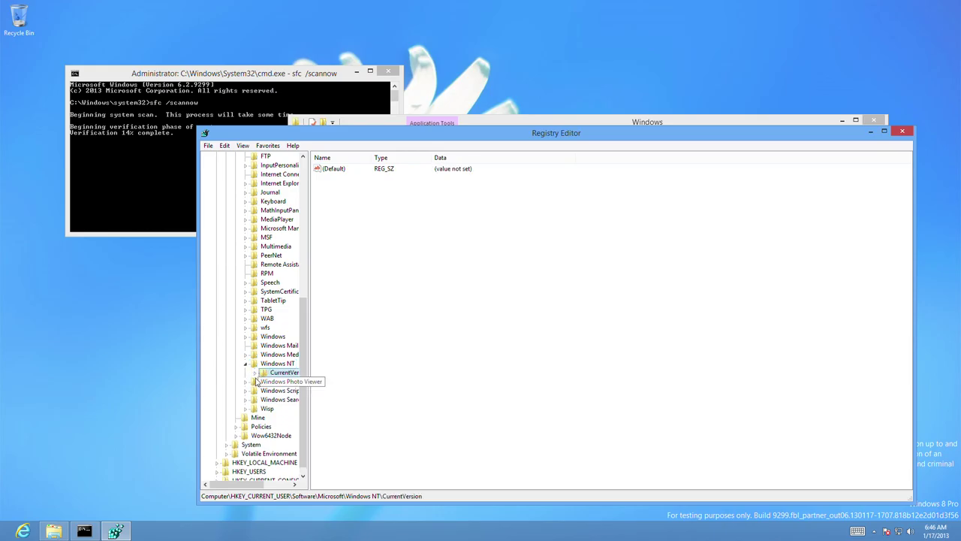
click(254, 374)
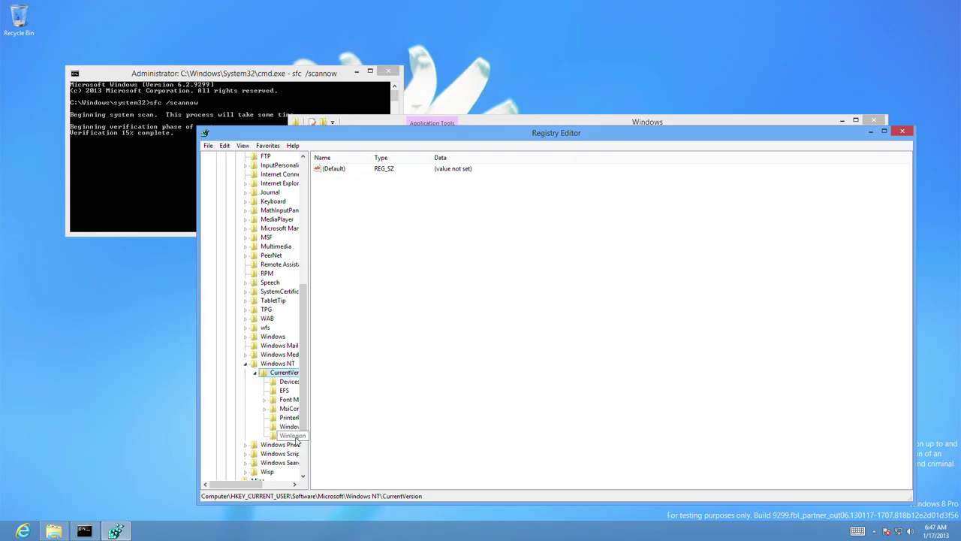
key(Down)
key(Up)
key(Down)
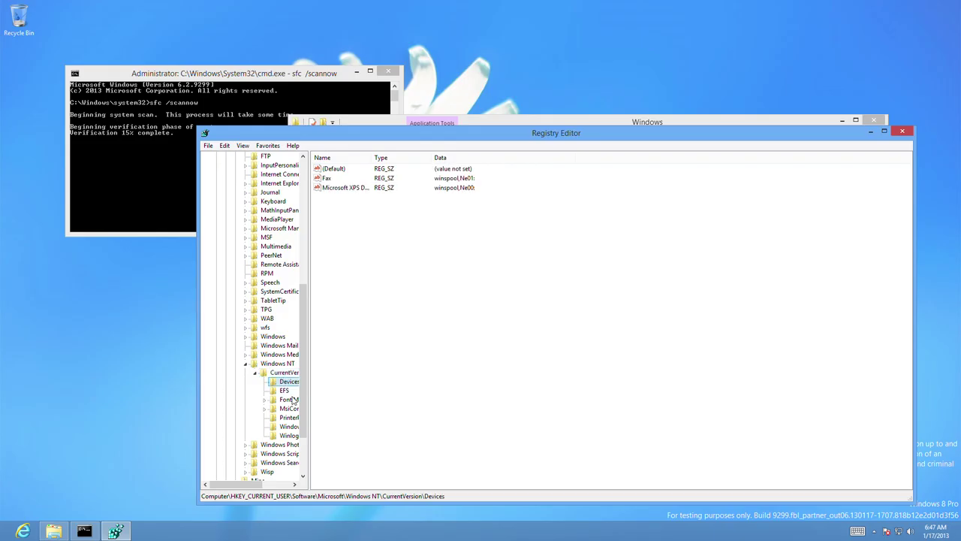
click(293, 400)
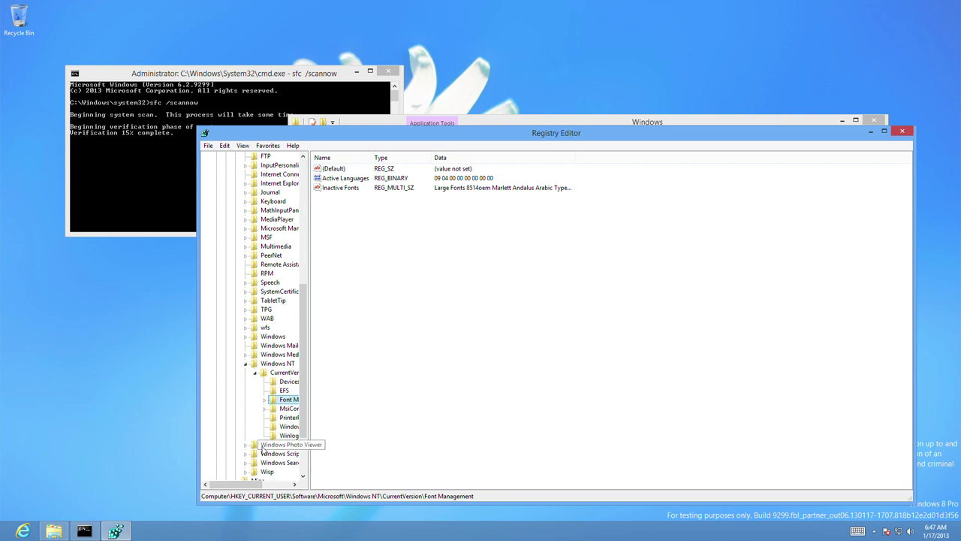
Collapse the HKEY_CURRENT_USER tree and open SOFTWARE\Microsoft\Windows NT\CurrentVersion under HKEY_LOCAL_MACHINE.
scroll(263, 449, up, 10)
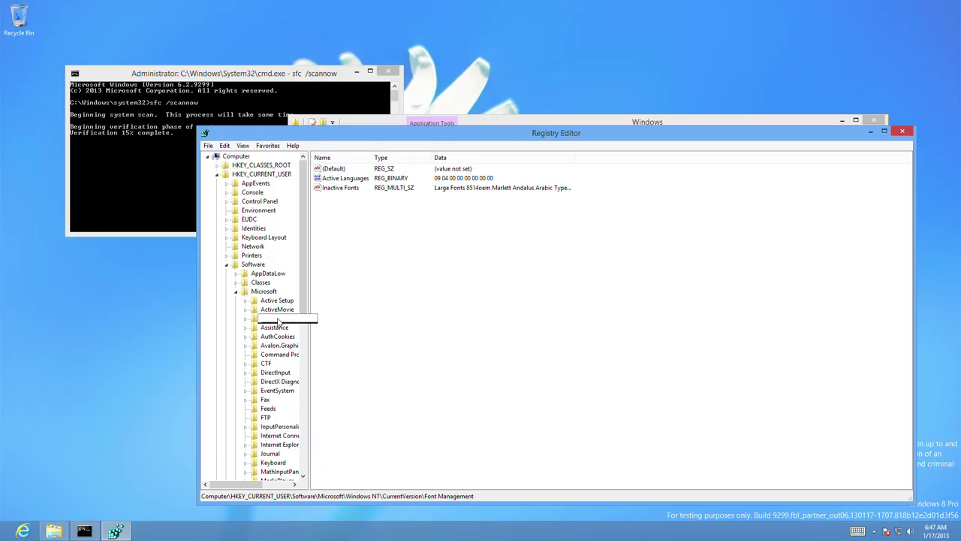
click(226, 264)
click(216, 174)
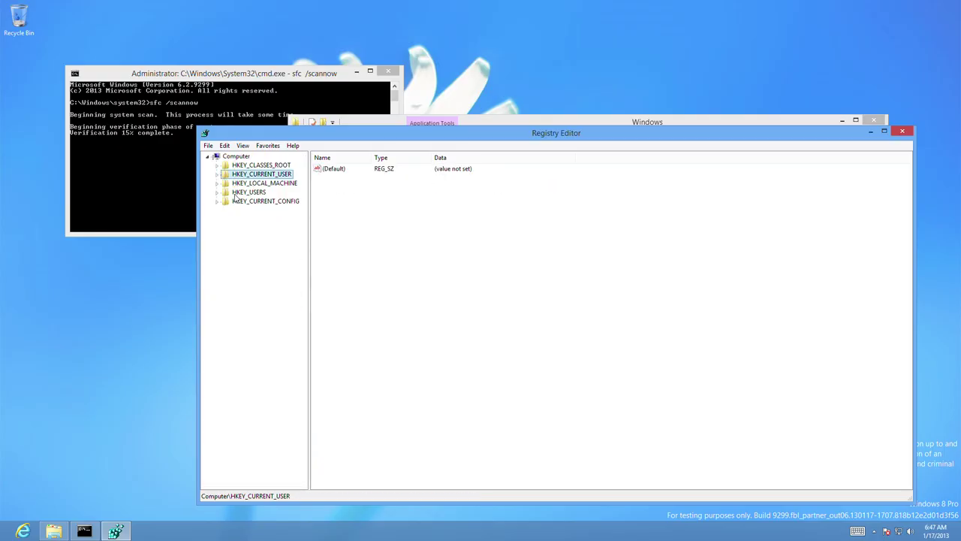
click(239, 183)
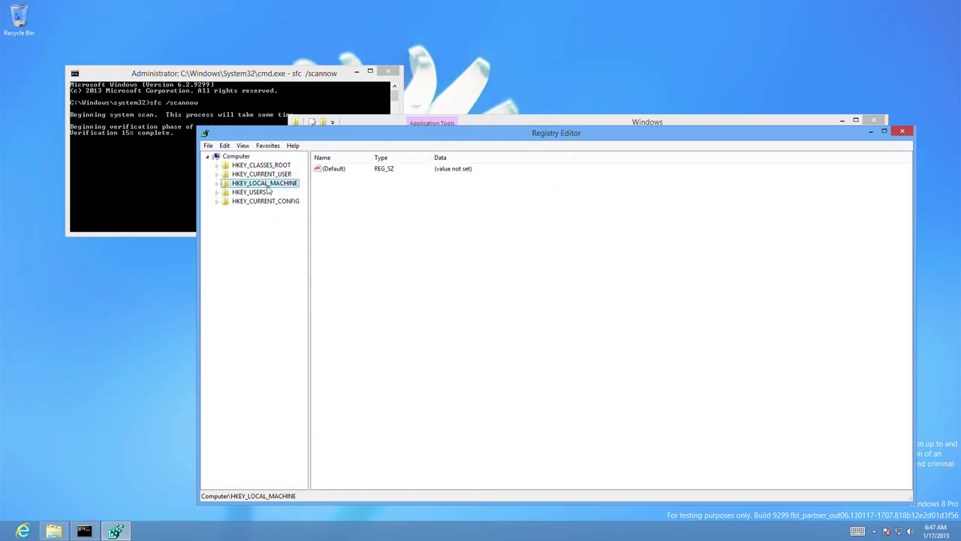
click(217, 184)
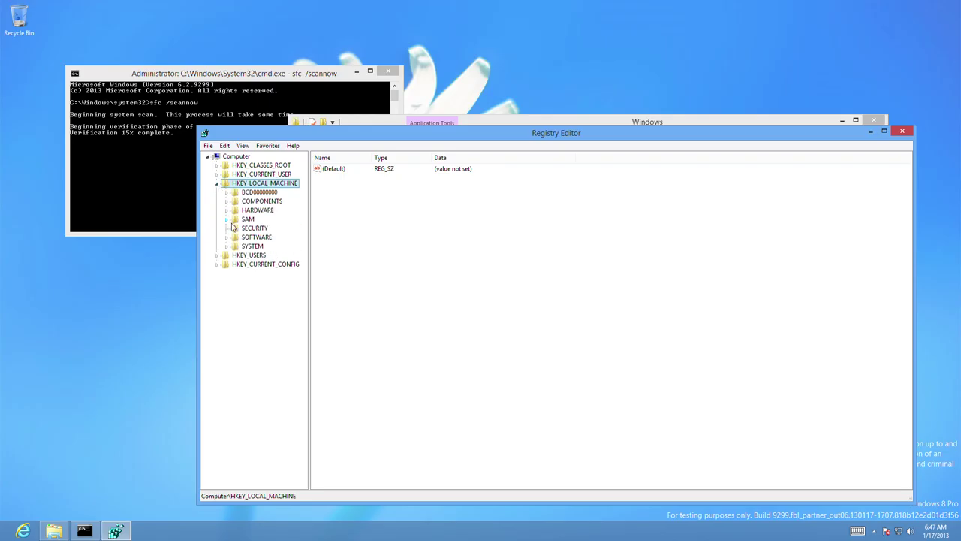
click(226, 238)
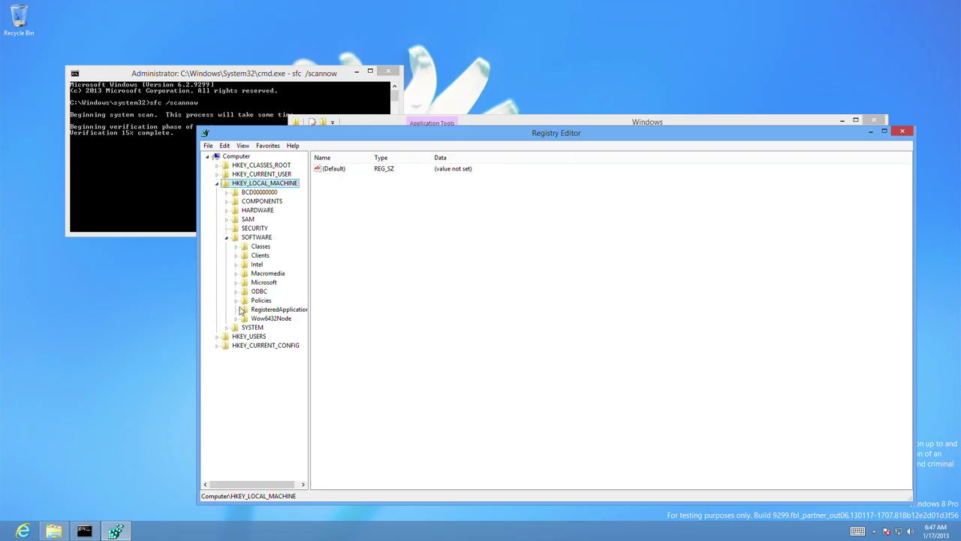
click(236, 282)
scroll(263, 260, down, 10)
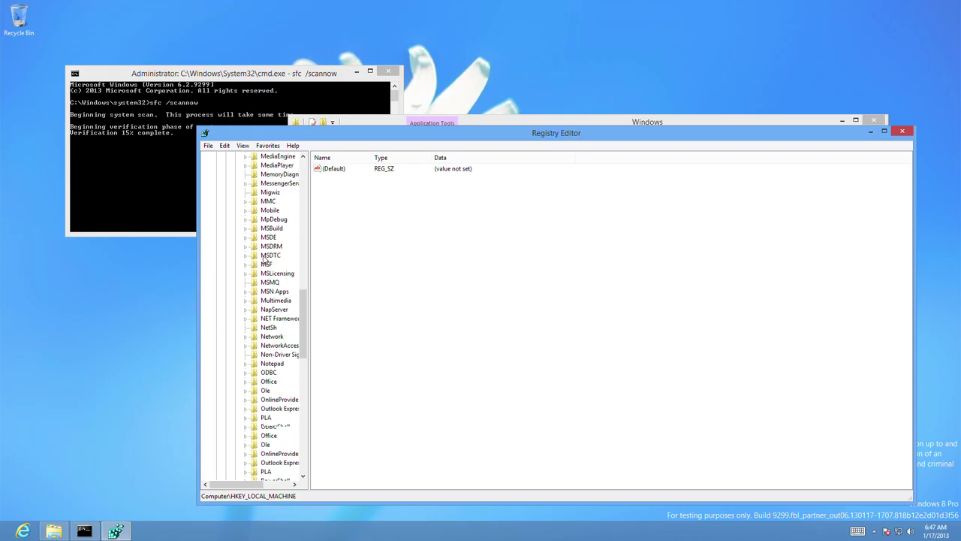
scroll(264, 260, down, 15)
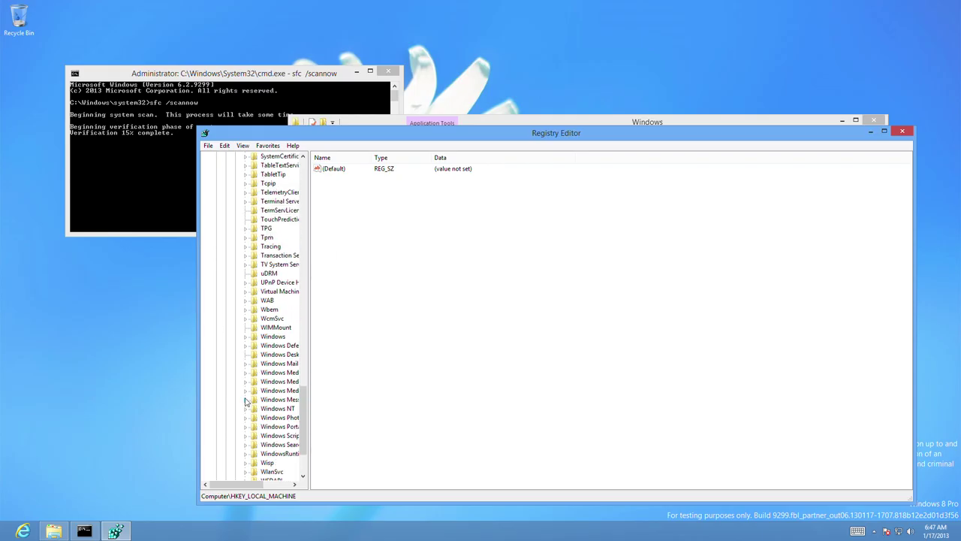
click(245, 409)
click(279, 418)
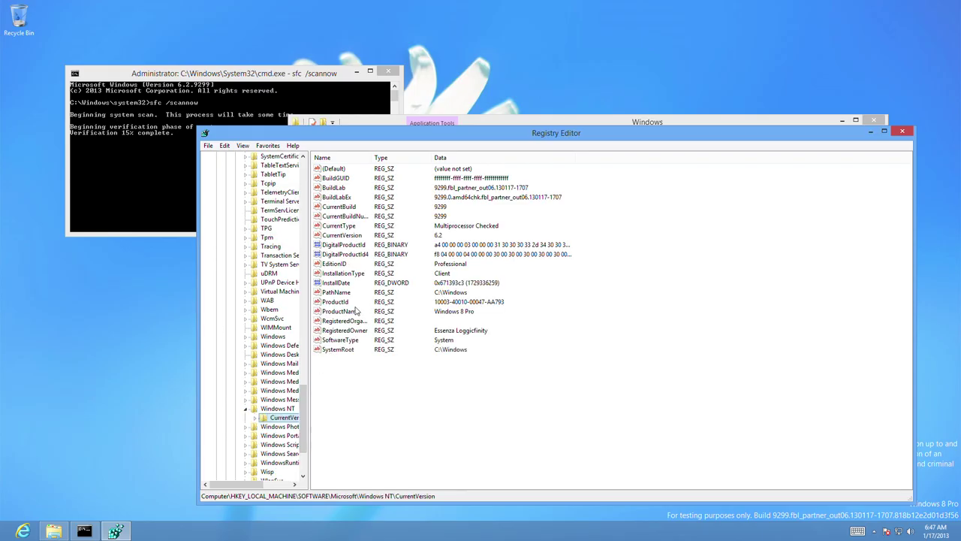
Open the ProductId and ProductName values to view their data, dismissing each without changes.
double_click(350, 302)
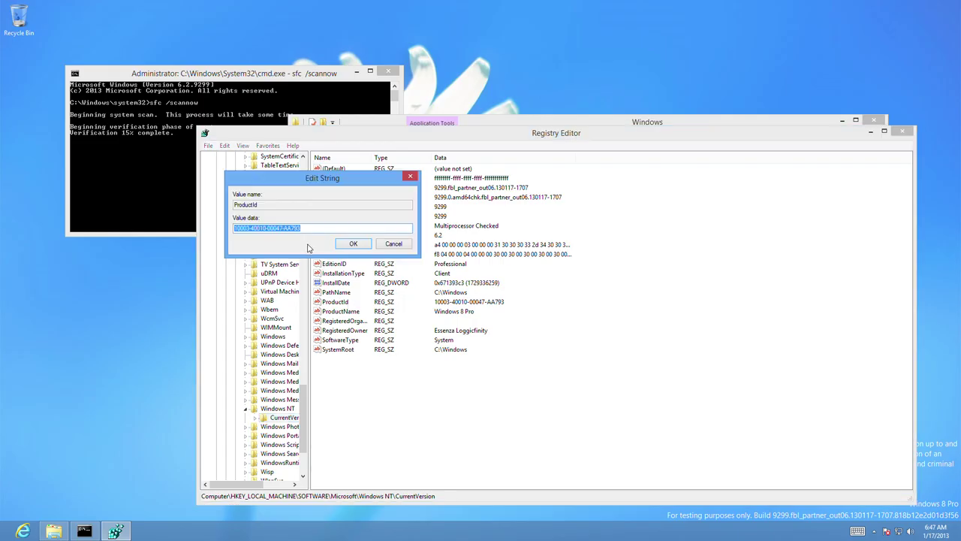
click(386, 246)
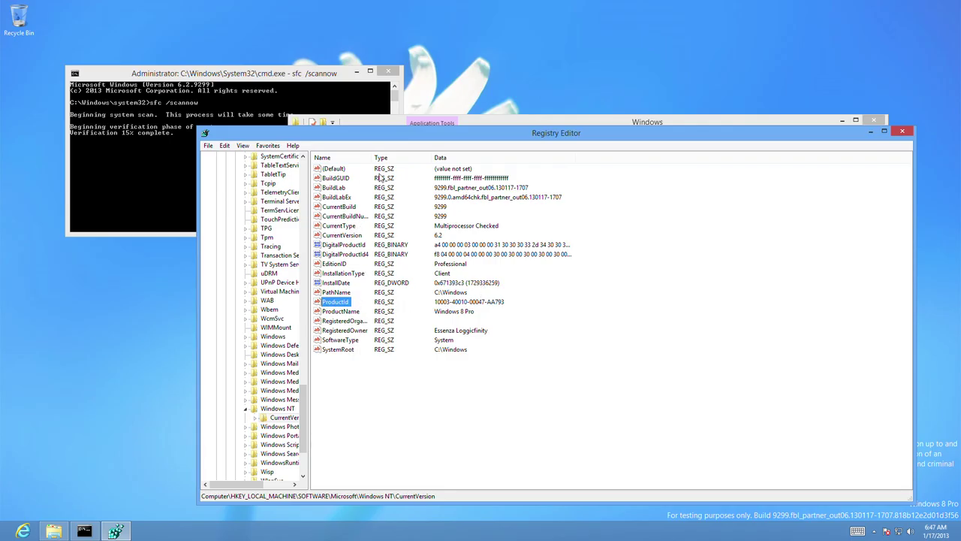
click(350, 313)
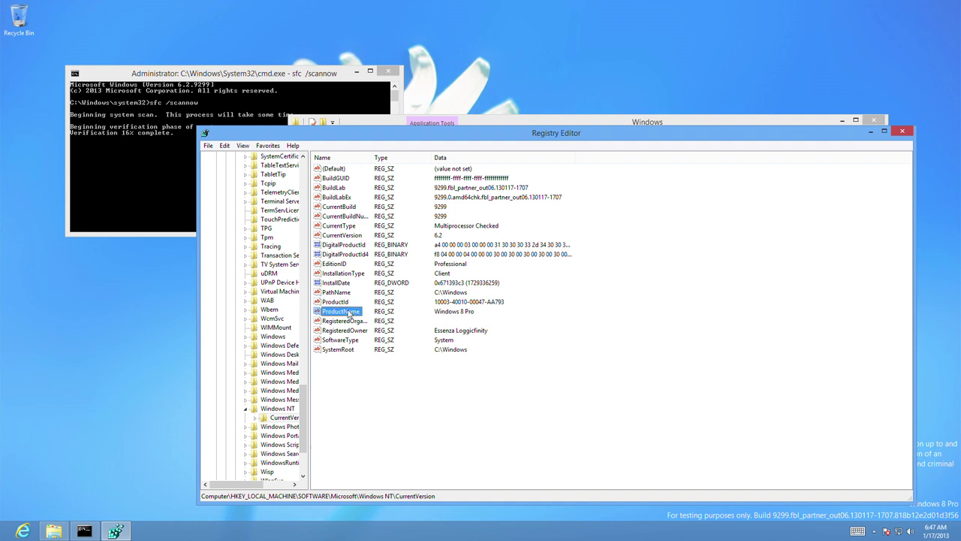
double_click(350, 312)
click(270, 229)
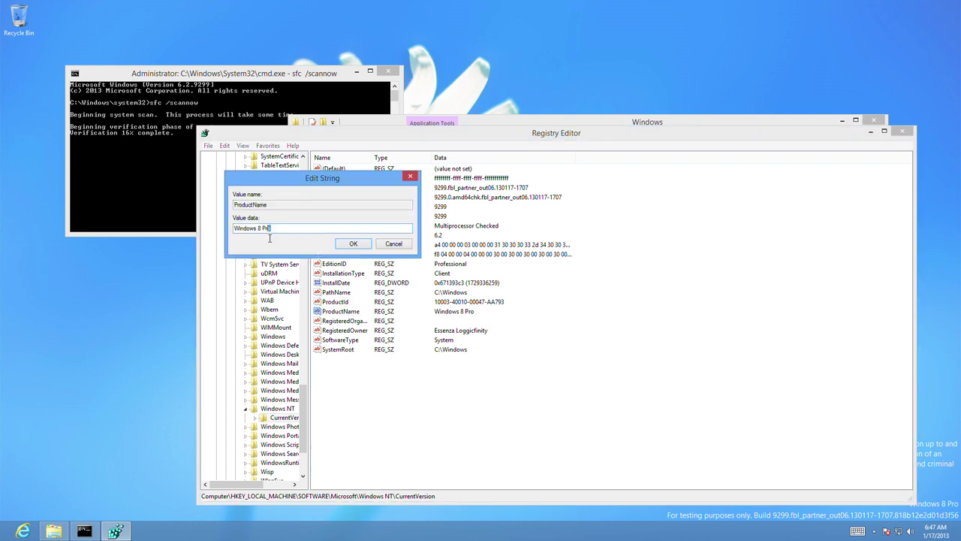
drag(270, 238, 262, 242)
click(288, 233)
click(394, 244)
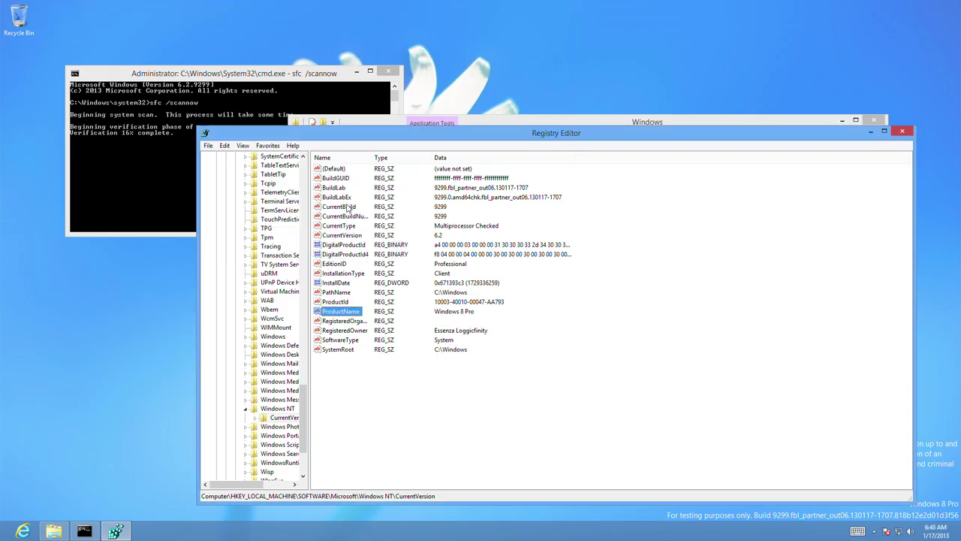
Recheck the ProductName and ProductId data in the CurrentVersion key, leaving both values unedited.
click(474, 195)
click(342, 340)
click(360, 321)
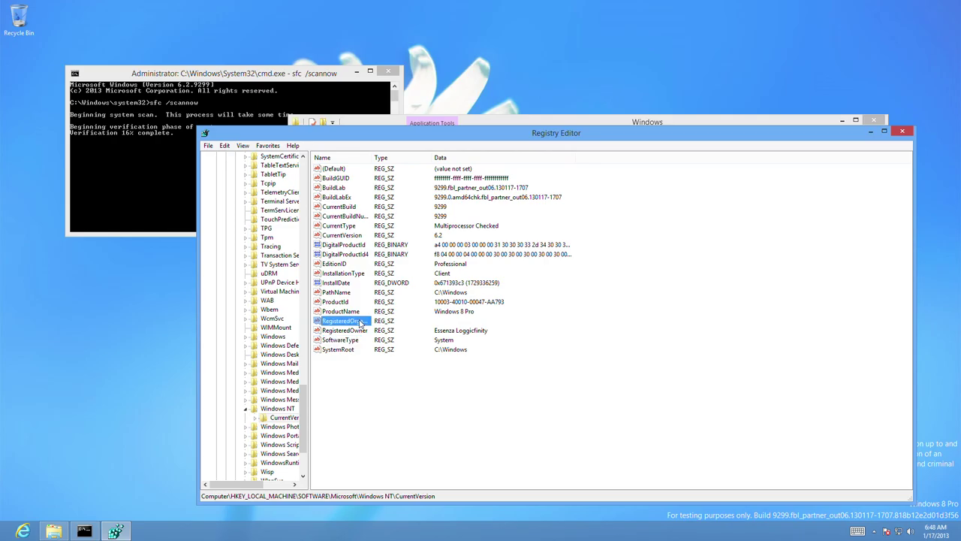
click(360, 312)
double_click(360, 311)
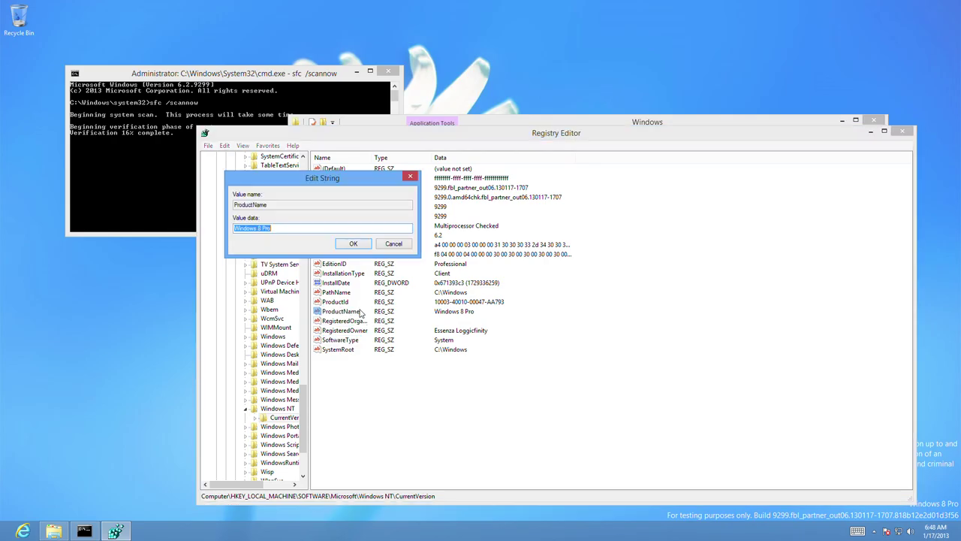
click(260, 229)
click(394, 243)
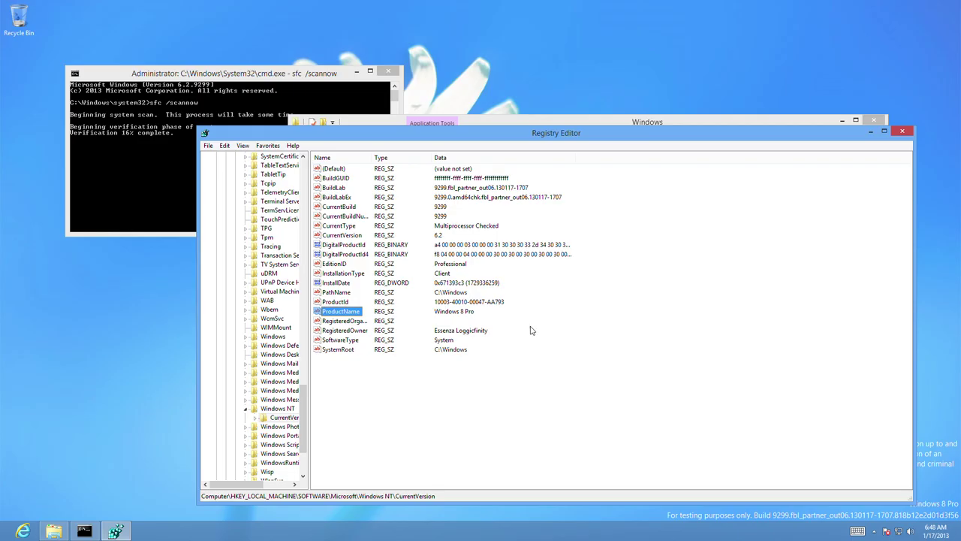
click(359, 321)
double_click(359, 320)
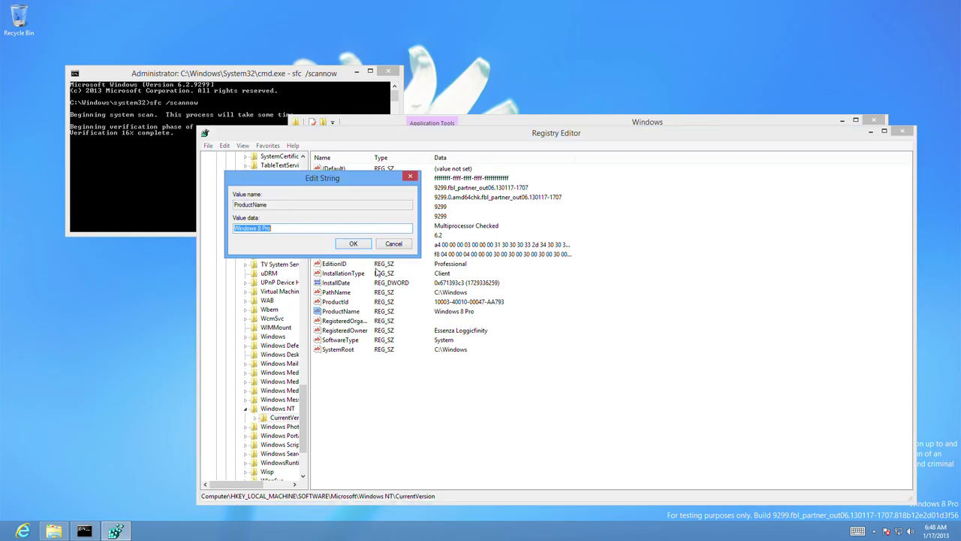
click(394, 250)
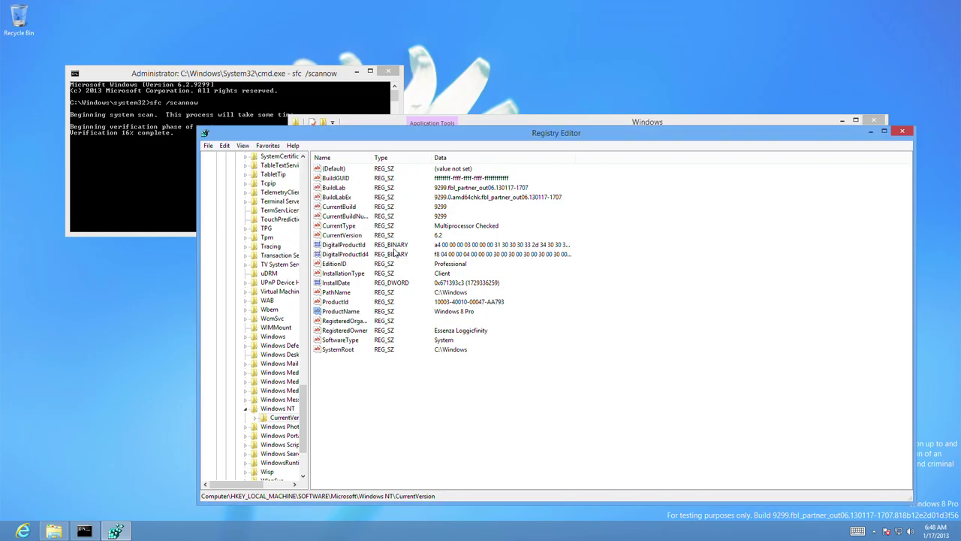
double_click(350, 301)
click(393, 244)
Clear the Registry Editor and File Explorer windows from view and open the Activate Windows page of PC settings.
click(871, 131)
click(855, 120)
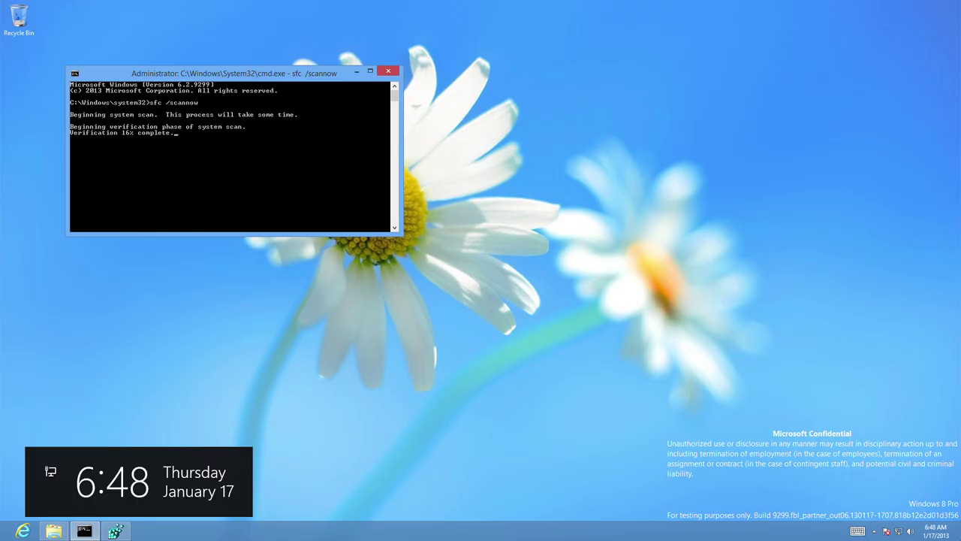
mouse_move(960, 533)
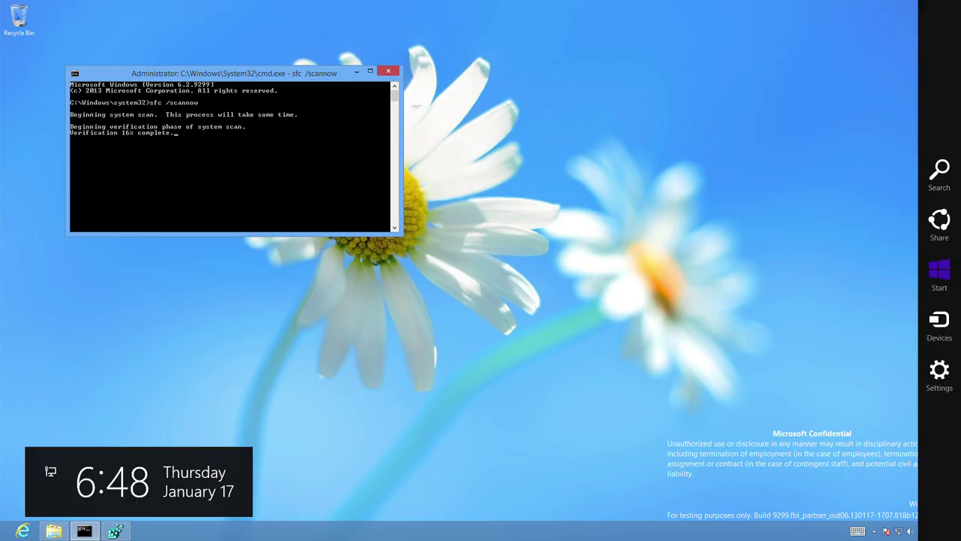
click(939, 368)
click(917, 512)
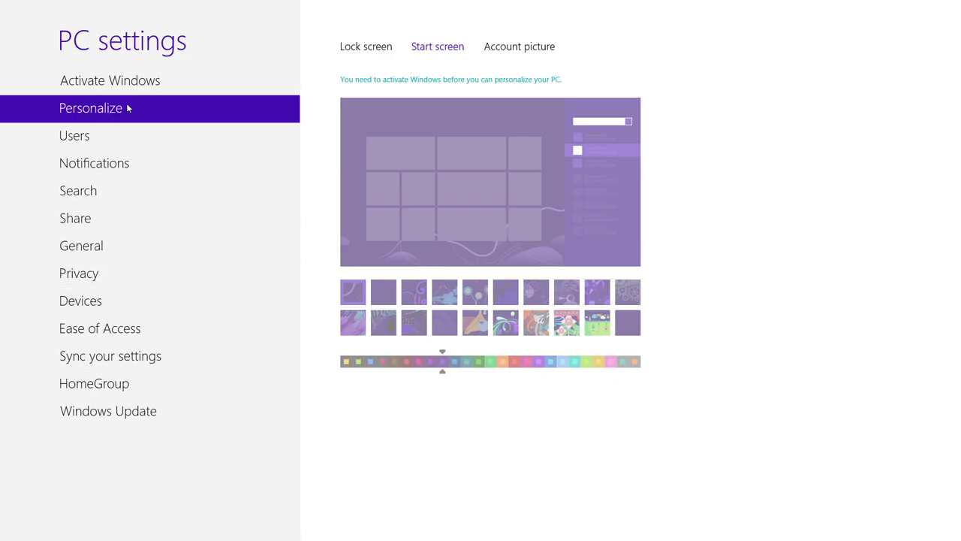
click(114, 81)
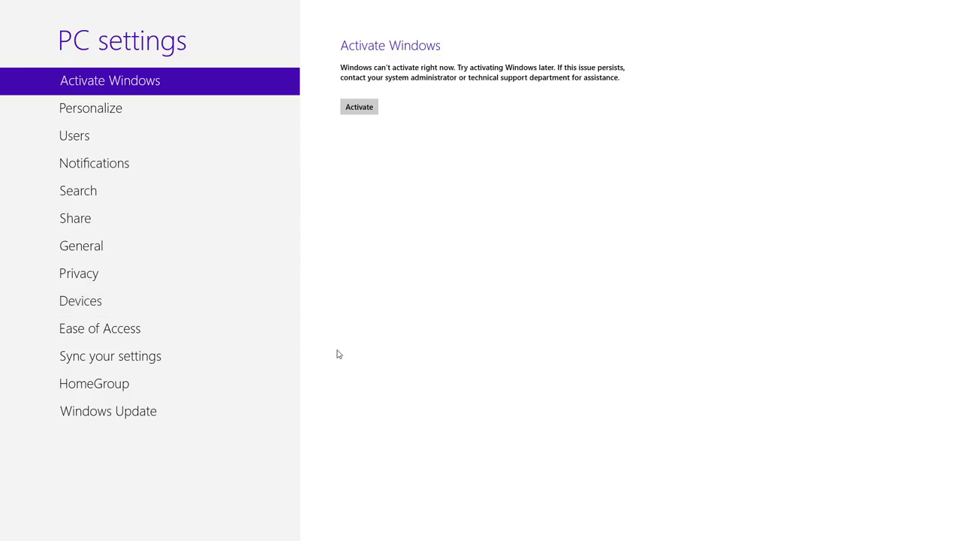
Return to the desktop and search the C:\Windows folder in File Explorer for "activate windows".
key(super)
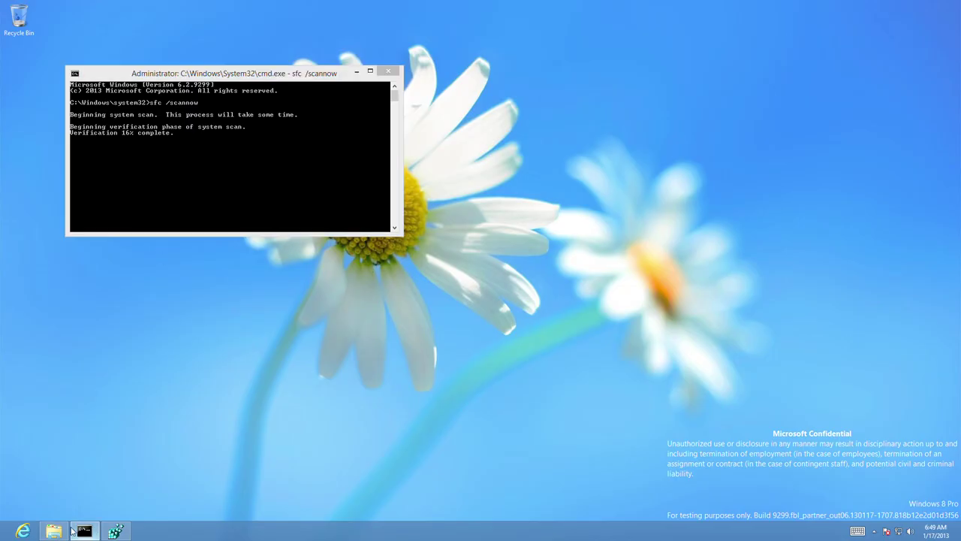
click(75, 531)
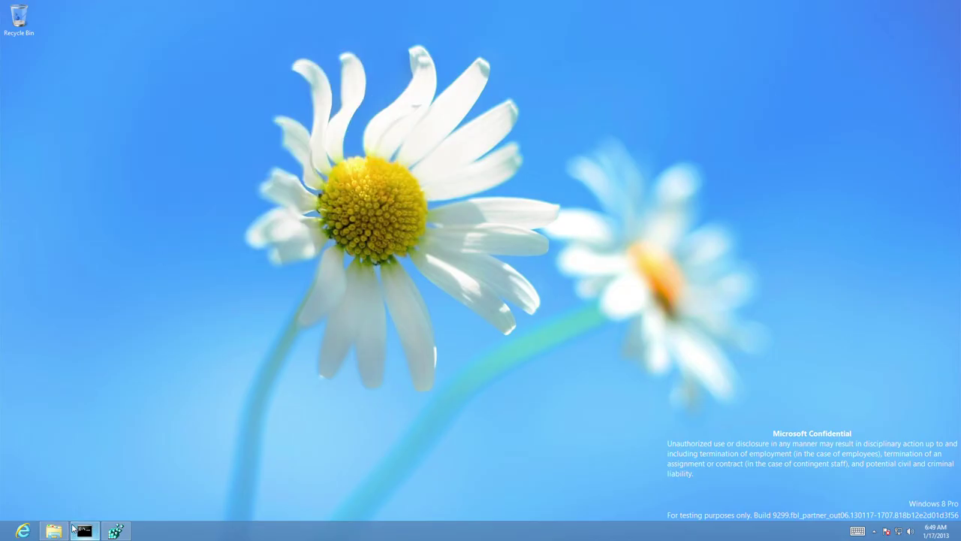
click(75, 531)
click(54, 531)
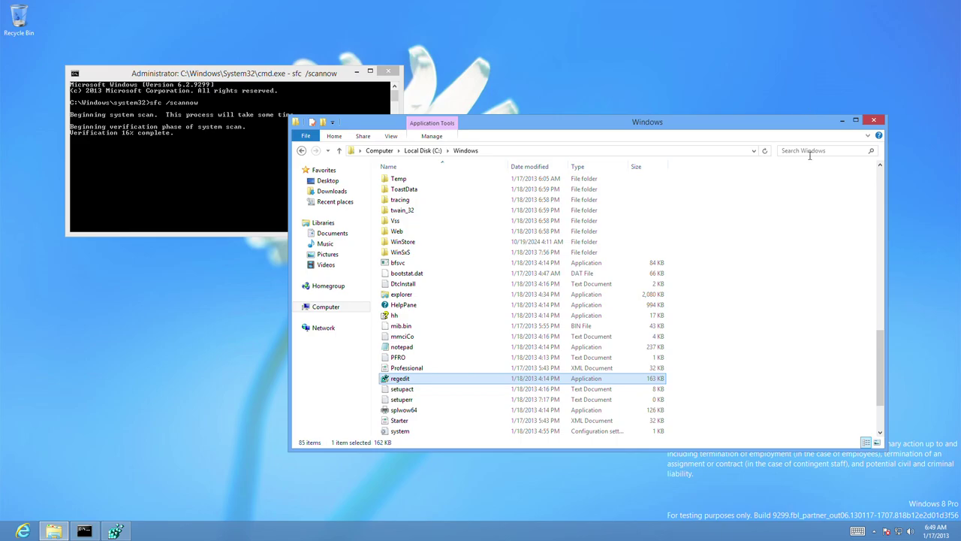
click(810, 155)
text(activate)
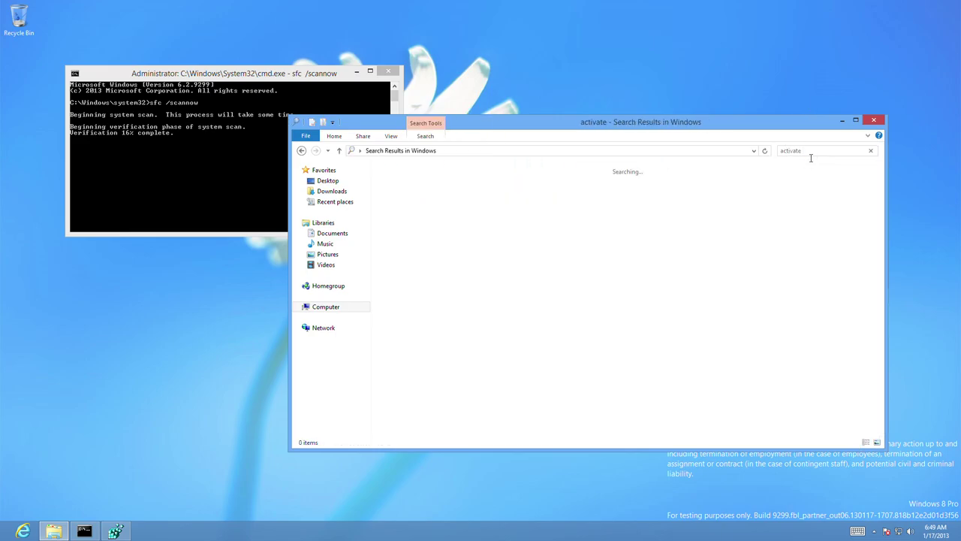
text( windows)
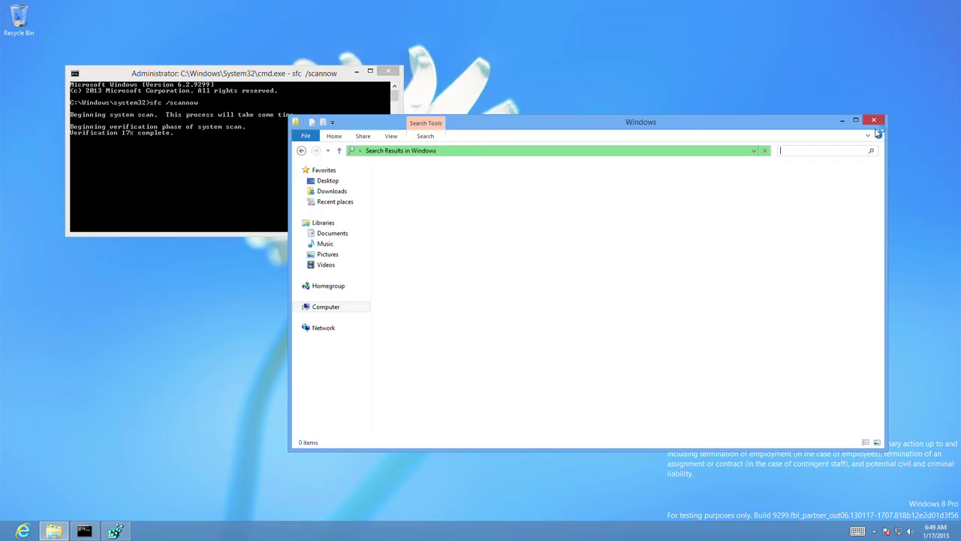
Switch back to Registry Editor and set the ProductName value of the CurrentVersion key to "Windows 8".
click(116, 533)
click(117, 532)
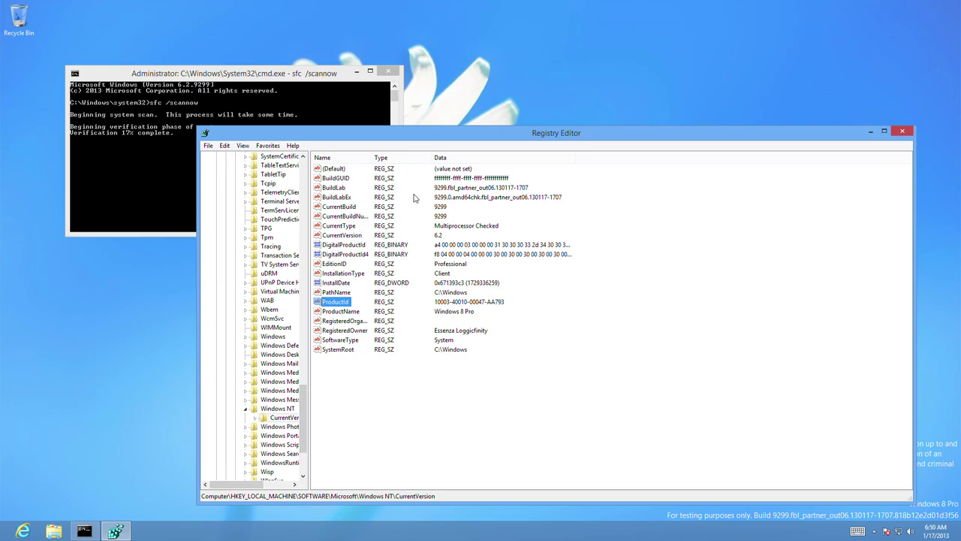
click(473, 181)
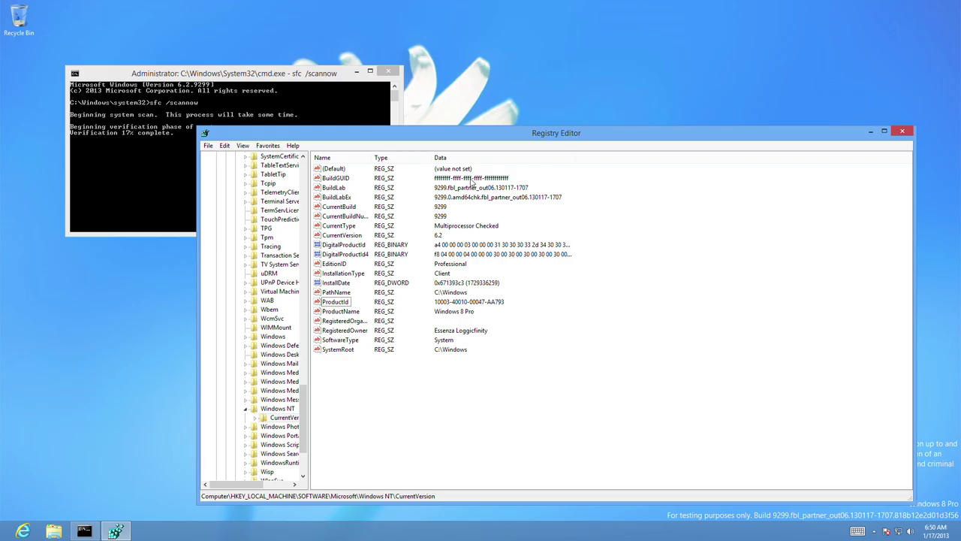
double_click(336, 313)
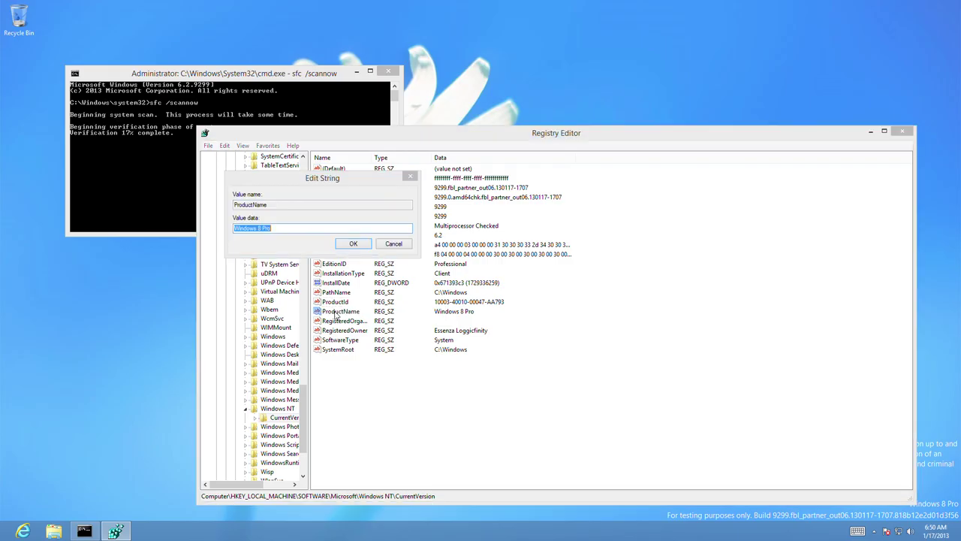
click(295, 233)
drag(295, 233, 264, 244)
key(BackSpace)
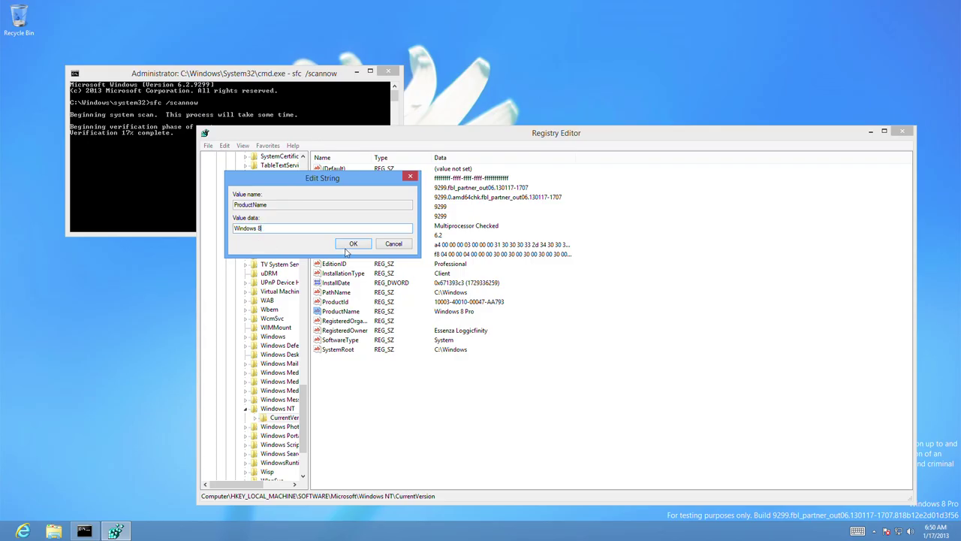
click(346, 249)
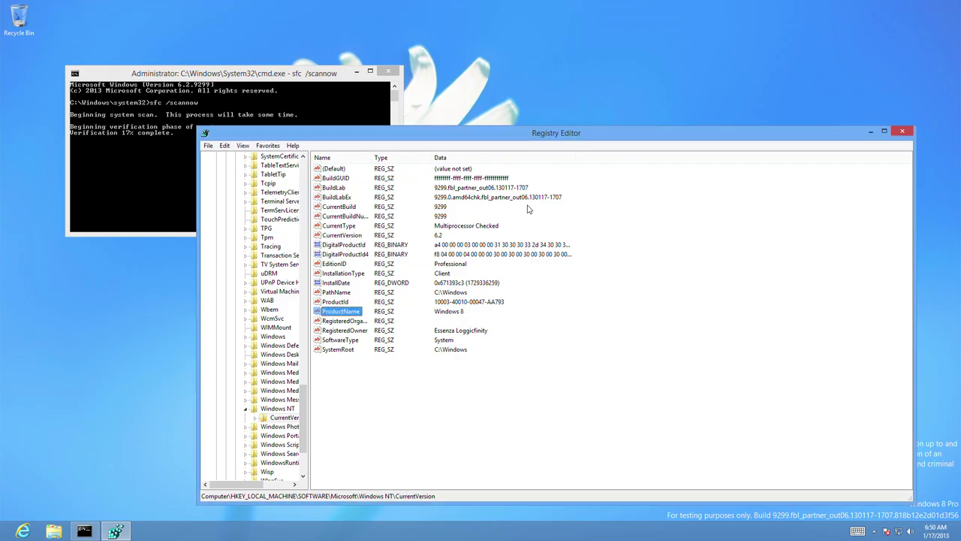
Move the Registry Editor window aside to uncover more of the desktop, and refresh the desktop.
drag(613, 141, 501, 135)
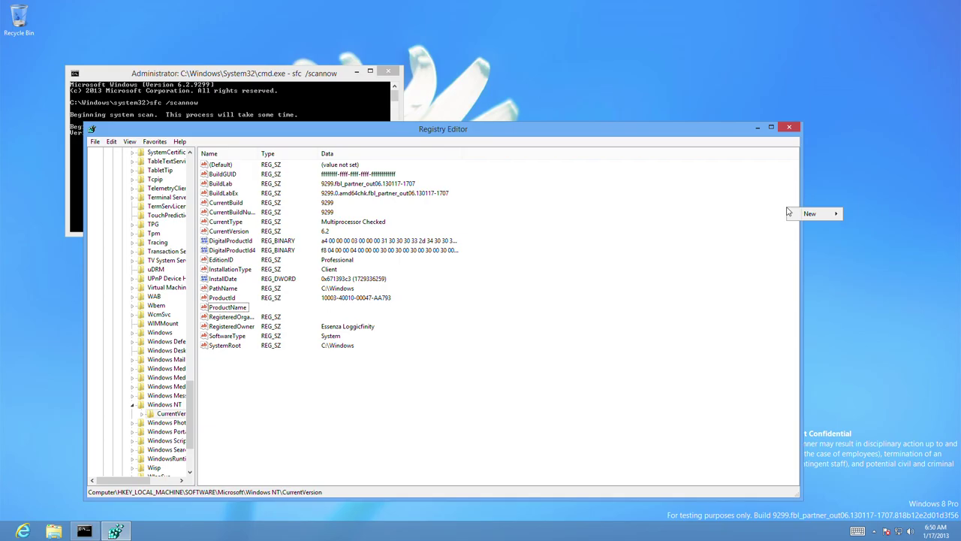
right_click(856, 238)
click(880, 265)
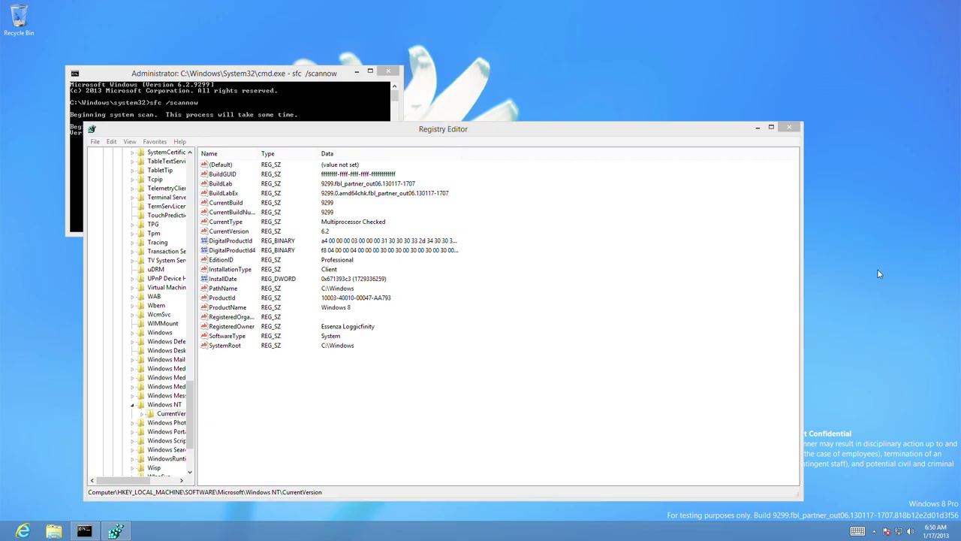
Set the ProductName value of the CurrentVersion key to "Windows 8 Pro".
double_click(240, 308)
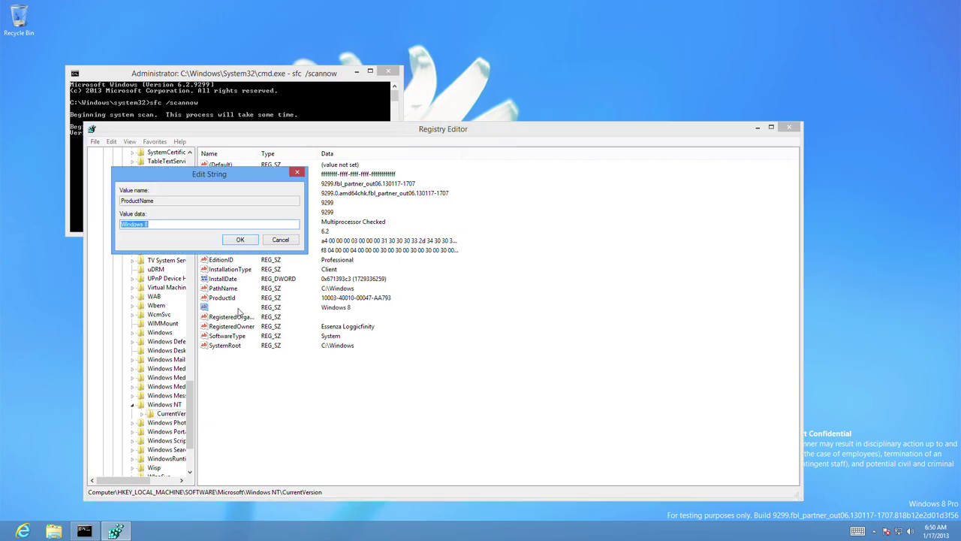
click(228, 228)
text(Pro)
key(Return)
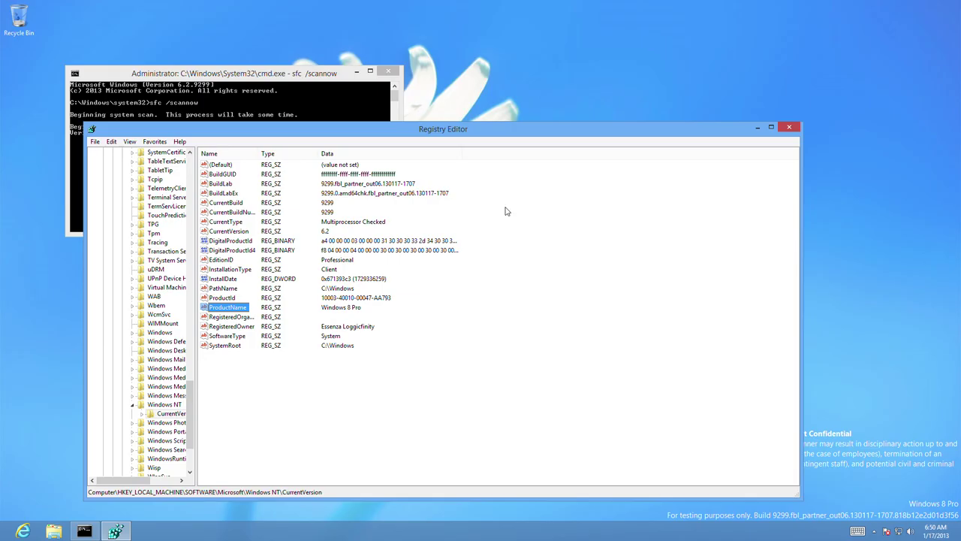
Collapse the Windows NT key and close both Registry Editor and the Command Prompt window running sfc /scannow.
click(132, 405)
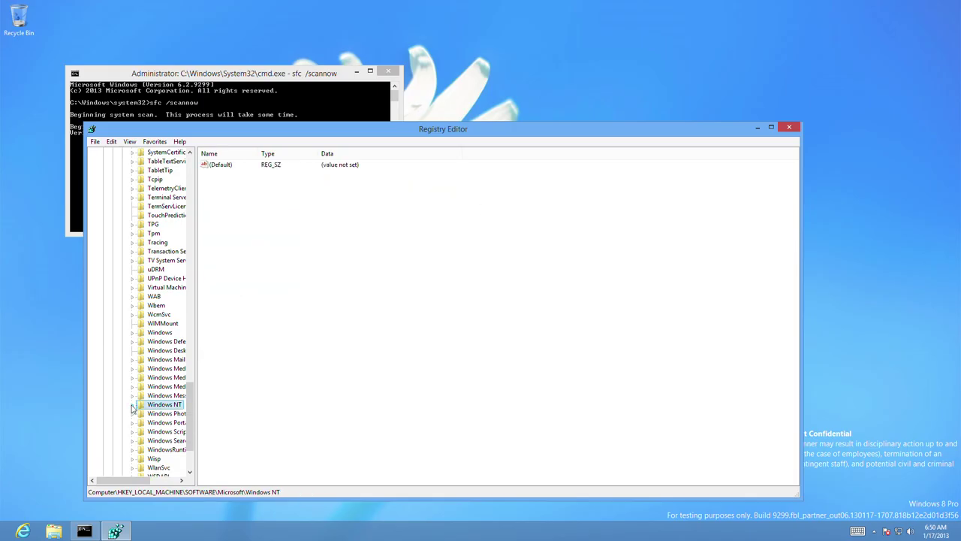
click(790, 127)
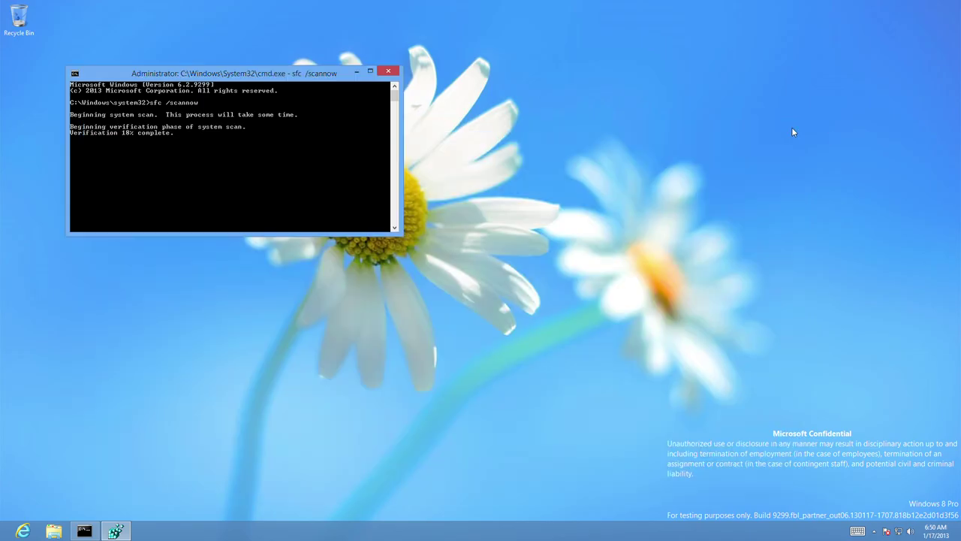
click(388, 71)
Examine the item types the desktop can create and the Start screen's full list of installed apps, and return to the desktop.
right_click(98, 403)
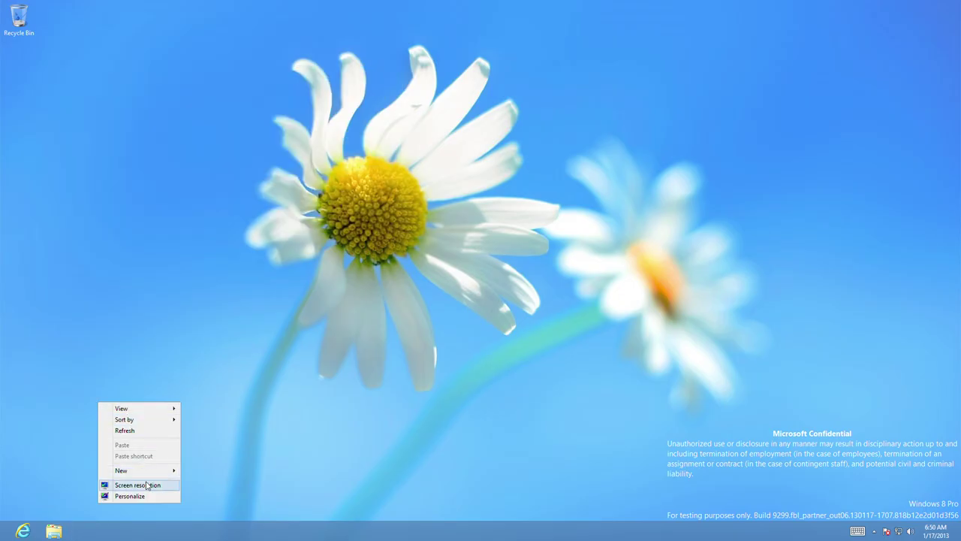
mouse_move(132, 470)
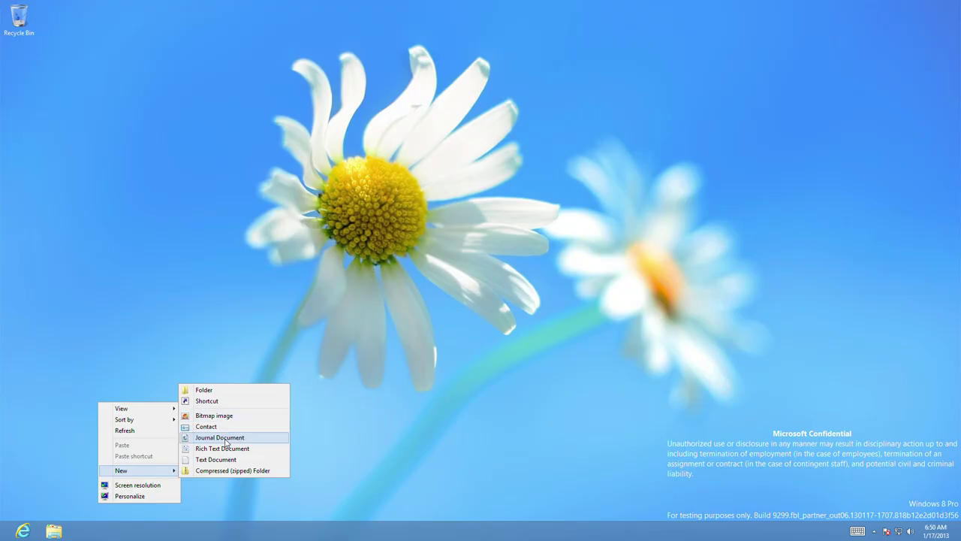
click(4, 535)
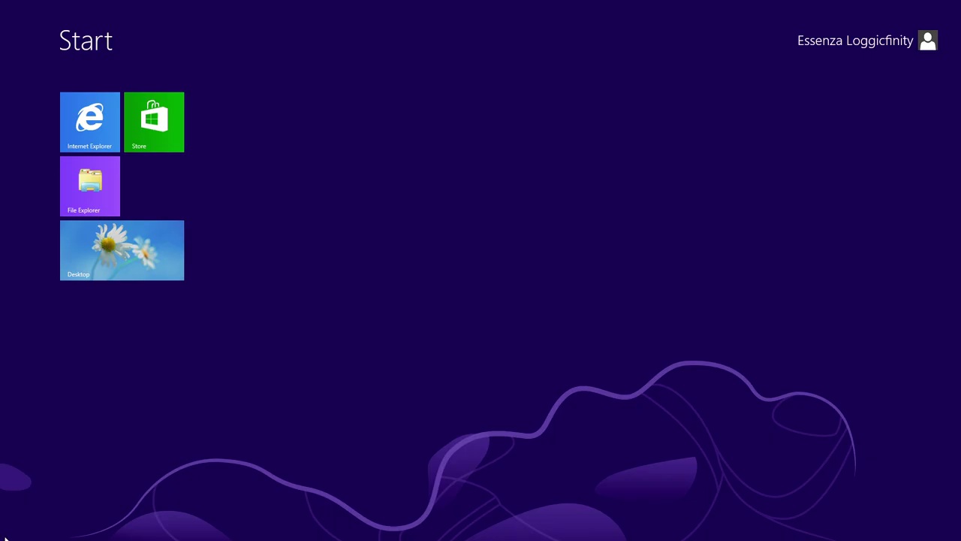
right_click(509, 500)
click(933, 515)
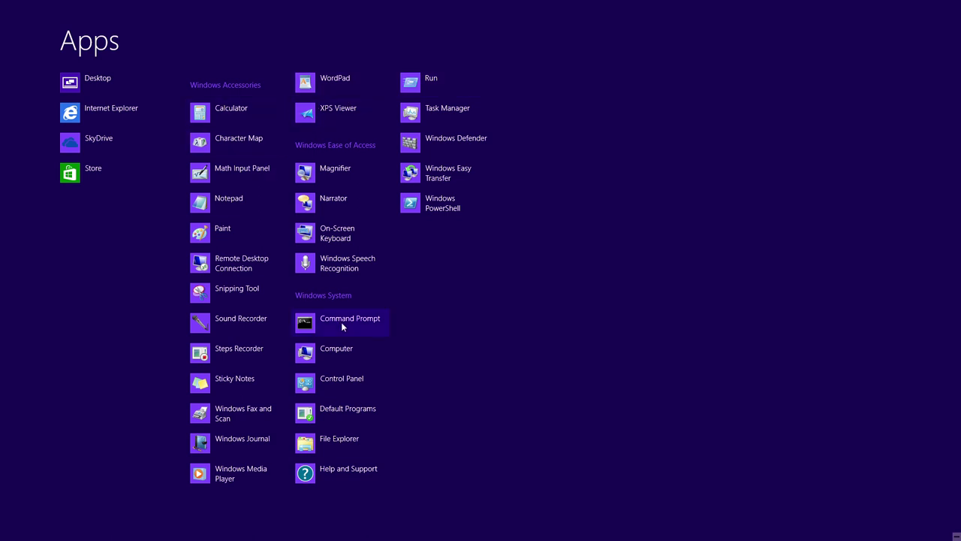
right_click(632, 325)
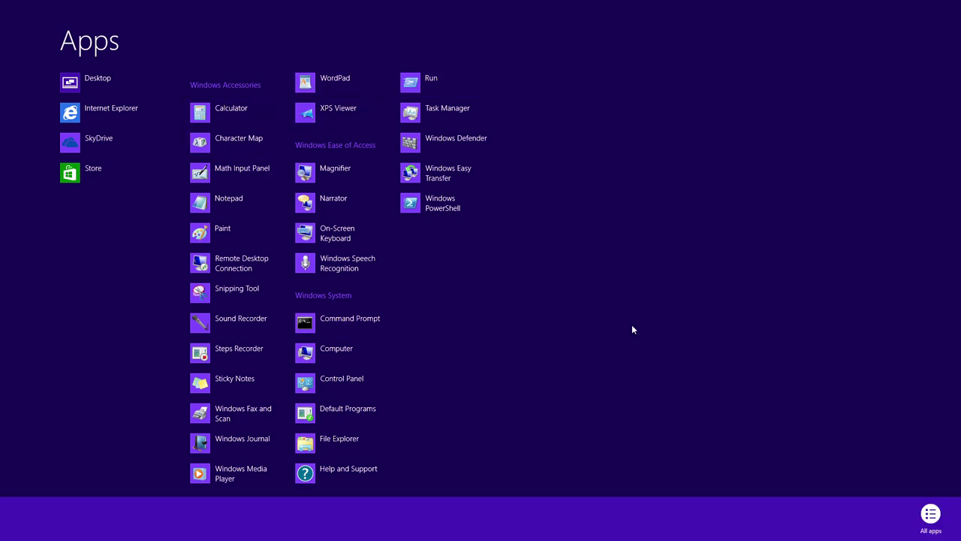
click(931, 517)
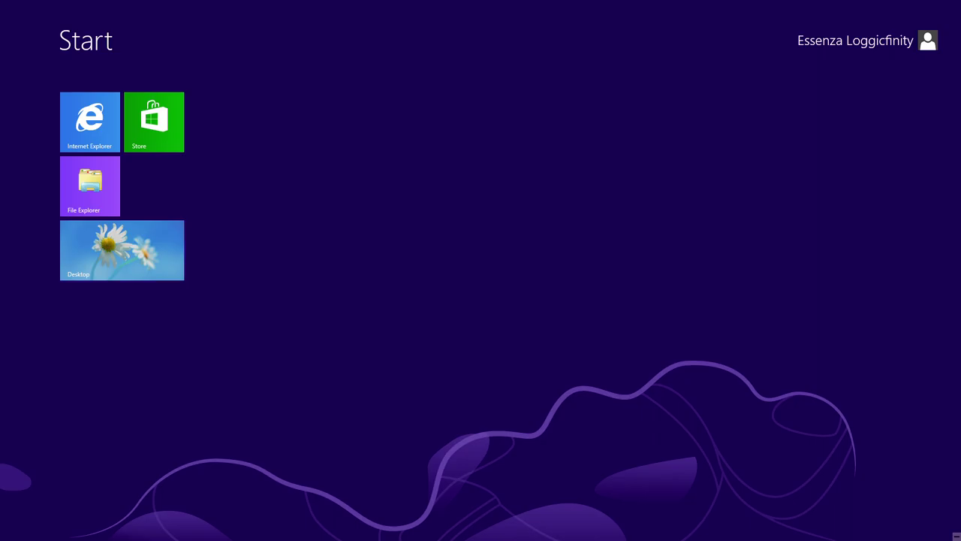
click(123, 249)
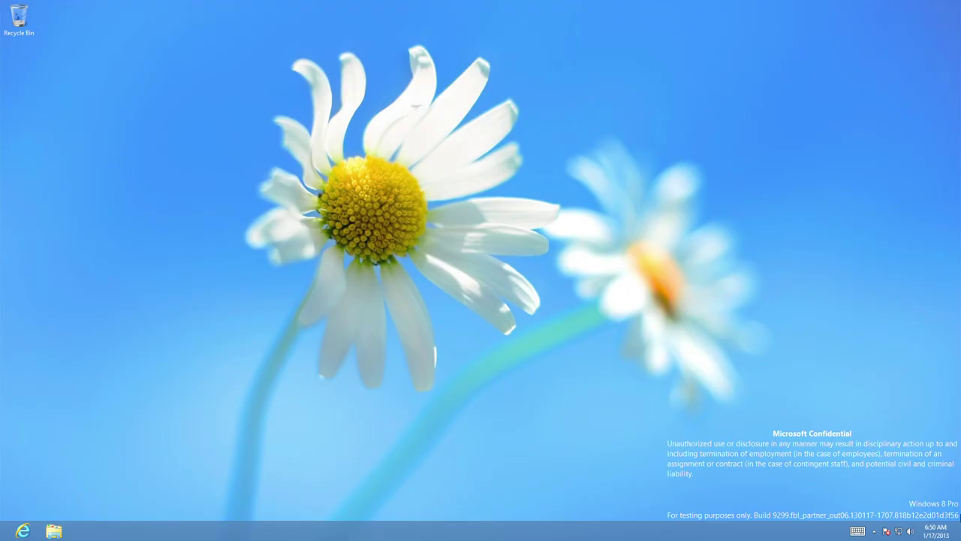
Open the power options in the desktop's Settings charm.
mouse_move(960, 540)
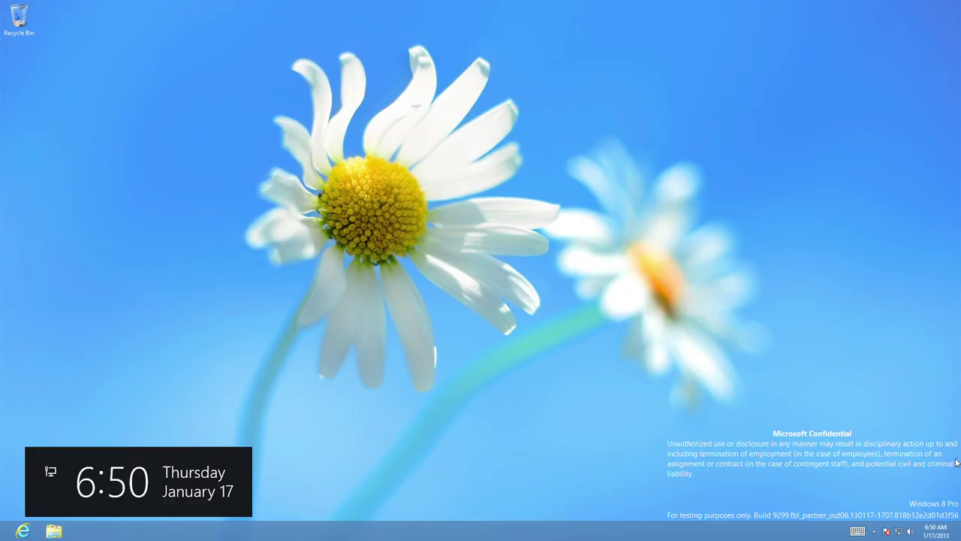
click(940, 375)
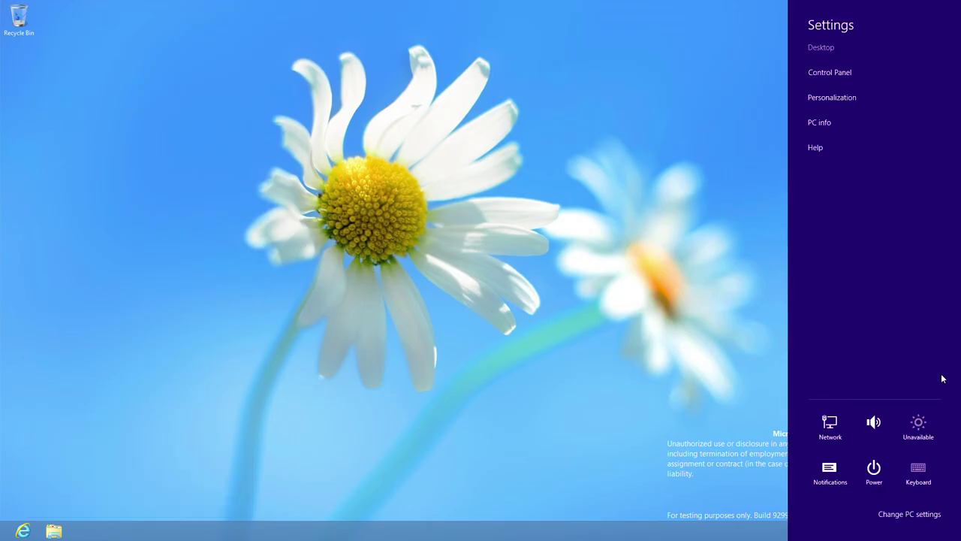
click(880, 472)
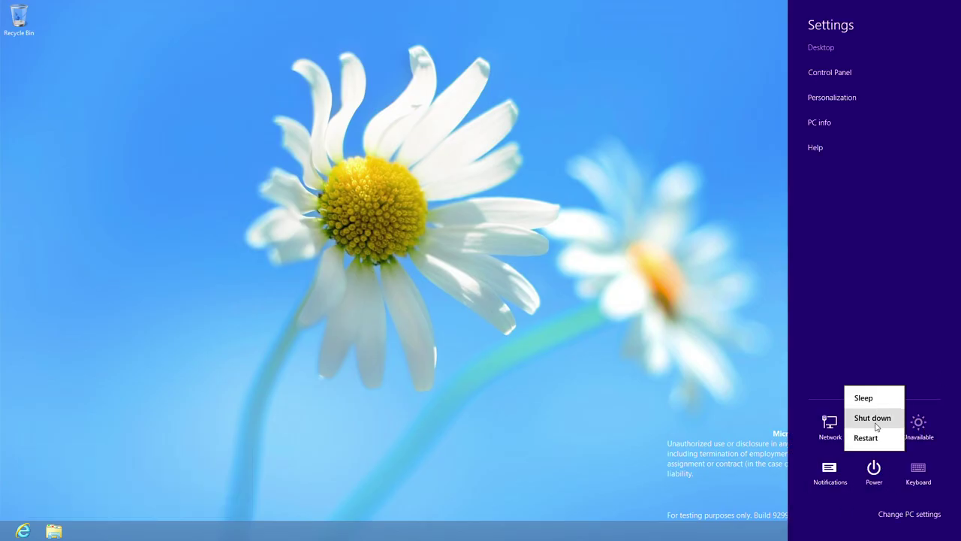